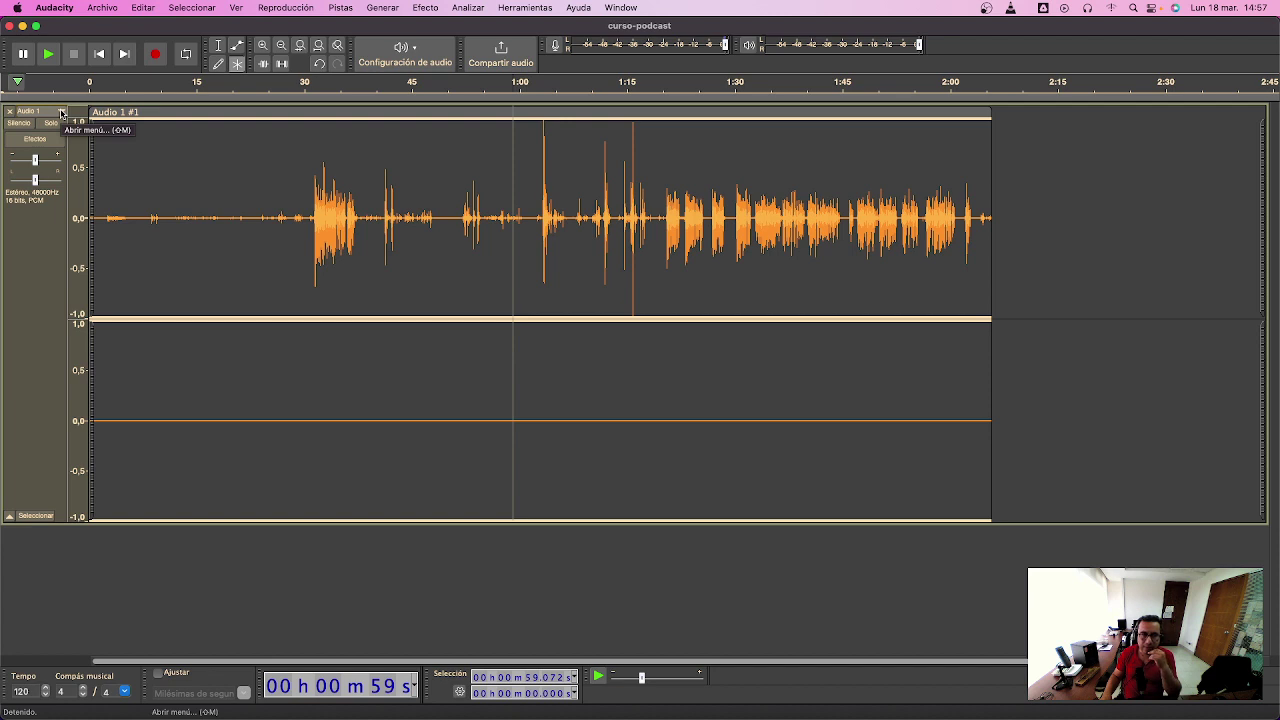
- Use 'Dividir pista estéreo a mono' on the voice track, then slide the lower mono clip along the timeline
left_click(61, 113)
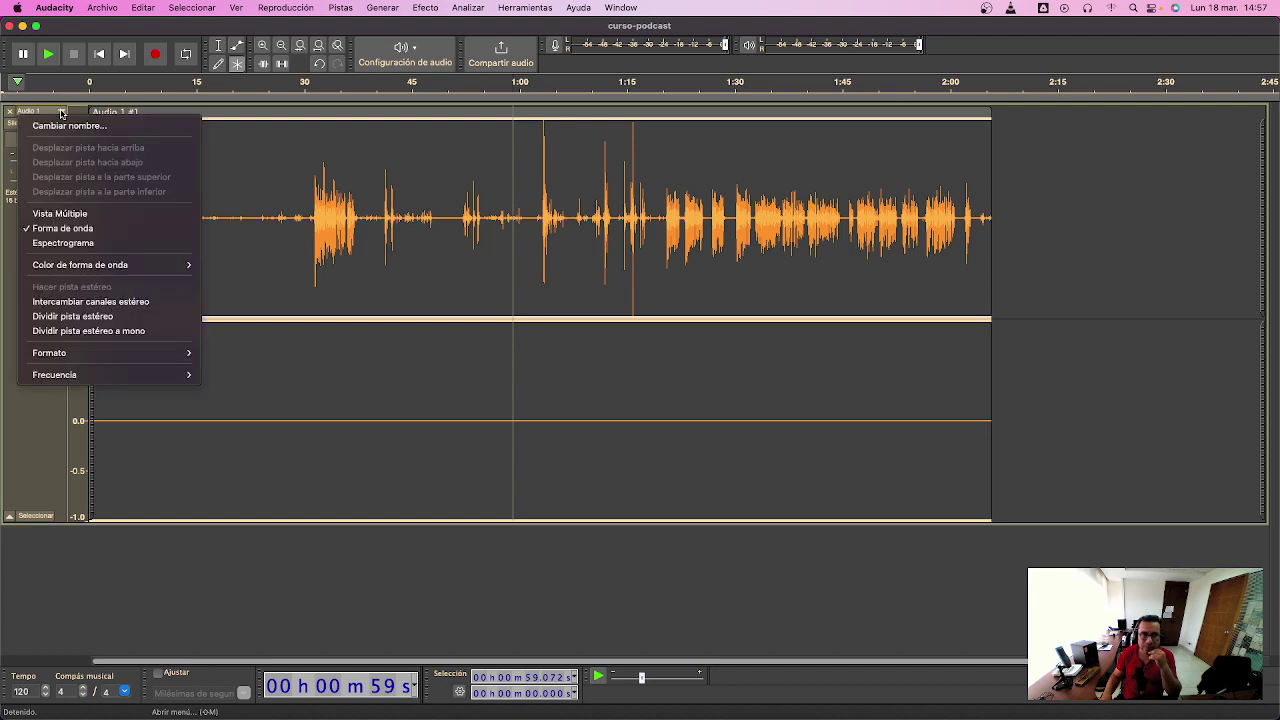
left_click(148, 331)
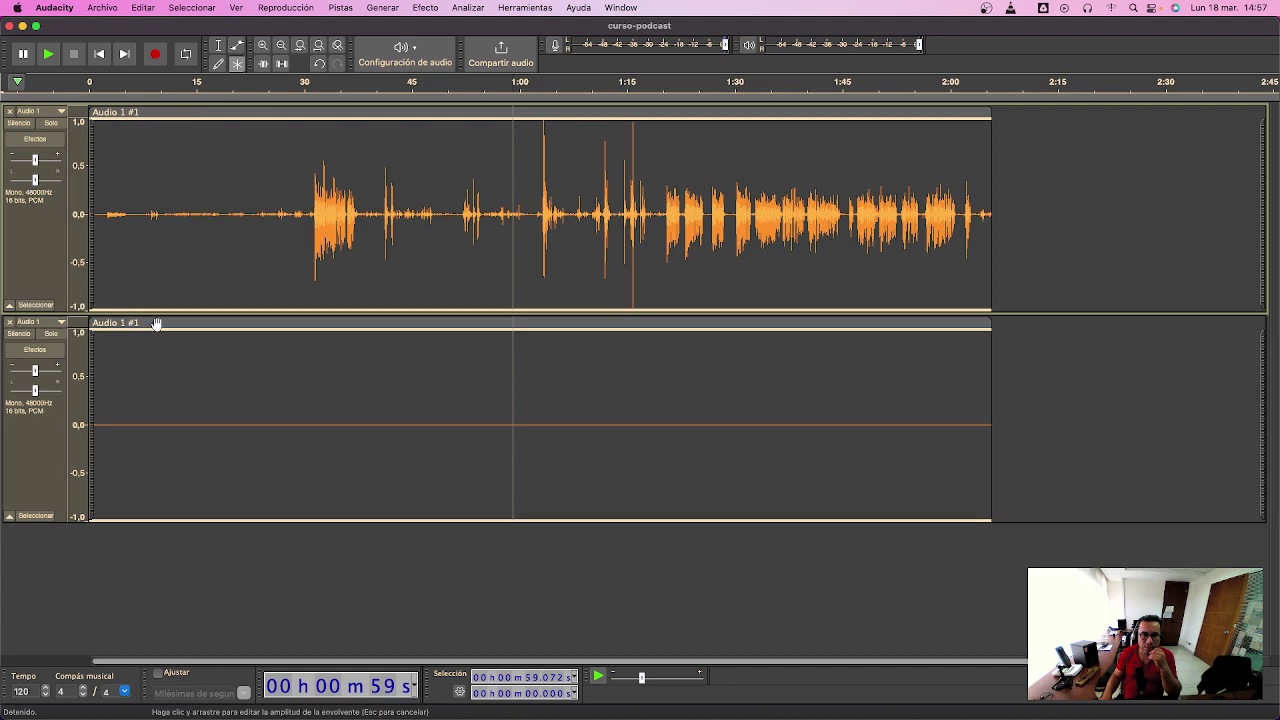
left_click_drag(371, 326, 205, 318)
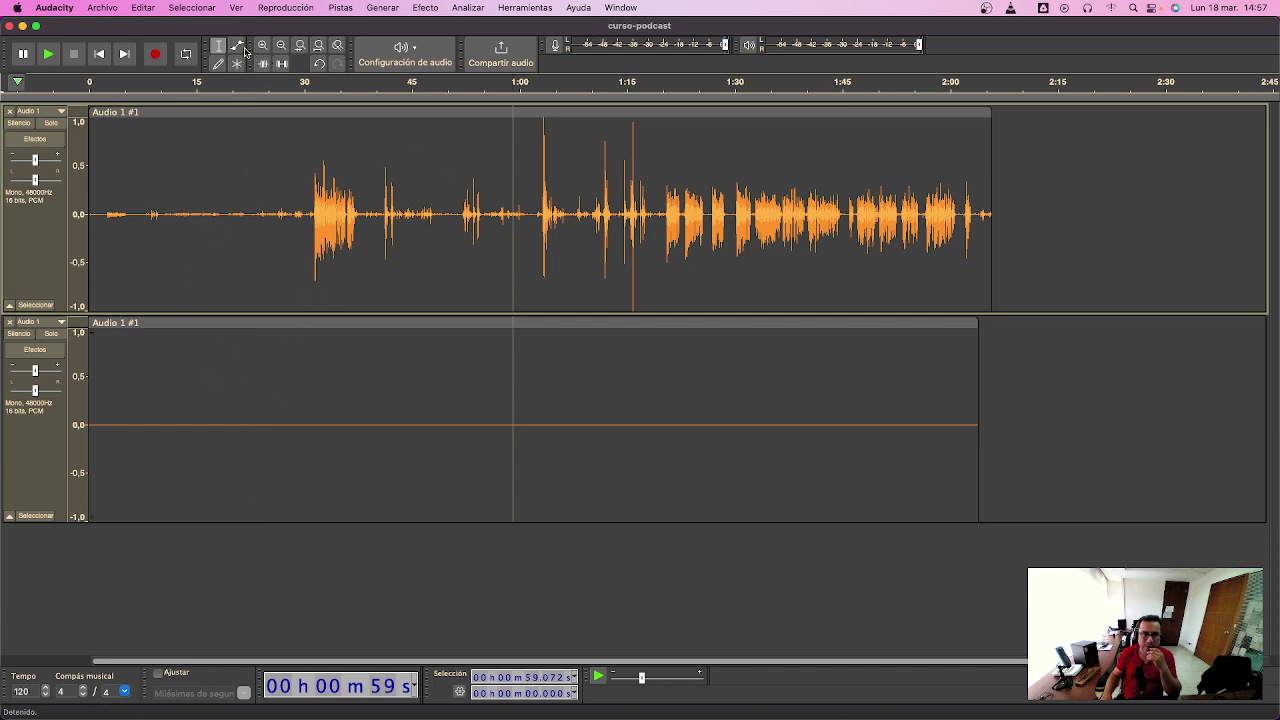
- Try the Envelope tool and Multi-tool on the lower clip, moving it and lowering its envelope to about half
left_click(237, 48)
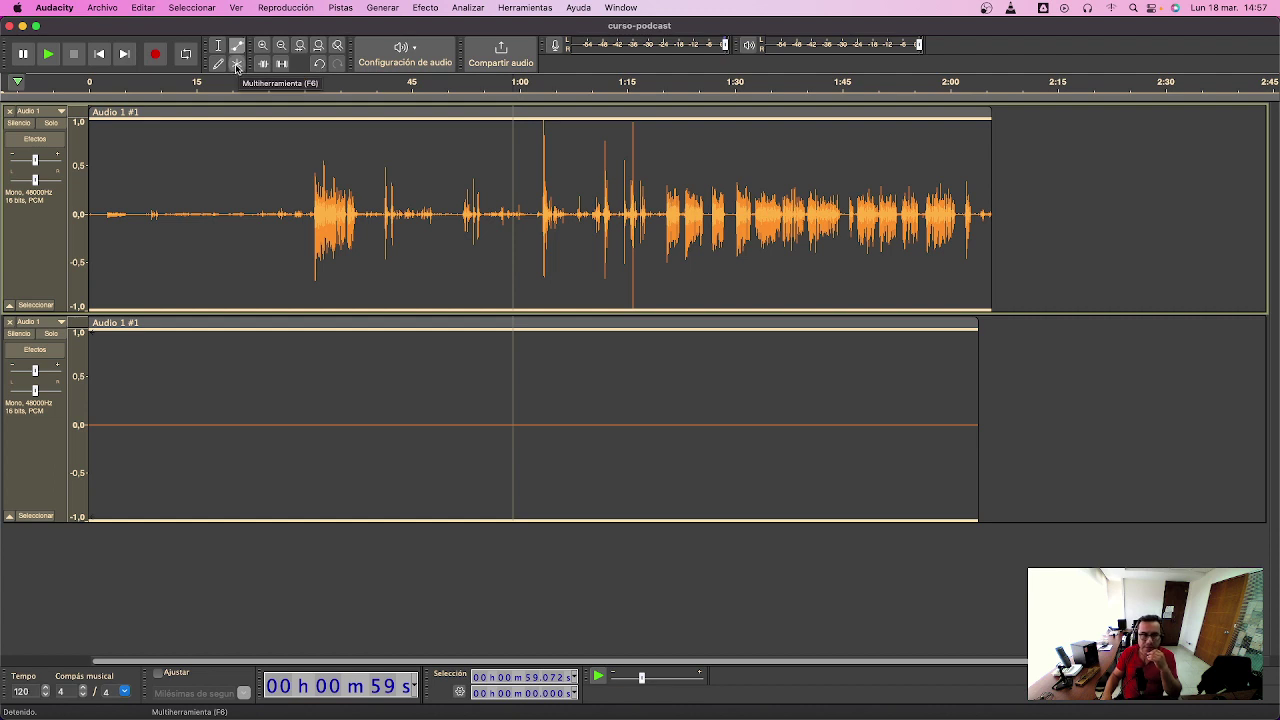
left_click(237, 65)
left_click_drag(419, 321, 534, 334)
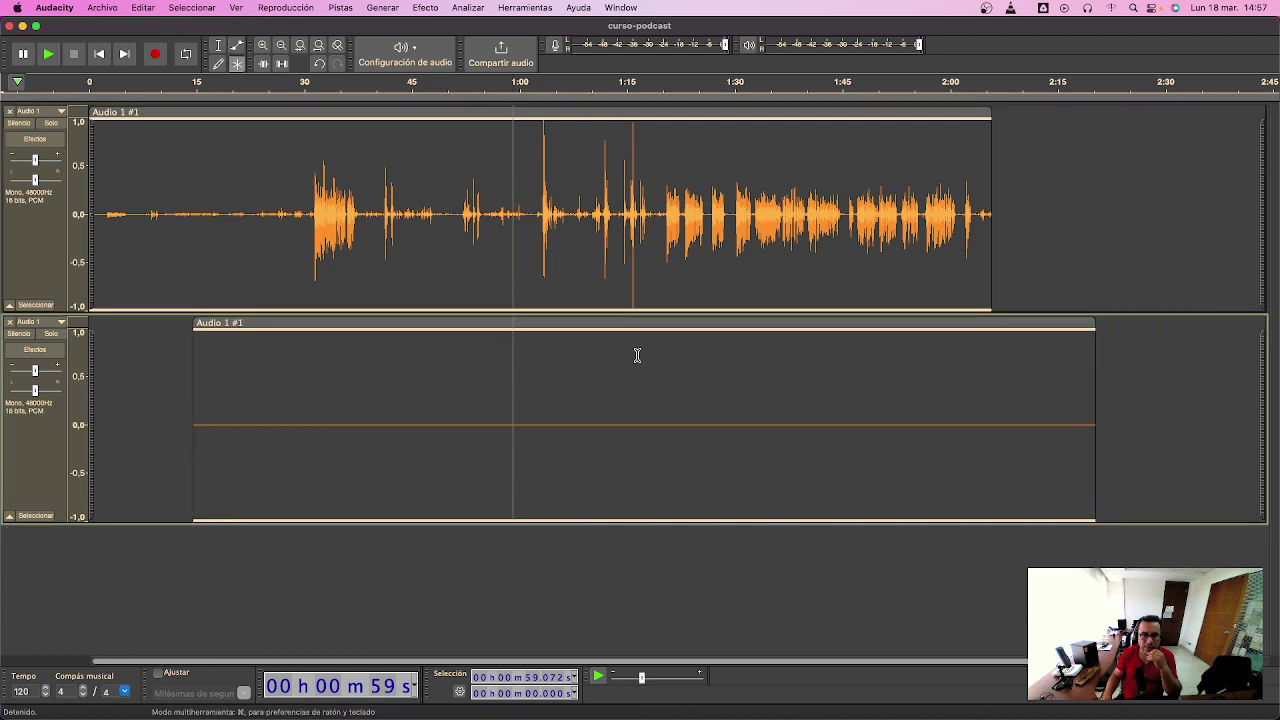
left_click_drag(662, 345, 386, 366)
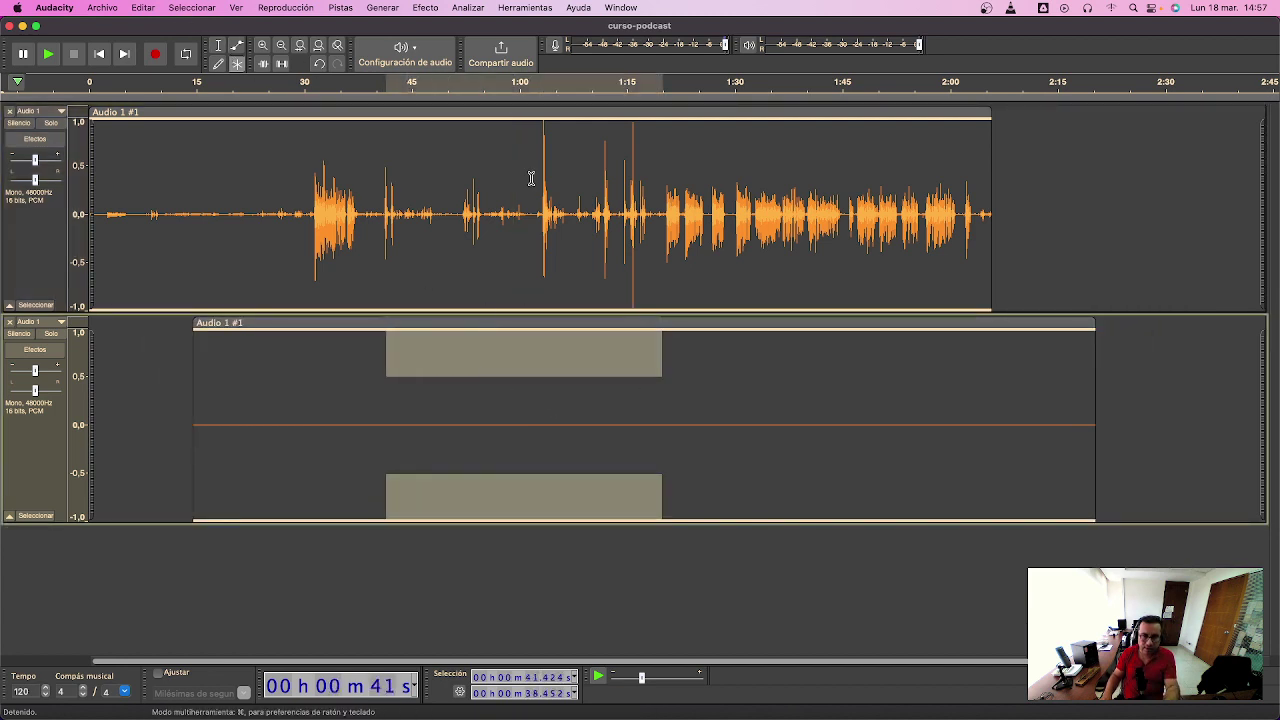
mouse_move(554, 331)
left_mouse_down()
mouse_move(558, 376)
mouse_move(579, 330)
left_mouse_up()
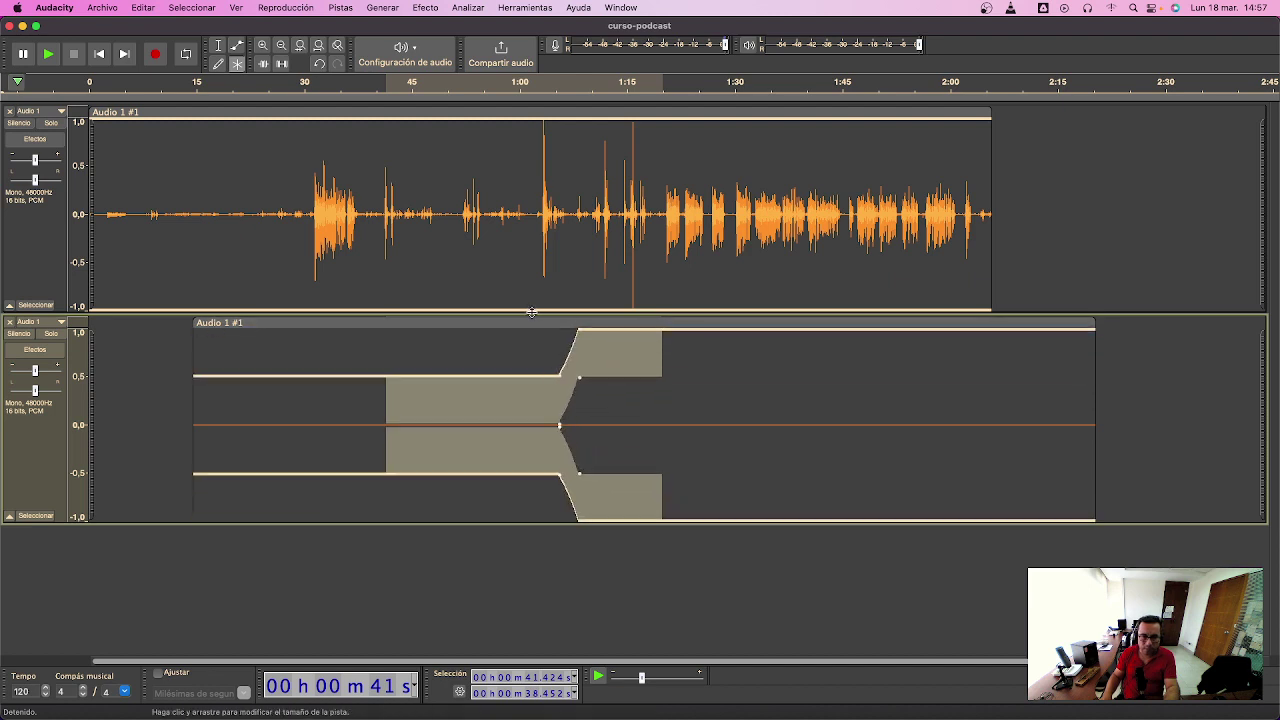
- Delete the silent lower clip and close its empty track
left_click(533, 323)
key("Delete")
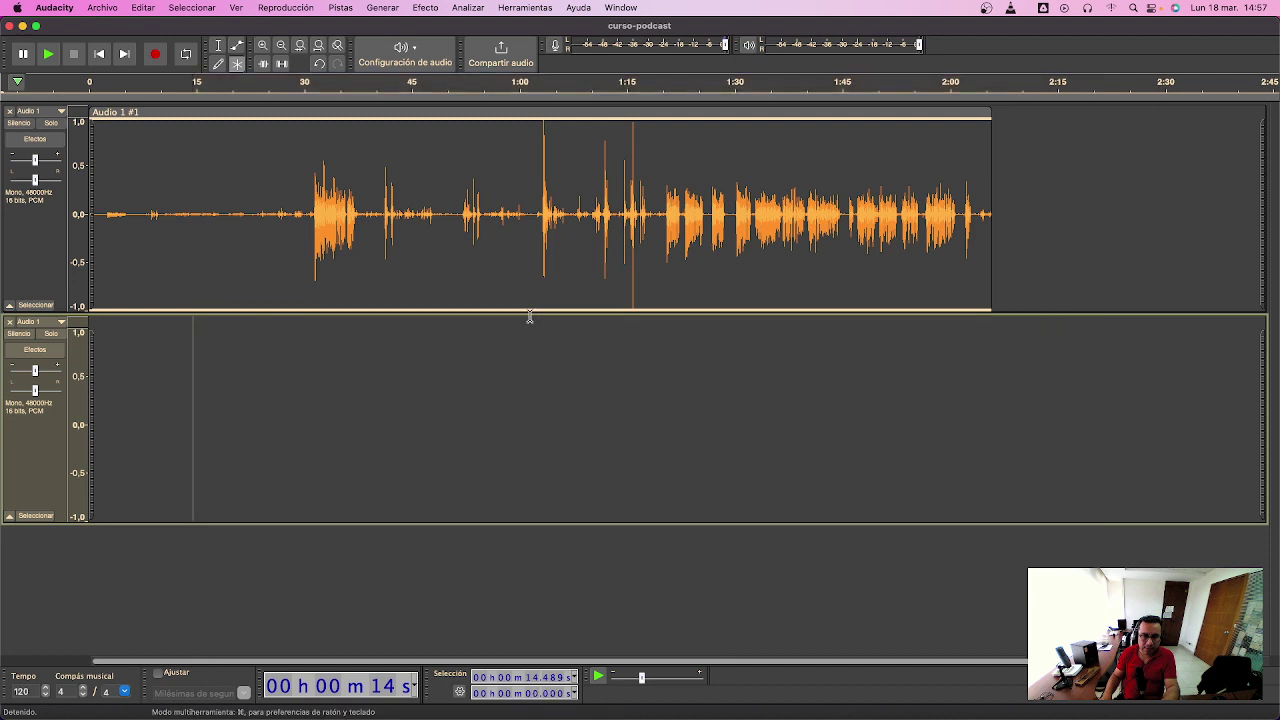
left_click(11, 322)
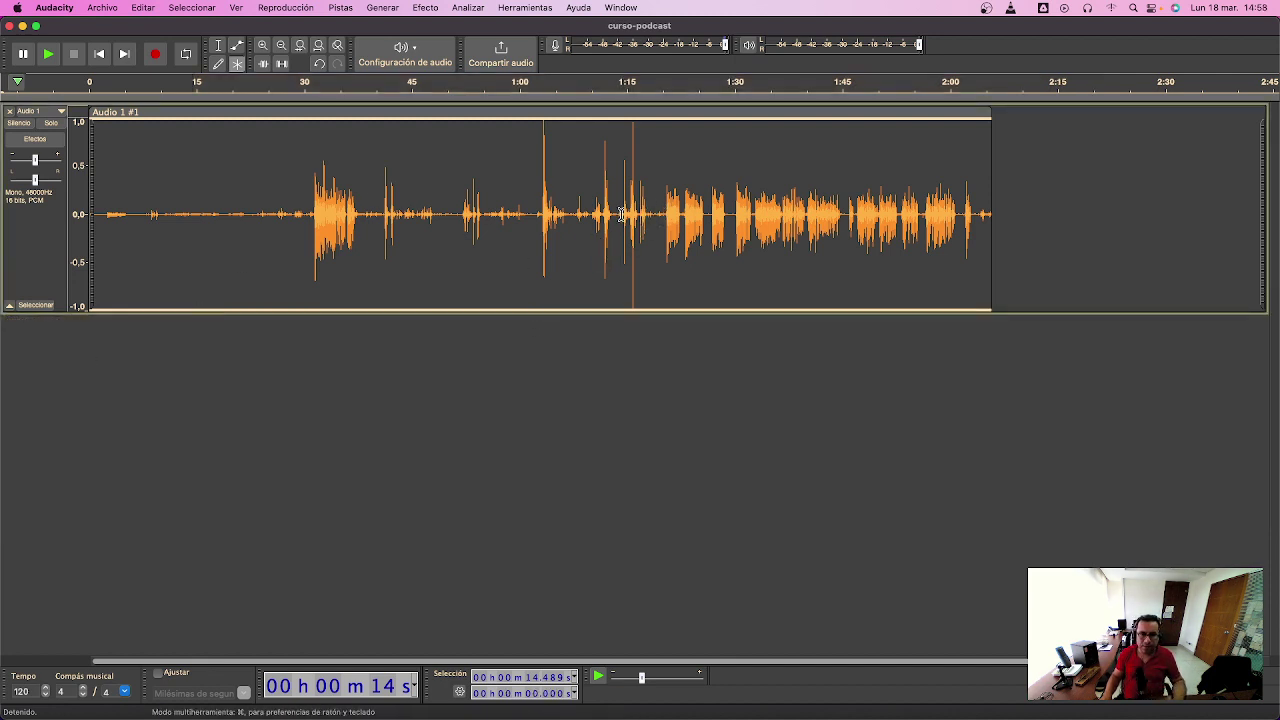
- Delete the opening 1:20 of the voice track, make the track taller, and select all its audio
left_click_drag(663, 213, 90, 213)
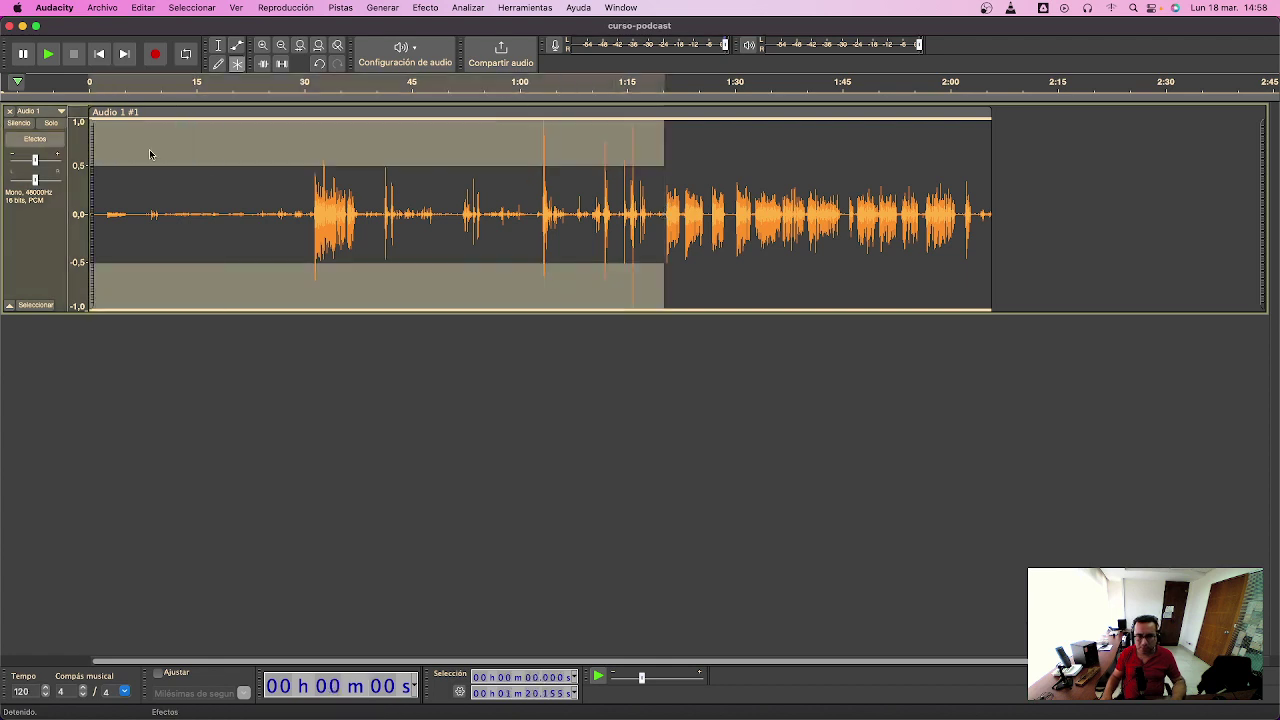
key("Delete")
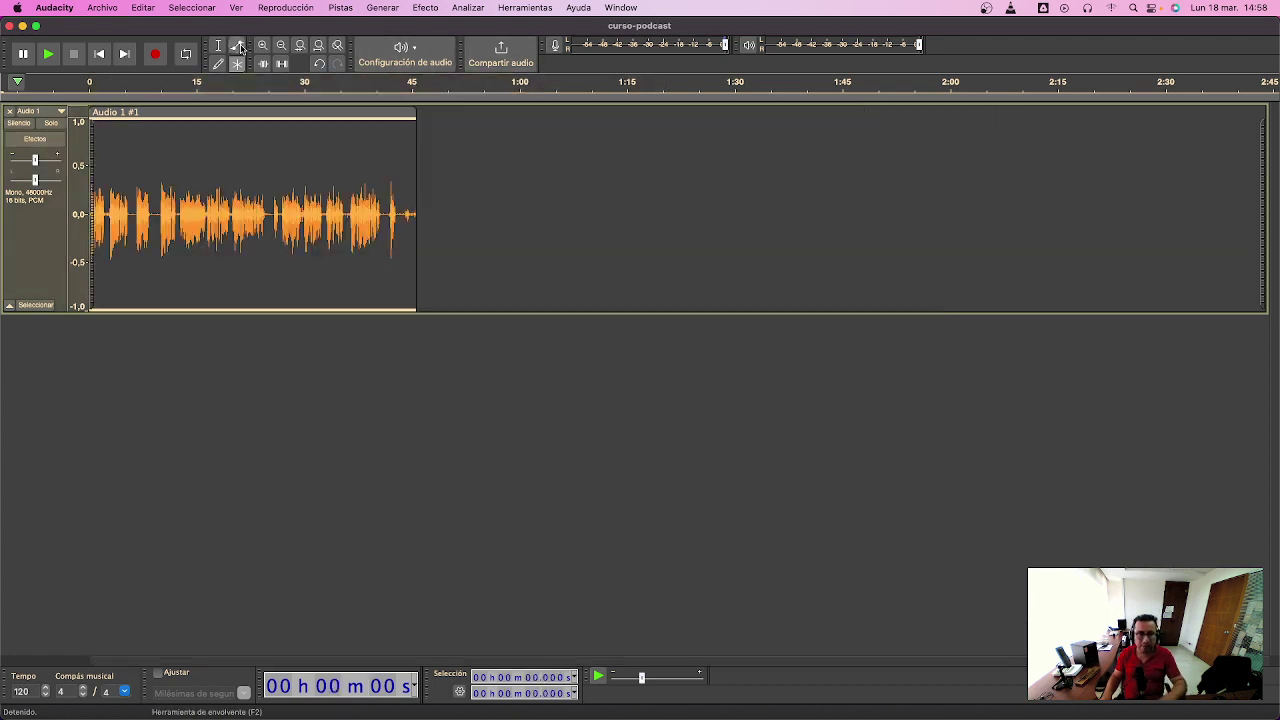
left_click(221, 46)
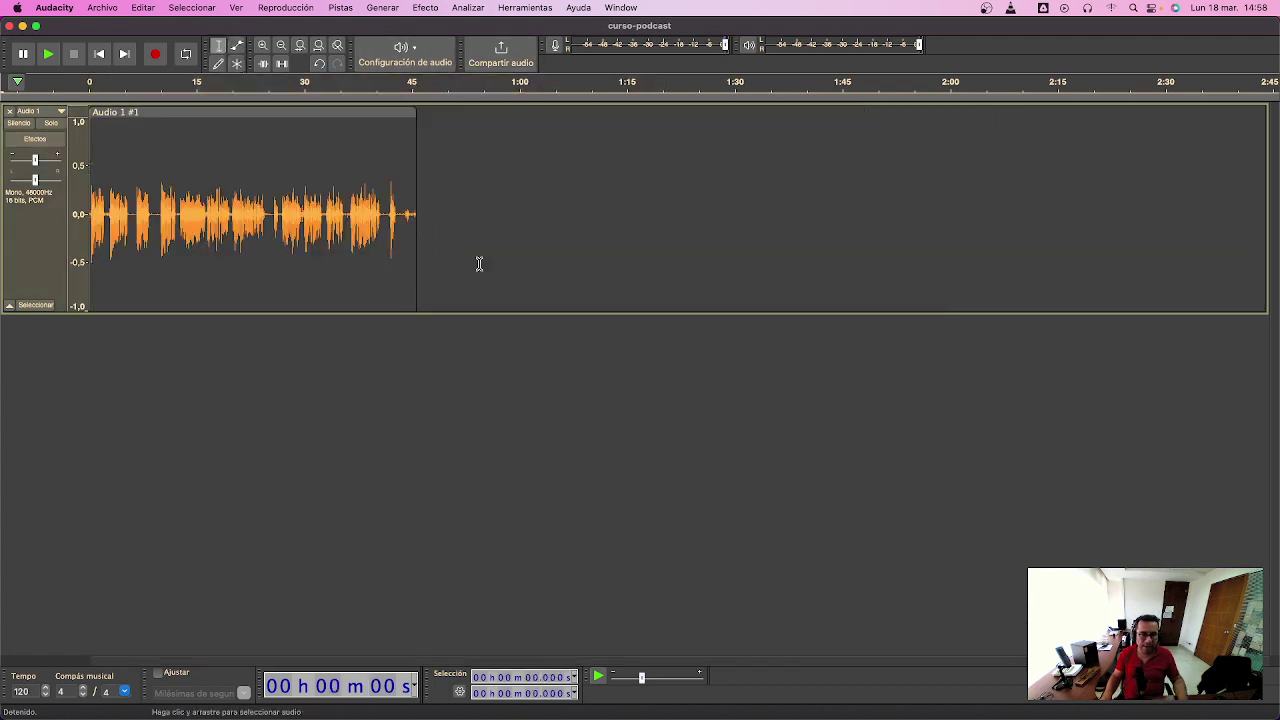
key("super+a")
left_click_drag(389, 315, 410, 525)
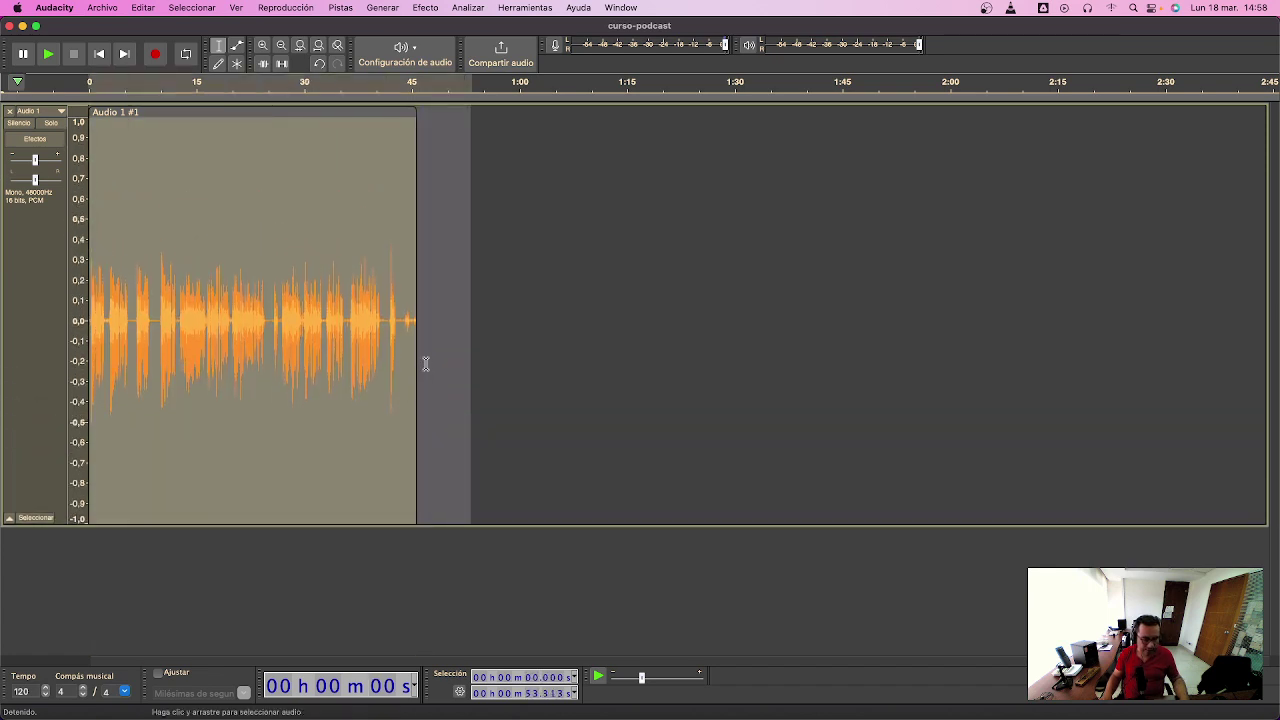
left_click(367, 322)
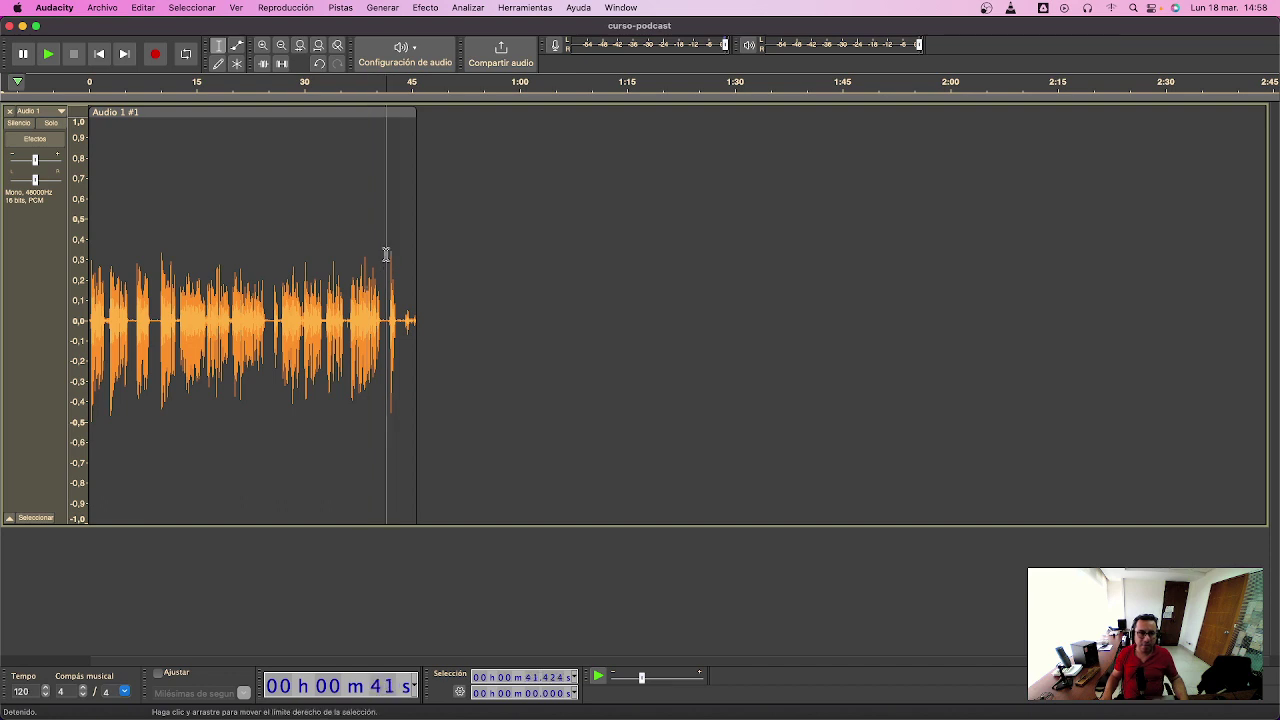
key("super+a")
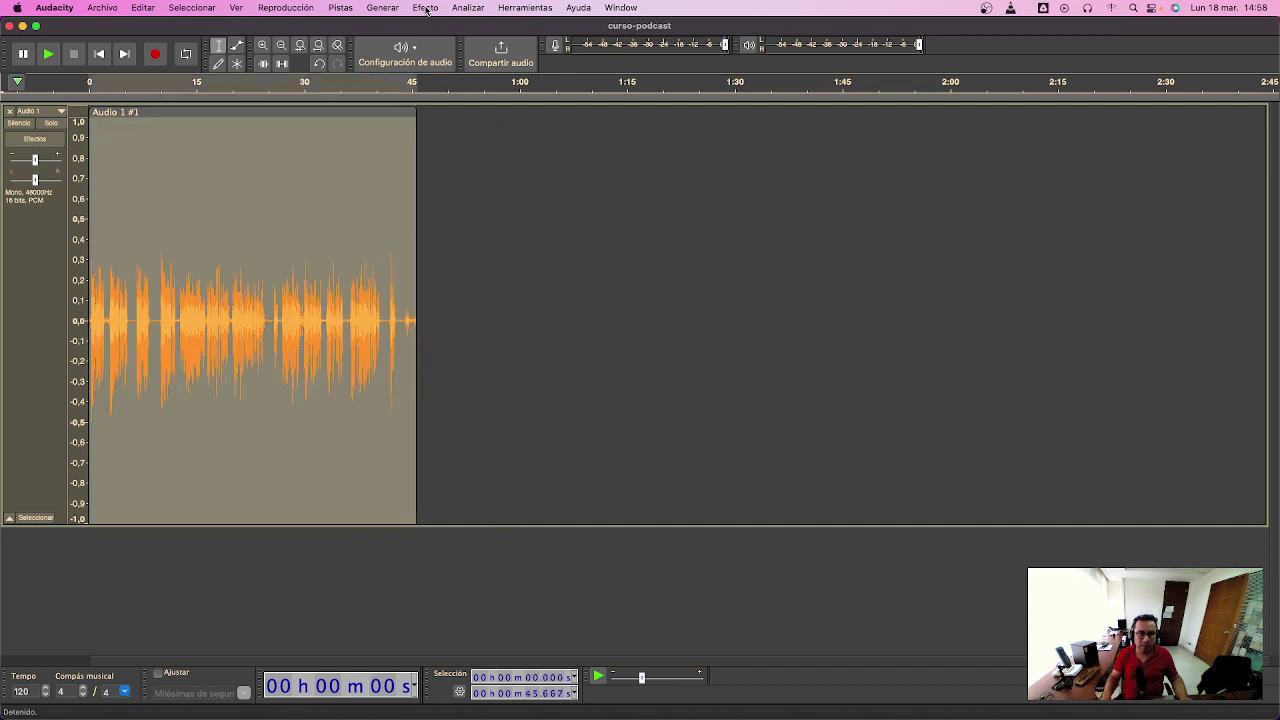
- Apply Amplificar at about 8 dB to the whole voice track, then reselect the clip from the start
left_click(426, 8)
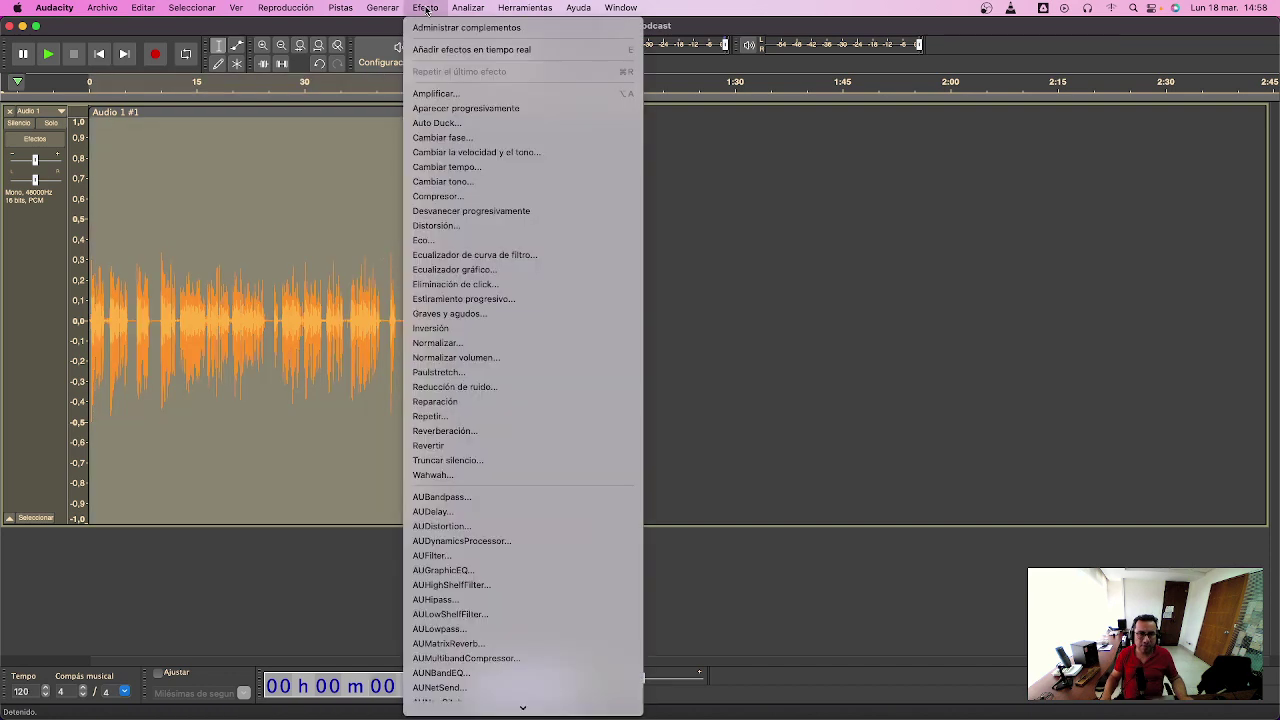
left_click(451, 93)
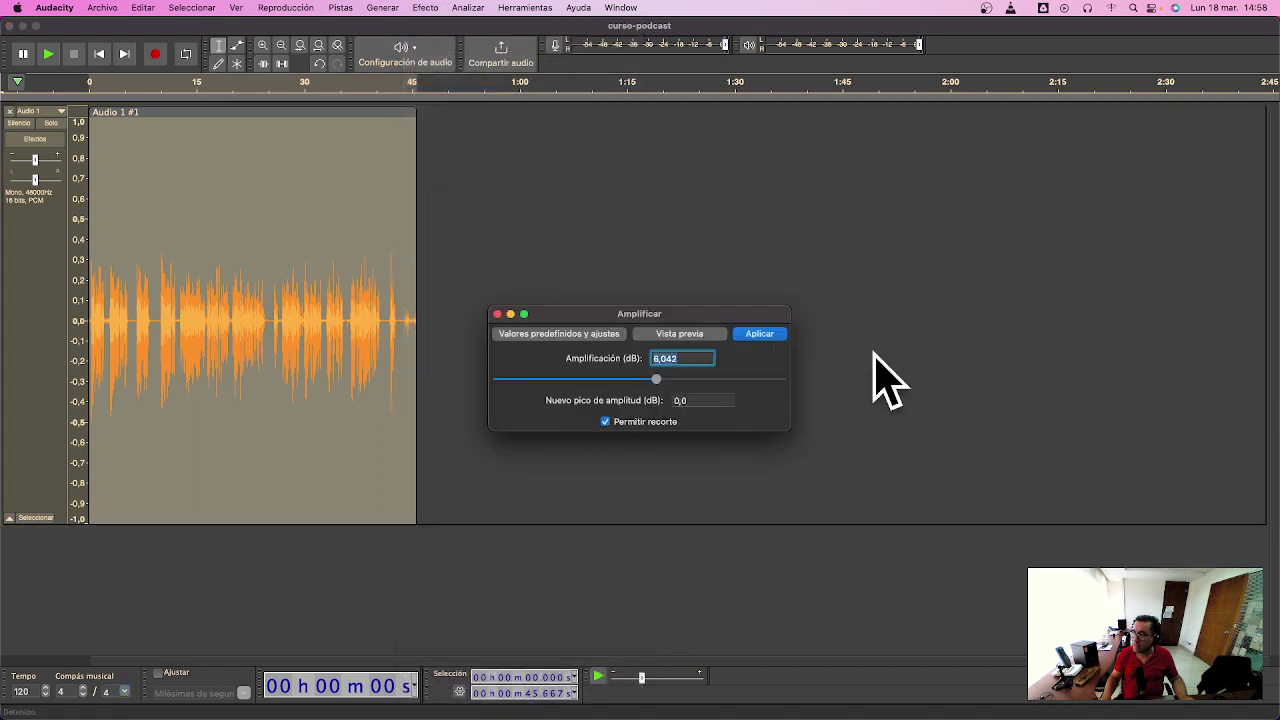
left_click(760, 334)
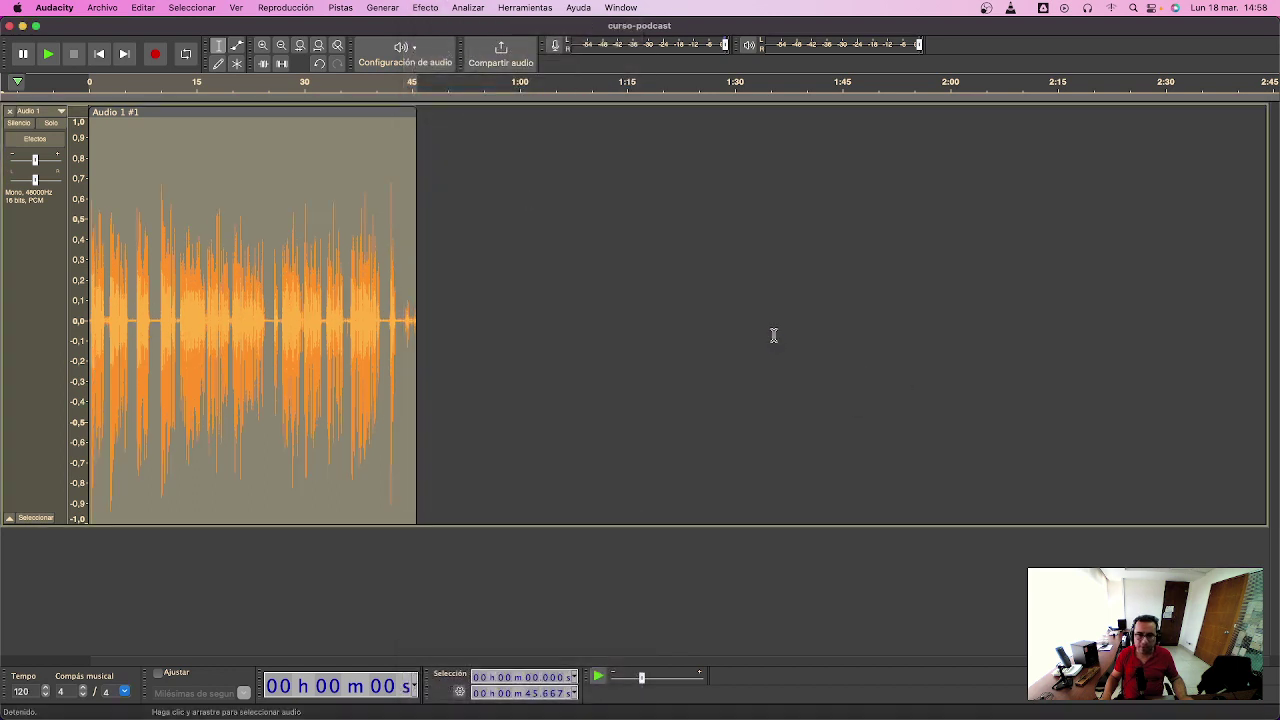
left_click_drag(481, 288, 89, 250)
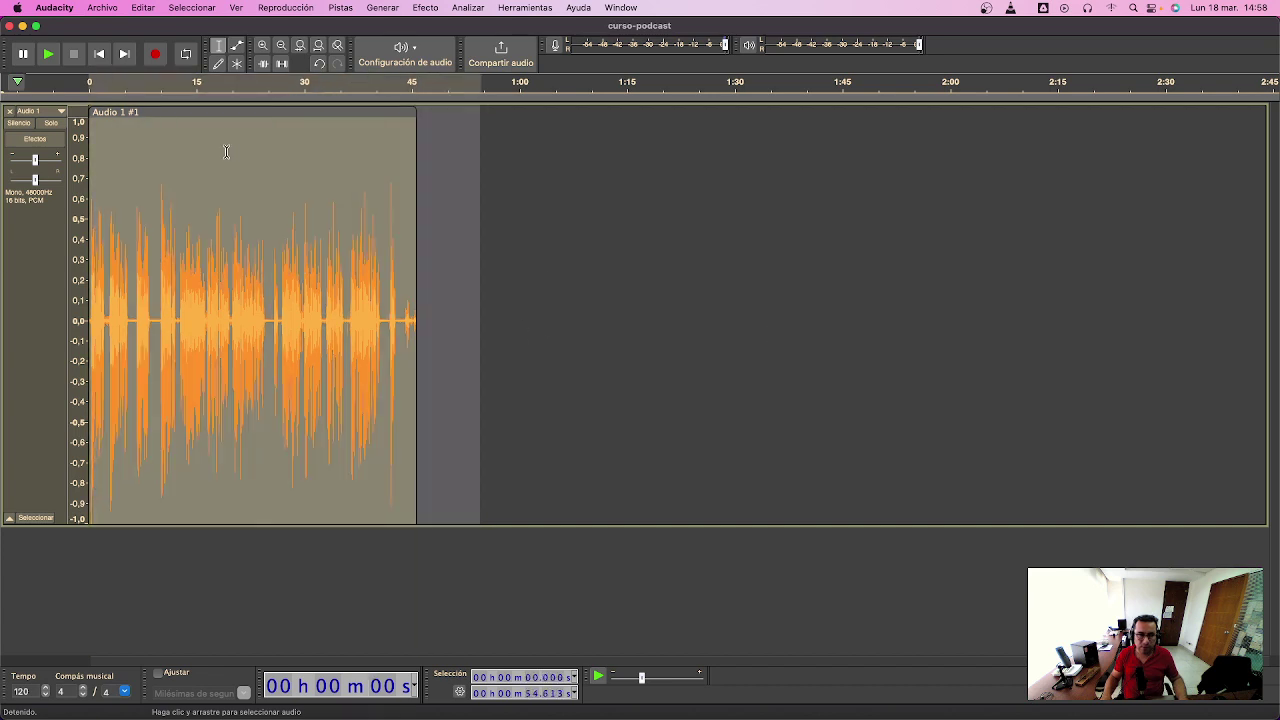
- Listen to the opening, zoom in with Cmd+1, and delete the first 2.81 seconds of the voice clip
key("space")
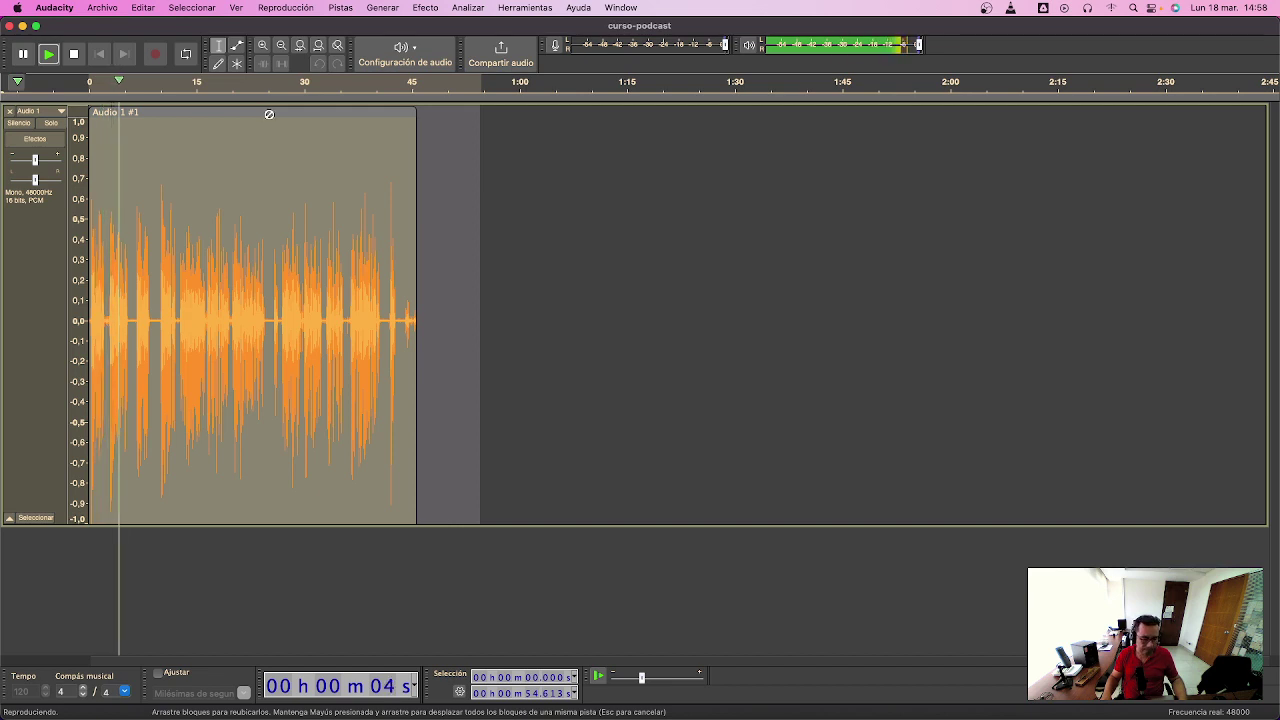
key("super+1")
key("super+1")
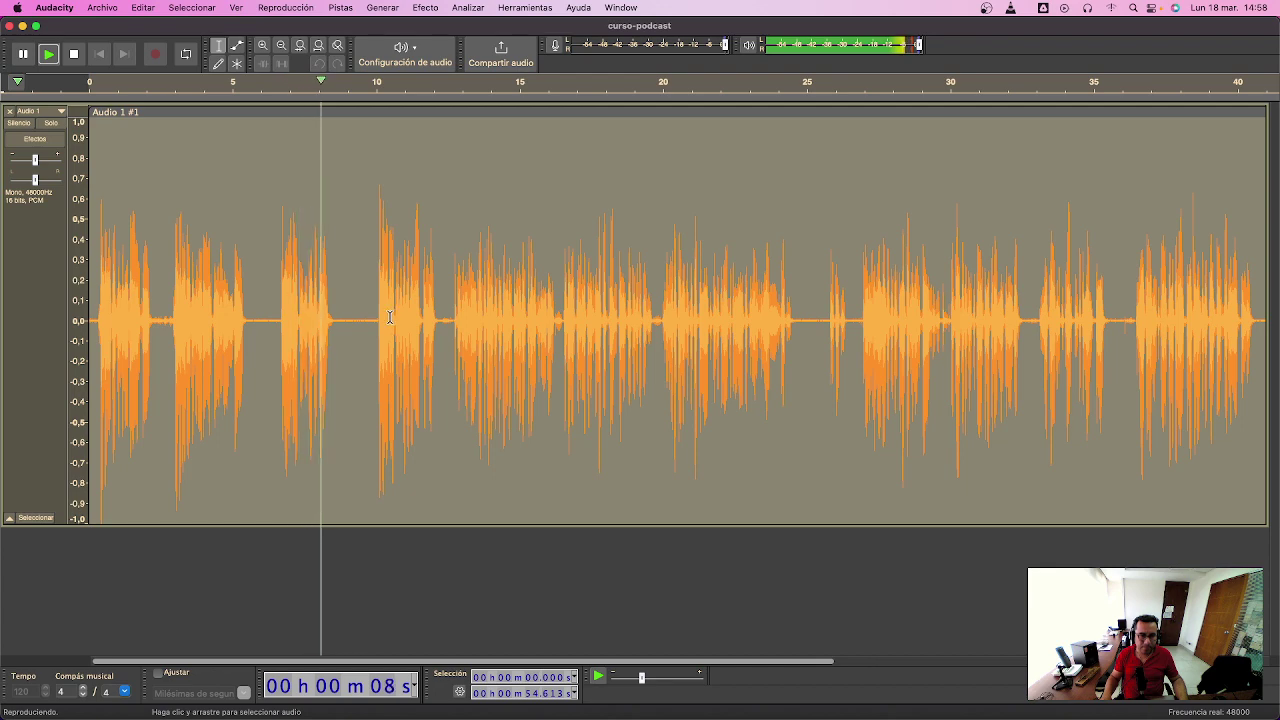
left_click(169, 321, "shift")
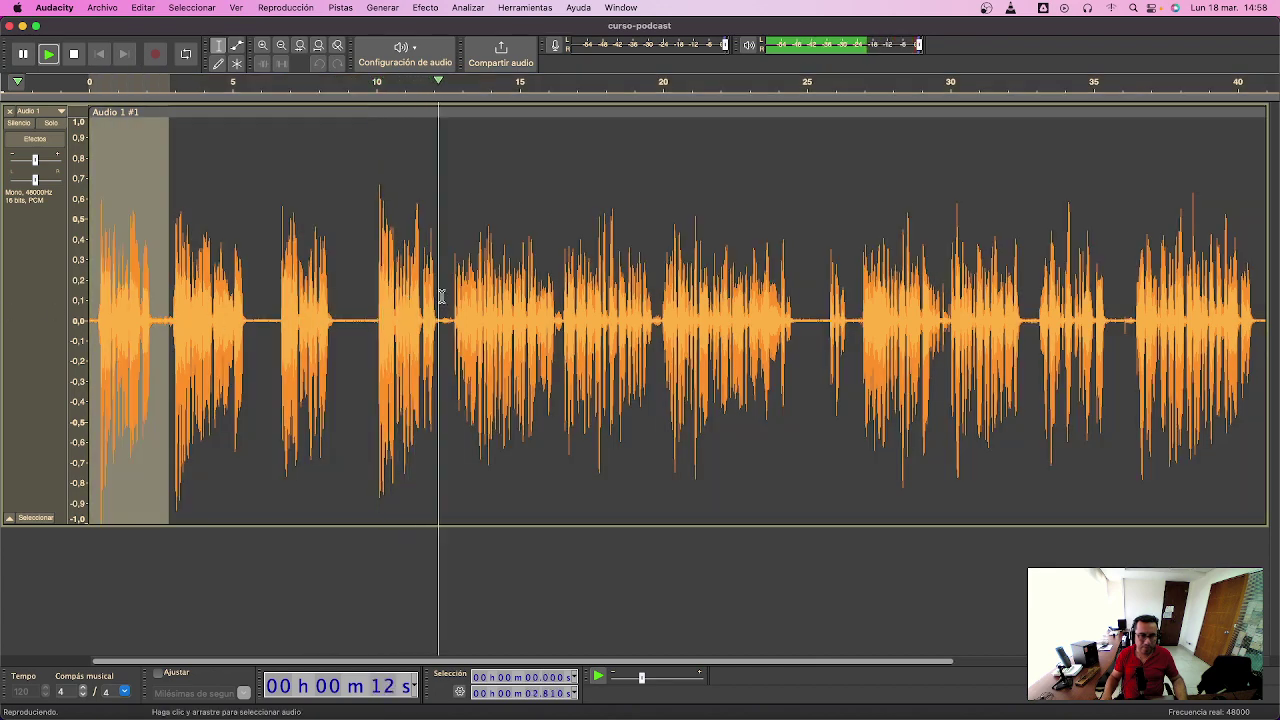
key("space")
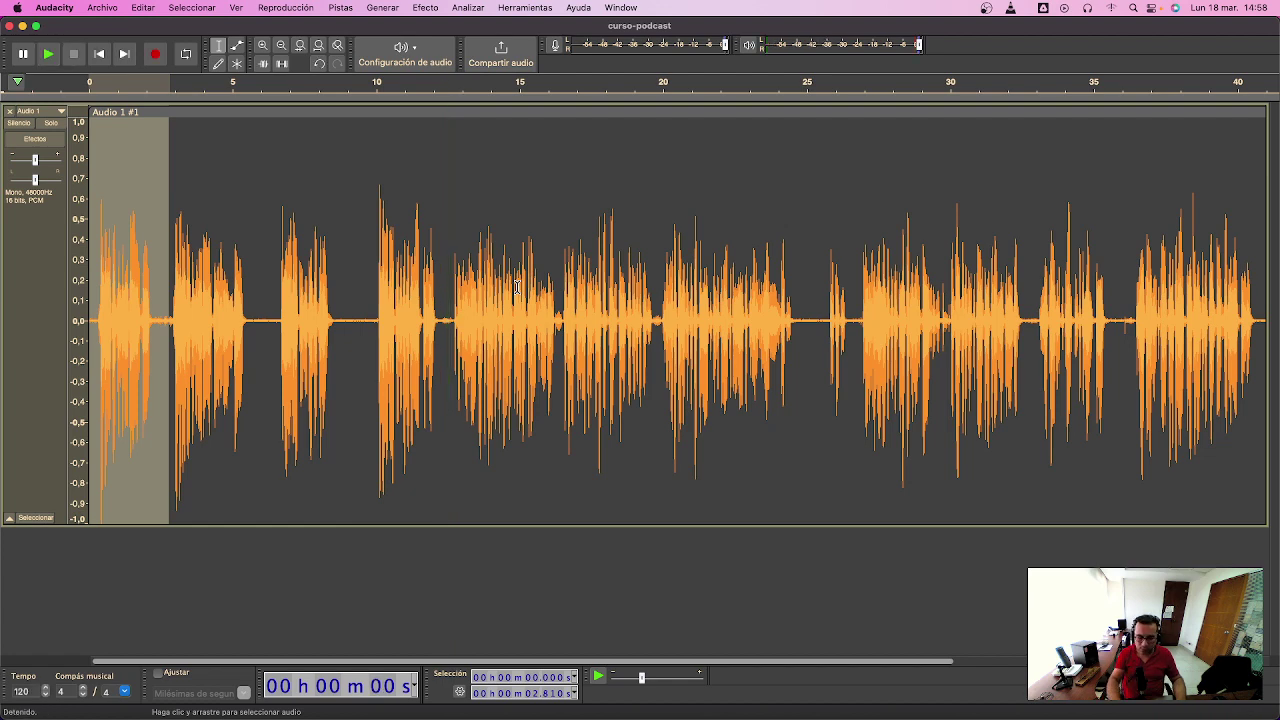
key("Delete")
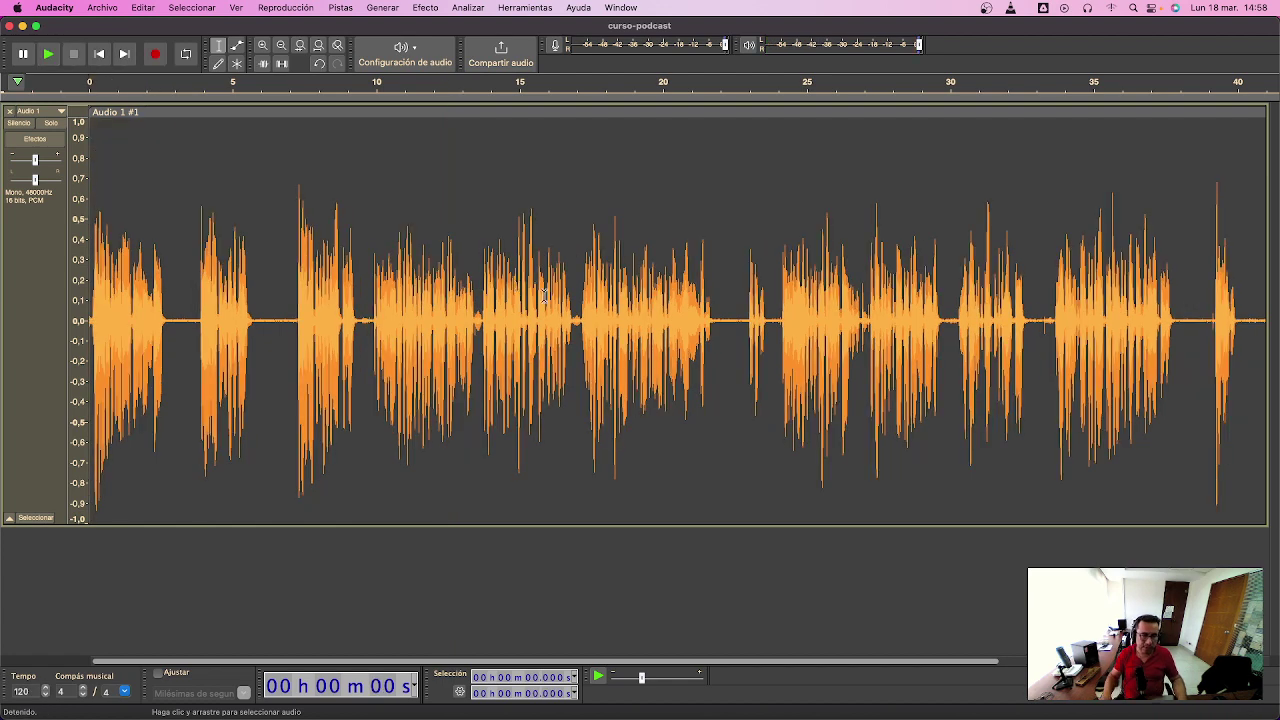
left_click_drag(220, 328, 89, 310)
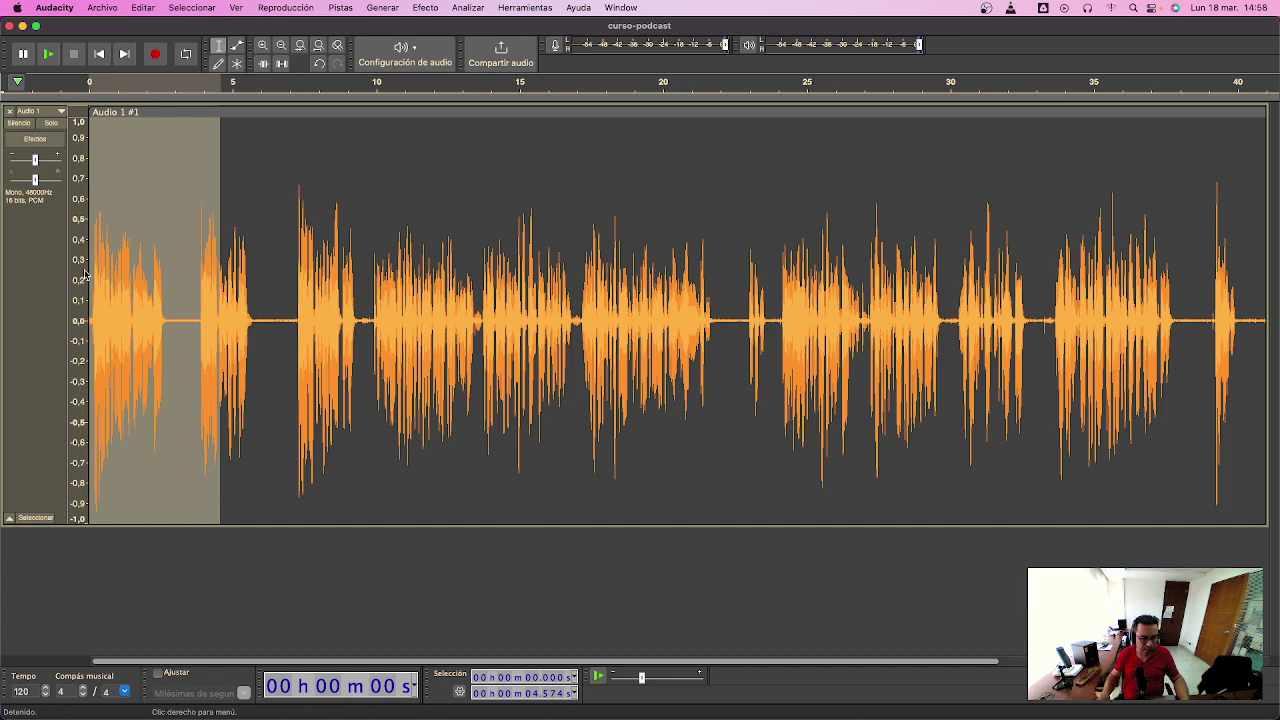
- Zoom into the first 2.4 seconds and delete the leading silence
key("super+1")
left_click_drag(228, 310, 36, 290)
key("super+e")
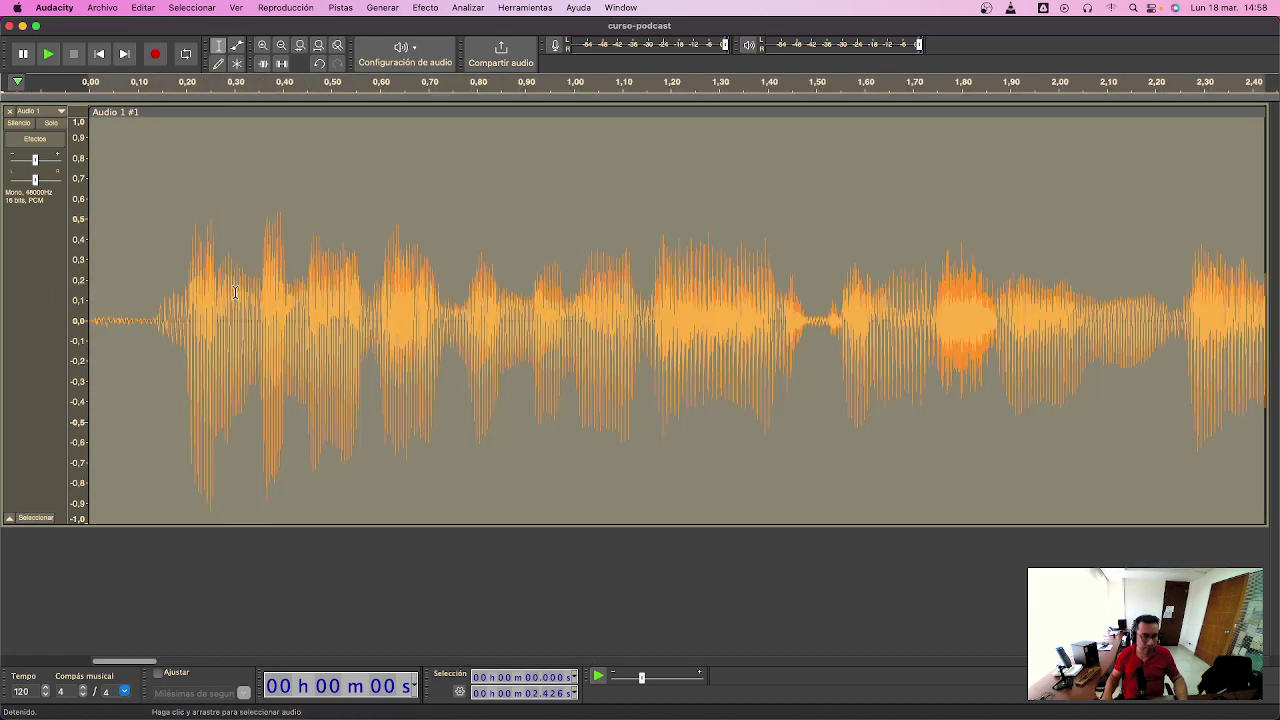
left_click_drag(144, 320, 90, 285)
key("Delete")
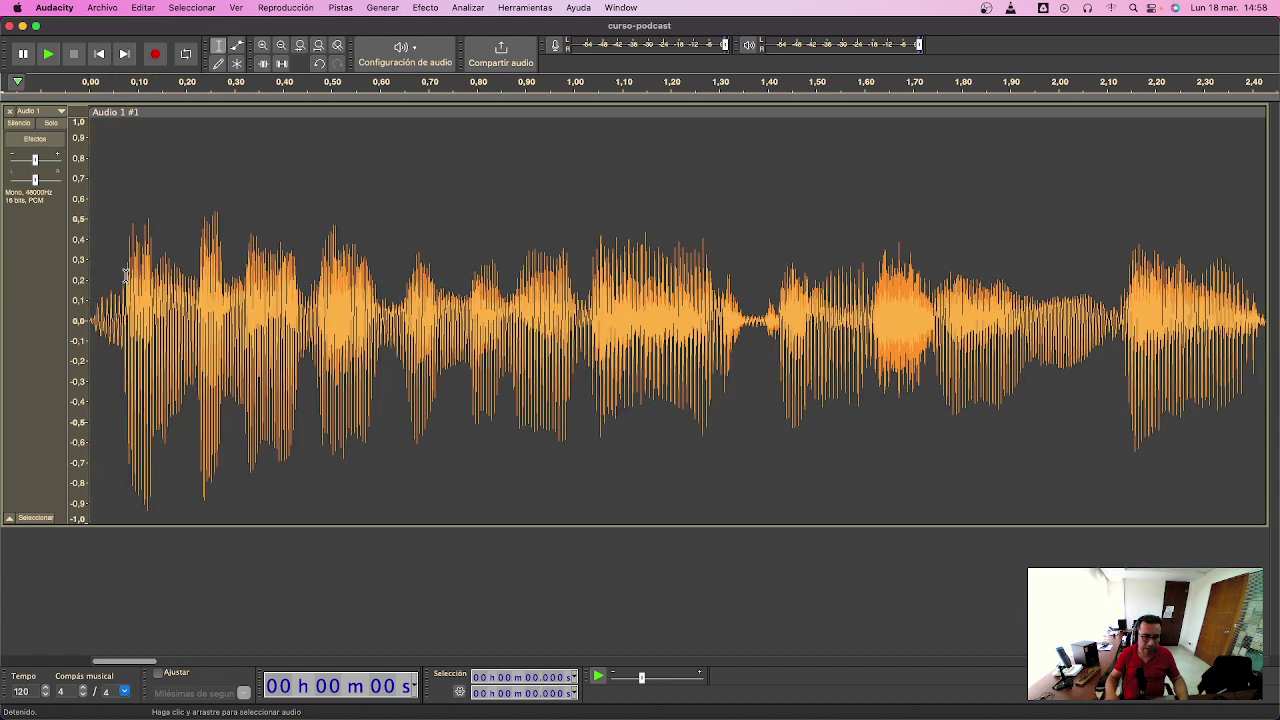
- Delete the pause around 3 seconds and its leftover sliver, then play the trimmed track
key("super+3")
key("super+3")
left_click_drag(455, 320, 543, 333)
key("Delete")
left_click_drag(432, 329, 452, 329)
key("Delete")
key("super+a")
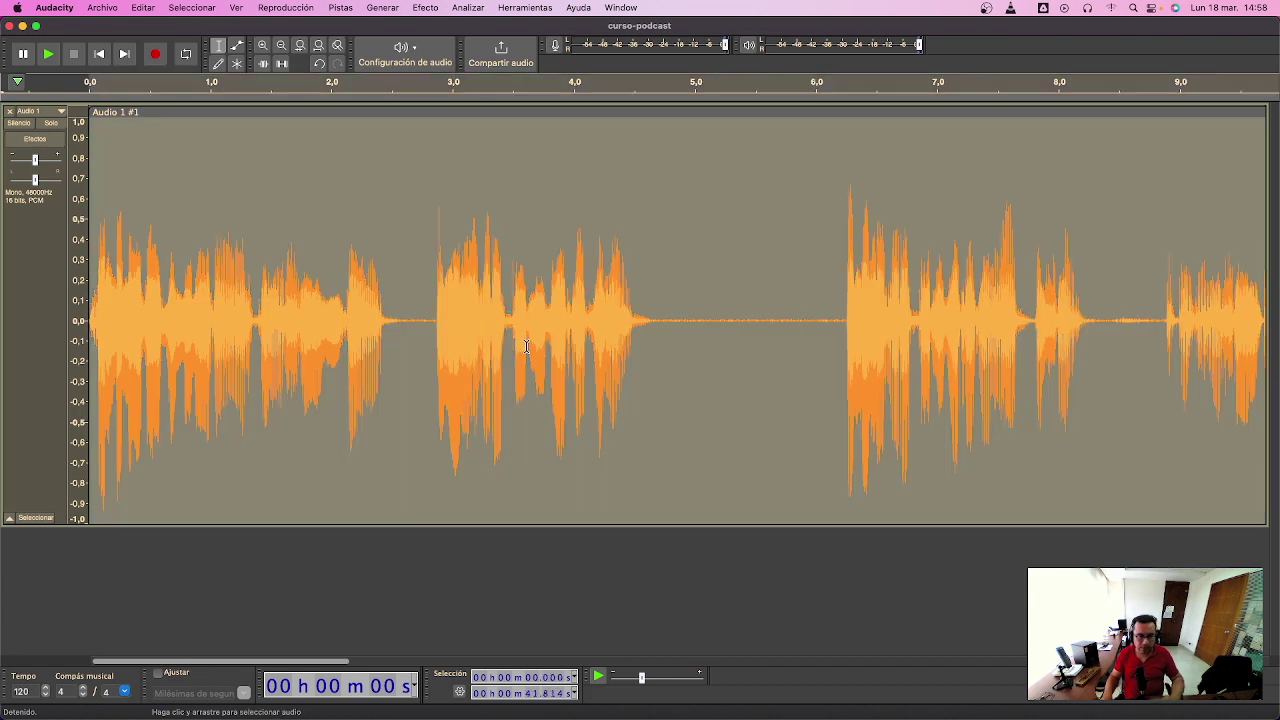
key("space")
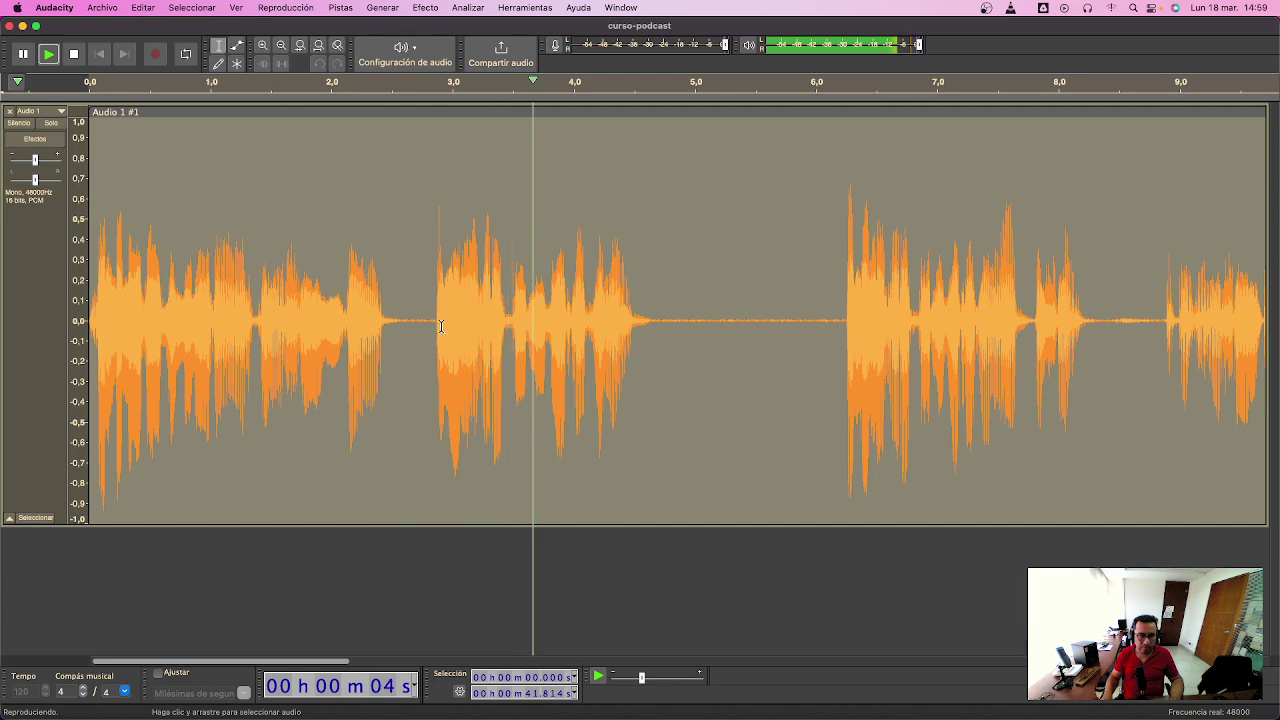
- Cut the 2.9–6.3 s stretch and a sliver before 2.83 s, then play back from 1.48 s
left_click_drag(841, 318, 434, 295)
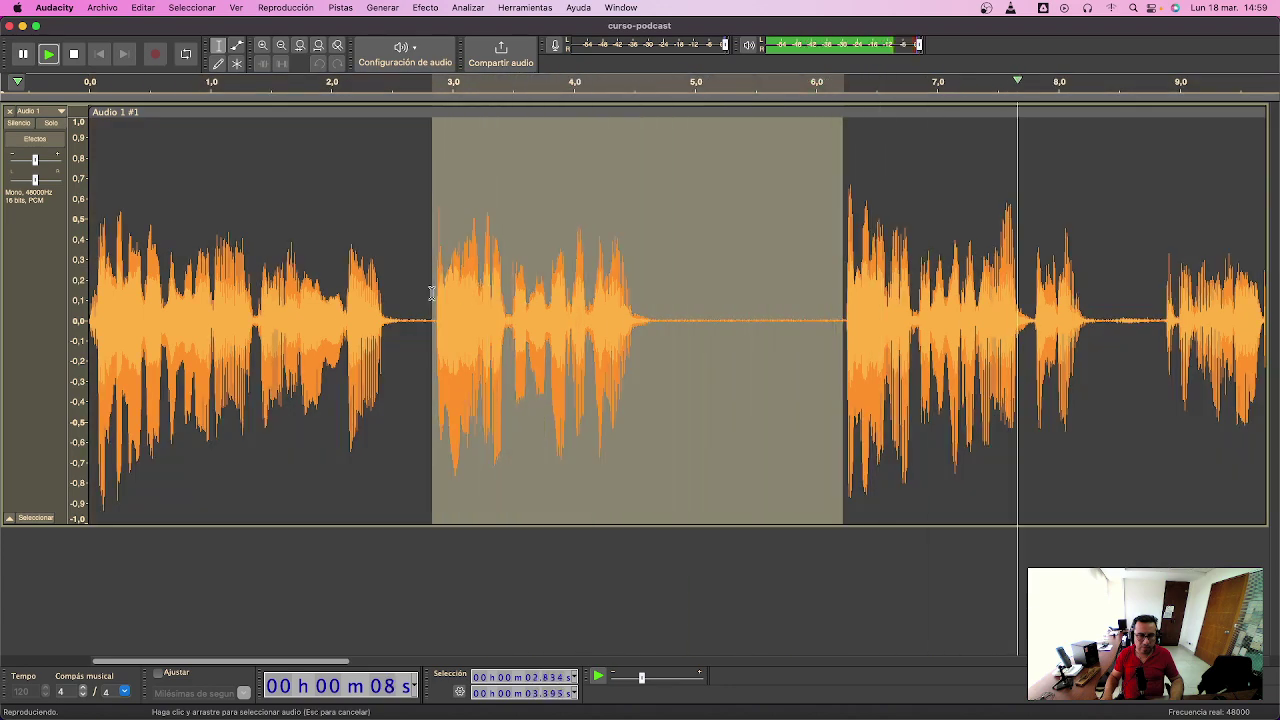
key("Delete")
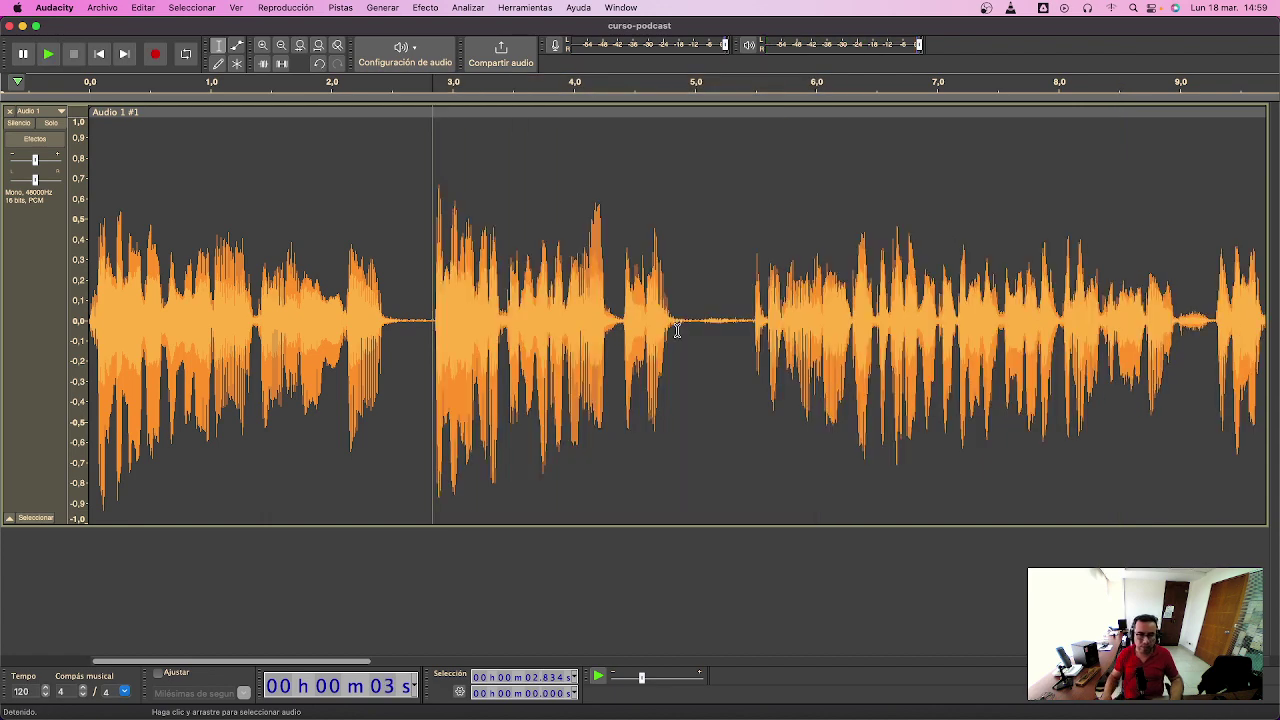
left_click_drag(418, 325, 432, 325)
key("Delete")
left_click(376, 325)
left_click(268, 325)
key("space")
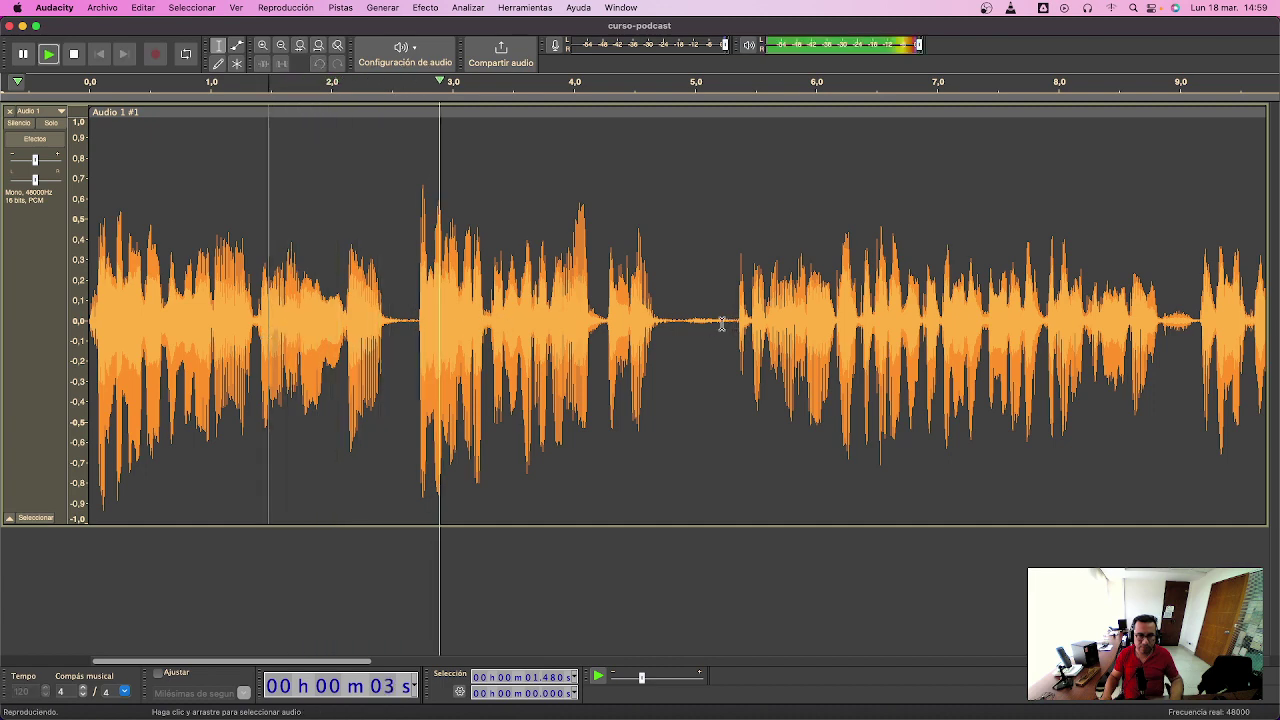
- Delete the silent pause near 5 seconds and play back to check the cut
left_click_drag(682, 320, 727, 322)
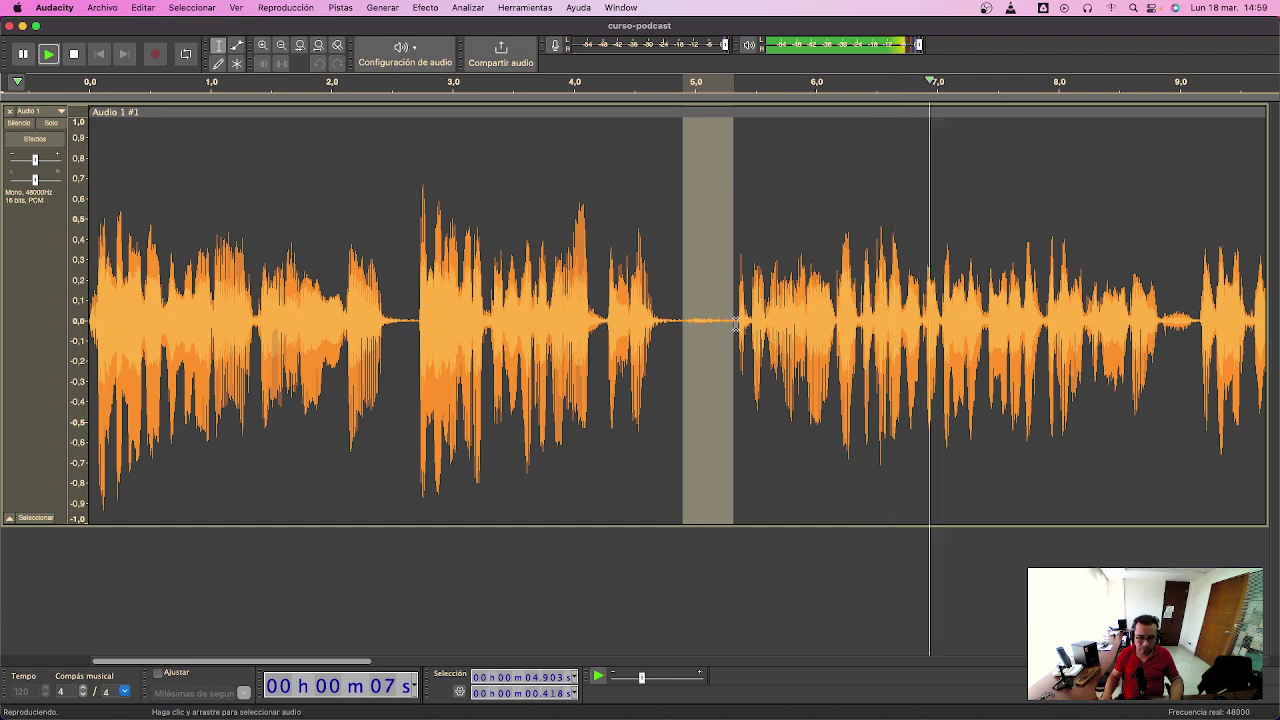
key("Delete")
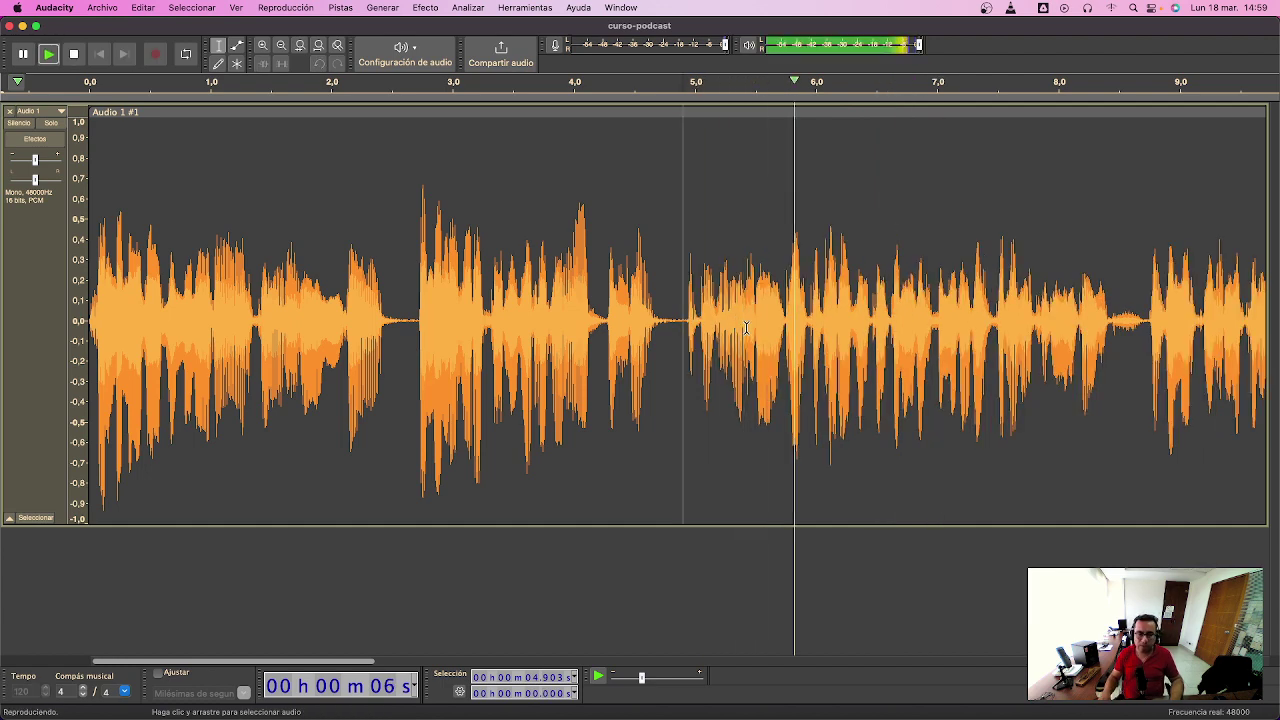
key("space")
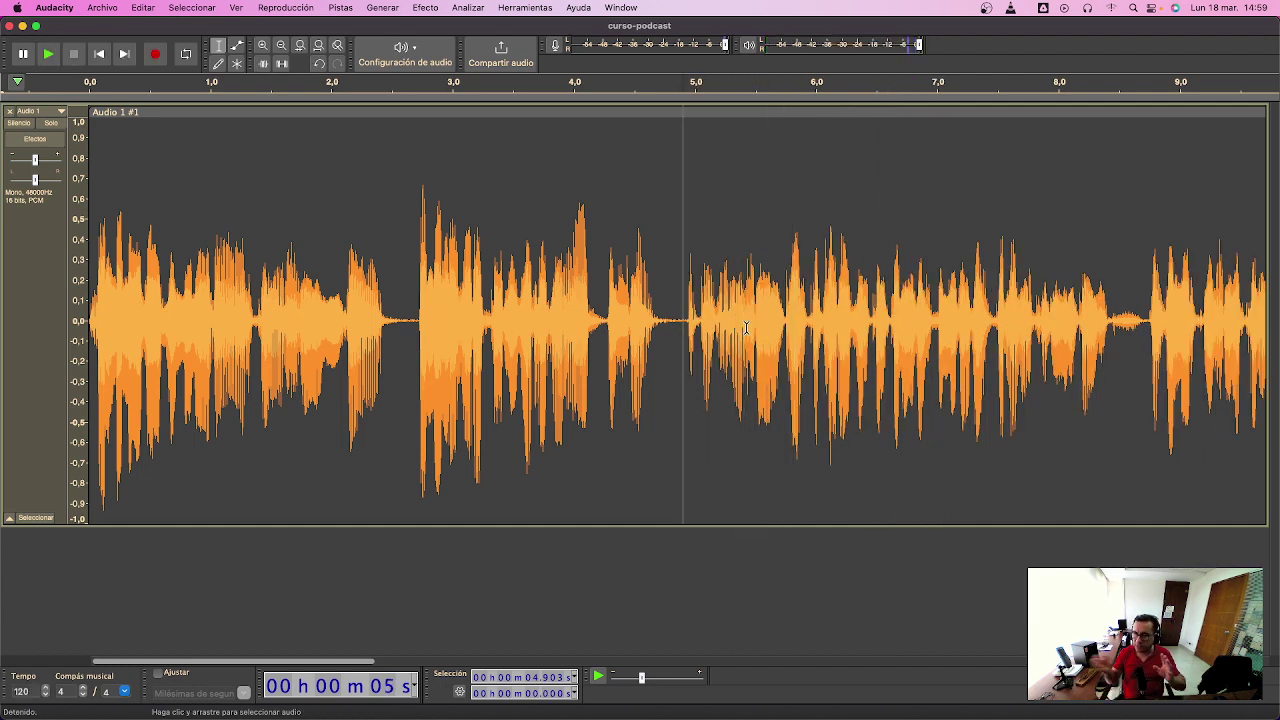
key("space")
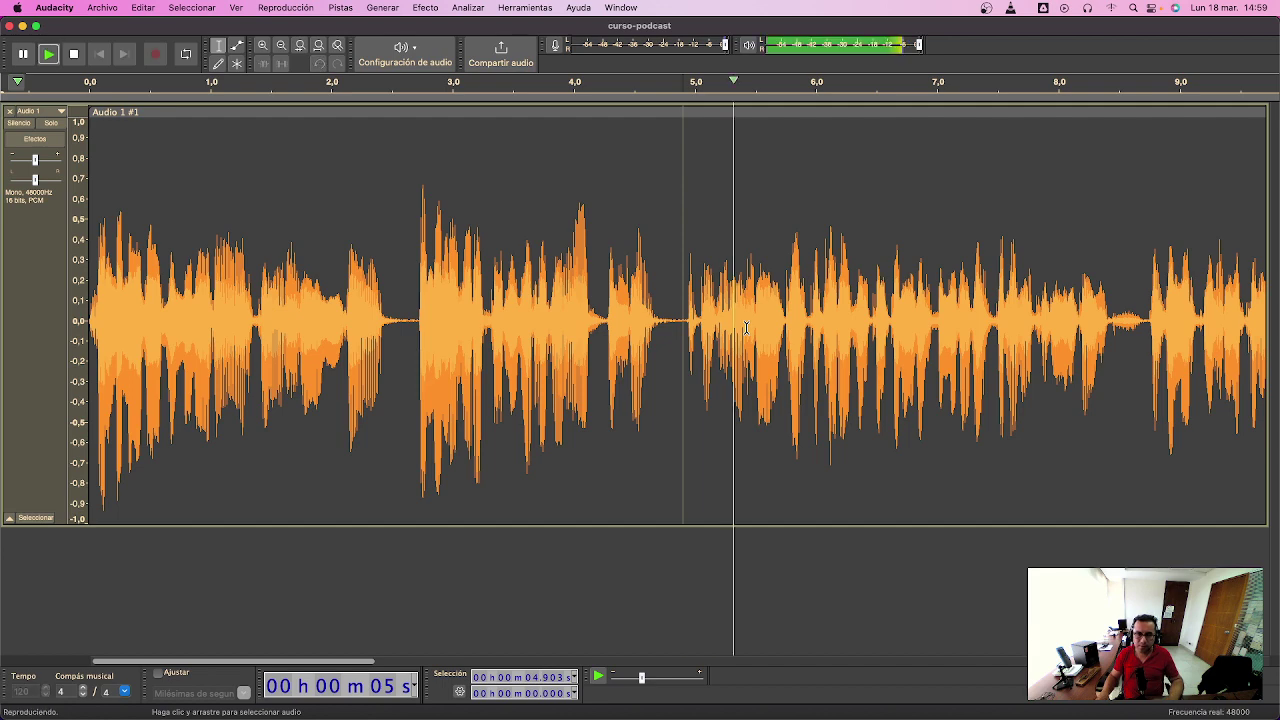
- Listen through the speech from 8.72 s and 12.16 s onward
left_click_drag(784, 328, 1276, 330)
left_click_drag(866, 330, 1276, 330)
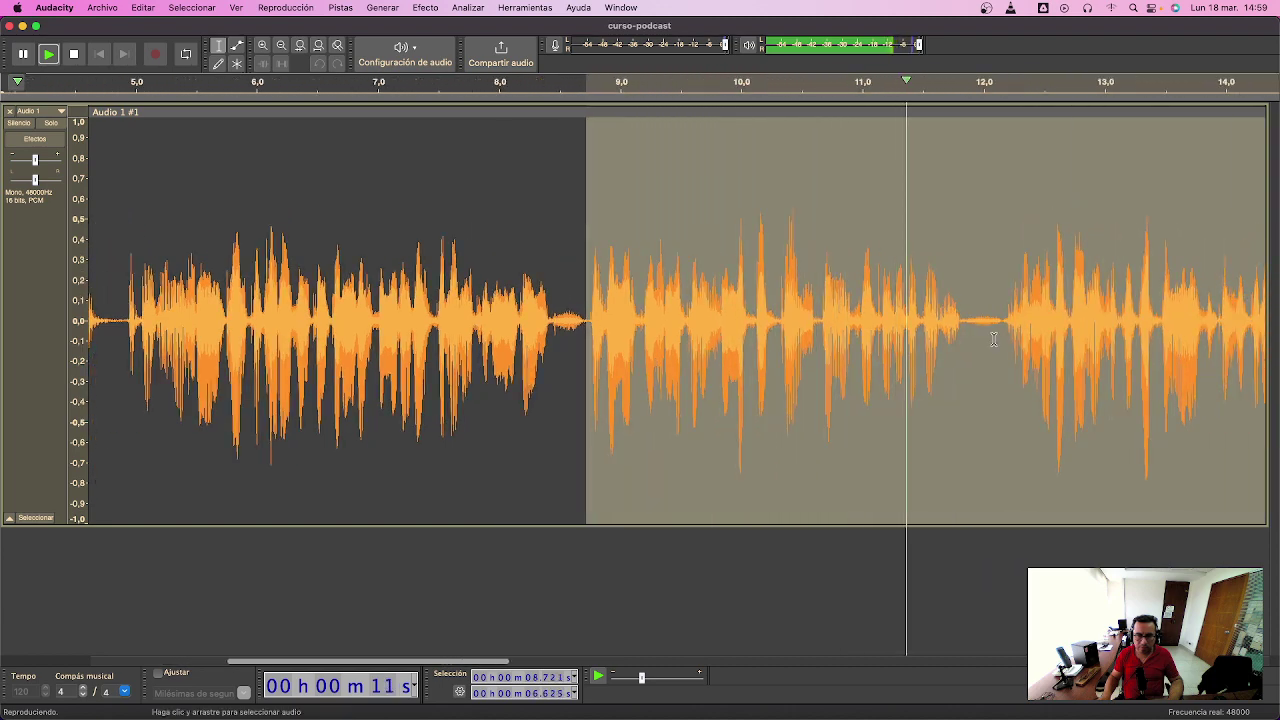
left_click_drag(1002, 322, 1276, 322)
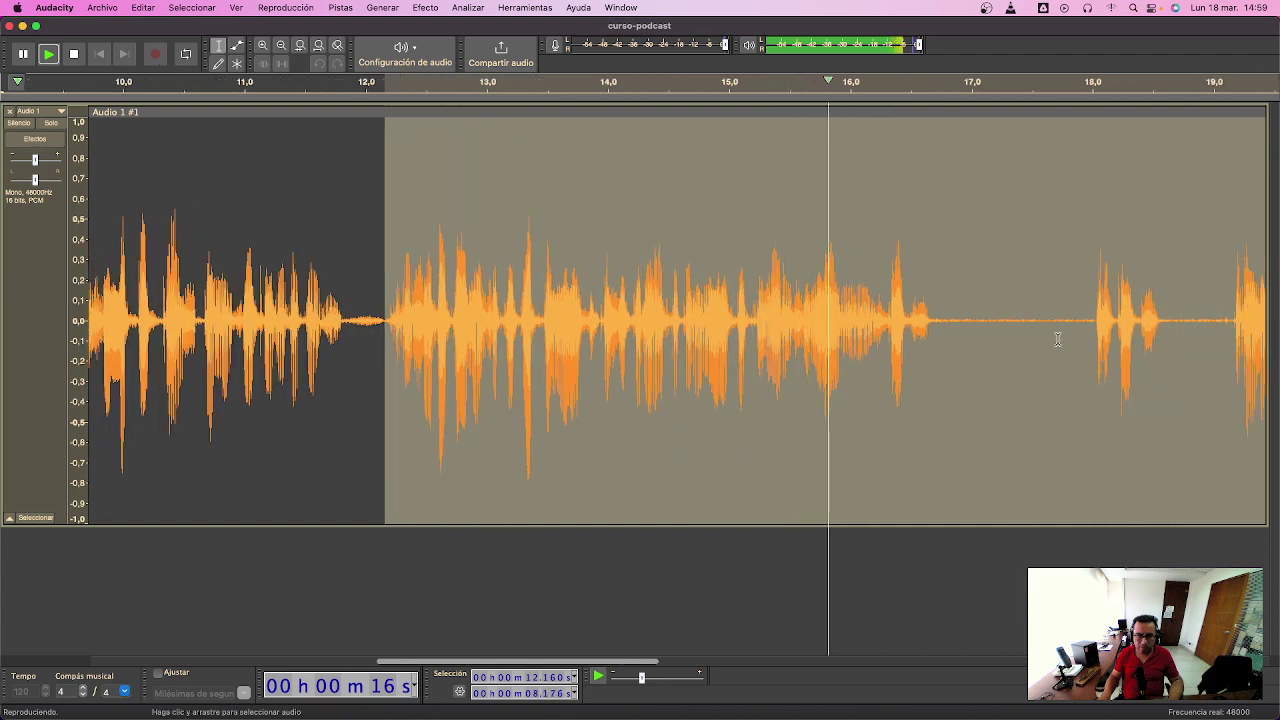
left_click(939, 322)
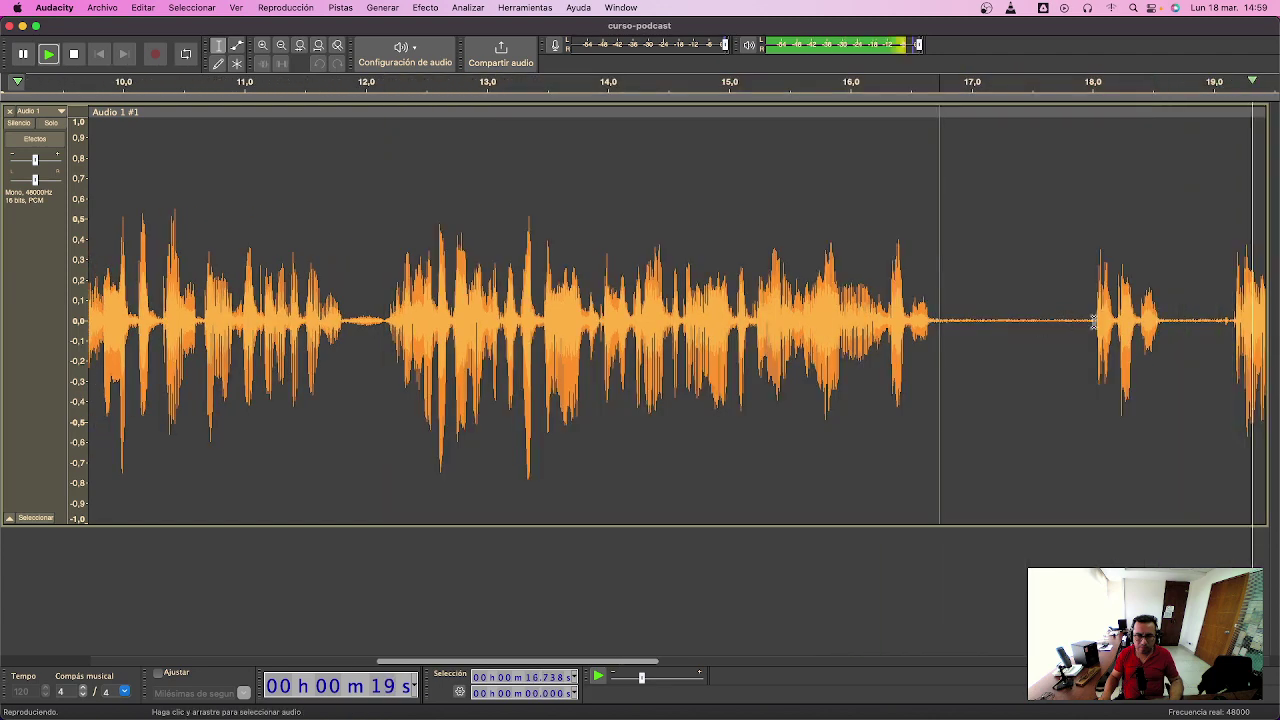
key("space")
- Delete the long pause from about 16.4 to 18.2 s and play across the new joint
left_click_drag(1093, 320, 889, 303)
key("space")
key("space")
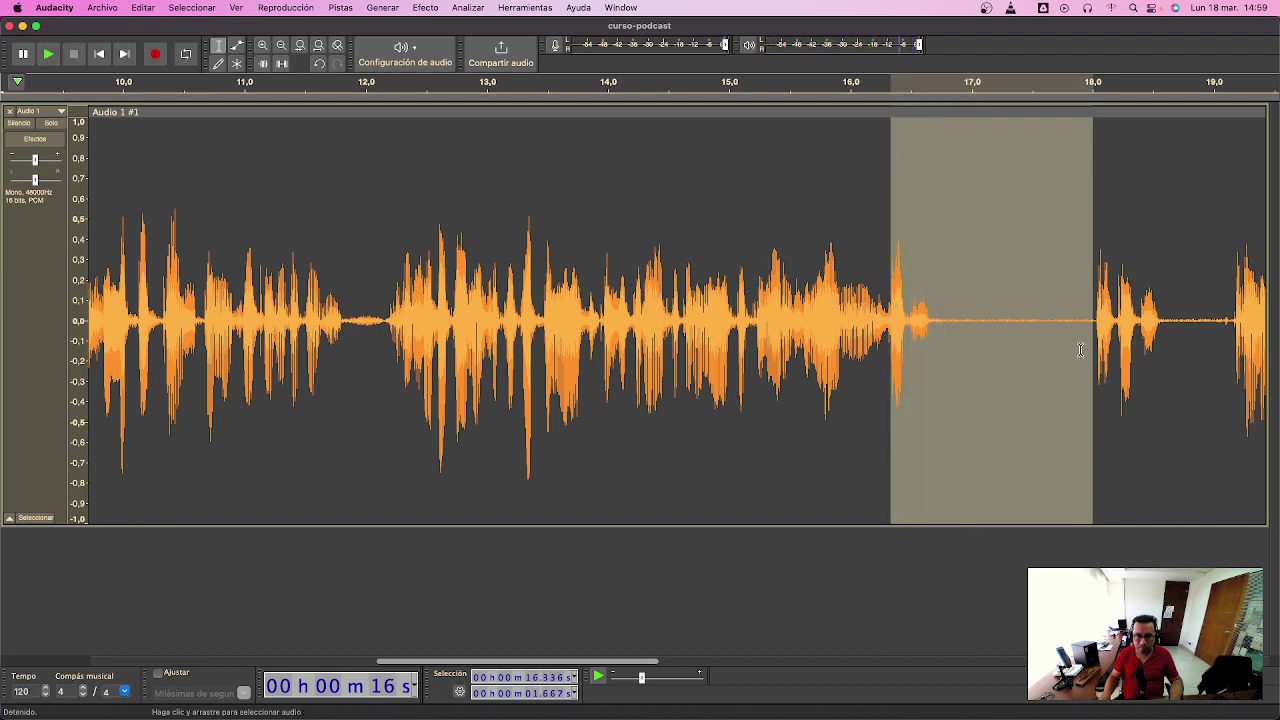
left_click_drag(1086, 347, 1113, 343)
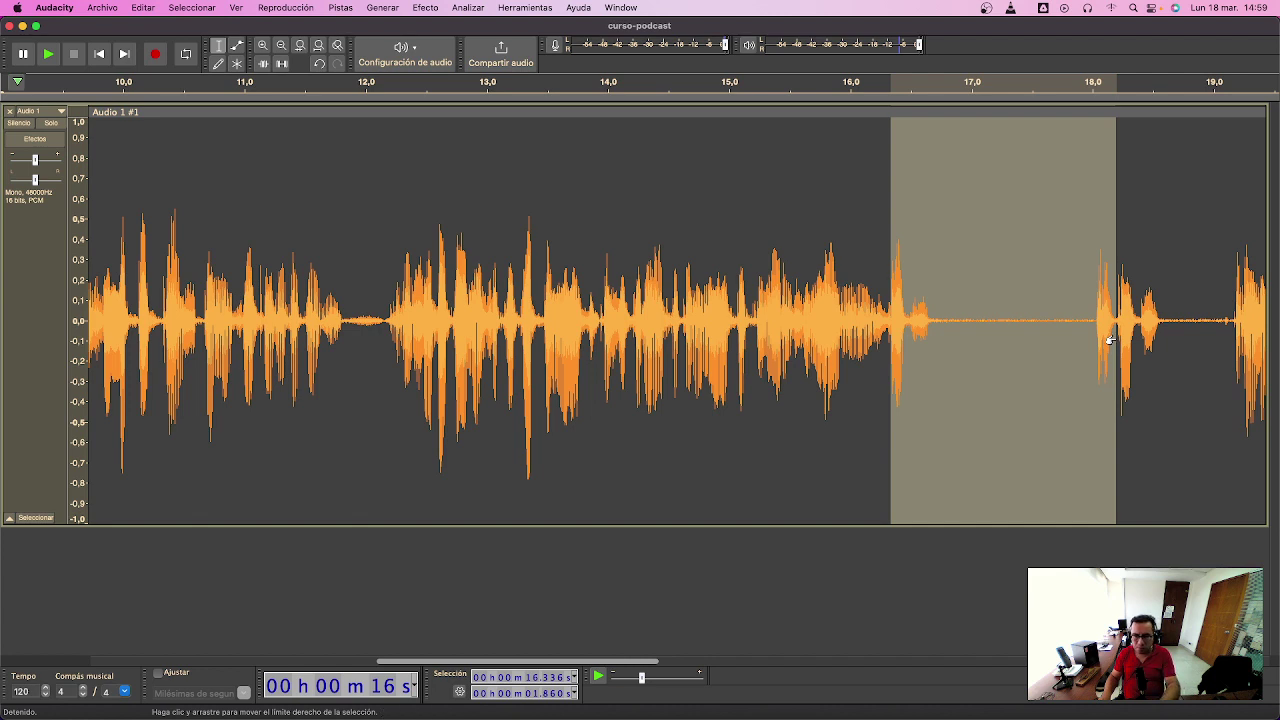
key("BackSpace")
left_click(803, 320)
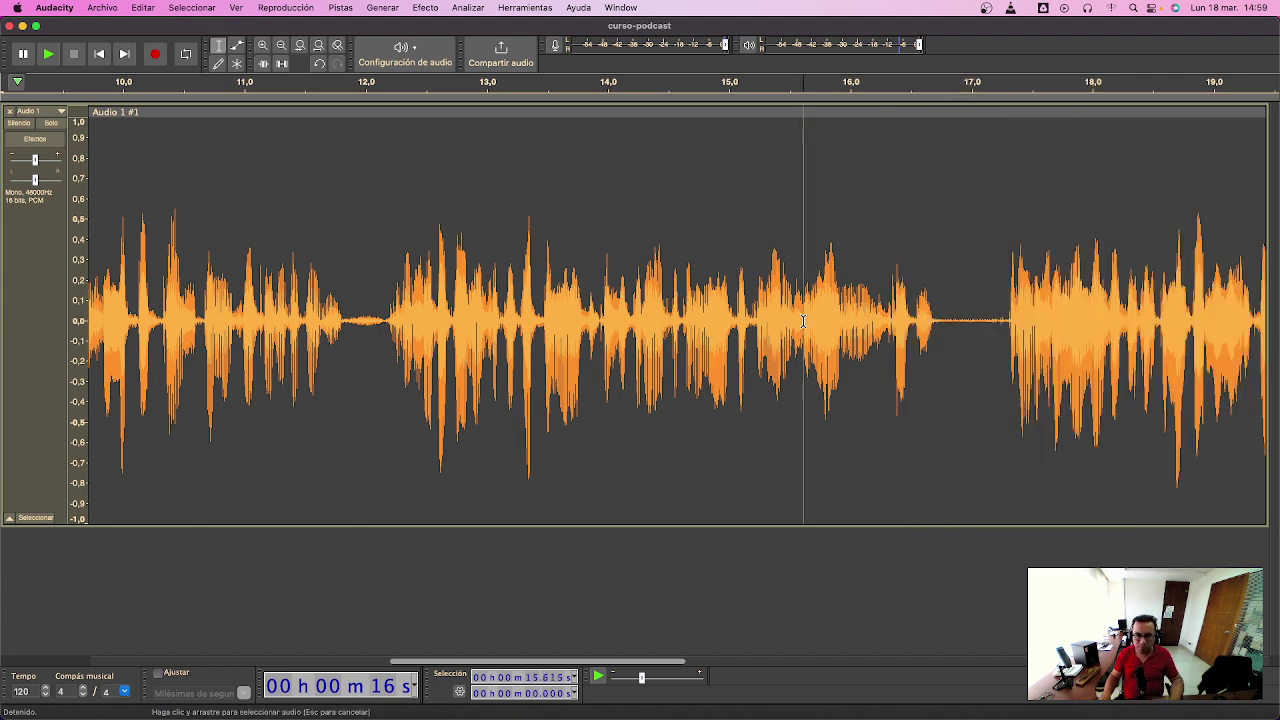
key("space")
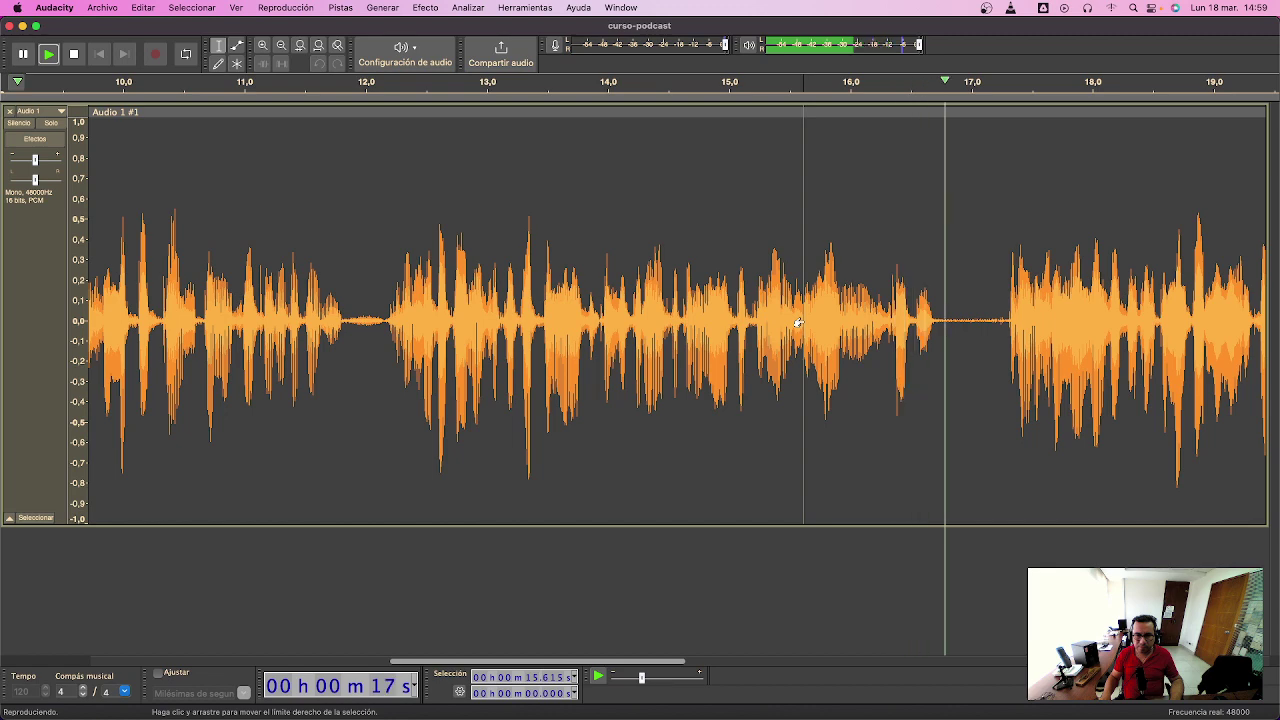
key("space")
- Remove the tiny stray sound at 16.32 s and the silent gap at 16.84–17.25 s
left_click_drag(936, 322, 838, 325)
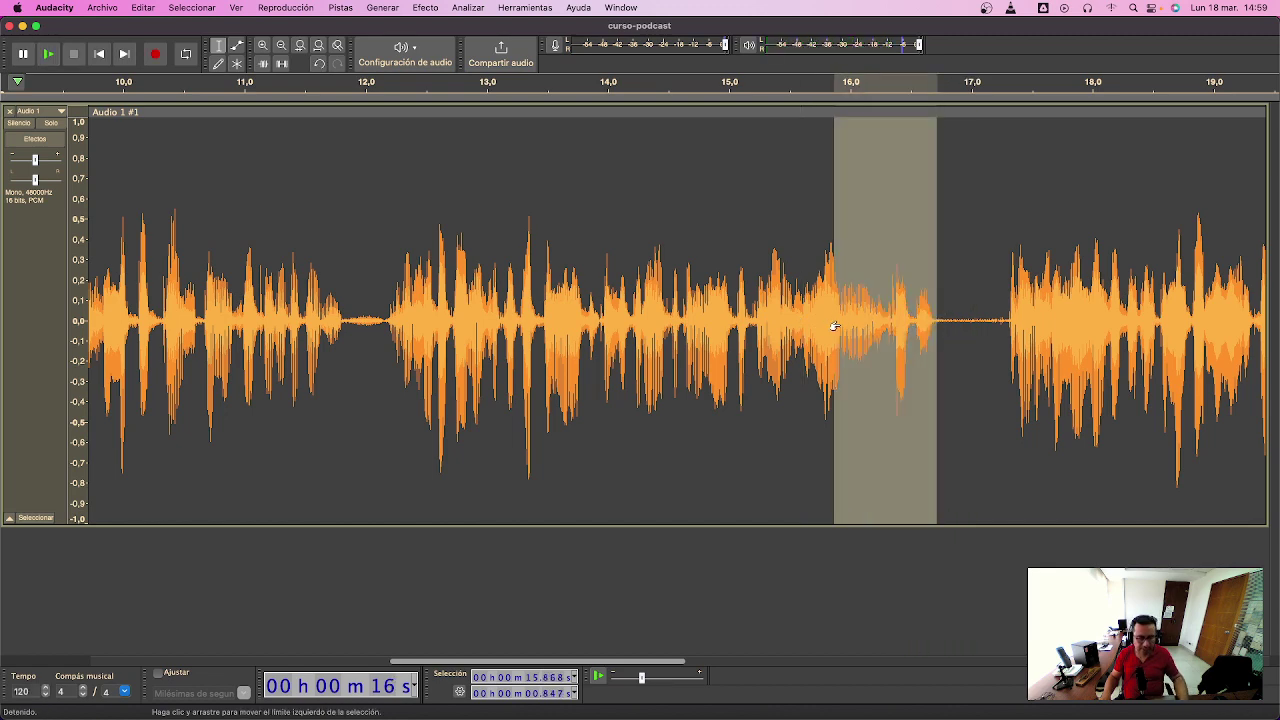
key("super+e")
left_click(748, 316)
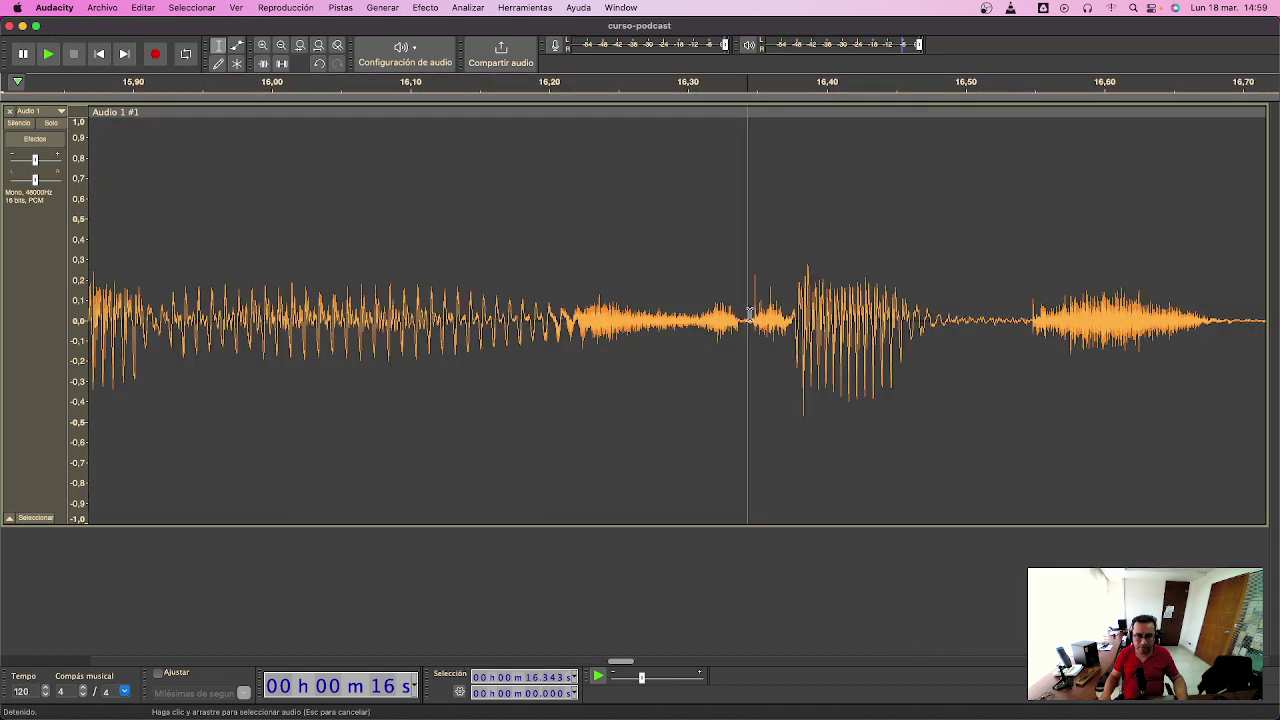
left_click_drag(718, 314, 774, 312)
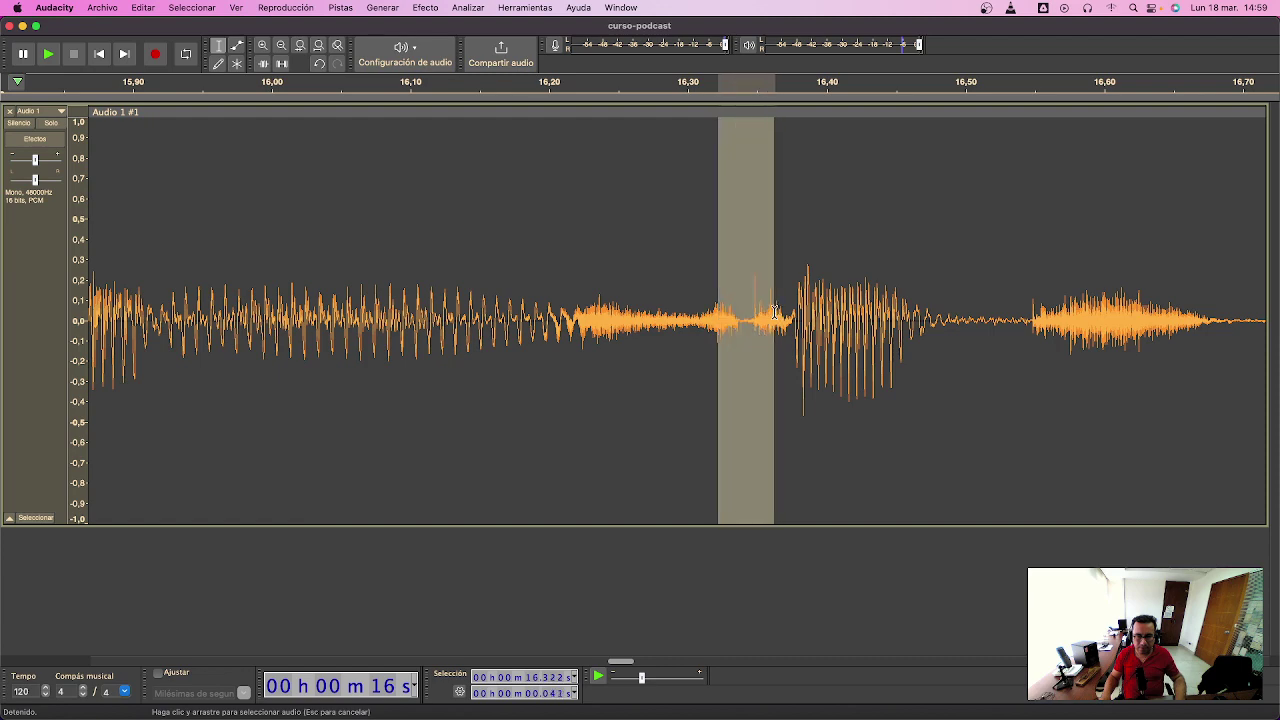
key("Delete")
left_click(240, 320)
key("space")
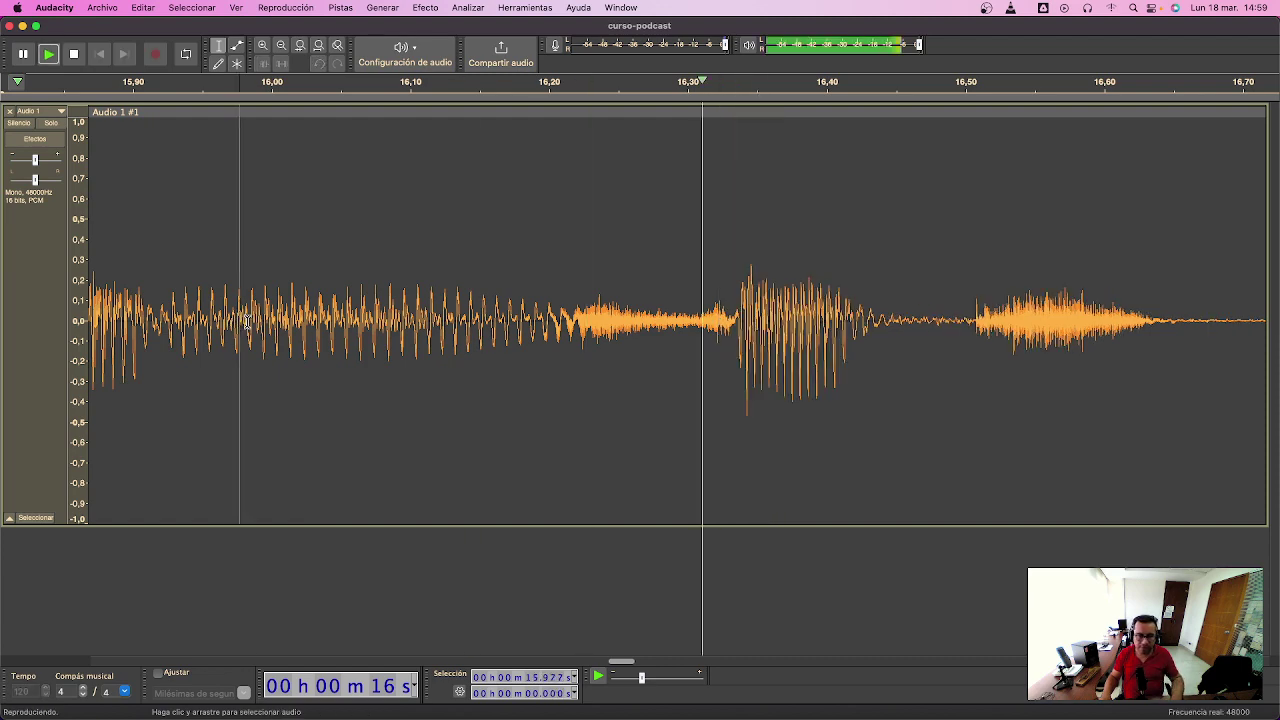
key("super+3")
key("super+3")
key("super+3")
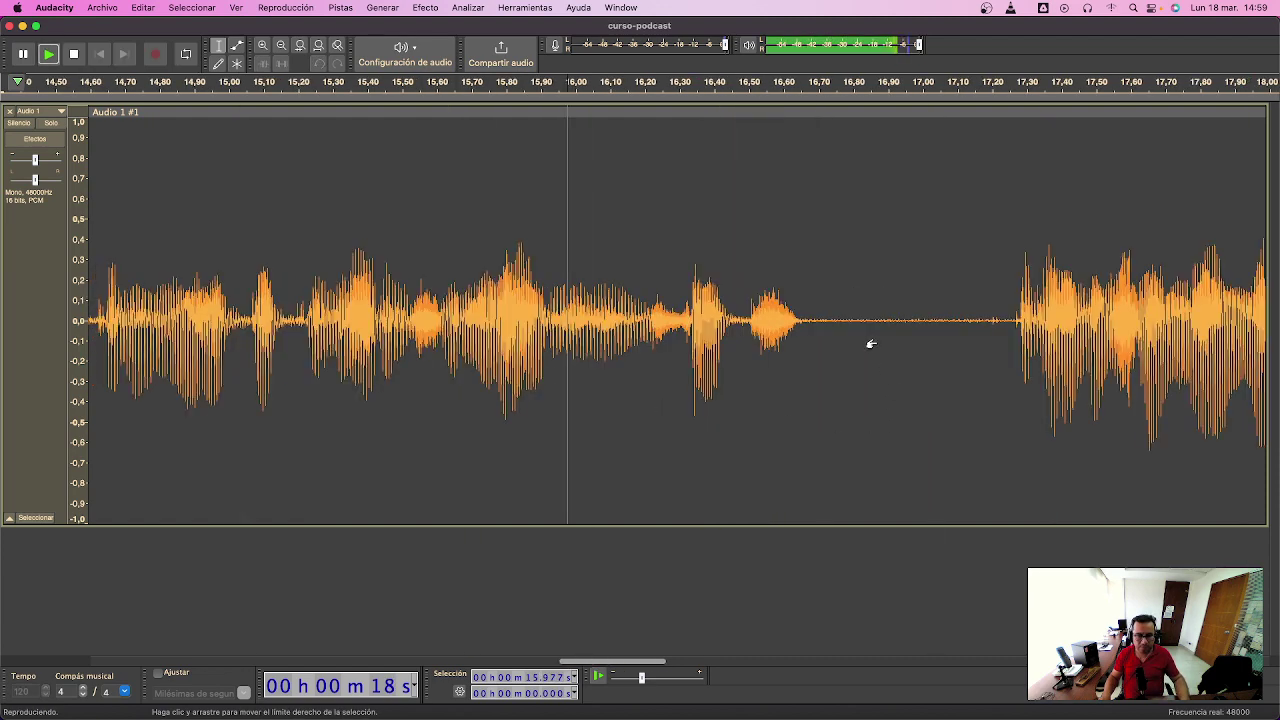
left_click_drag(772, 322, 845, 328)
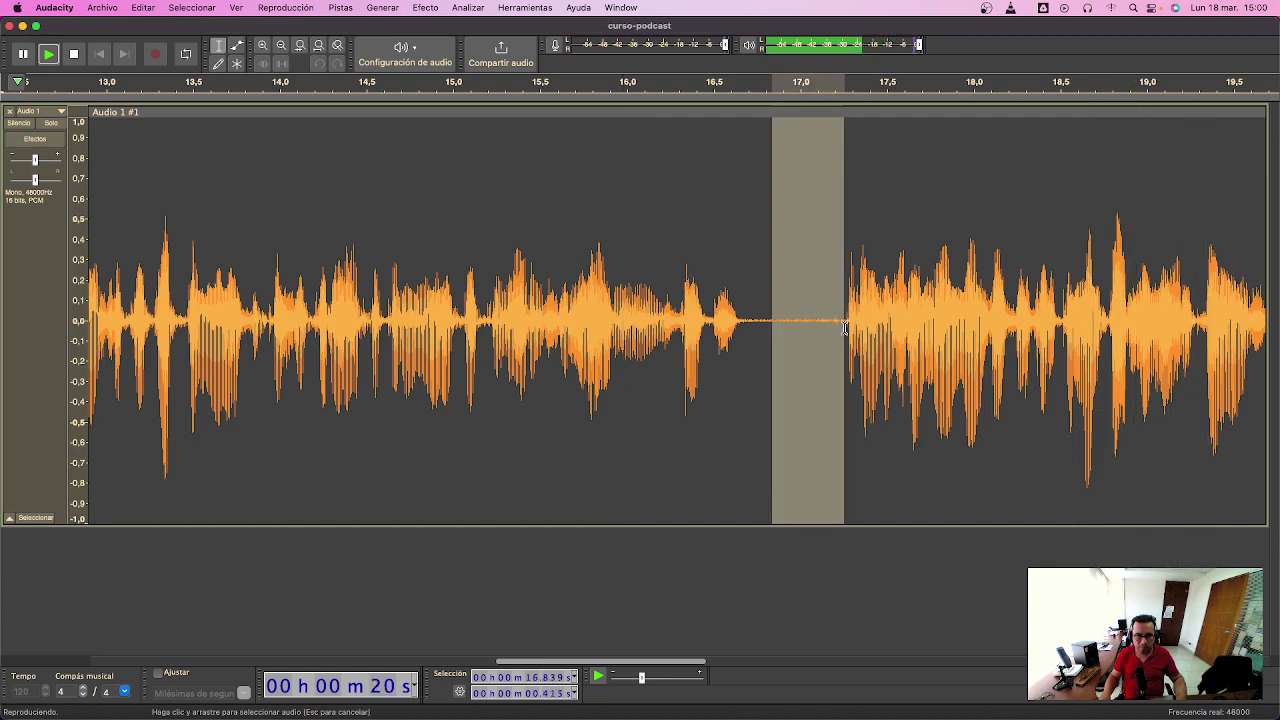
key("Delete")
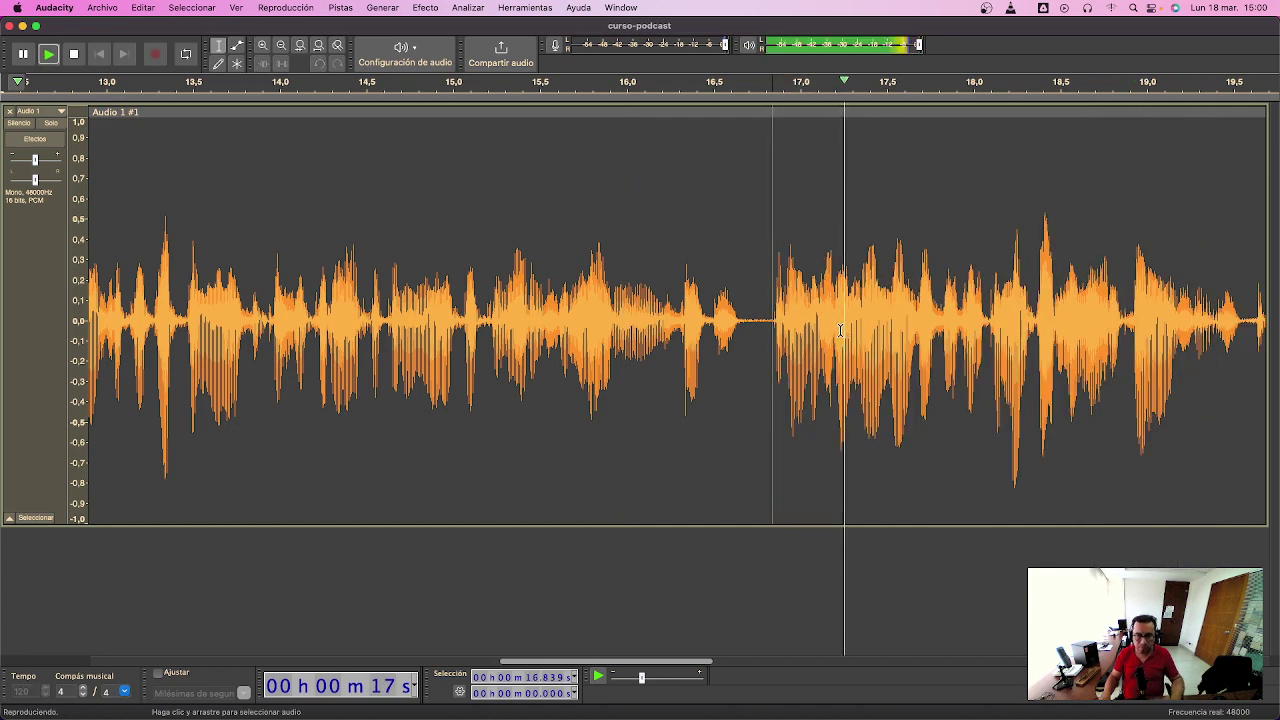
- Zoom into the 19.2–21.8 s stretch and select the small noise at 19.63–19.87 s
key("super+3")
key("super+3")
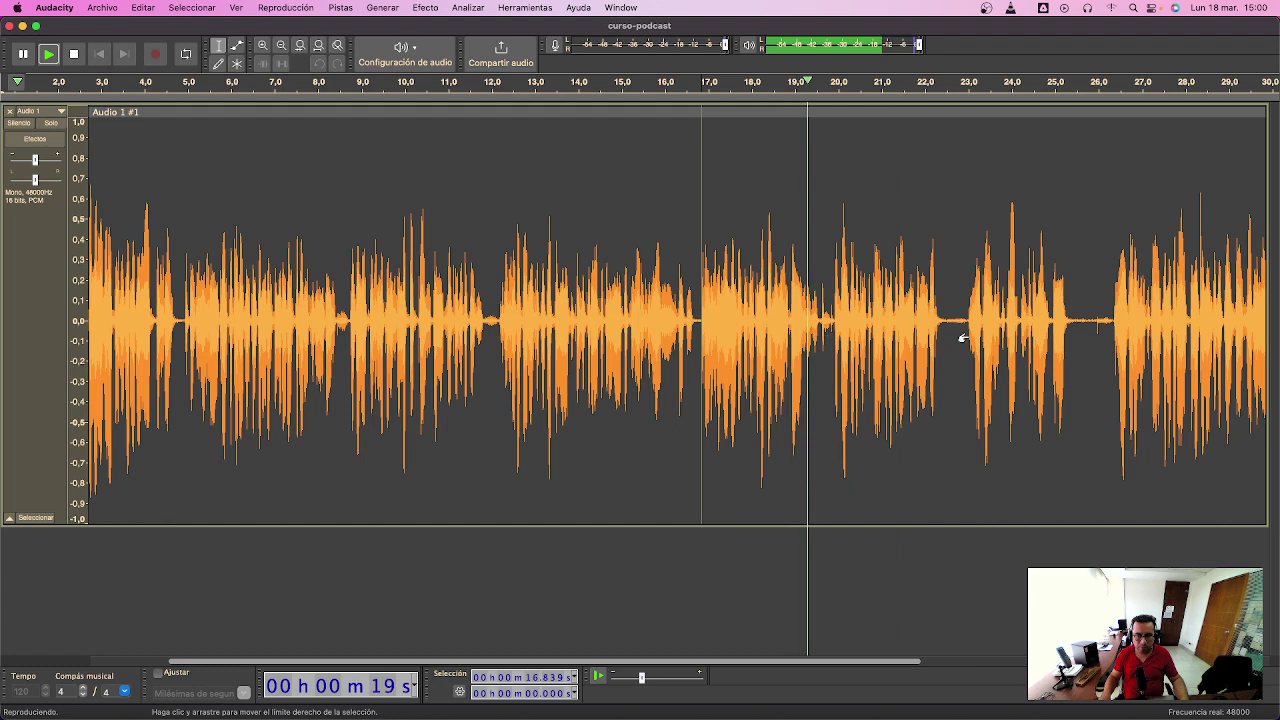
left_click(816, 323)
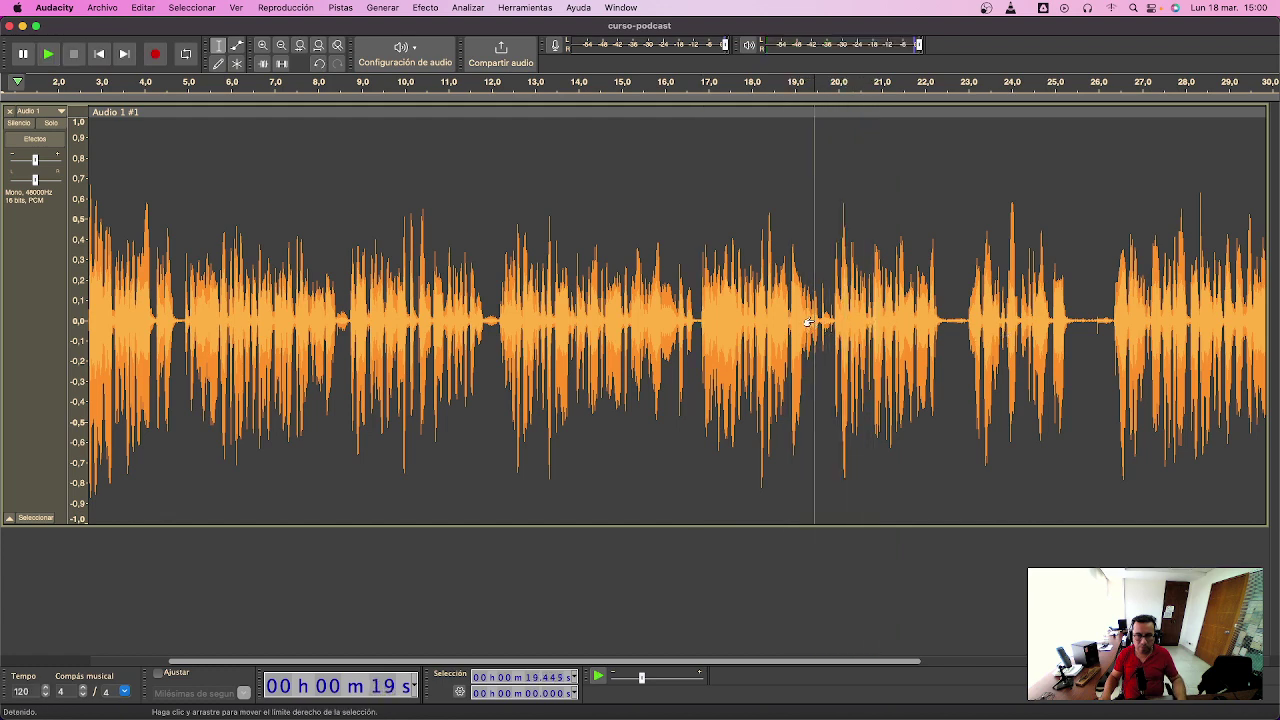
left_click_drag(804, 325, 914, 337)
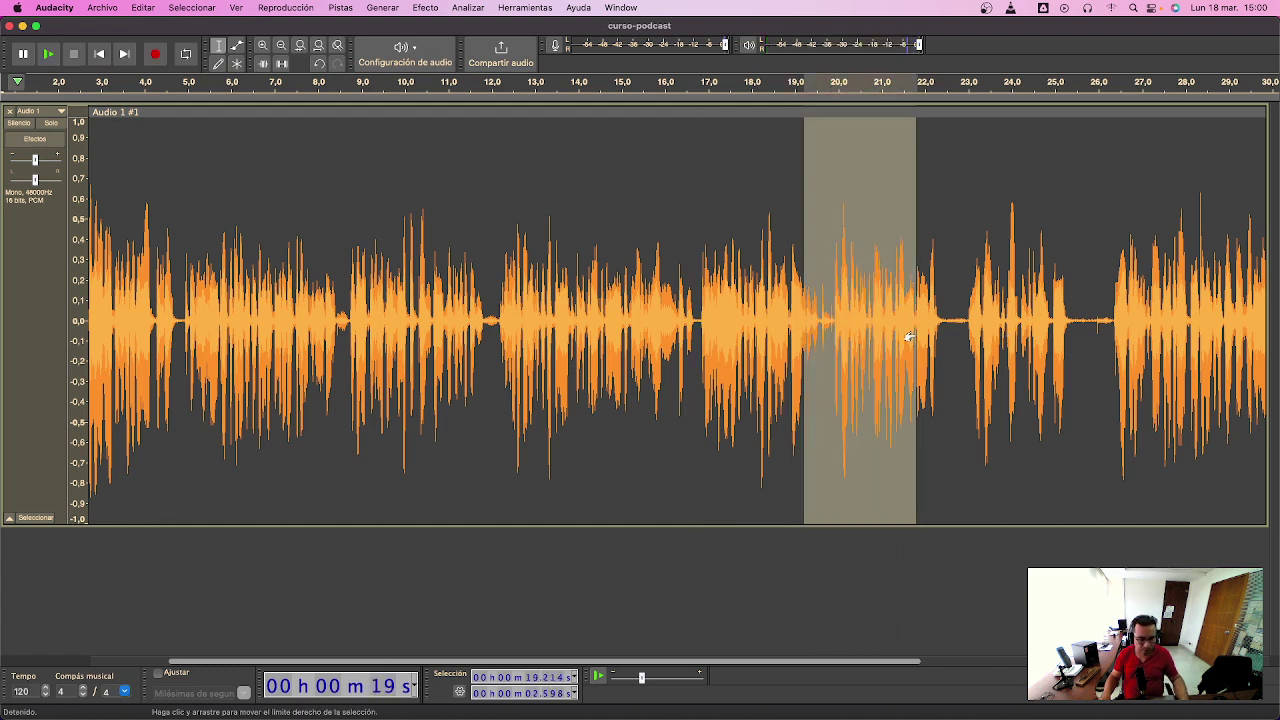
key("super+e")
left_click(276, 311)
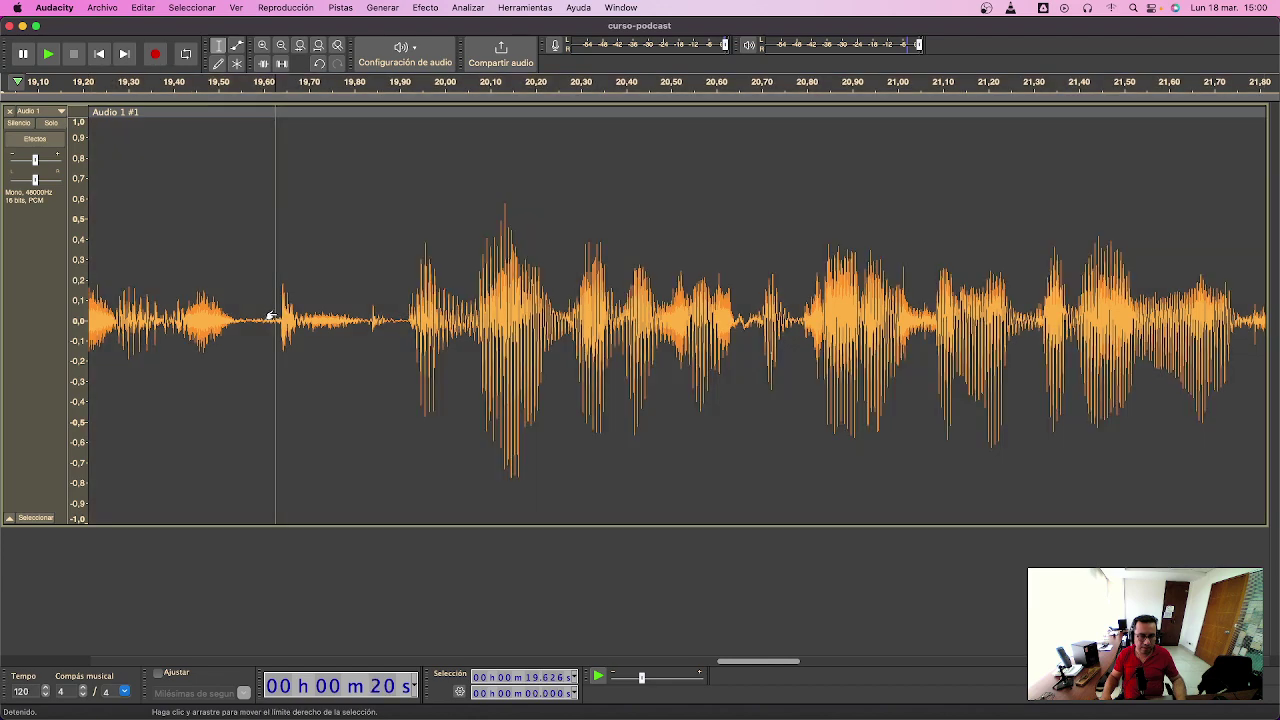
left_click_drag(278, 318, 395, 324)
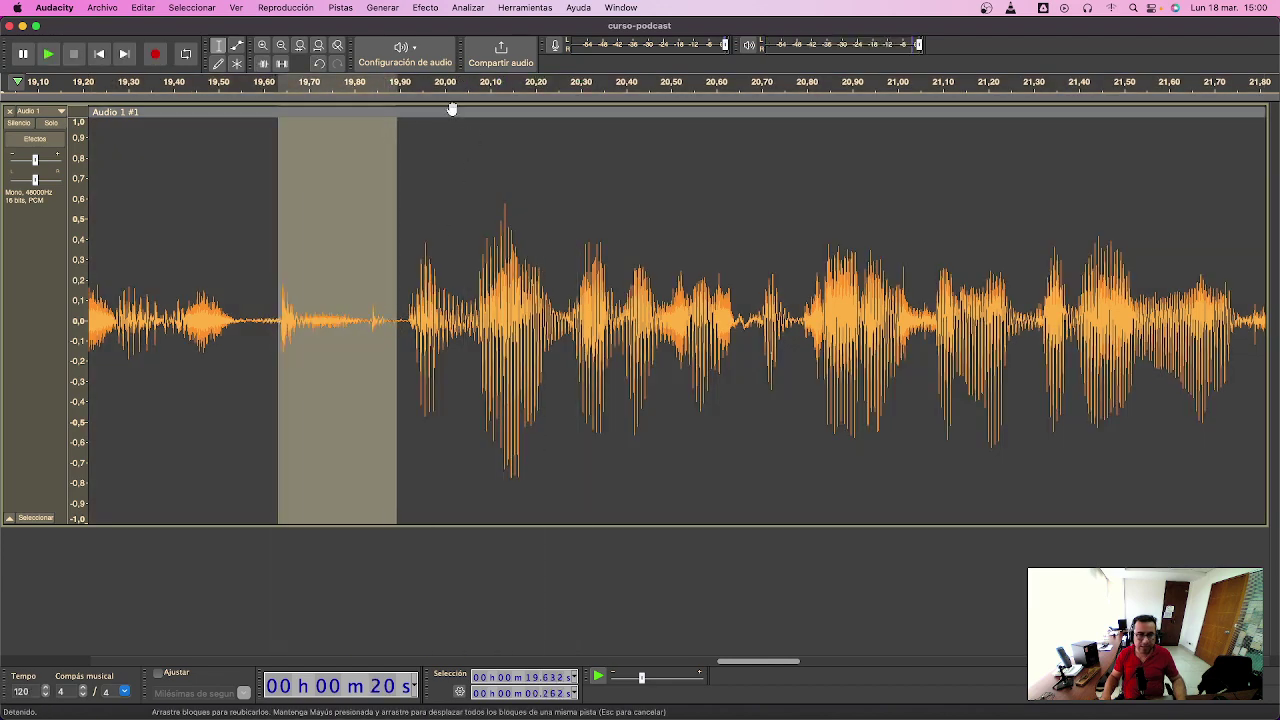
- Silence the noise at 19.63 s and trim the excess silence around 19.56–19.92 s
left_click(283, 64)
left_click_drag(246, 321, 406, 325)
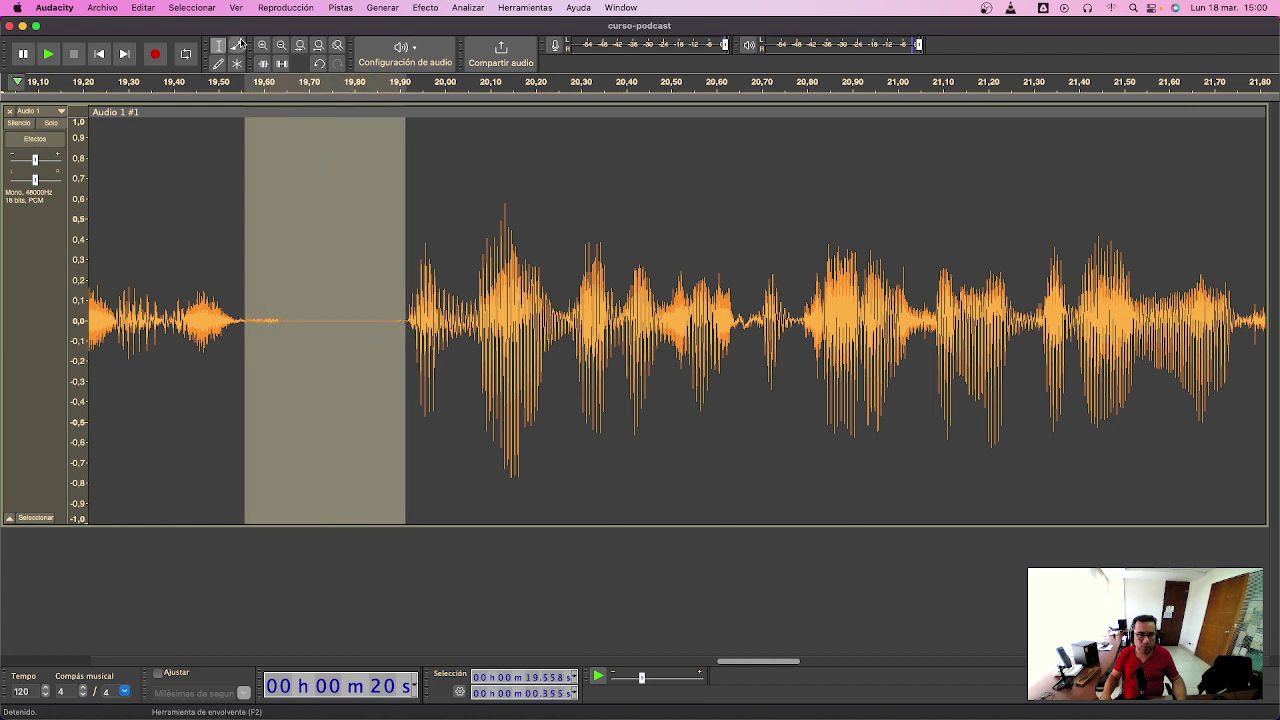
left_click(120, 340)
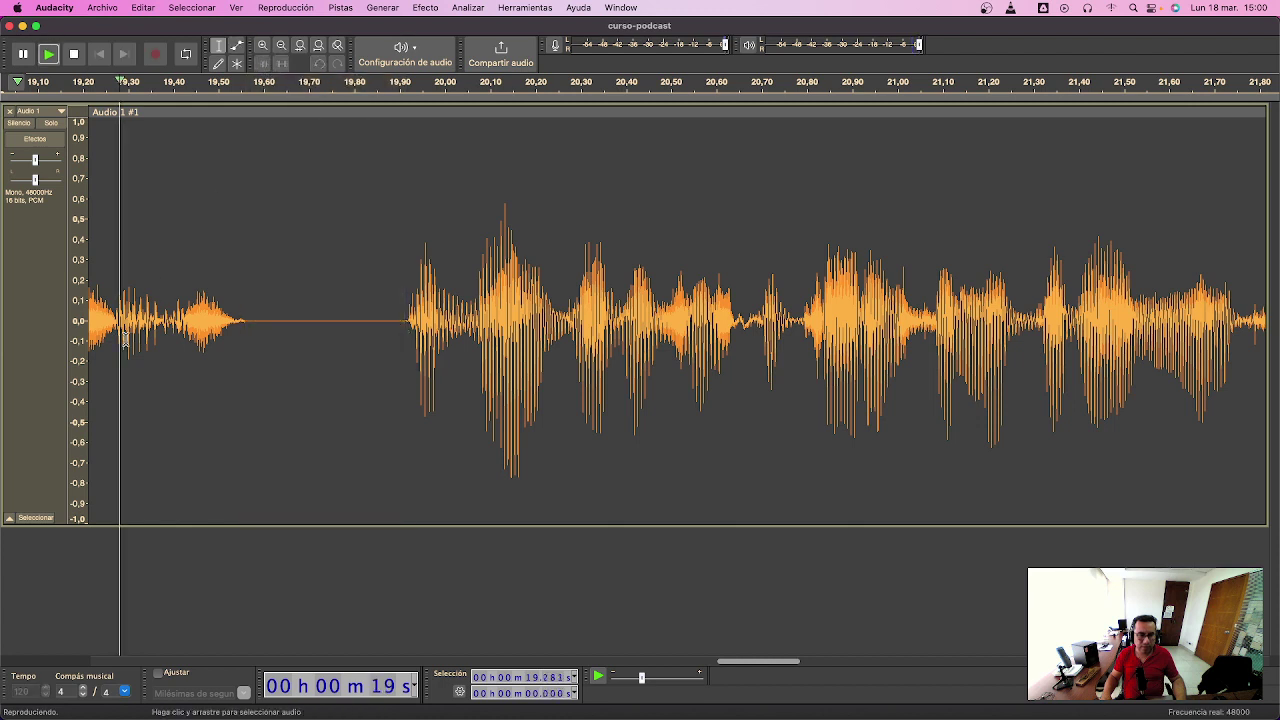
key("space")
left_click_drag(288, 328, 370, 337)
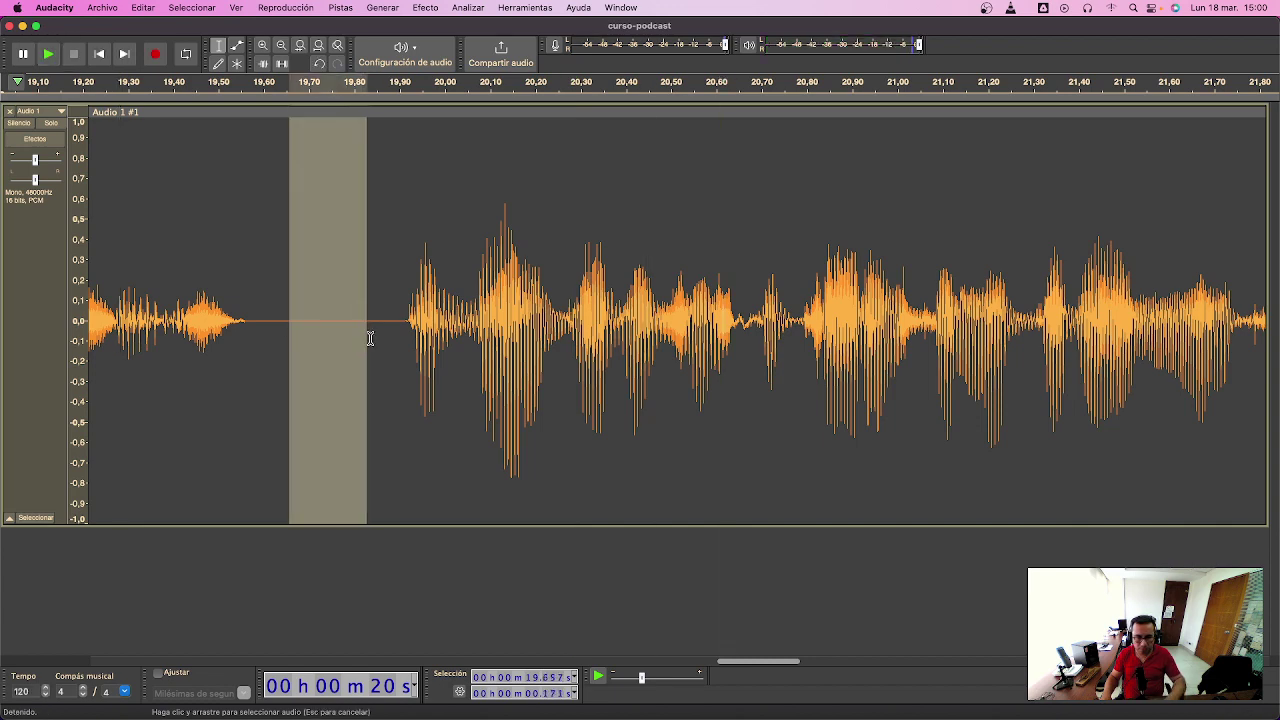
key("Delete")
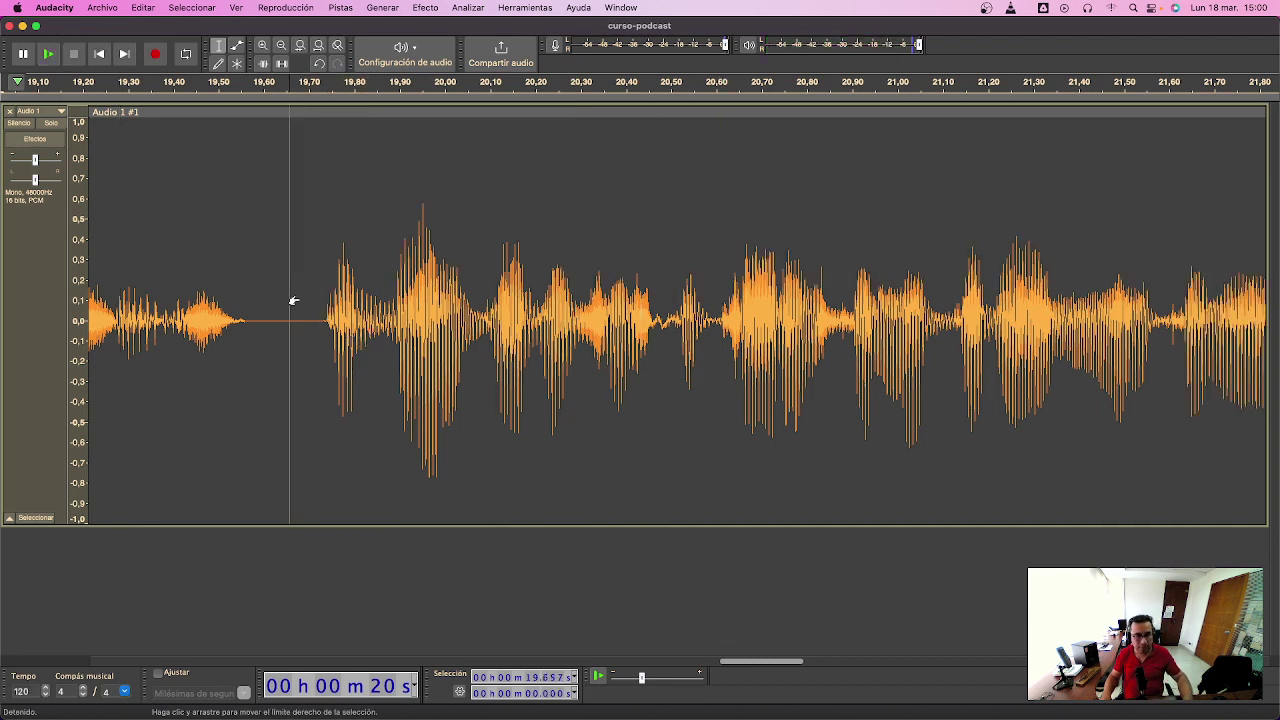
- Play from 14.27 s and delete the stretch from 19.7 to 26.1 s
key("super+3")
key("super+3")
key("super+3")
left_click_drag(289, 320, 294, 320)
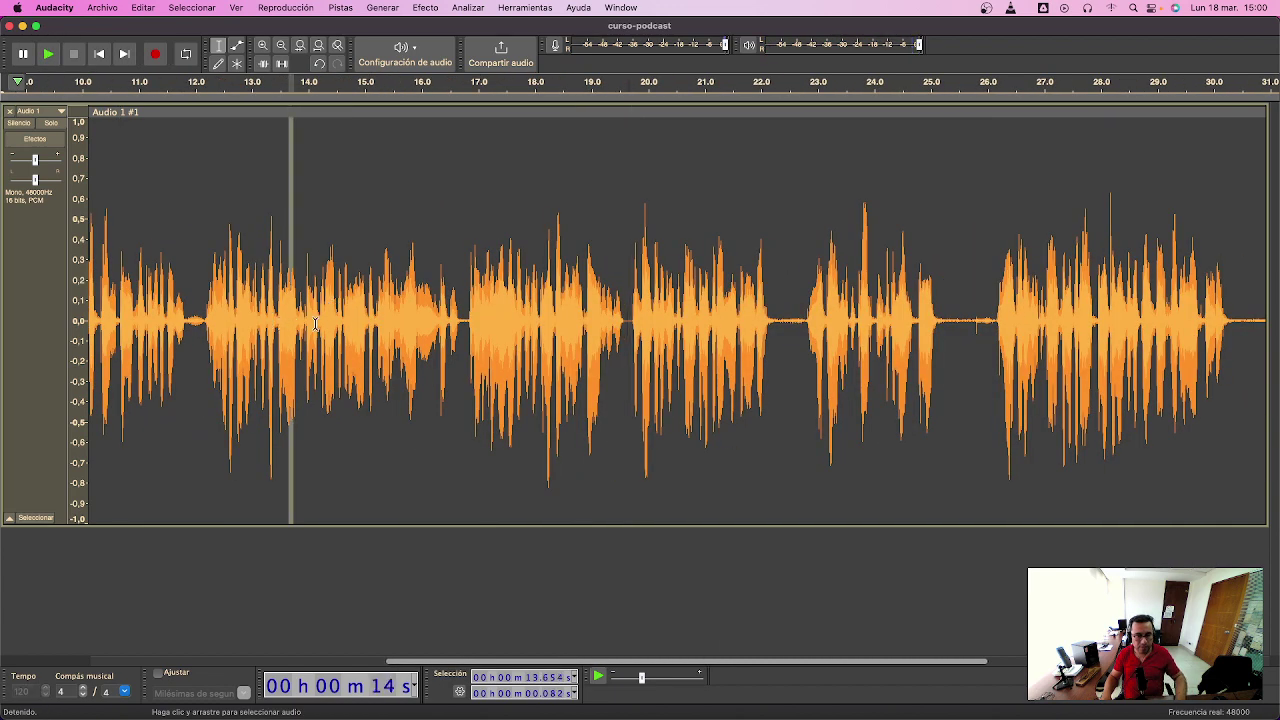
left_click(324, 322)
key("space")
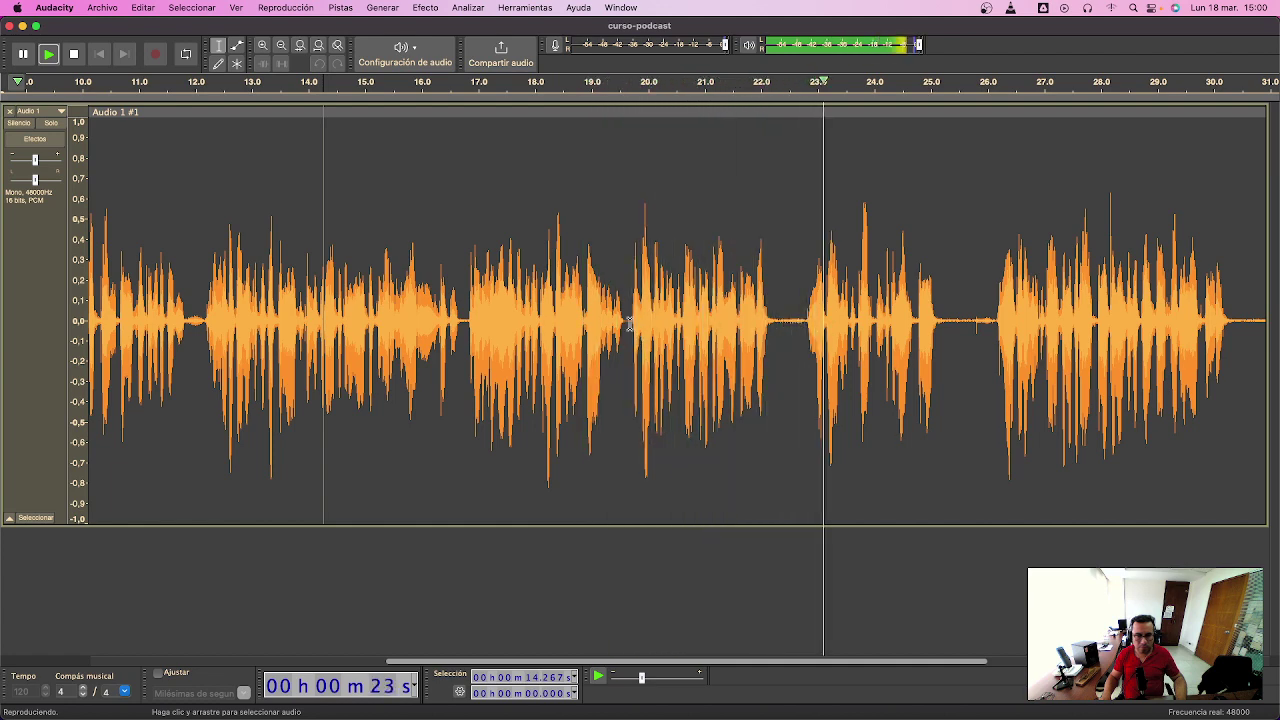
left_click_drag(630, 320, 994, 335)
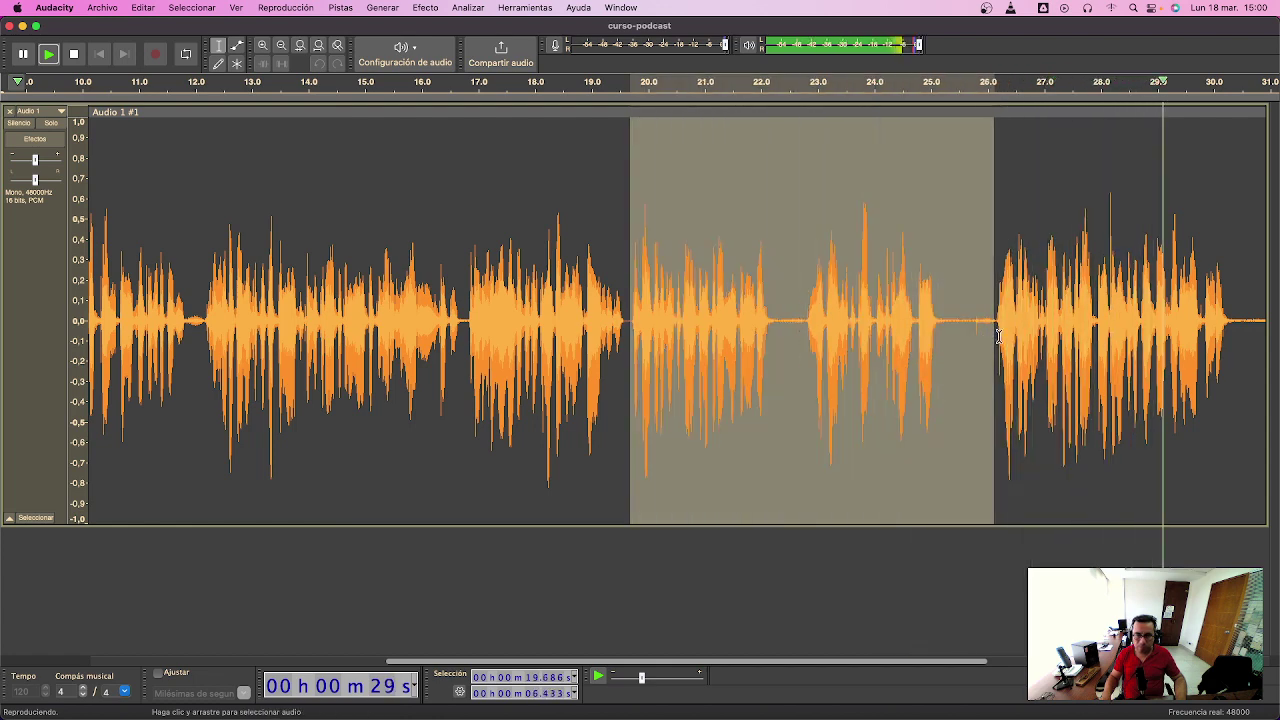
key("space")
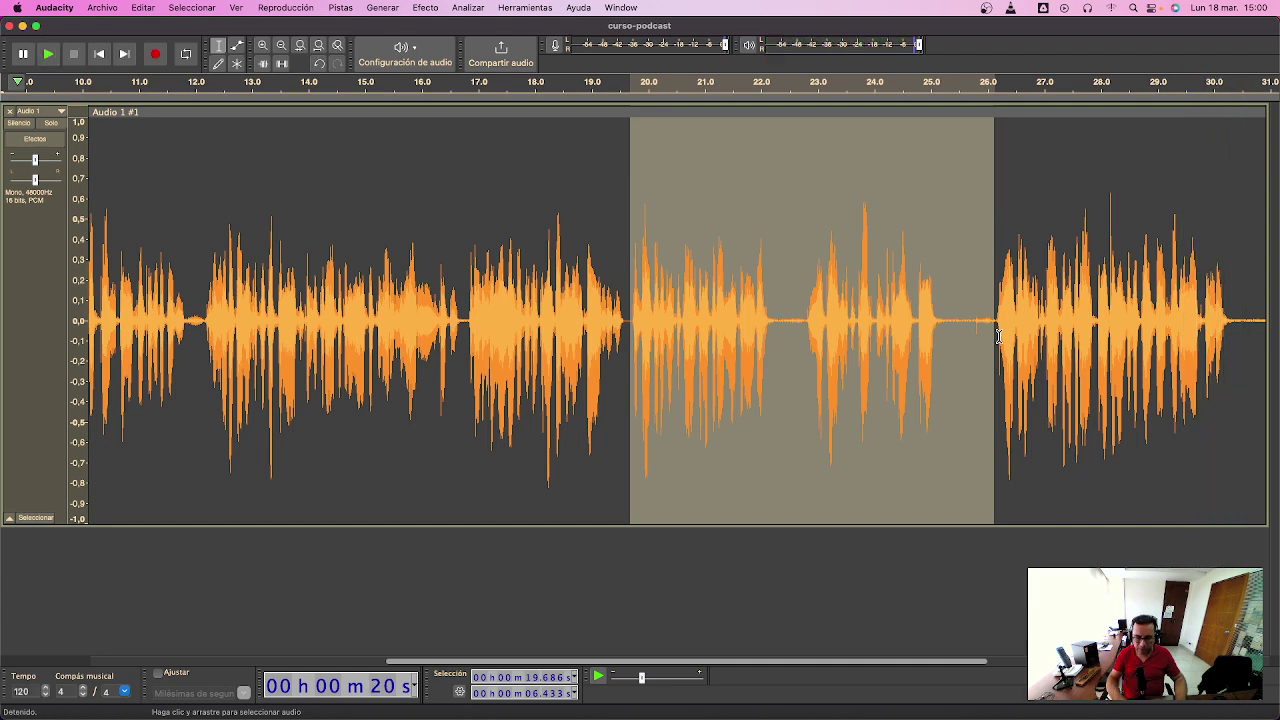
key("Delete")
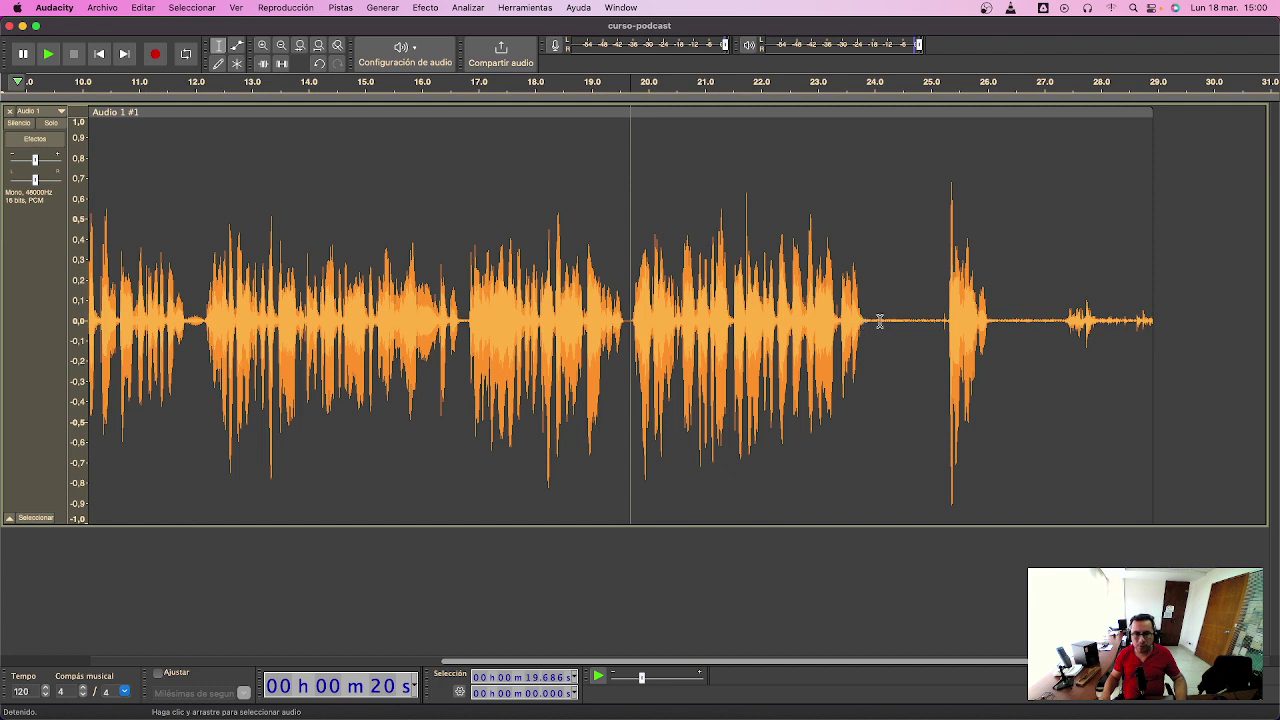
- Cut the pause before the last word and everything after 24.8 s, then fit the track to the window
key("space")
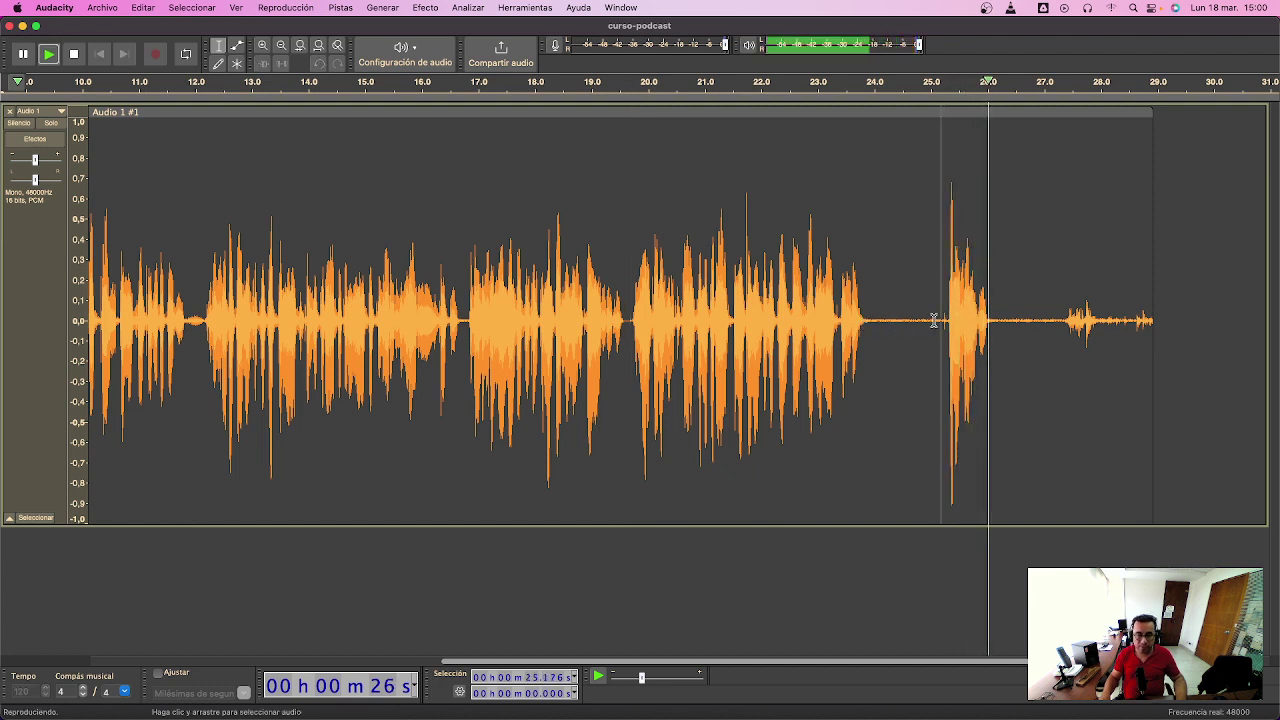
key("space")
left_click_drag(877, 320, 952, 320)
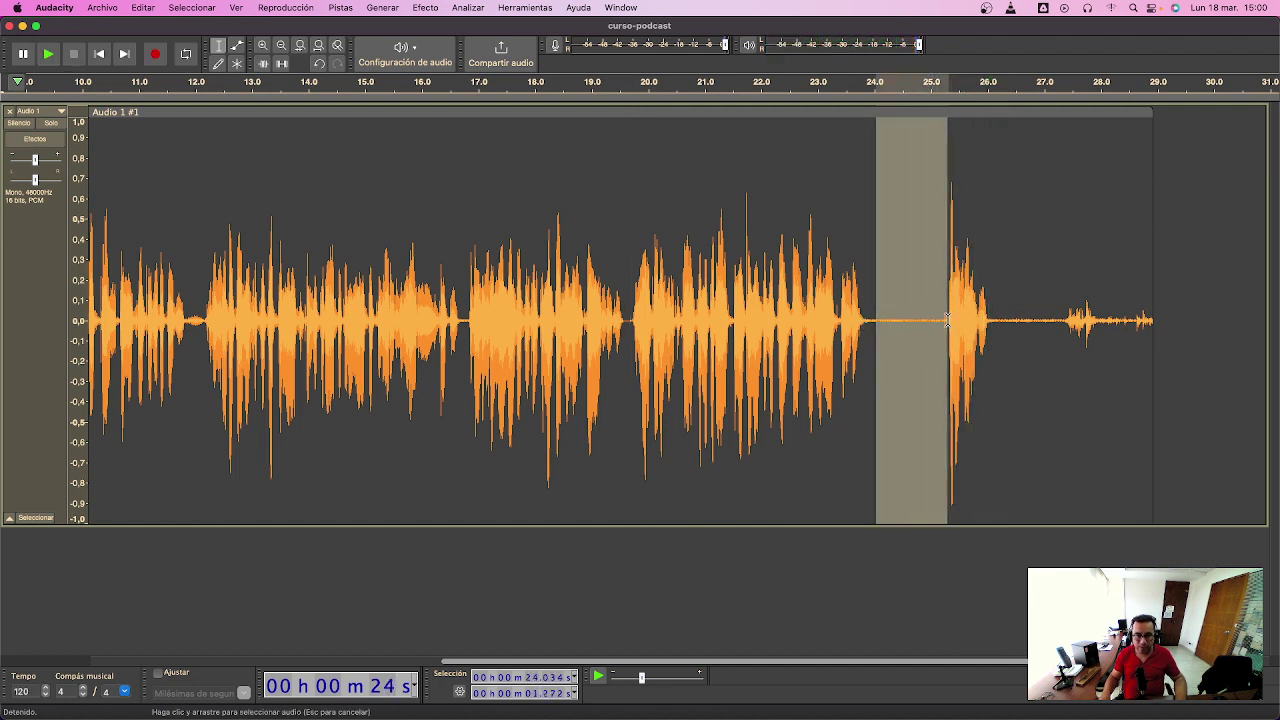
key("Delete")
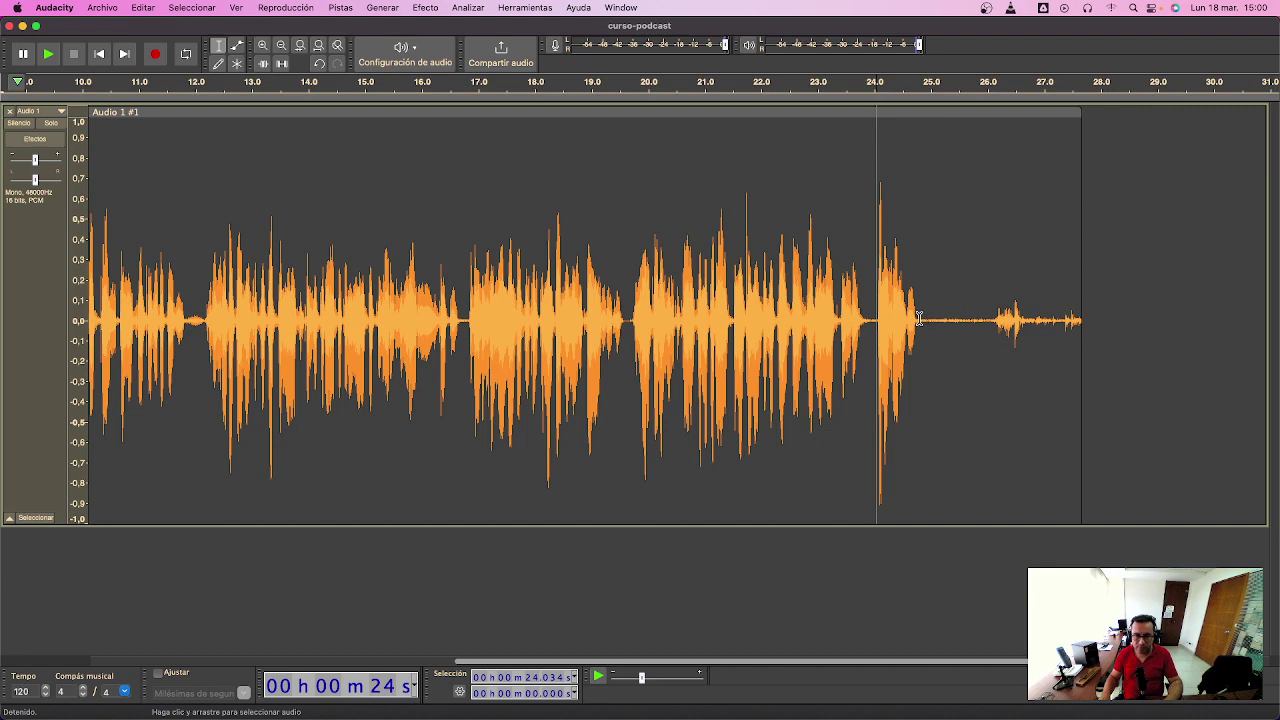
left_click_drag(919, 318, 1202, 315)
key("Delete")
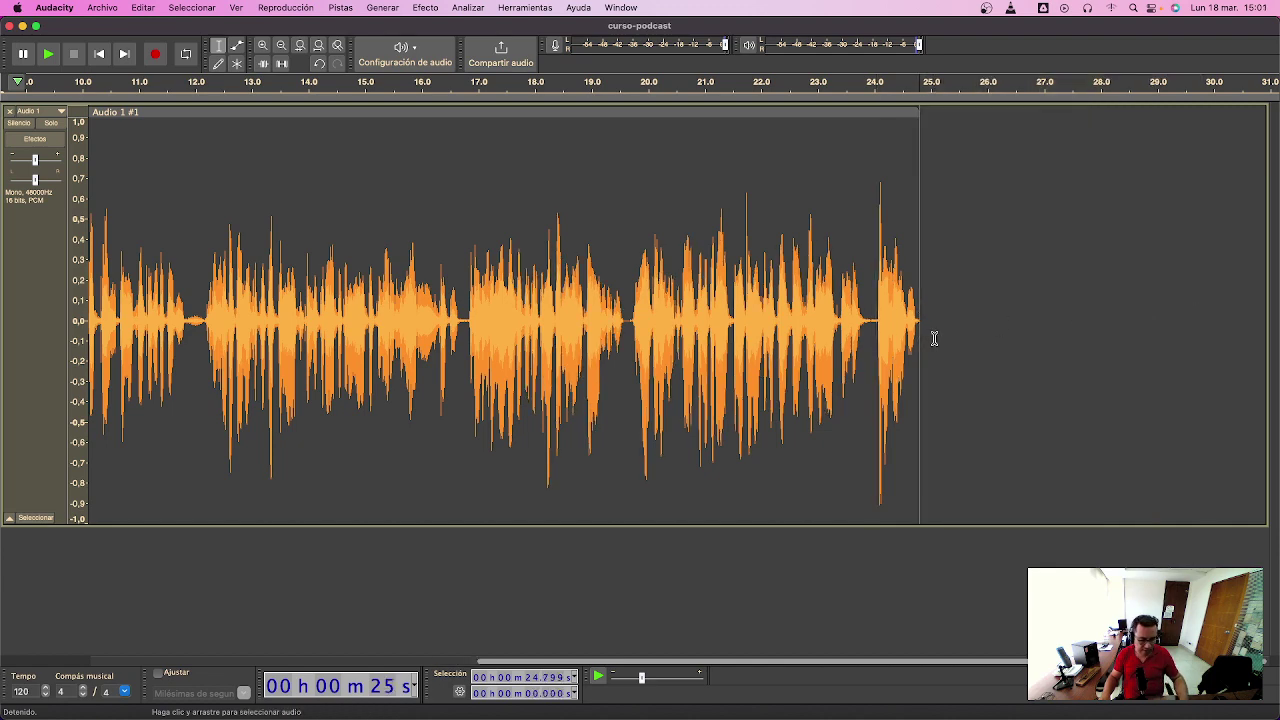
key("super+f")
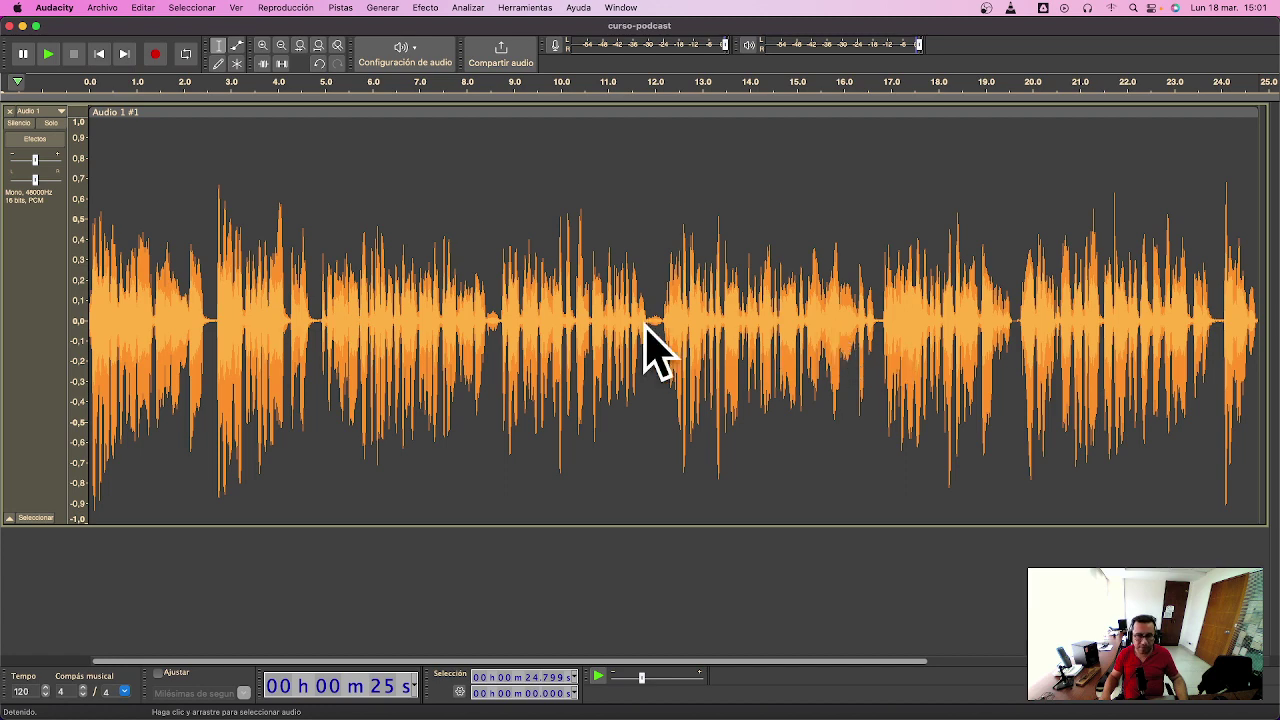
- Amplify the entire voice track with Amplificar so its peaks reach near full scale
key("super+a")
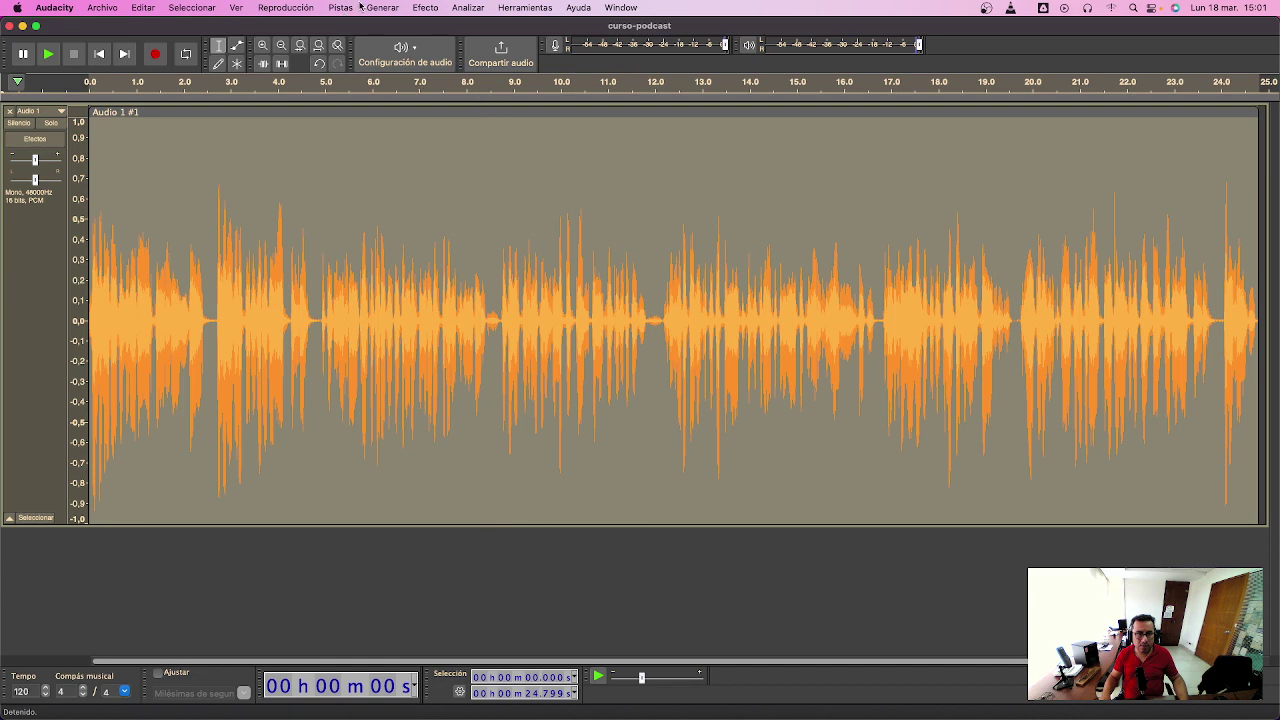
left_click(423, 8)
left_click(620, 93)
left_click(758, 334)
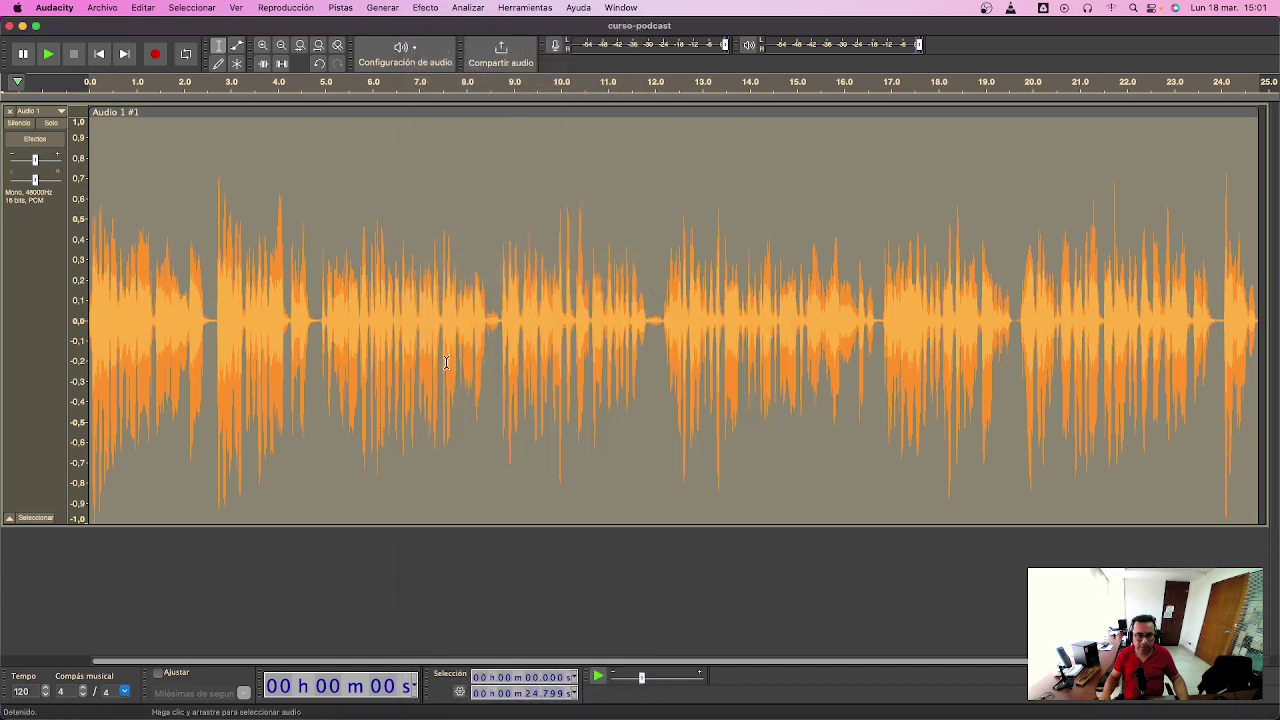
left_click(433, 325)
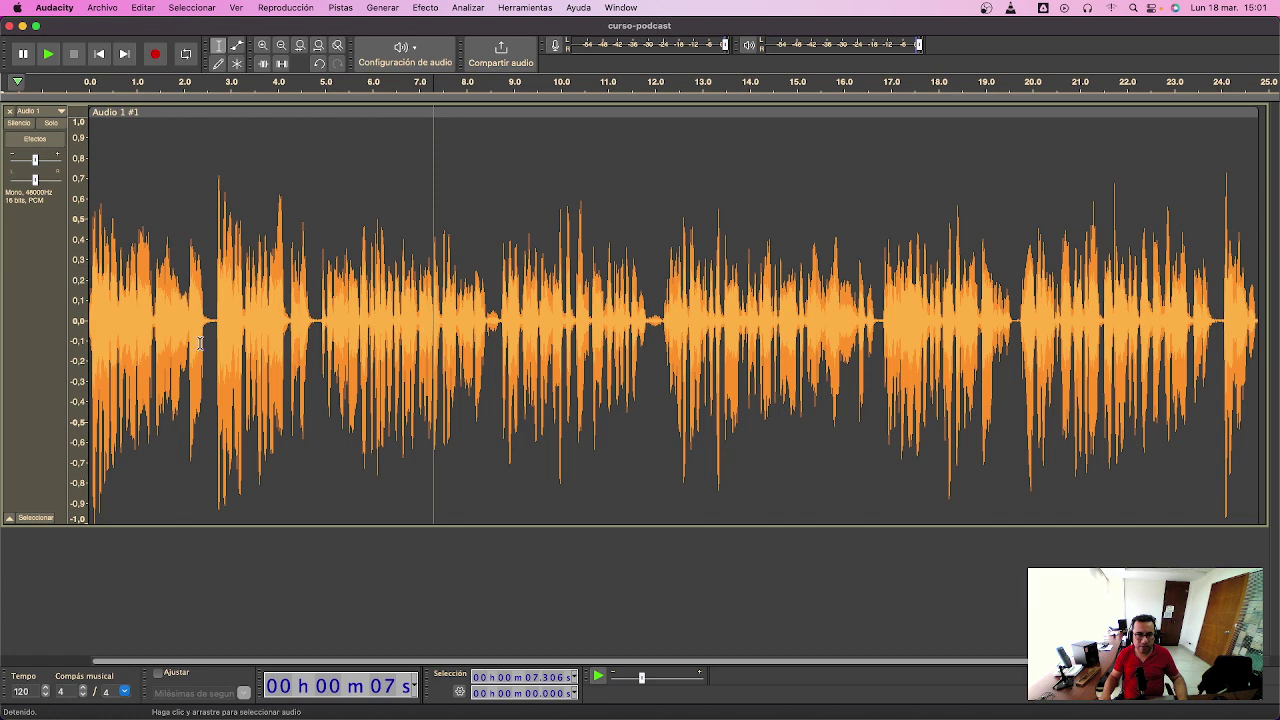
- Play the whole track, then zoom into the 11.6–13.8 s range
key("super+a")
key("space")
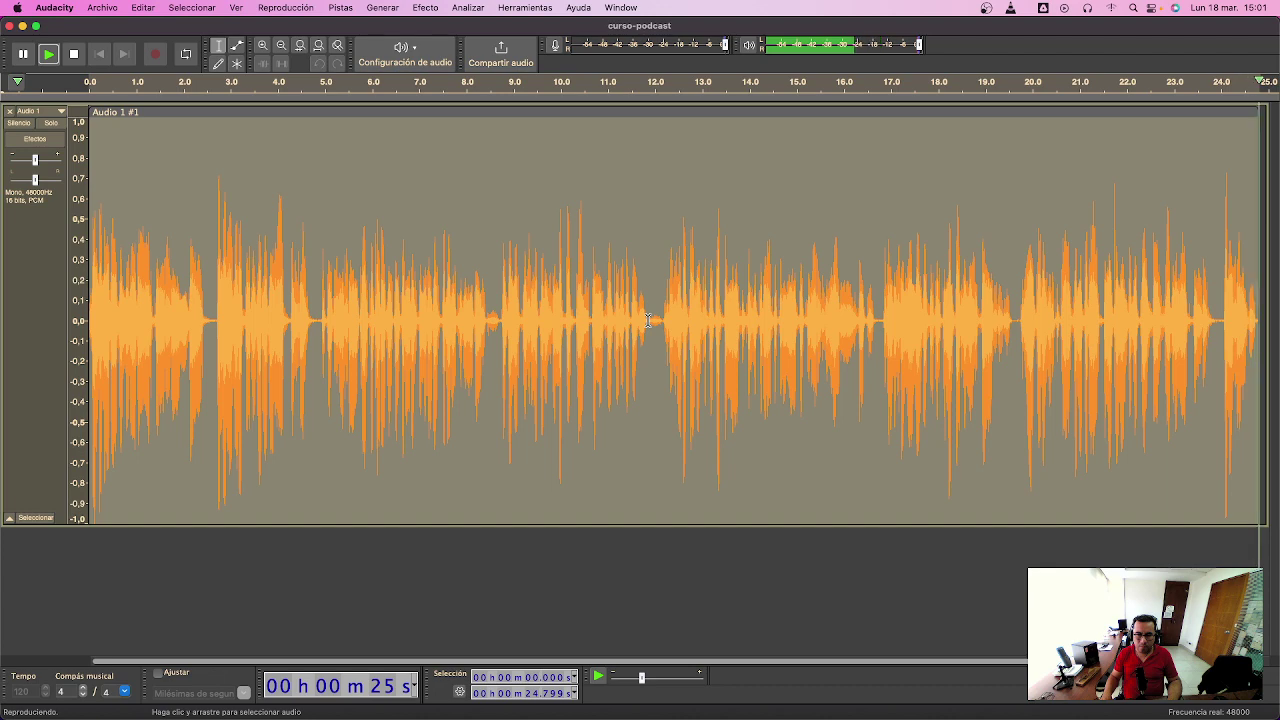
left_click_drag(638, 320, 740, 326)
key("super+e")
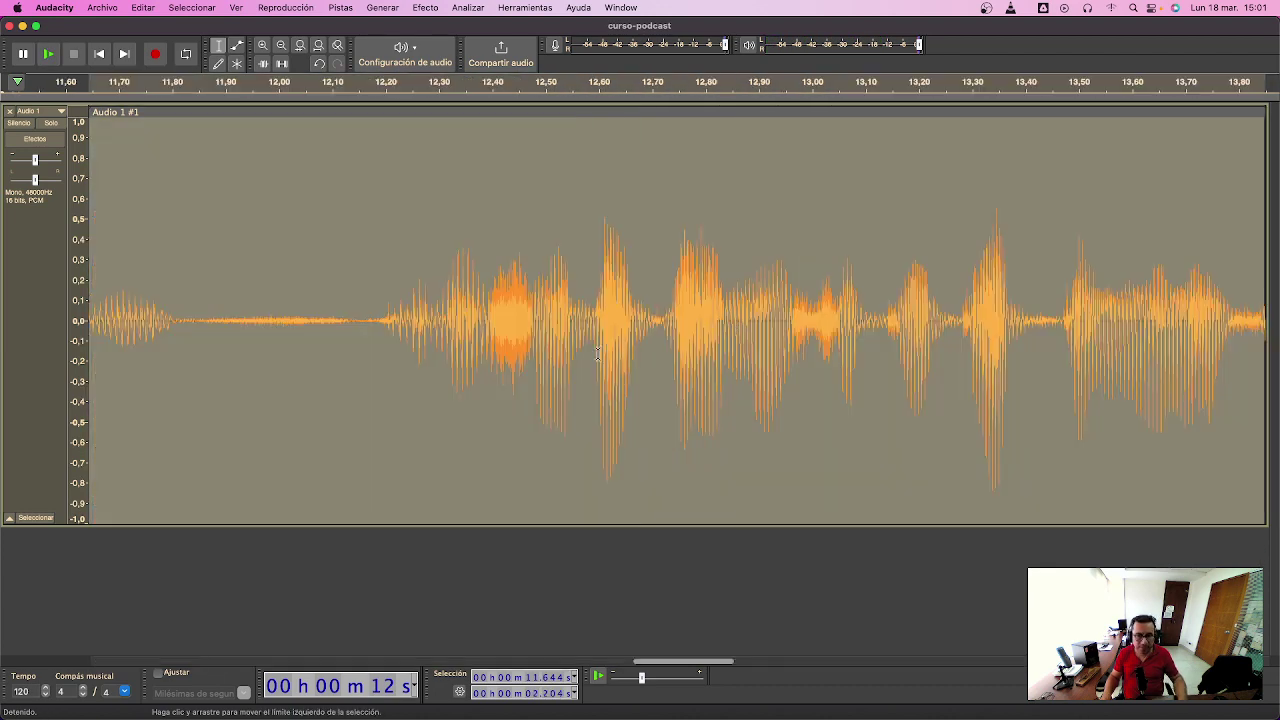
- Lower the quiet gap around 11.84–12.16 s by -5 dB with Amplify
left_click(203, 317)
left_click_drag(193, 320, 366, 338)
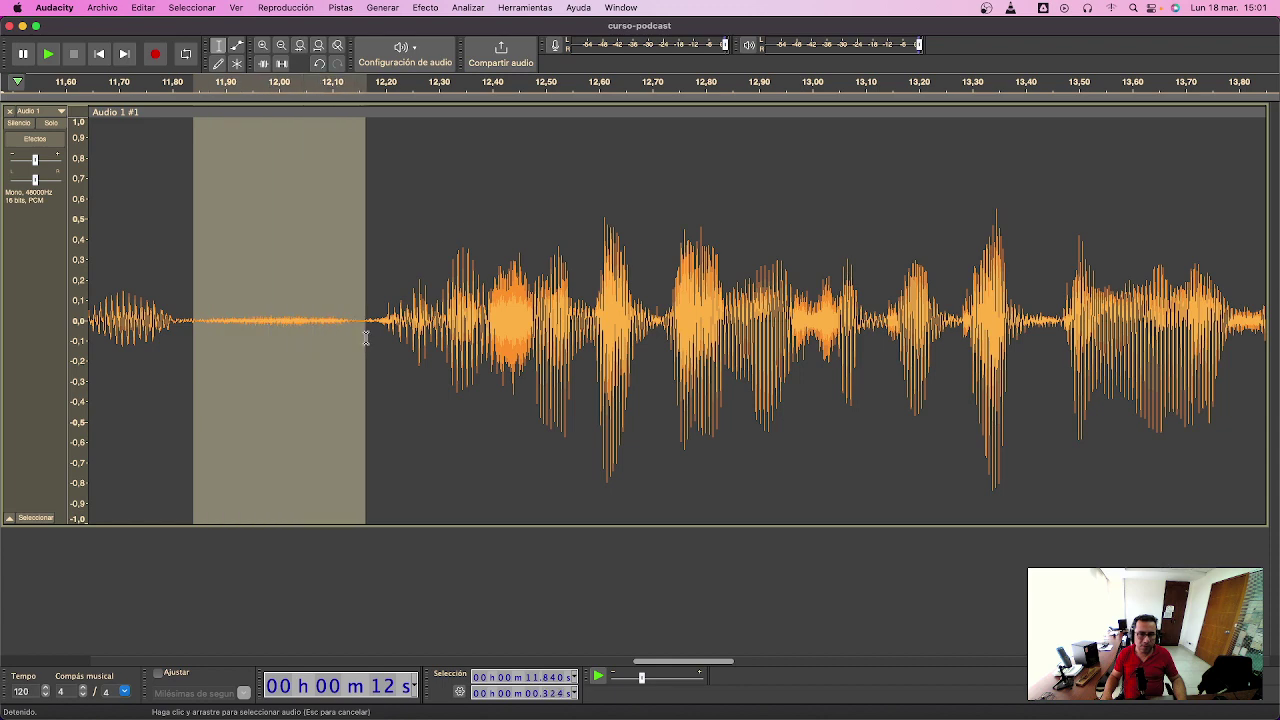
left_click(439, 8)
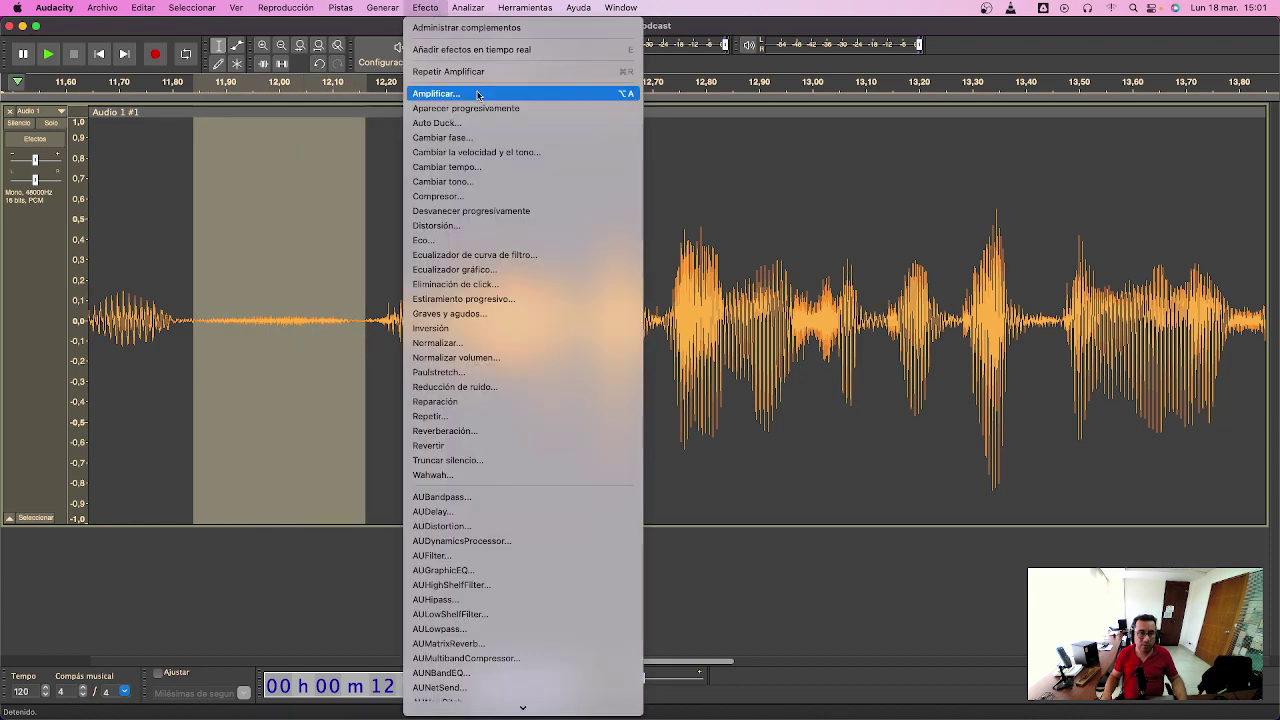
left_click(448, 168)
type("-")
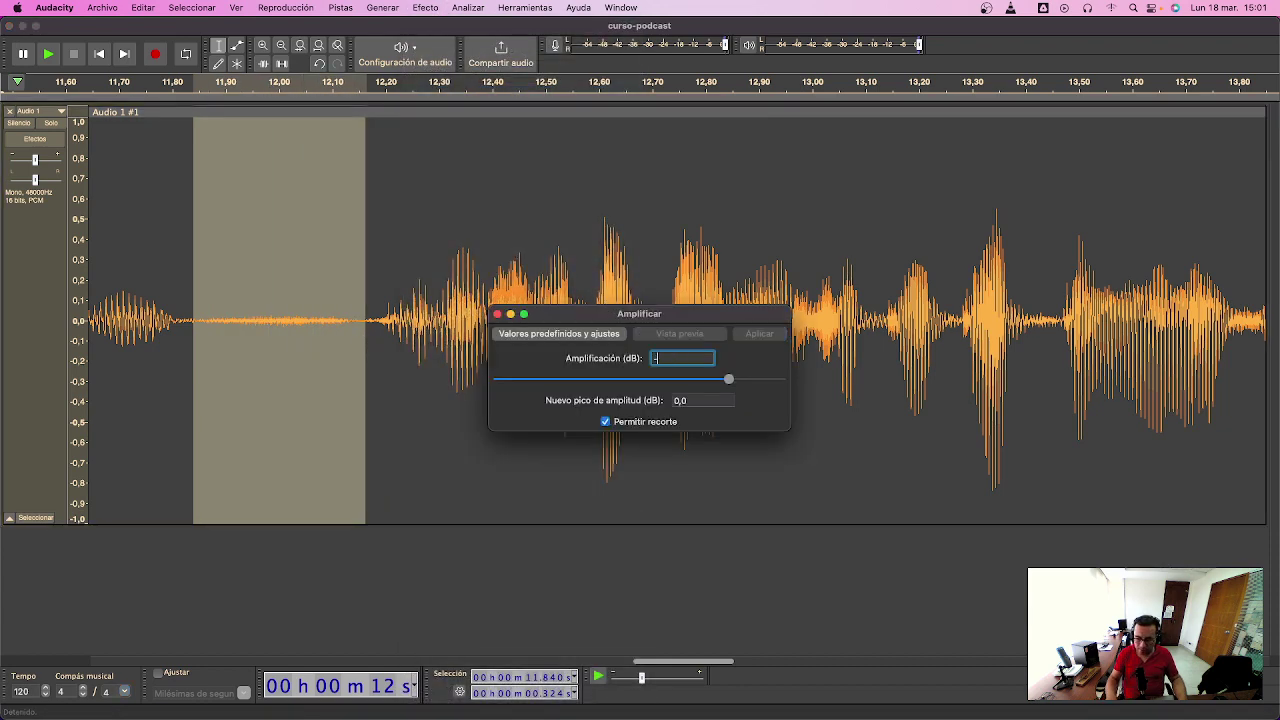
type("5")
key("Return")
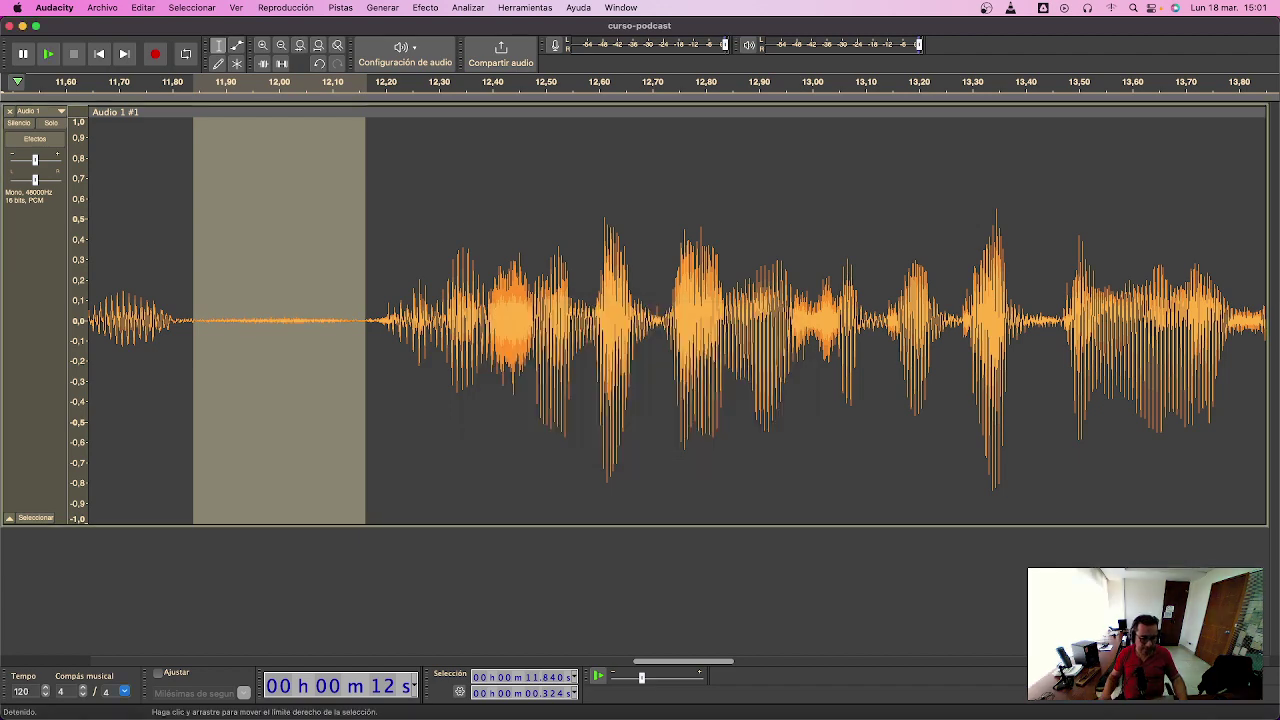
- Play from about 10.3 s, then zoom in on the 7.6–10.5 s range
scroll(632, 337, "down", 5)
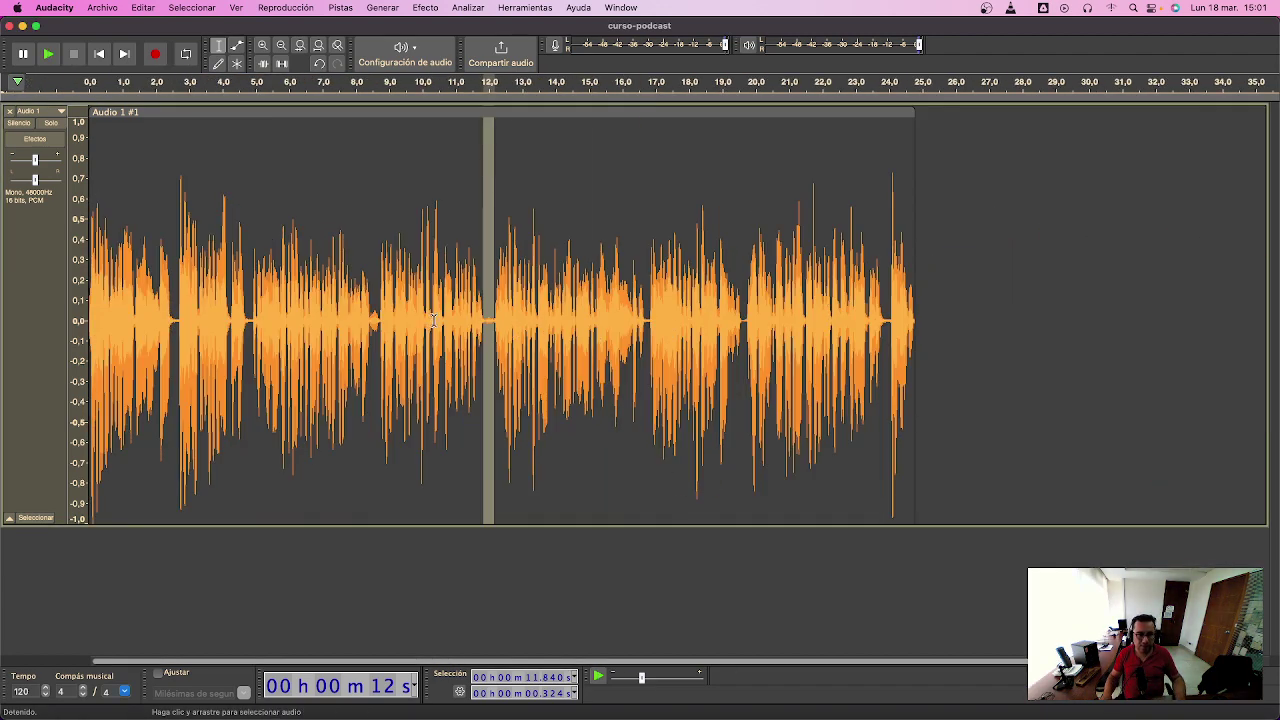
left_click(433, 320)
key("space")
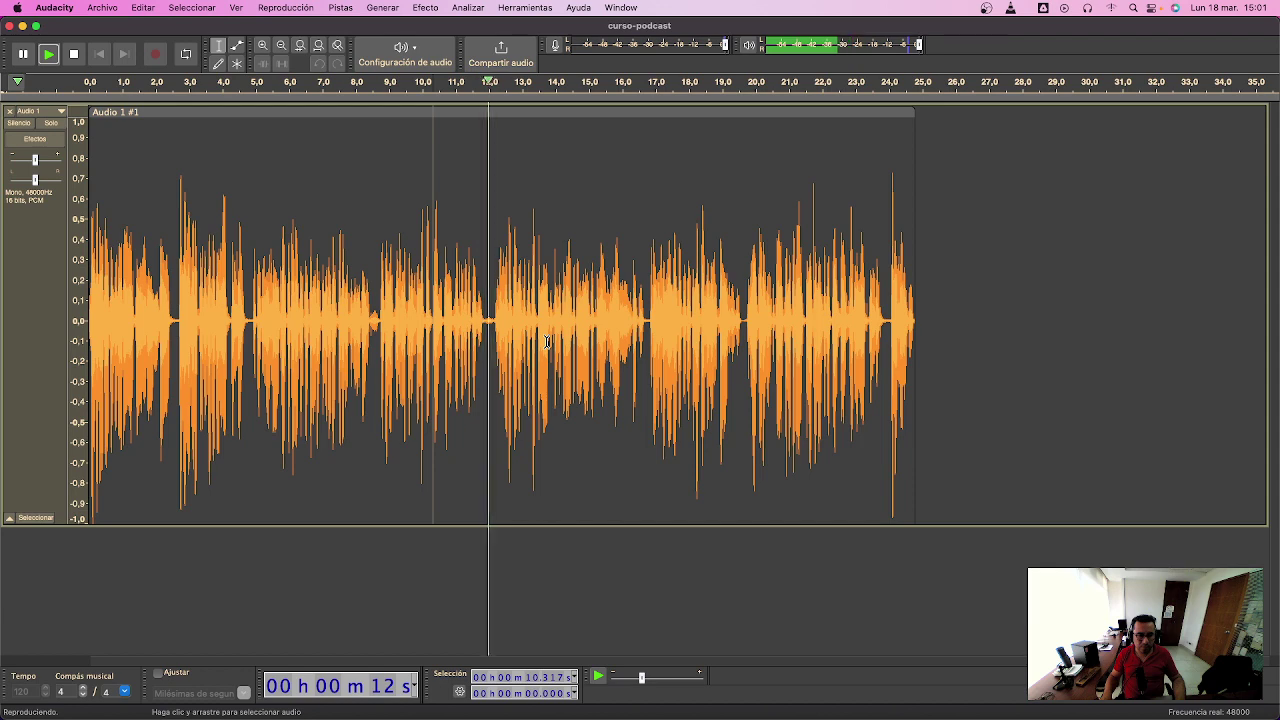
key("space")
left_click_drag(345, 330, 438, 332)
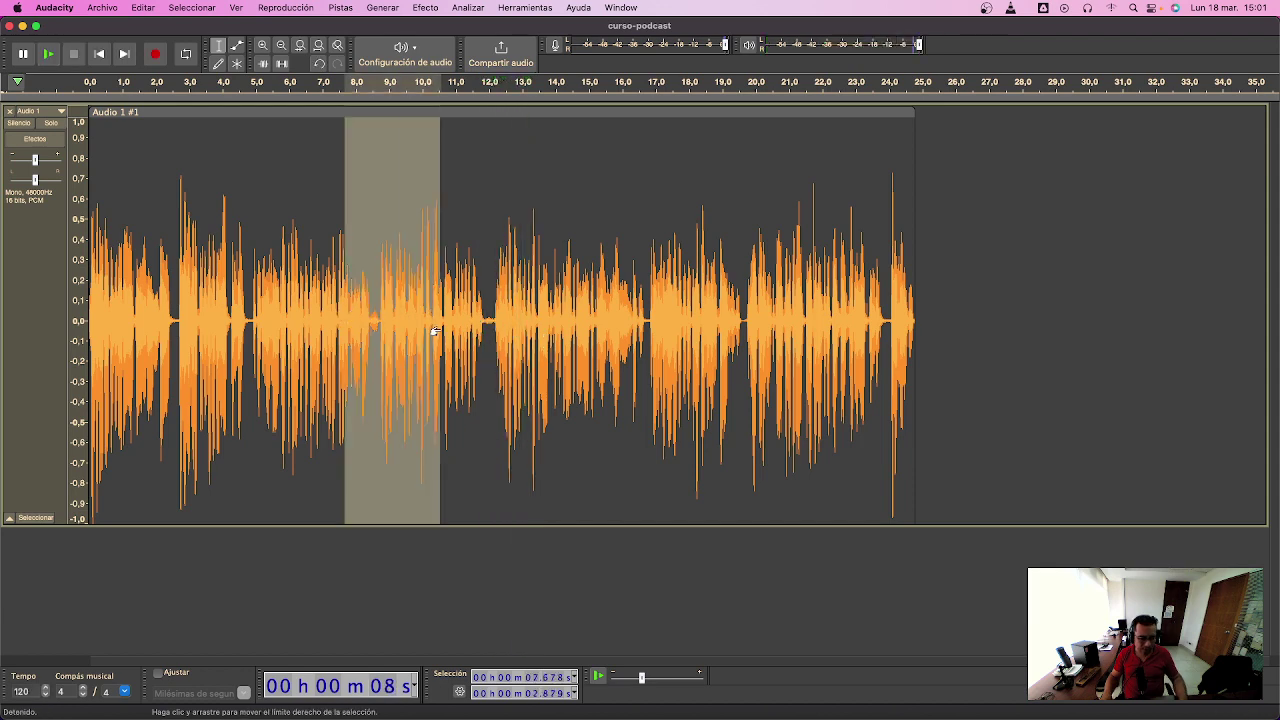
key("super+e")
- Reduce the silent gap at 8.45–8.74 s by -10 dB with Amplify
left_click_drag(518, 320, 400, 316)
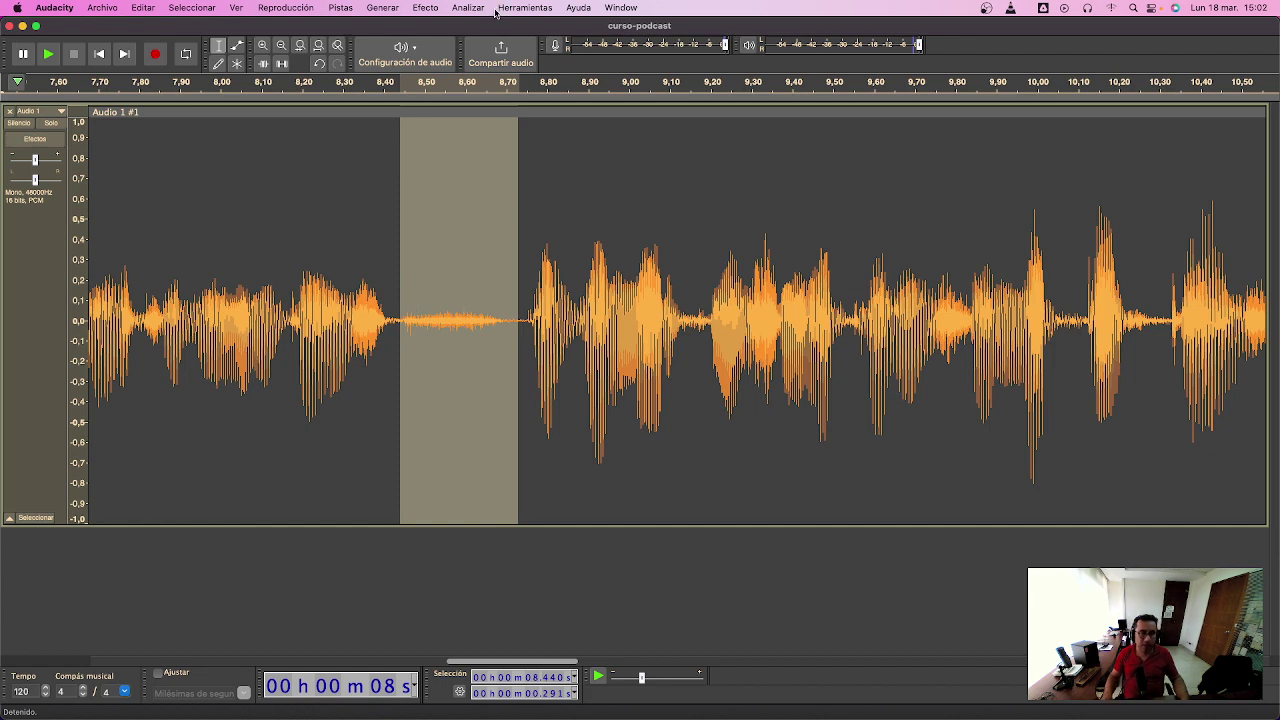
left_click(424, 7)
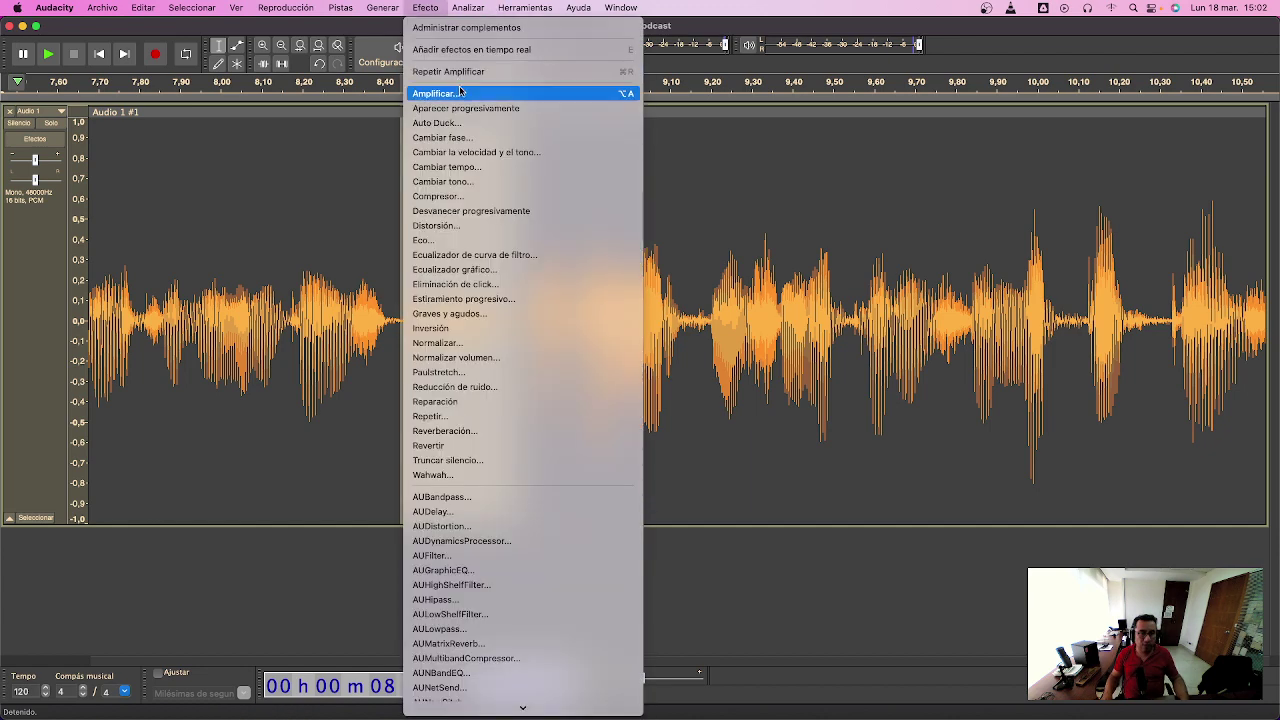
left_click(460, 94)
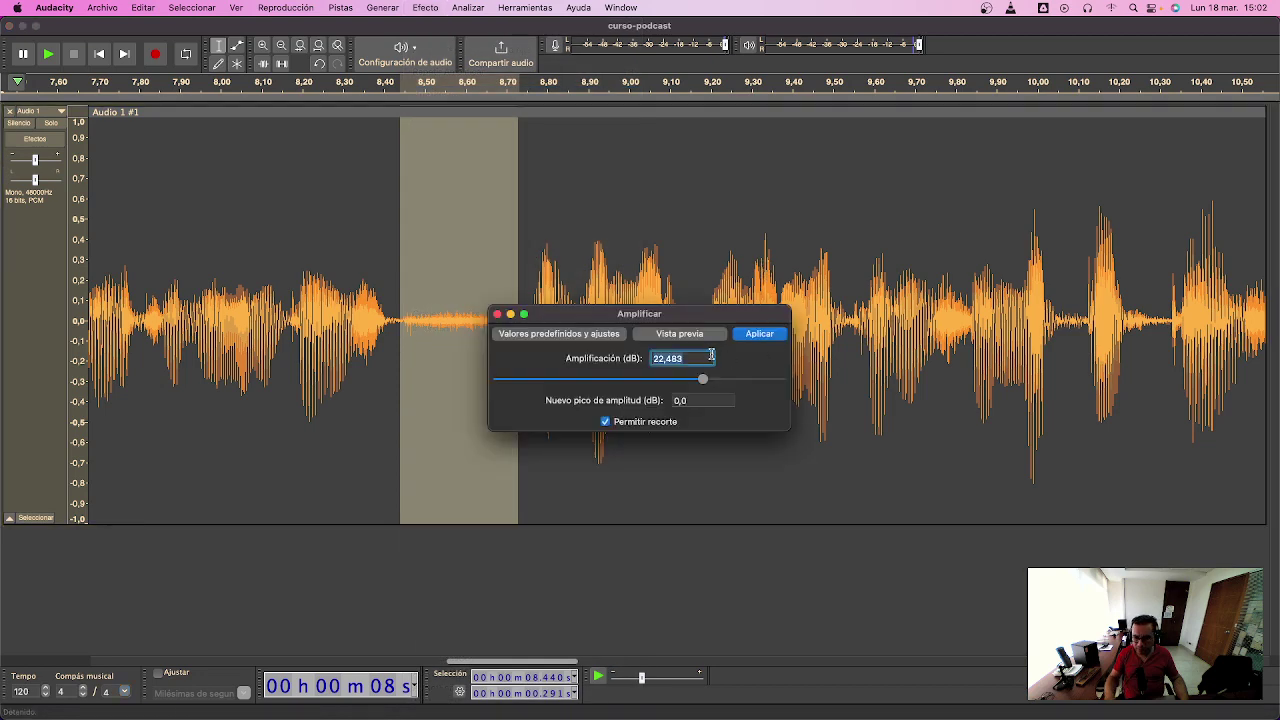
type("-10")
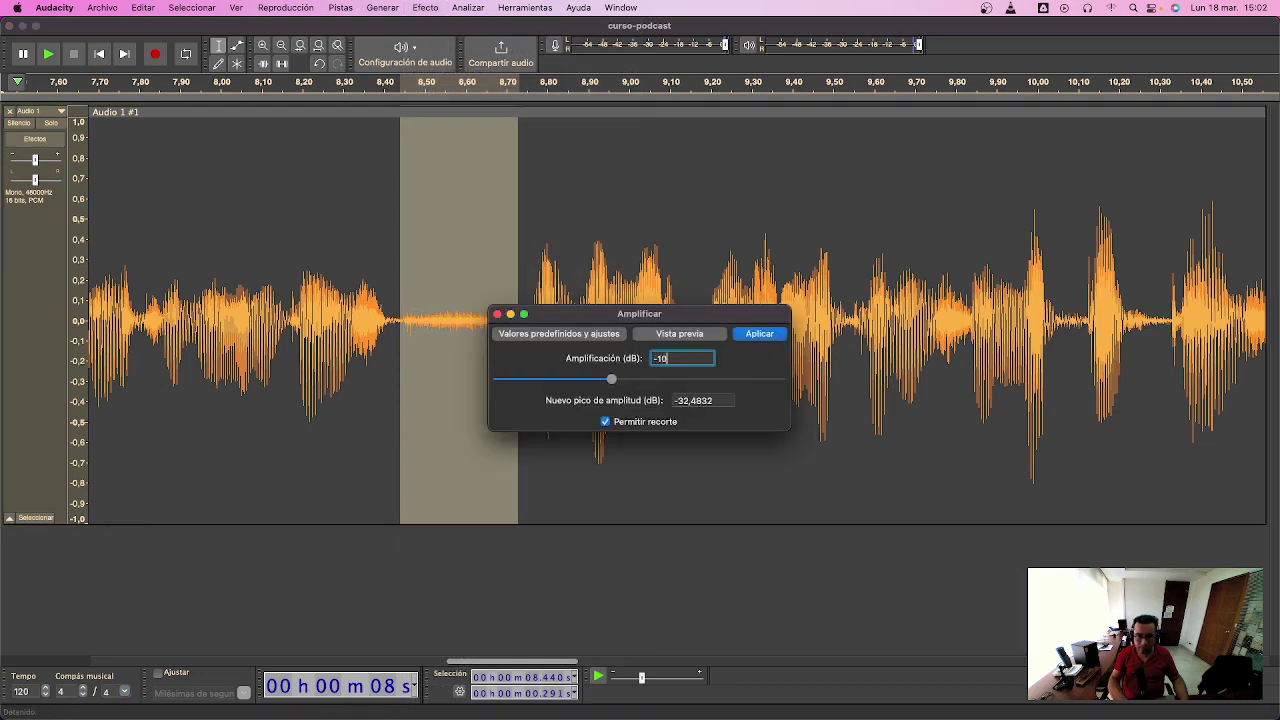
key("Return")
- Delete small silent slices near 8.45 s and 8.66–8.72 s, auditioning from about 8.1 s
left_click(256, 295)
key("space")
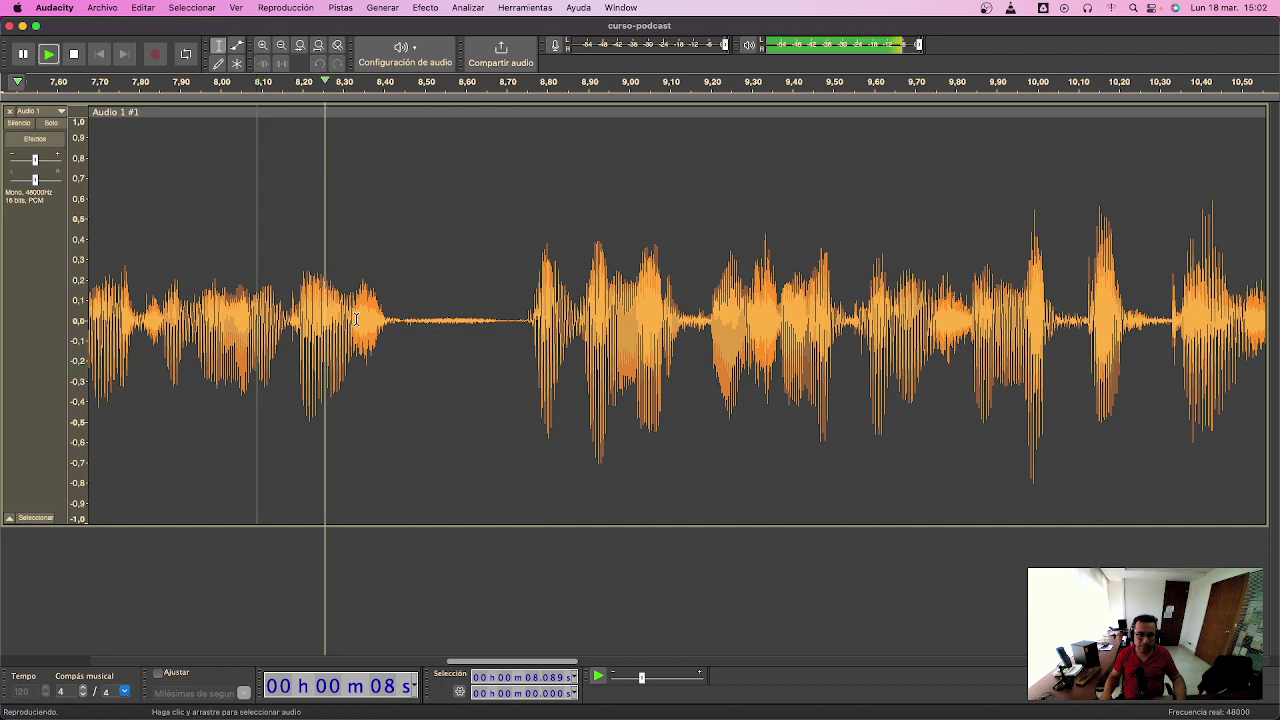
left_click_drag(405, 323, 420, 323)
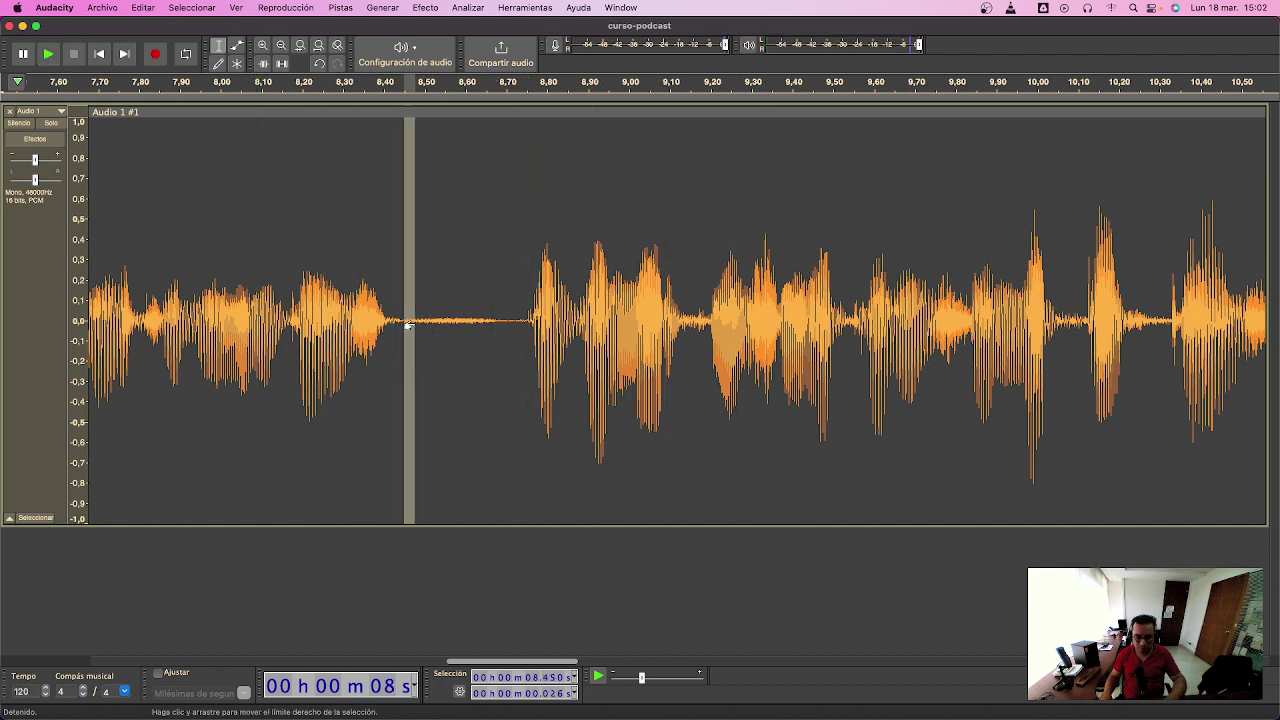
key("Delete")
key("space")
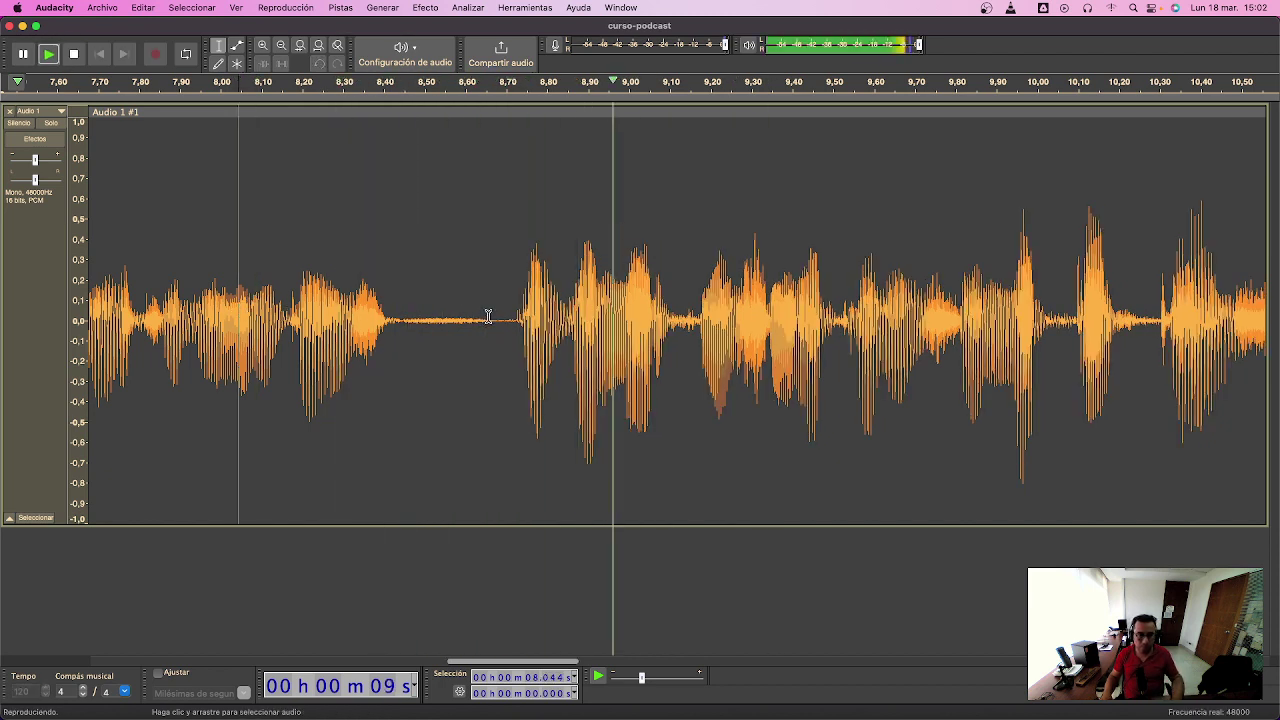
key("space")
left_click_drag(488, 318, 514, 318)
key("Delete")
- Play from 7.9 s, then lower the 8.42–8.67 s silence by -6 dB
left_click(180, 289)
key("space")
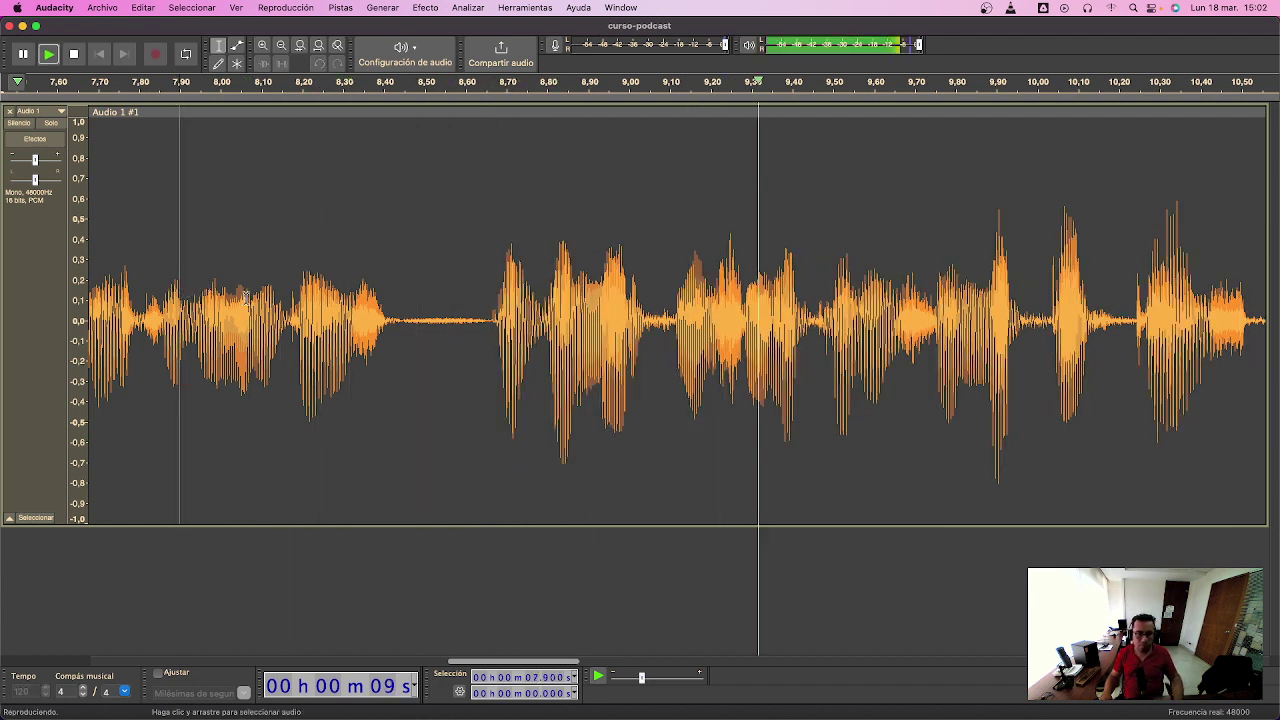
key("space")
left_click_drag(393, 323, 494, 335)
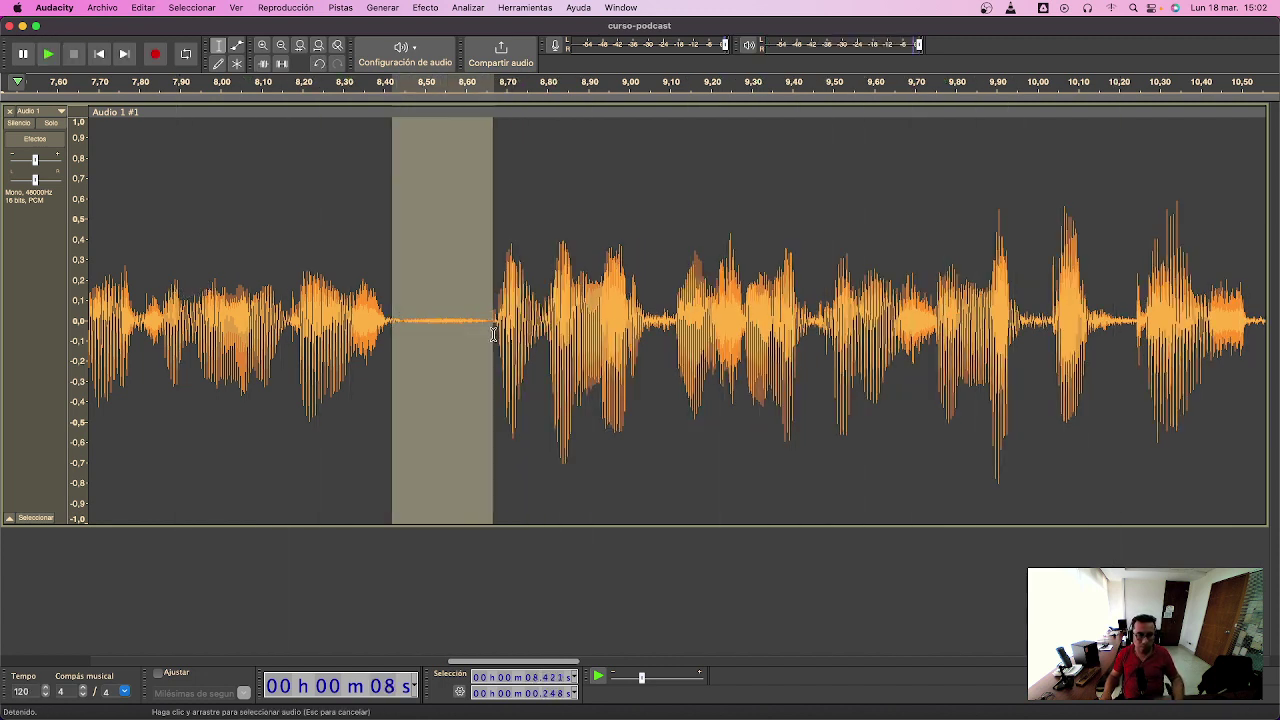
left_click(425, 8)
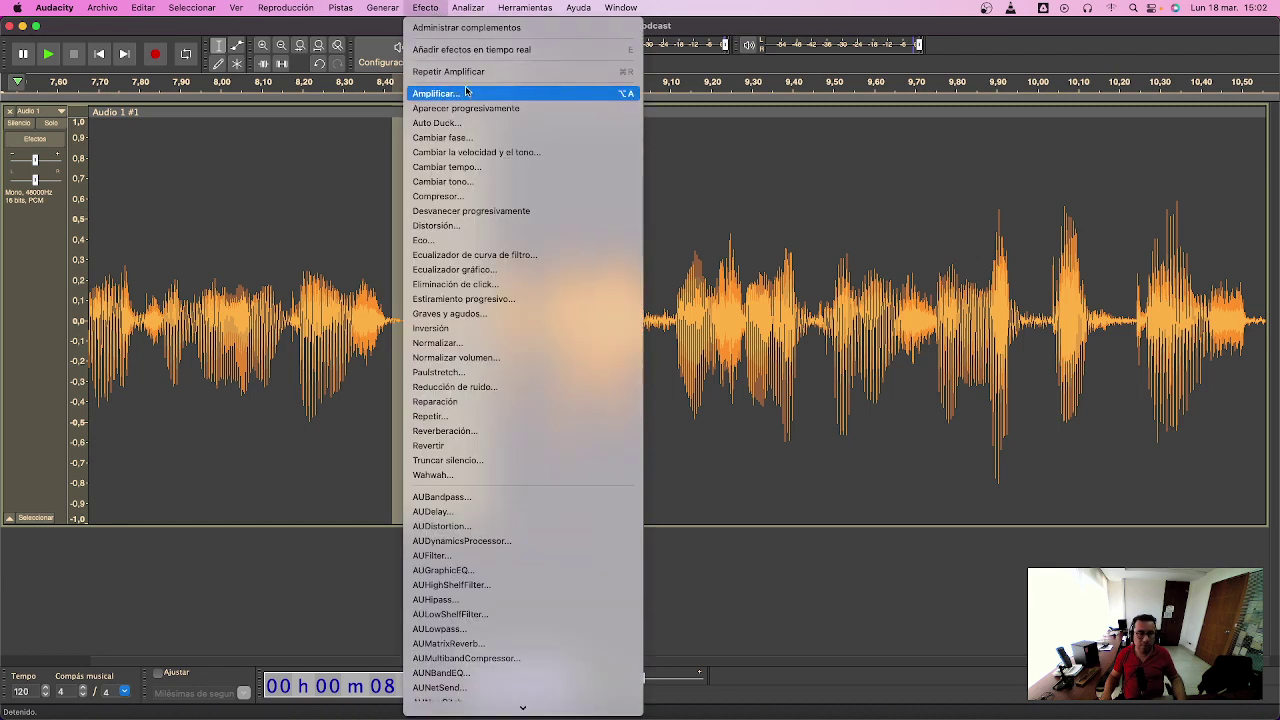
left_click(471, 94)
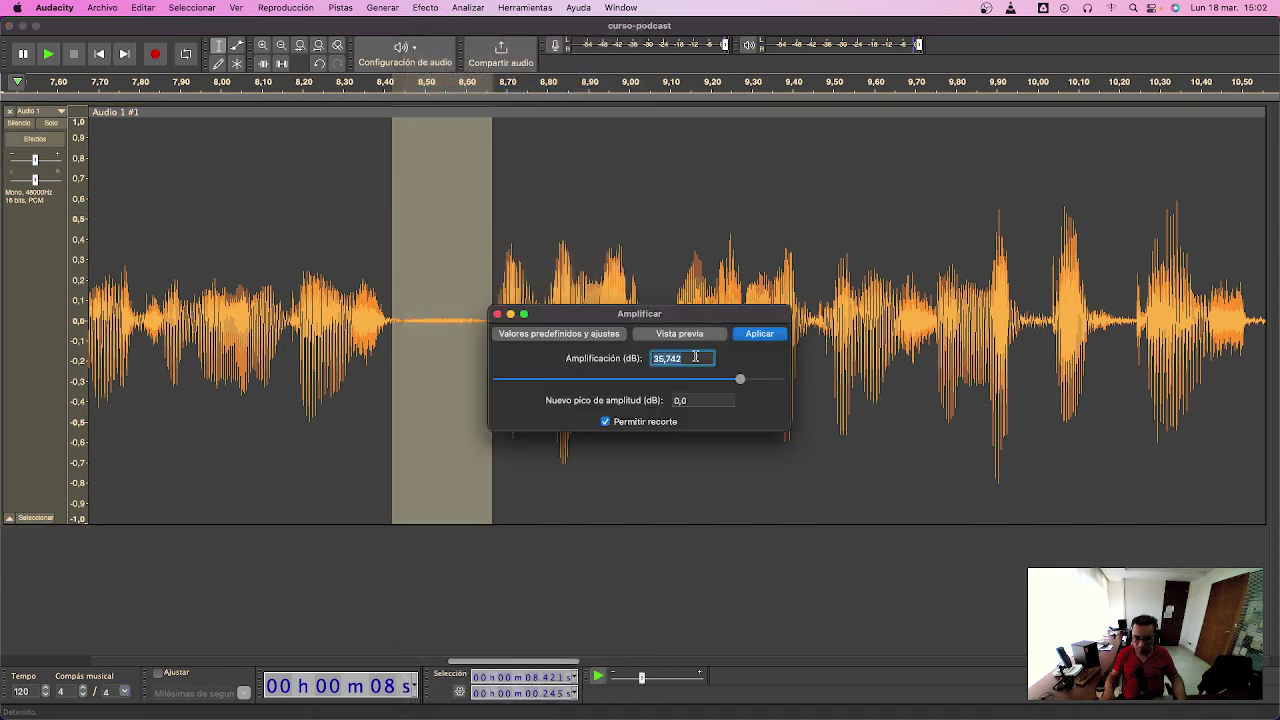
type("-")
type("6")
key("Return")
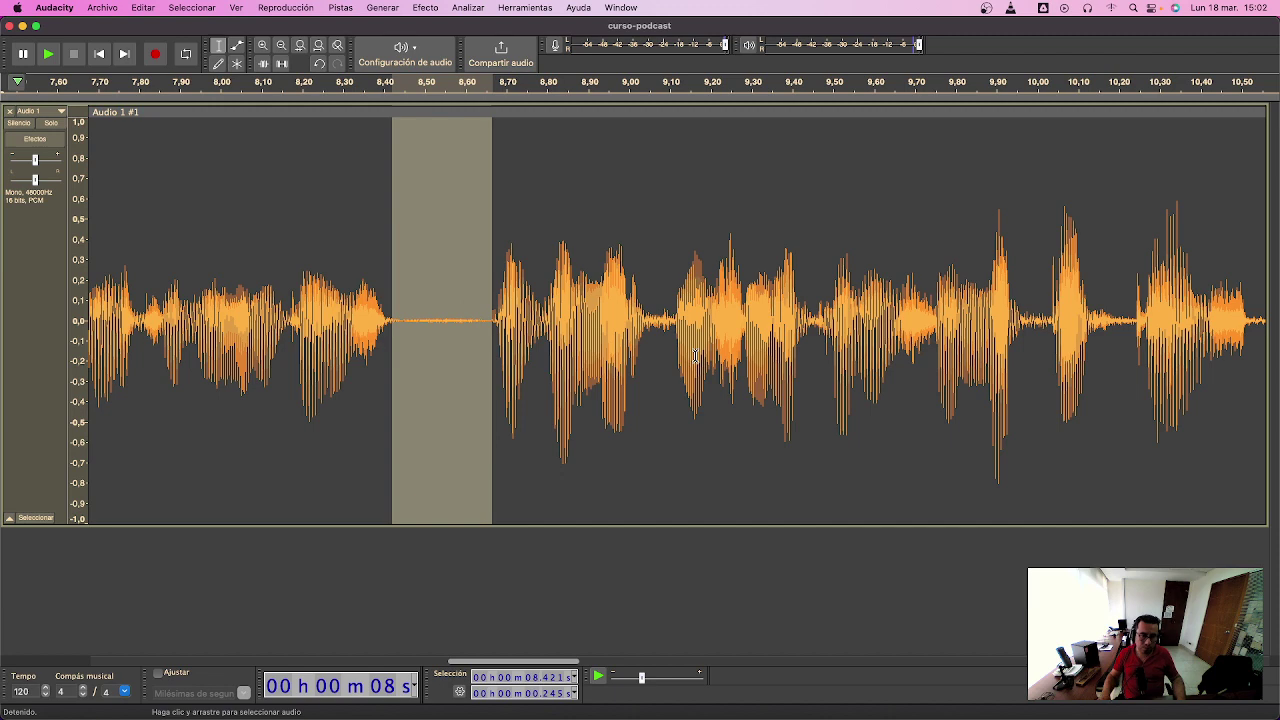
- Cut the 8.52–8.57 s slice, replay the tightened gap, and zoom out to the full take
left_click(220, 292)
key("space")
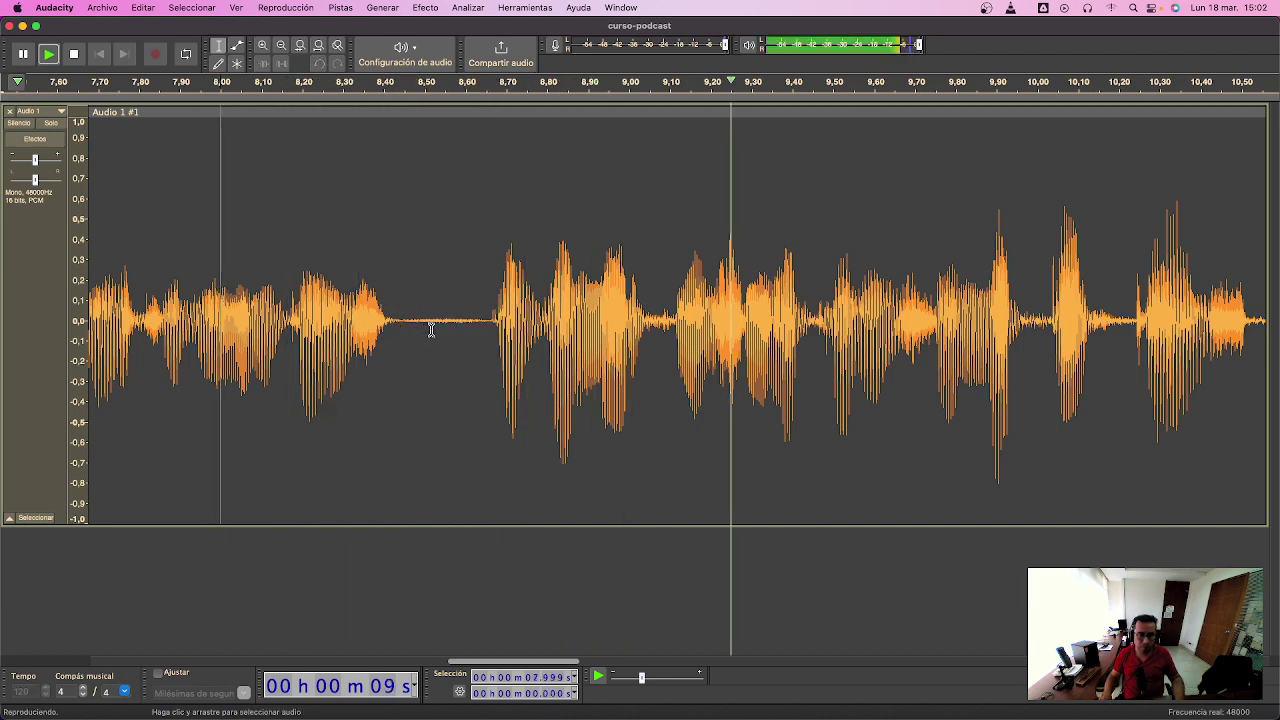
left_click_drag(433, 323, 454, 328)
key("Delete")
left_click(214, 330)
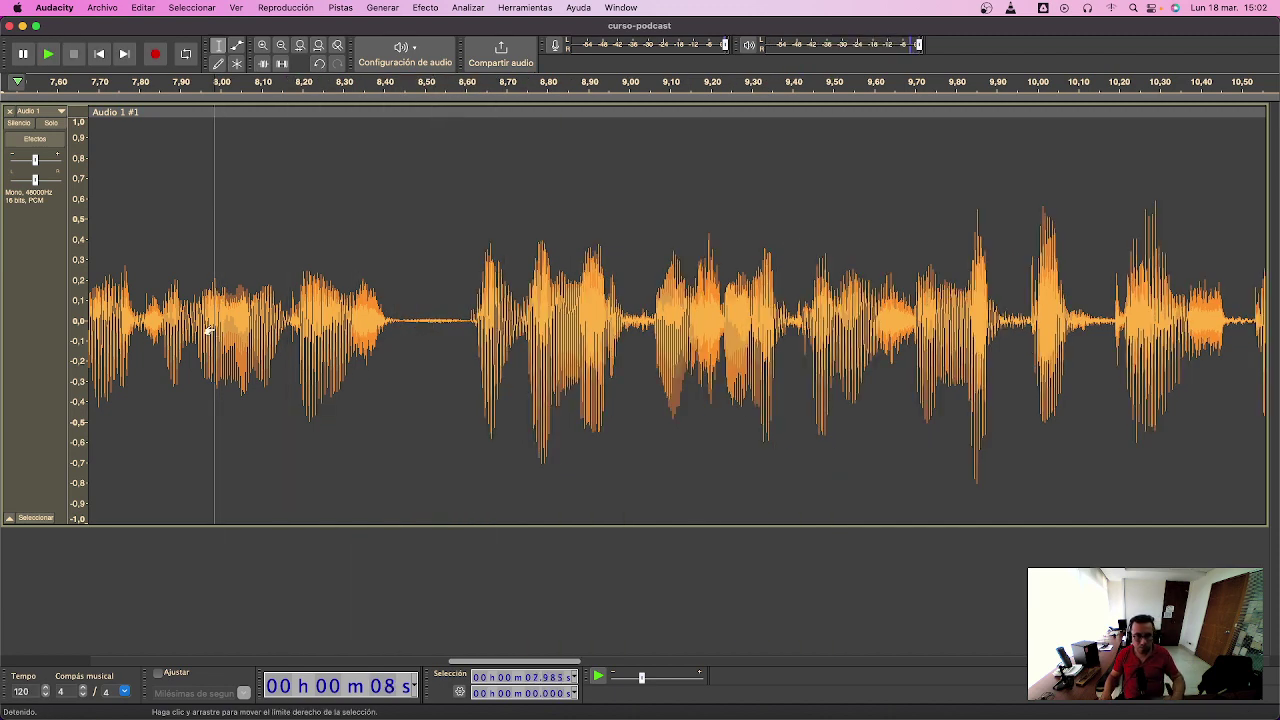
key("space")
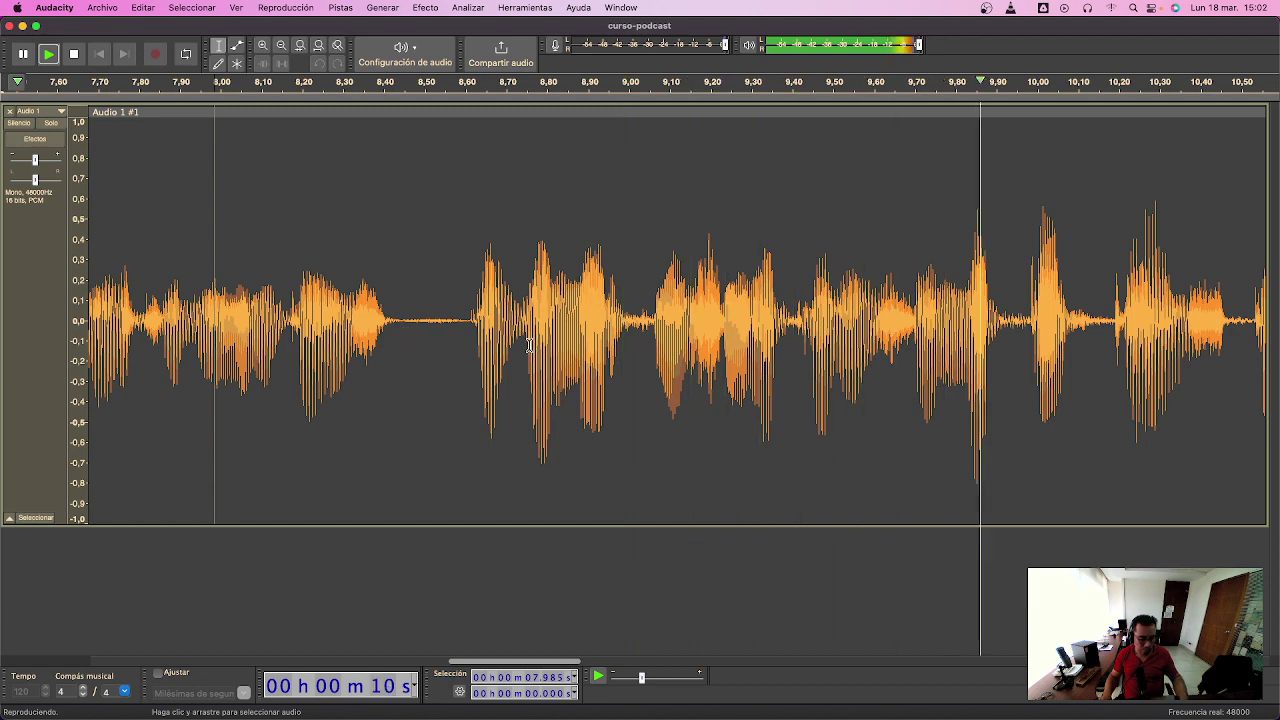
key("super+3")
key("super+3")
key("super+3")
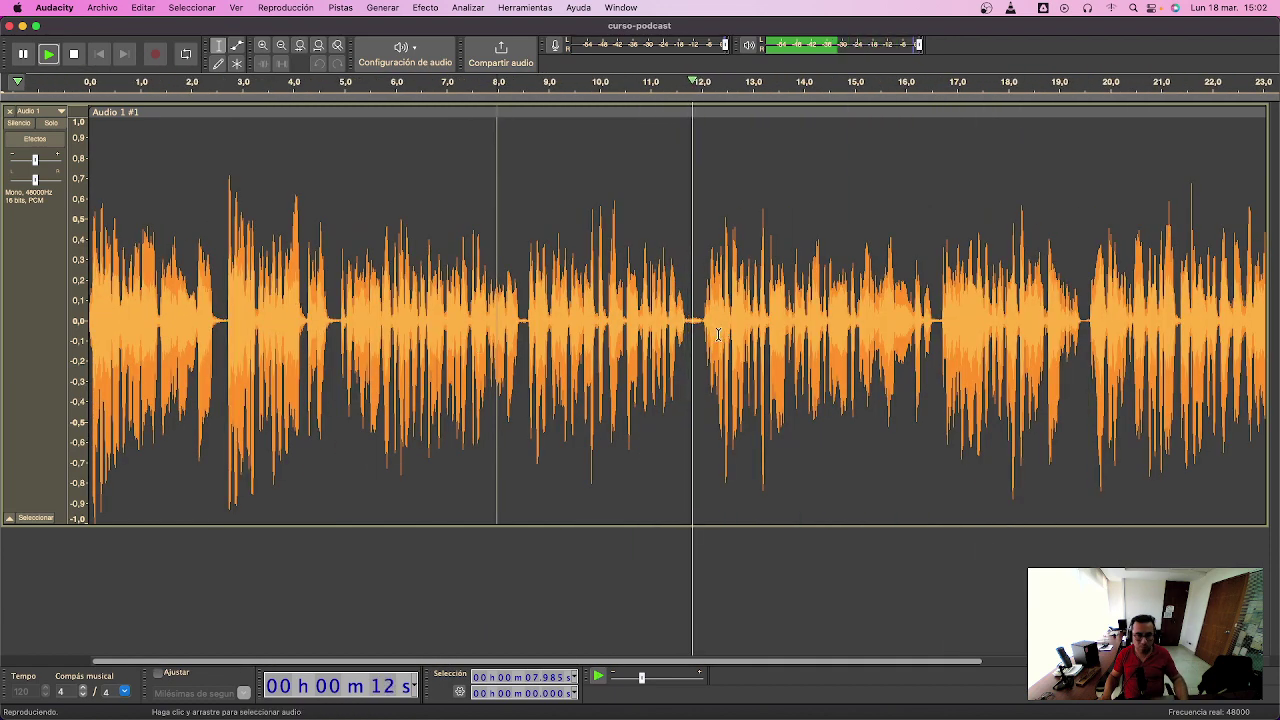
- Audition the voice track from just before 11 s and again from about 9.3 s
left_click(636, 322)
key("space")
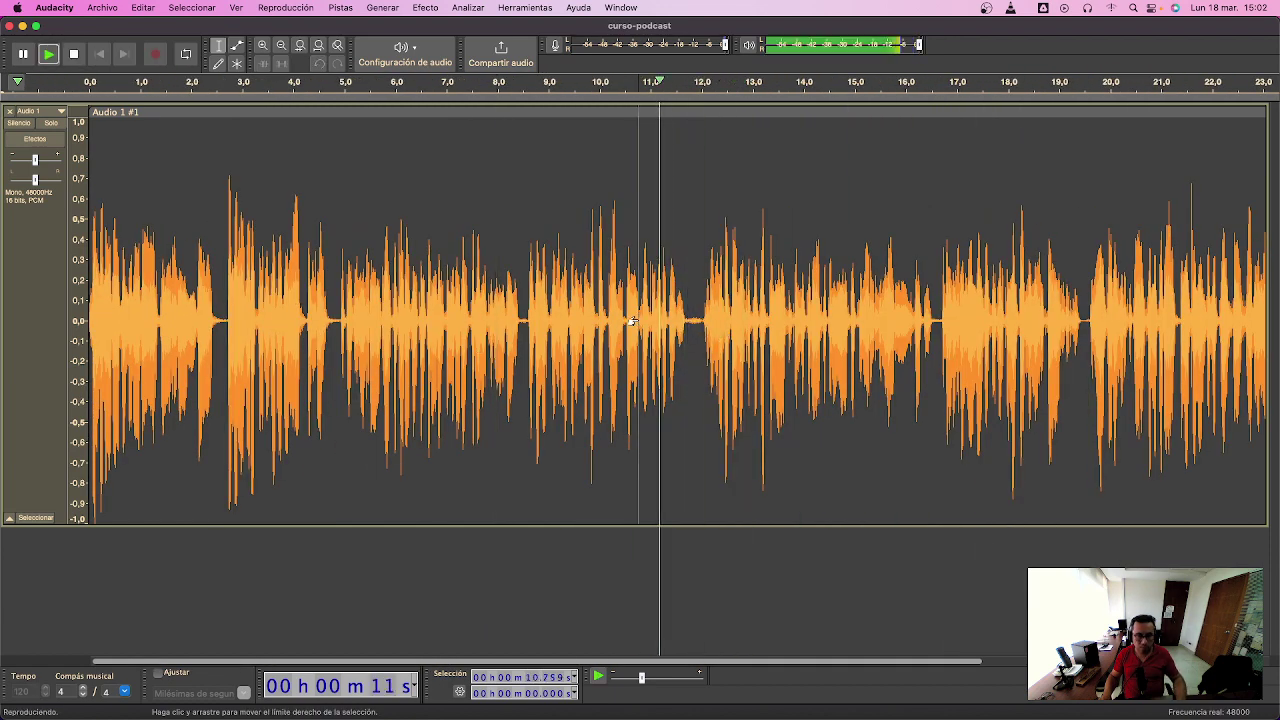
left_click(558, 323)
key("space")
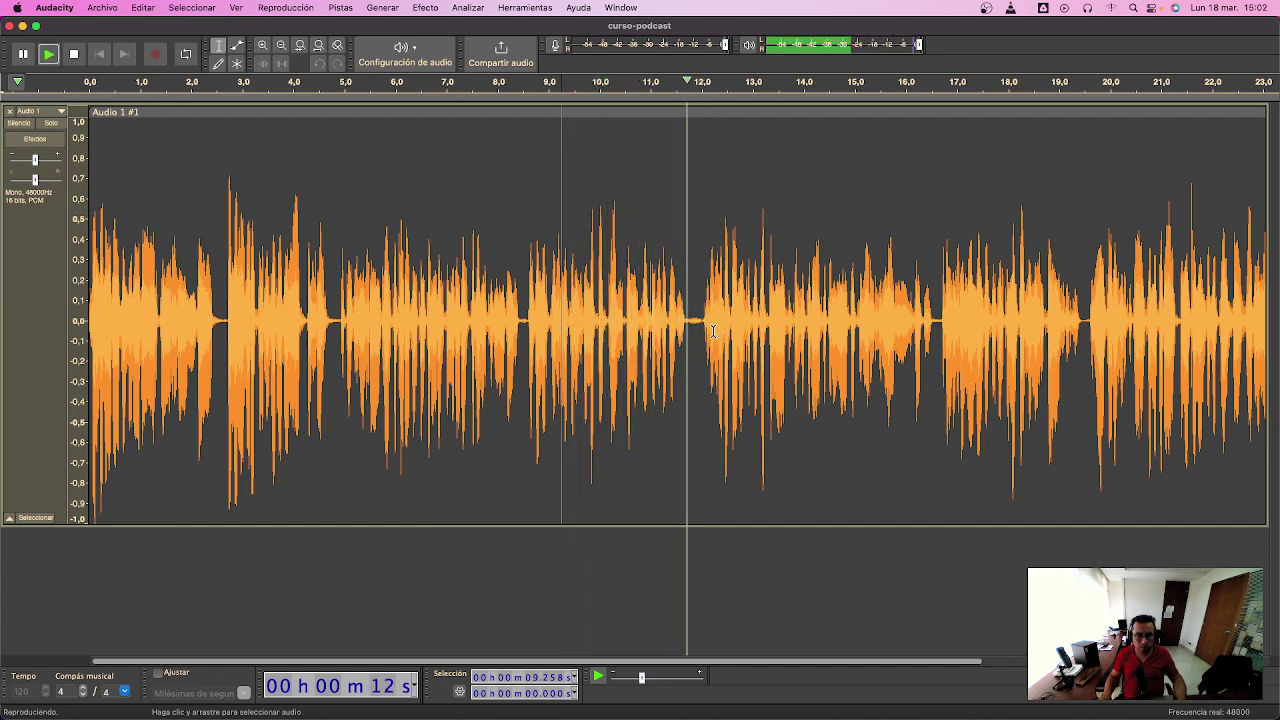
- Amplify the short stretch just before 12 s by -6 dB, then select the whole track
left_click(701, 326)
left_click_drag(700, 326, 689, 326)
key("space")
key("ctrl+r")
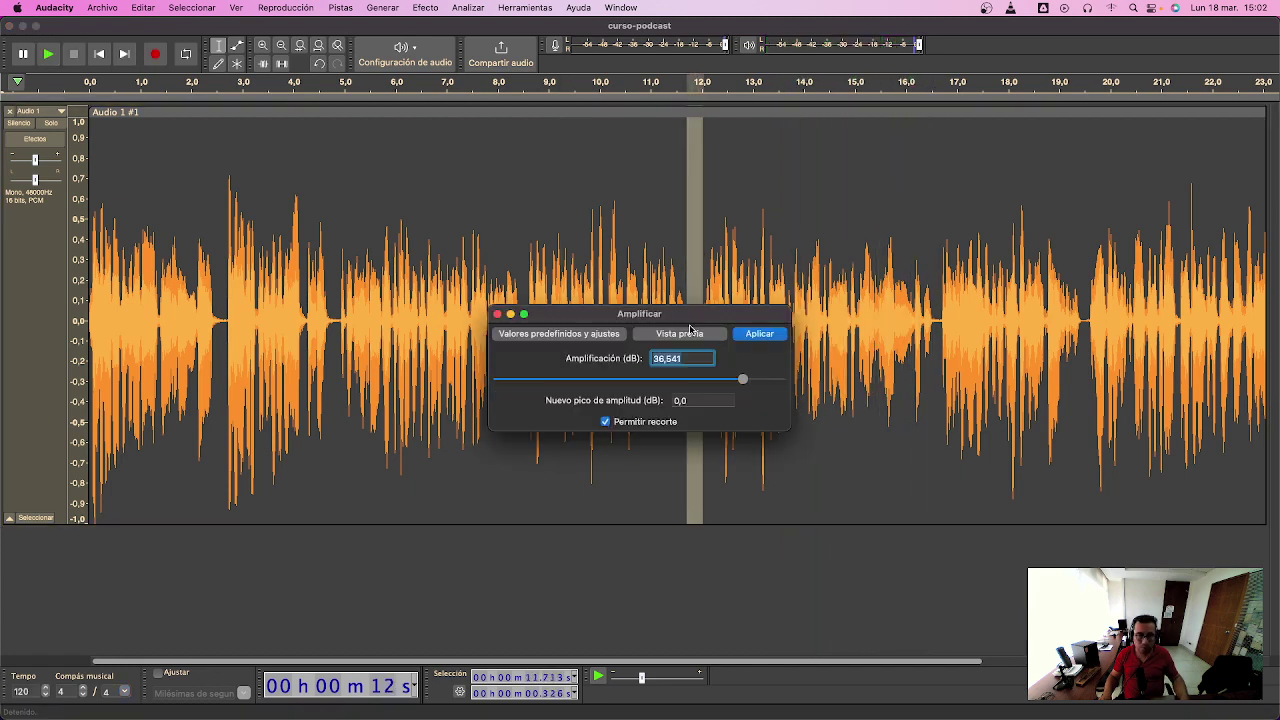
type("-2")
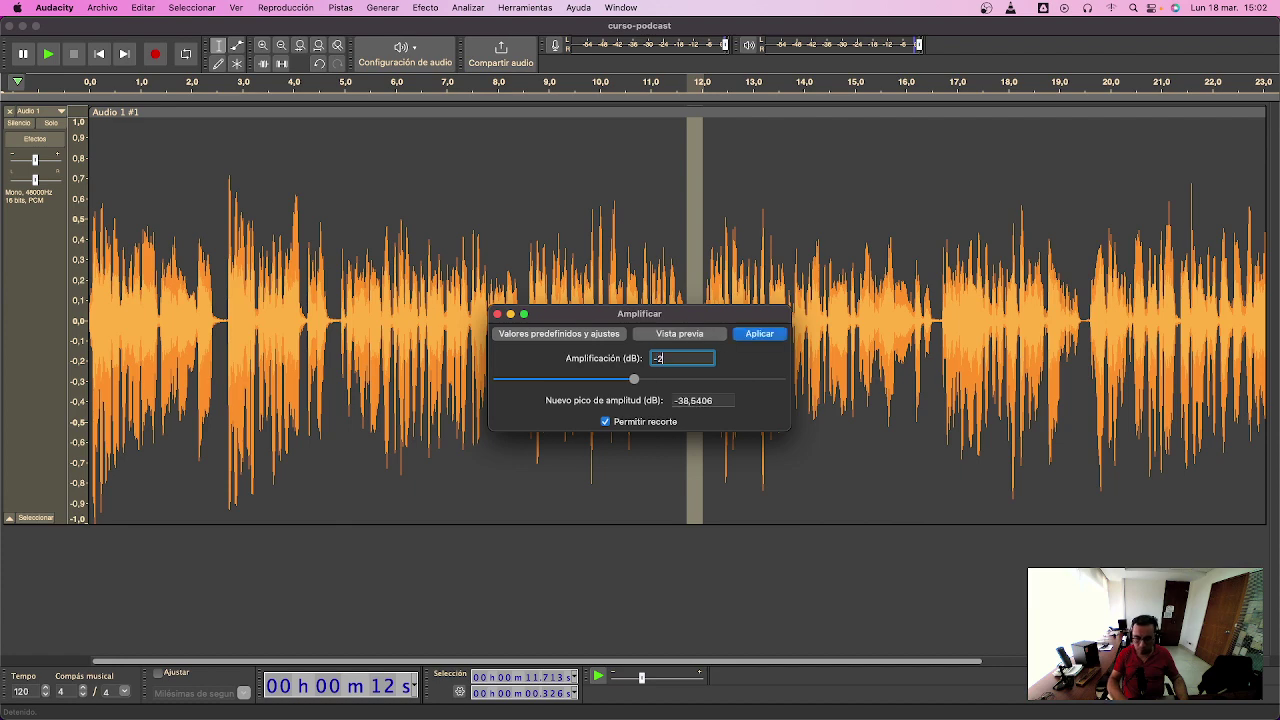
key("BackSpace")
type("6")
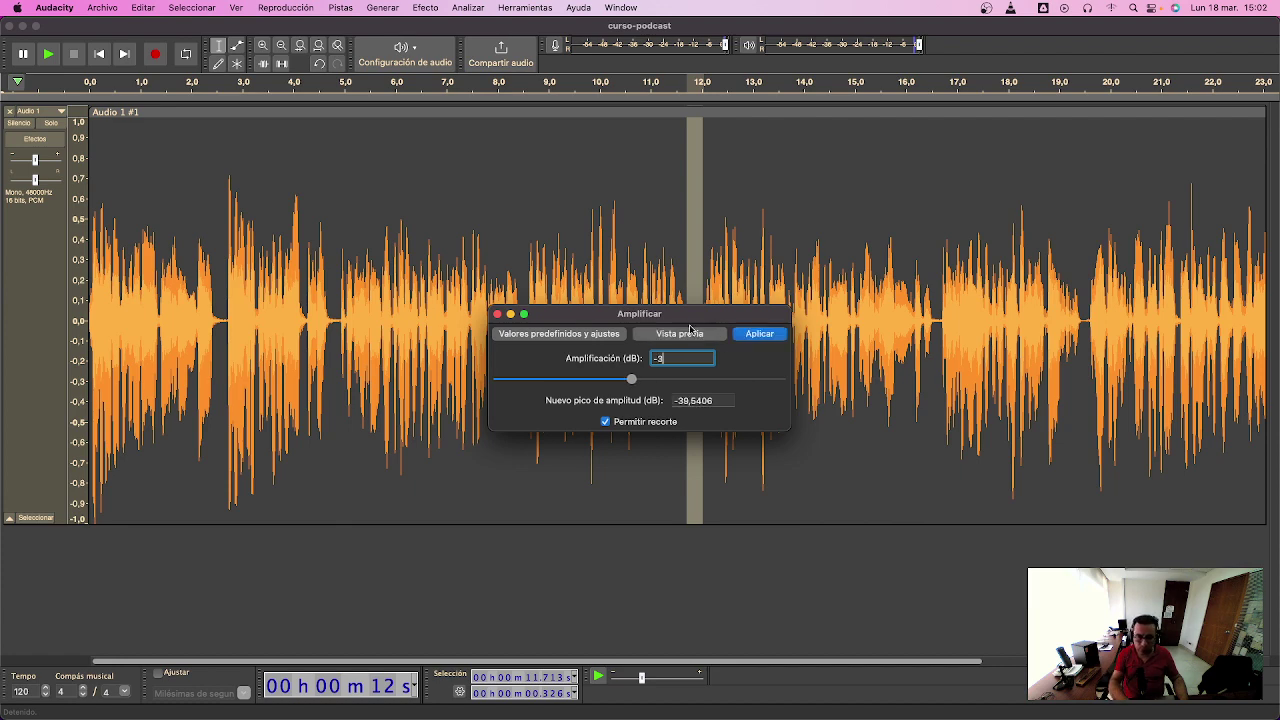
key("Return")
left_click(713, 330)
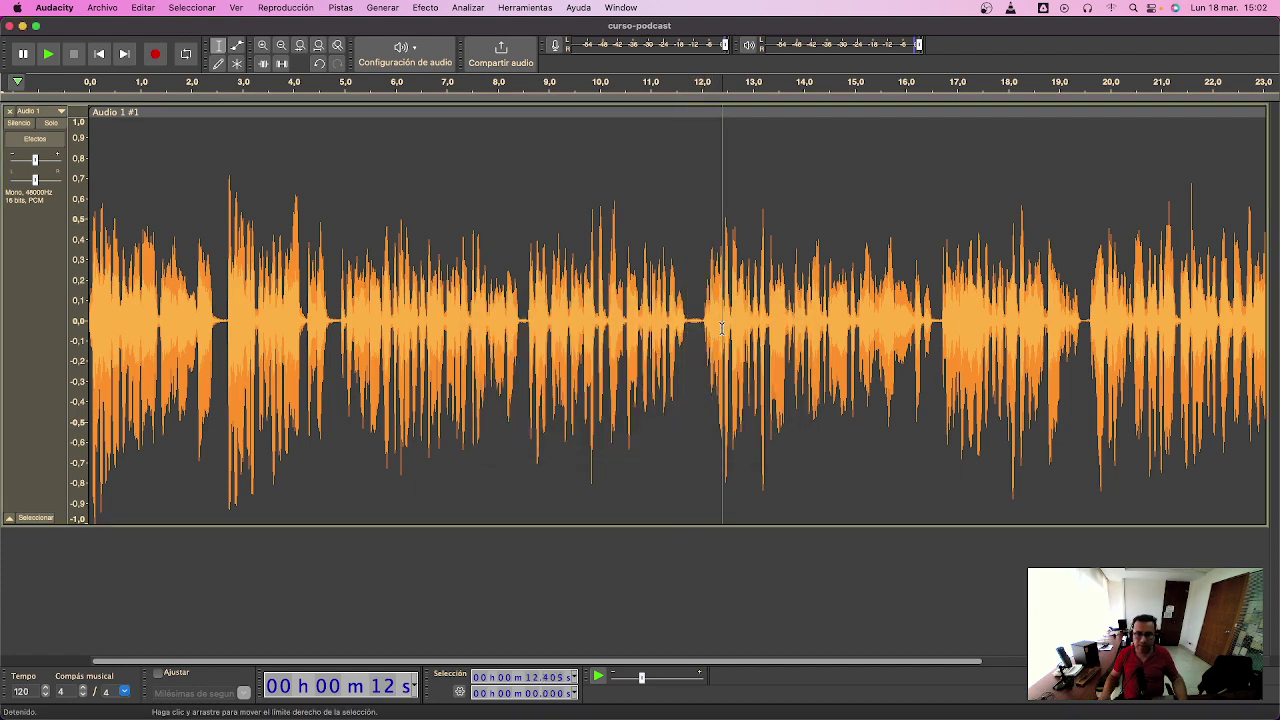
key("super+a")
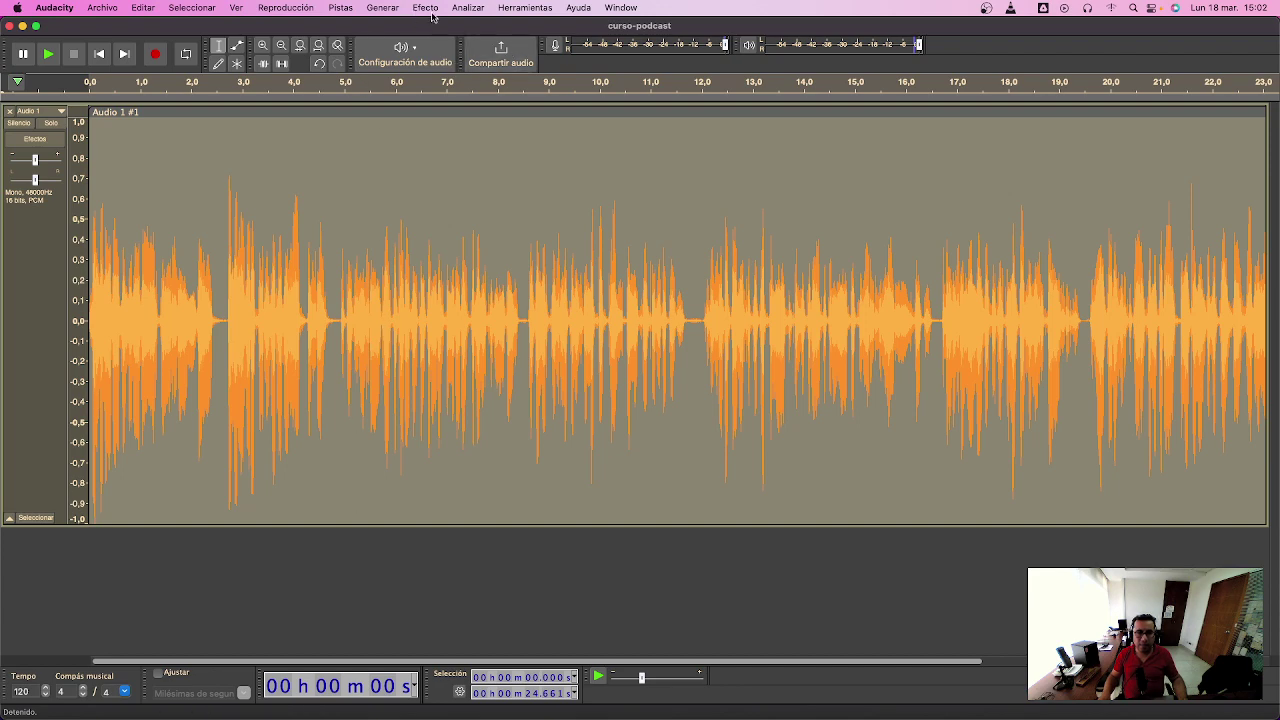
- Compress the whole voice track: -12 dB threshold, -40 dB noise floor, 3:1 ratio
left_click(425, 8)
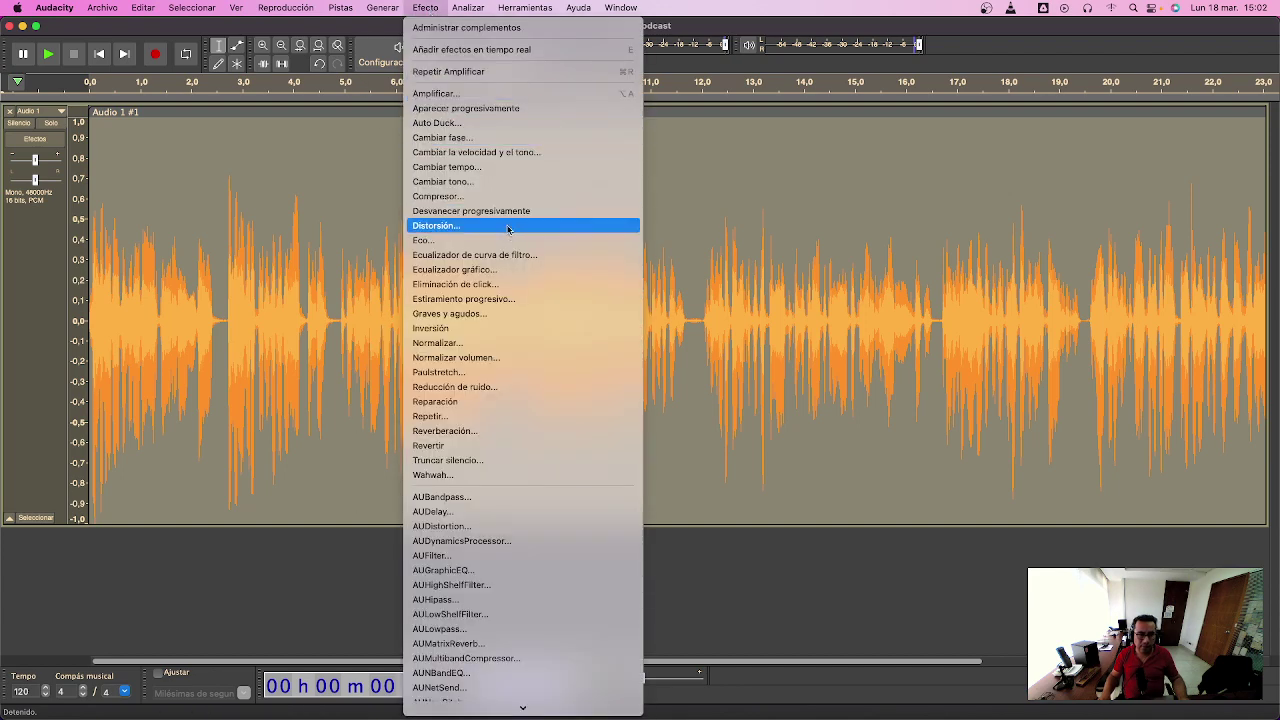
left_click(518, 197)
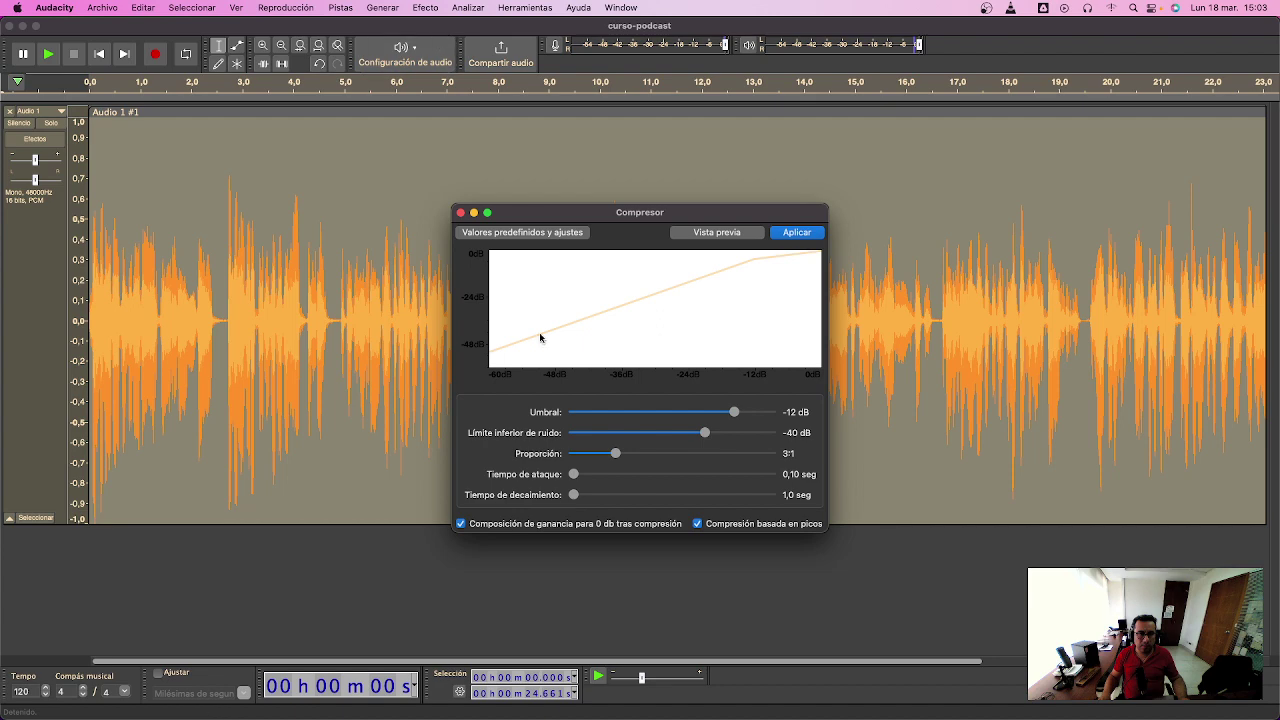
left_click(461, 212)
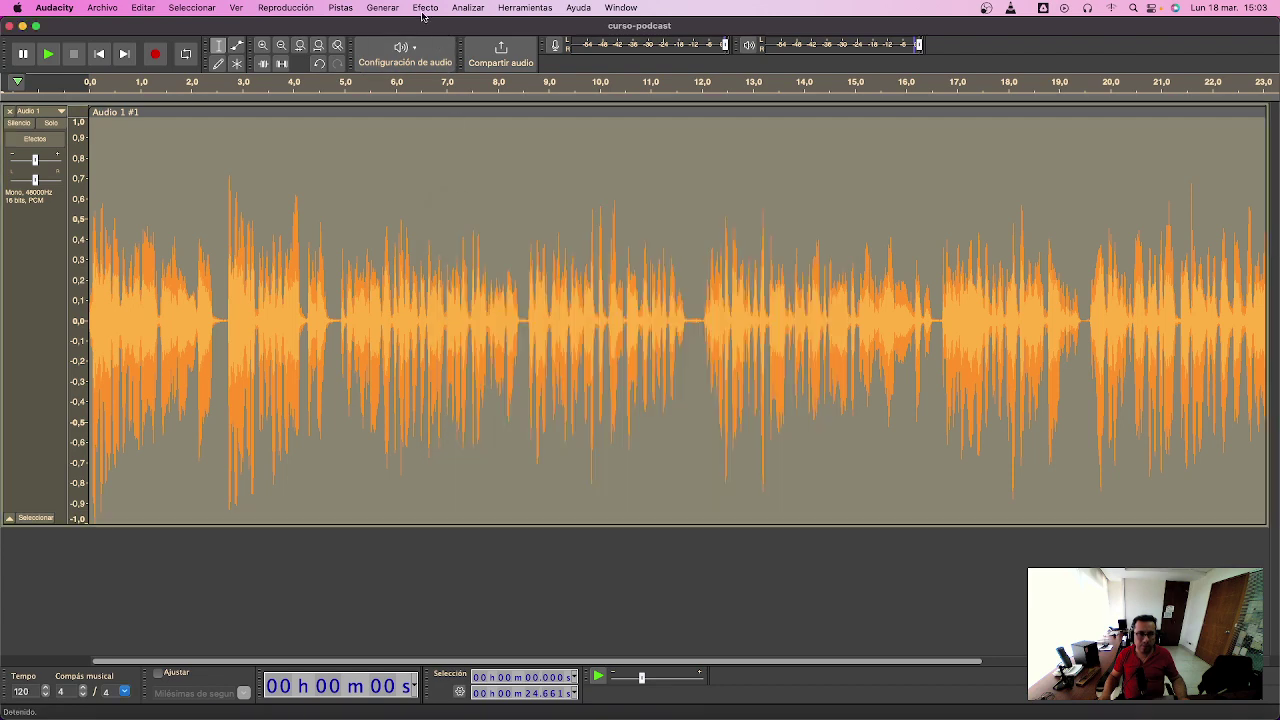
left_click(425, 8)
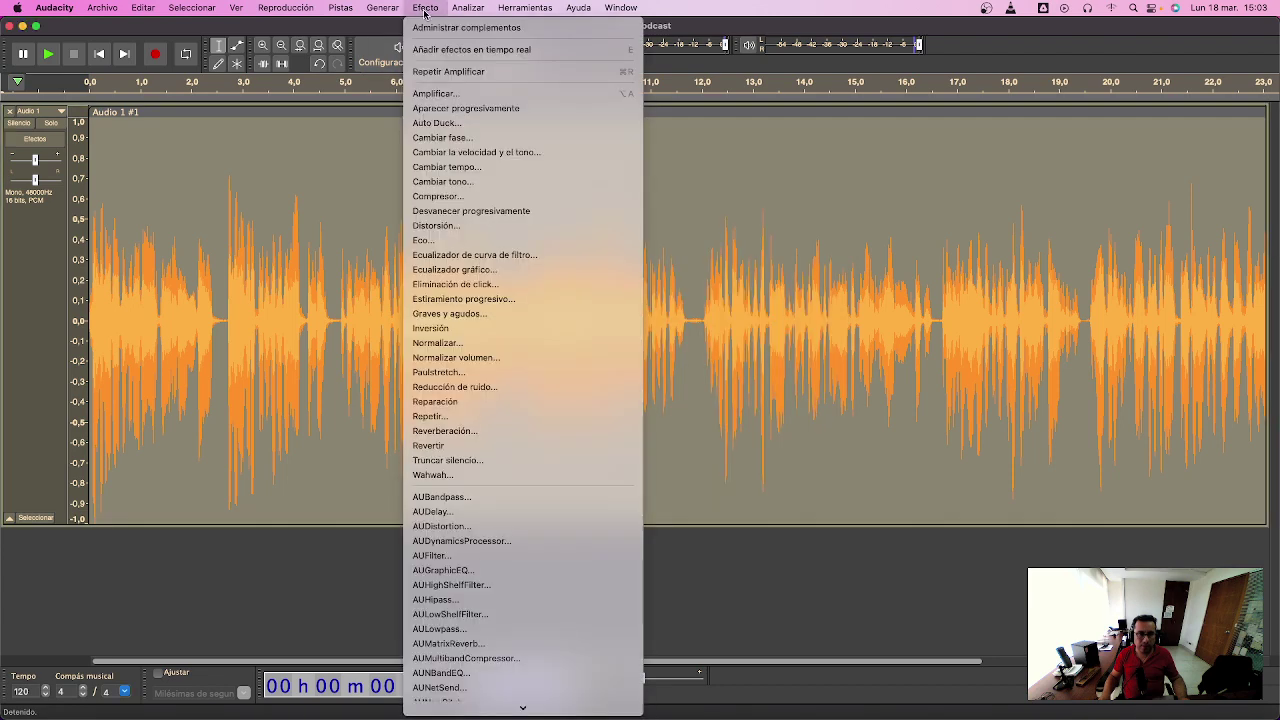
left_click(459, 197)
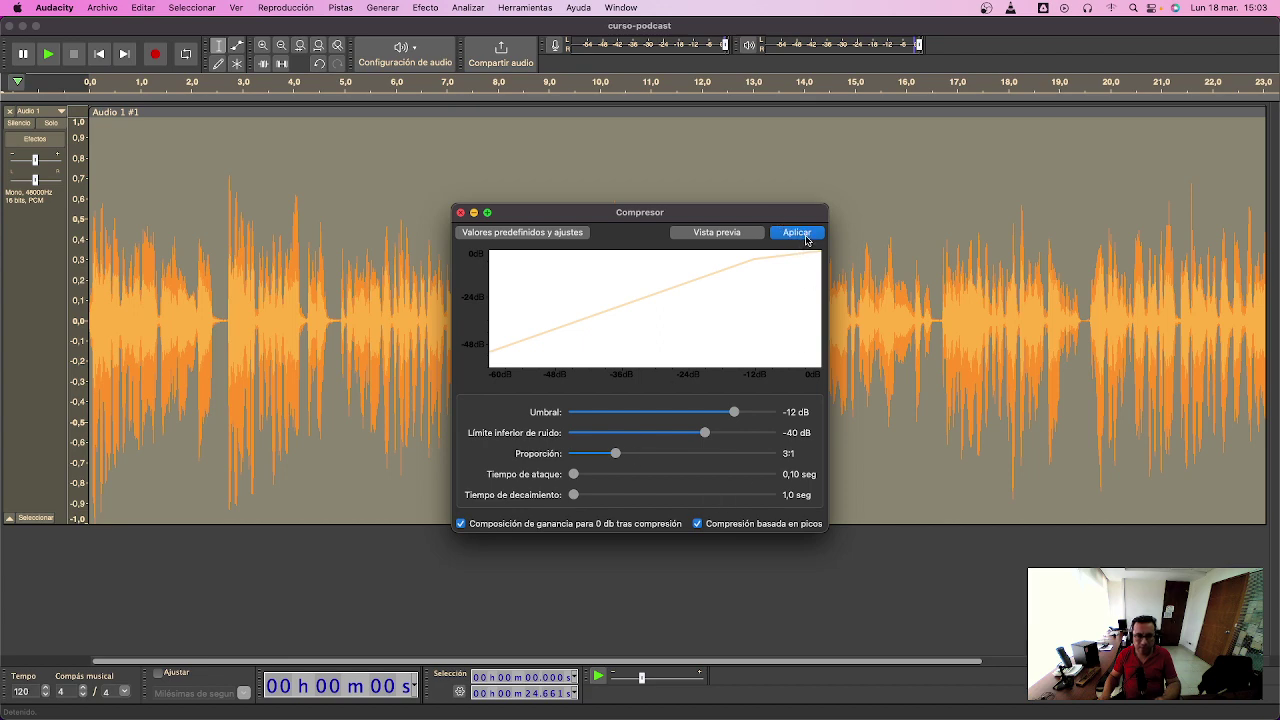
left_click(797, 232)
left_click(702, 289)
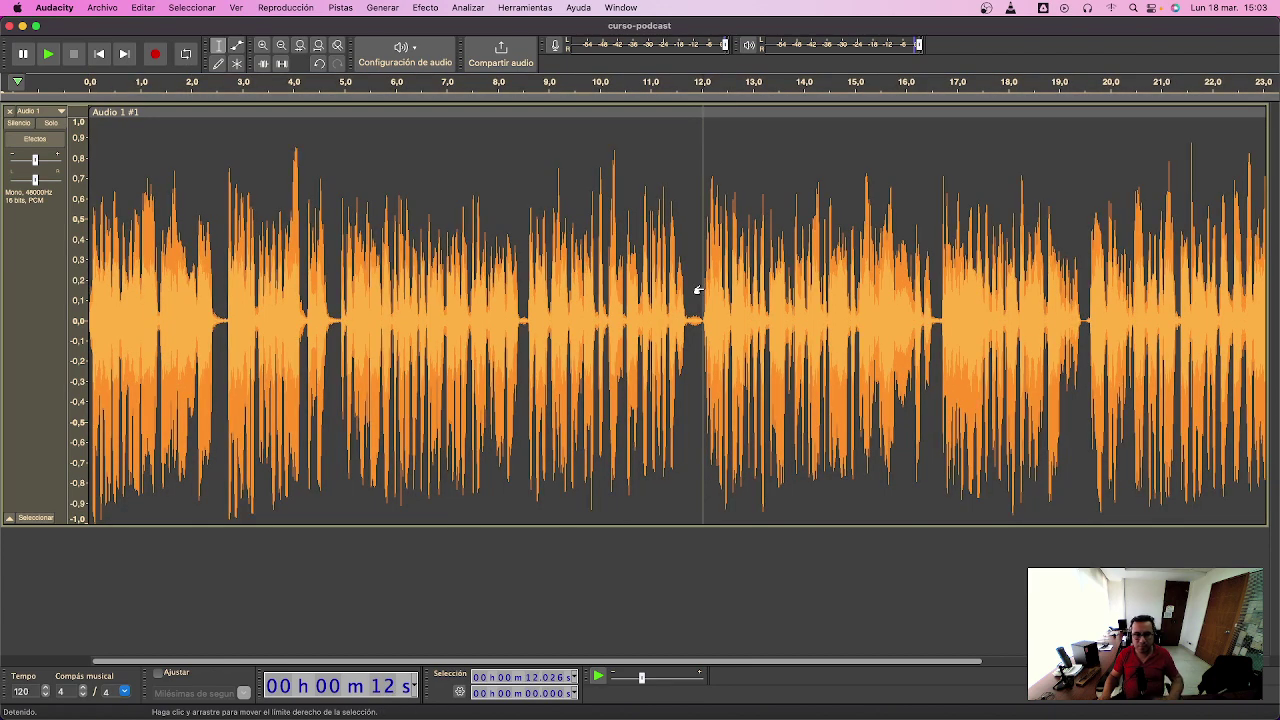
left_click(116, 8)
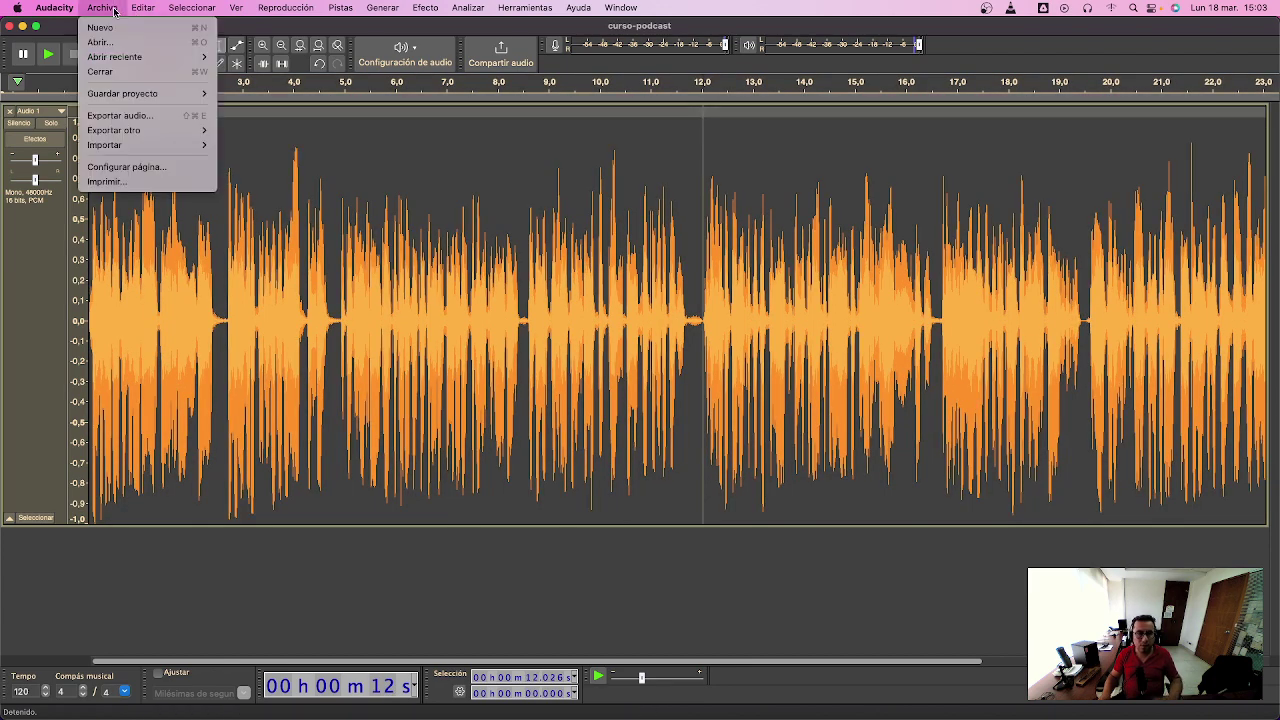
mouse_move(175, 93)
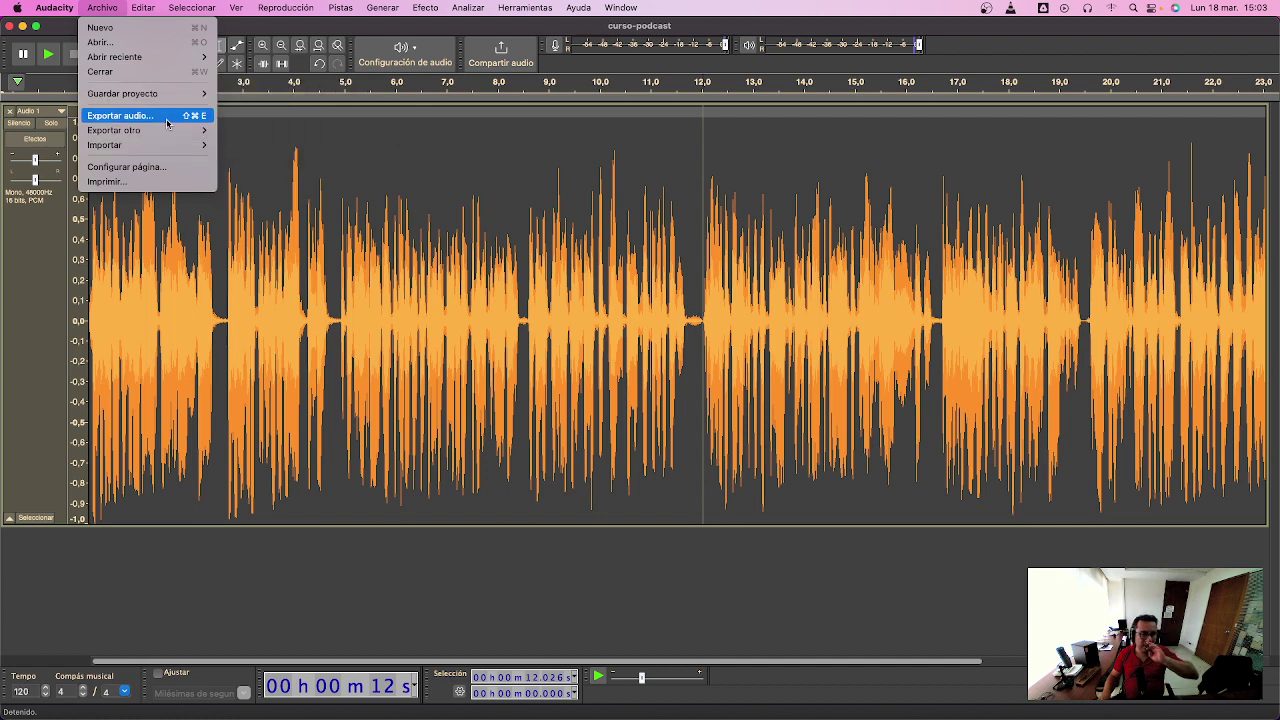
left_click(120, 115)
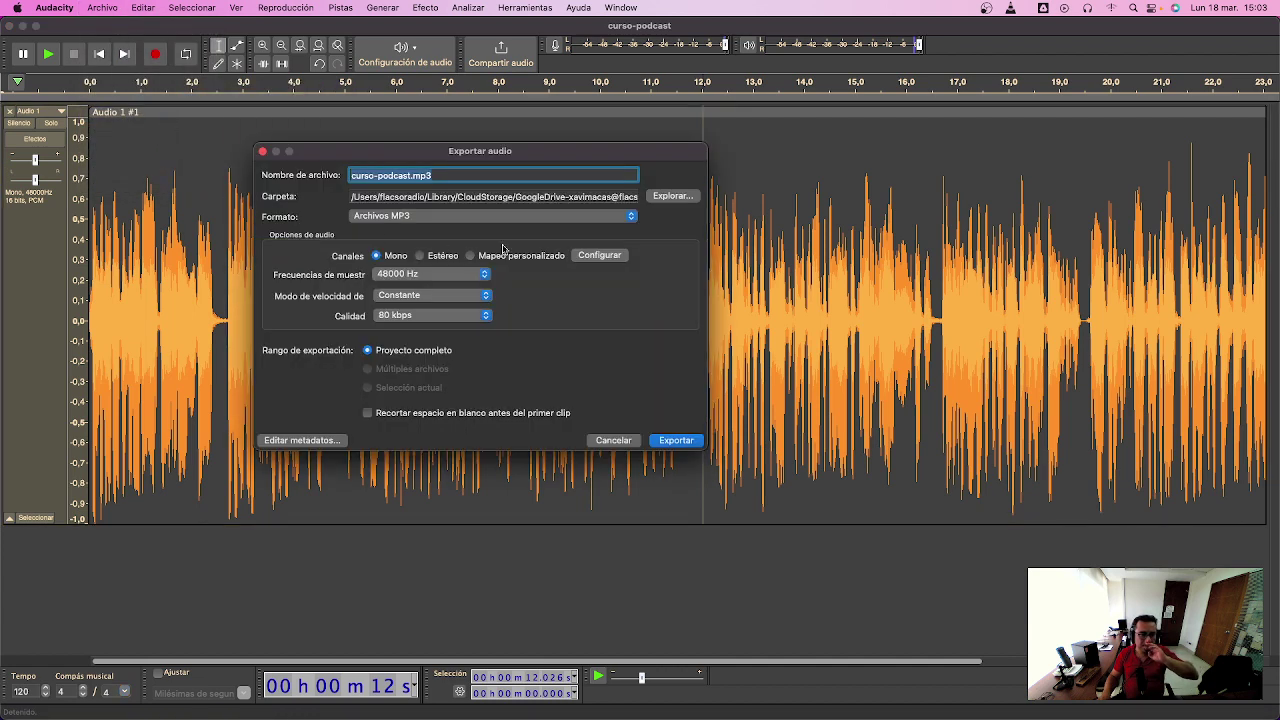
left_click(484, 278)
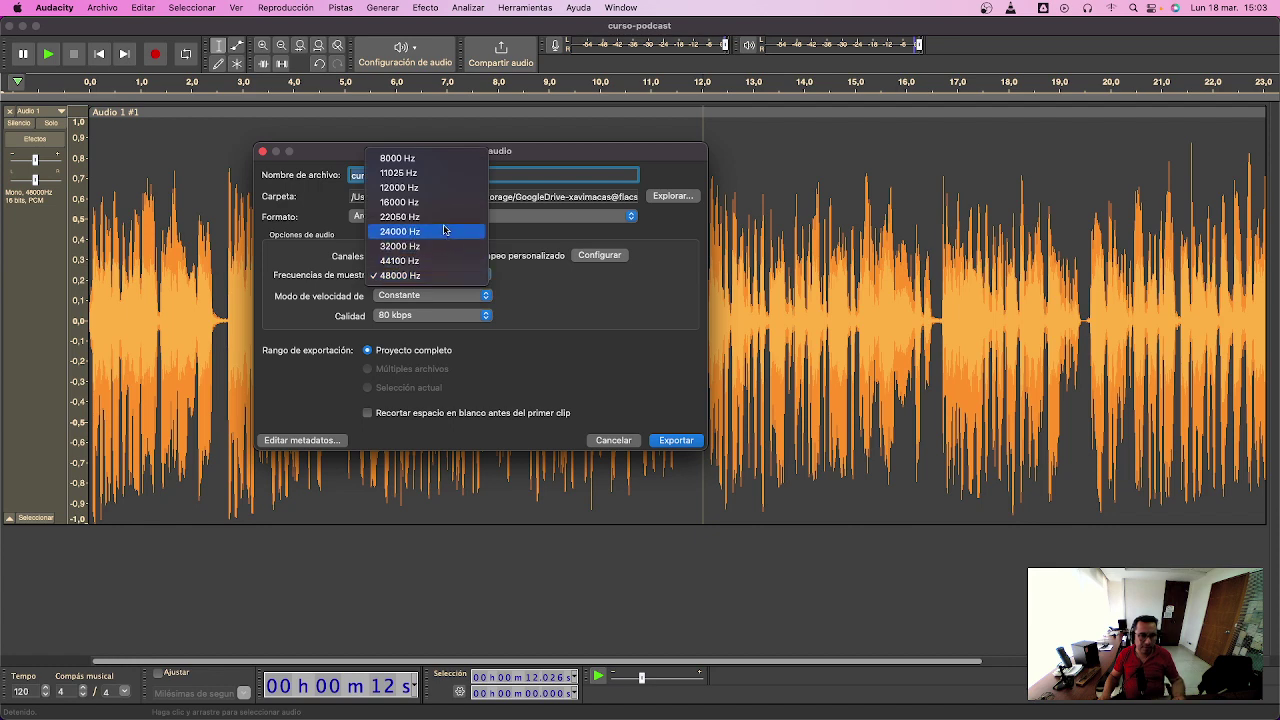
left_click(629, 434)
left_click(625, 440)
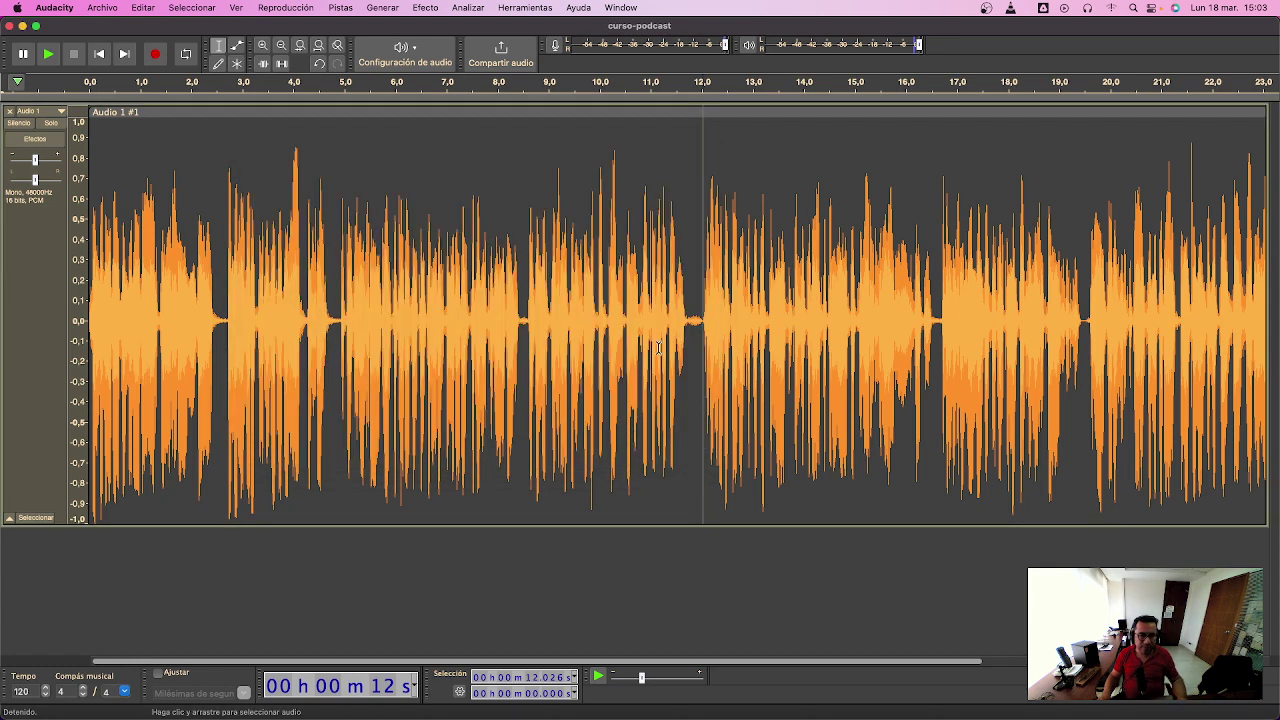
- Switch from Finder to Firefox using the Cmd+Tab app switcher
key("super+Tab")
key("super+Tab")
key("super+Tab")
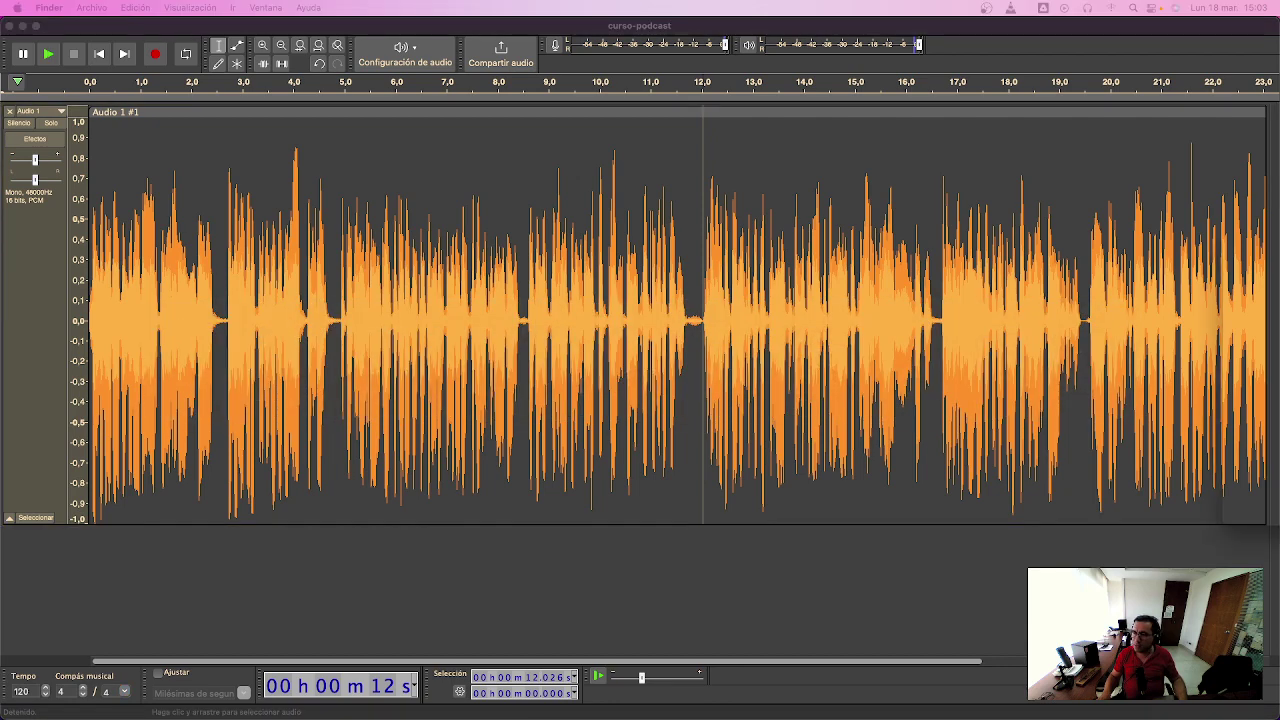
key("super+Tab")
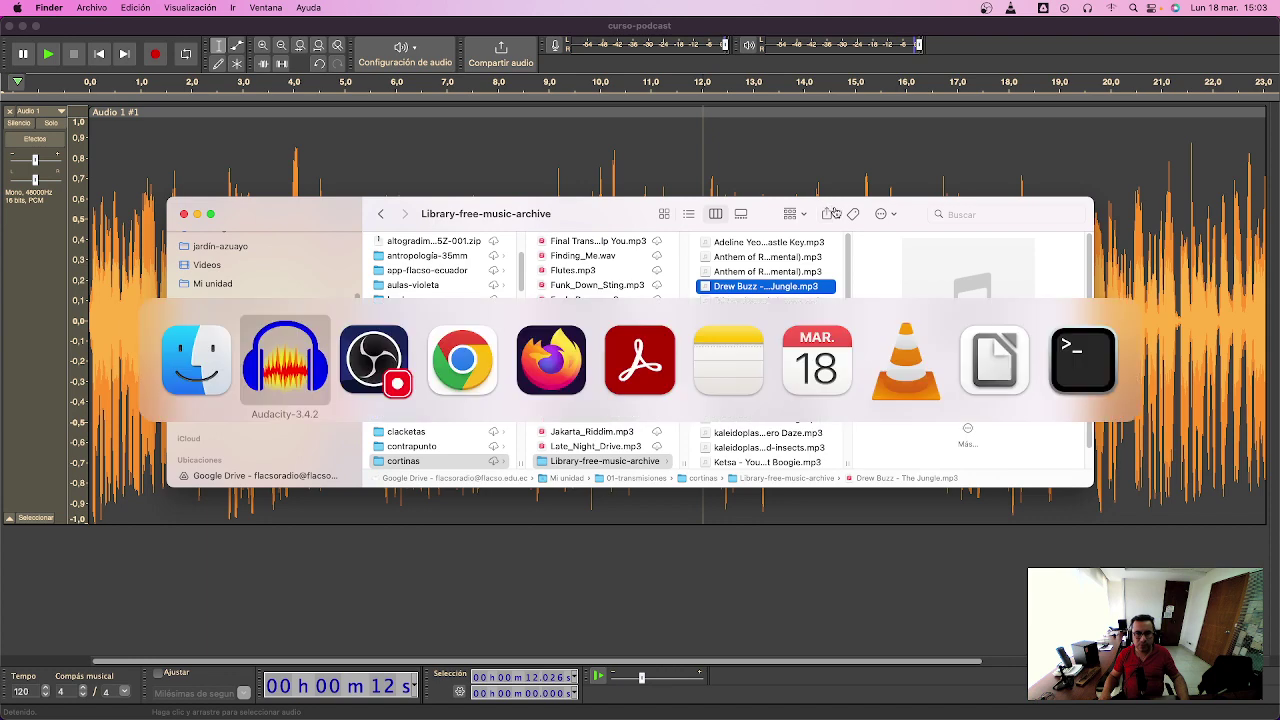
key("super+Tab")
key("super+Tab")
key("super+Tab")
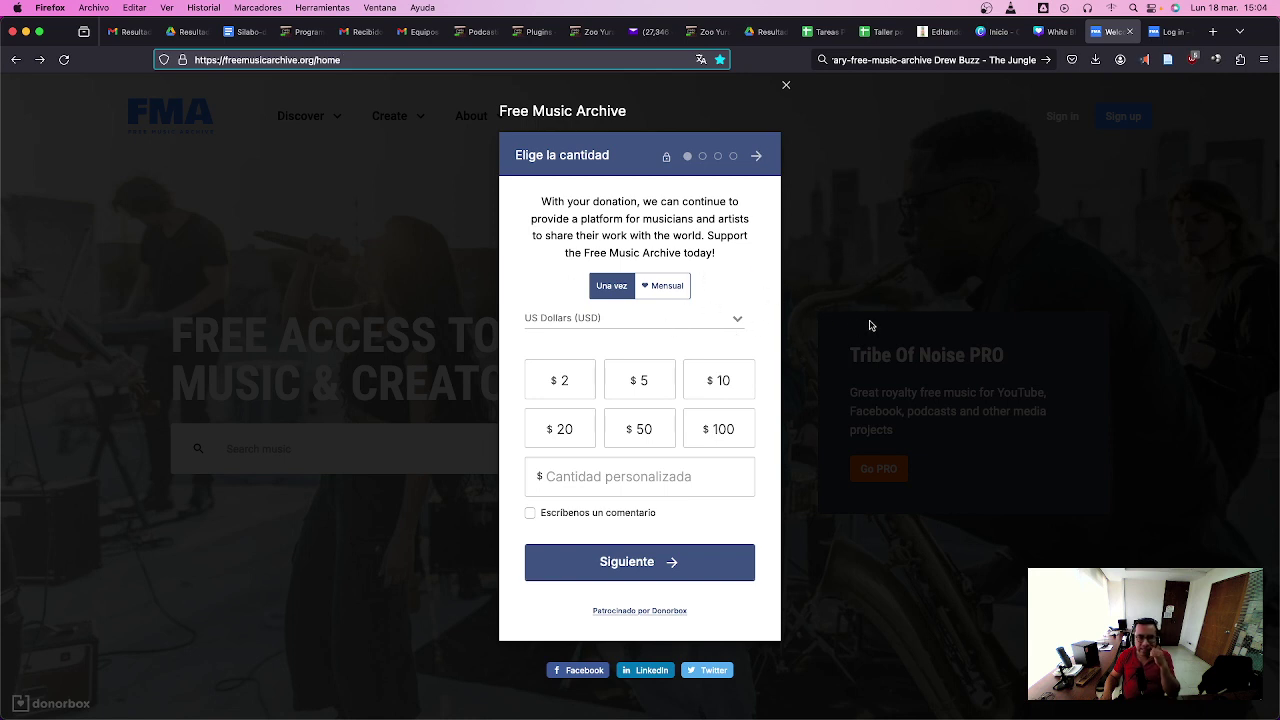
- Dismiss the Donorbox pop-up, load freemusicarchive.org, and enter via ENJOY FMA
left_click(860, 313)
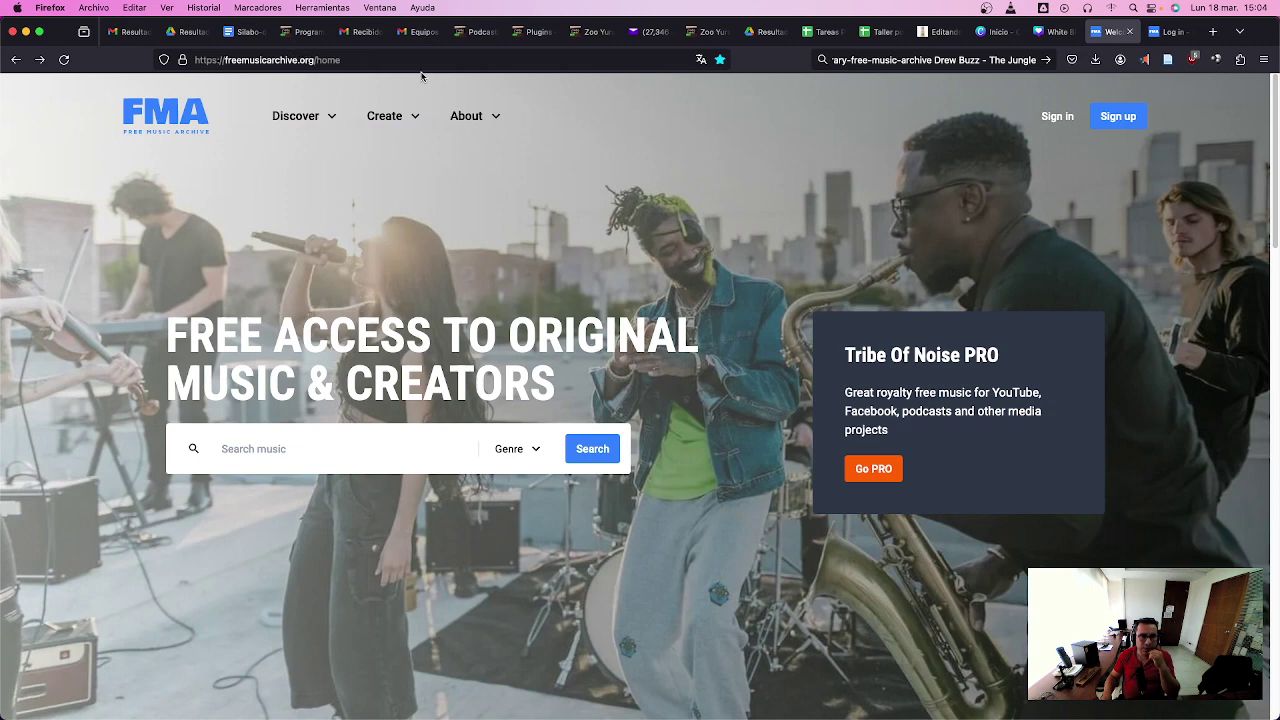
left_click_drag(316, 59, 473, 74)
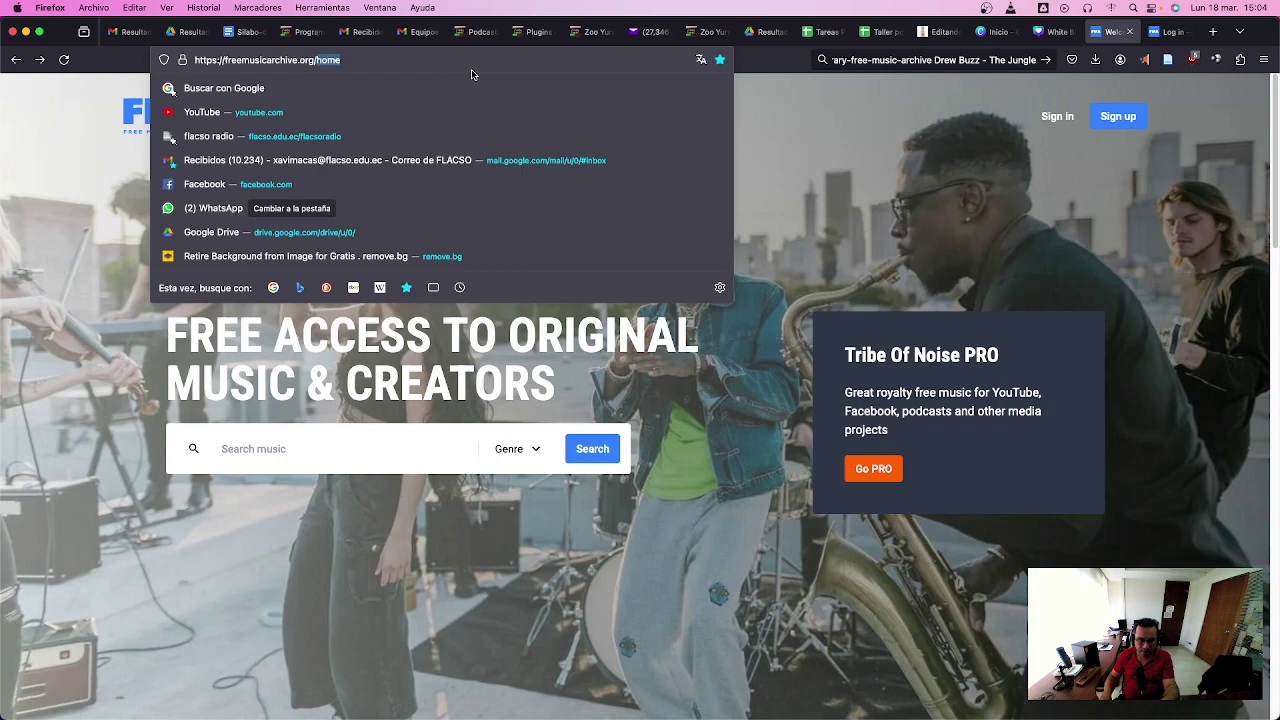
key("BackSpace")
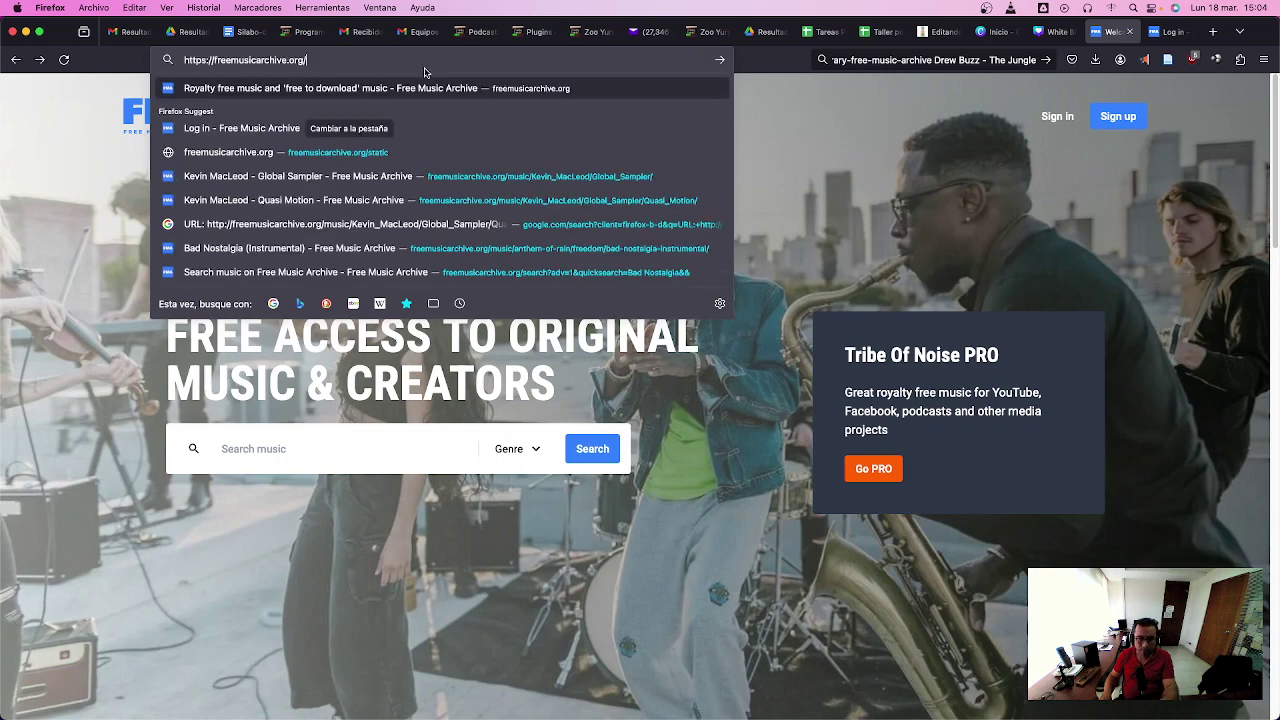
key("Return")
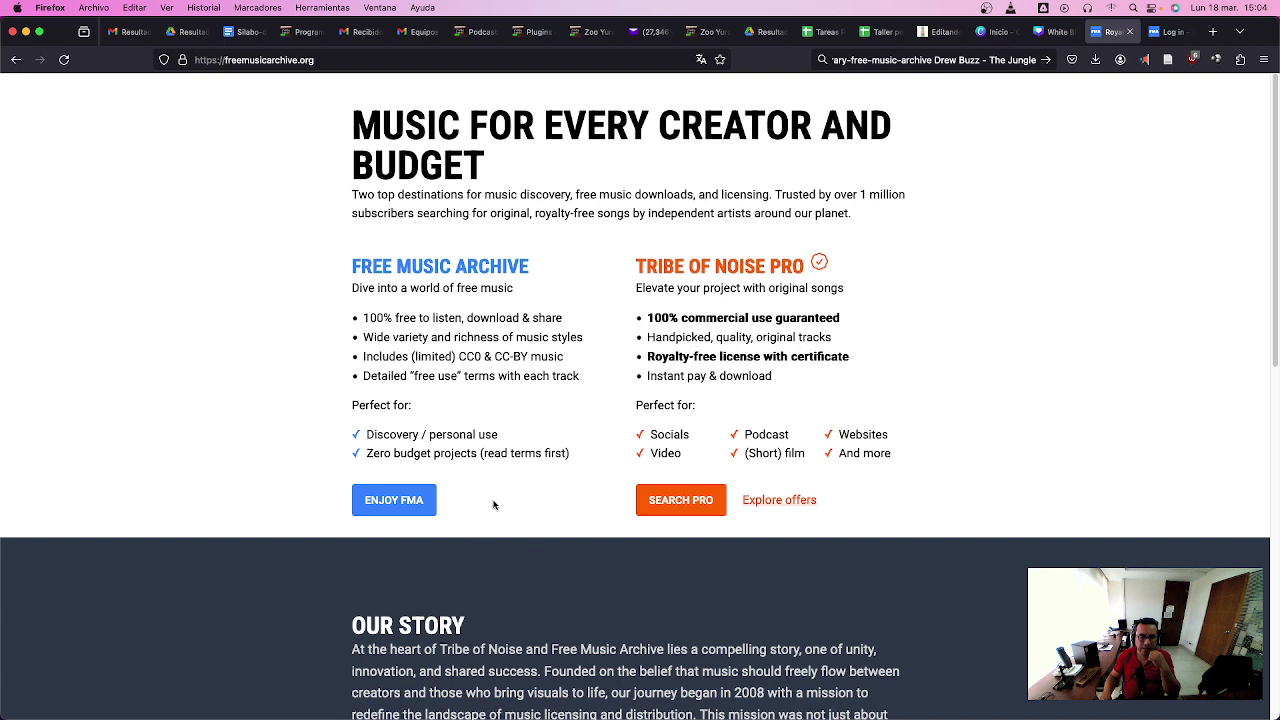
left_click(404, 513)
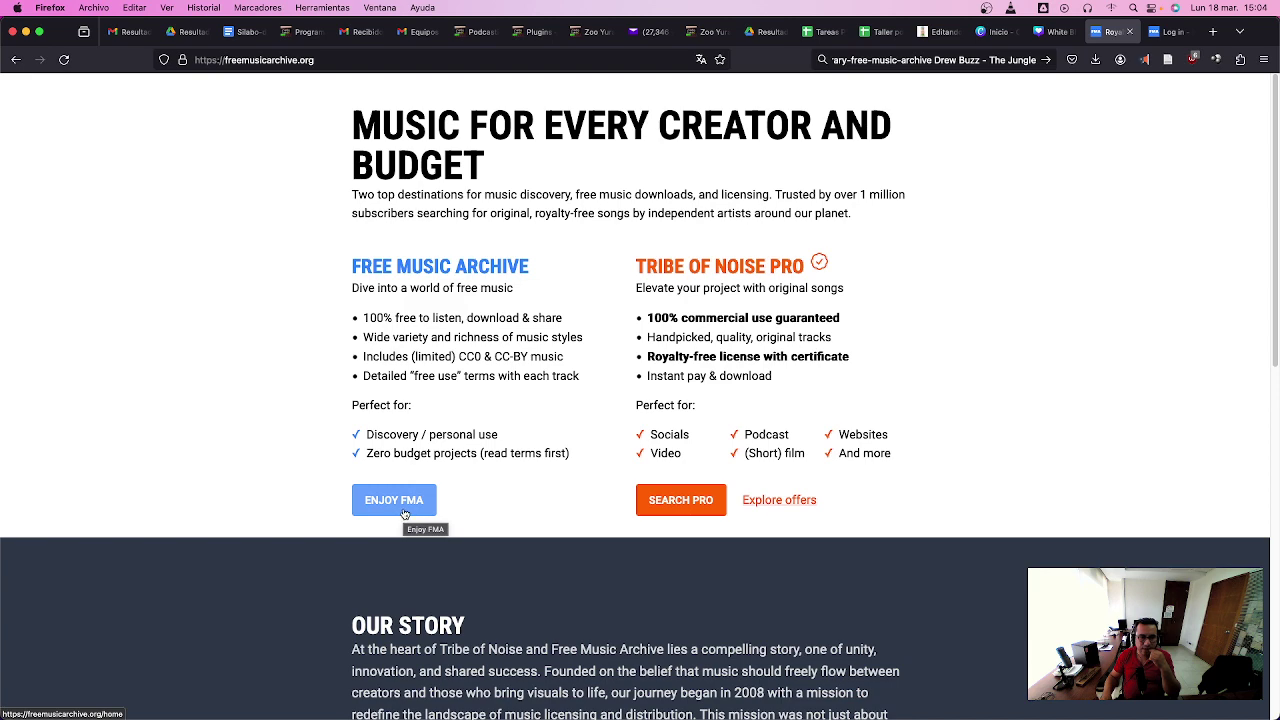
left_click(404, 513)
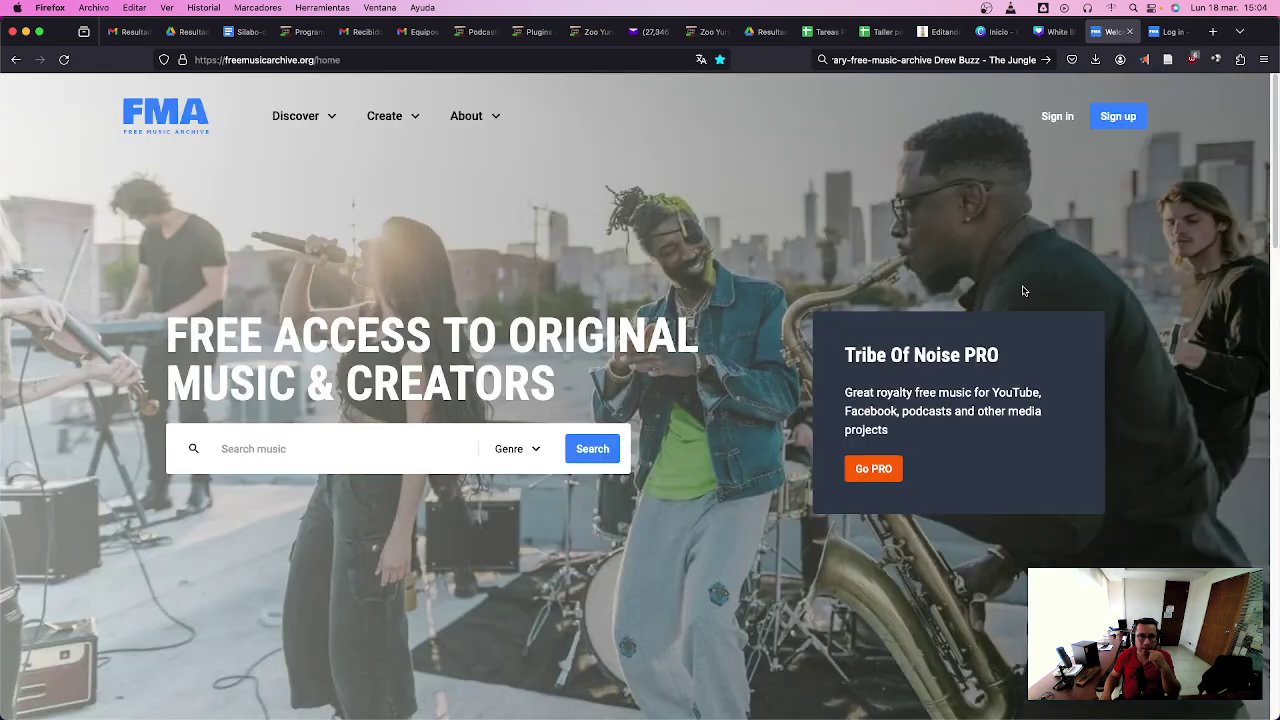
- Sign in, return to the FMA home page, and open the Genre dropdown
left_click(1163, 32)
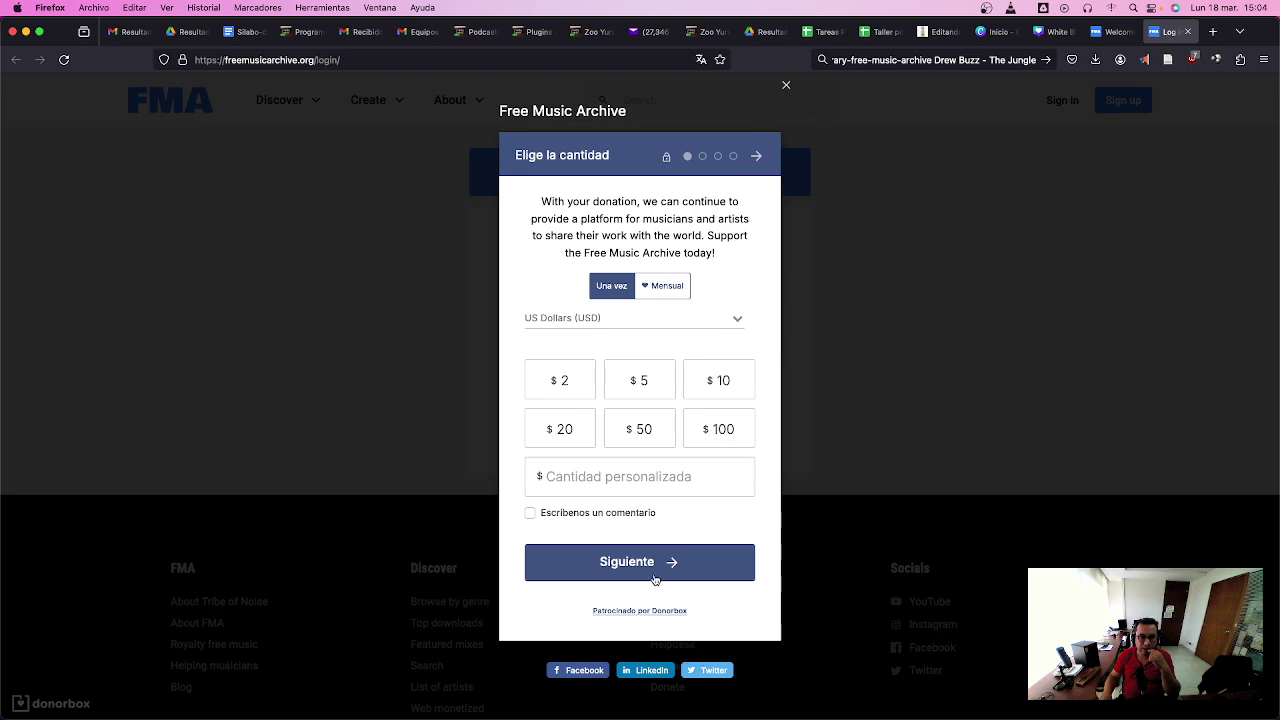
left_click(786, 85)
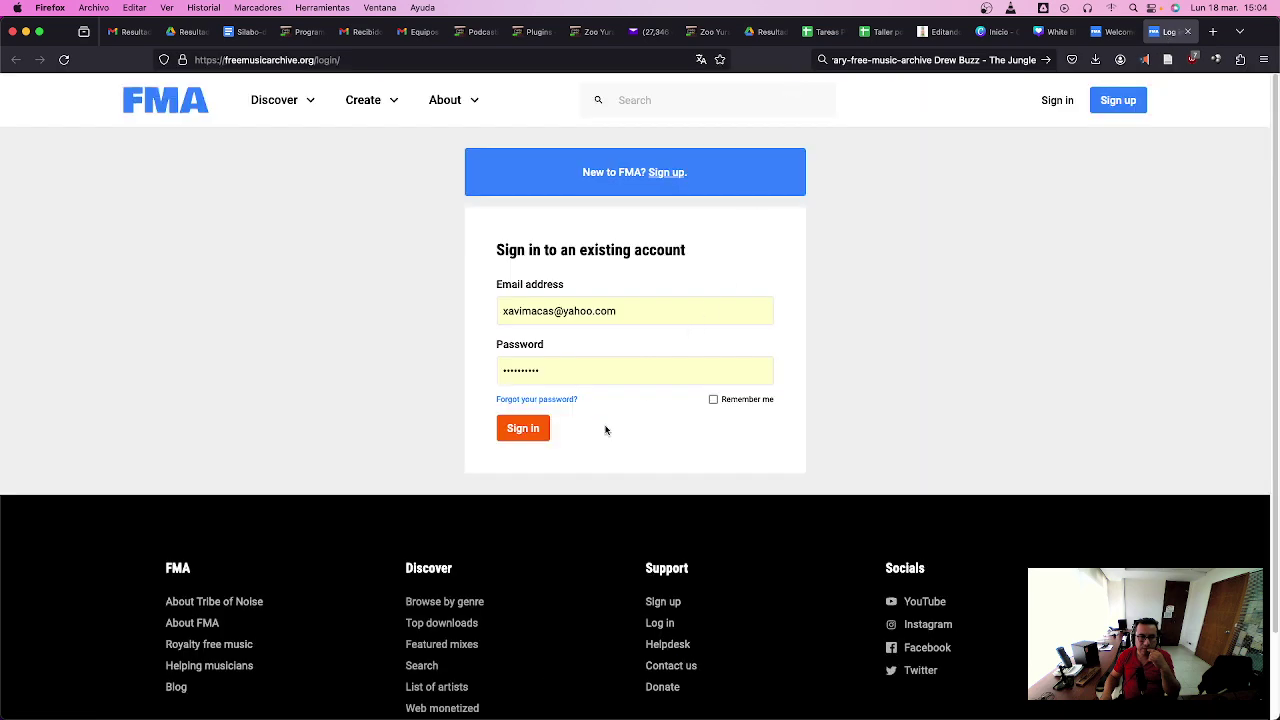
left_click(528, 429)
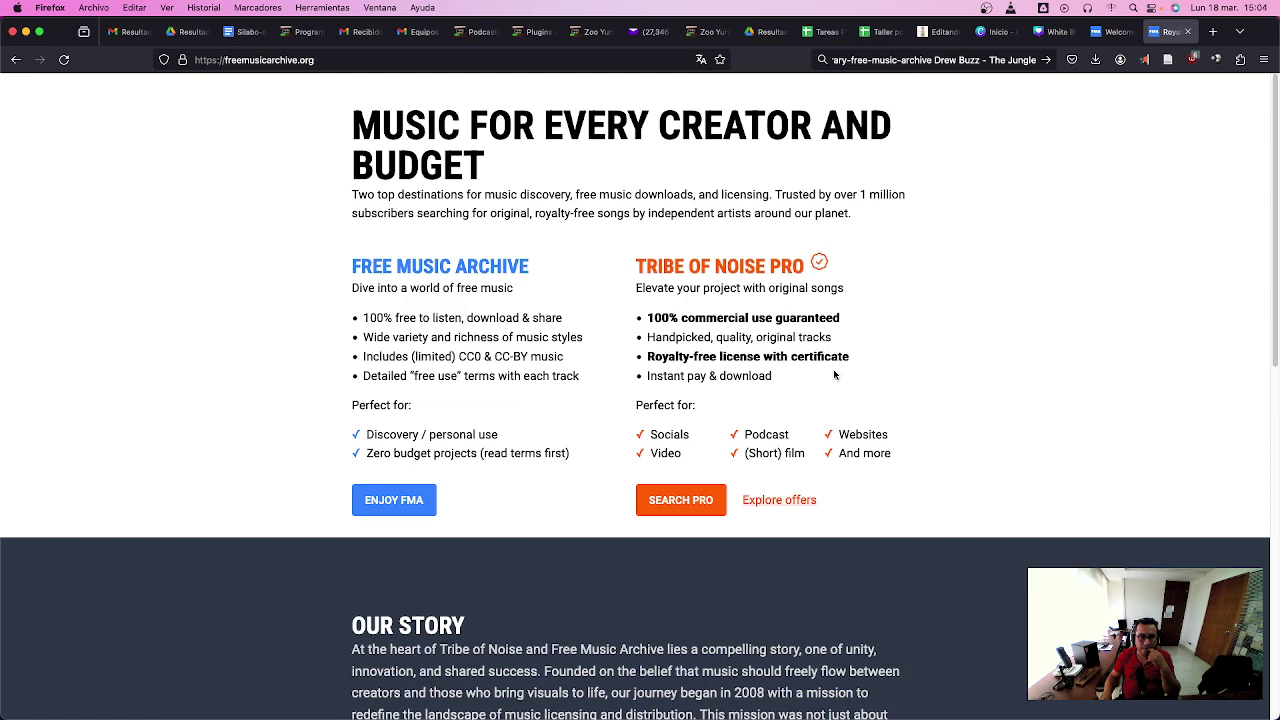
left_click(407, 508)
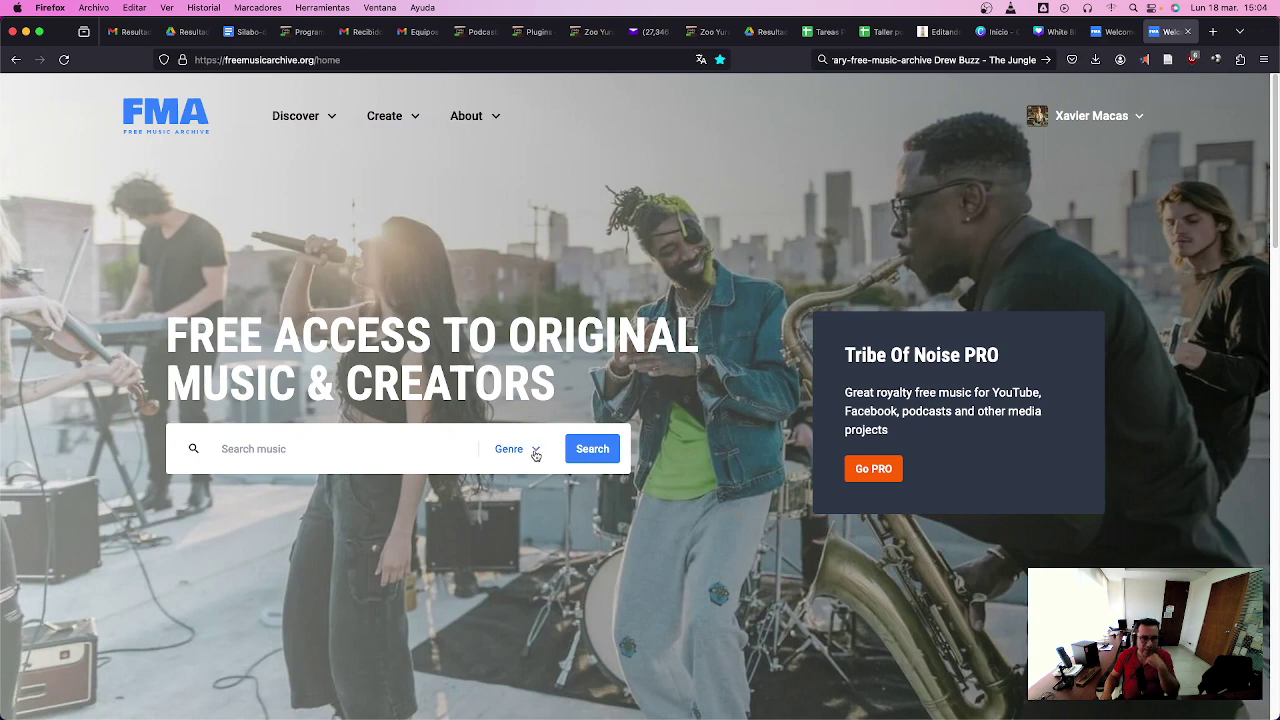
left_click(536, 455)
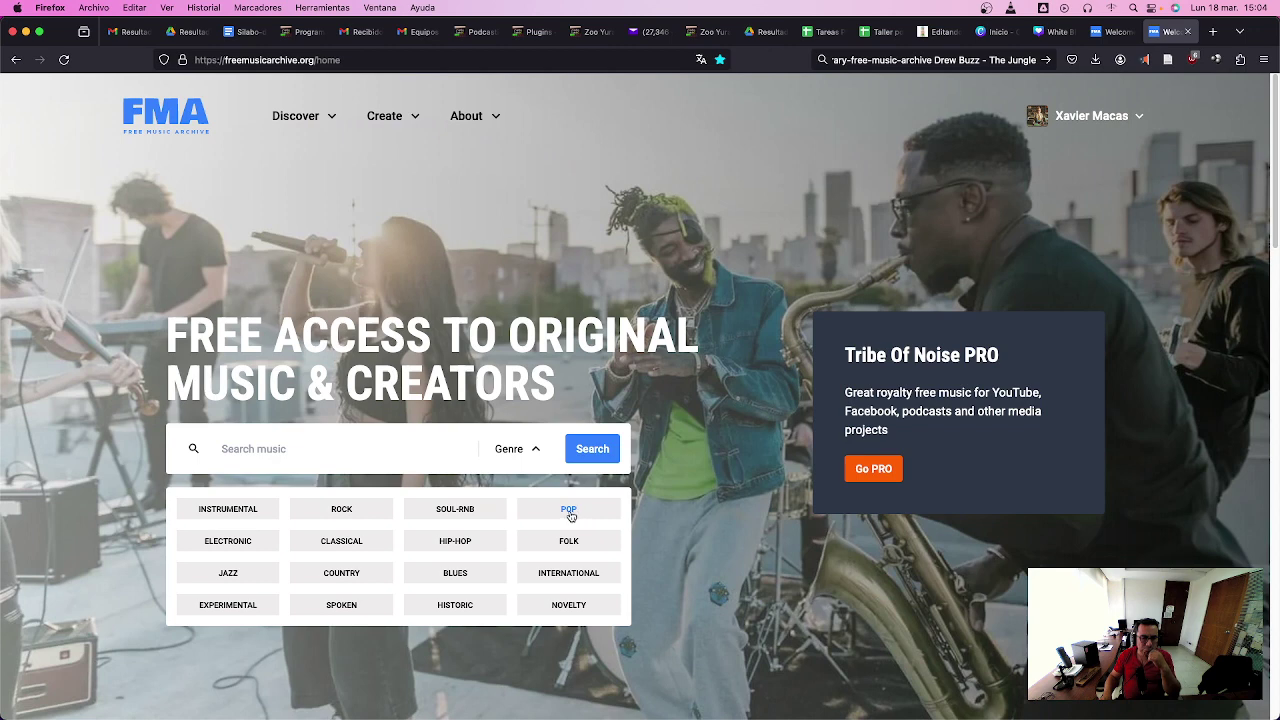
- Pick POP in the genre grid and run the search
left_click(570, 513)
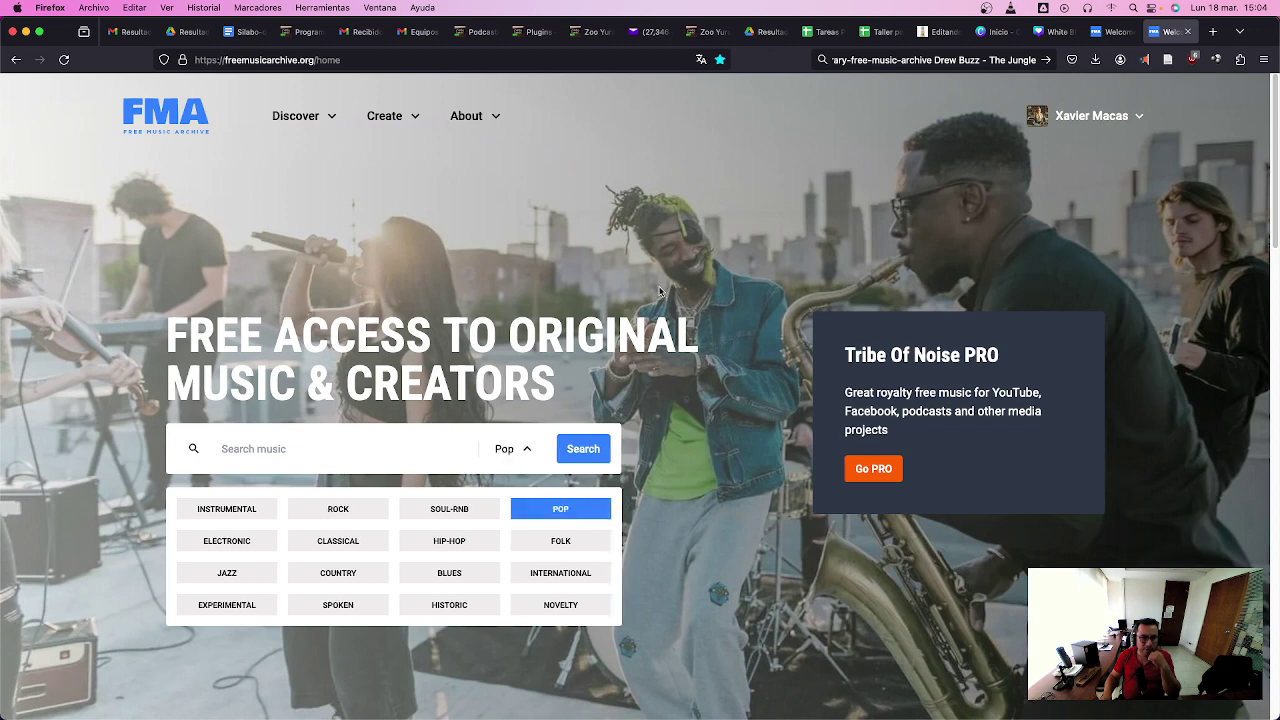
left_click(591, 452)
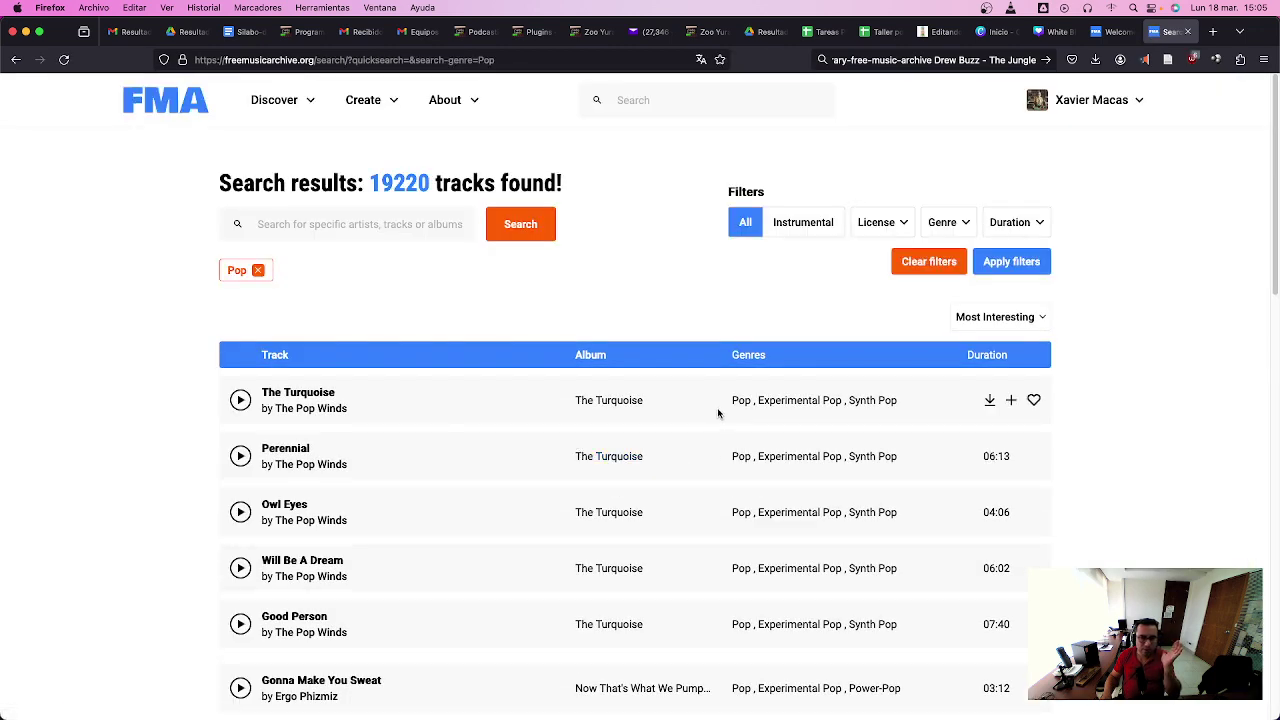
- Preview The Turquoise from 1:31 and Will Be A Dream from 2:09, then start Good Person
left_click(240, 401)
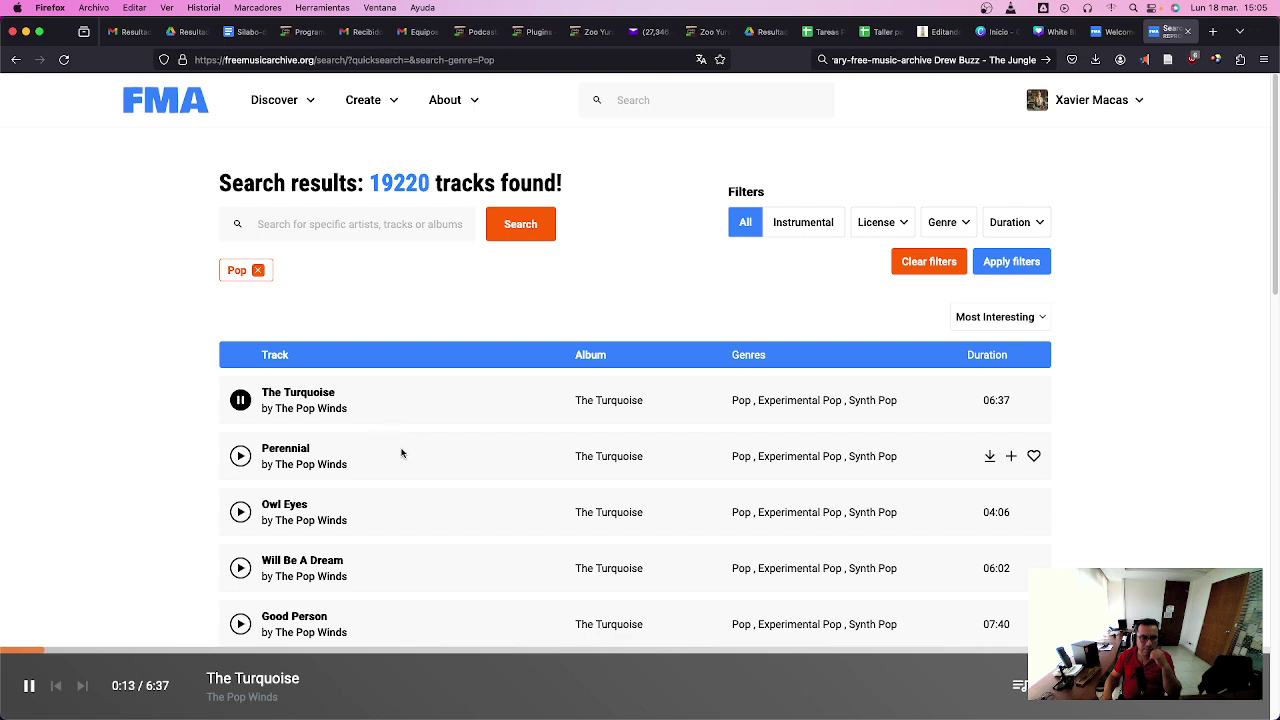
left_click(293, 652)
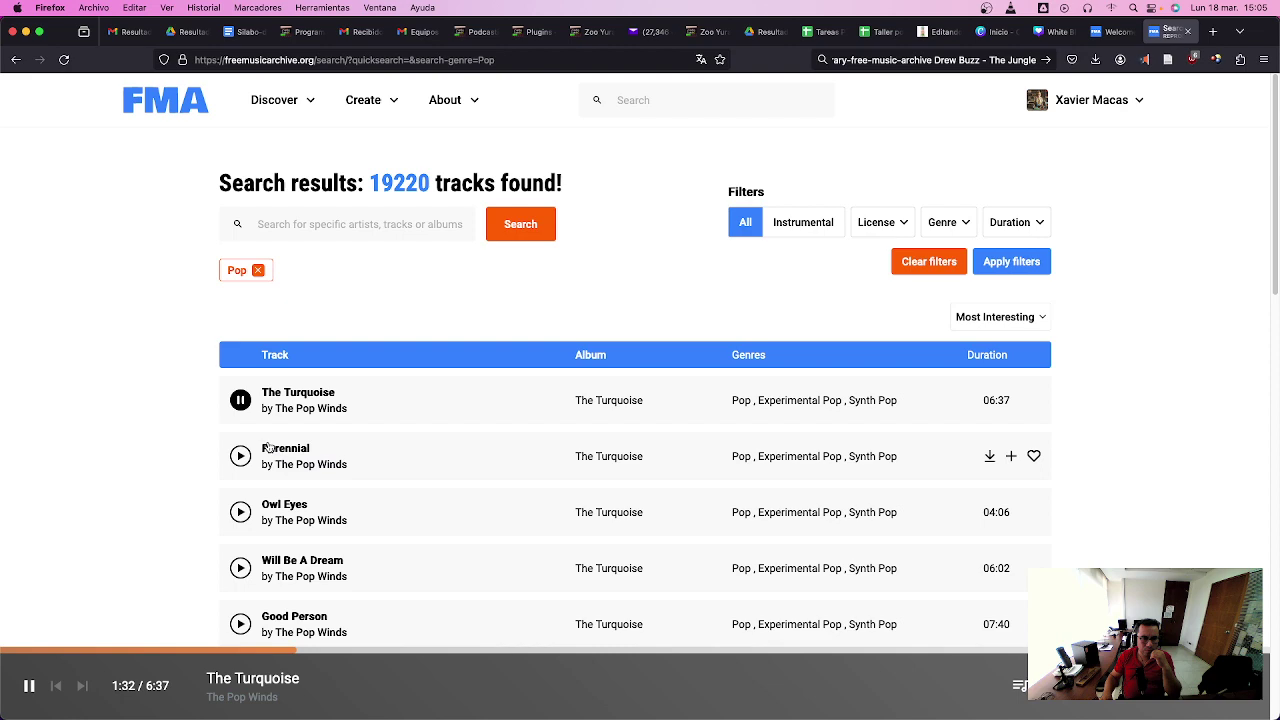
left_click(240, 402)
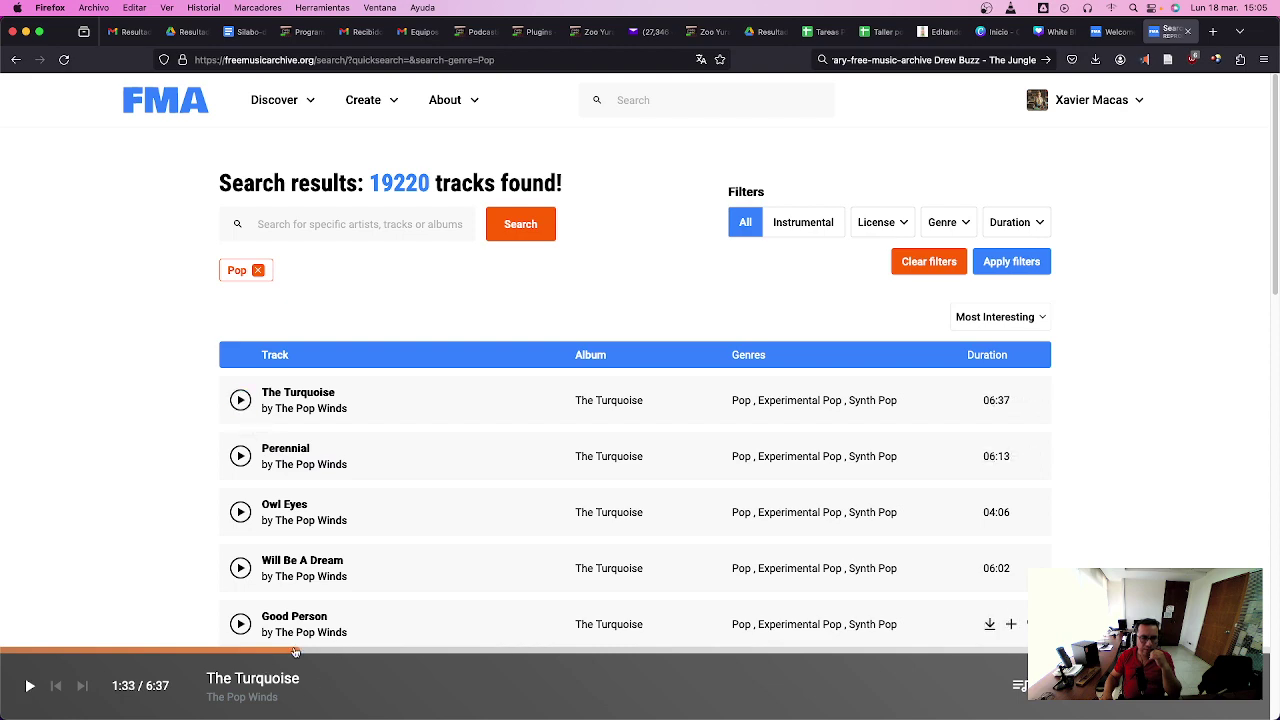
scroll(397, 543, "down", 3)
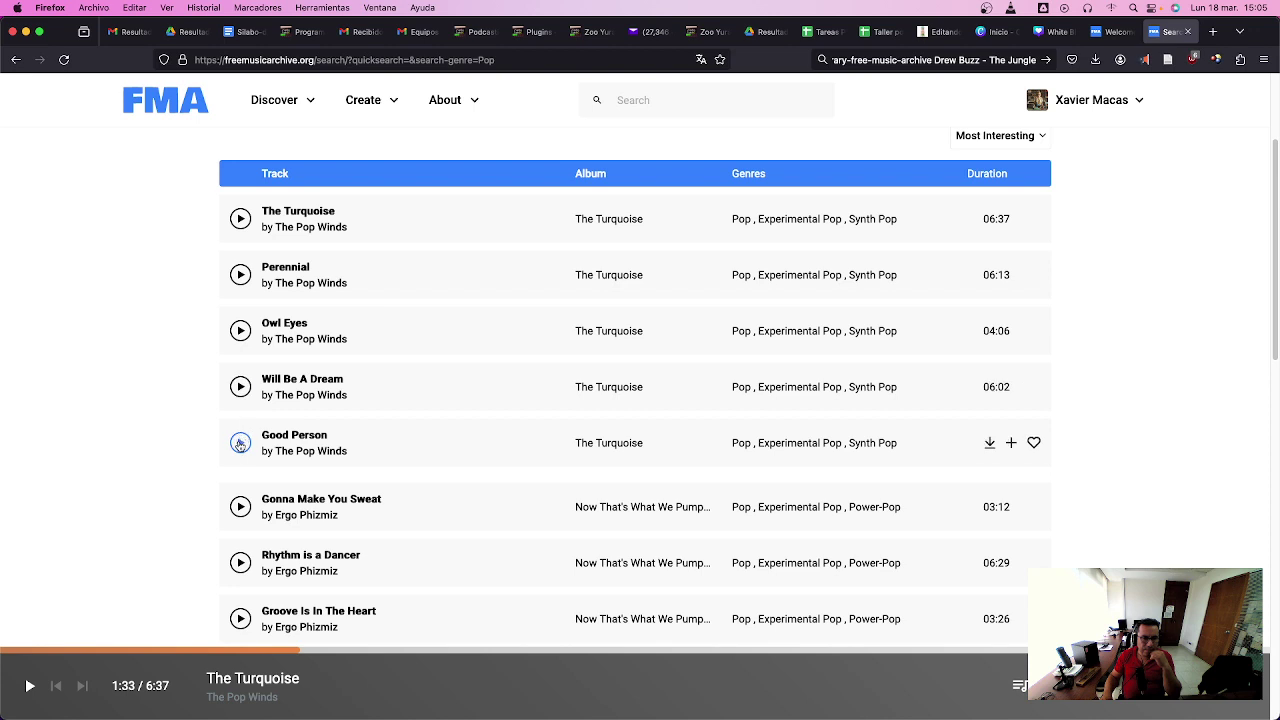
left_click(240, 388)
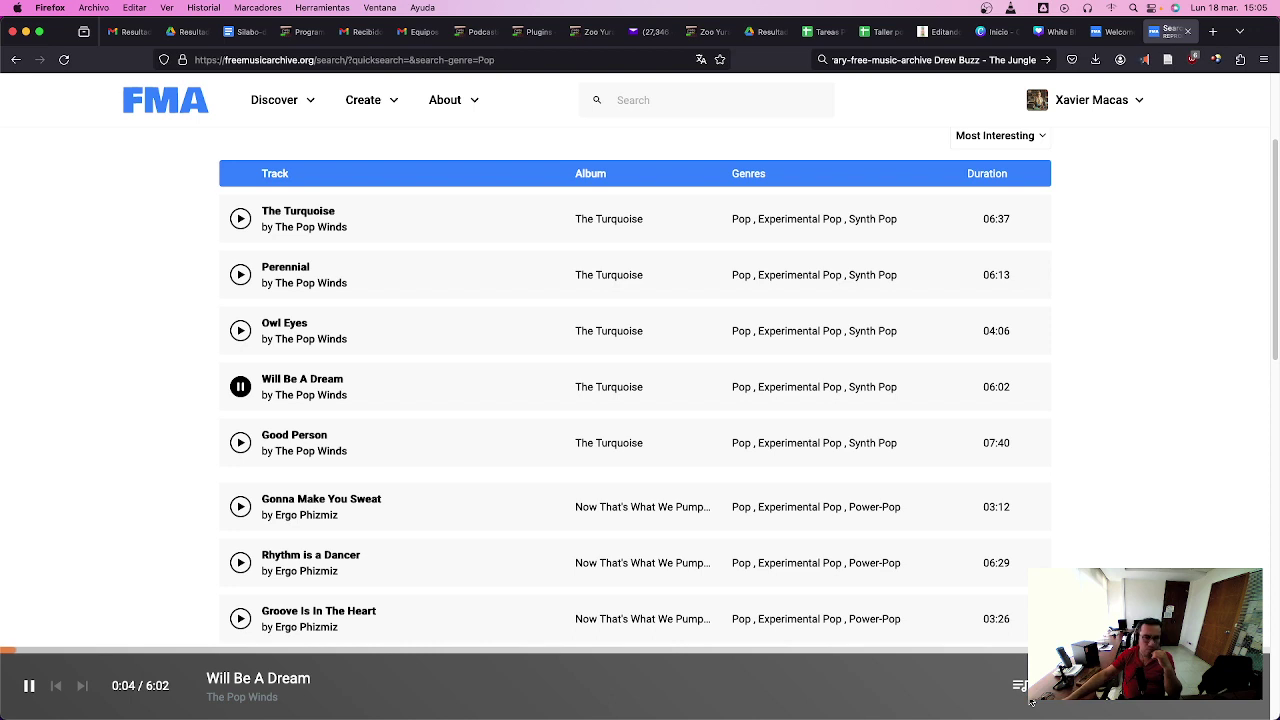
left_click(455, 652)
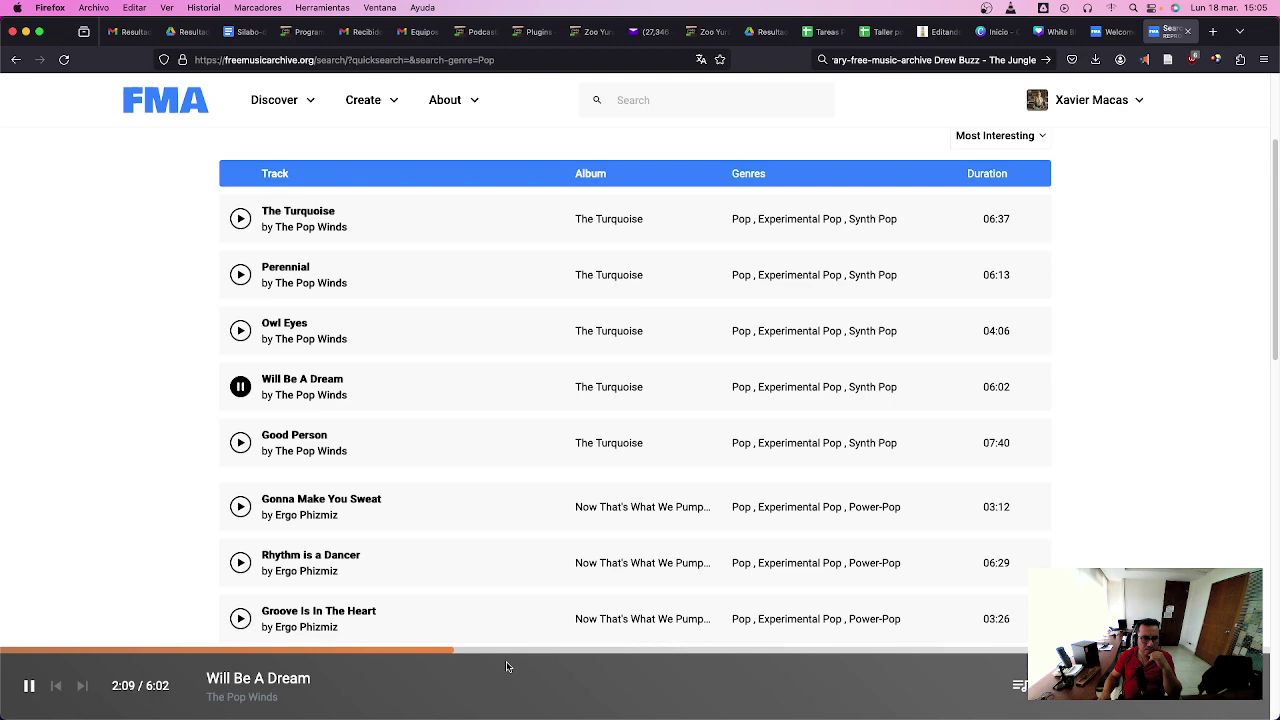
left_click(240, 445)
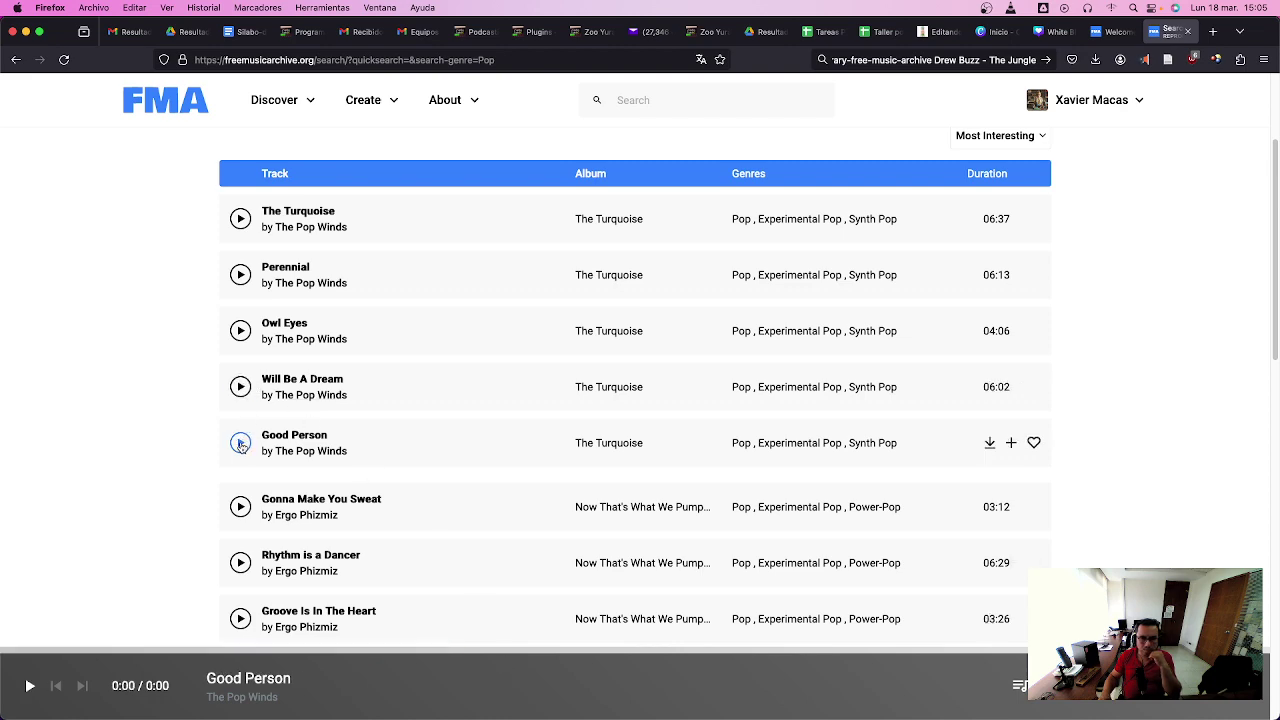
- Preview Rhythm is a Dancer from 1:04 and Groove Is In The Heart from 0:50, then play Blue (Da Ba Dee)
scroll(240, 440, "down", 4)
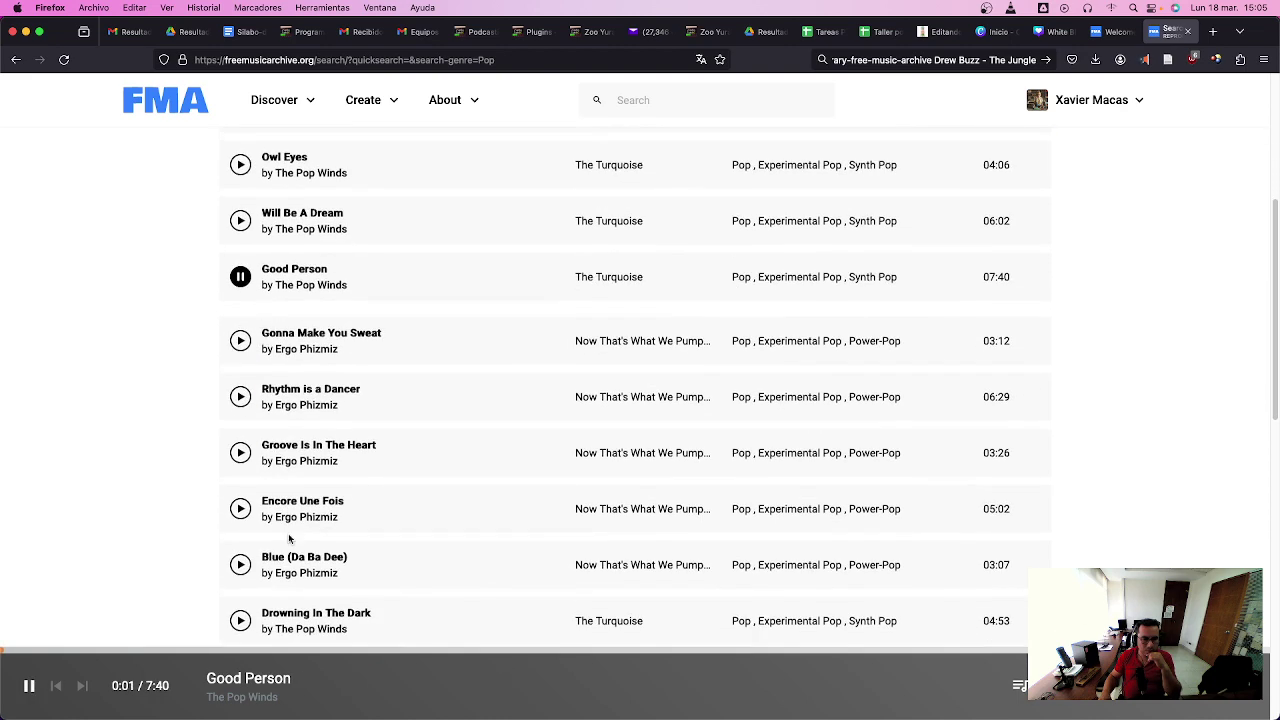
left_click(241, 388)
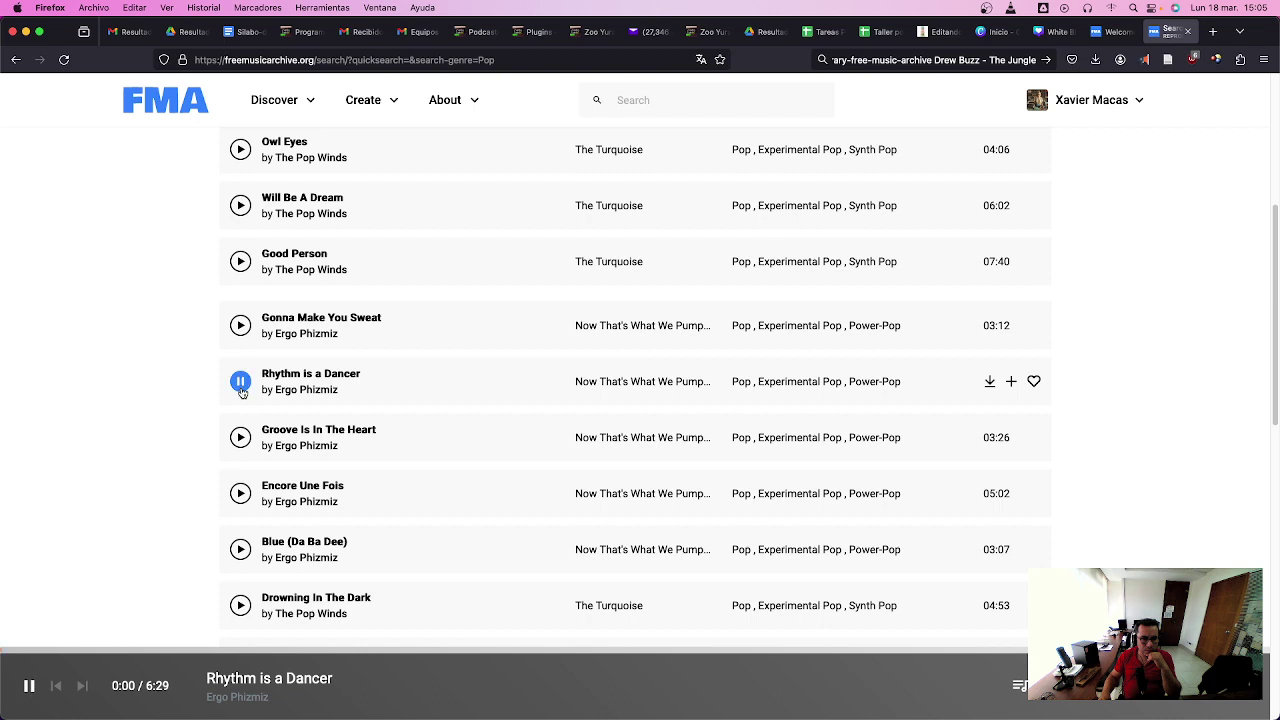
left_click(211, 655)
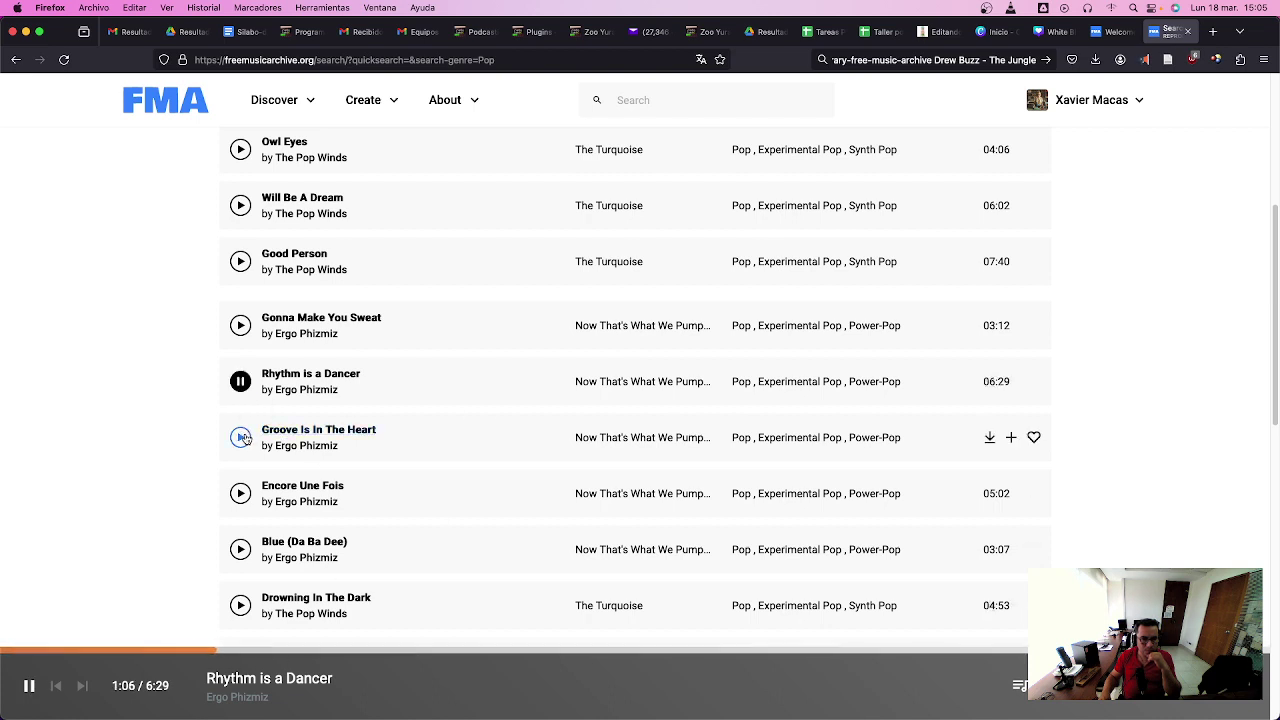
left_click(241, 437)
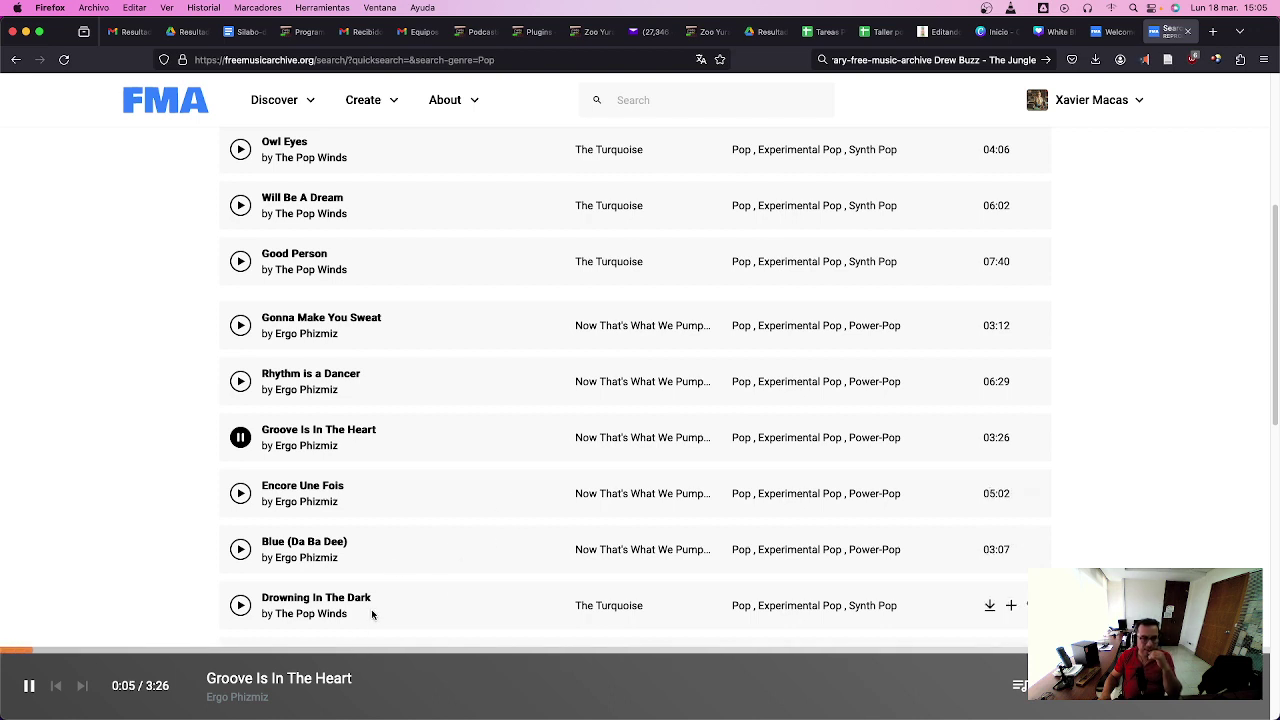
left_click(325, 652)
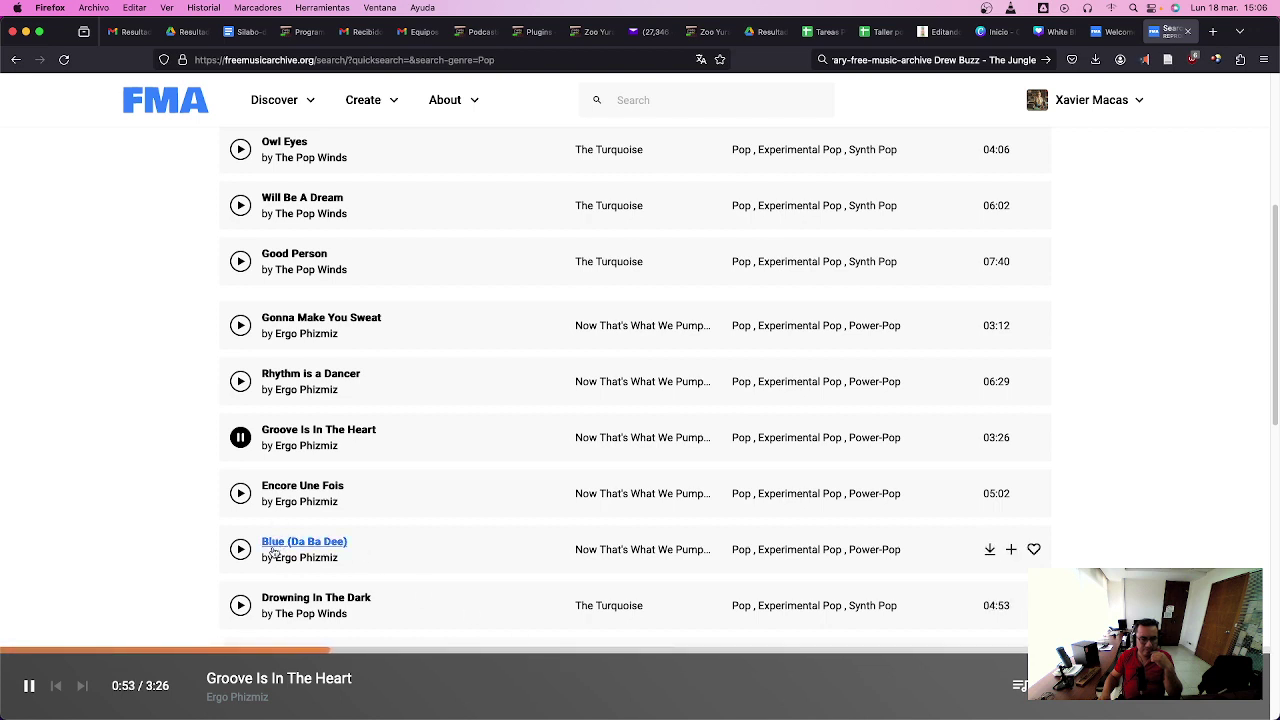
left_click(240, 550)
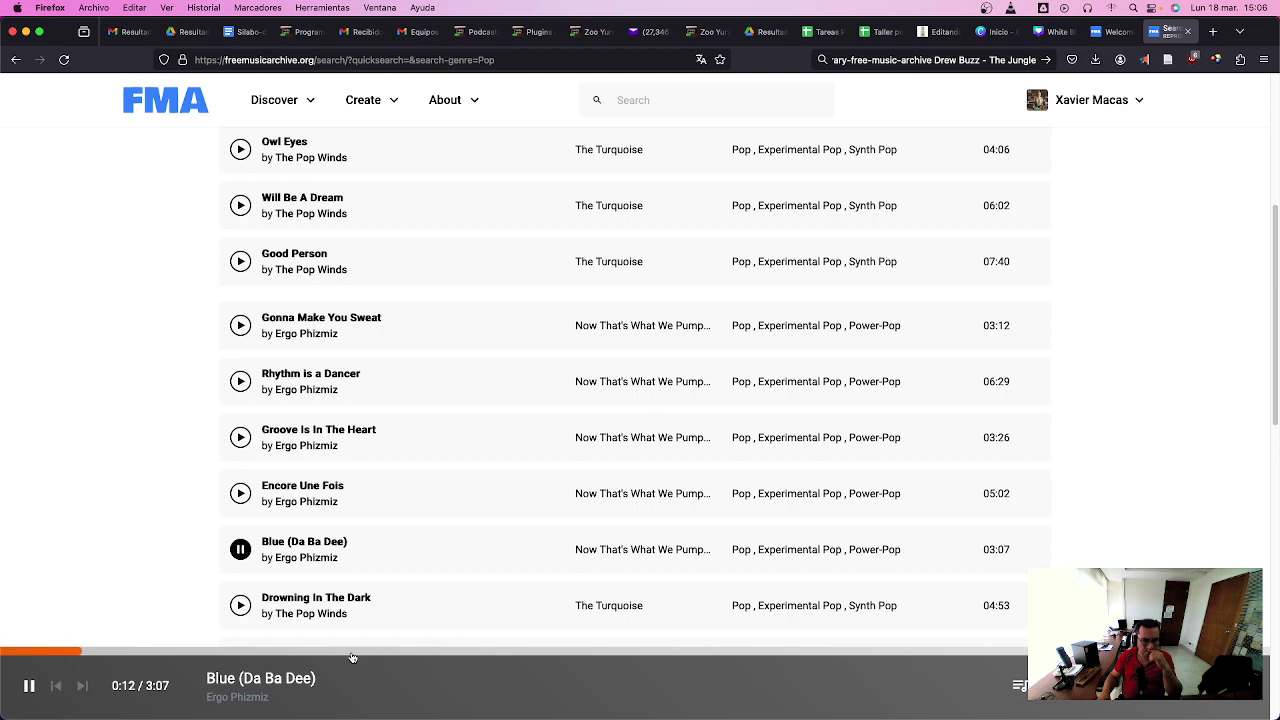
scroll(389, 614, "down", 5)
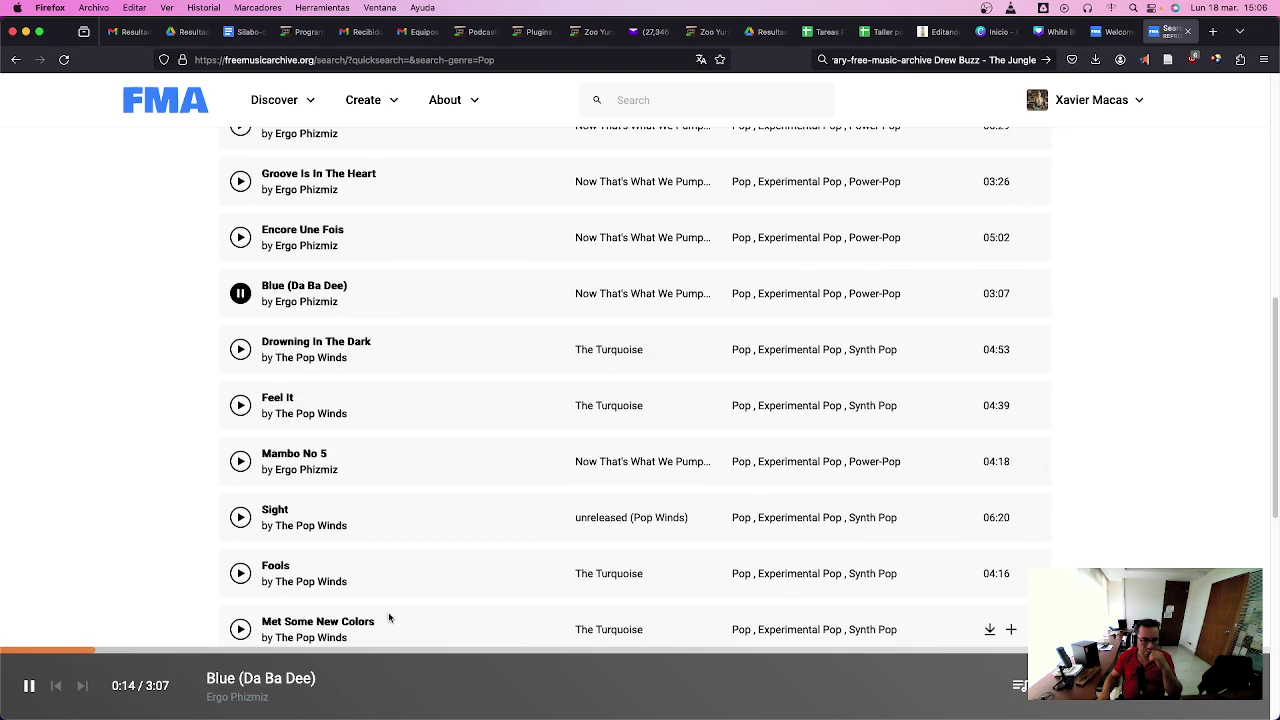
- Preview Mambo No 5 from 1:13 and Fools, then pause Fools and download it
left_click(241, 461)
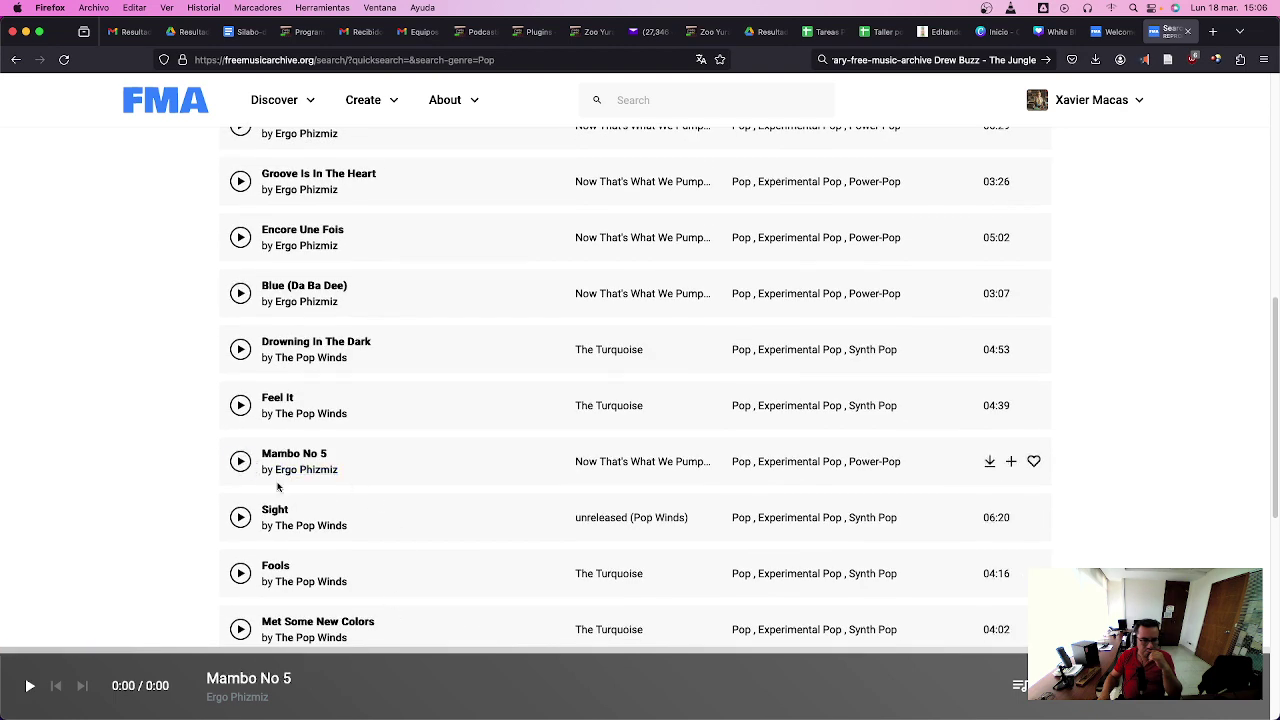
left_click(356, 652)
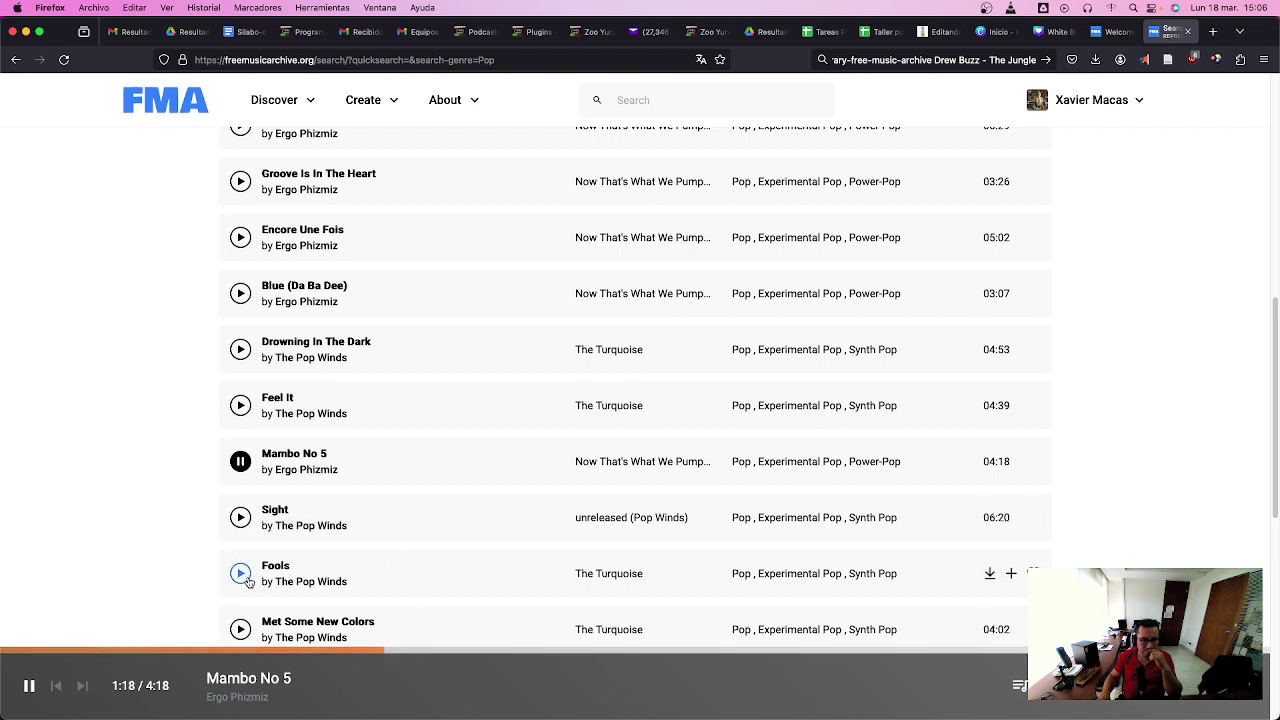
left_click(240, 573)
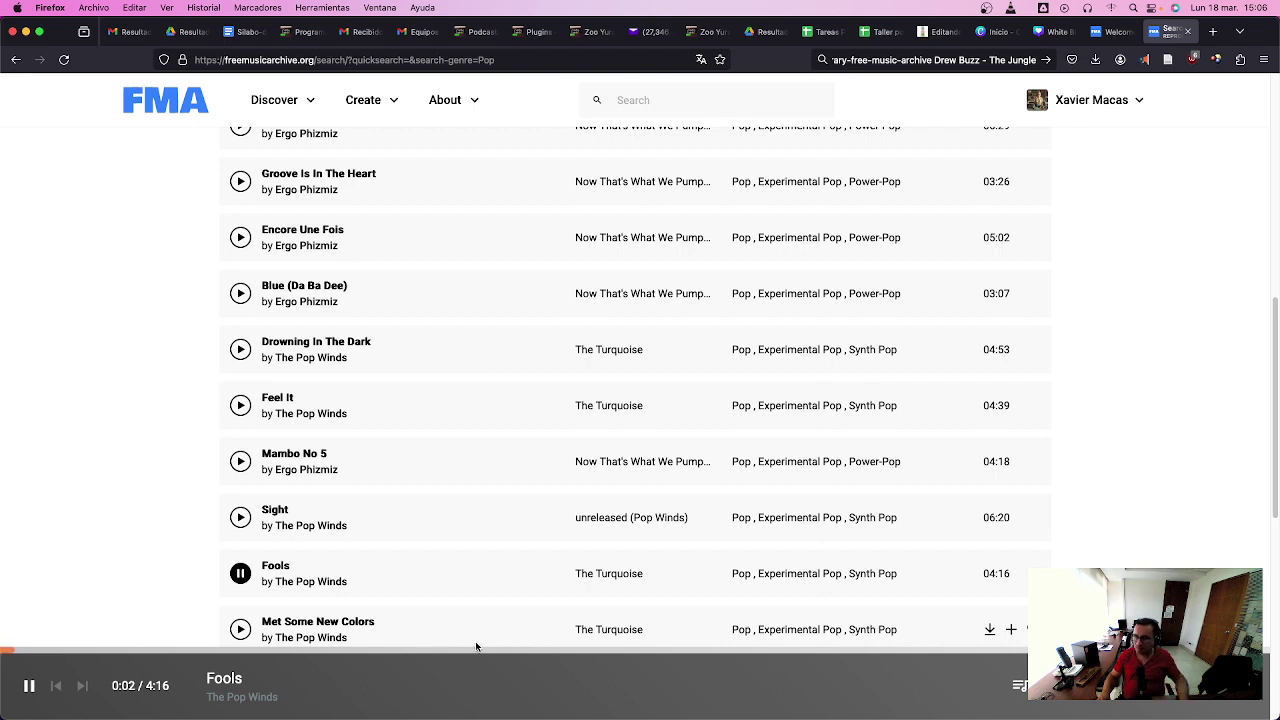
key("super+Tab")
key("super+Tab")
key("super+Tab")
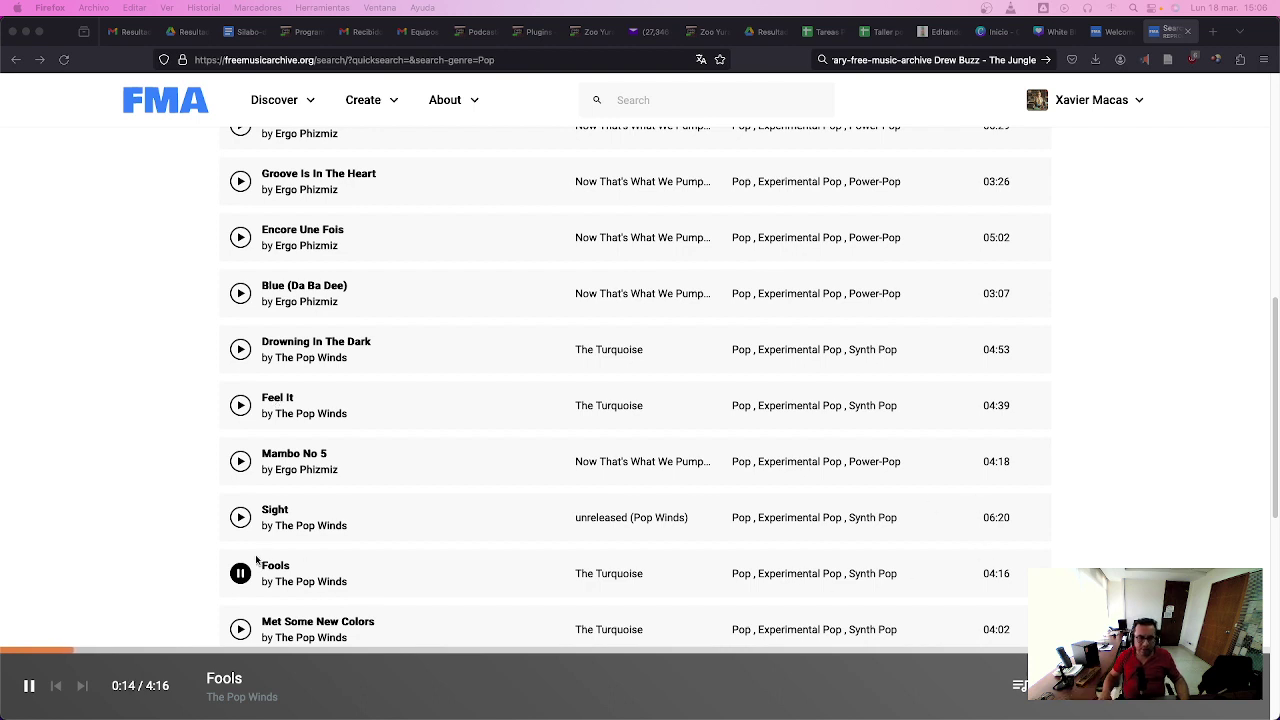
left_click(240, 573)
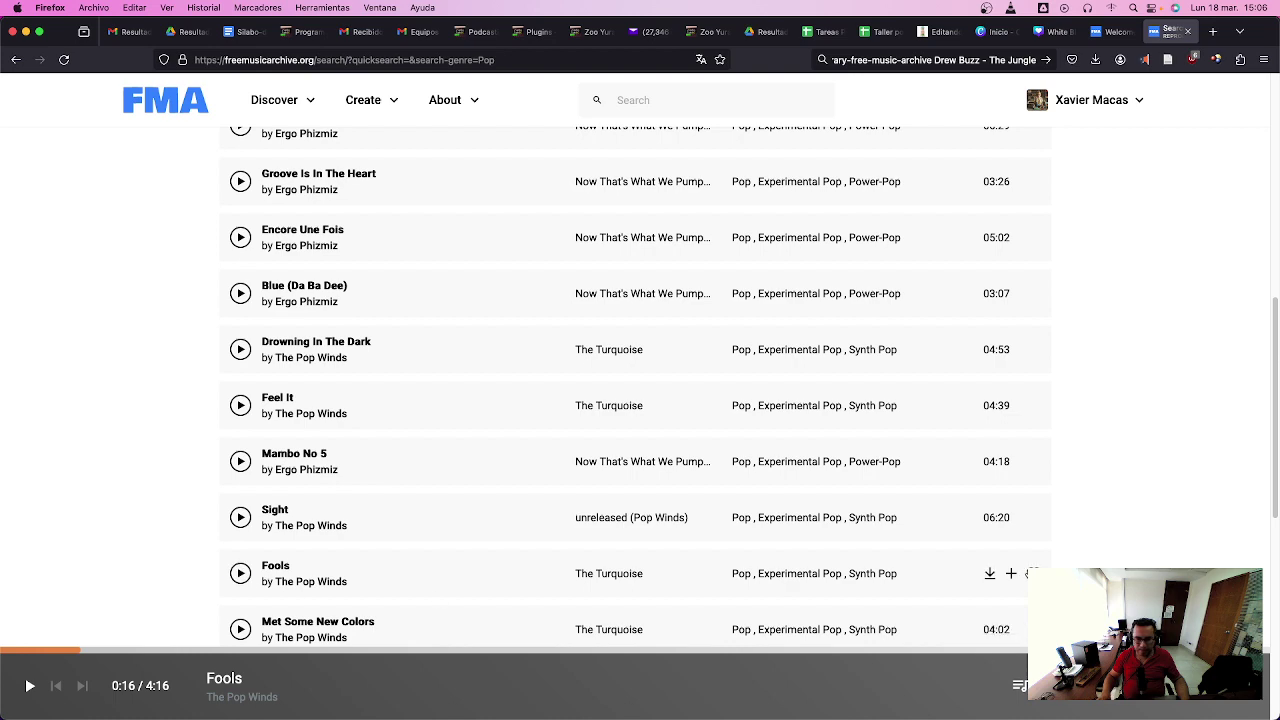
left_click(990, 577)
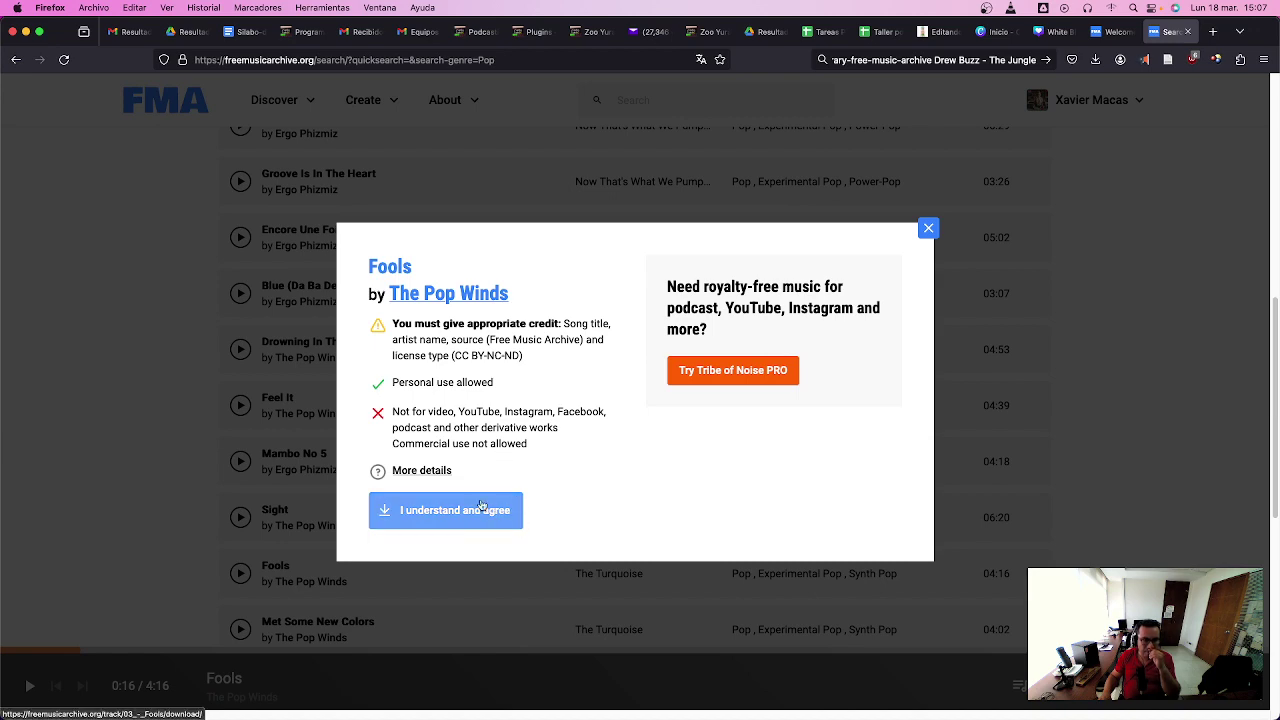
- Read through the CC BY-NC-ND 2.5 Canada deed for Fools, then return to its download dialog
left_click(421, 471)
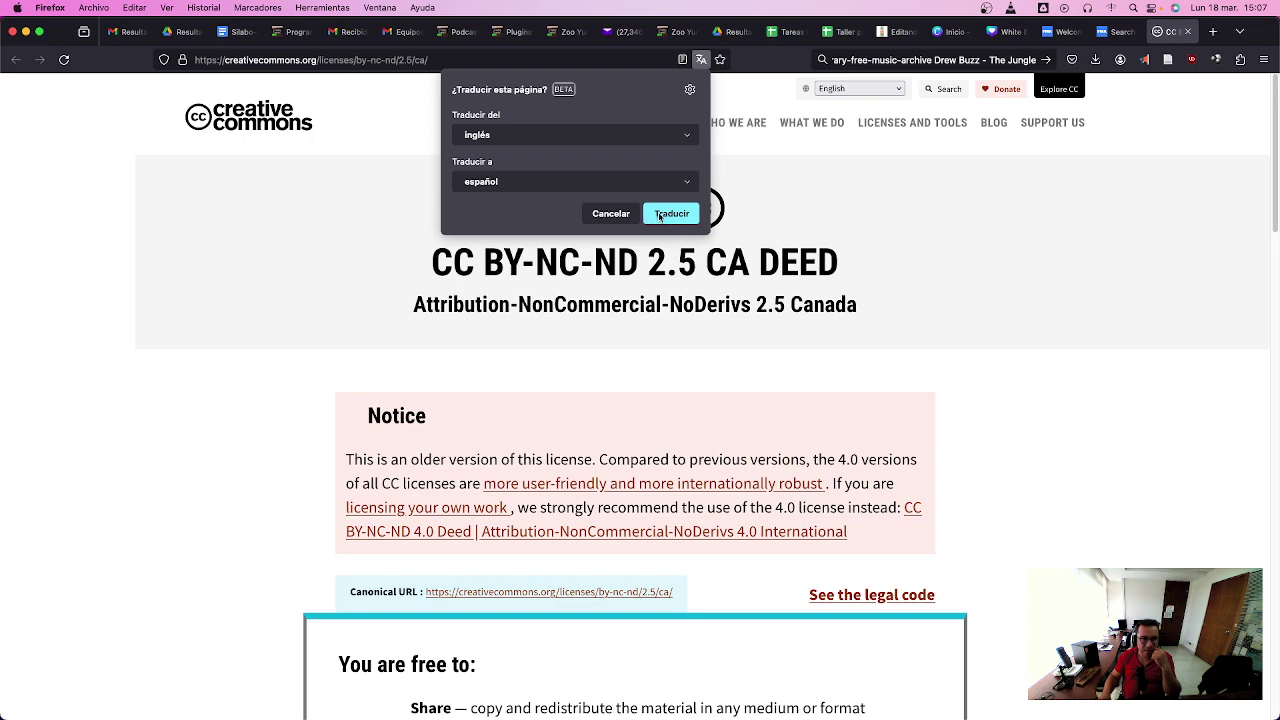
left_click(609, 214)
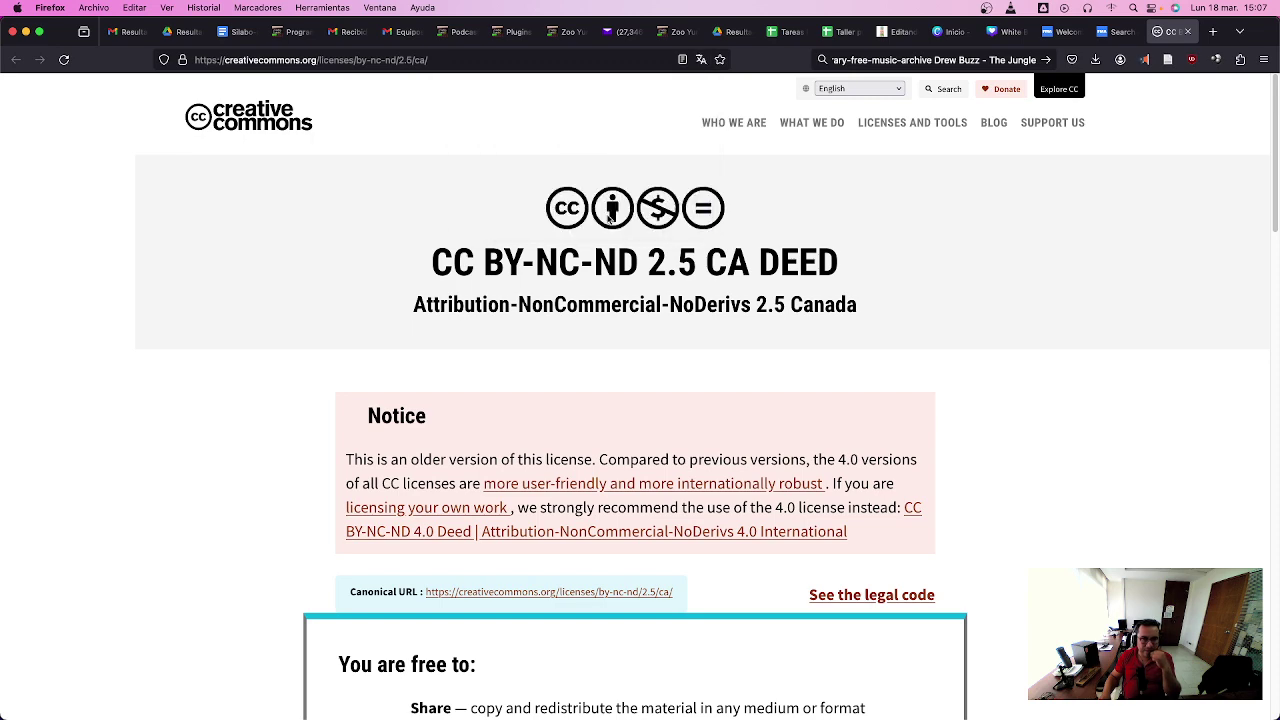
scroll(1086, 494, "down", 5)
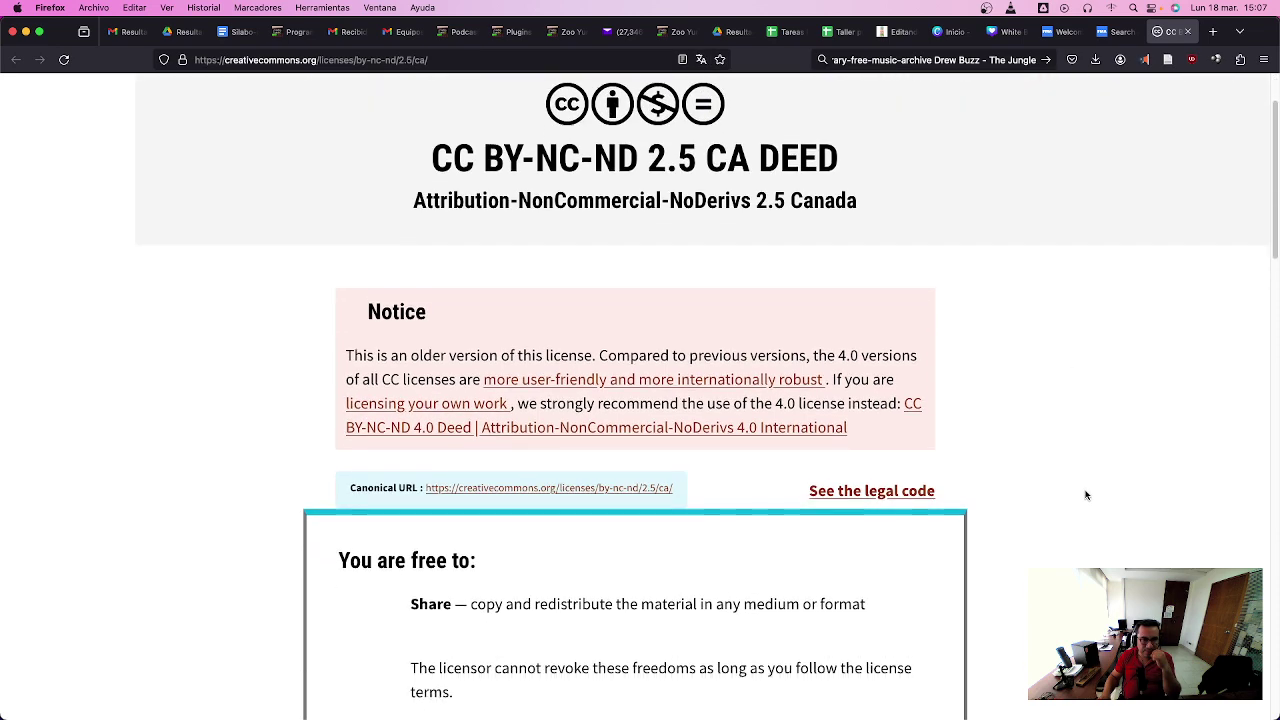
scroll(1086, 494, "down", 3)
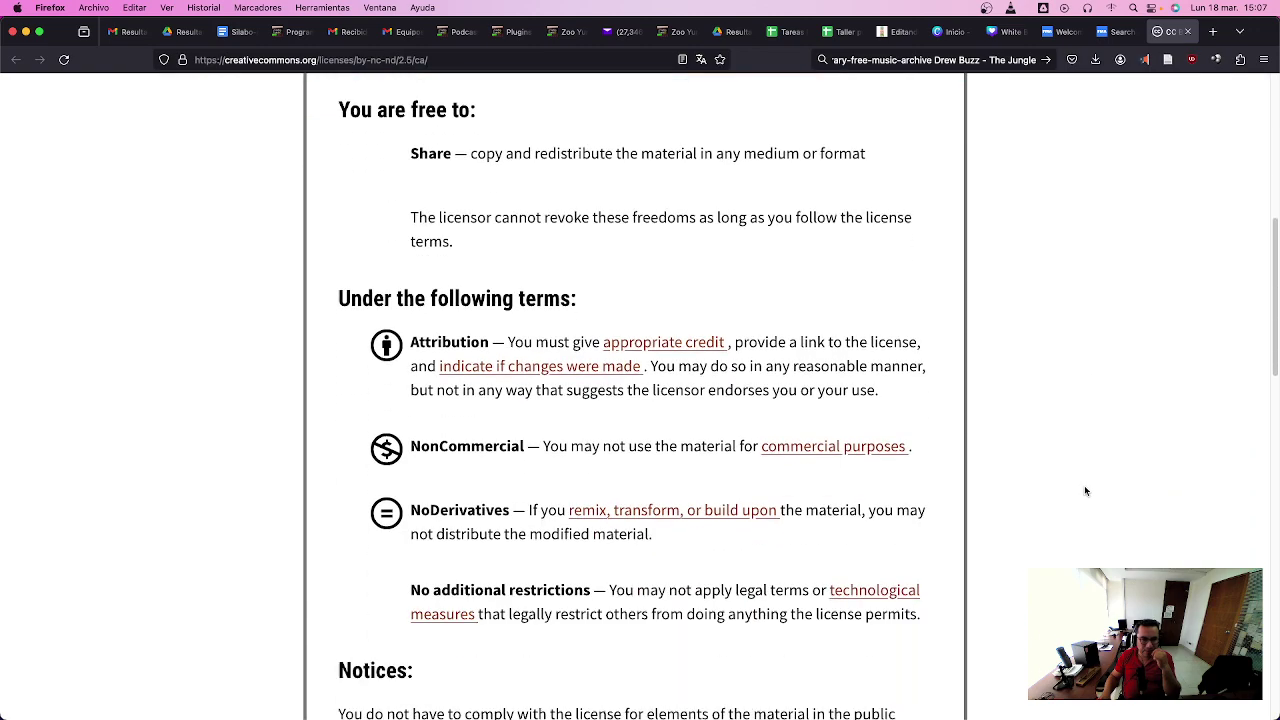
scroll(1086, 490, "down", 8)
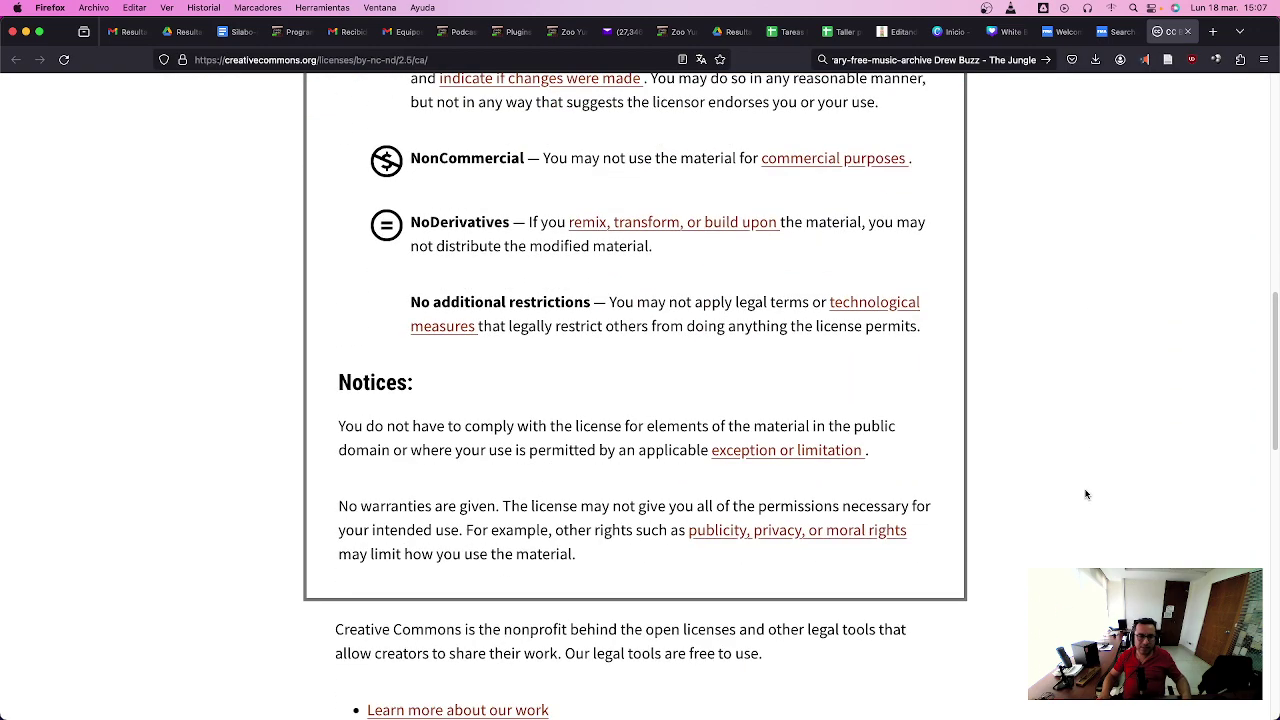
scroll(1086, 494, "down", 5)
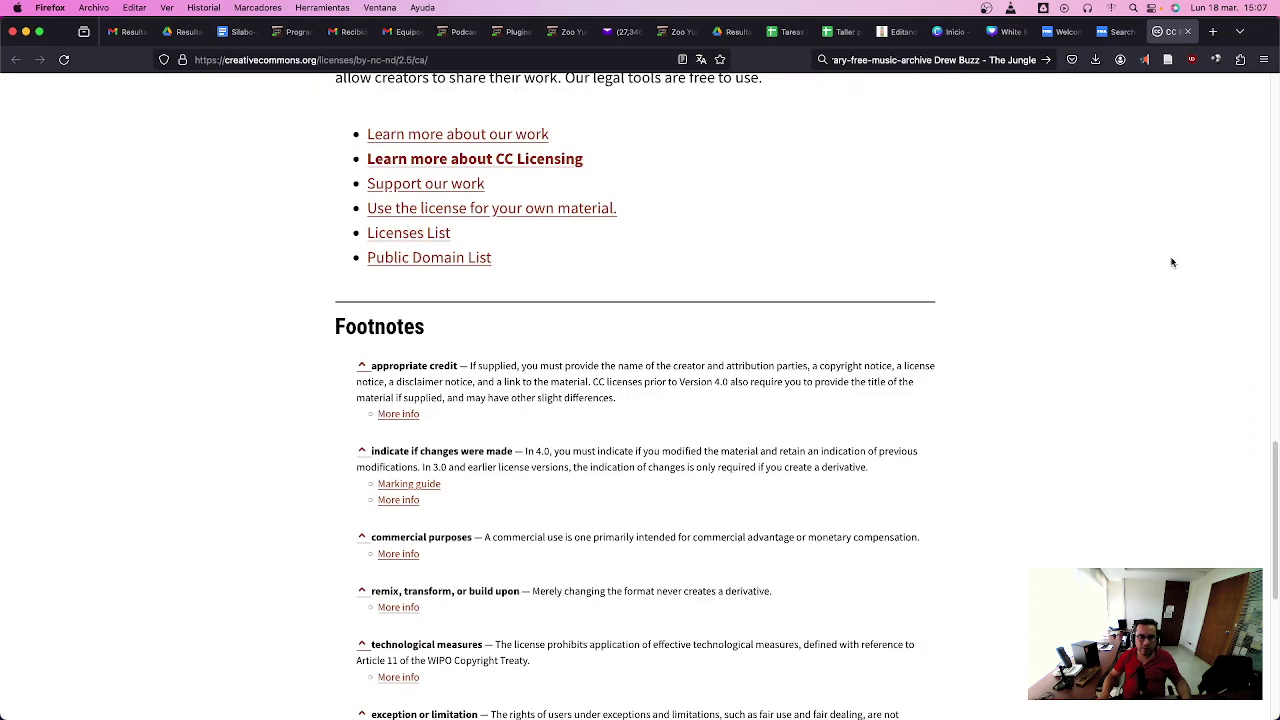
left_click(1118, 32)
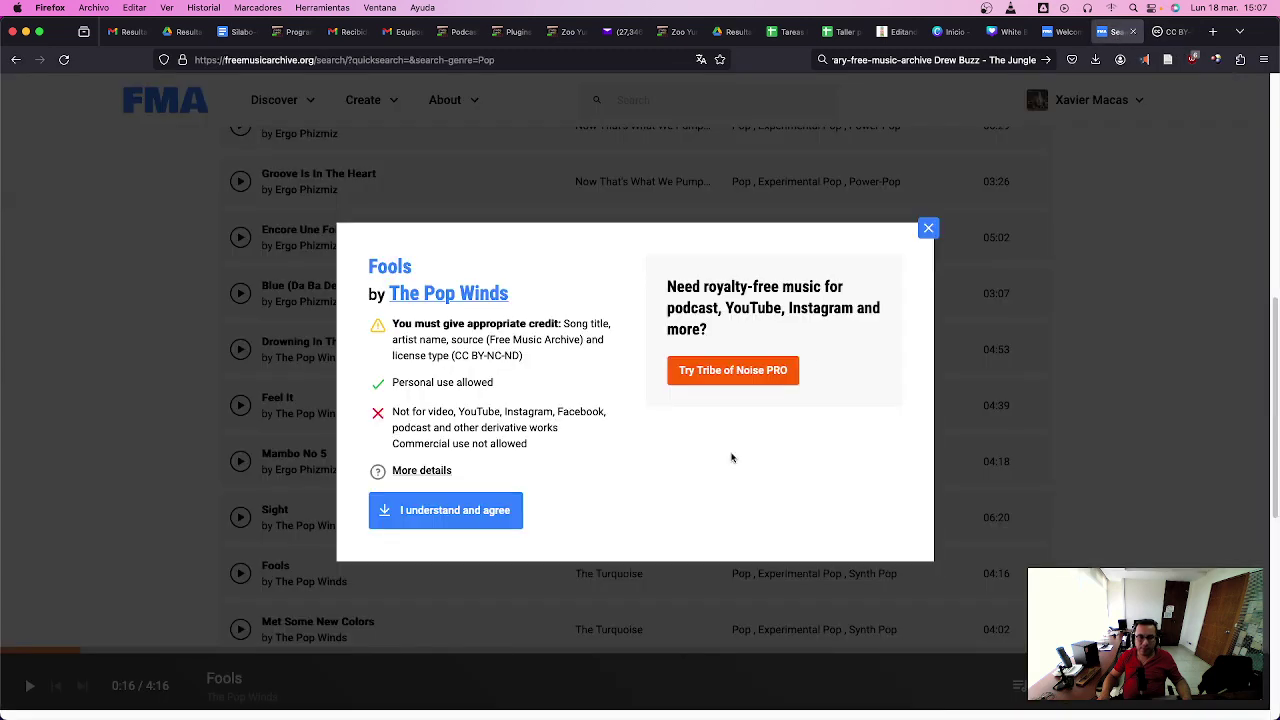
- Accept the terms to download The Pop Winds - Fools.mp3 and show it in Finder
left_click(502, 518)
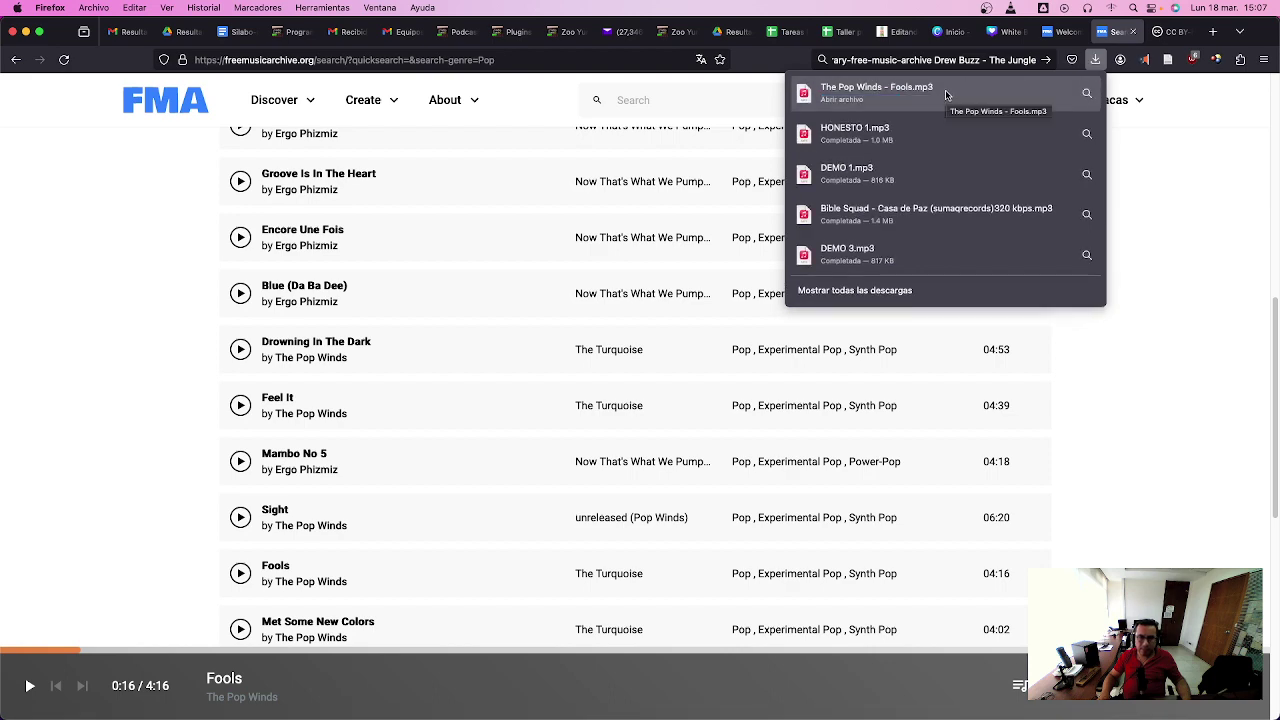
right_click(948, 90)
left_click(1000, 114)
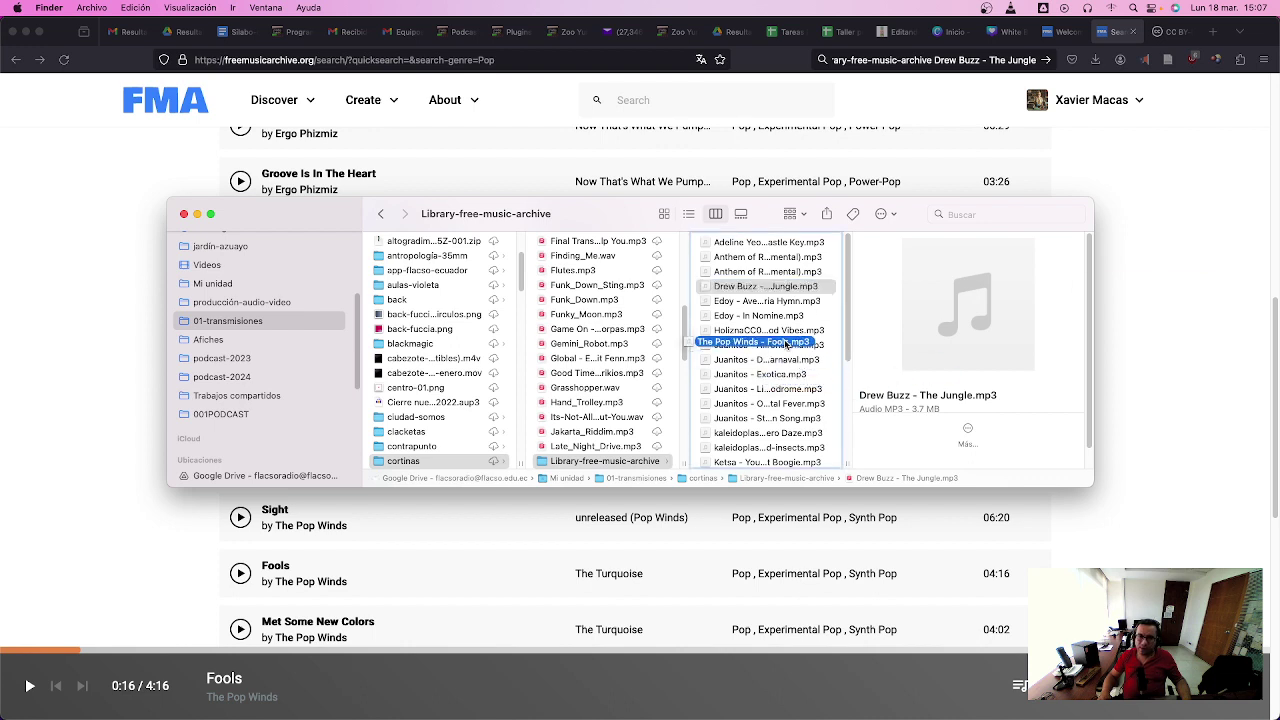
- Drag The Pop Winds - Fools.mp3 from Finder into Audacity as a stereo track below the voice
scroll(766, 306, "down", 5)
left_click(799, 455)
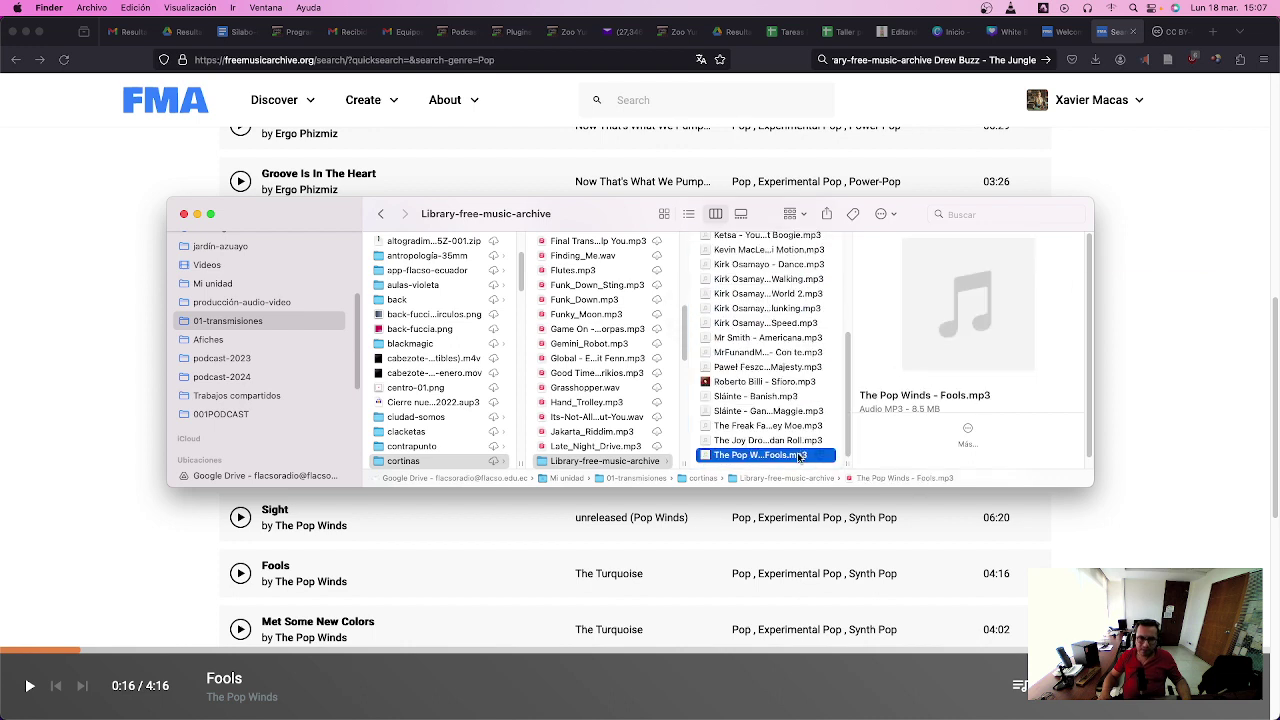
key("cmd+Tab")
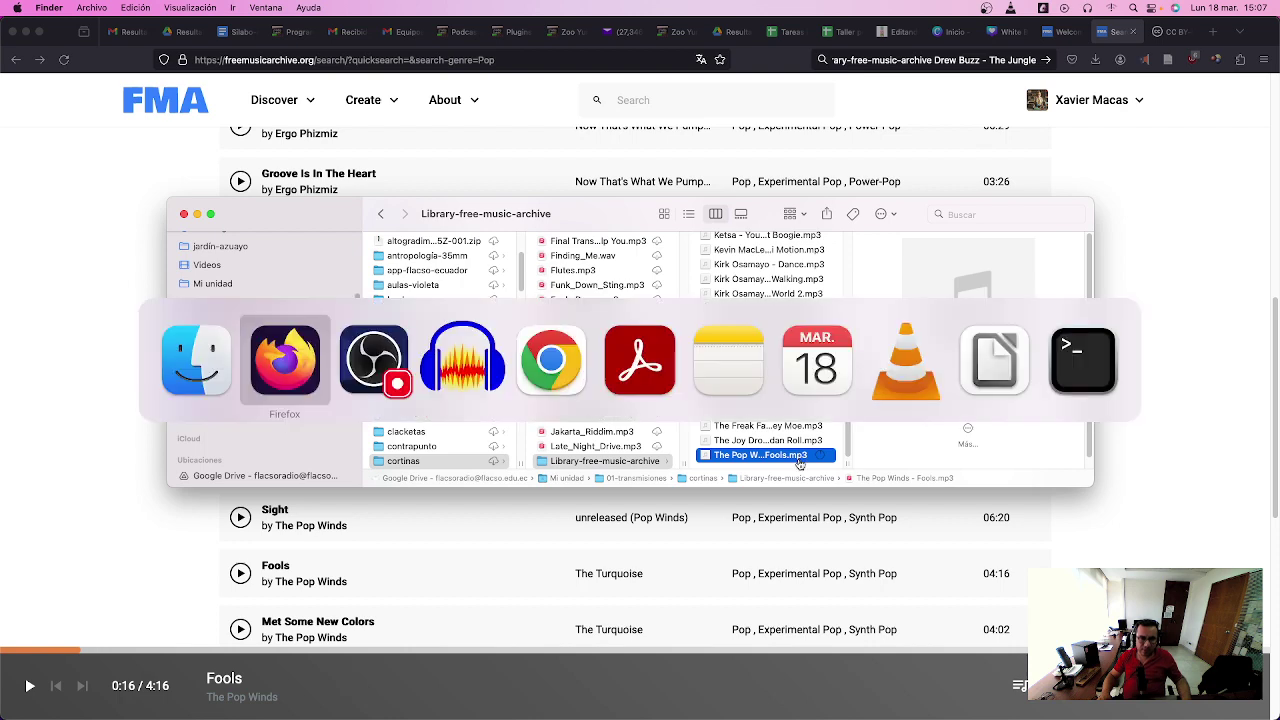
key("super+Tab")
key("super+Tab")
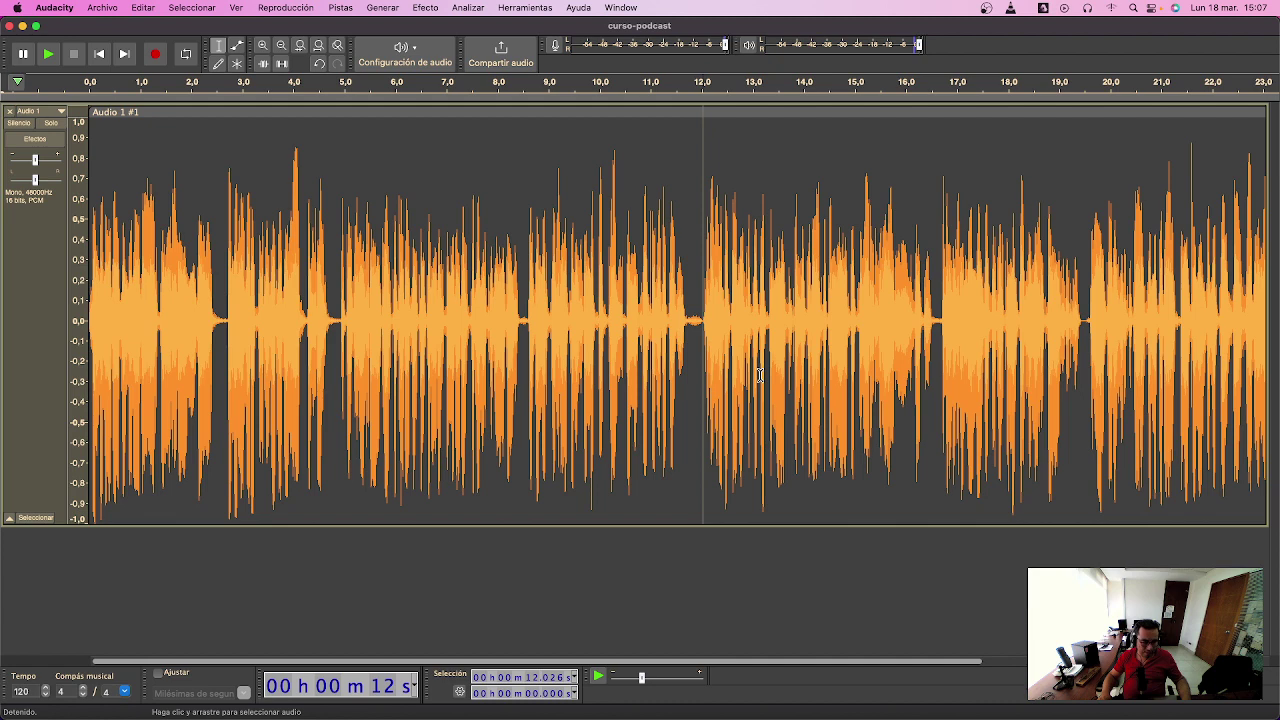
key("super+3")
key("super+3")
key("super+Tab")
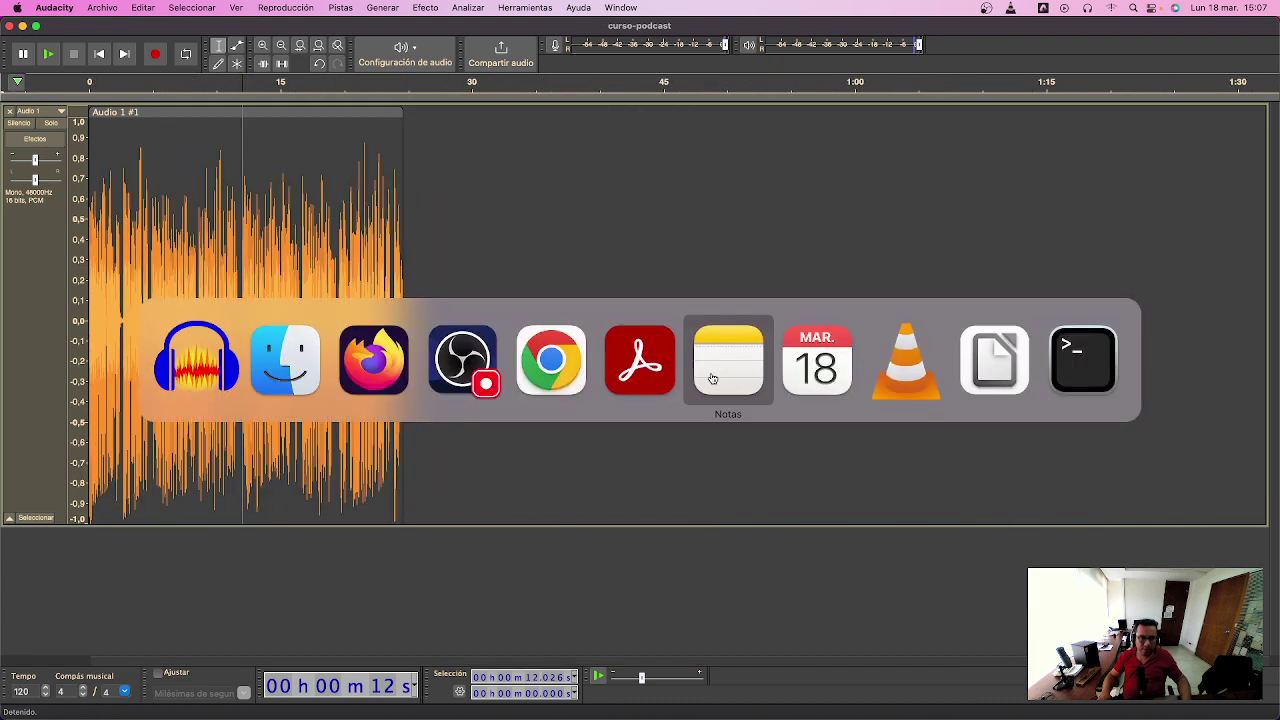
key("super+Tab")
key("super+Tab")
key("super+Tab")
key("super+Tab")
key("super+Tab")
key("super+Tab")
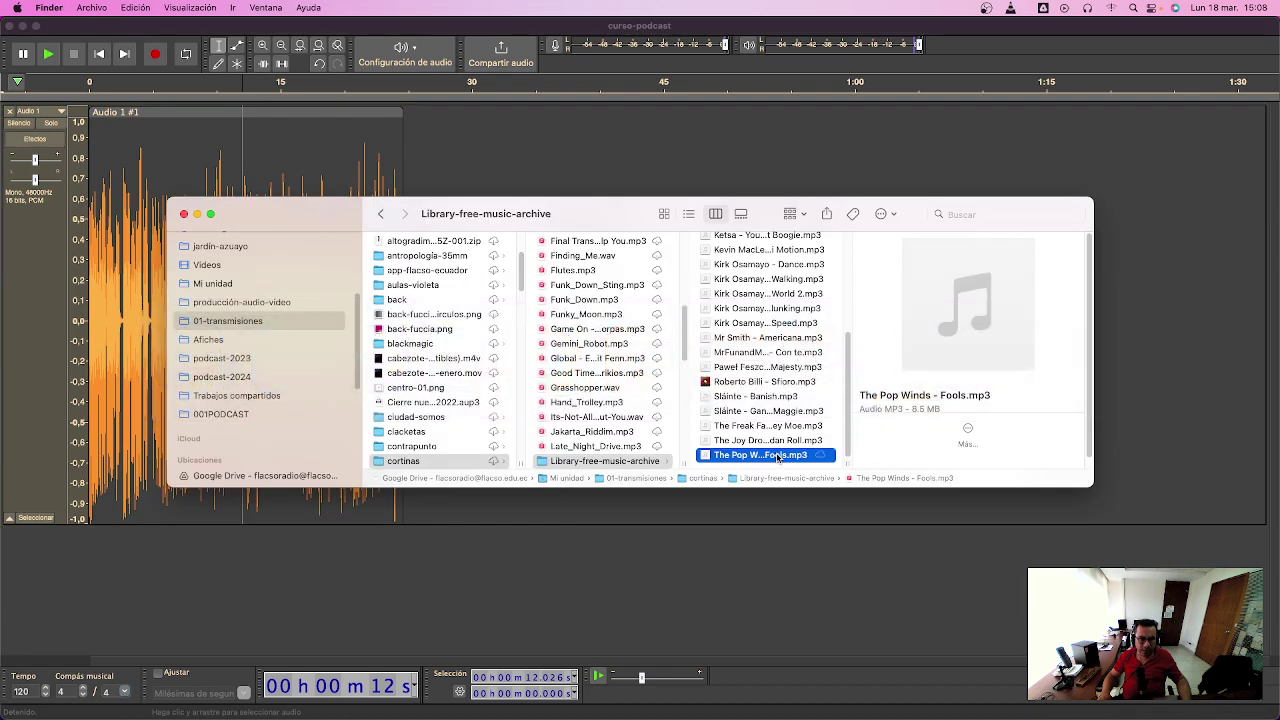
left_click_drag(778, 457, 686, 621)
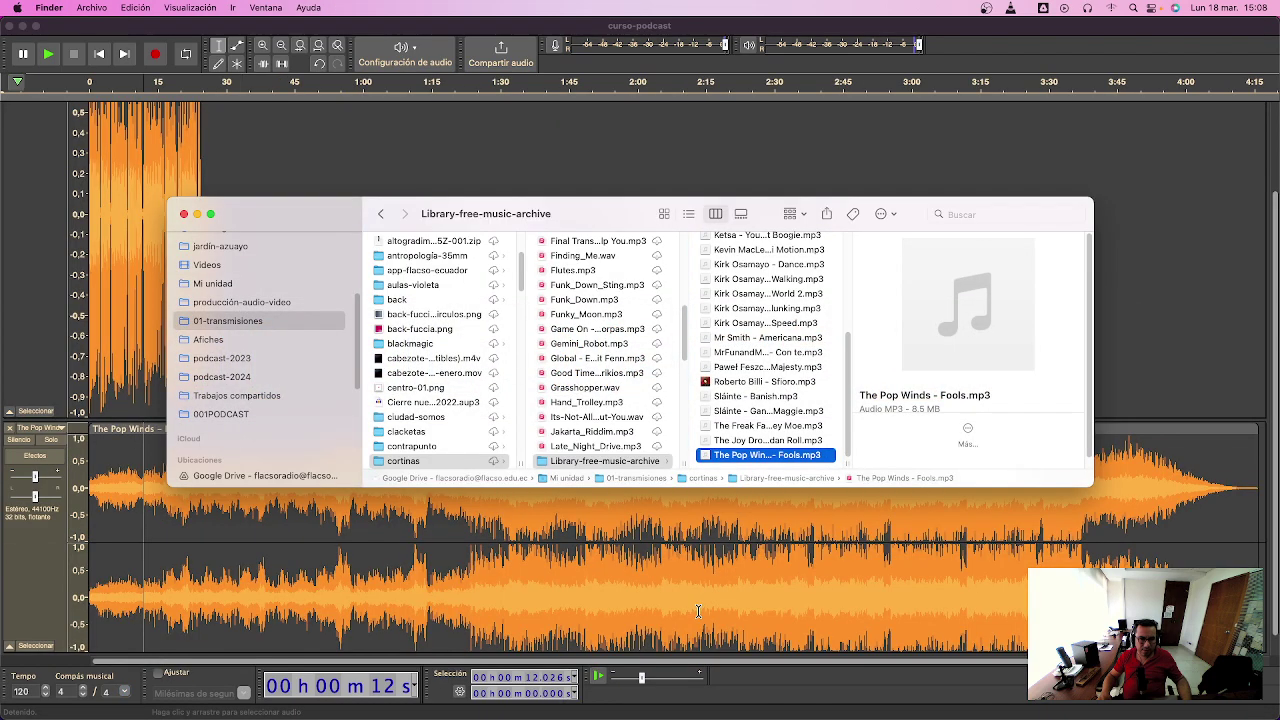
left_click(289, 126)
- Shrink the voice track's height and move the voice clip a few seconds later
scroll(260, 280, "up", 3)
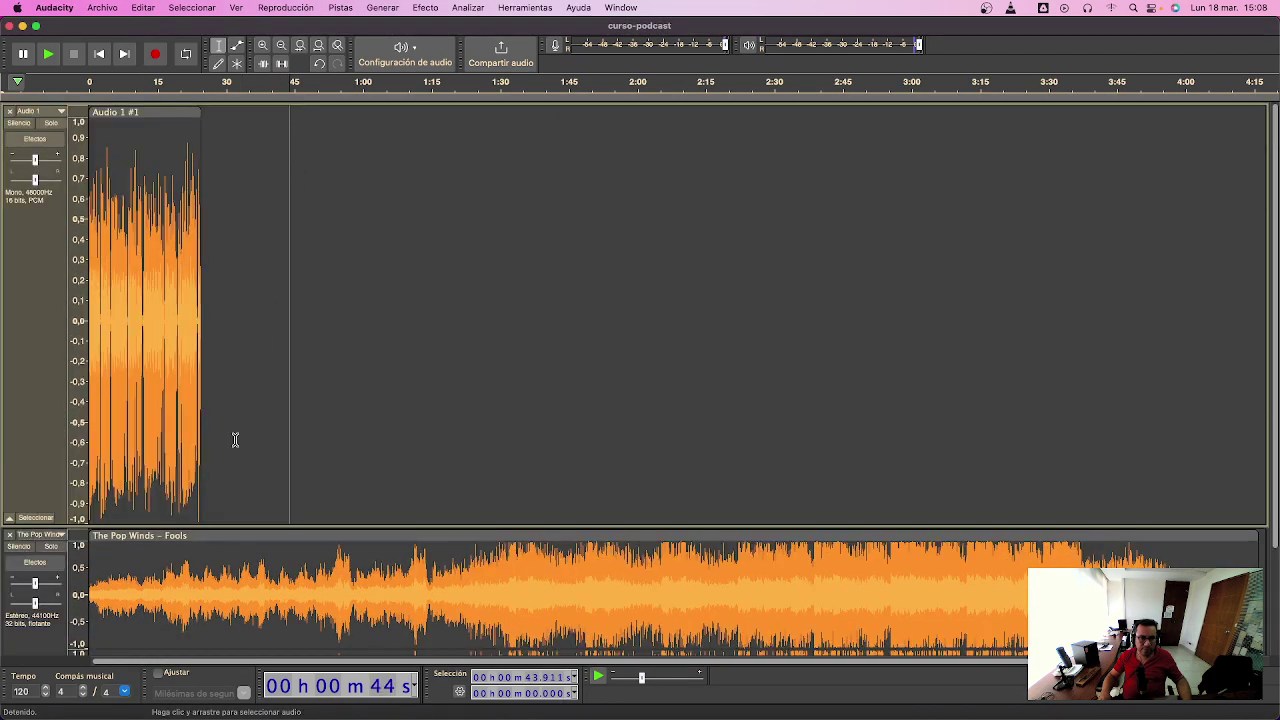
left_click_drag(275, 527, 274, 351)
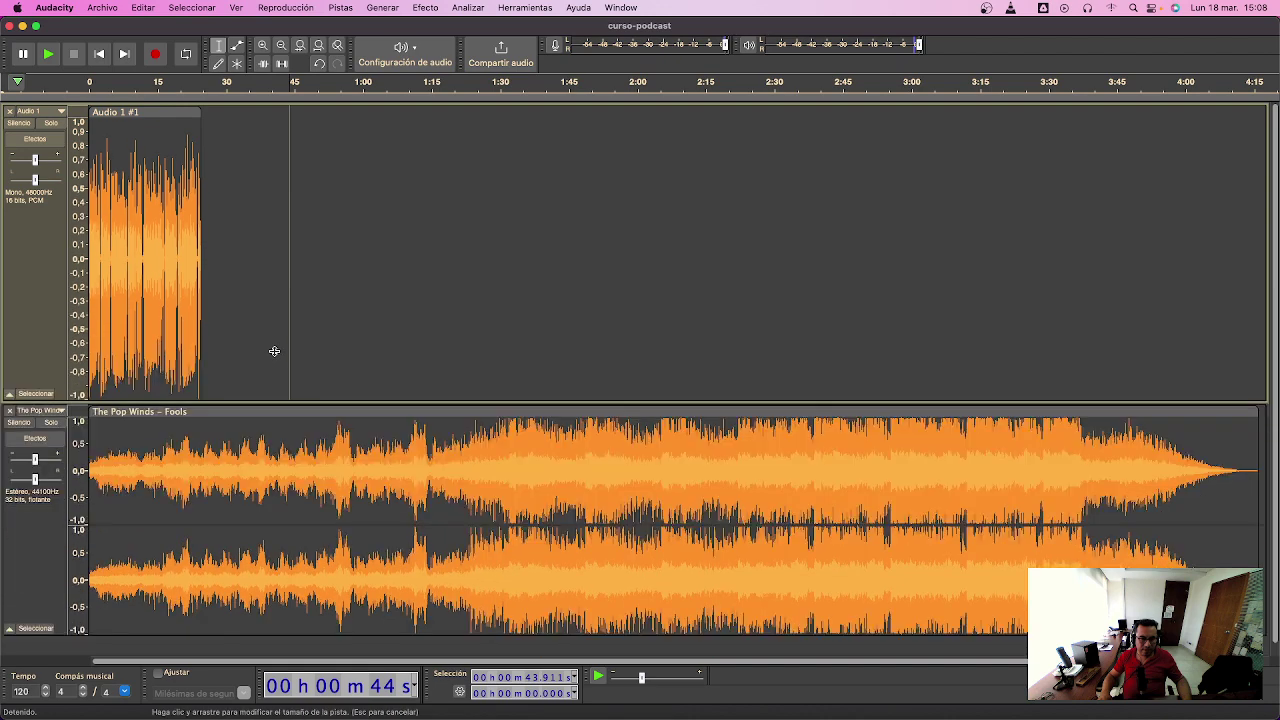
left_click_drag(165, 112, 202, 112)
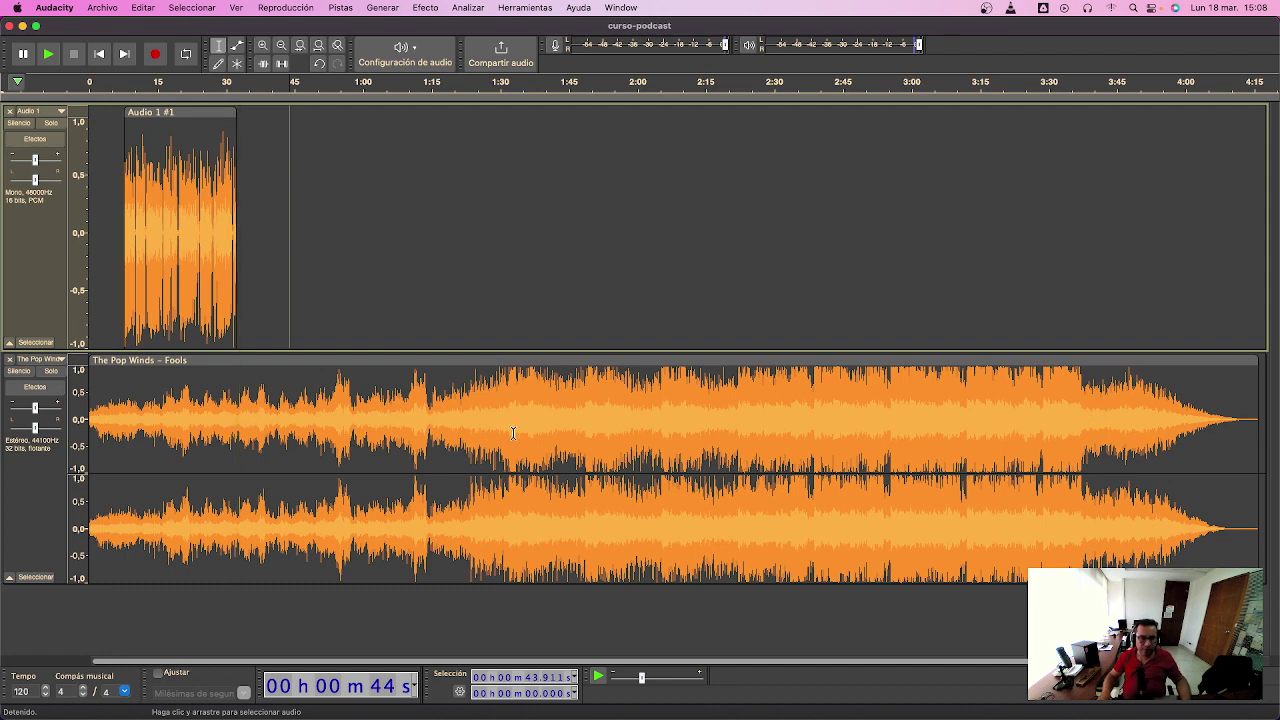
- Split the music near 2:00 and trim it into a ~20 s intro and closing section
left_click(671, 420)
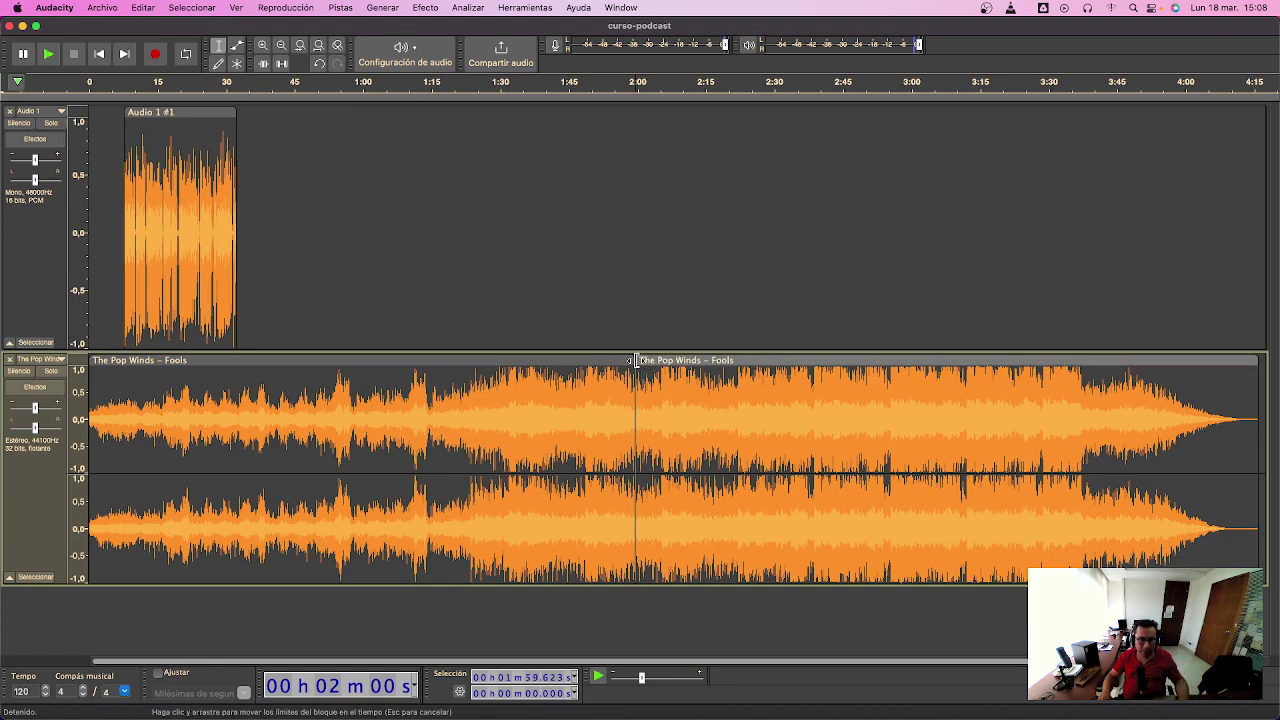
left_click_drag(630, 361, 181, 361)
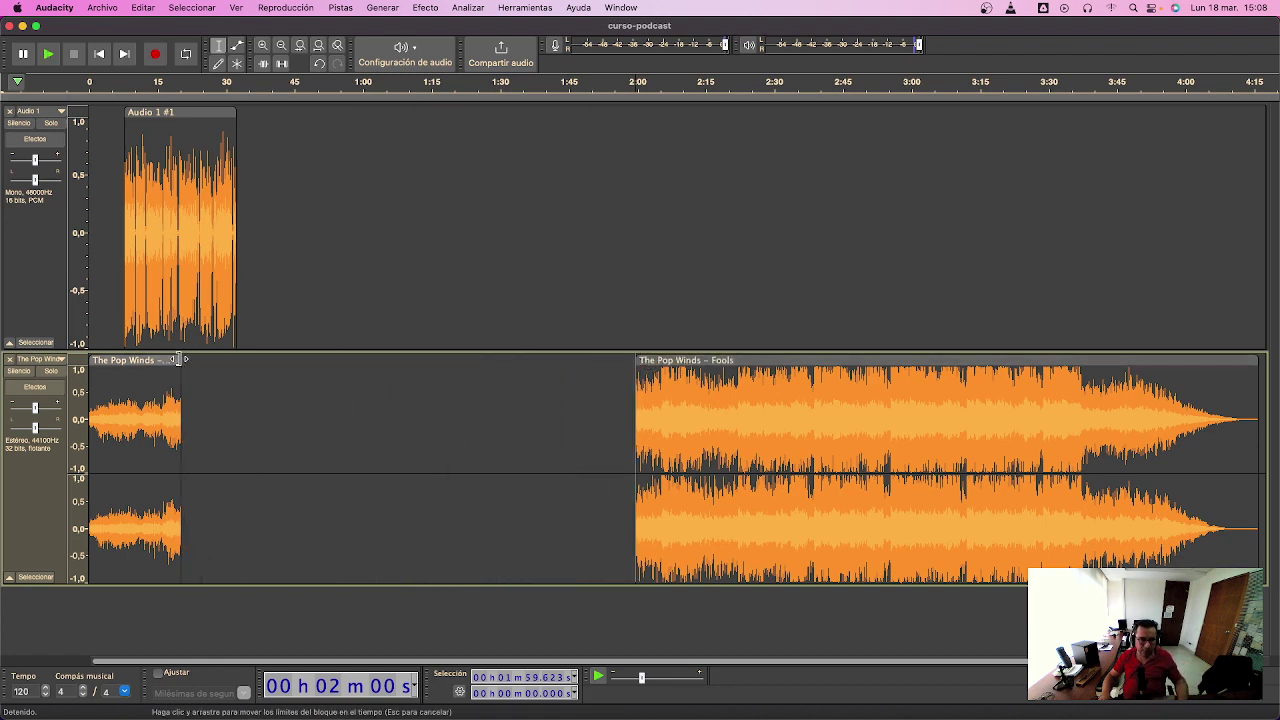
left_click_drag(637, 361, 212, 363)
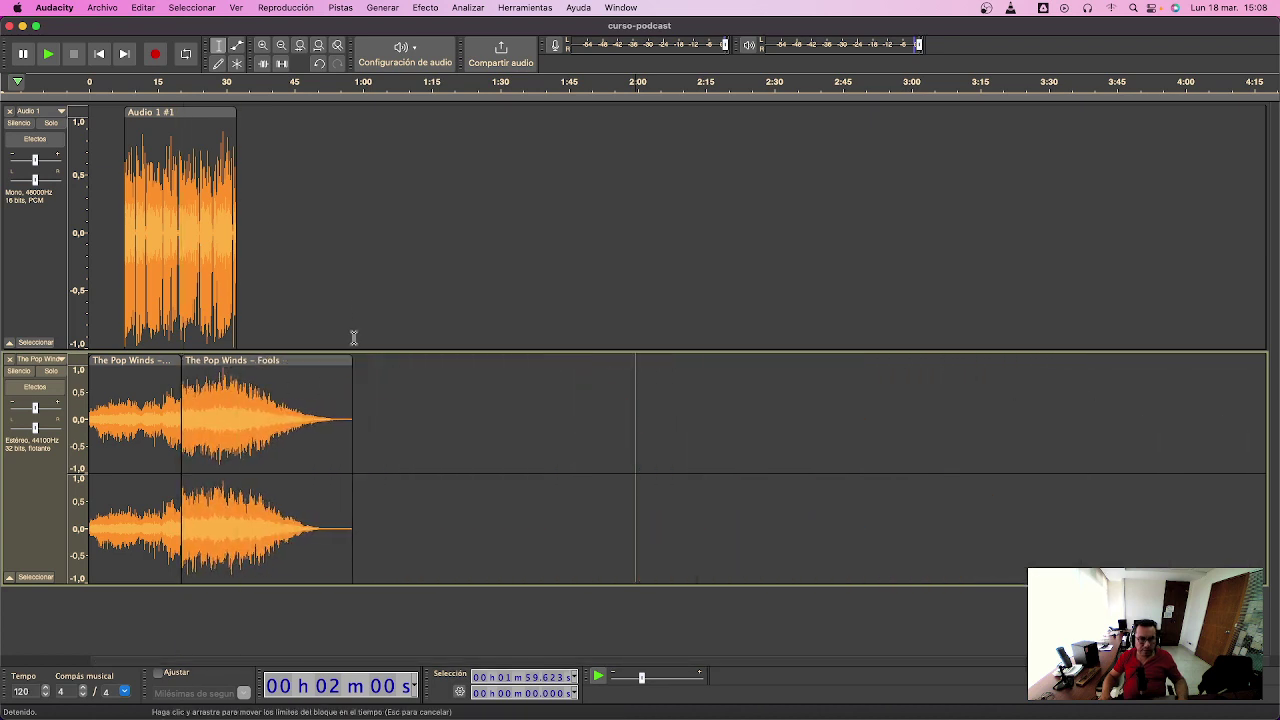
- Place the closing Fools piece right after the opening one, zoom to fit, and play the intro
left_click_drag(334, 295, 256, 290)
key("shift+Home")
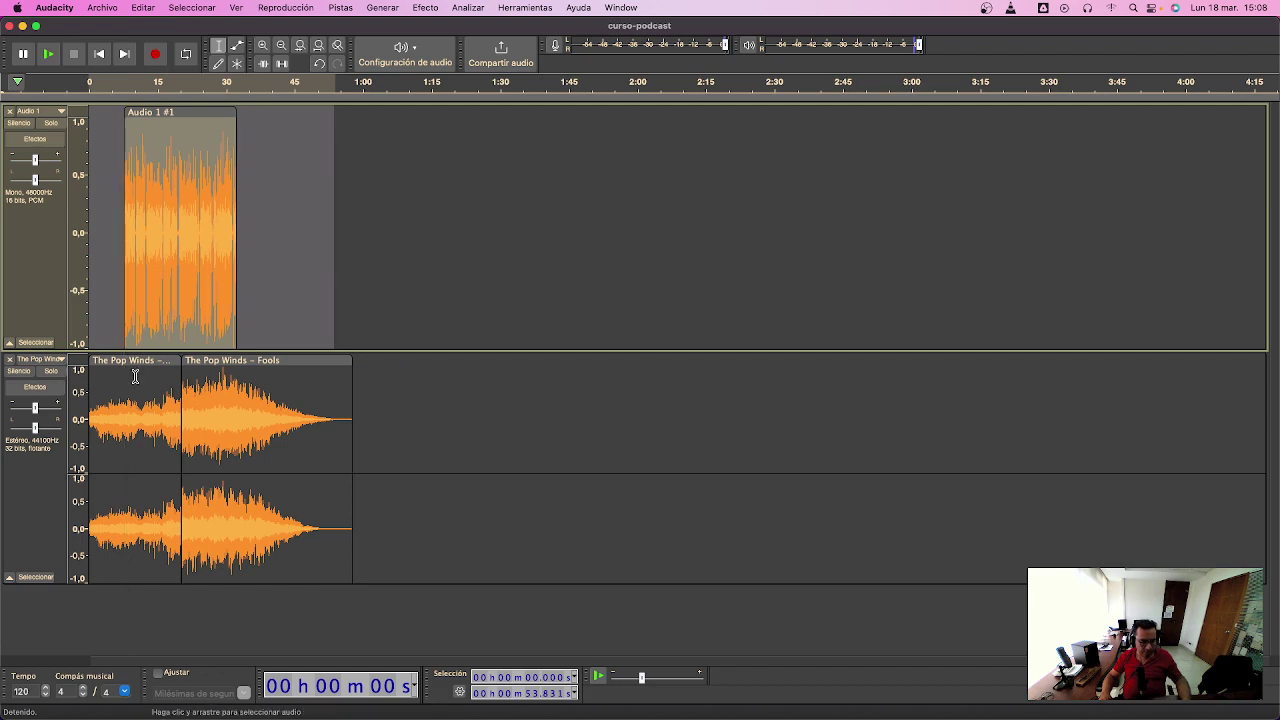
key("super+e")
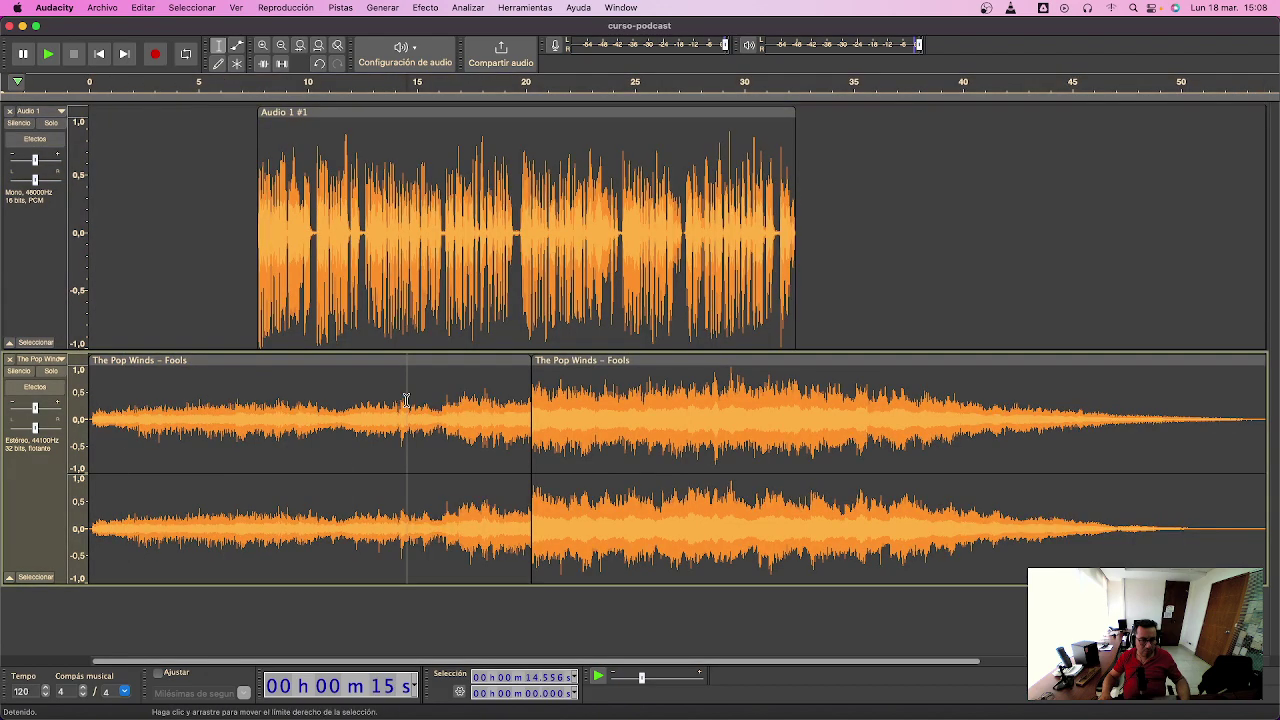
double_click(405, 400)
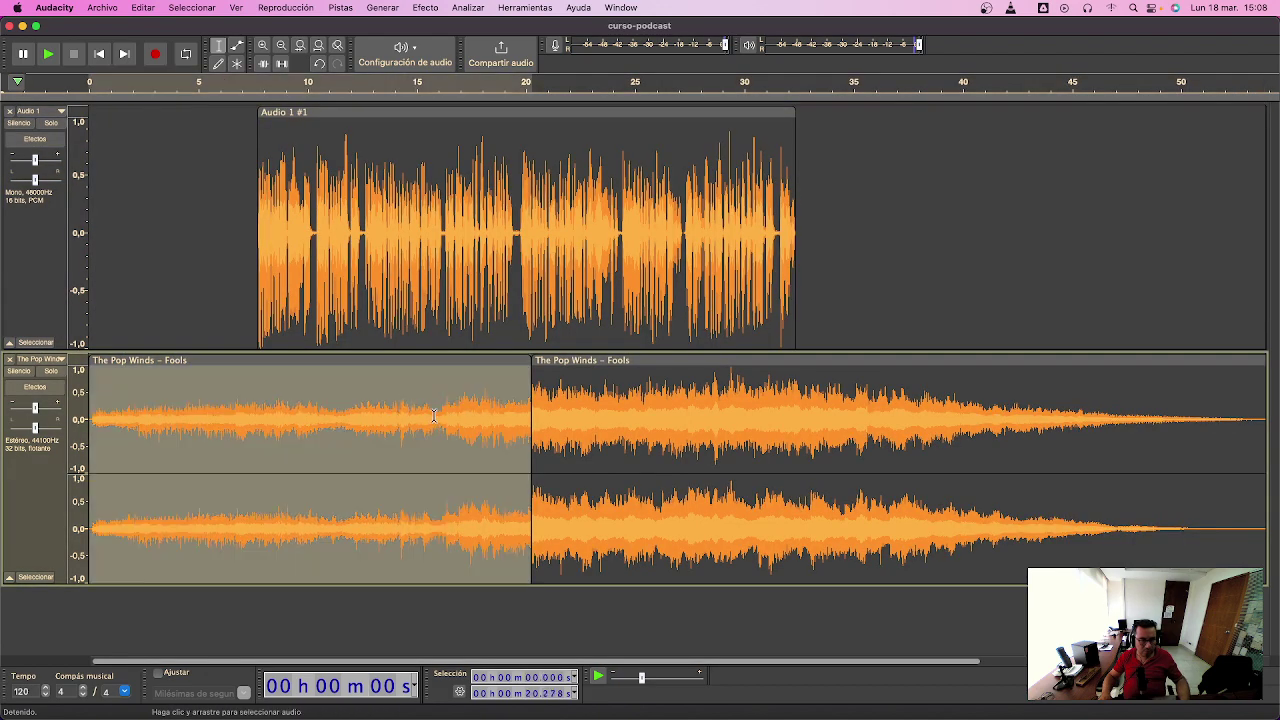
key("space")
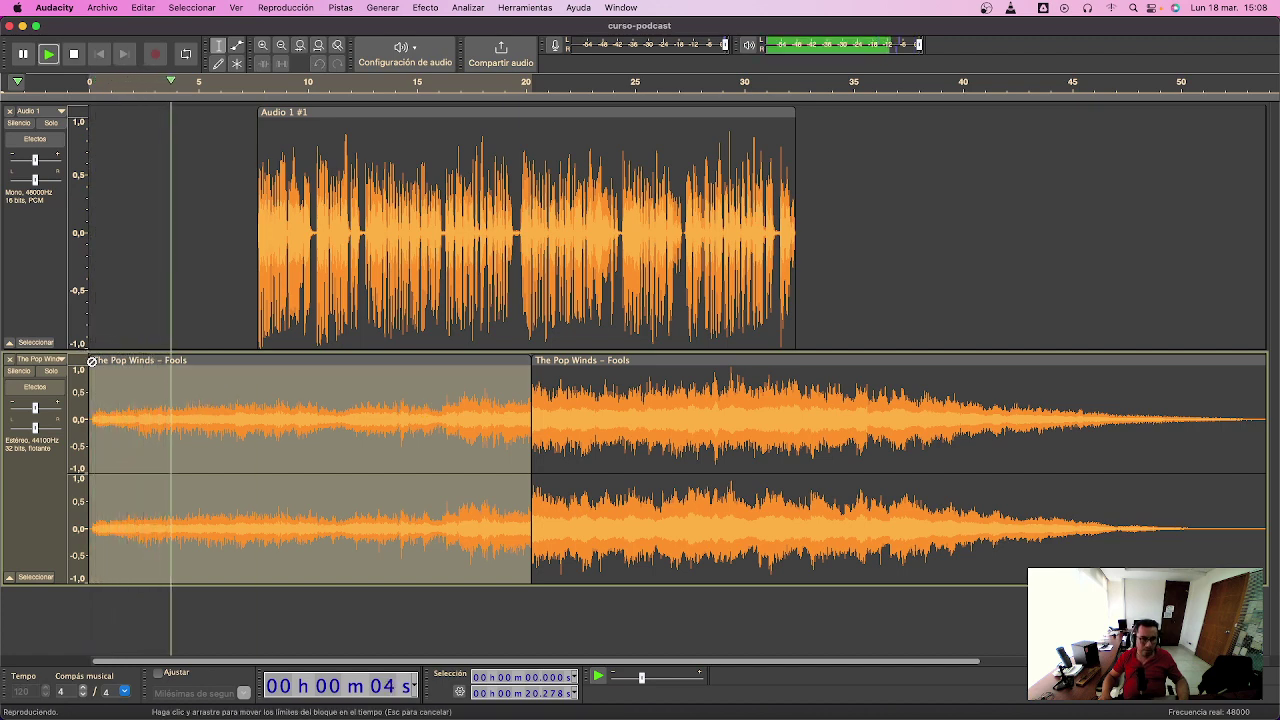
- Switch to the Envelope tool and reduce the heights of the music and voice tracks
left_click(237, 44)
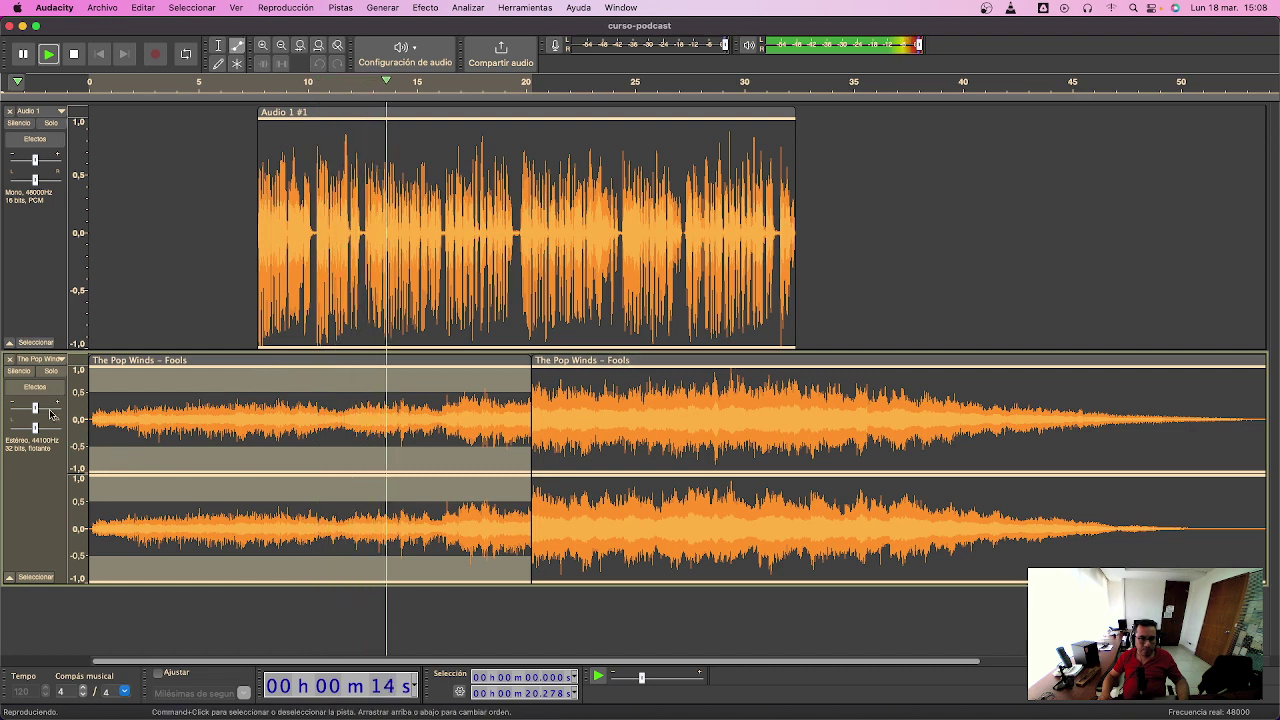
left_click_drag(100, 581, 106, 502)
left_click_drag(103, 350, 110, 266)
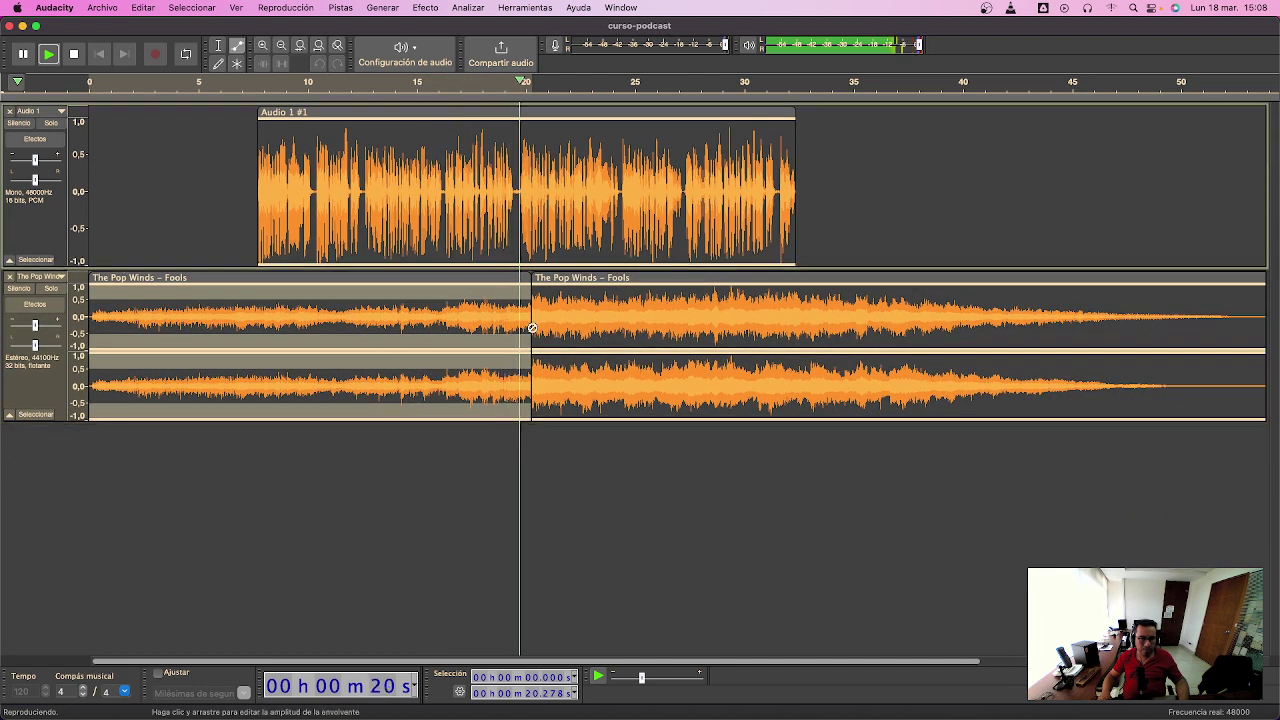
key("space")
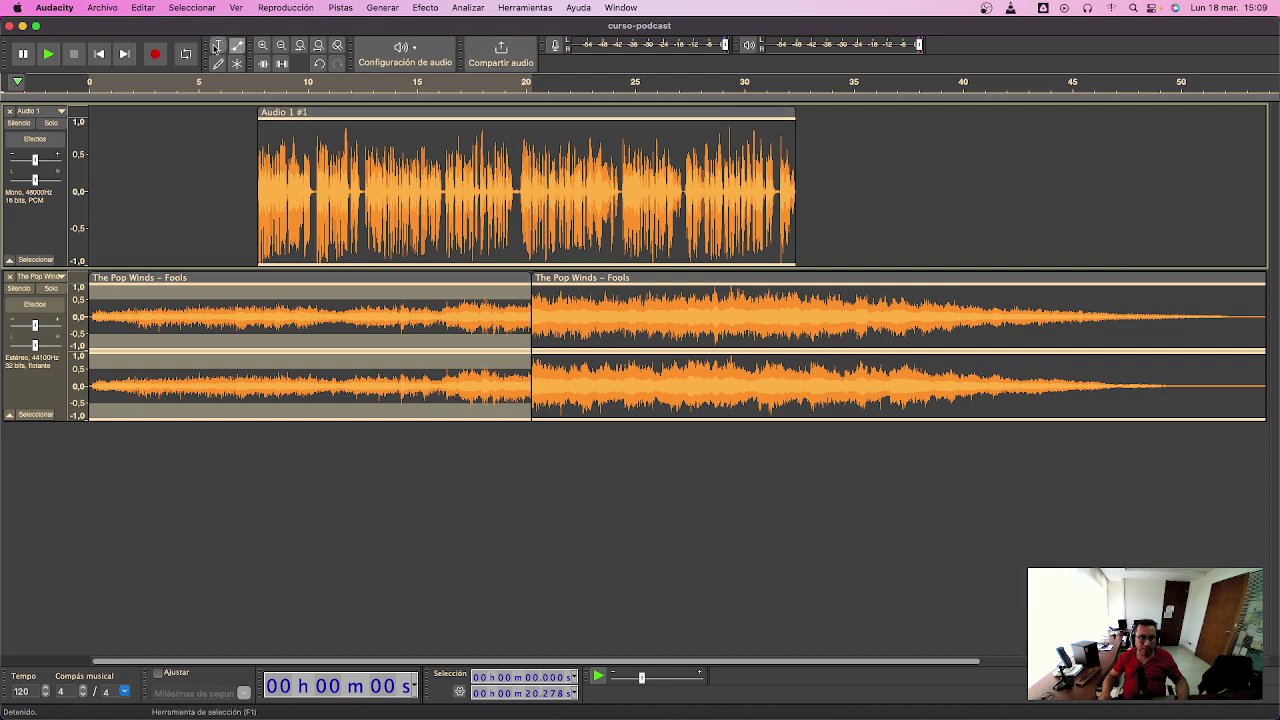
- With the Selection tool, audition from about 18.9 s and trim the opening piece's end earlier
left_click(215, 48)
left_click(501, 290)
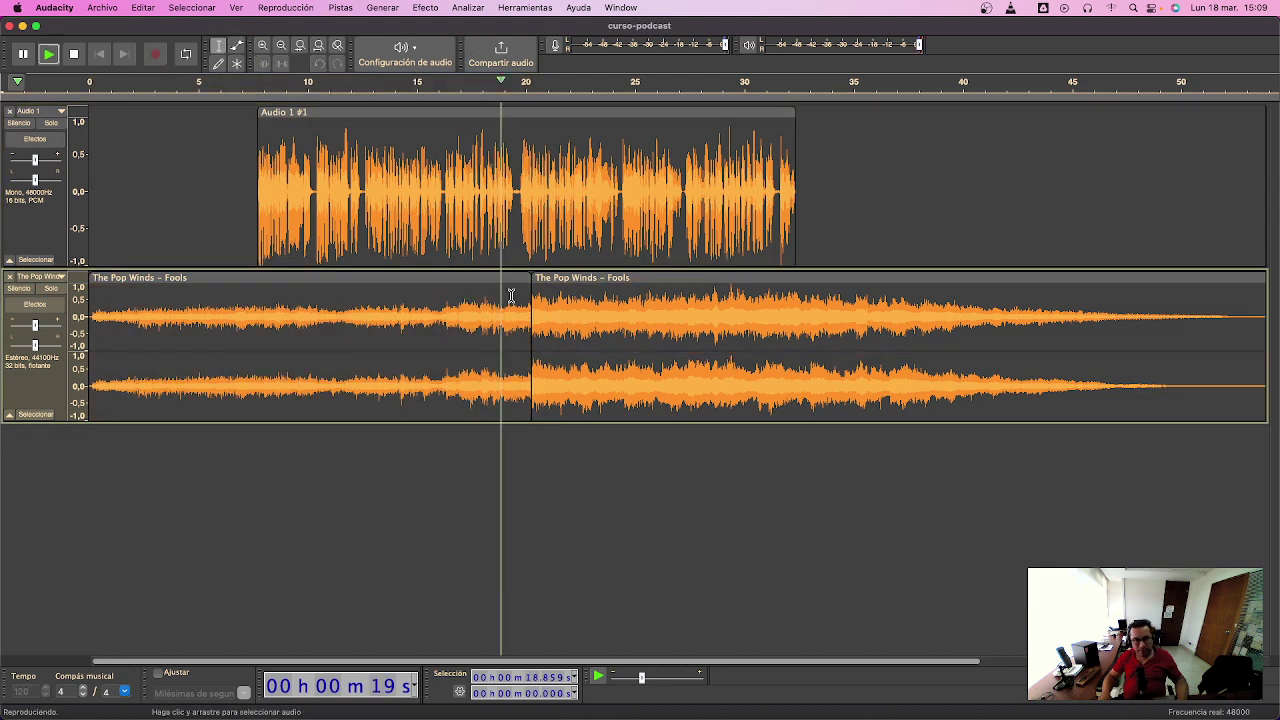
key("space")
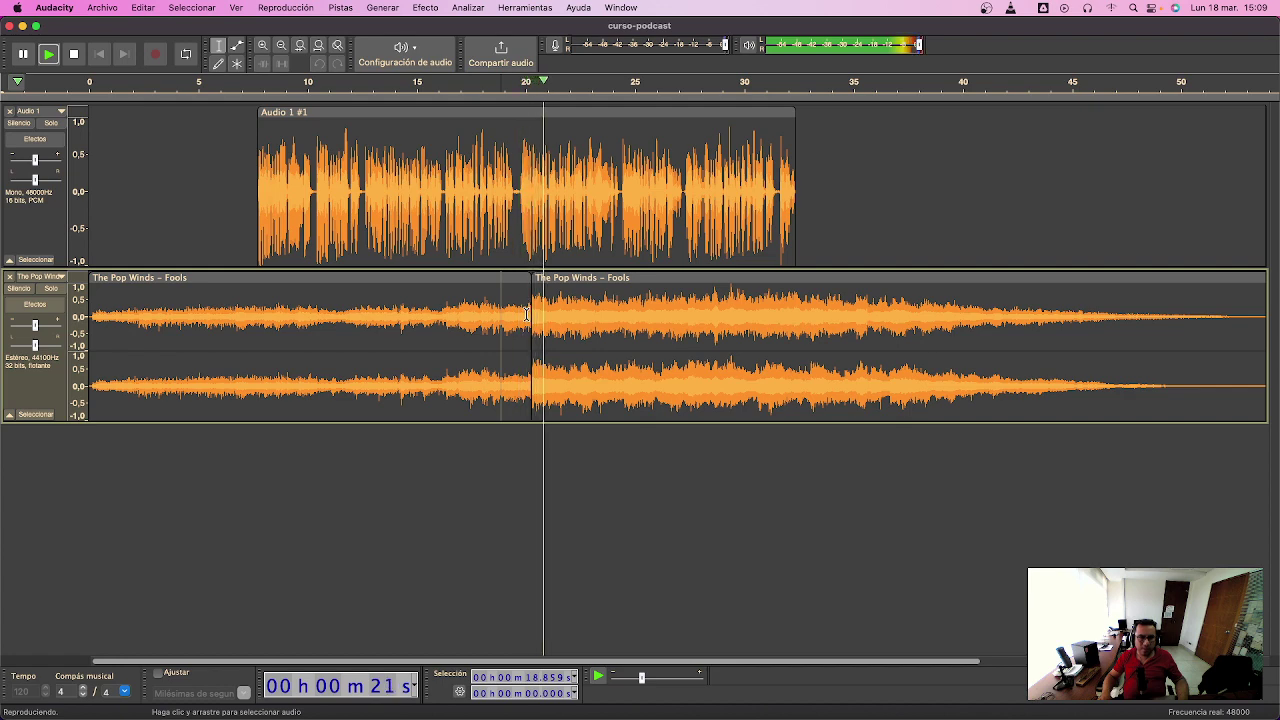
key("space")
left_click_drag(533, 285, 484, 285)
- Mute the voice, audition from 15.6 s, and shorten the opening piece to end near 13.9 s
left_click(20, 121)
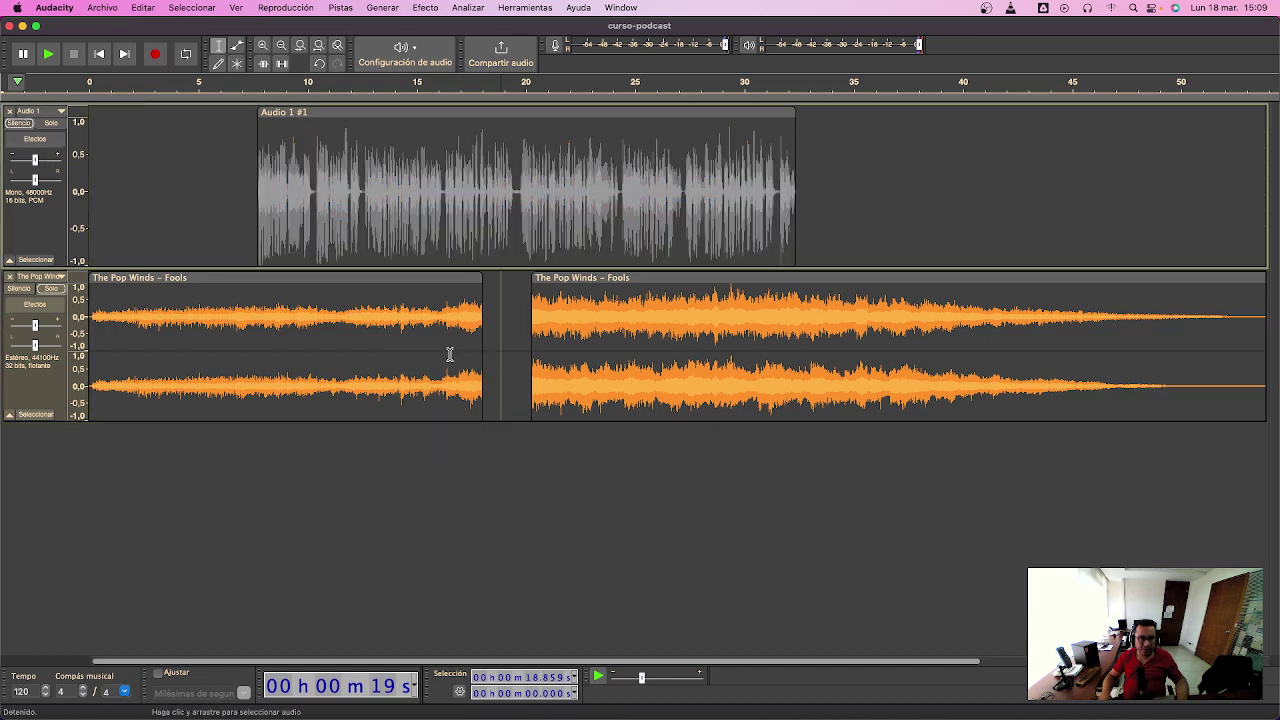
left_click(430, 333)
key("space")
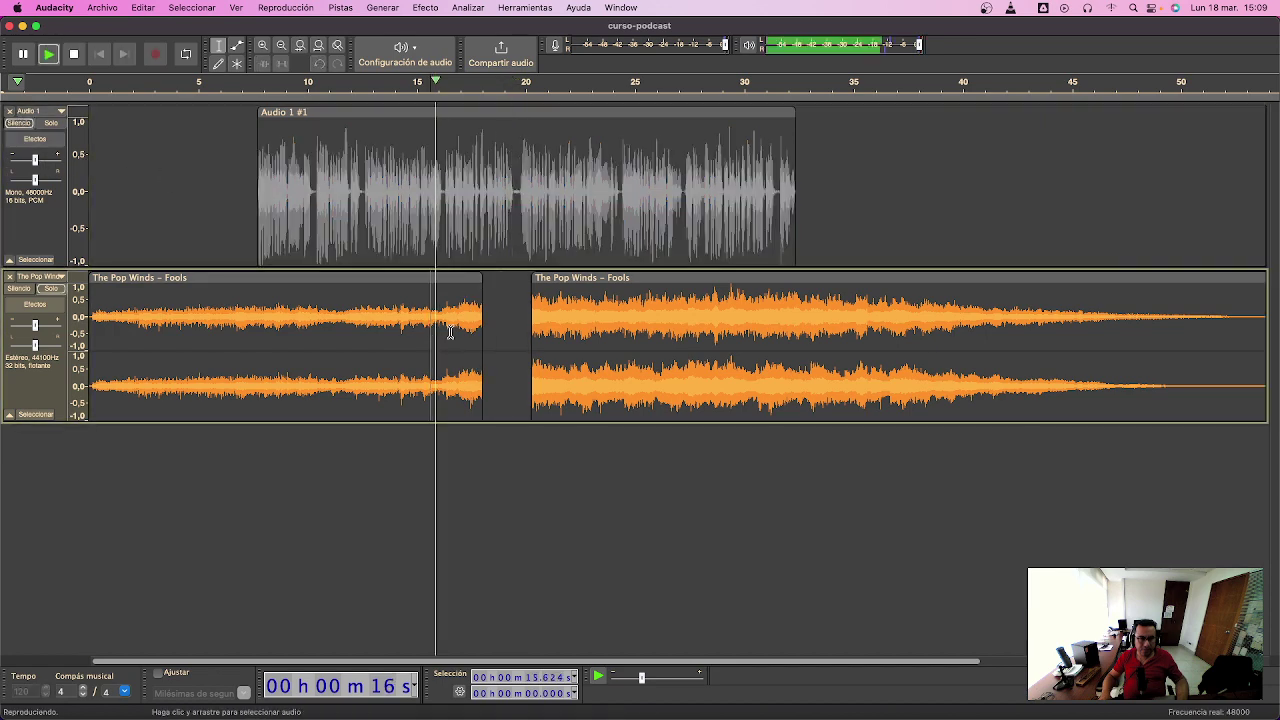
key("space")
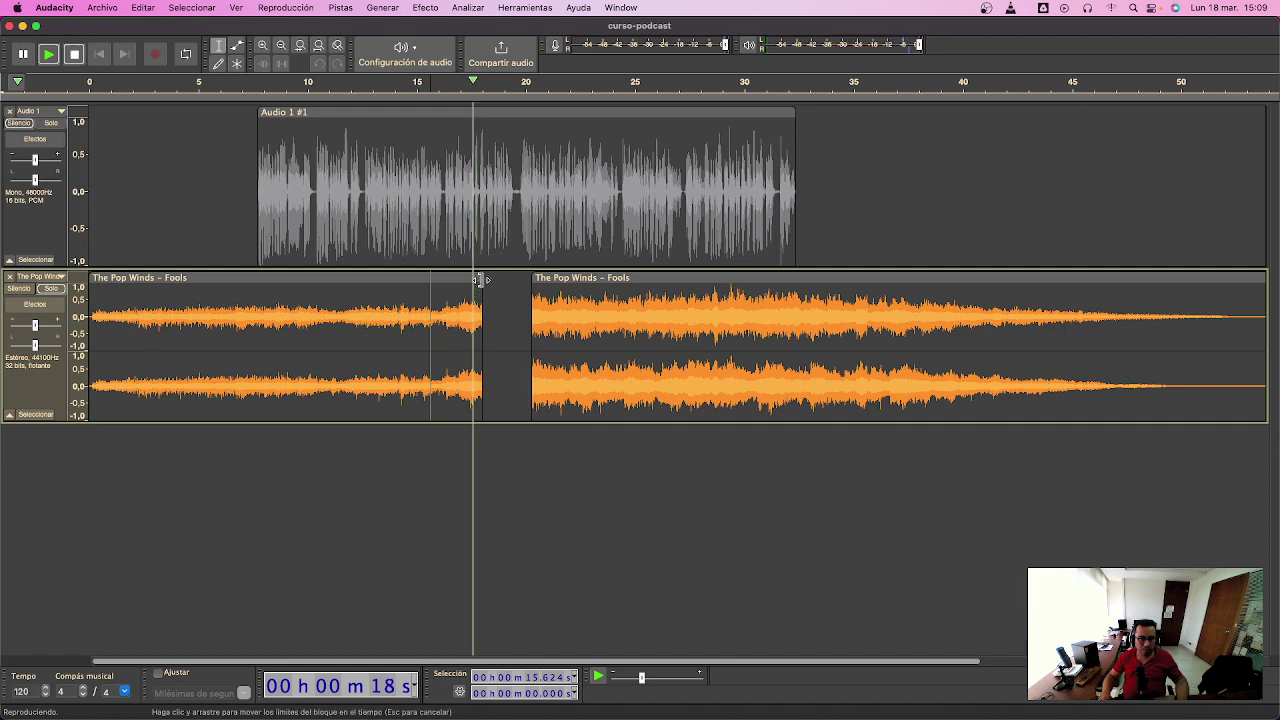
left_click_drag(480, 285, 450, 286)
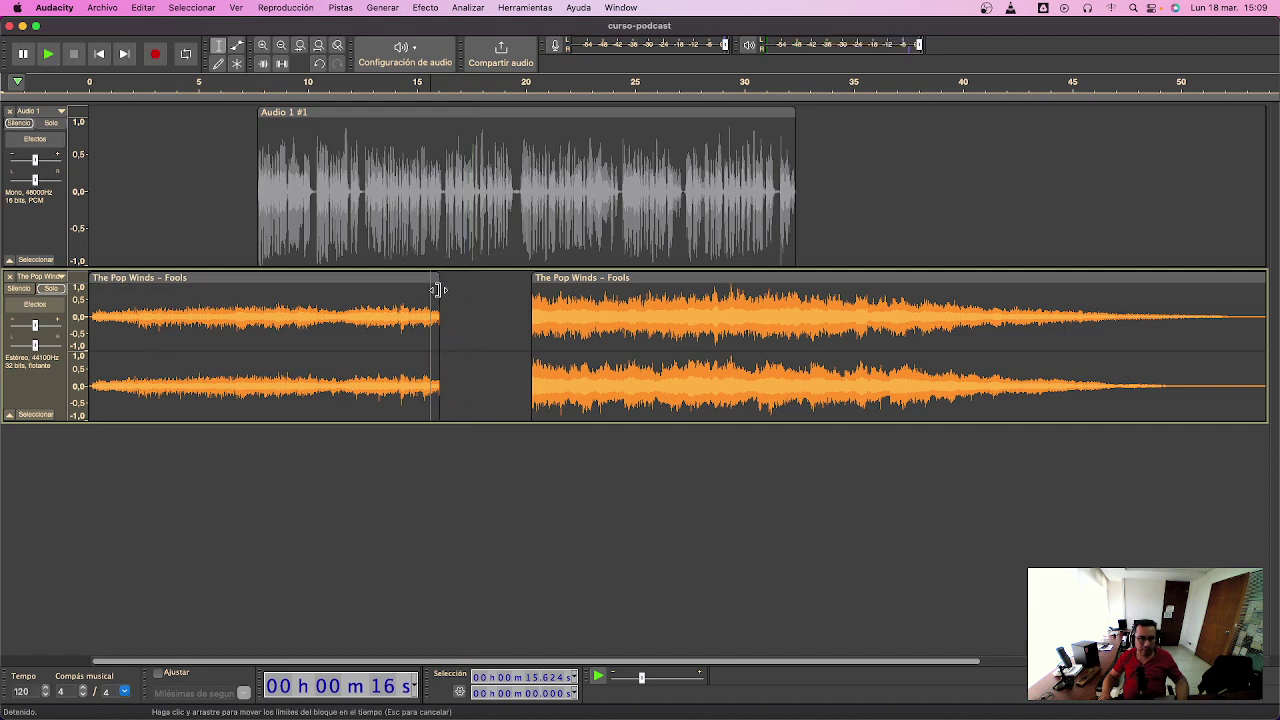
left_click(449, 308)
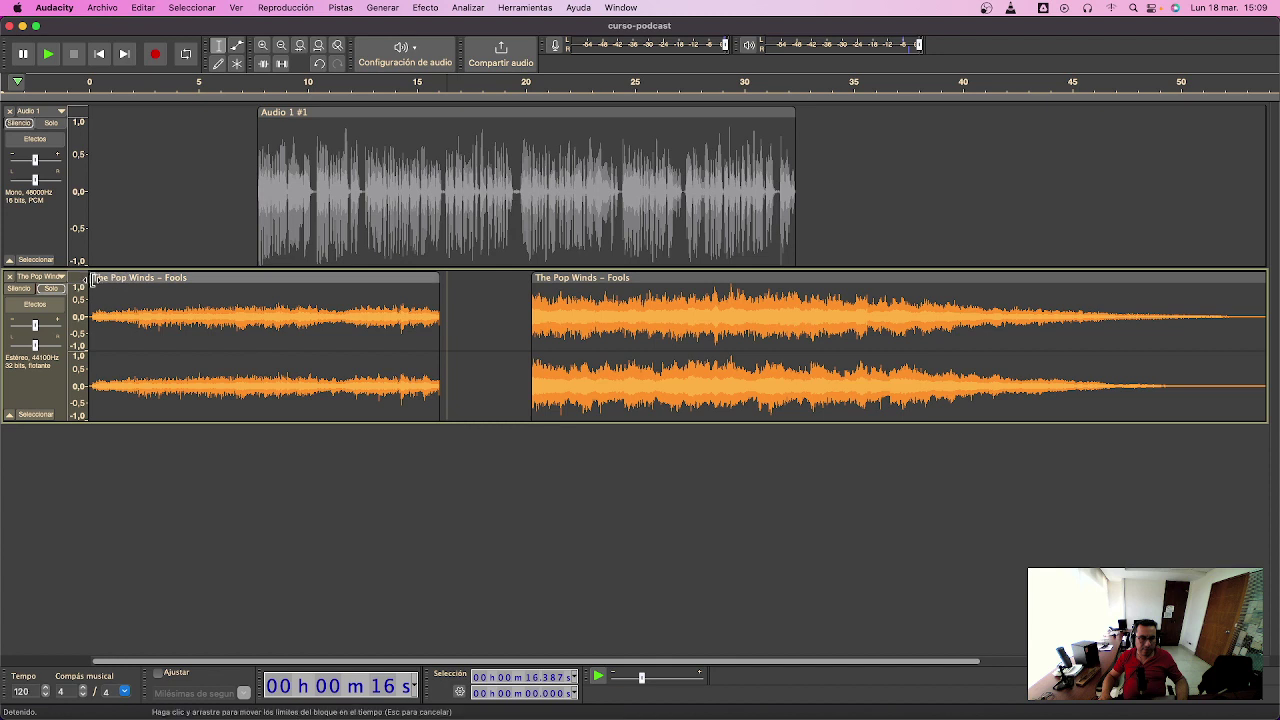
left_click_drag(91, 280, 170, 277)
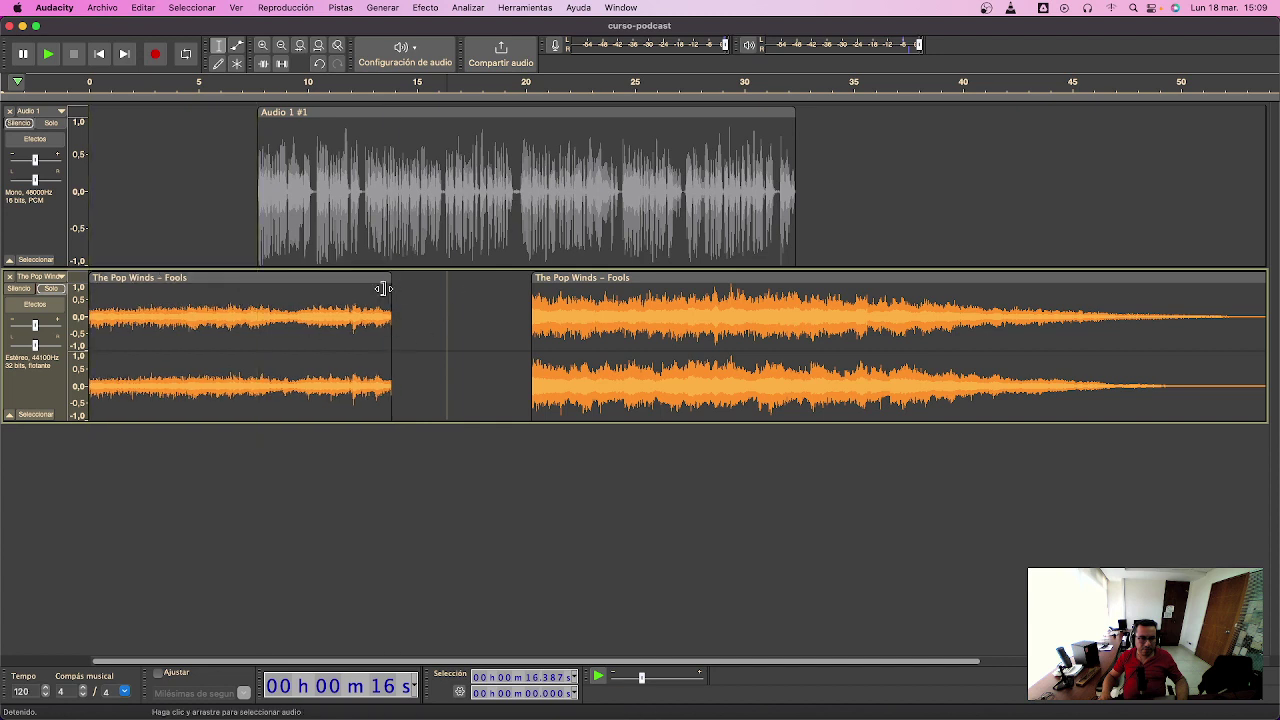
- Slide the closing piece left to butt against the opening piece at ~14 s and unmute the voice
double_click(364, 320)
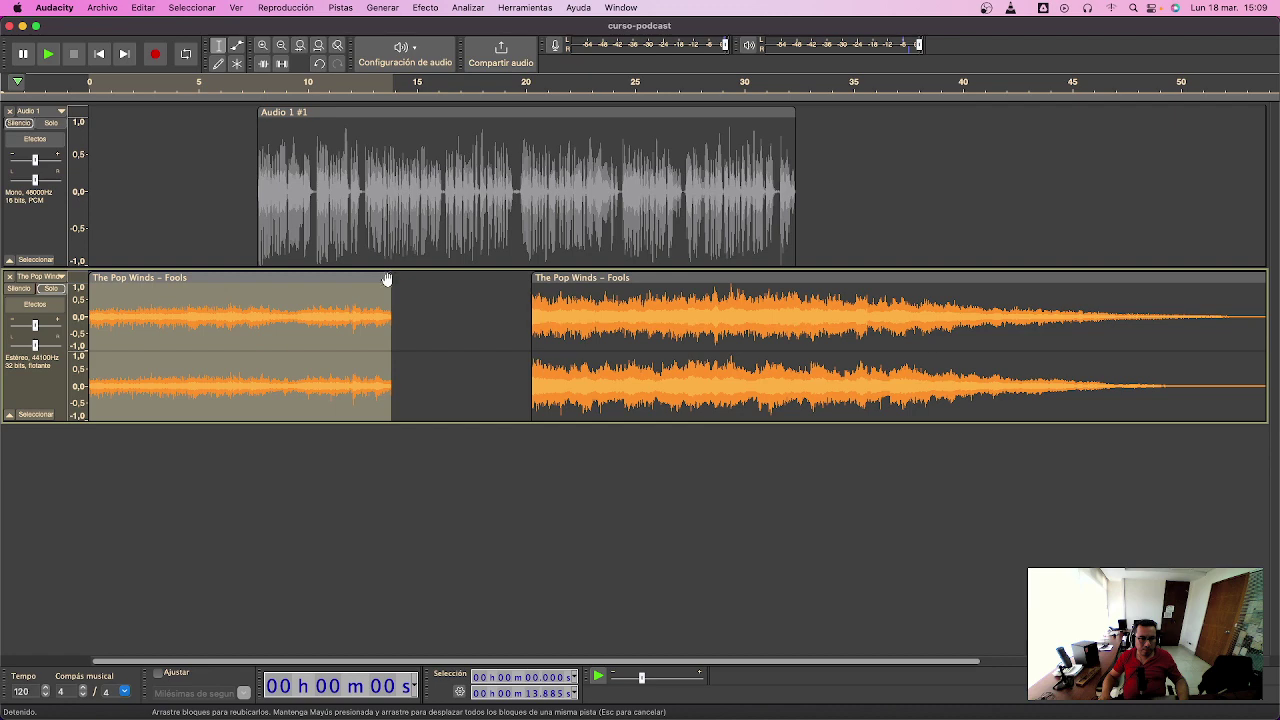
left_click_drag(552, 278, 510, 420)
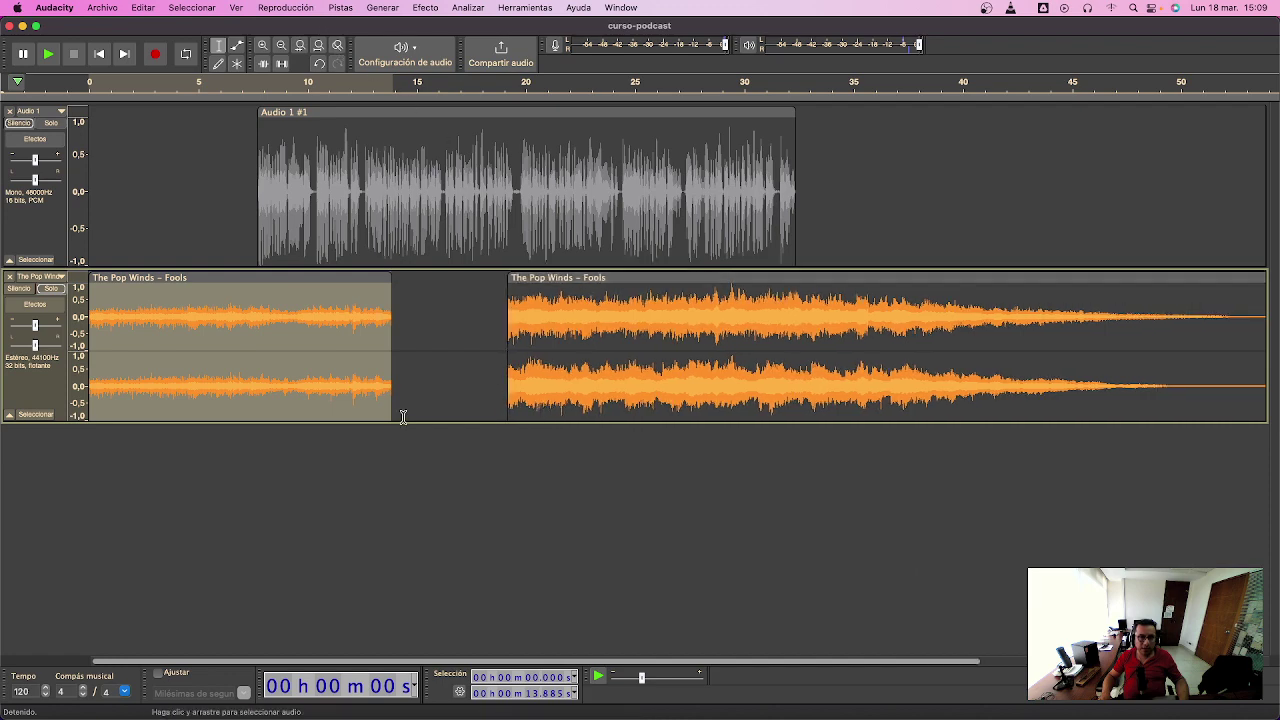
left_click(25, 123)
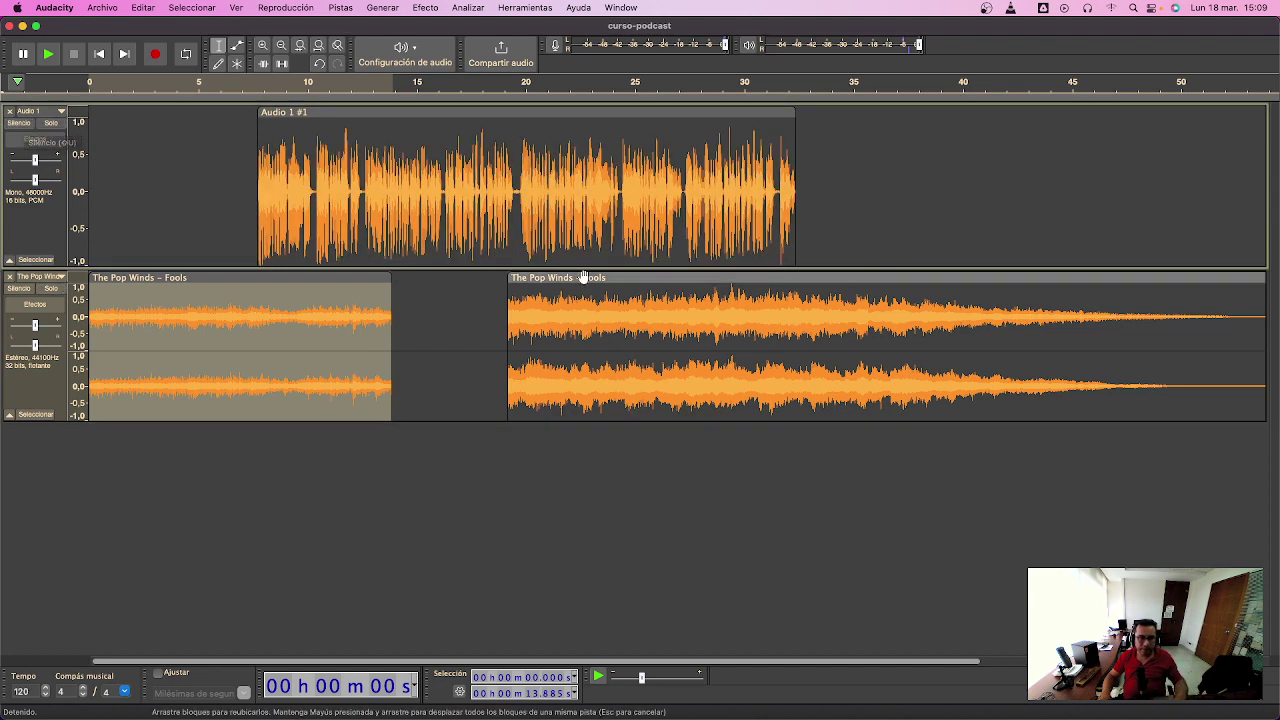
left_click_drag(565, 350, 584, 350)
left_click_drag(536, 277, 422, 265)
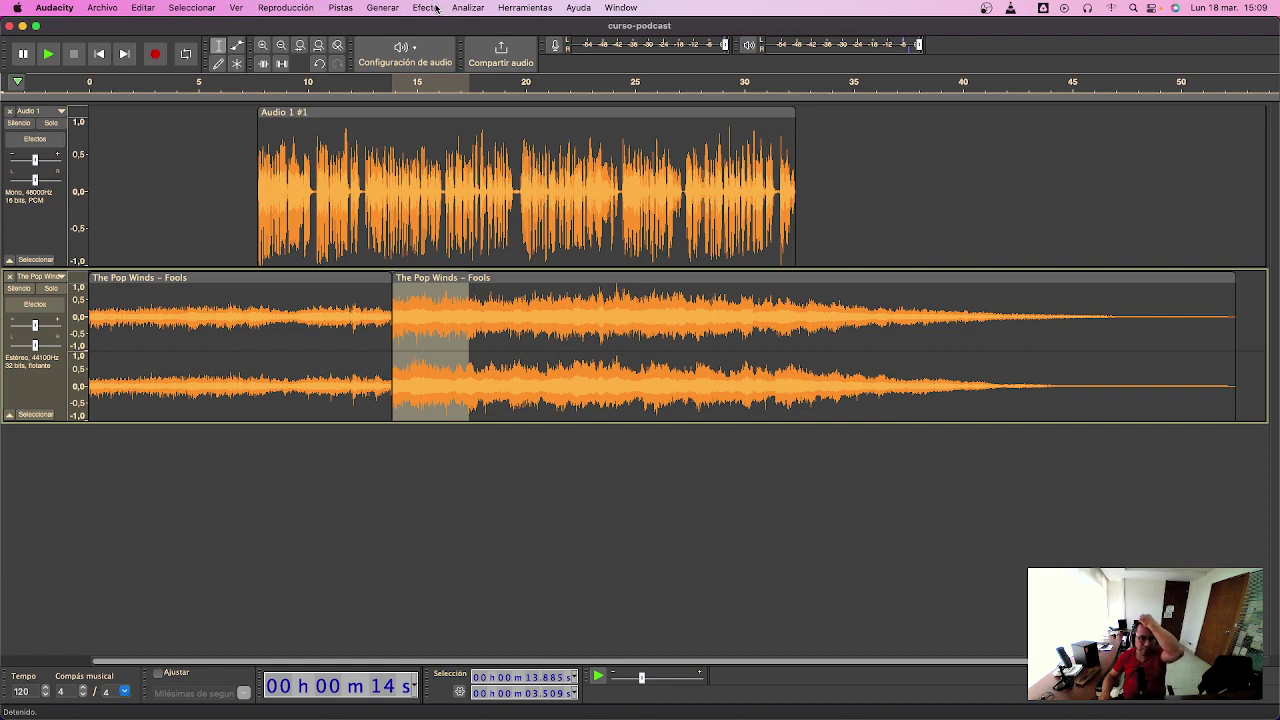
- Add a new stereo track and move the fading Pop Winds clip into Audio 2
left_click(426, 8)
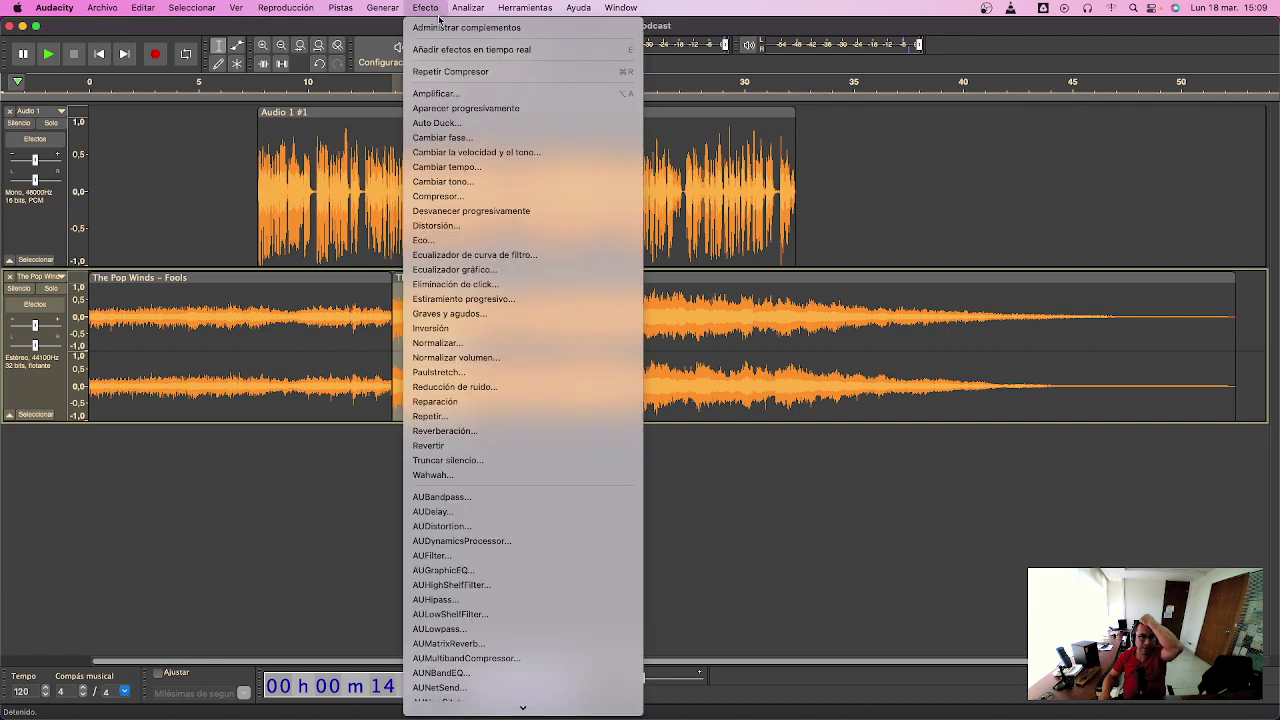
mouse_move(340, 8)
mouse_move(358, 28)
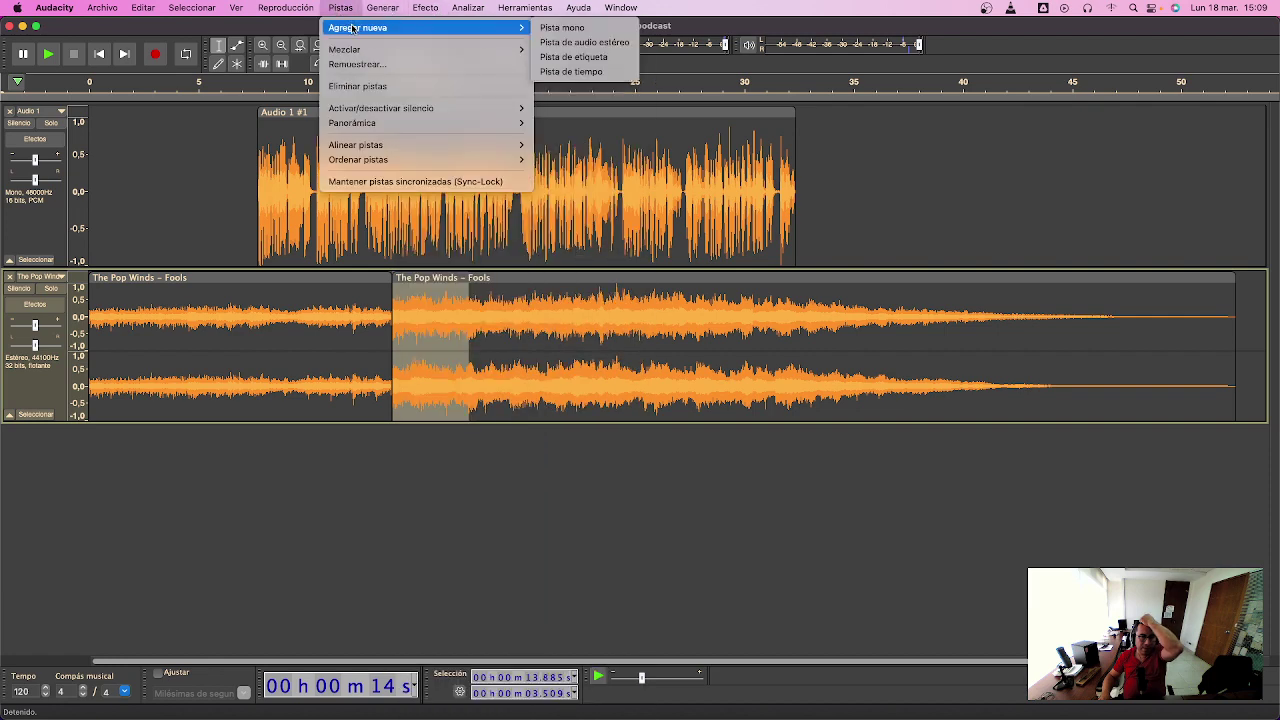
left_click(596, 44)
left_click_drag(509, 262, 420, 471)
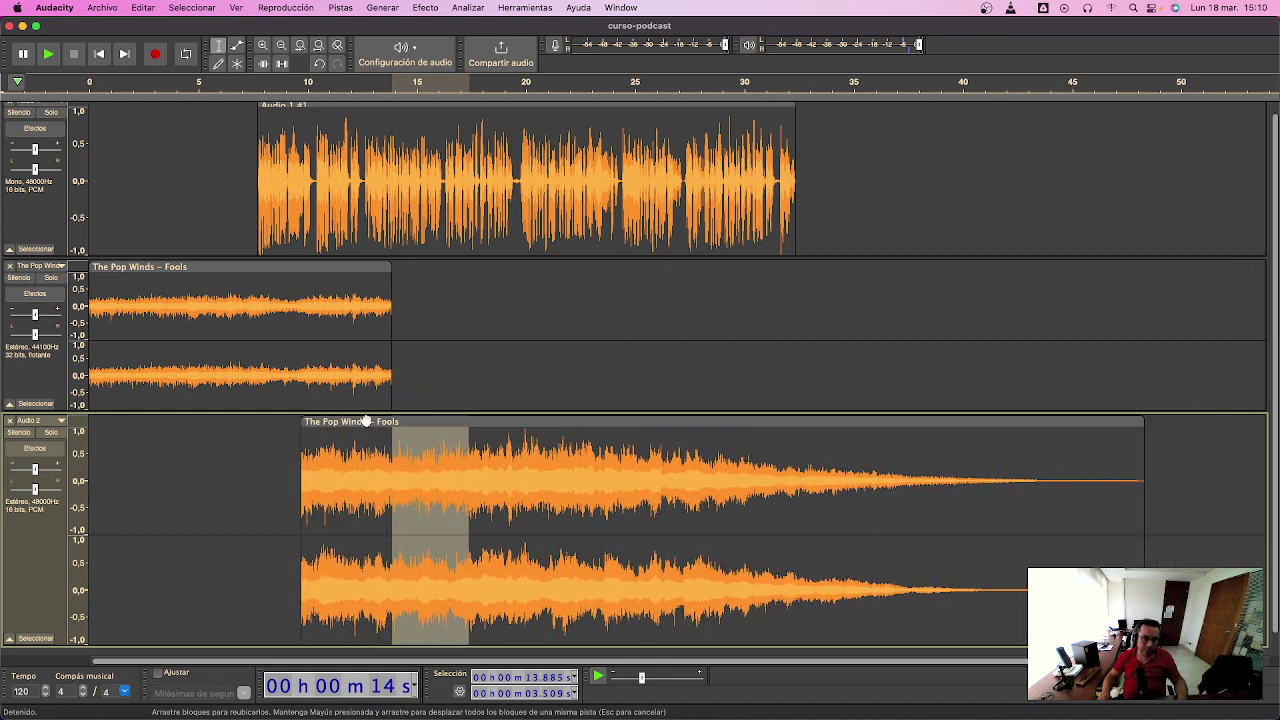
- Move the intro clip to start near 10 s, extend it to about 46.5 s, and open Amplify
double_click(313, 302)
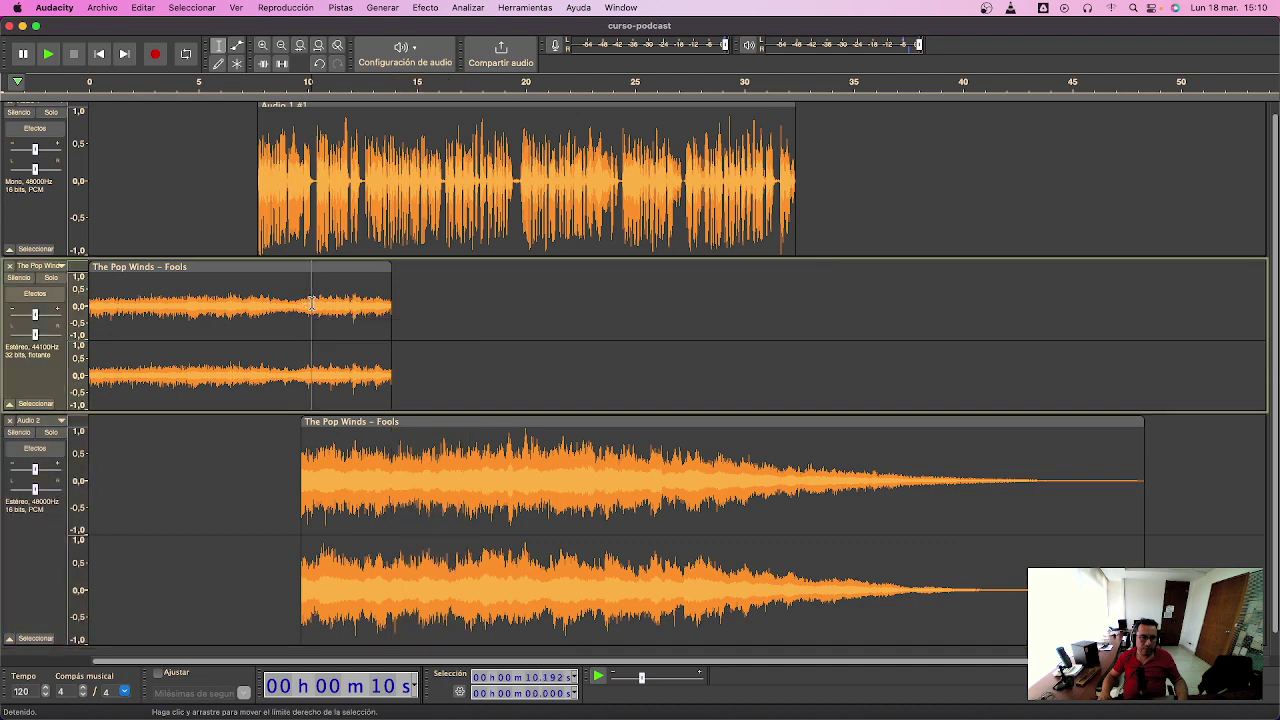
left_click_drag(93, 265, 305, 268)
double_click(545, 328)
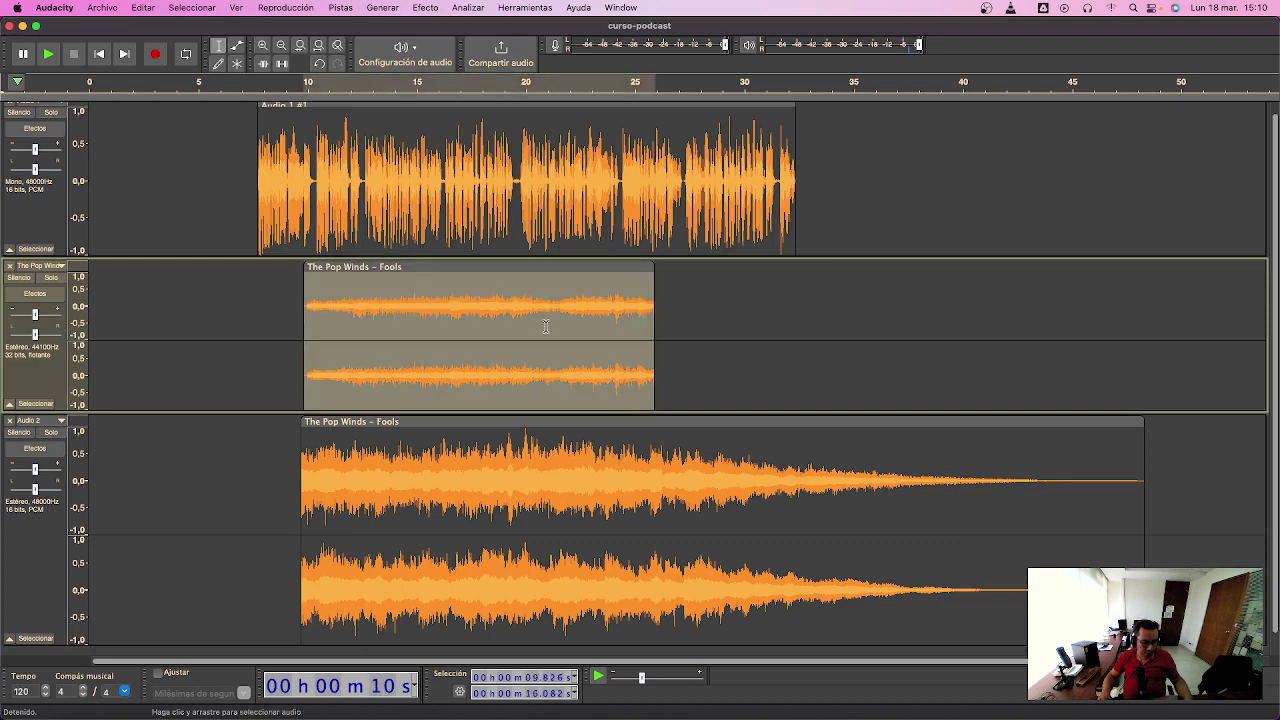
left_click_drag(710, 274, 1109, 282)
double_click(1082, 313)
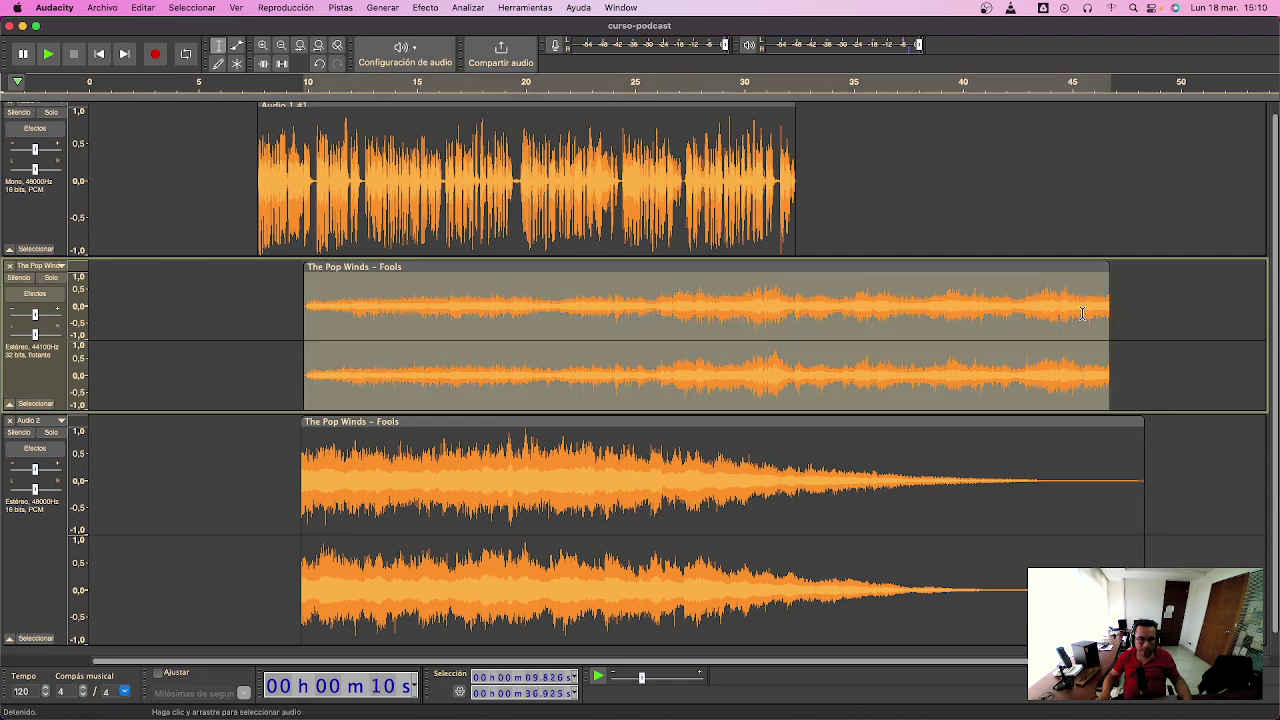
key("ctrl+r")
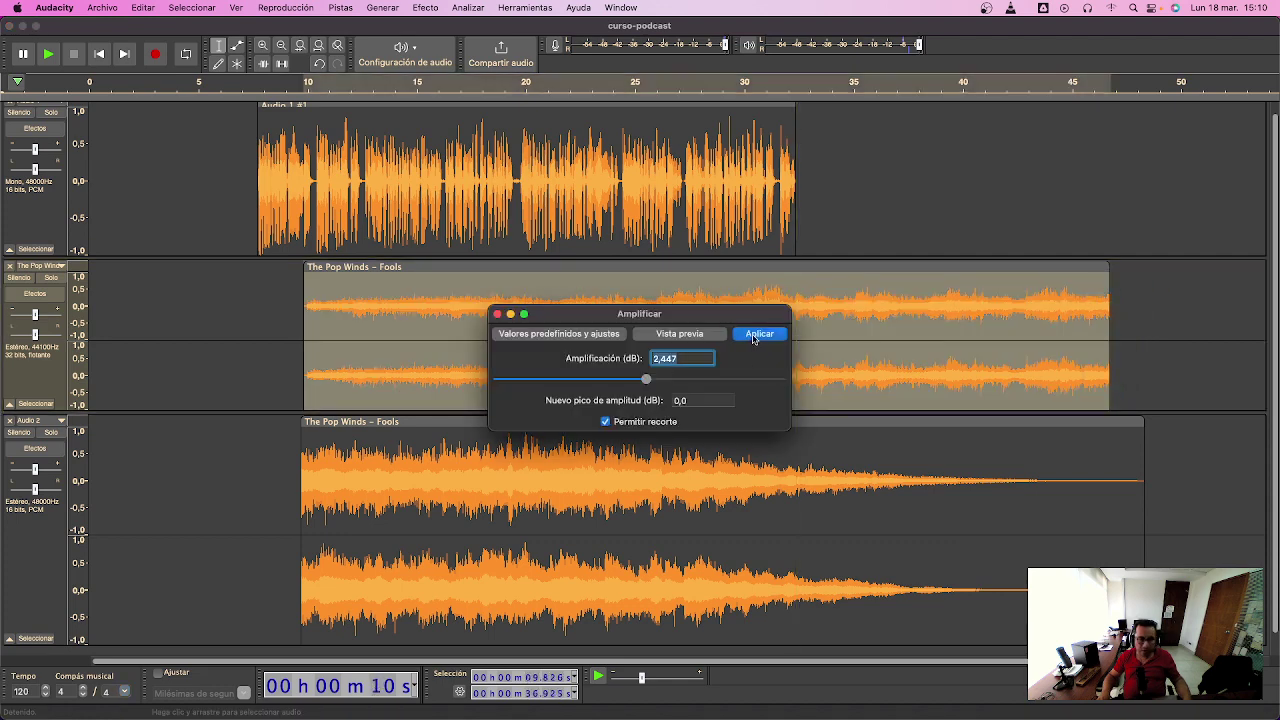
- Apply the 2.447 dB amplification and drag the intro clip back toward 0 s
left_click(758, 335)
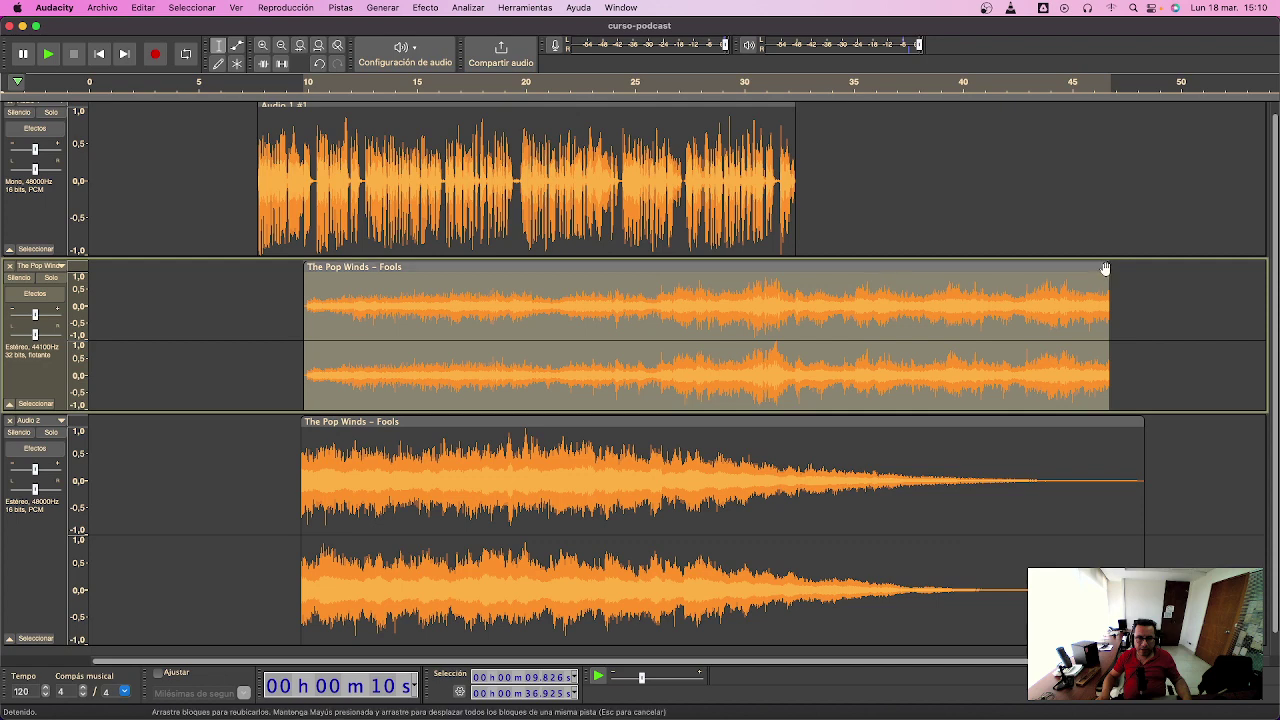
left_click_drag(1071, 269, 1010, 269)
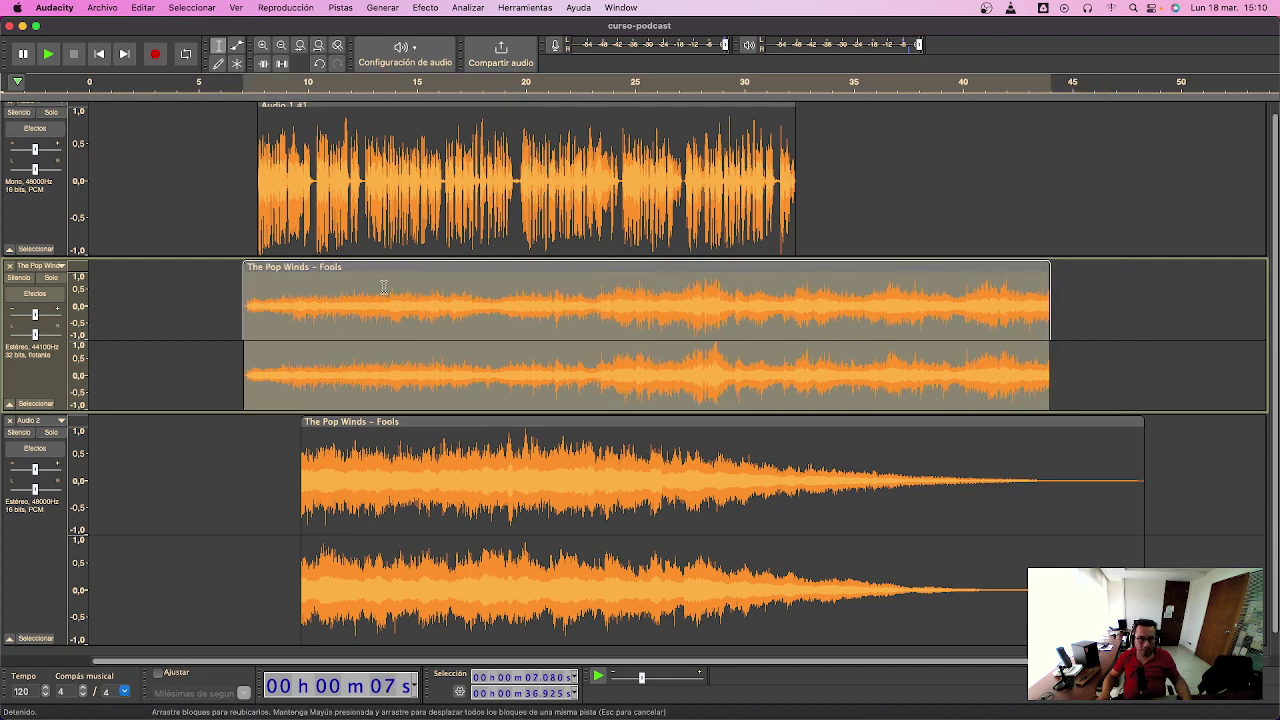
left_click_drag(241, 268, 132, 266)
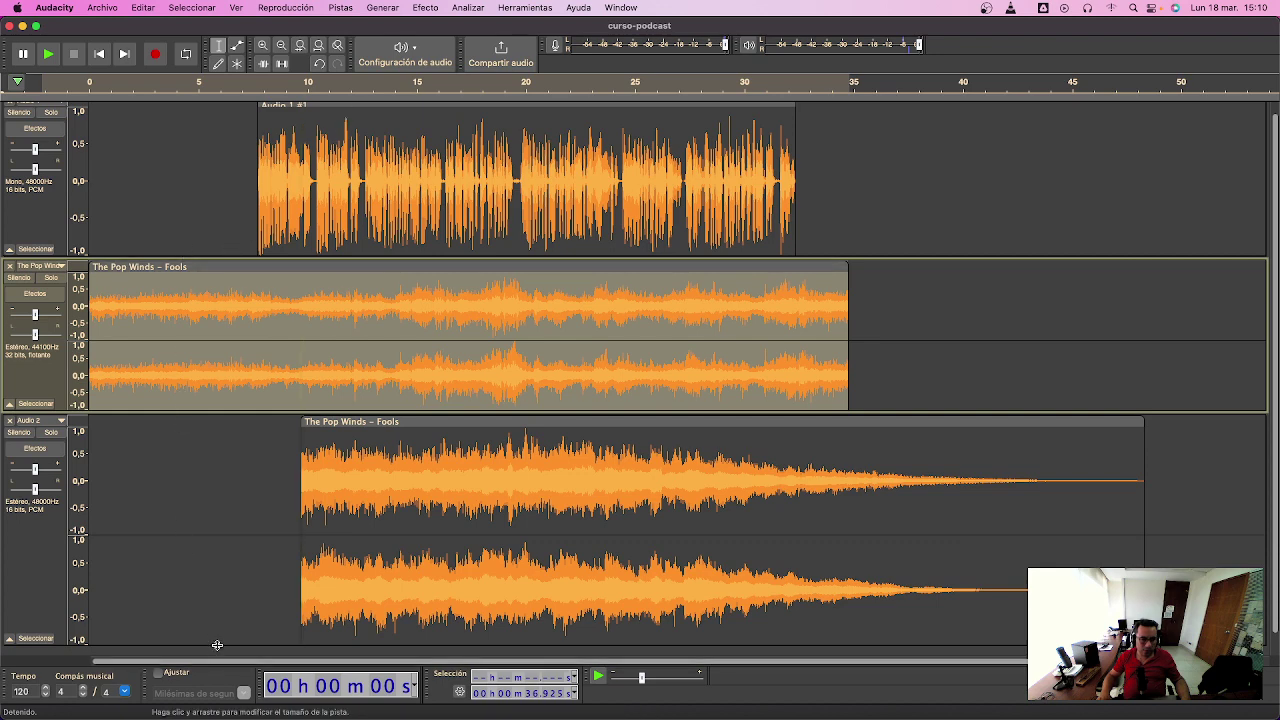
- Shrink Audio 2, start the voice near 1.7 s, and trim the intro clip to end near 13.5 s
left_click_drag(217, 629, 229, 585)
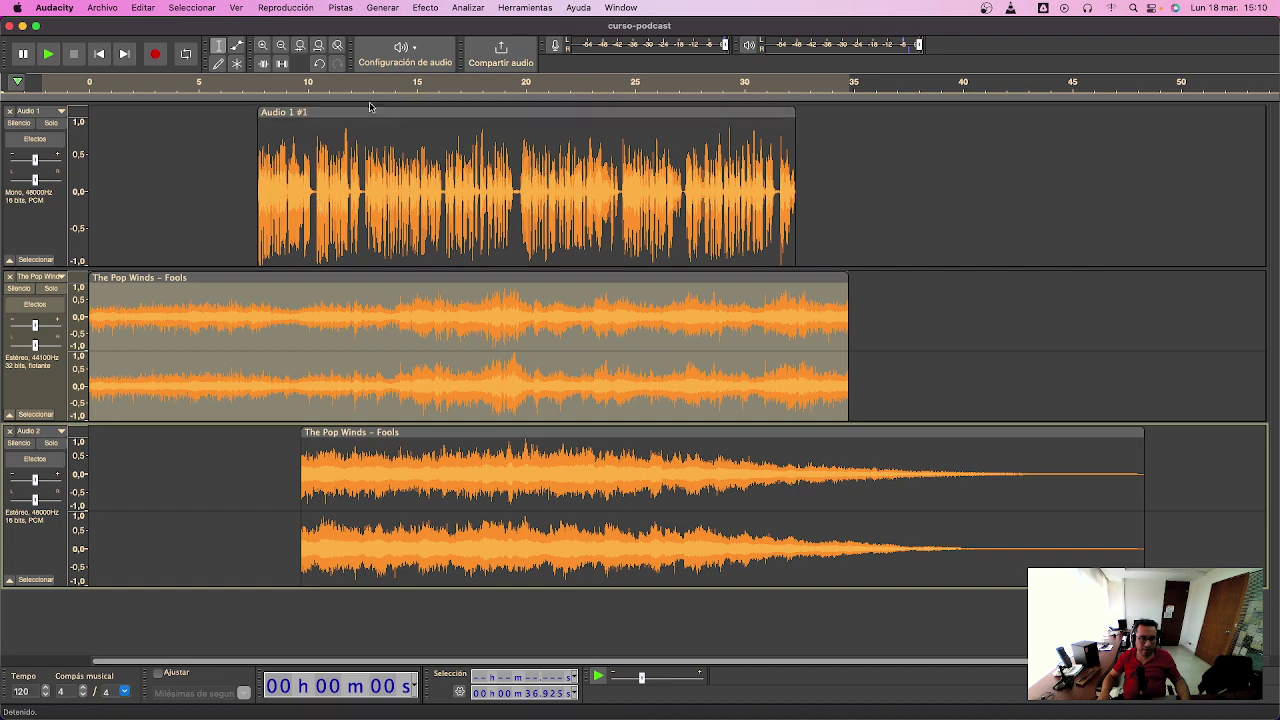
left_click_drag(371, 110, 242, 113)
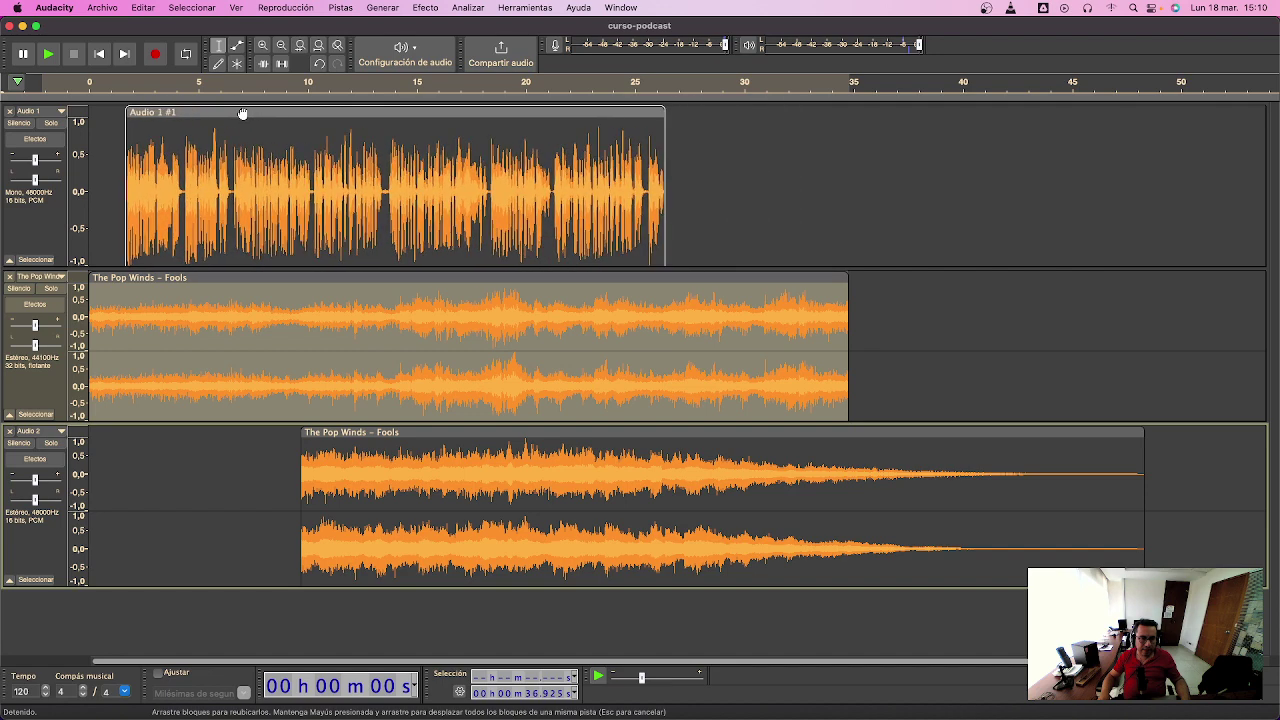
left_click_drag(843, 278, 377, 279)
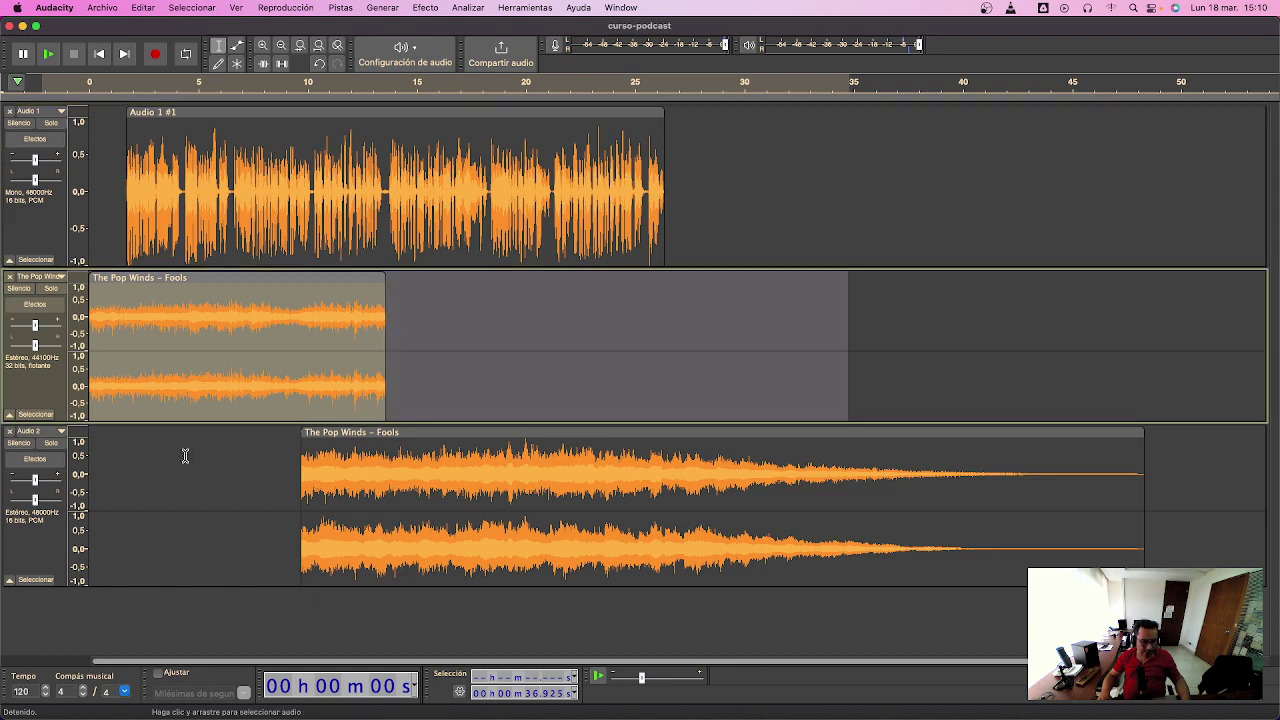
- Zoom in, play from the start, and shift the intro clip's beginning toward 0 s
key("super+1")
key("super+1")
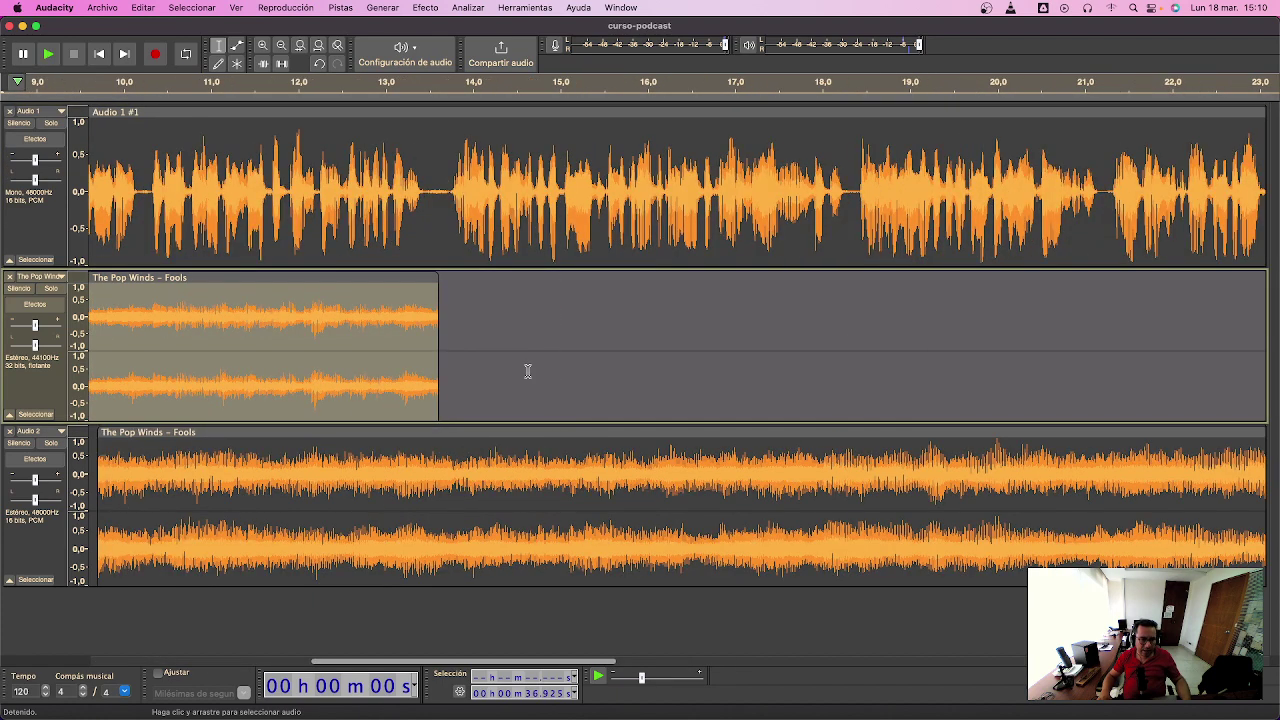
left_click_drag(528, 371, 438, 371)
scroll(300, 372, "left", 3)
key("Home")
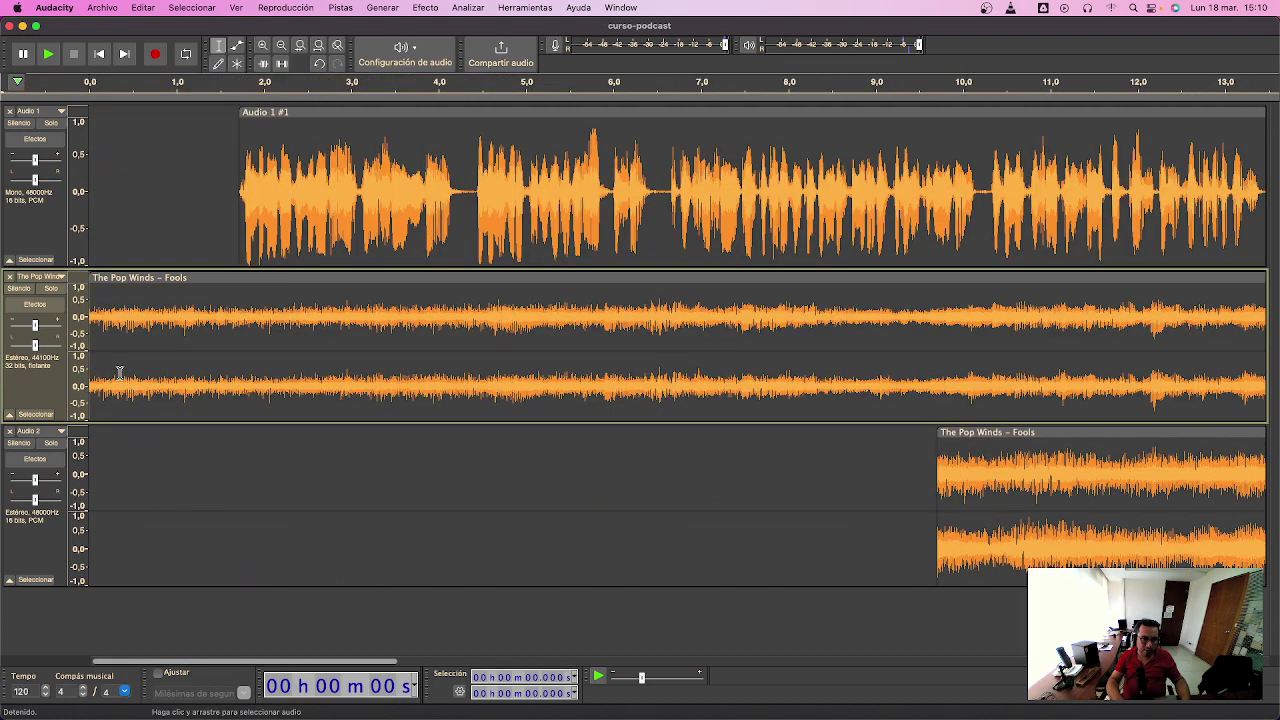
key("space")
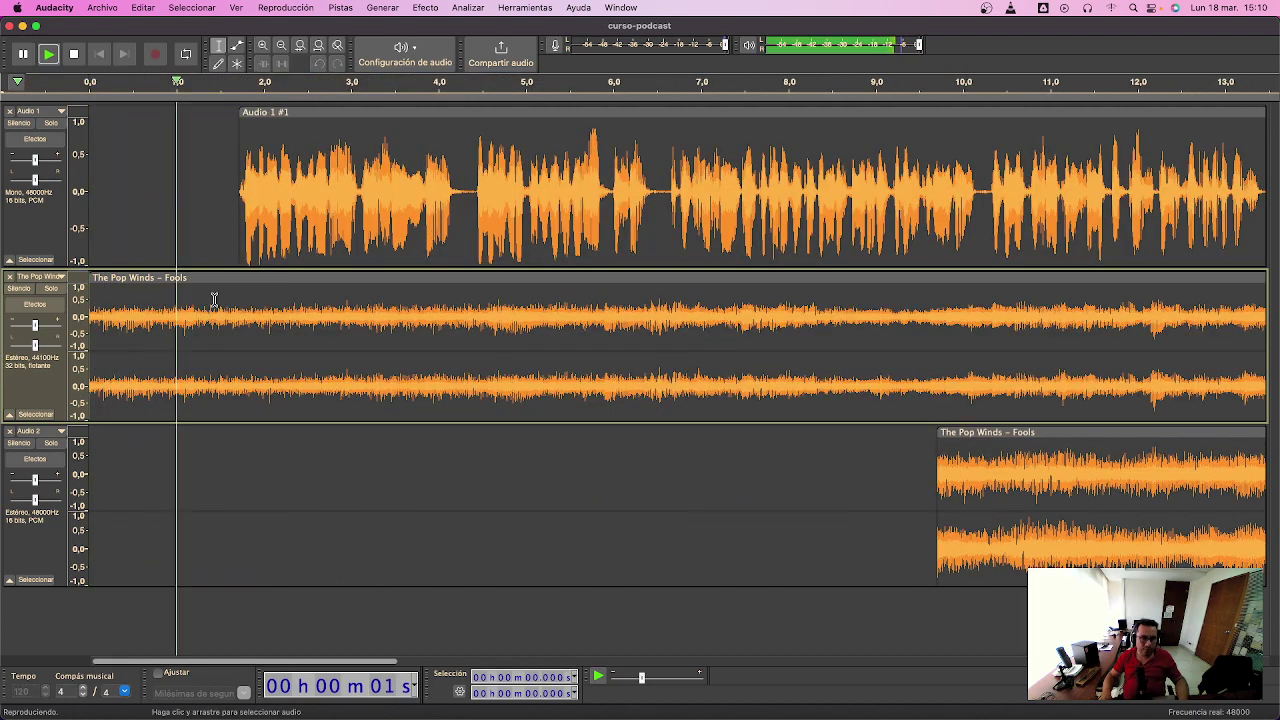
left_click_drag(226, 279, 372, 287)
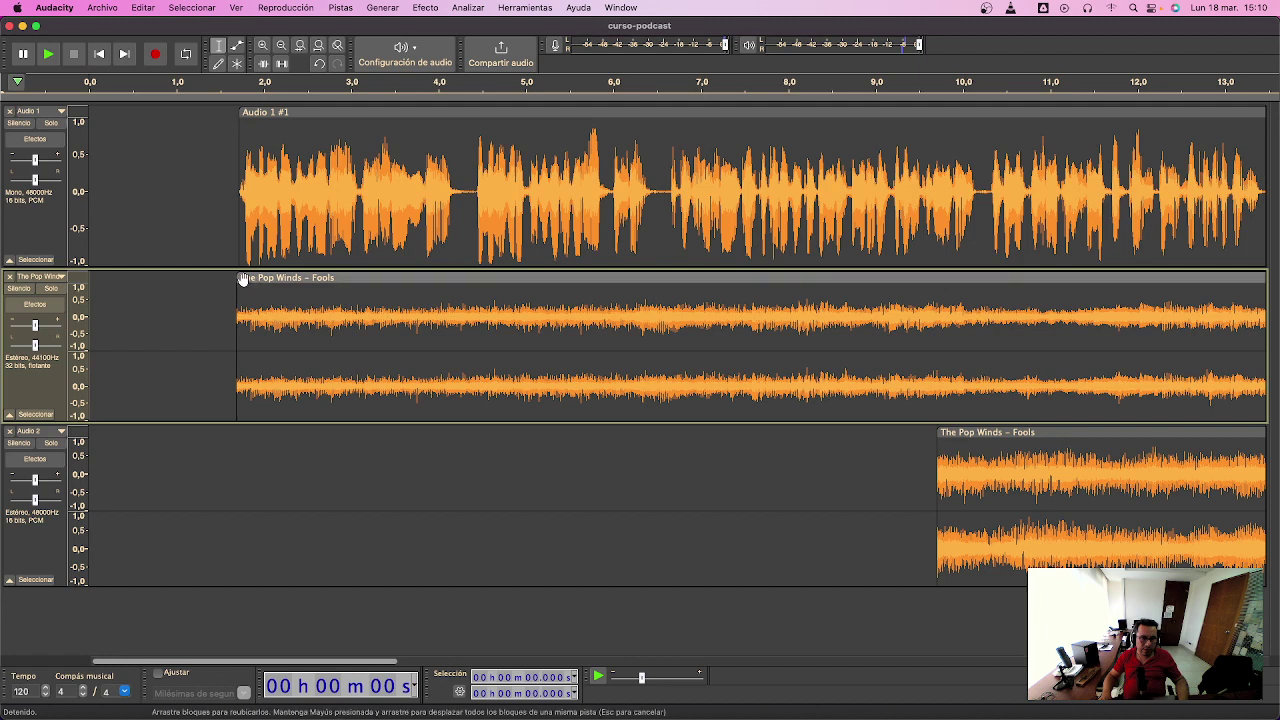
left_click_drag(236, 279, 152, 279)
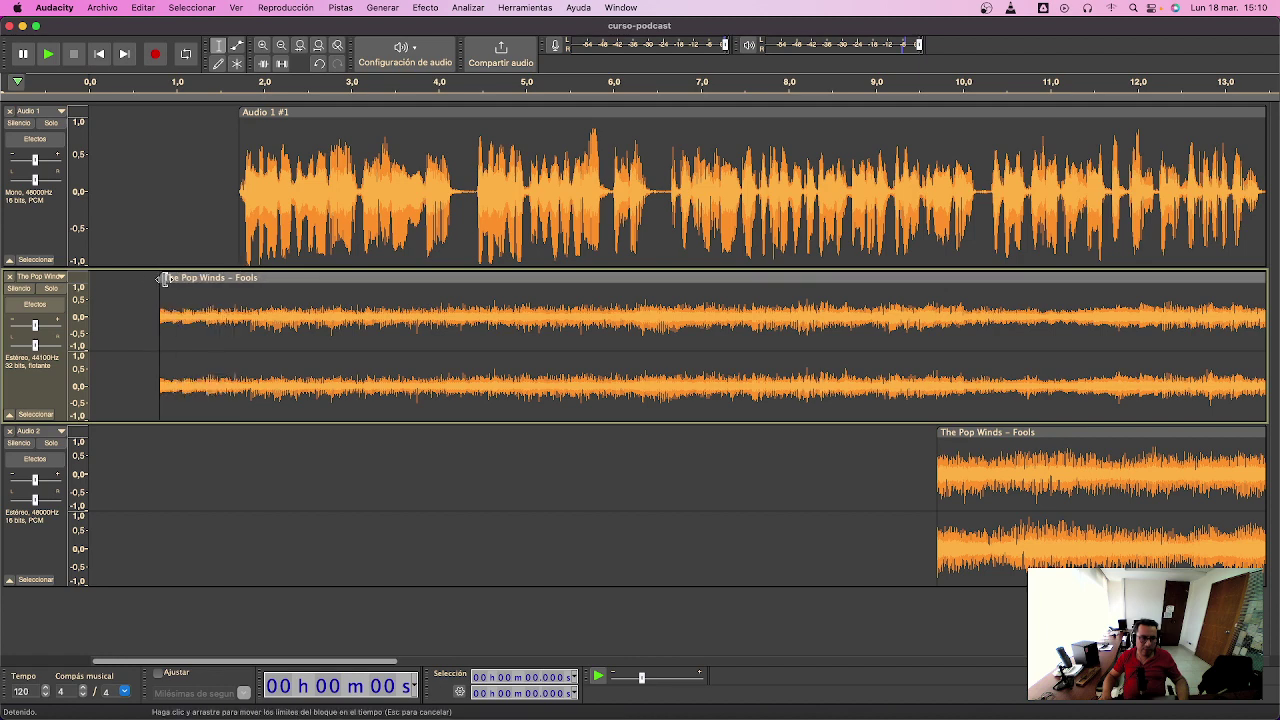
left_click(164, 229)
key("space")
key("space")
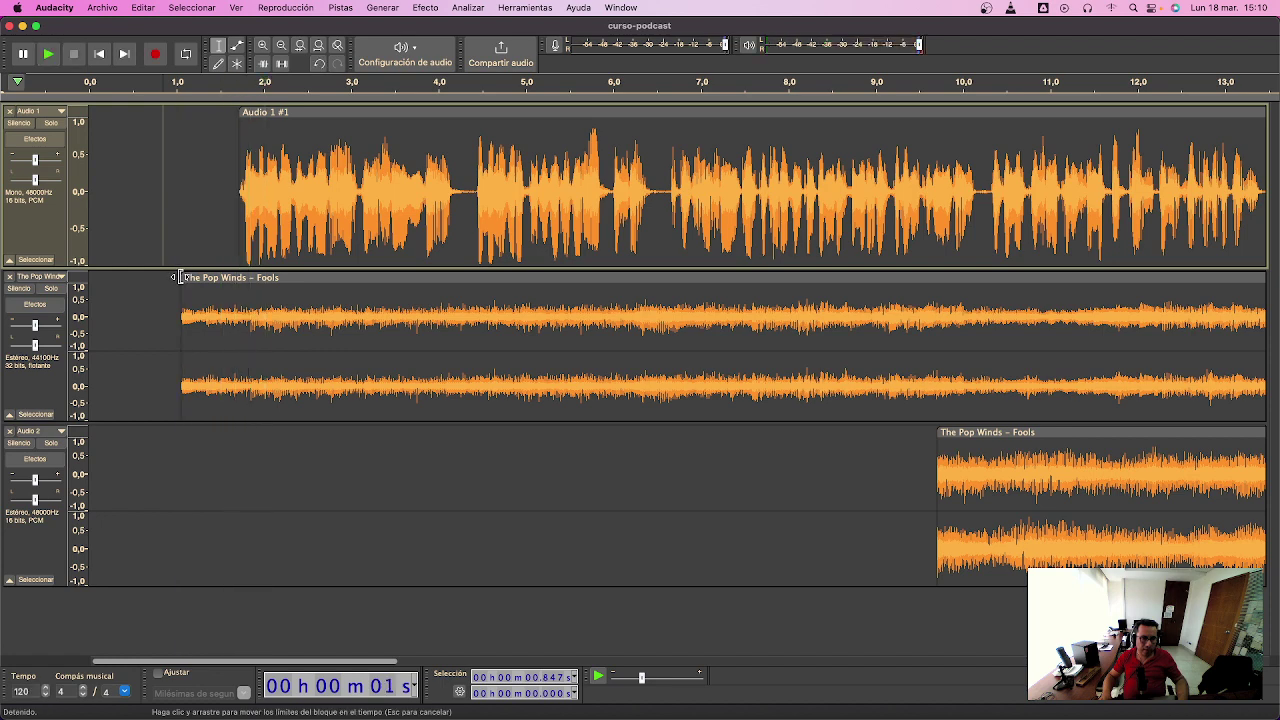
left_click_drag(178, 276, 160, 276)
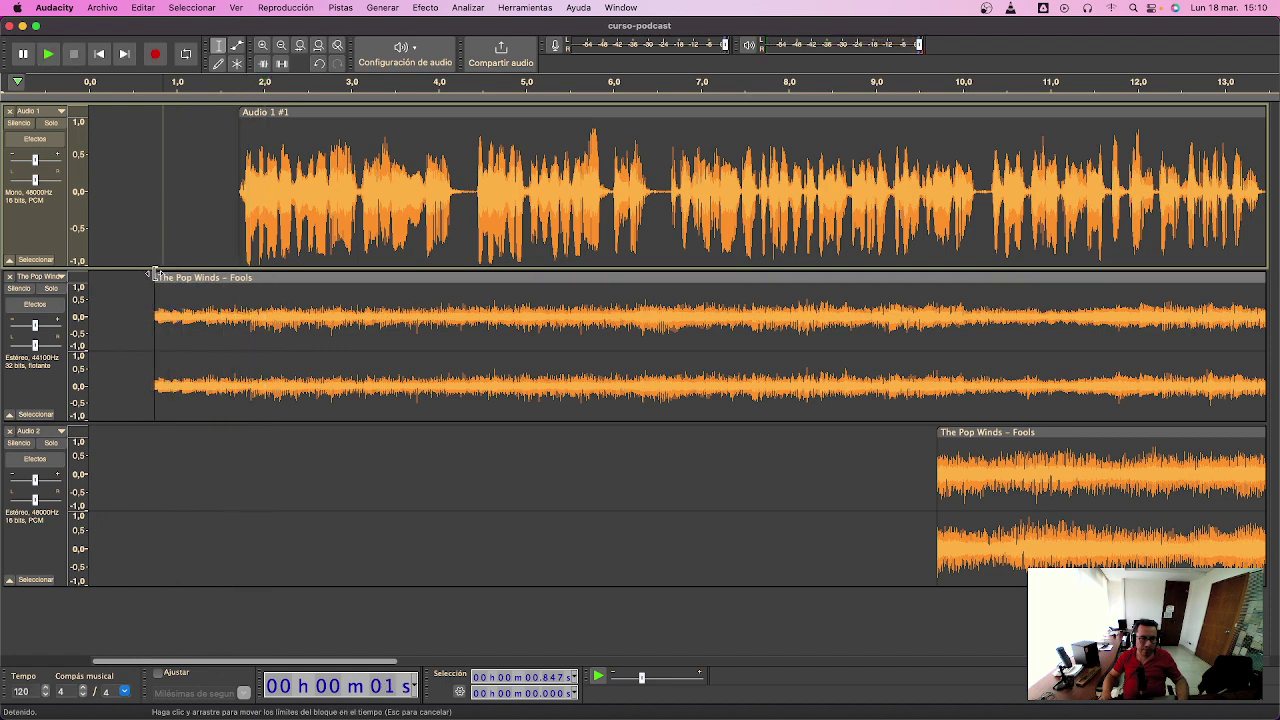
left_click_drag(194, 277, 124, 271)
- Replay the mix and fine-tune the intro clip's start edge and position against the voice
key("space")
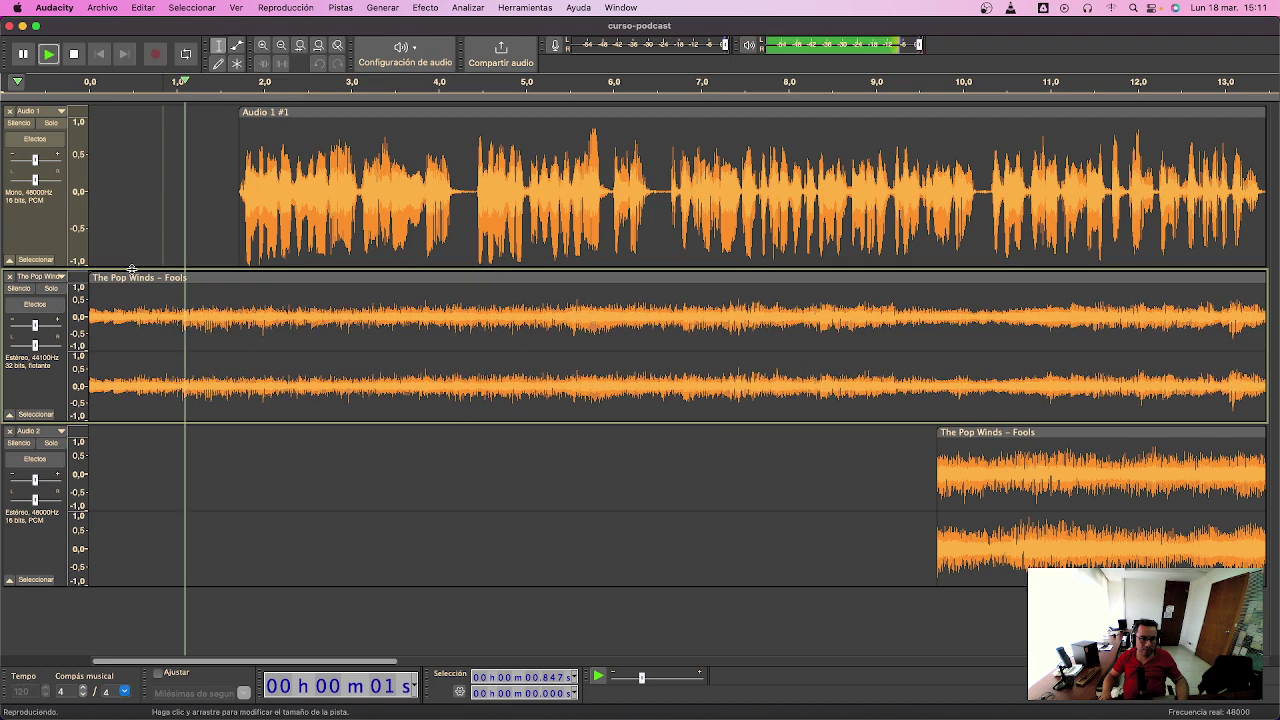
key("space")
key("Home")
key("space")
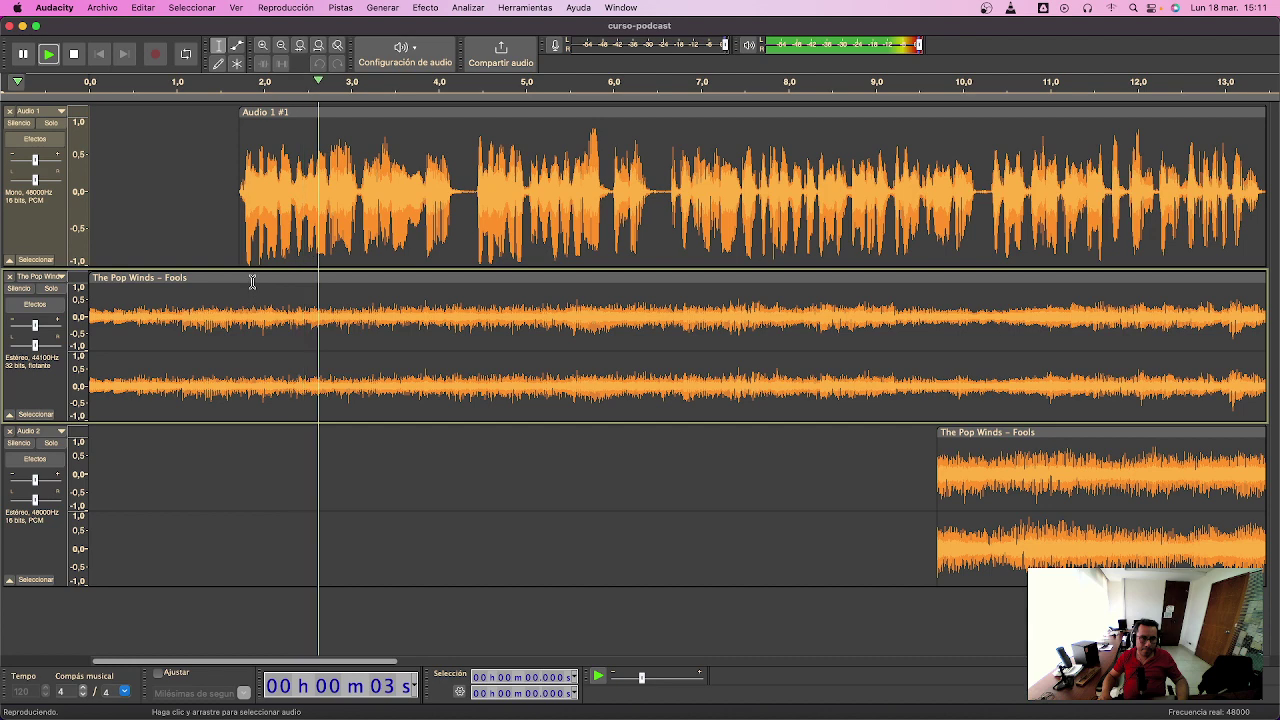
key("space")
mouse_move(90, 287)
left_mouse_down()
mouse_move(226, 287)
mouse_move(101, 279)
left_mouse_up()
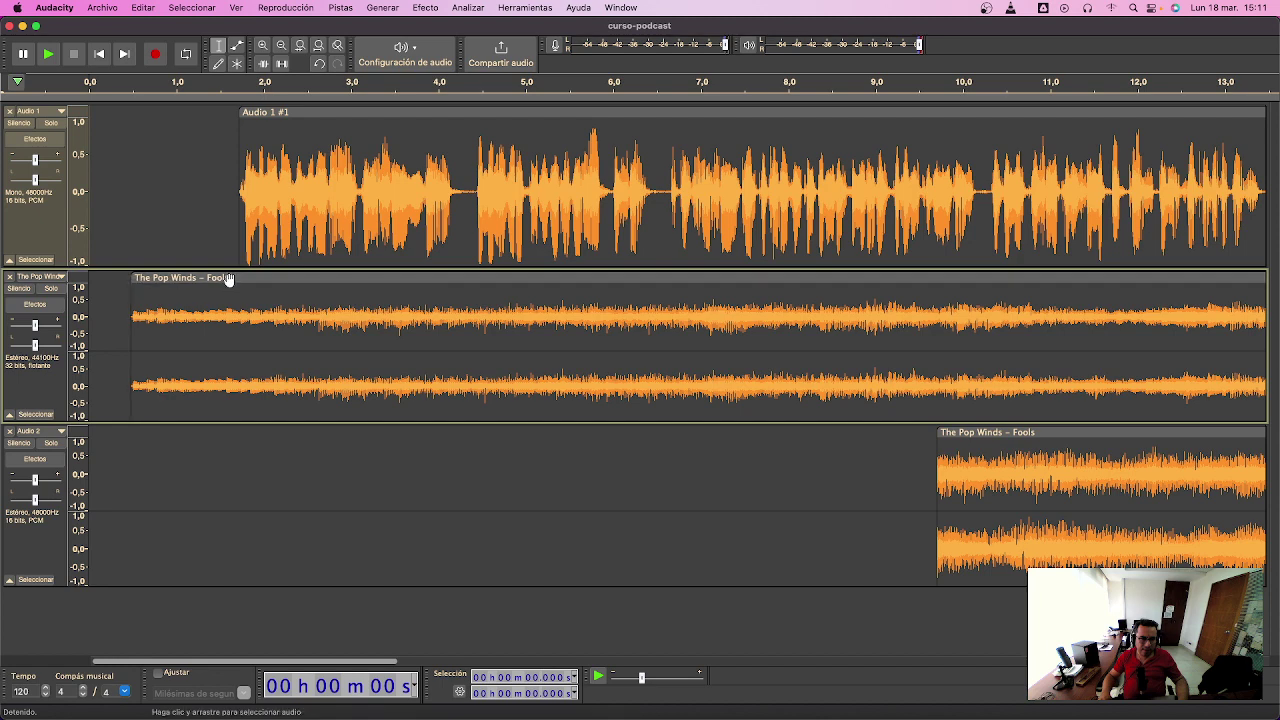
left_click_drag(228, 280, 187, 274)
key("space")
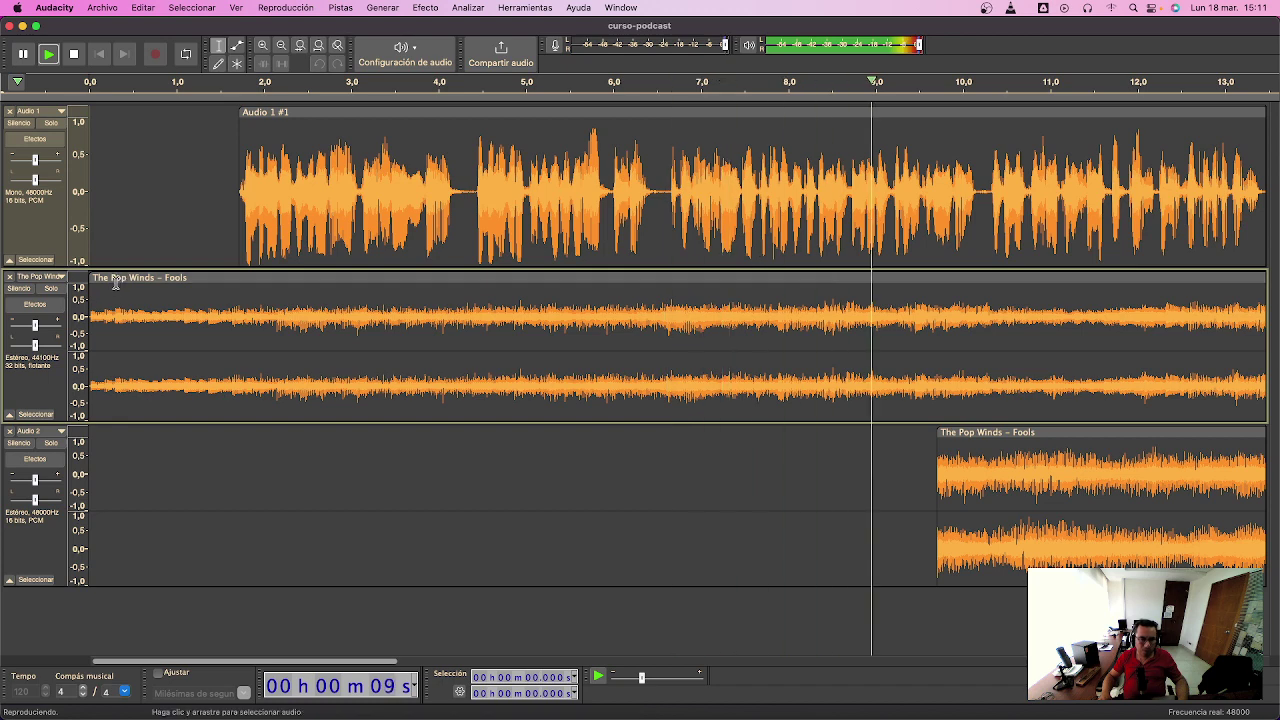
key("space")
left_click_drag(90, 279, 169, 265)
- Audition from 0.366 s and nudge the intro clip until it starts at 0 s
left_click(122, 236)
key("space")
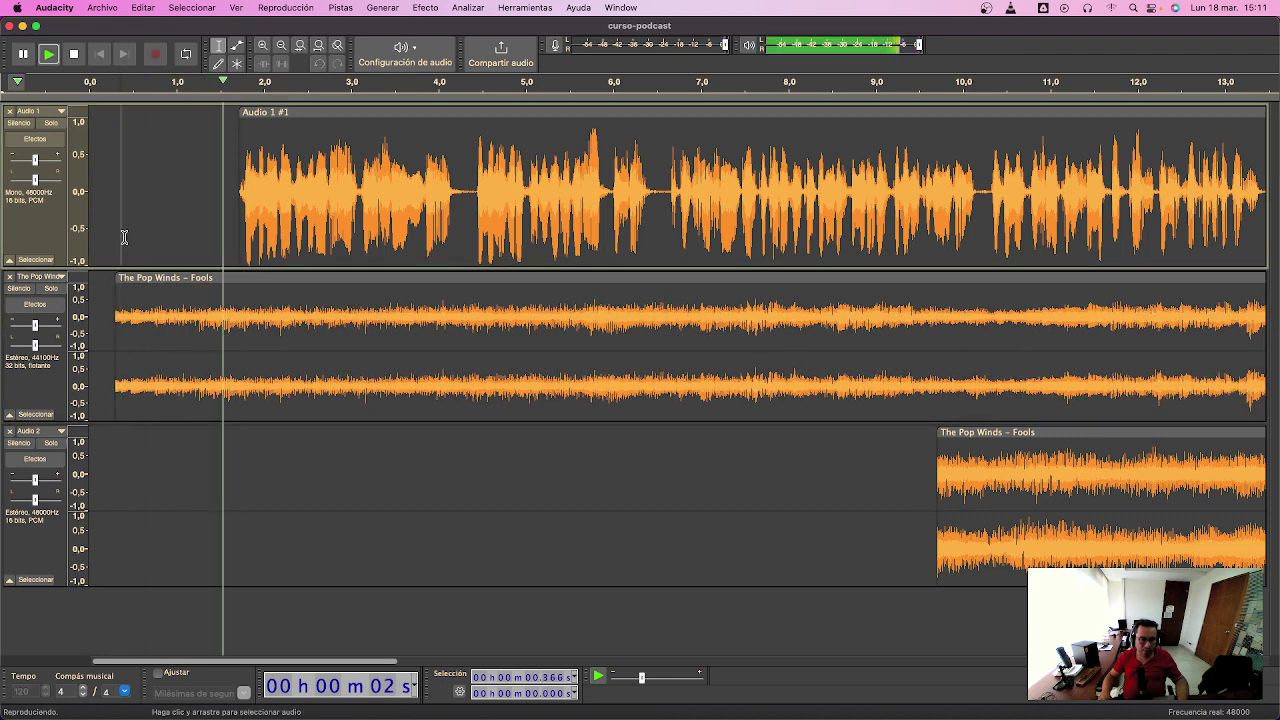
key("space")
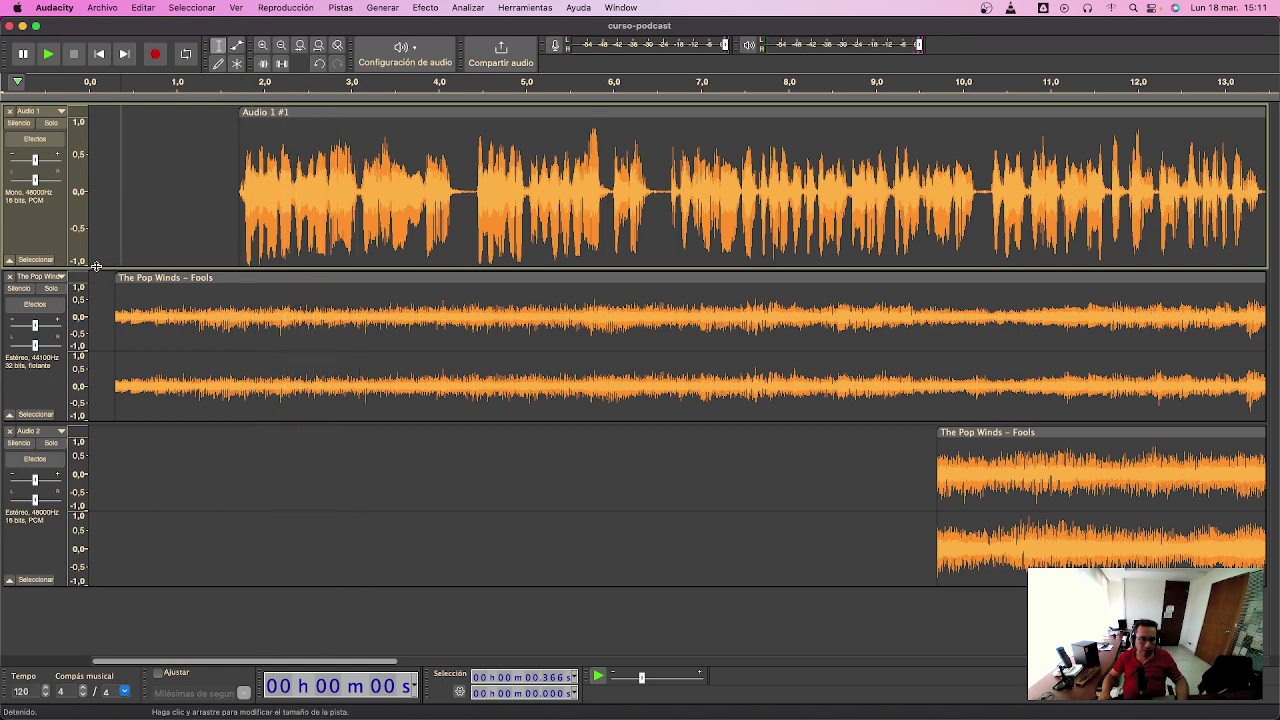
mouse_move(125, 282)
left_mouse_down()
mouse_move(336, 295)
mouse_move(119, 277)
left_mouse_up()
key("space")
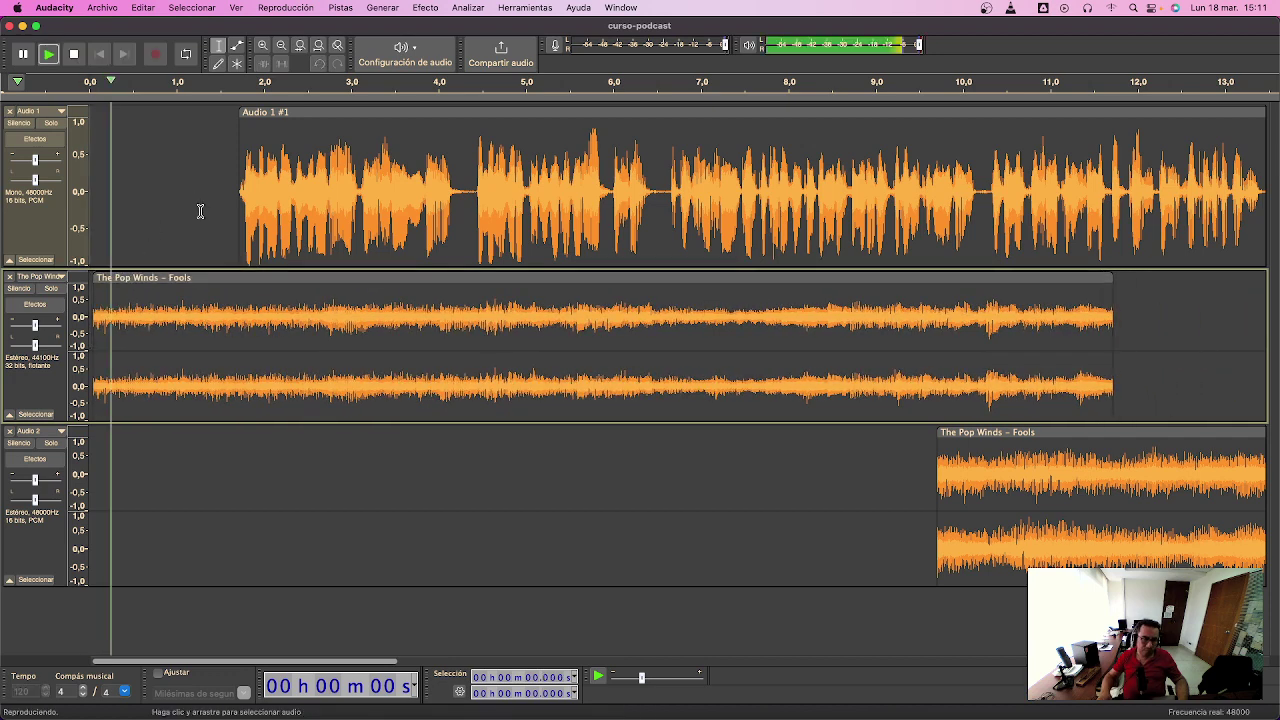
key("space")
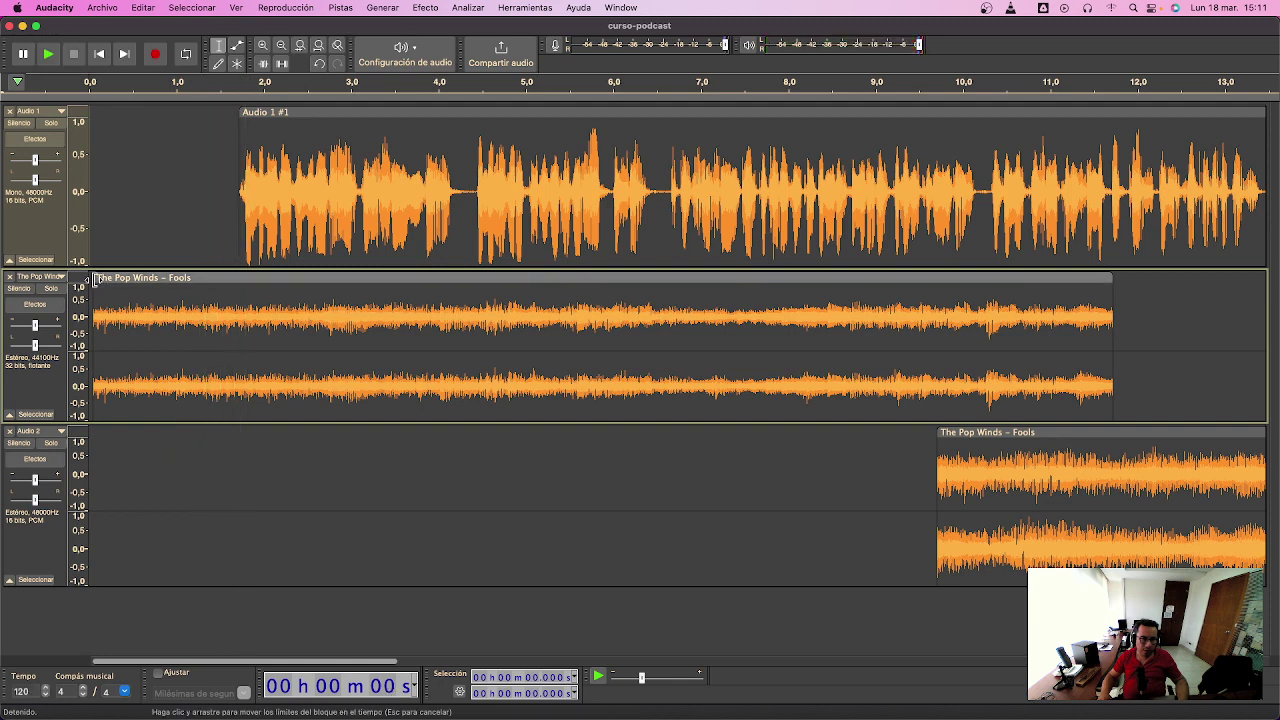
left_click_drag(147, 279, 129, 277)
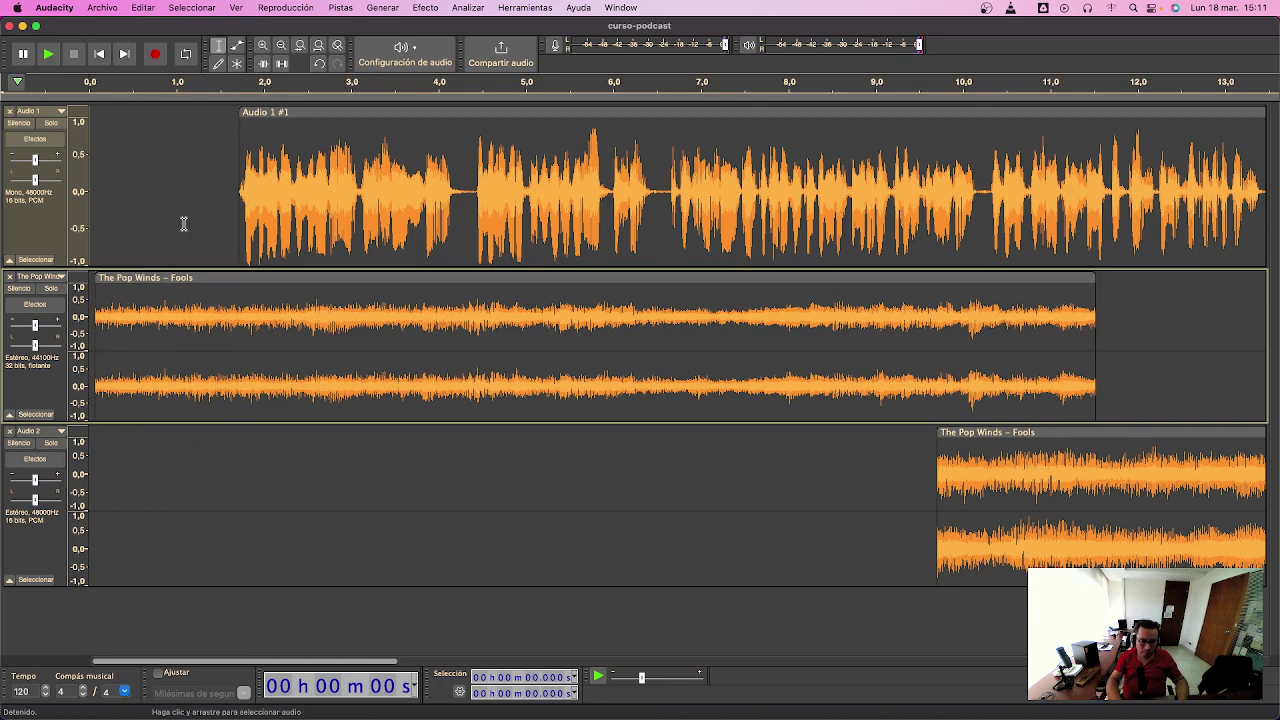
key("space")
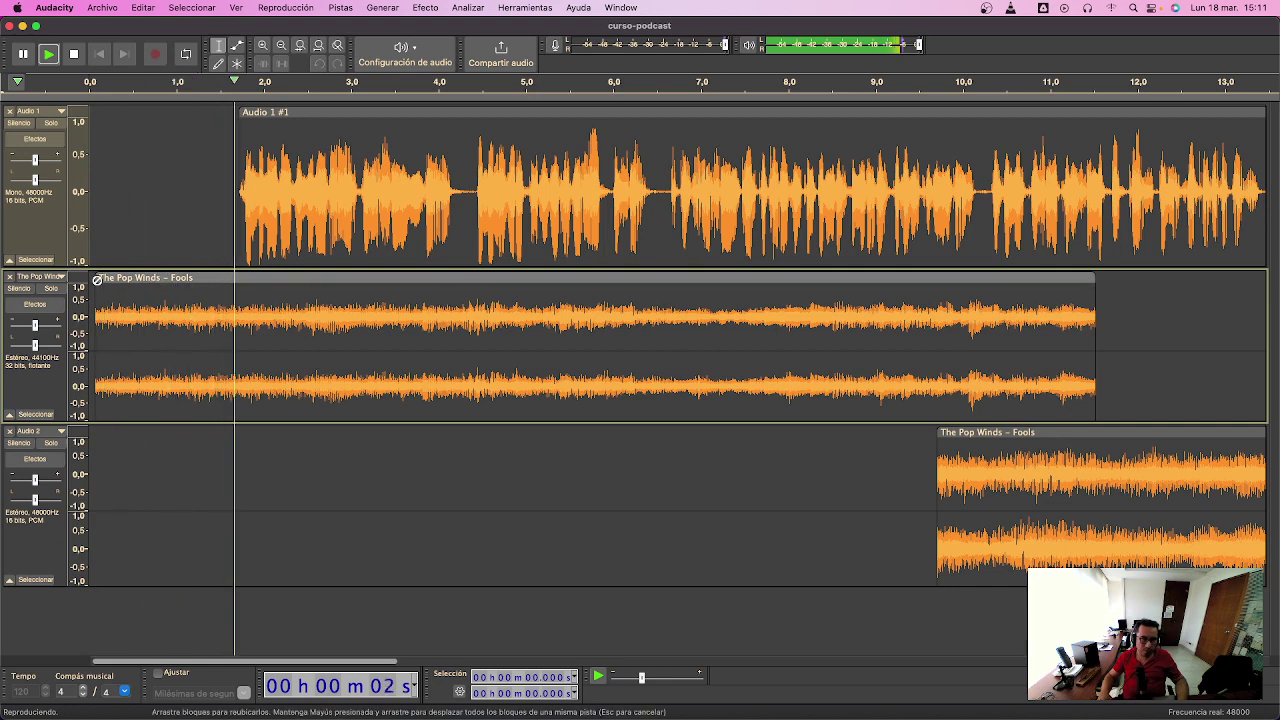
key("space")
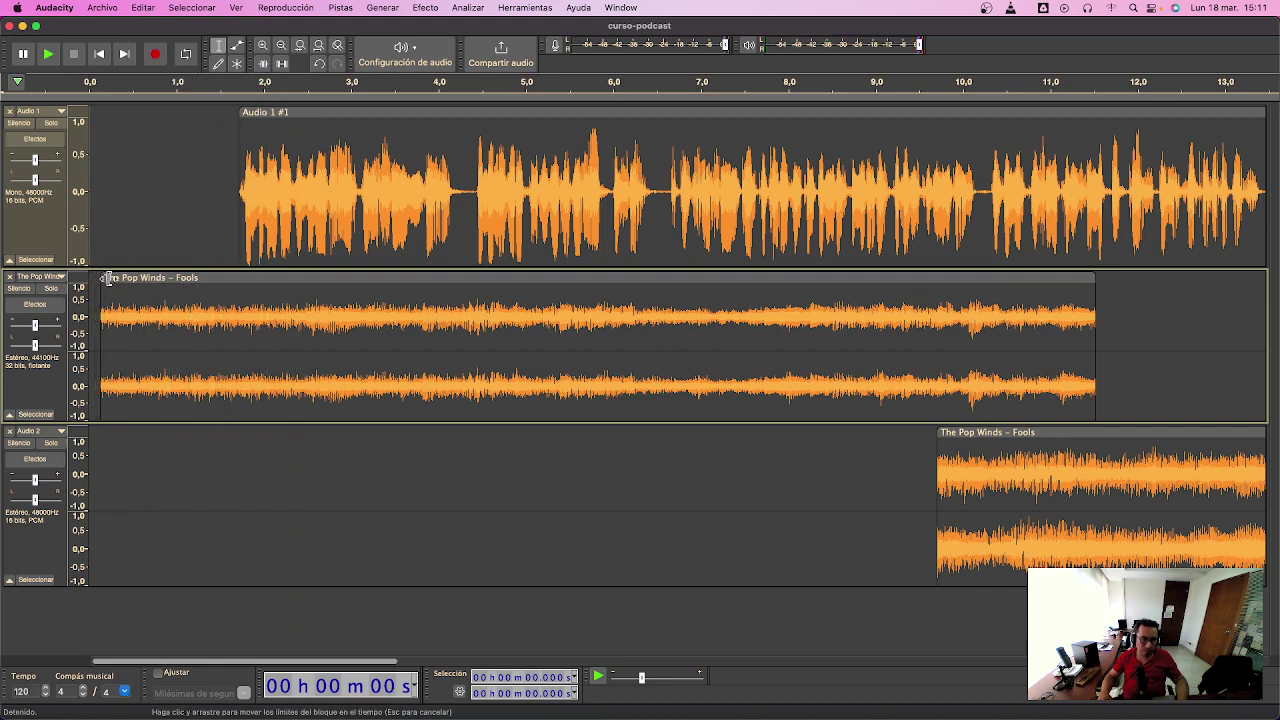
left_click_drag(116, 278, 105, 276)
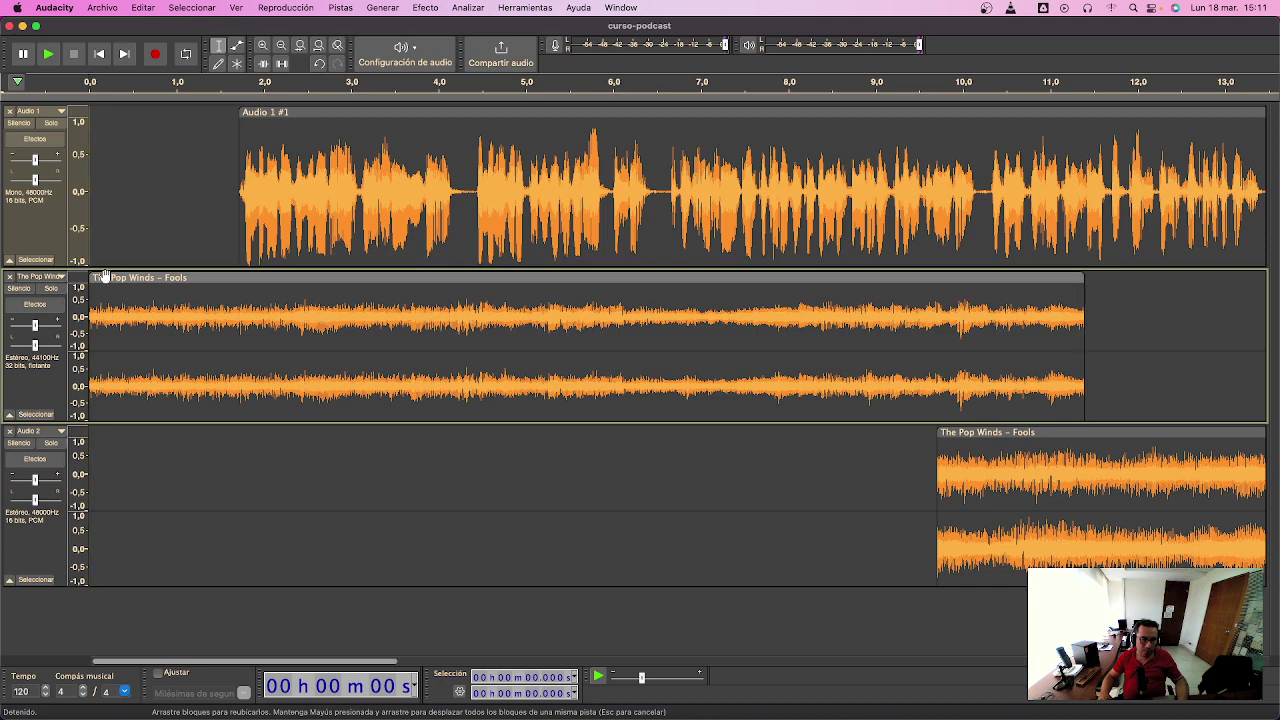
- Play the mix and trim the intro clip to end near 9.8 s
key("space")
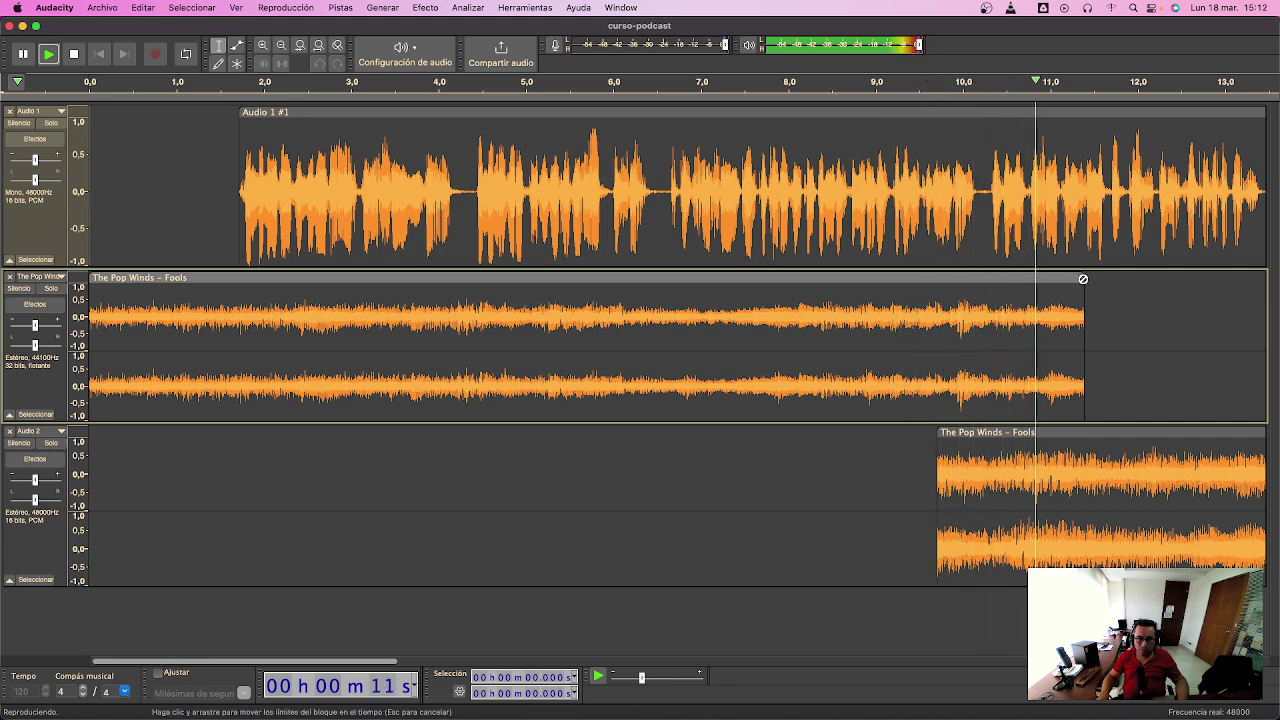
key("space")
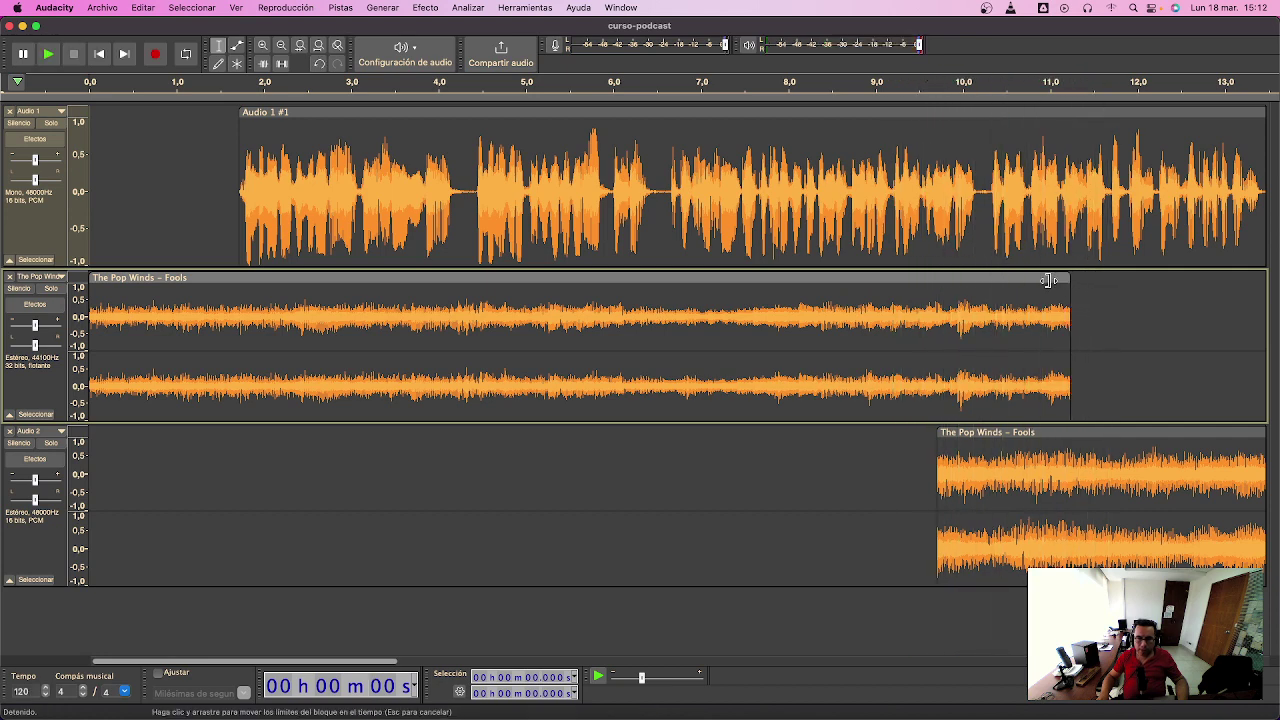
left_click_drag(1048, 280, 948, 281)
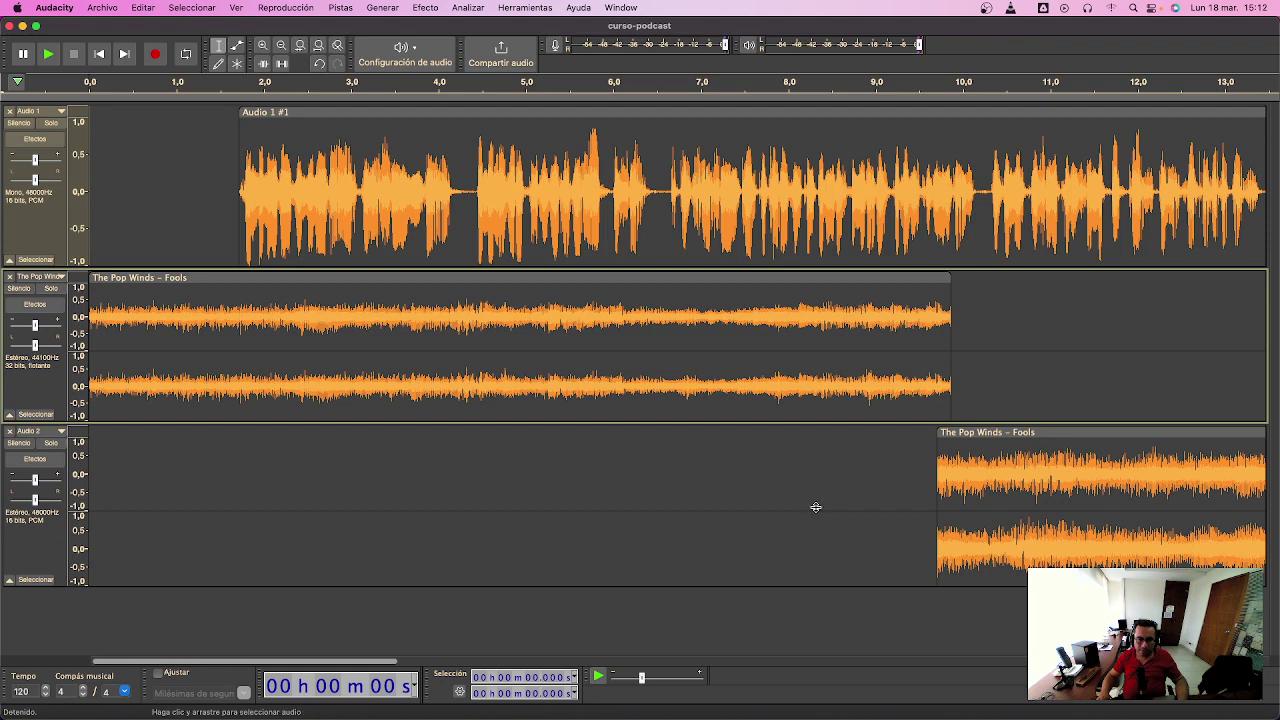
- Zoom out and slide the closing Fools clip earlier to start around 8.5 s
key("super+3")
key("super+3")
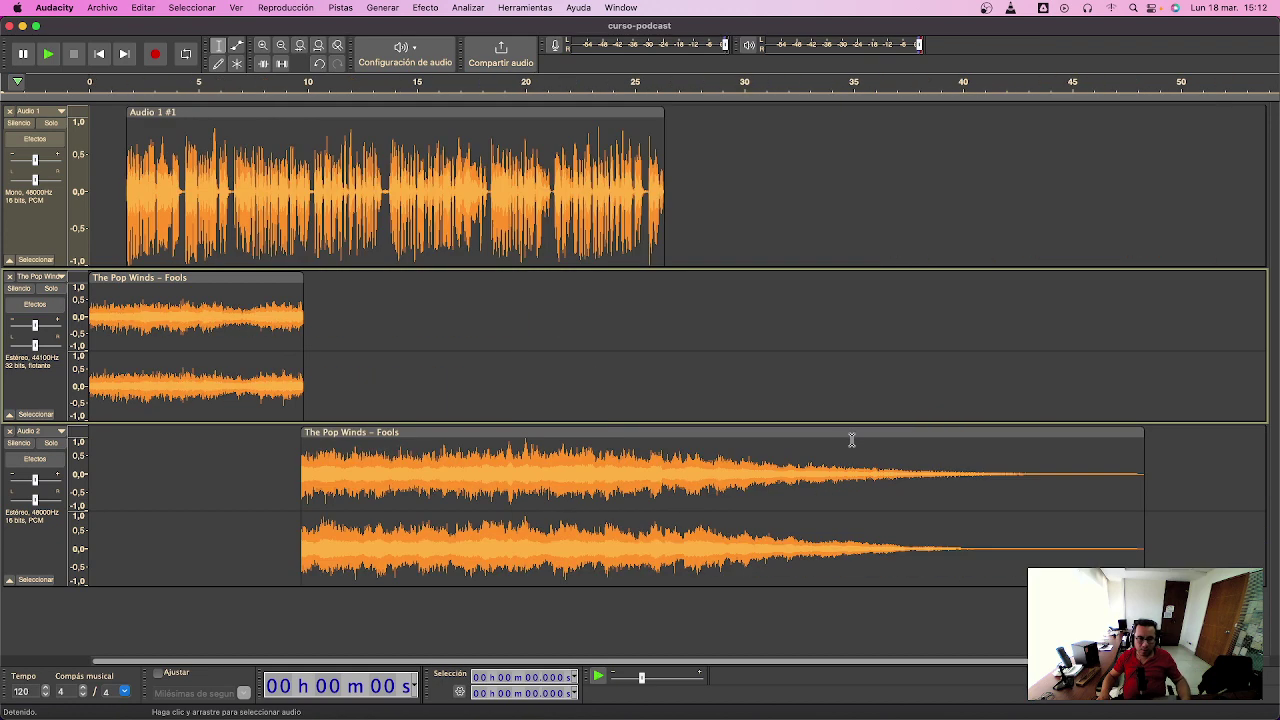
left_click_drag(854, 434, 828, 432)
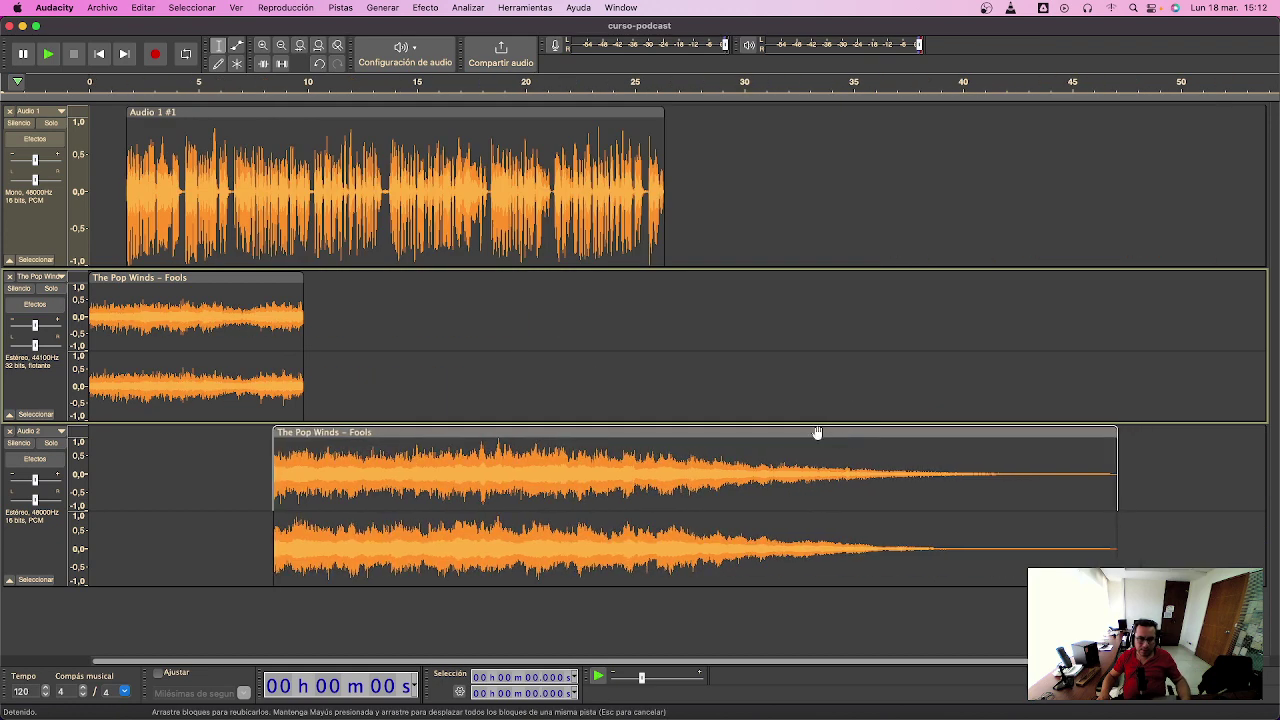
left_click(237, 46)
- Add envelope points to duck the intro music after its opening and keep the outro low before its swell
left_click(124, 290)
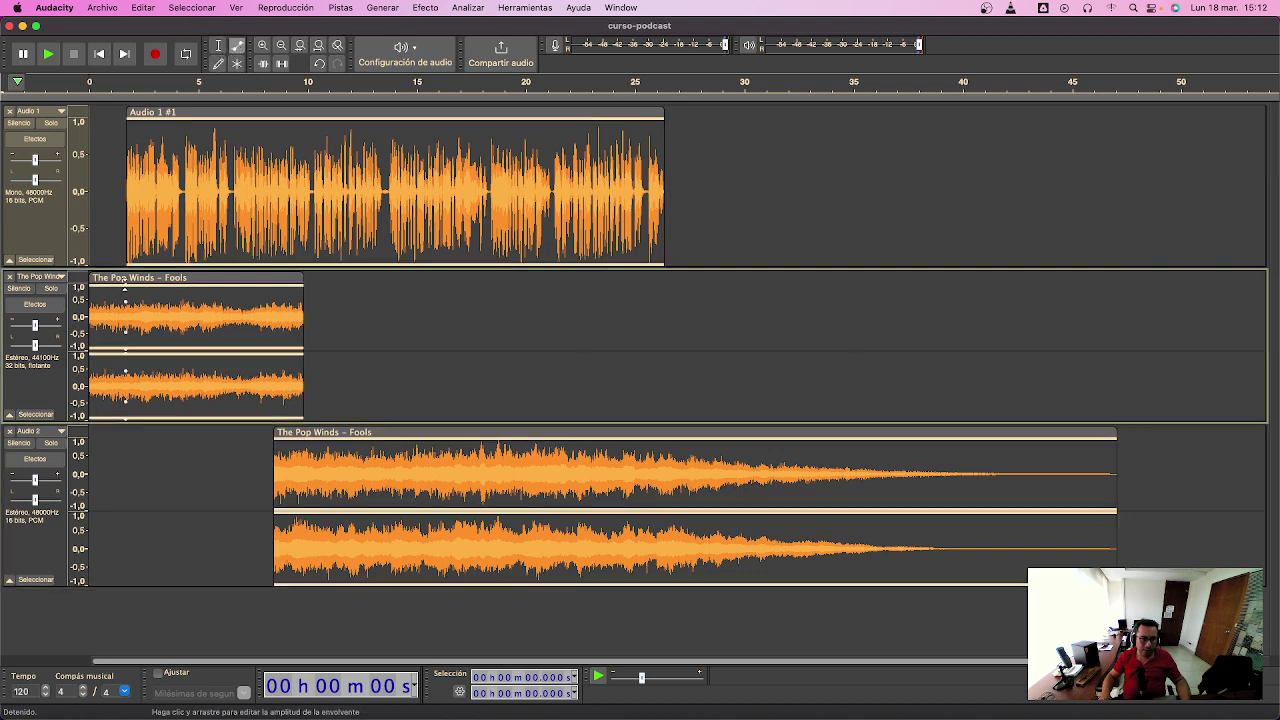
left_click_drag(136, 290, 133, 312)
left_click(651, 440)
mouse_move(651, 442)
left_mouse_down()
mouse_move(645, 461)
mouse_move(632, 436)
left_mouse_up()
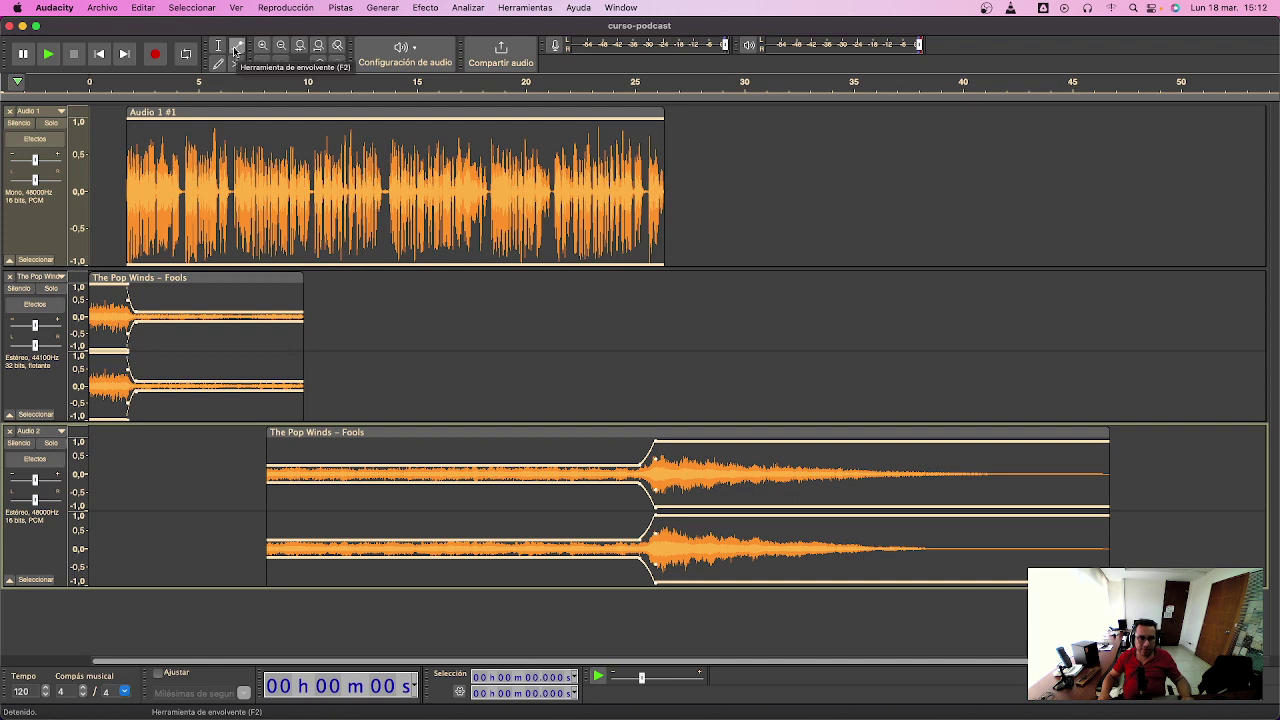
left_click_drag(641, 462, 640, 466)
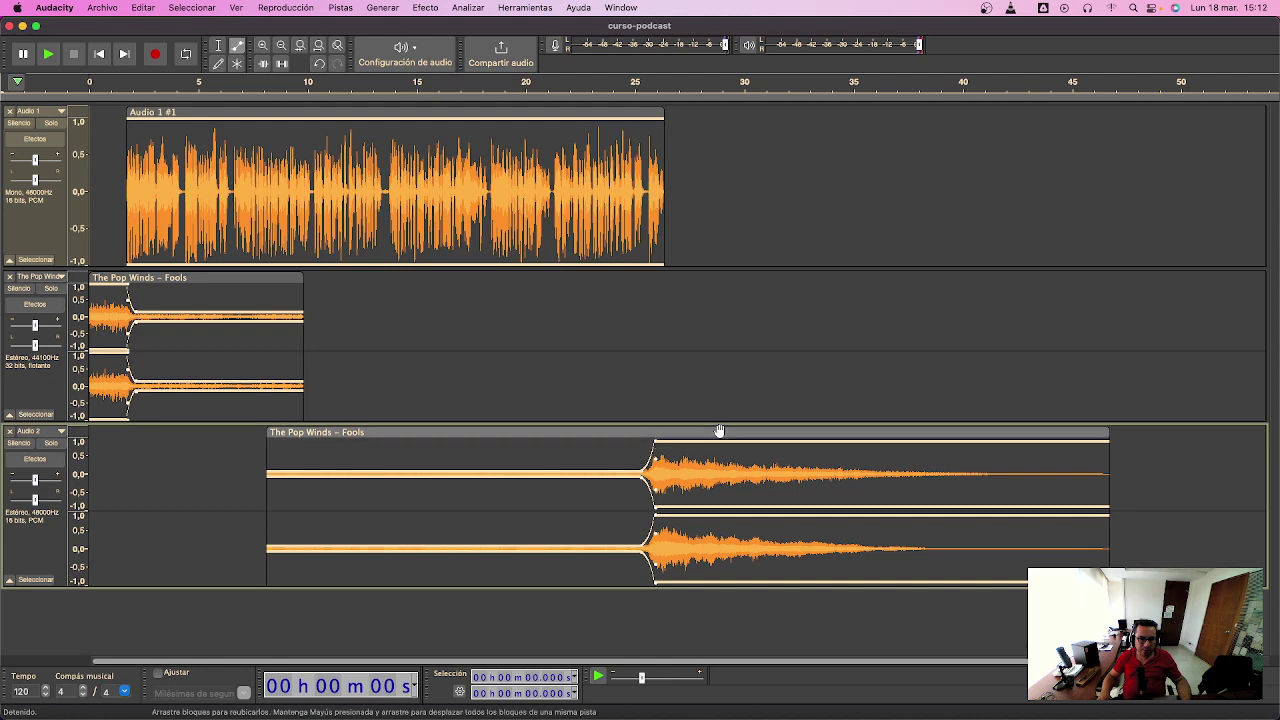
- Nudge the outro clip earlier, trim its start and end, and shape its quiet opening envelope
left_click_drag(718, 432, 714, 432)
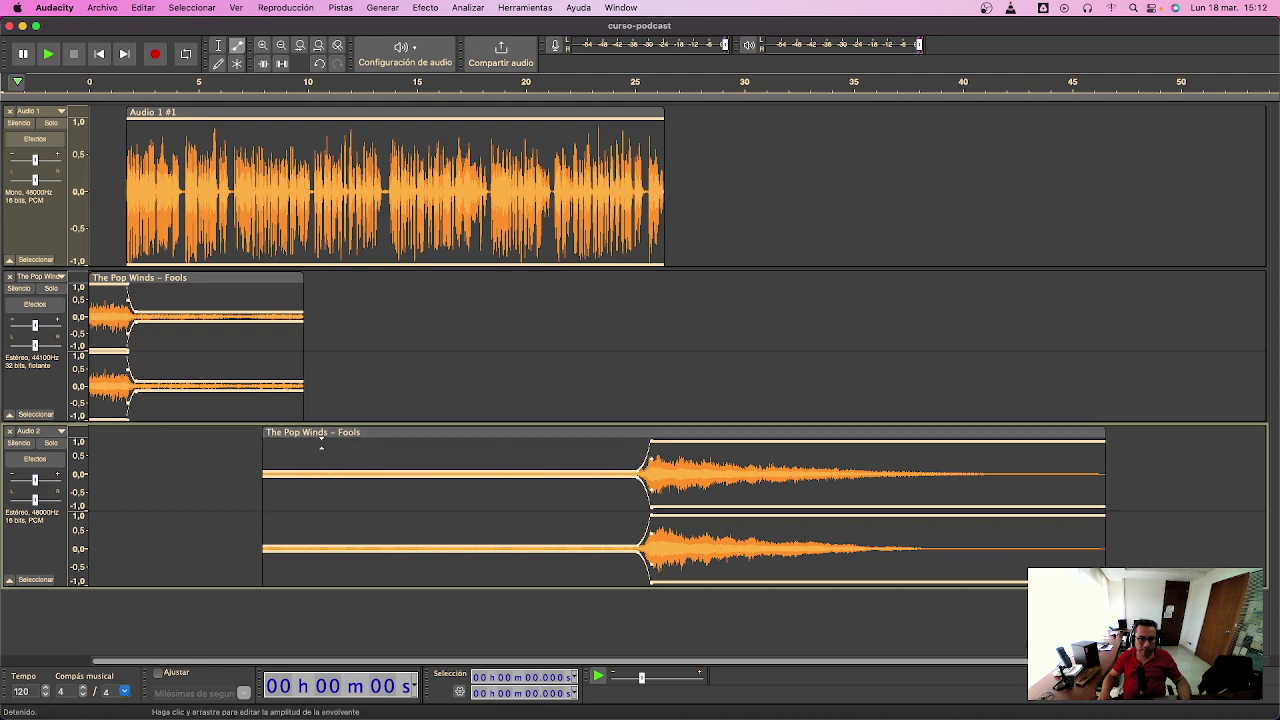
left_click_drag(258, 432, 283, 432)
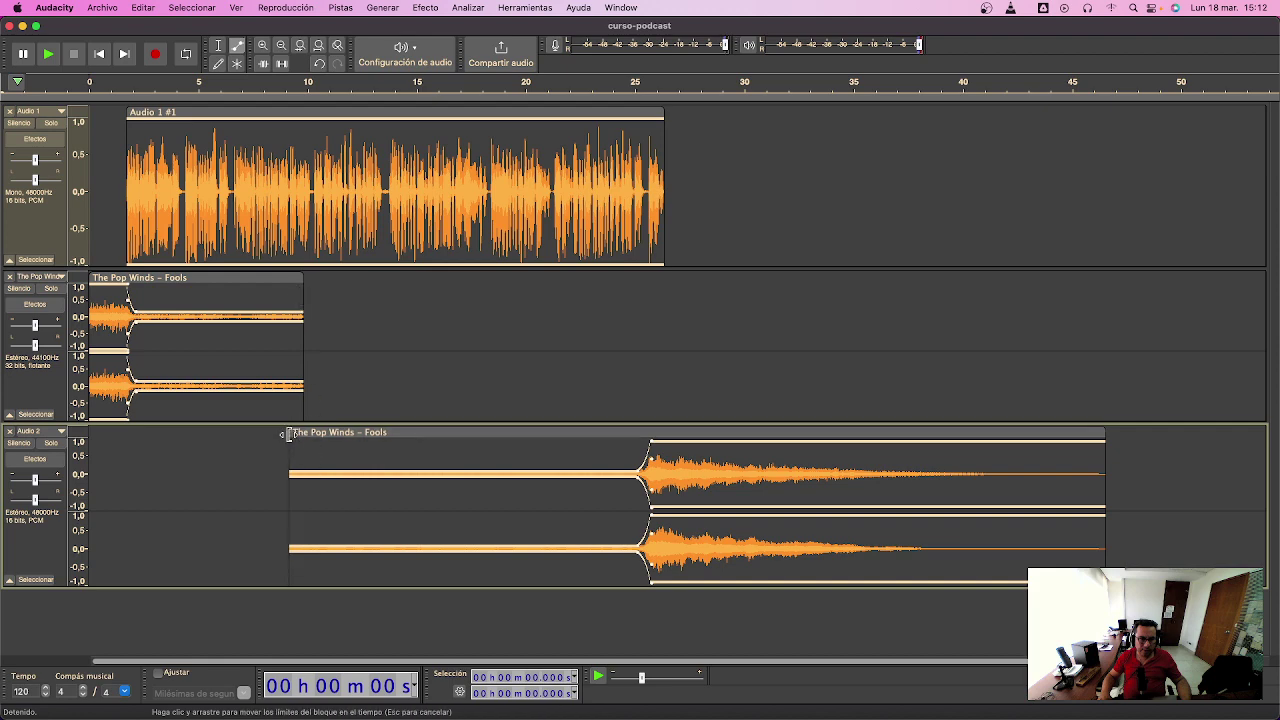
left_click_drag(306, 472, 306, 467)
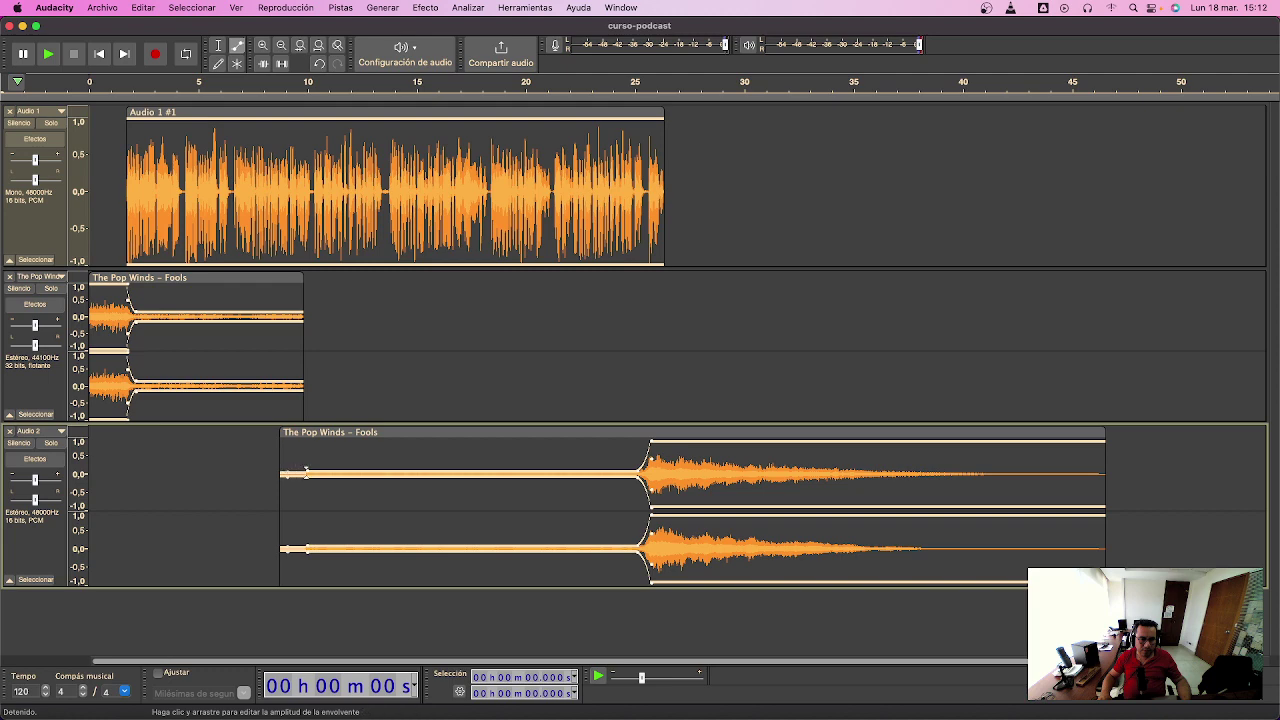
left_click_drag(307, 468, 300, 467)
left_click_drag(1102, 437, 691, 445)
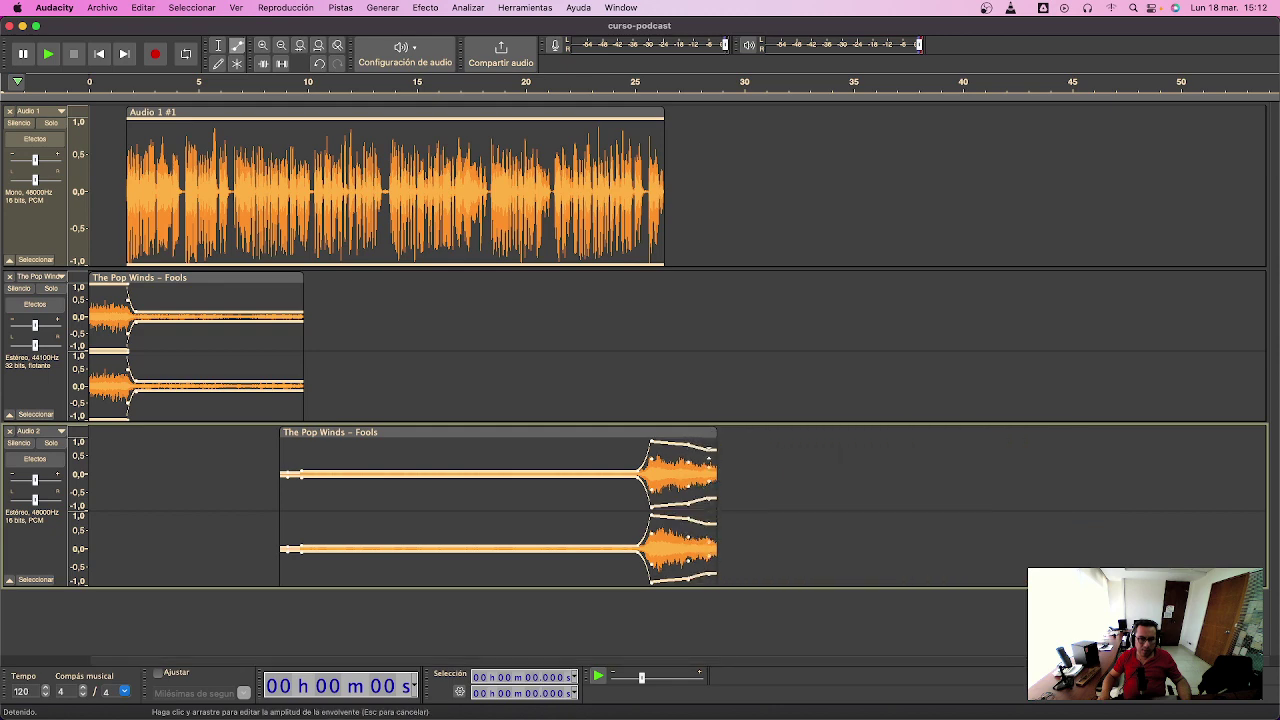
- Fade out the outro music's end and taper the intro music's tail with an envelope point
left_click_drag(691, 432, 655, 431)
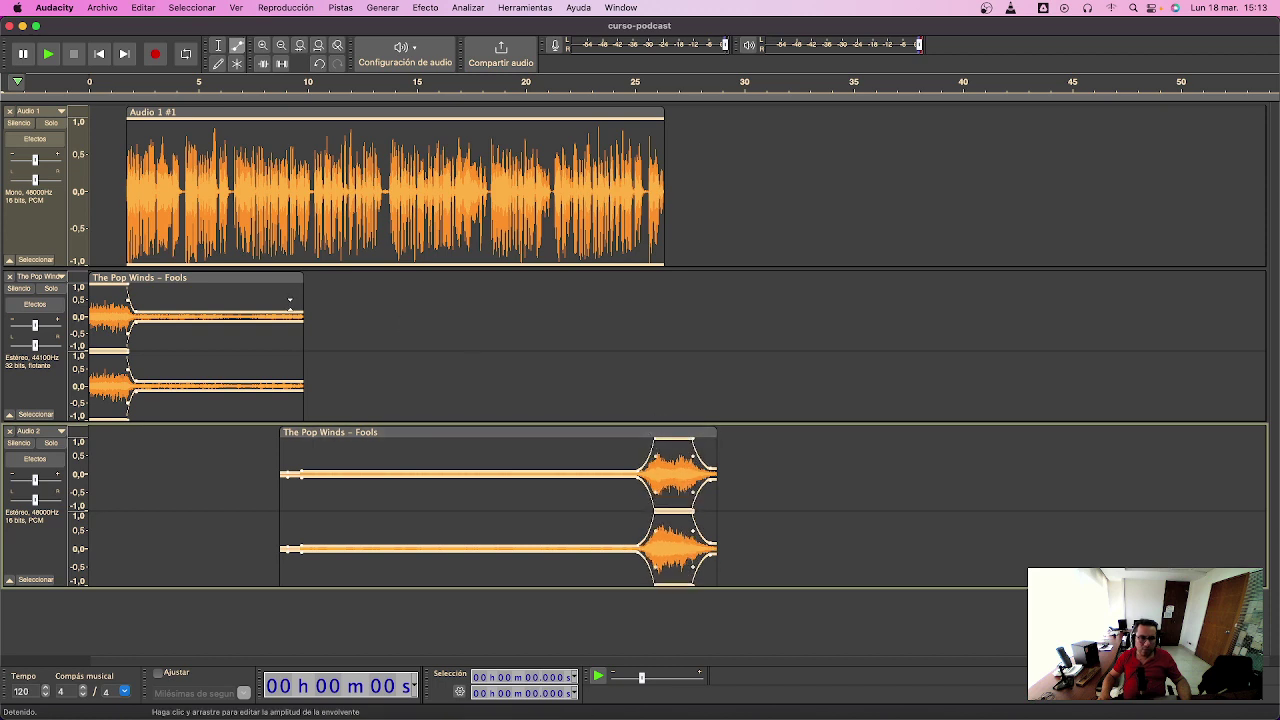
left_click(285, 308)
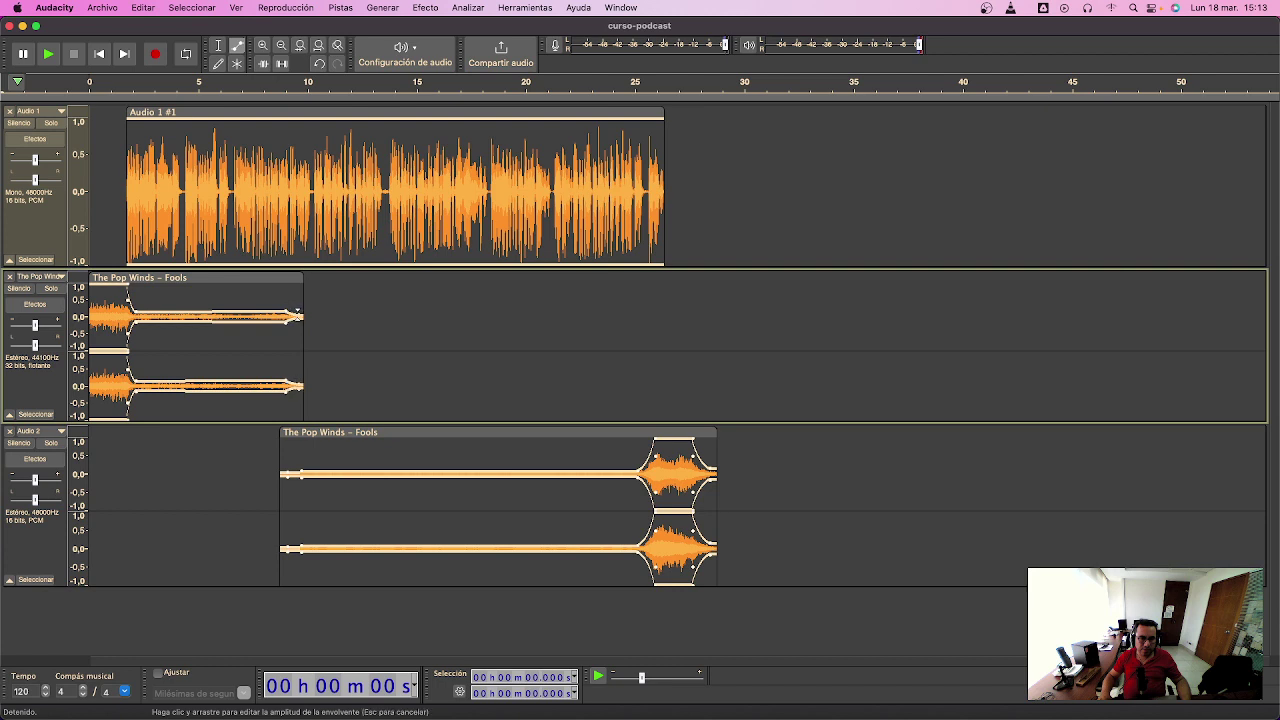
left_click_drag(287, 310, 286, 306)
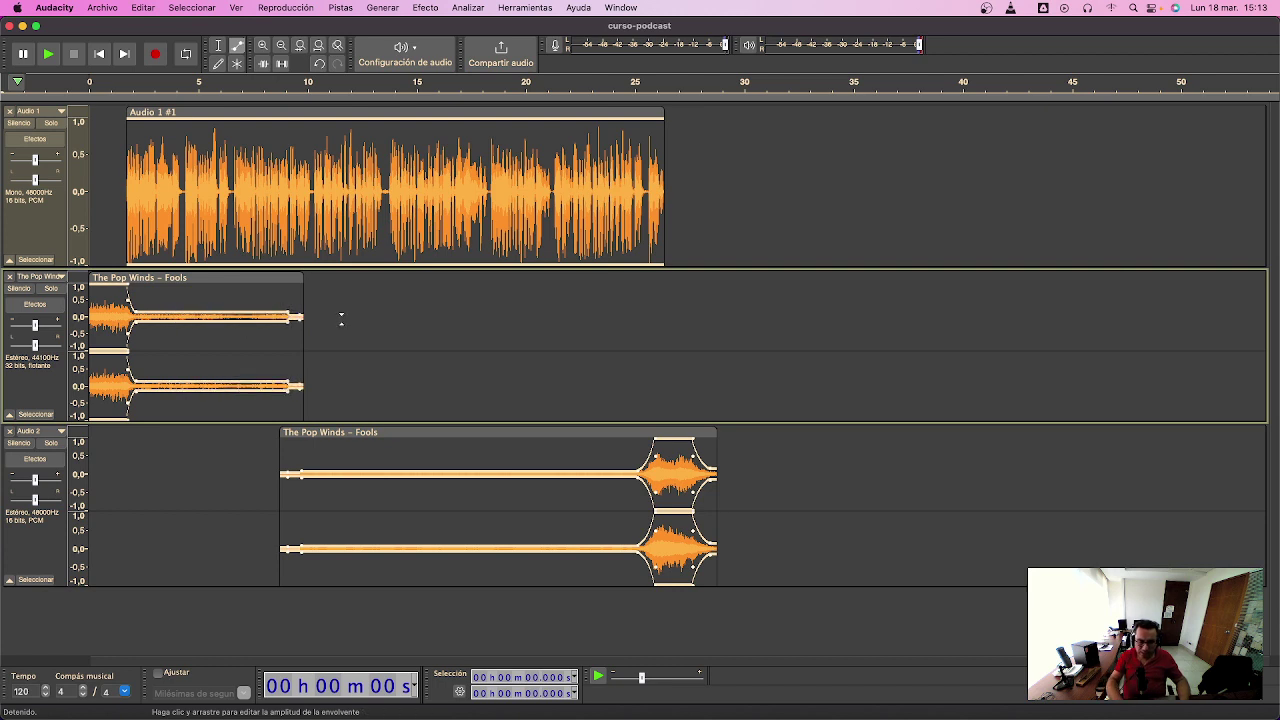
- Return to the Selection tool and play the mix from the start
left_click(219, 45)
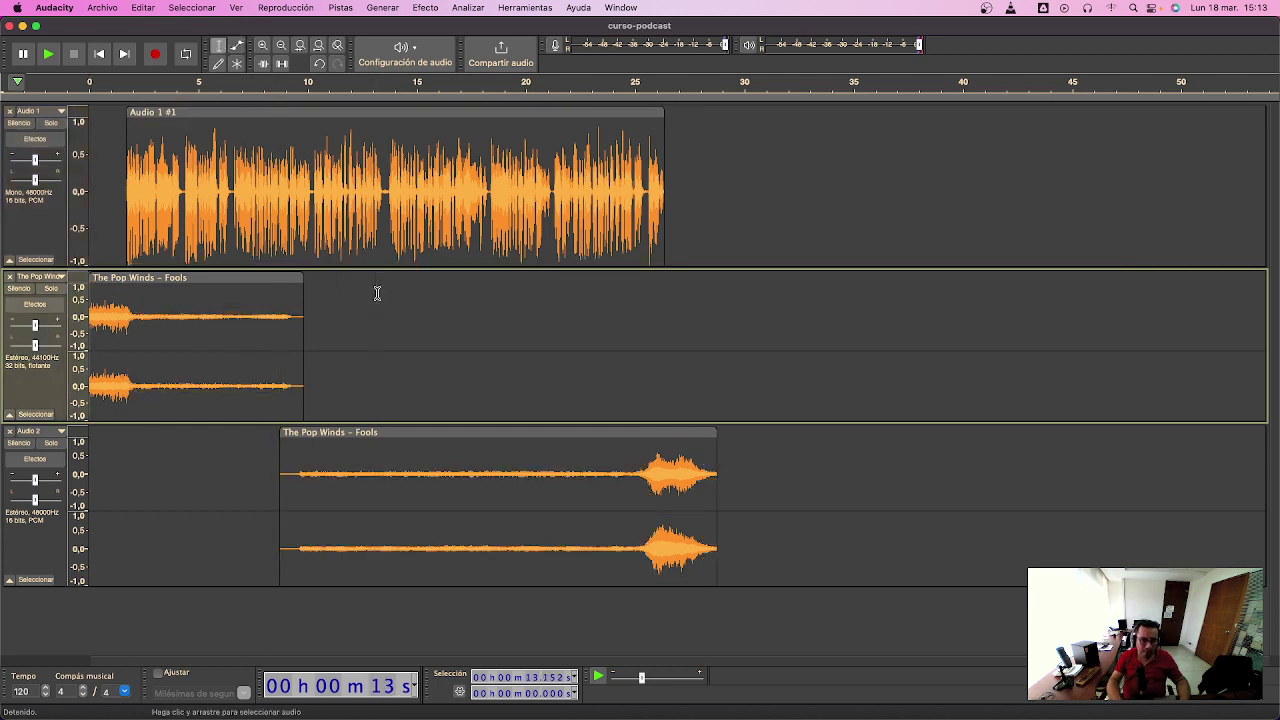
key("space")
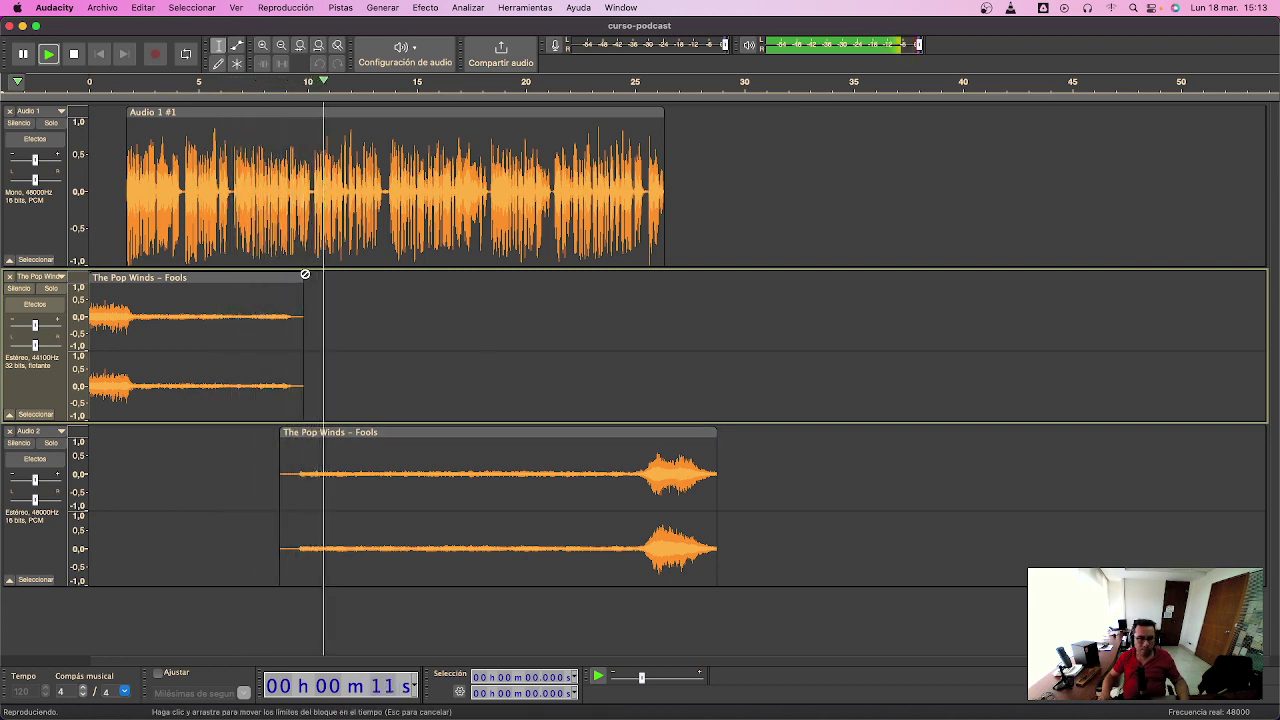
key("space")
- Shift the outro clip earlier to about 8.3 s, replay from 9 s, and extend the intro to about 10.6 s
left_click_drag(502, 431, 492, 431)
left_click(247, 440)
key("space")
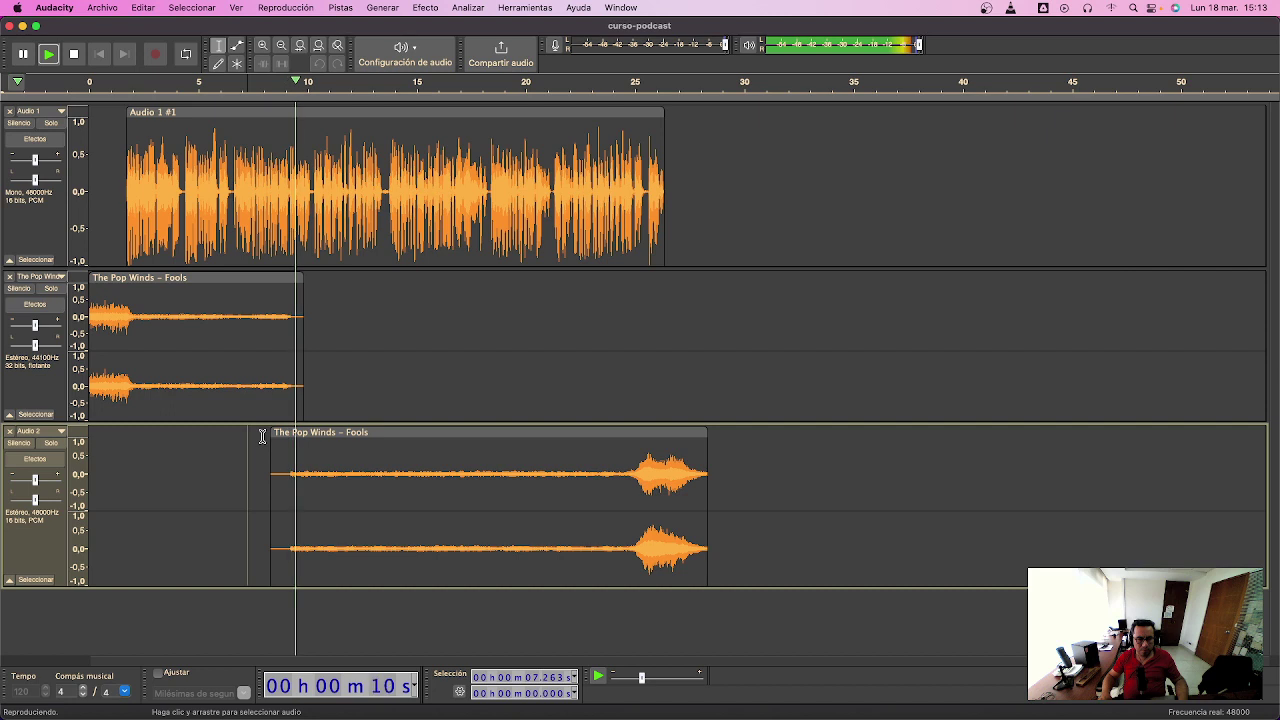
key("space")
left_click_drag(308, 279, 320, 279)
left_click(238, 48)
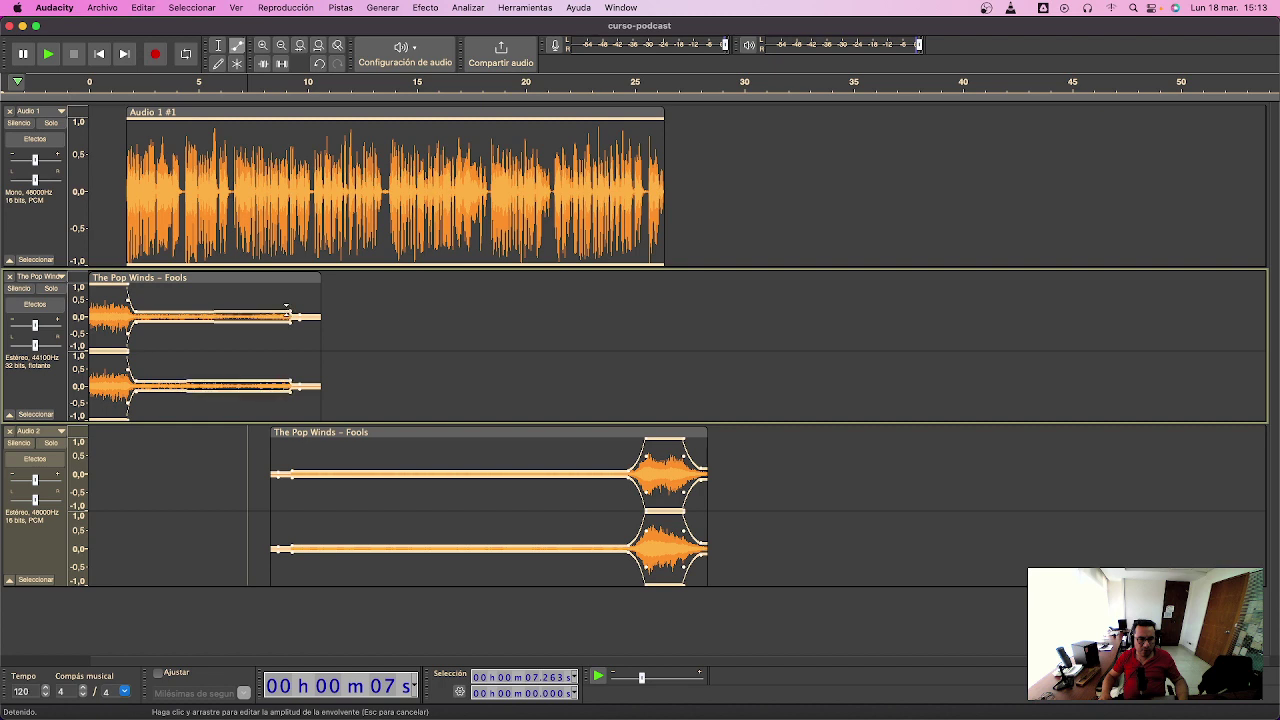
- Fine-tune the intro's opening envelope point and reshape the outro envelope, adding a point in its quiet section
left_click_drag(128, 299, 132, 305)
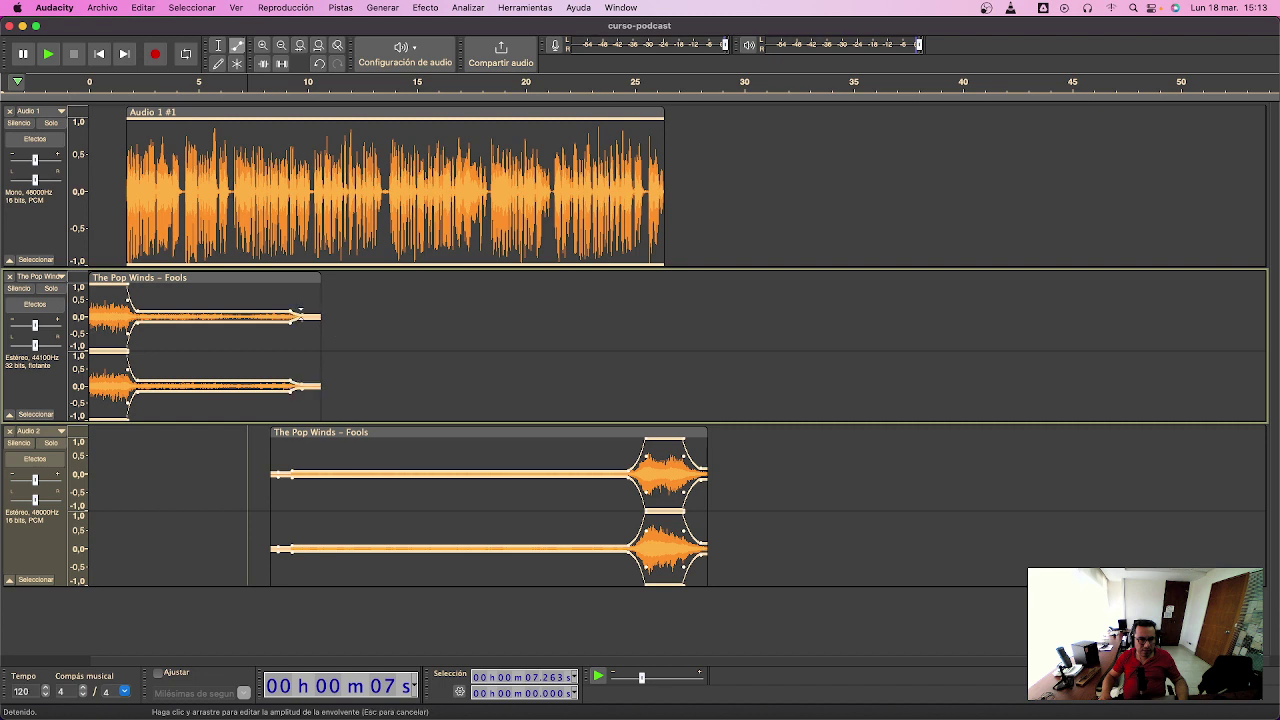
left_click_drag(301, 464, 305, 466)
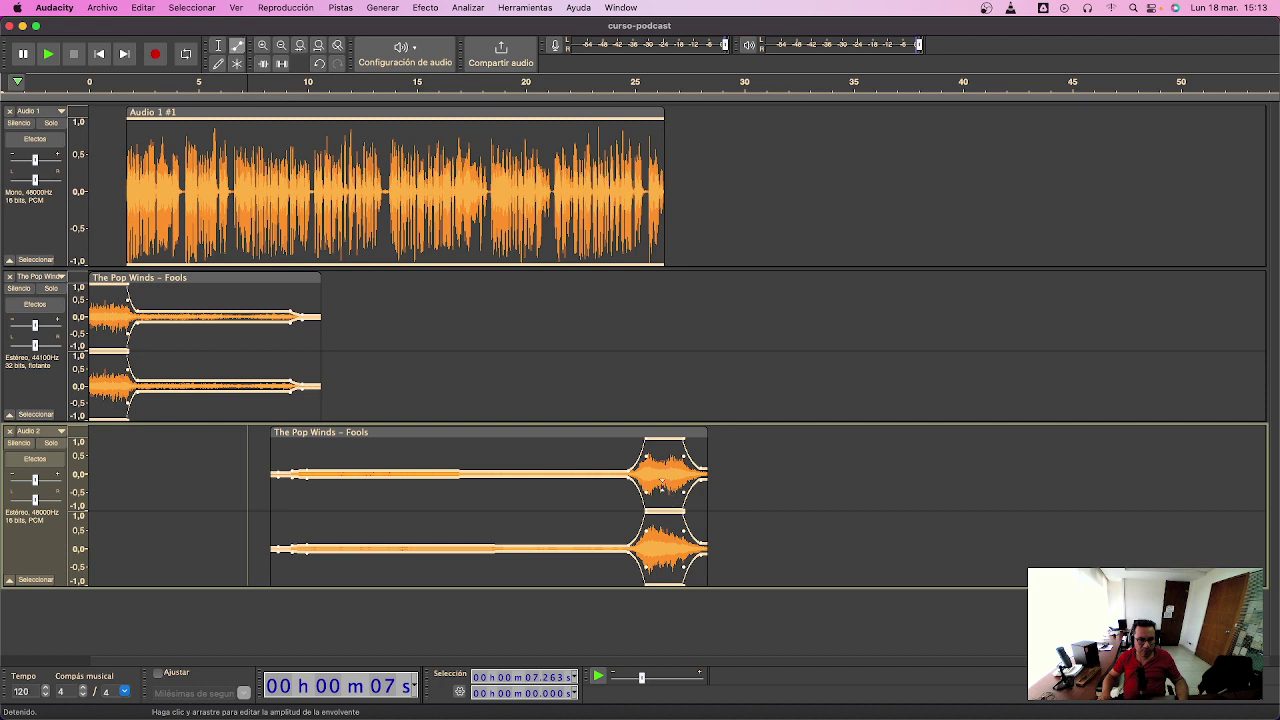
left_click_drag(630, 448, 630, 448)
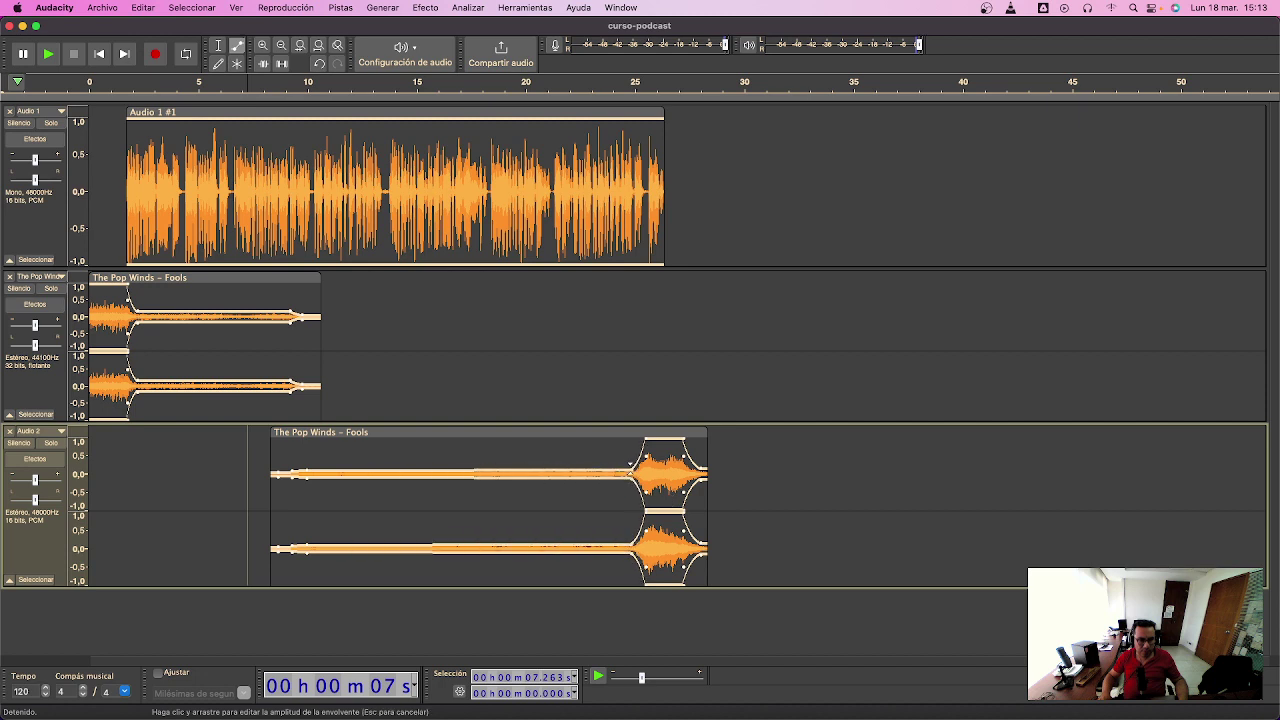
left_click_drag(284, 465, 291, 468)
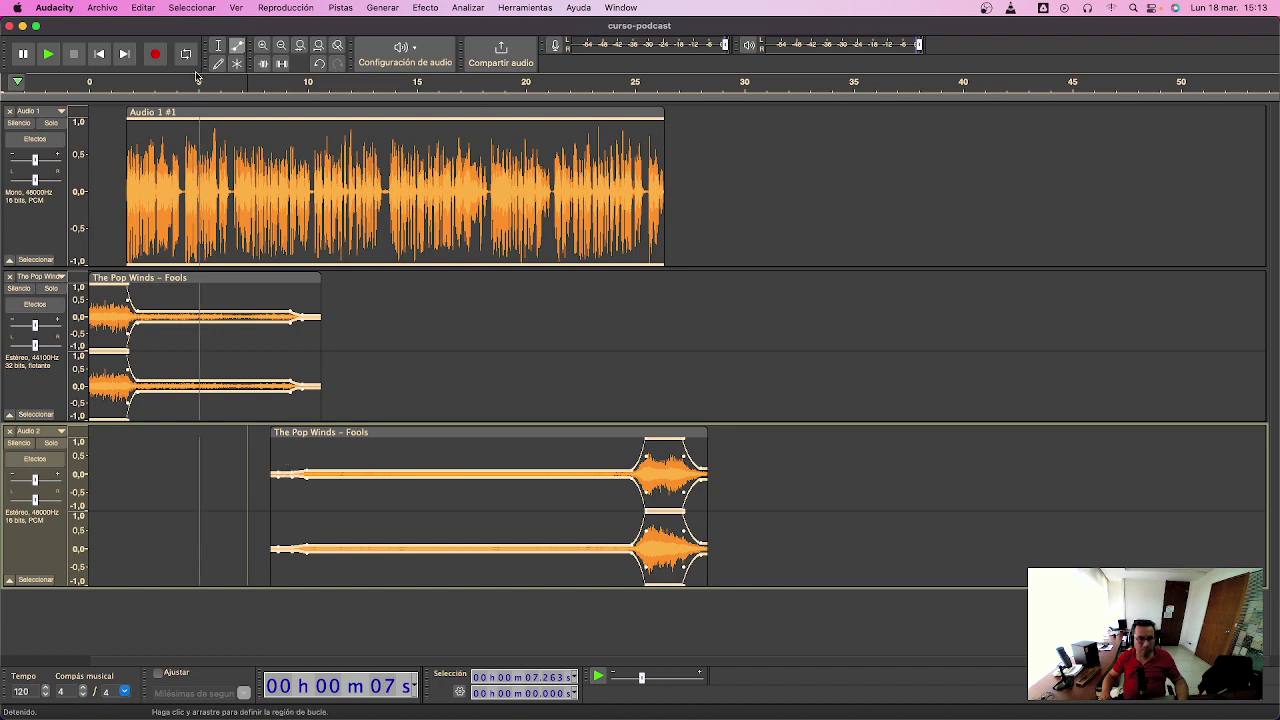
left_click(112, 96)
left_click(113, 97)
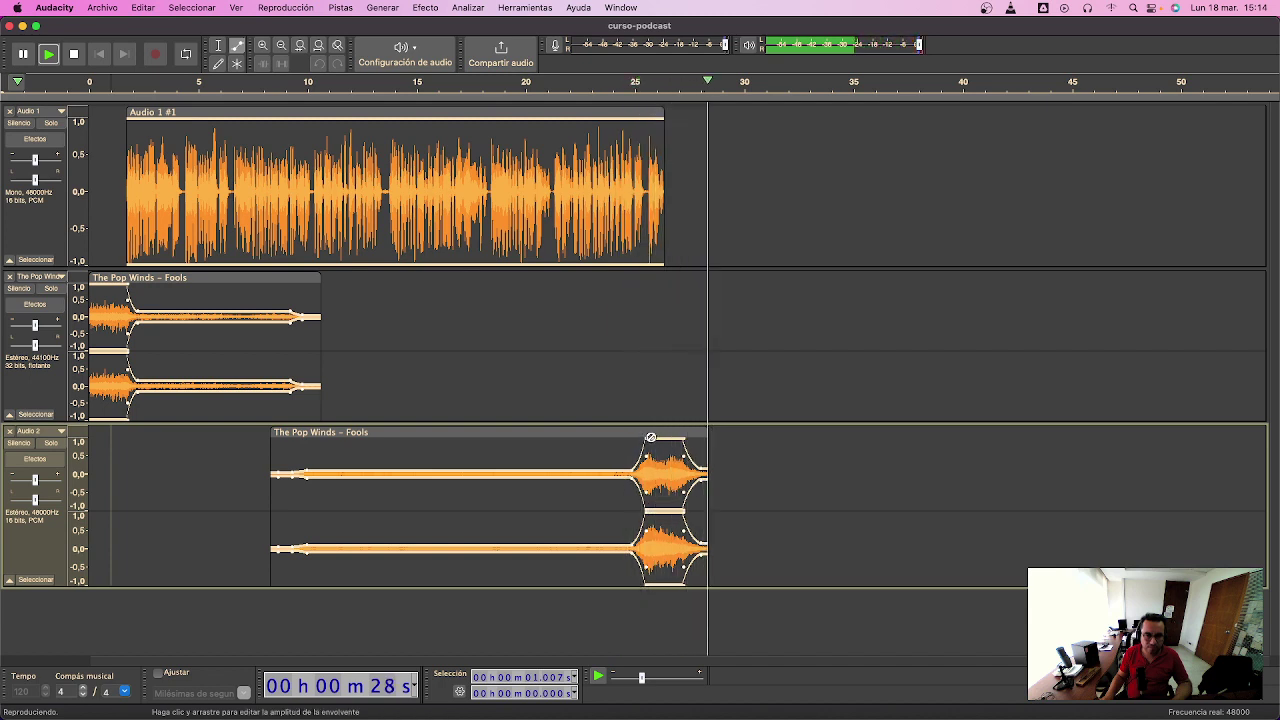
- Move the outro swell point later so it starts as the voice ends, and reshape the fade near 26 s
left_click_drag(649, 430, 658, 434)
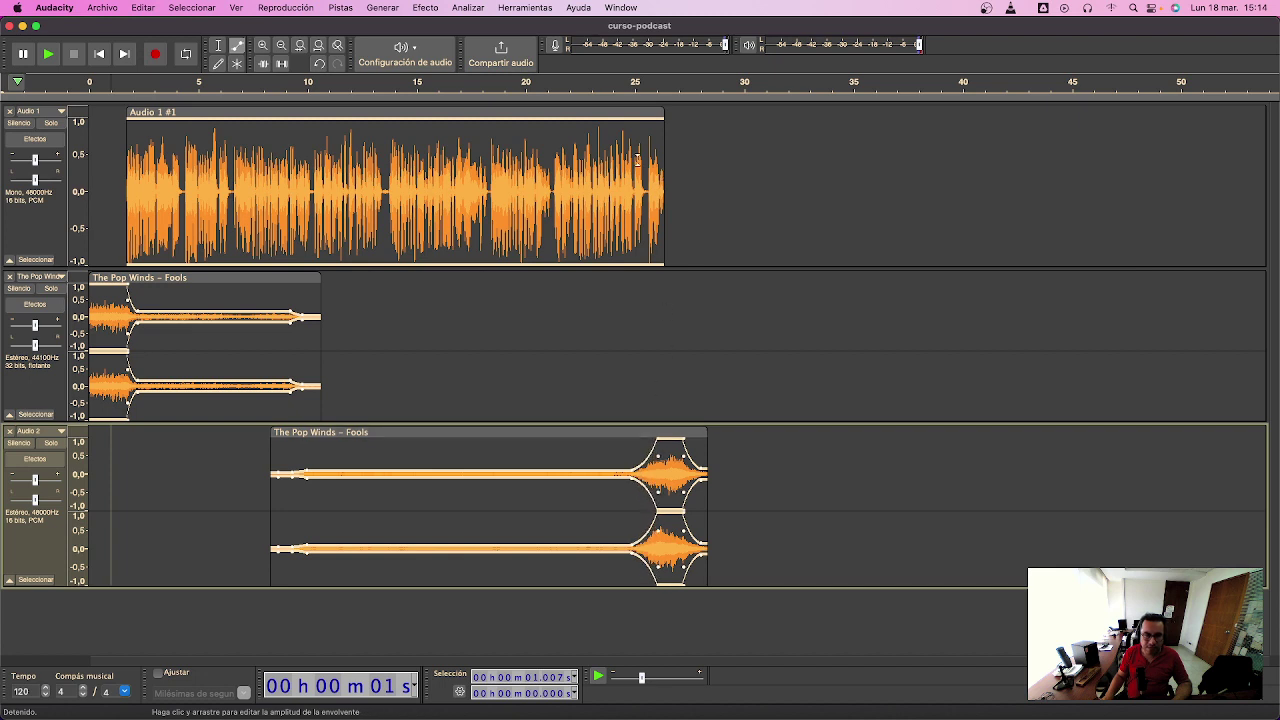
key("F1")
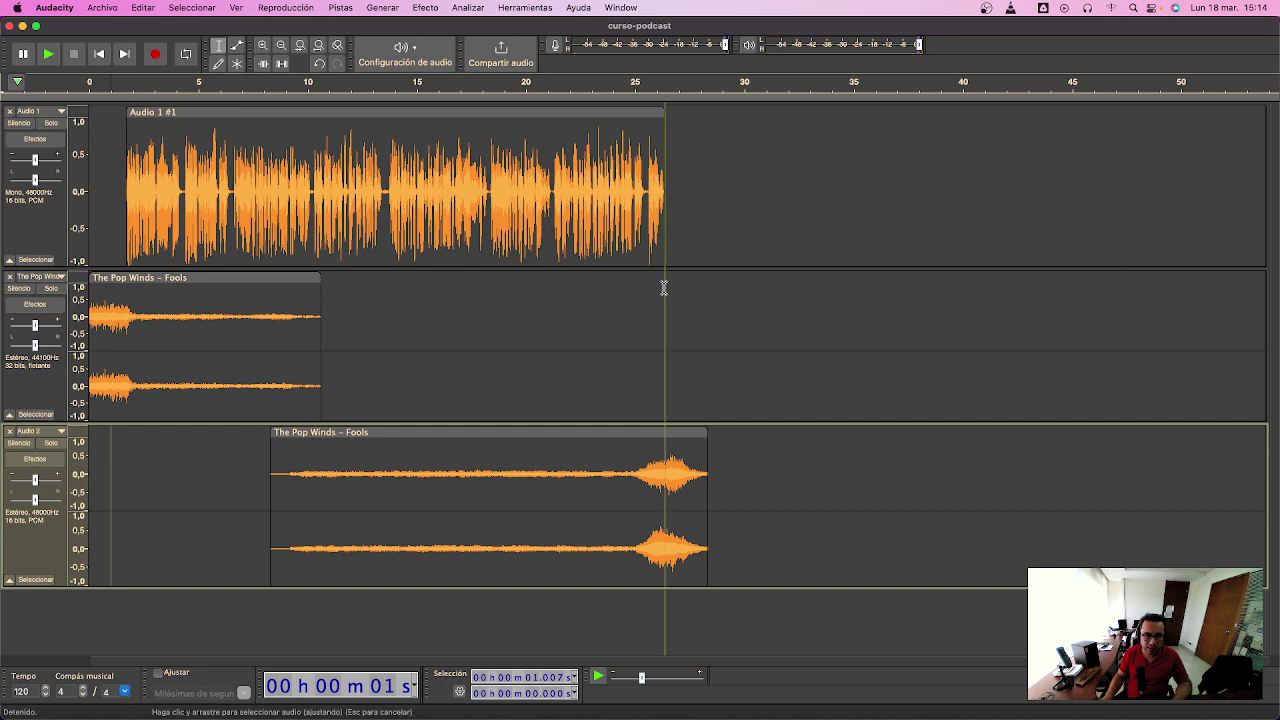
left_click(658, 455)
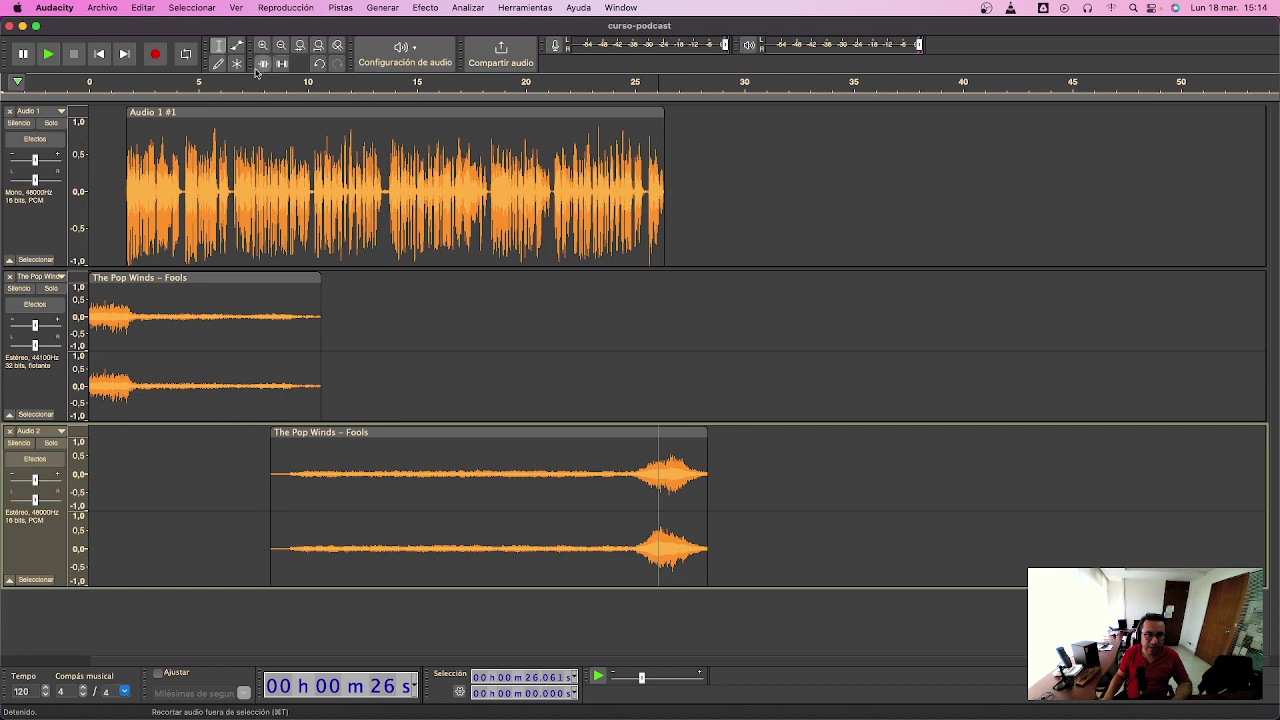
left_click(237, 63)
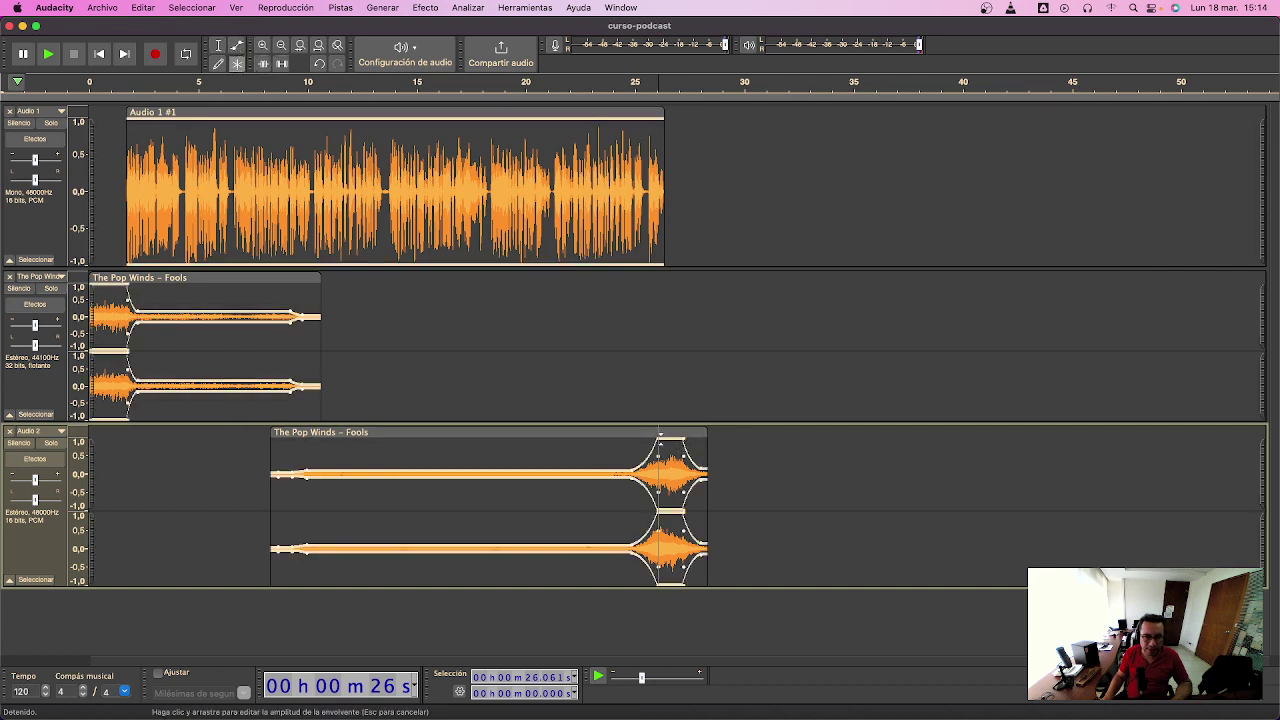
left_click_drag(658, 437, 651, 465)
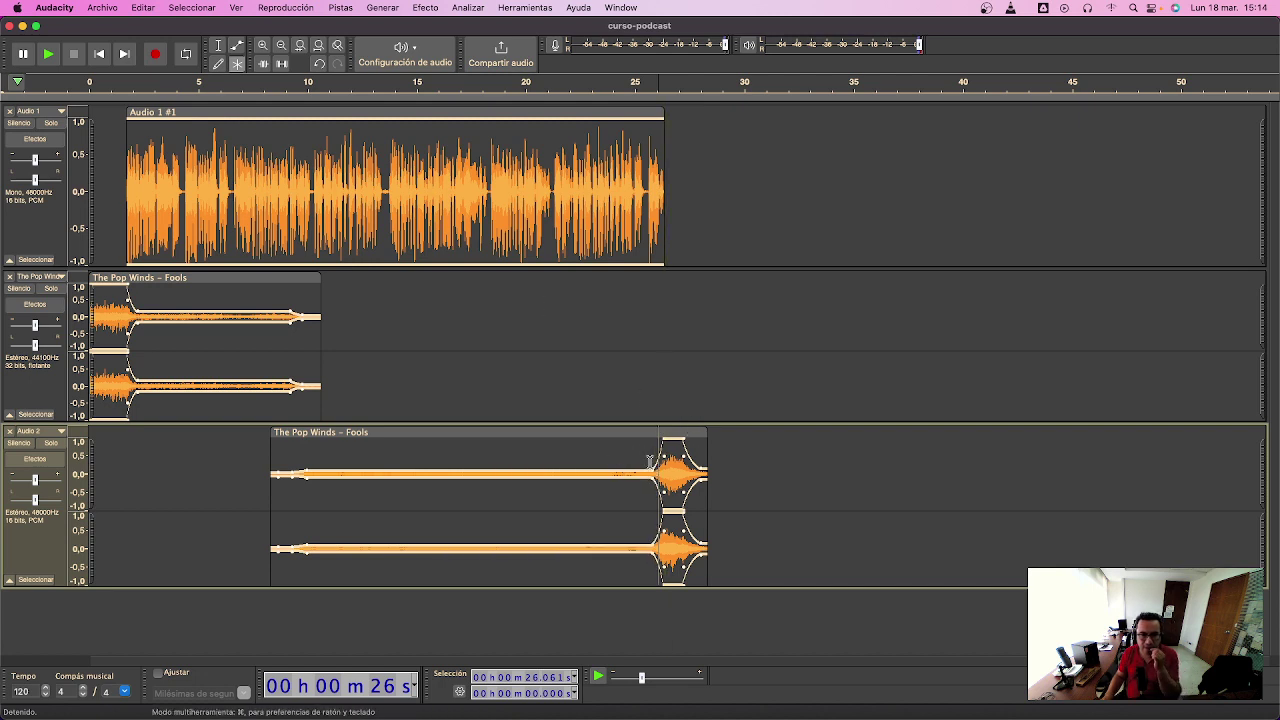
- Extend the outro clip to about 29.4 s and play the ending to check the swell
left_click(650, 365)
left_click_drag(658, 302, 664, 304)
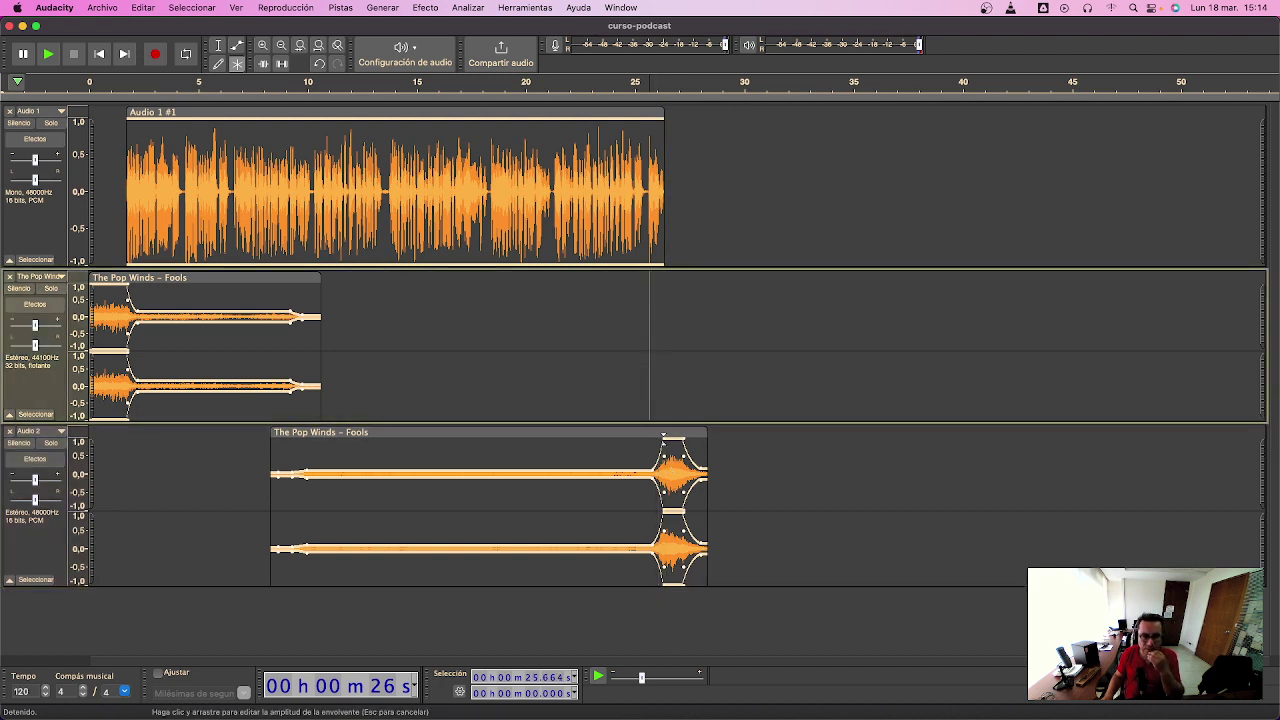
left_click_drag(700, 438, 726, 437)
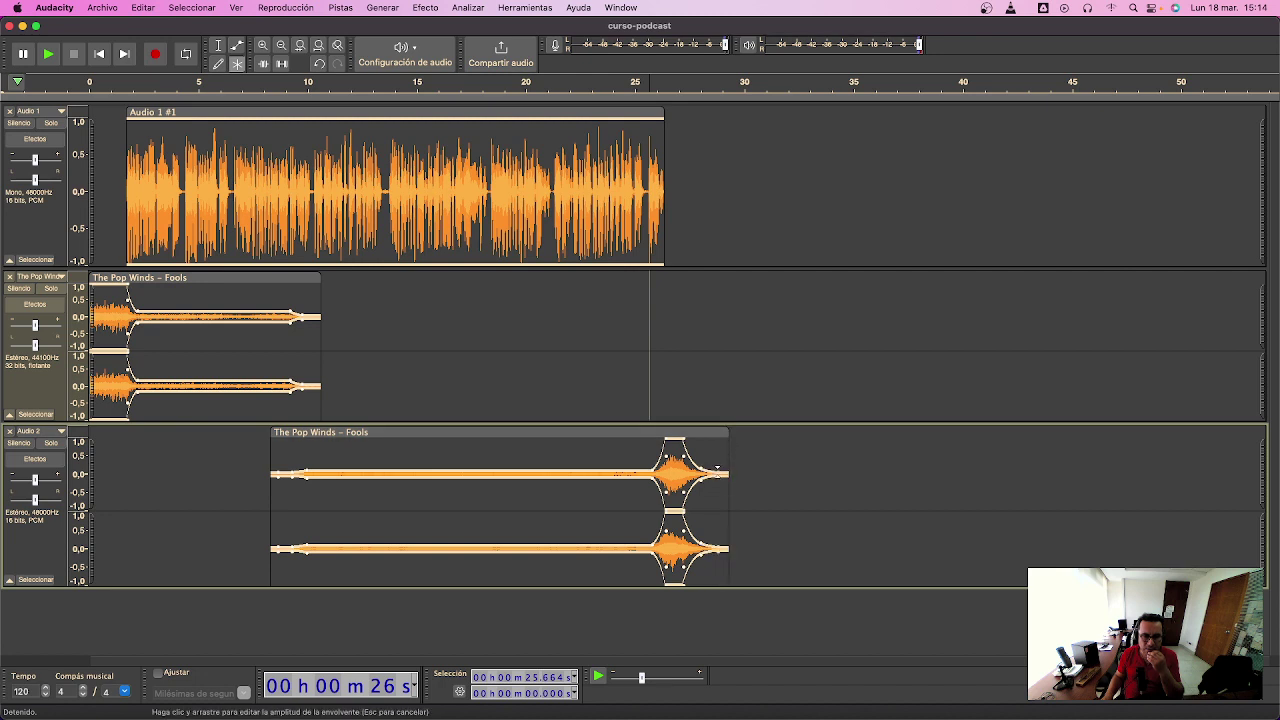
left_click(584, 82)
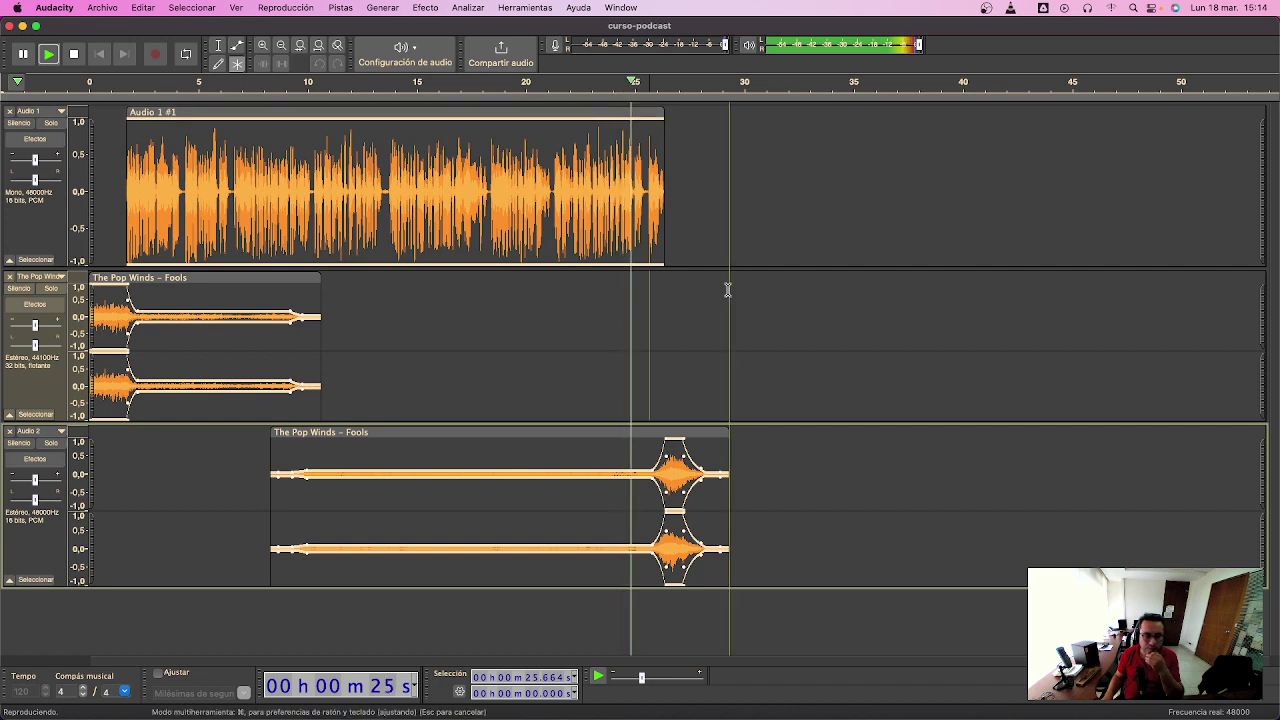
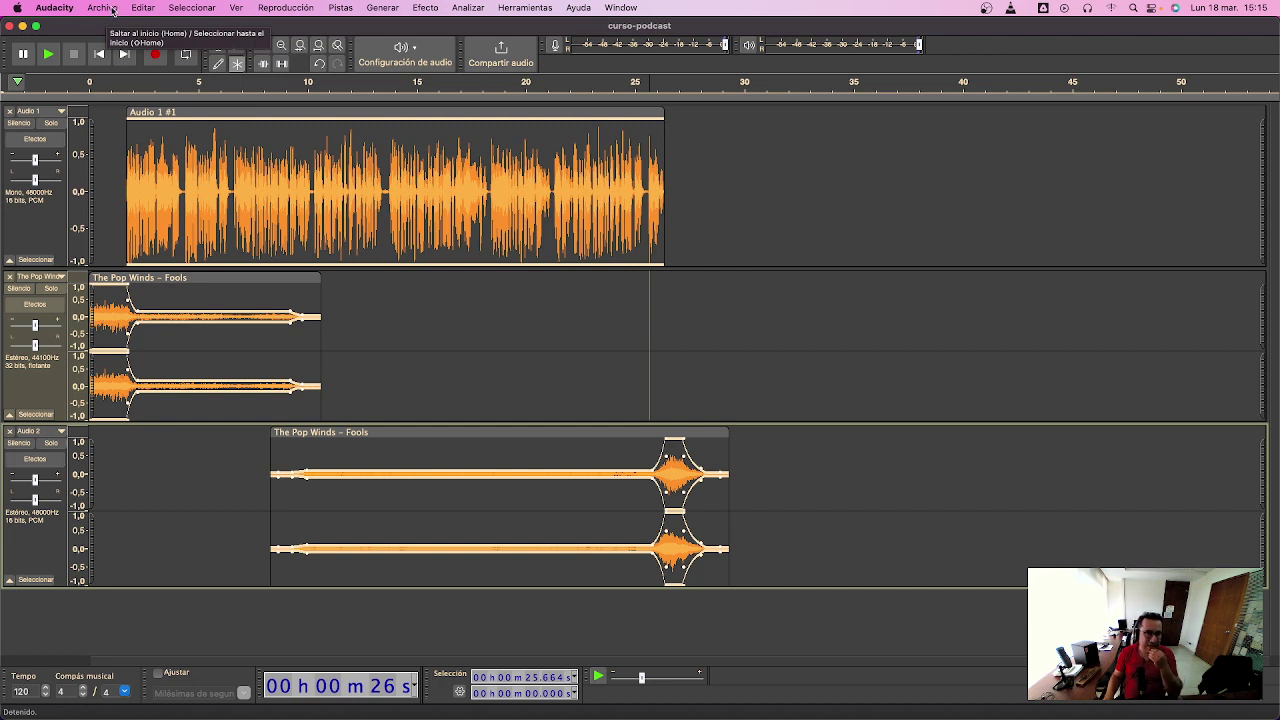
- Open Export Audio for curso-podcast.mp3 and set sample rate 44100 Hz, 80 kbps, and Mono
left_click(112, 11)
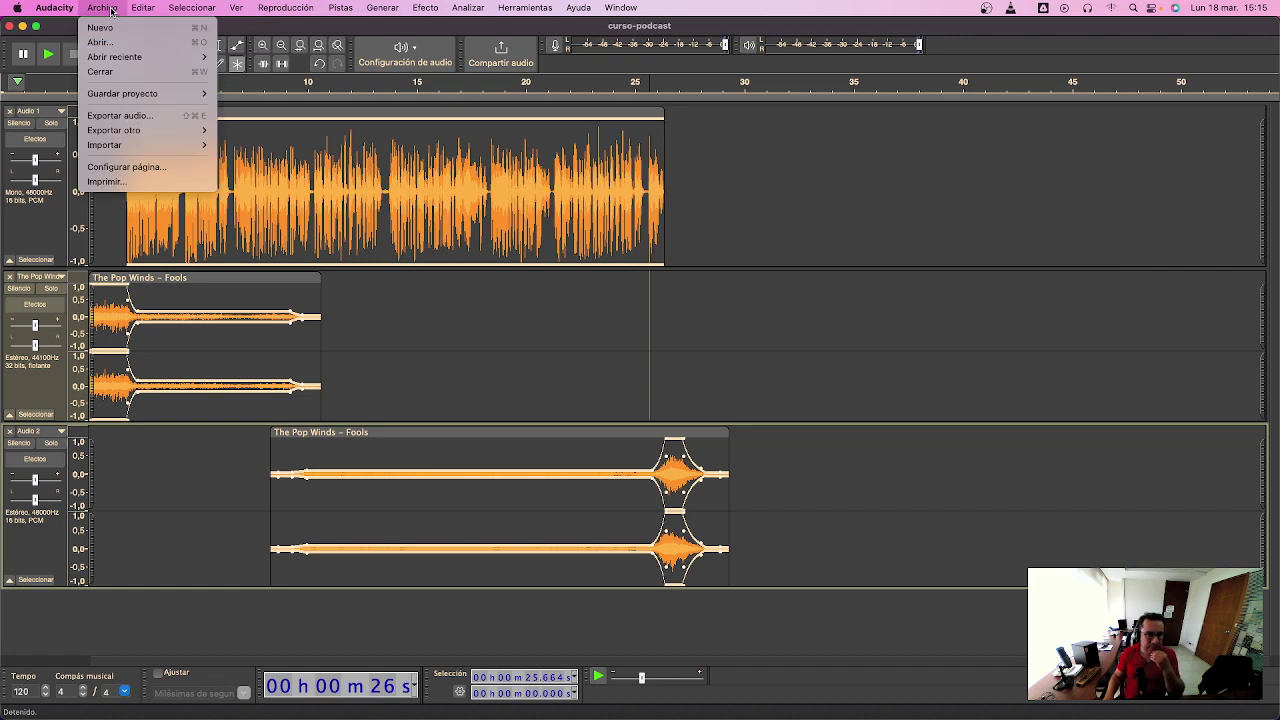
left_click(135, 116)
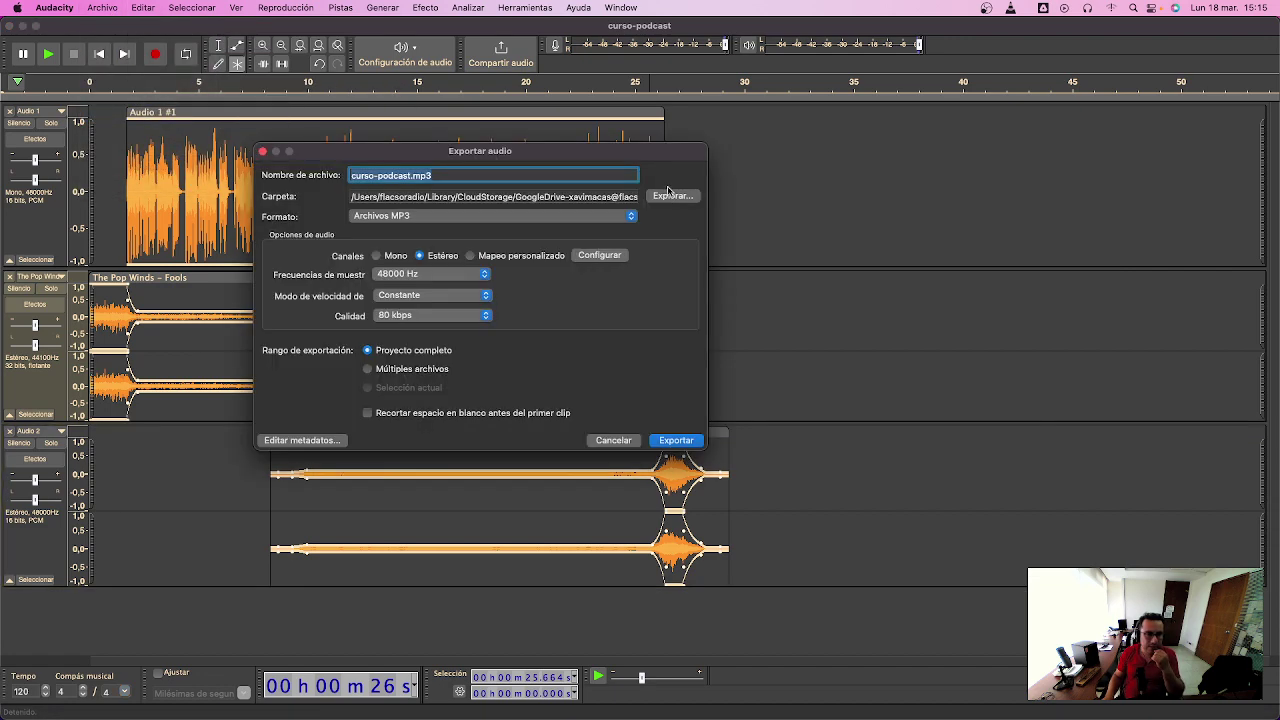
left_click(483, 276)
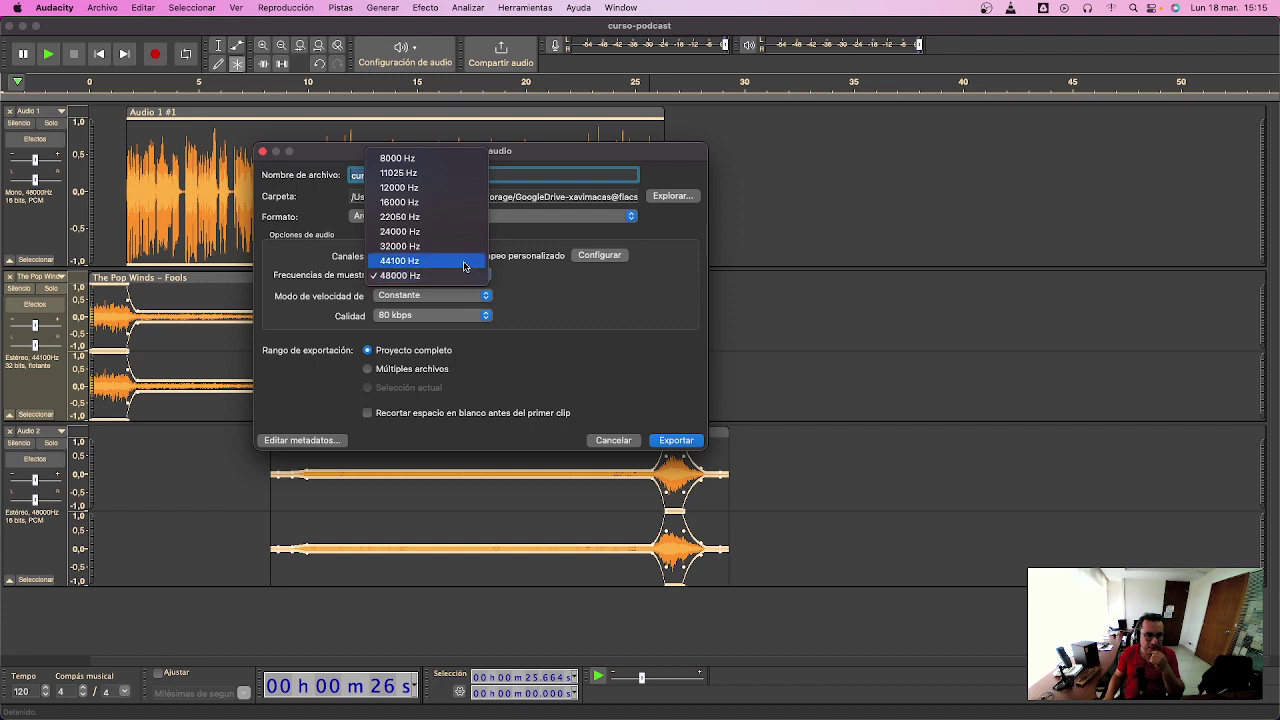
left_click(463, 262)
left_click(486, 316)
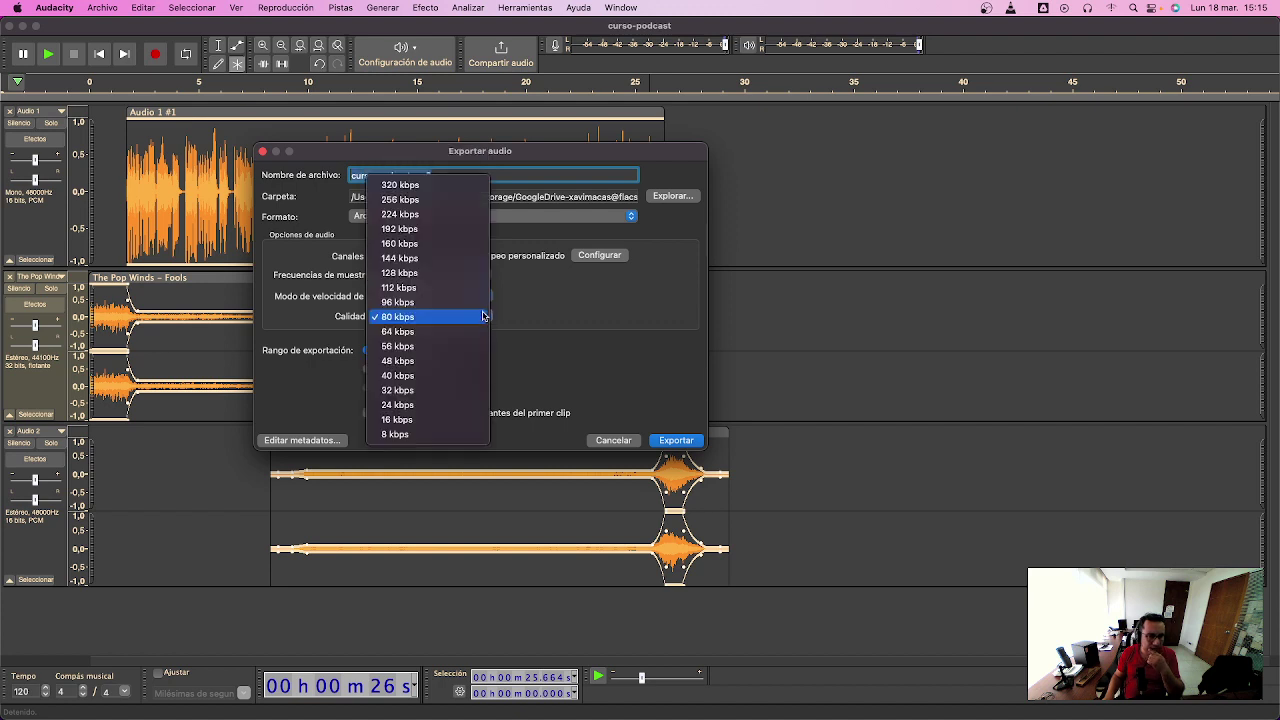
left_click(473, 318)
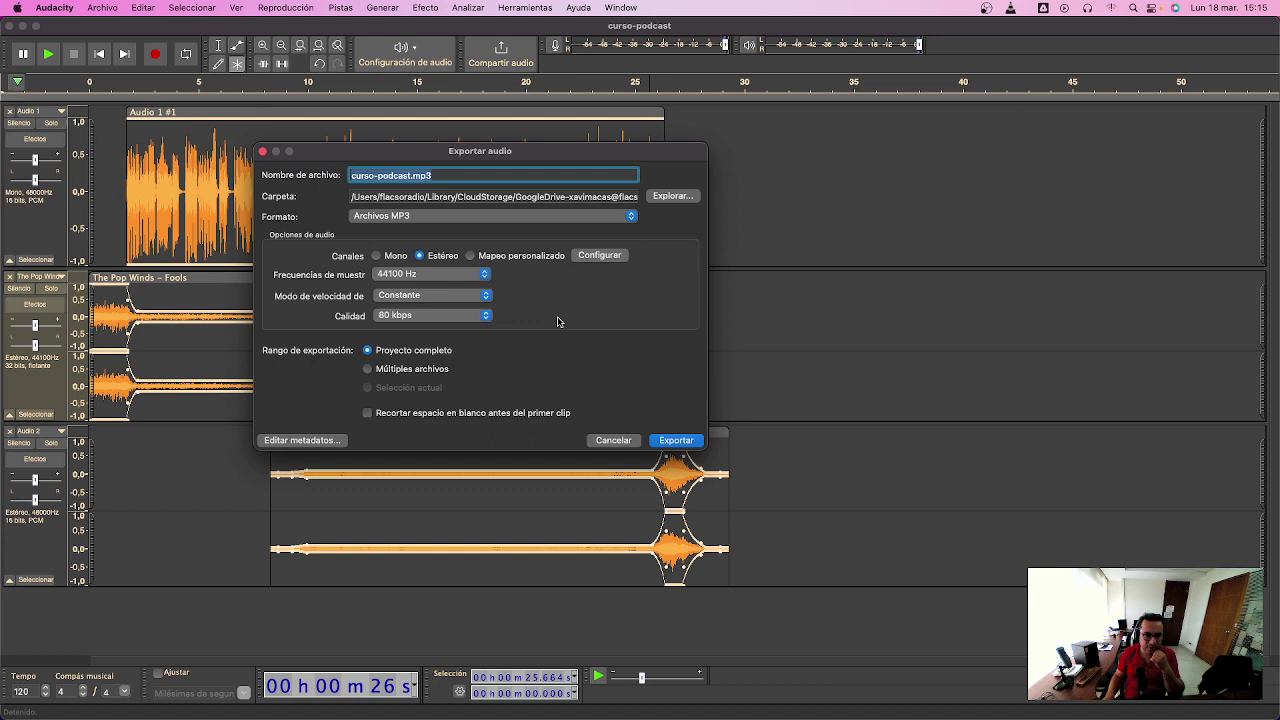
left_click(377, 257)
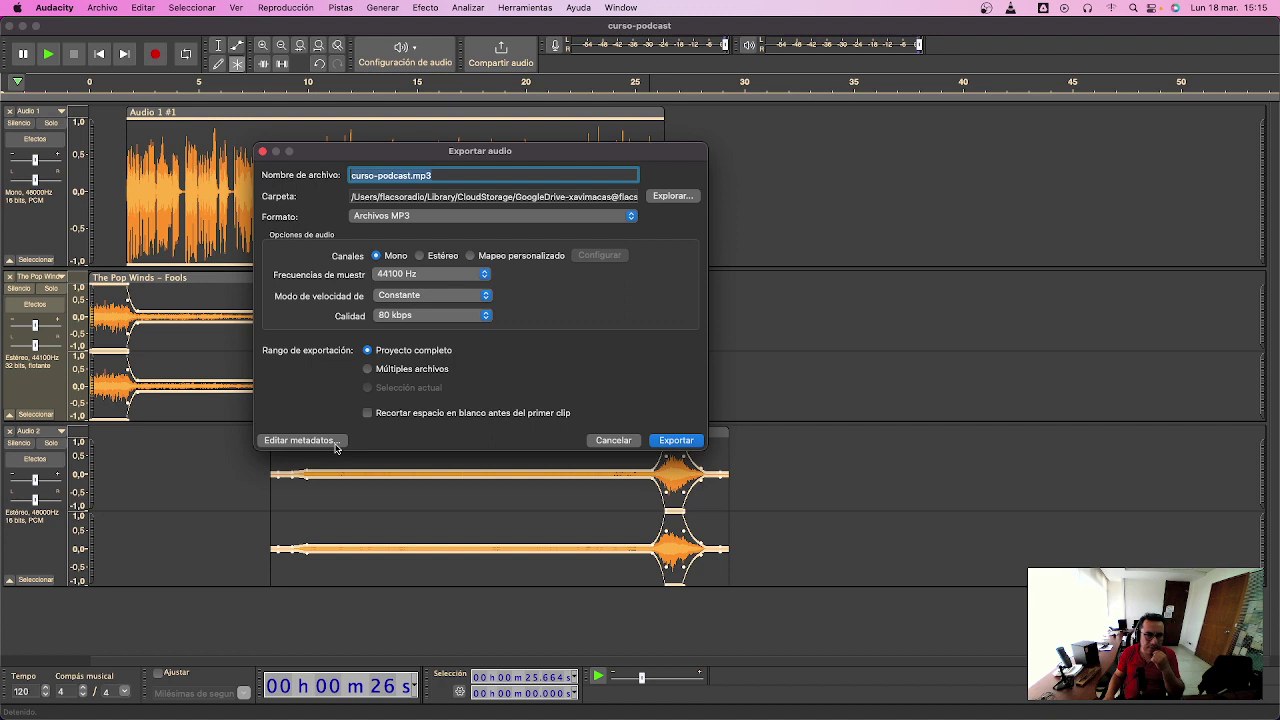
- In the export metadata, prefix the artist with 'Radio Lab y' and leave the track name empty
left_click(300, 440)
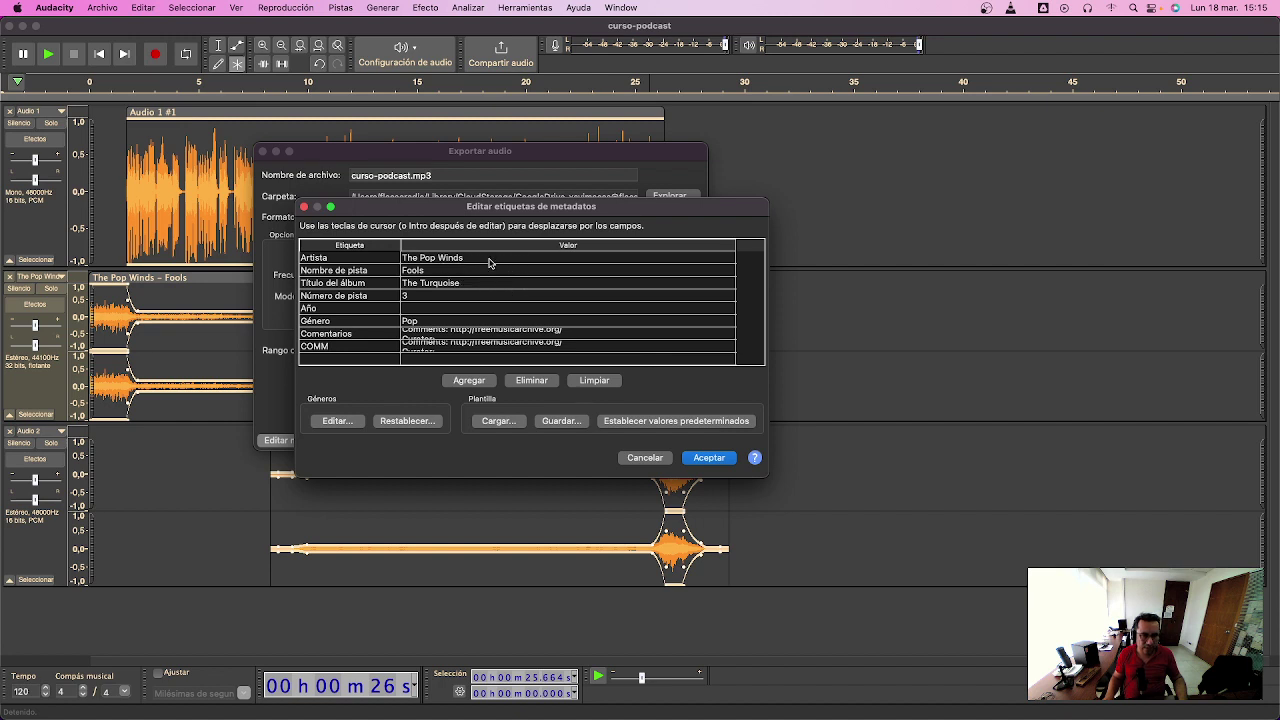
left_click(489, 260)
left_click(493, 258)
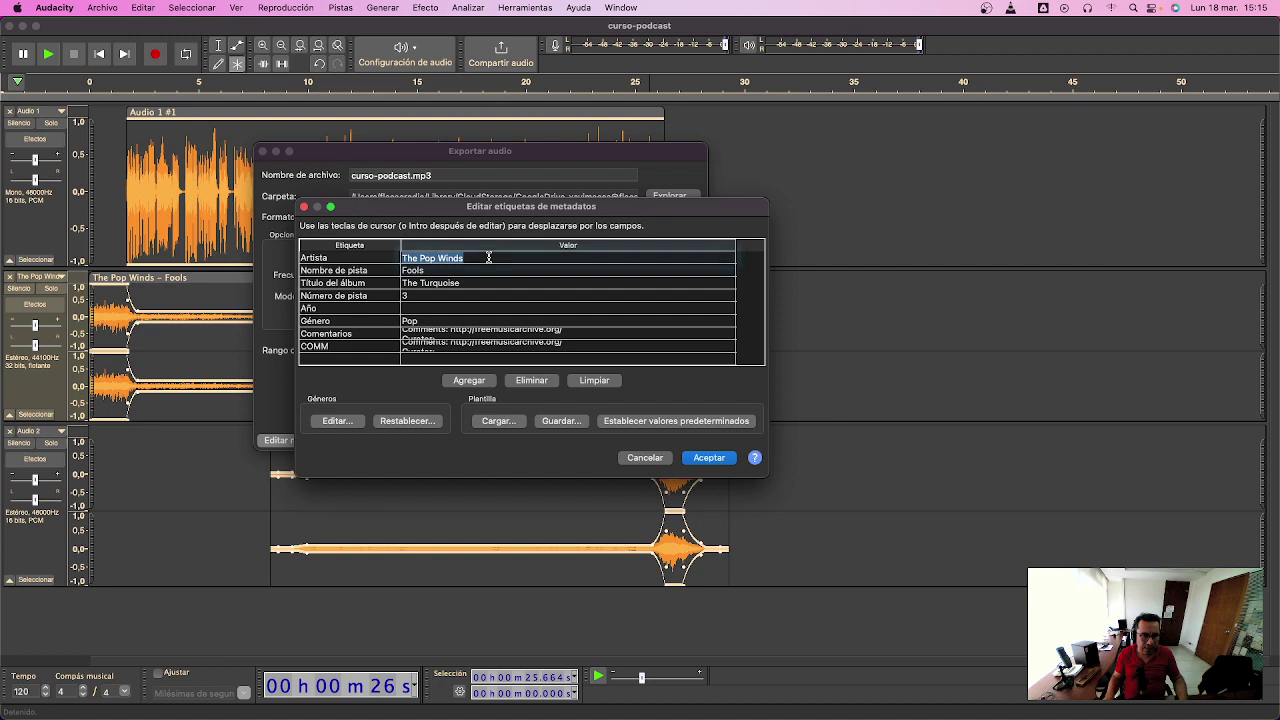
left_click(498, 256)
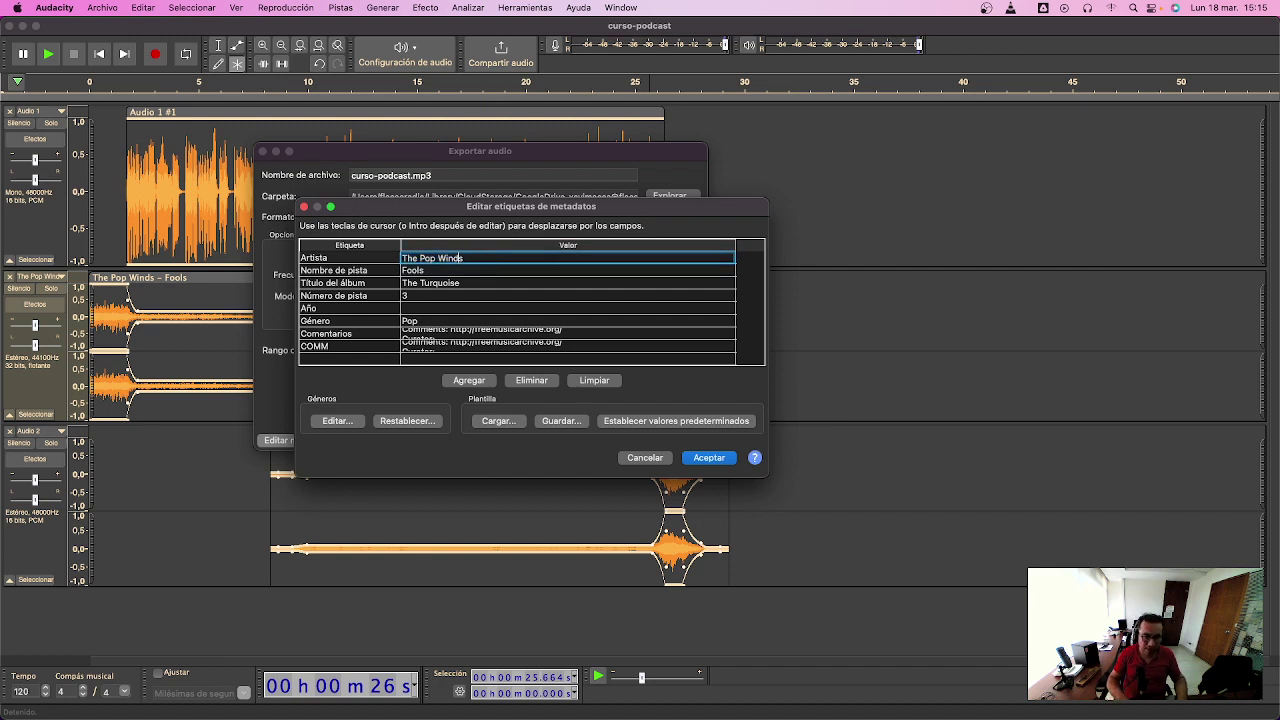
type("Radio")
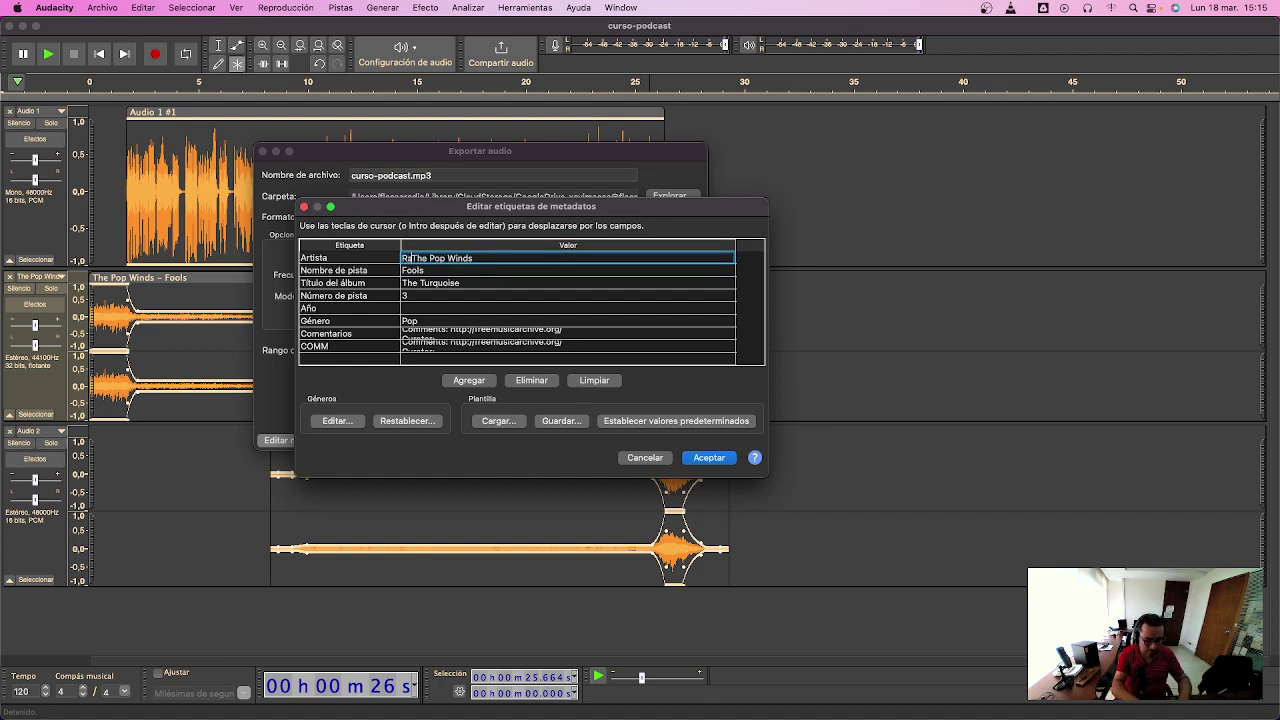
type(" Lab ")
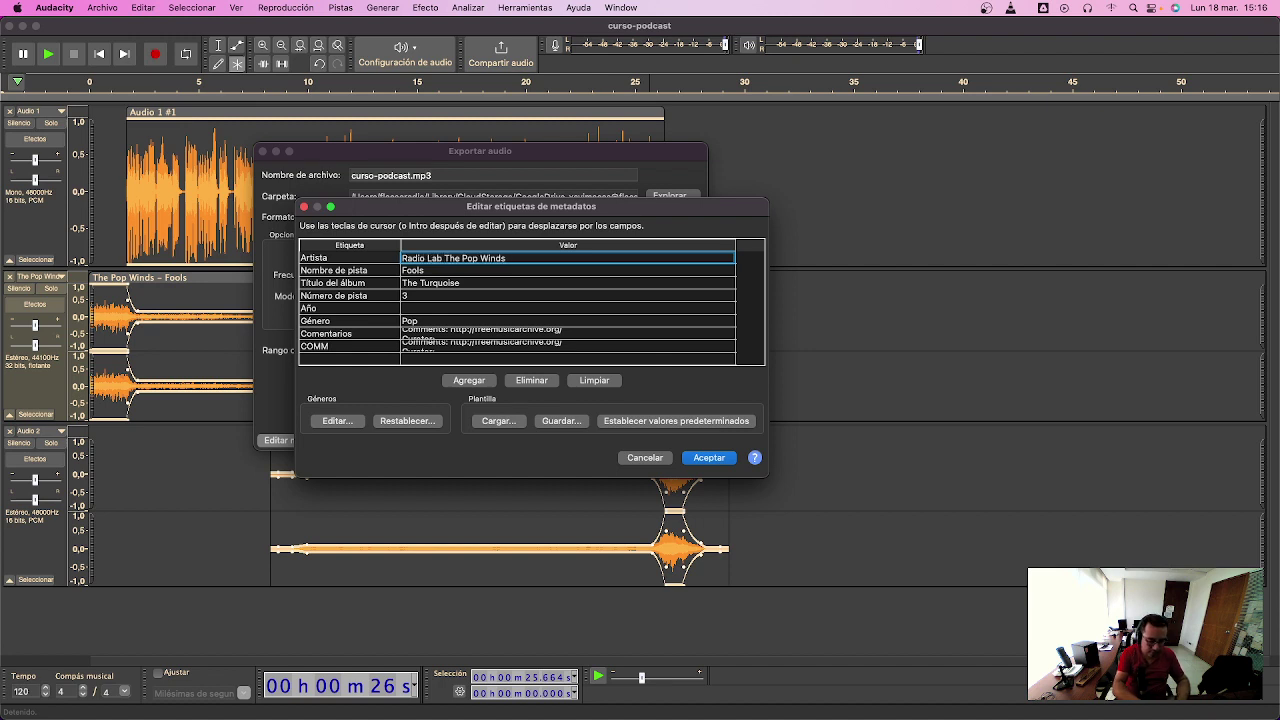
type("y")
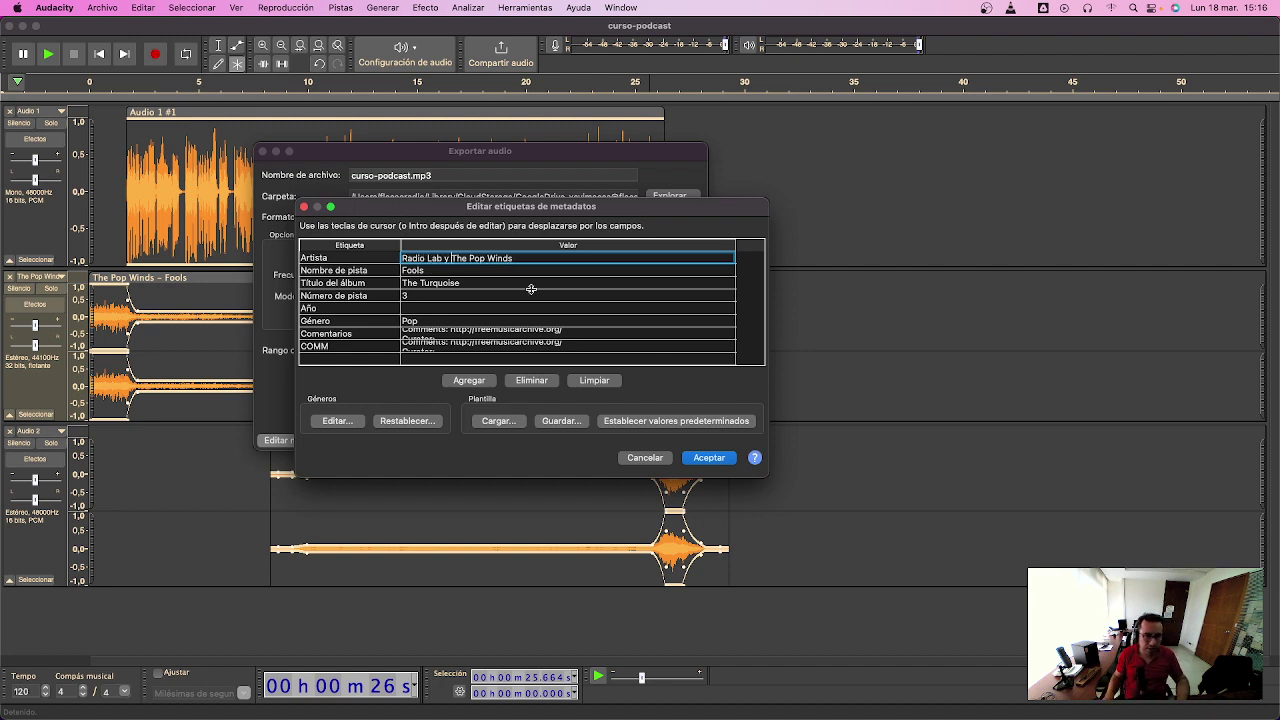
left_click(427, 272)
left_click(429, 271)
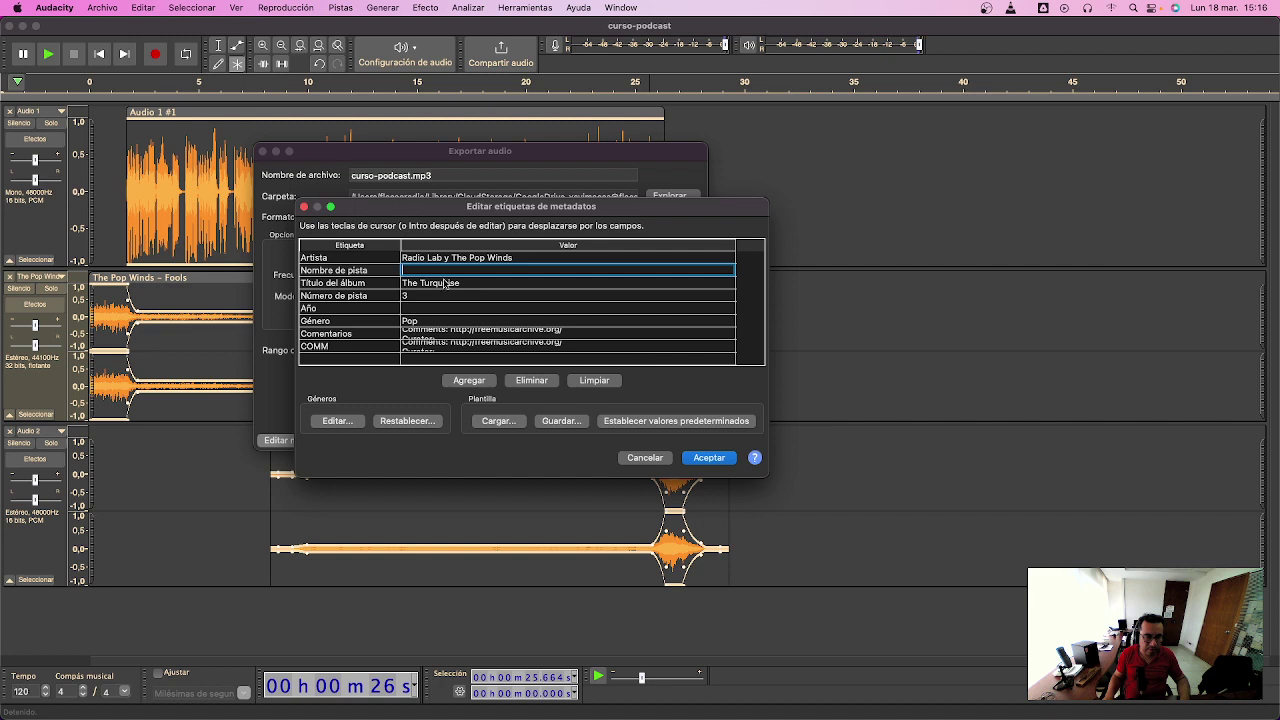
left_click(437, 297)
left_click(440, 296)
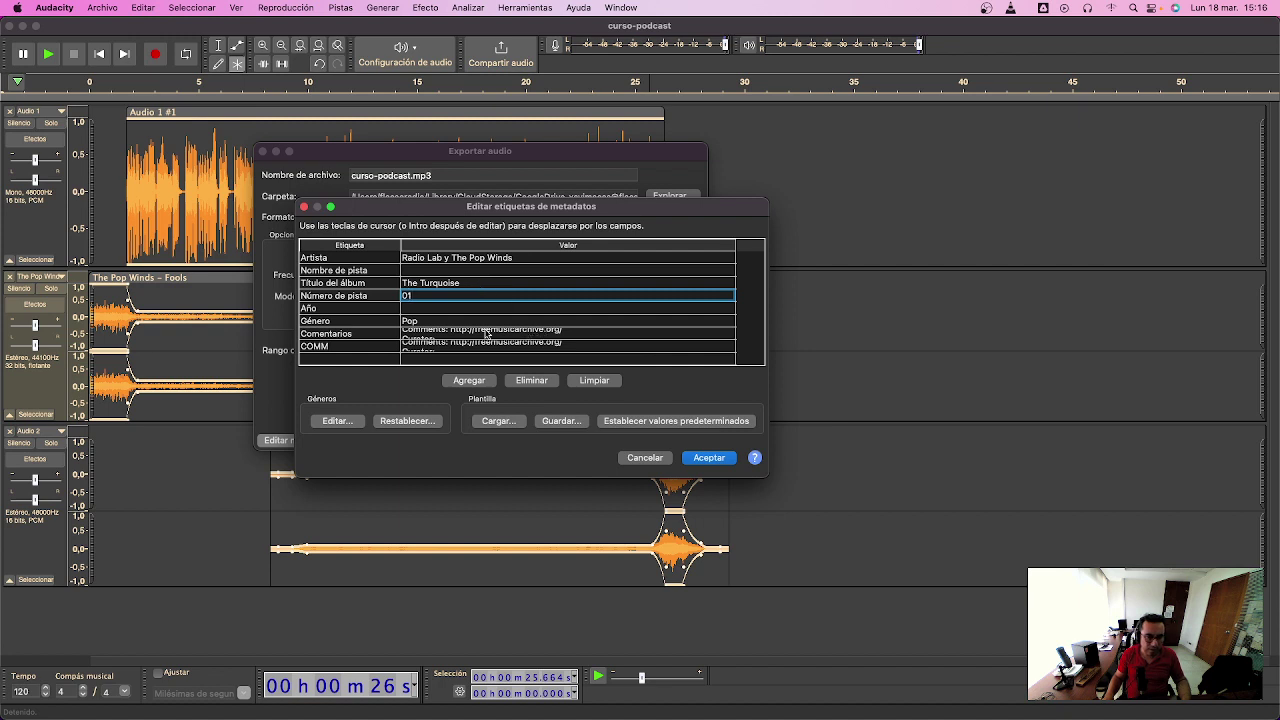
left_click(558, 347)
left_click(568, 343)
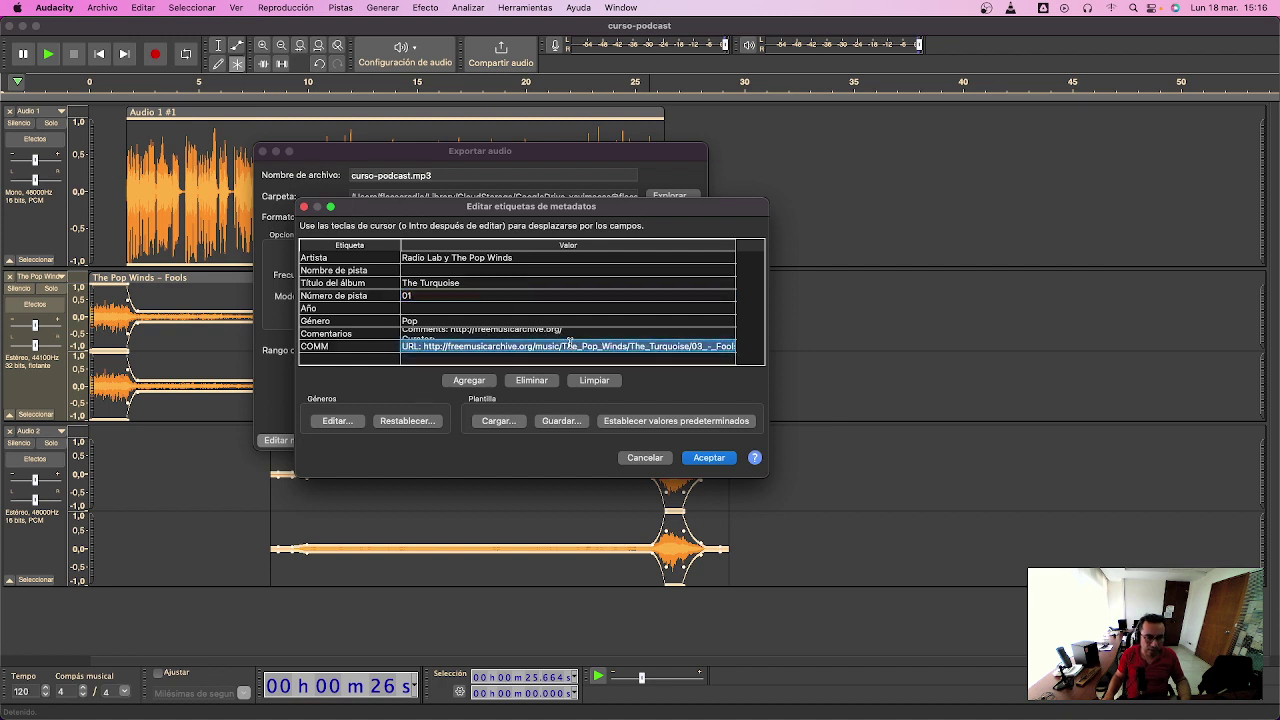
left_click(530, 334)
left_click(530, 334)
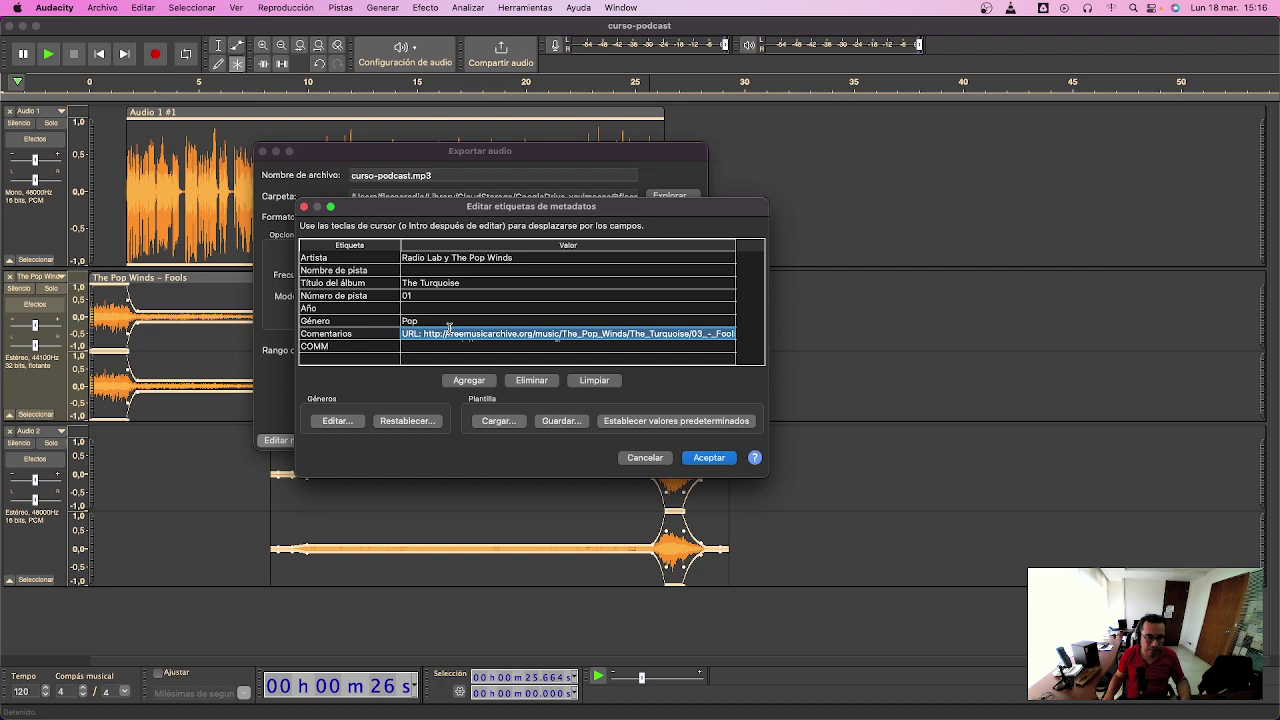
key("Left")
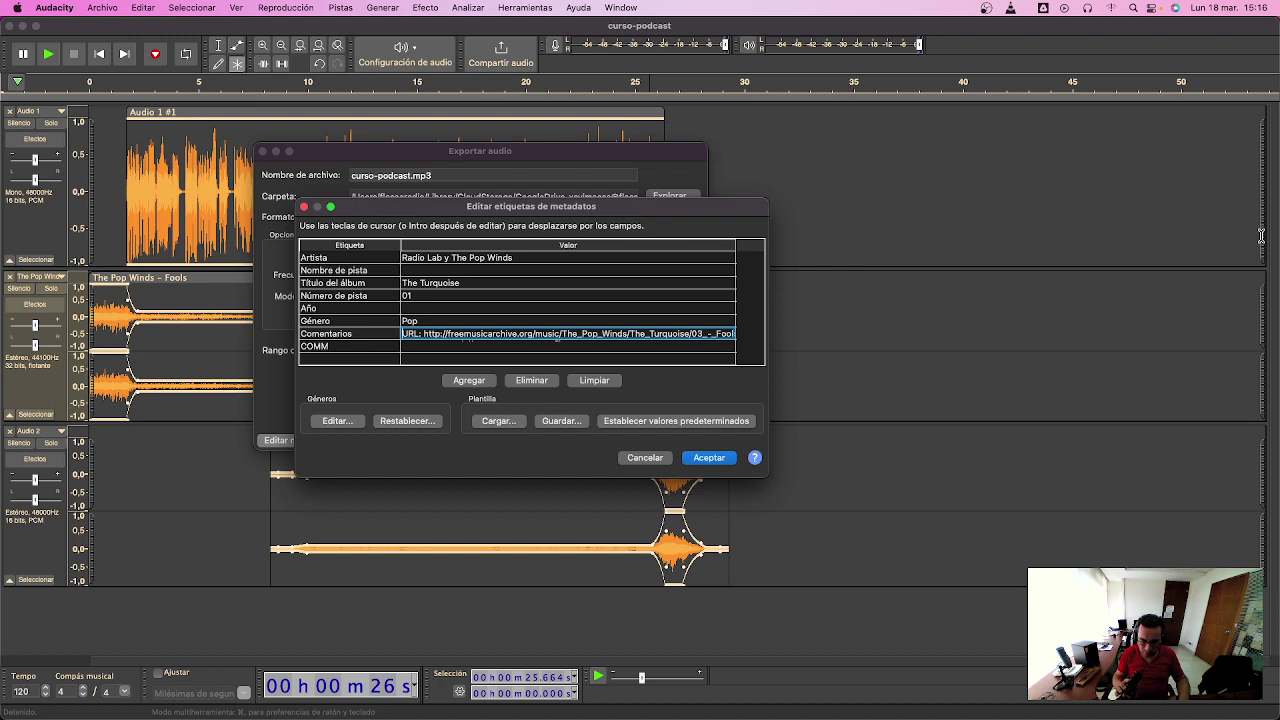
type("Descarg")
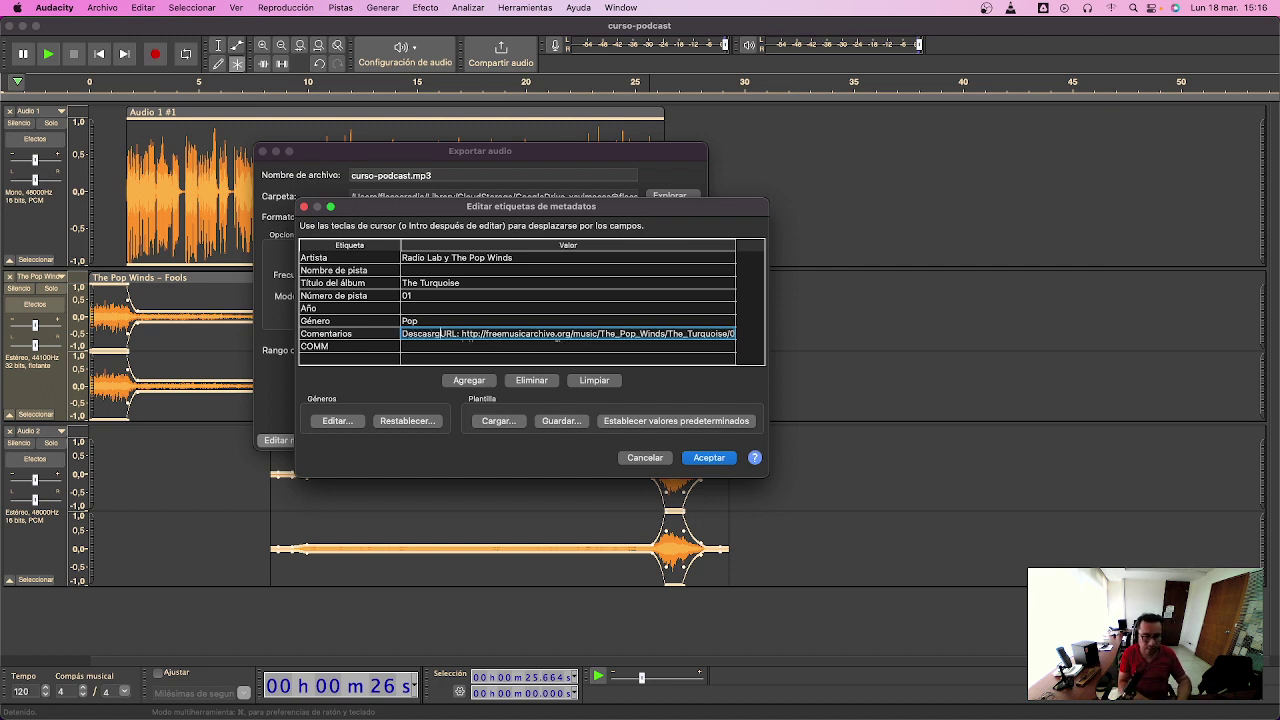
key("BackSpace")
type("rga este podcast")
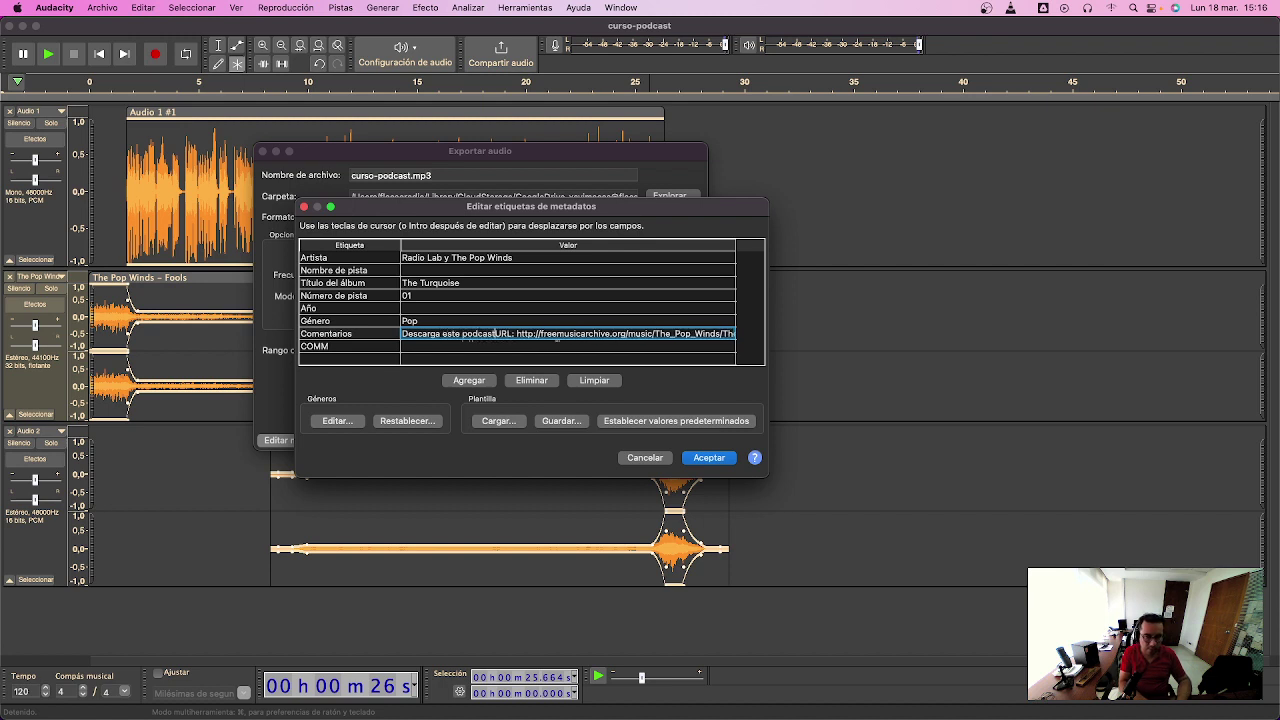
type(" en w")
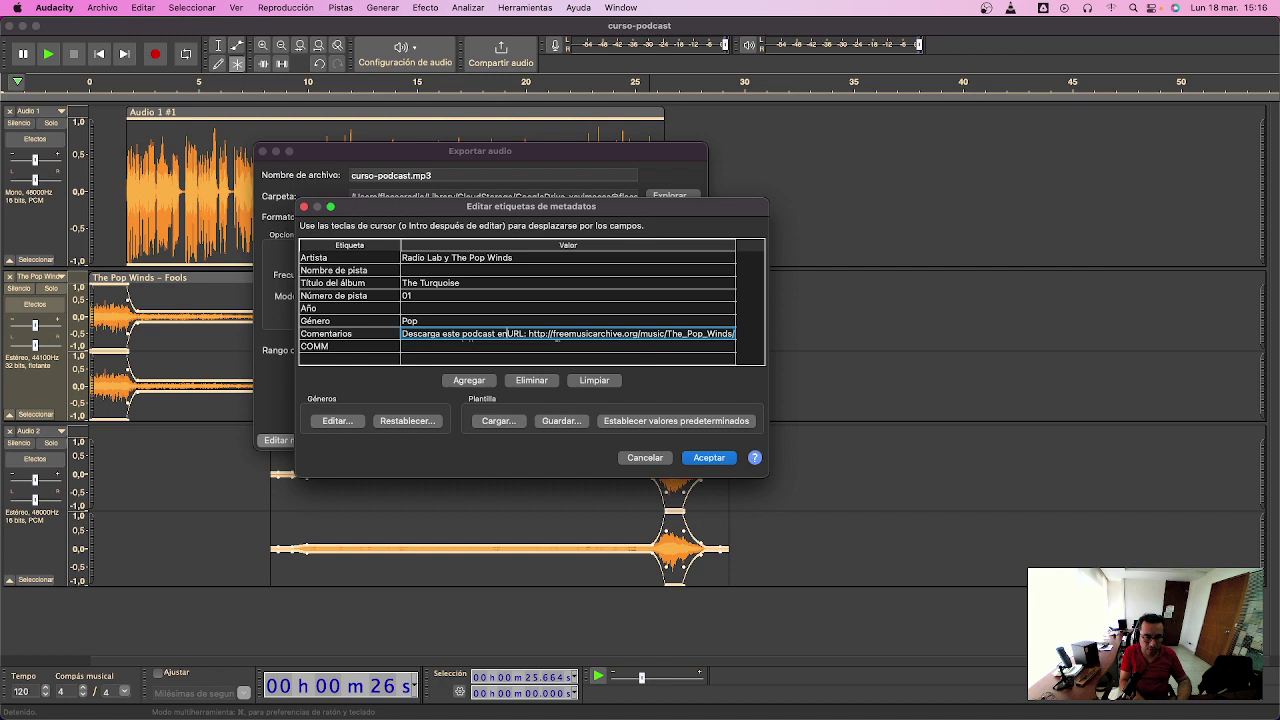
type("ww-")
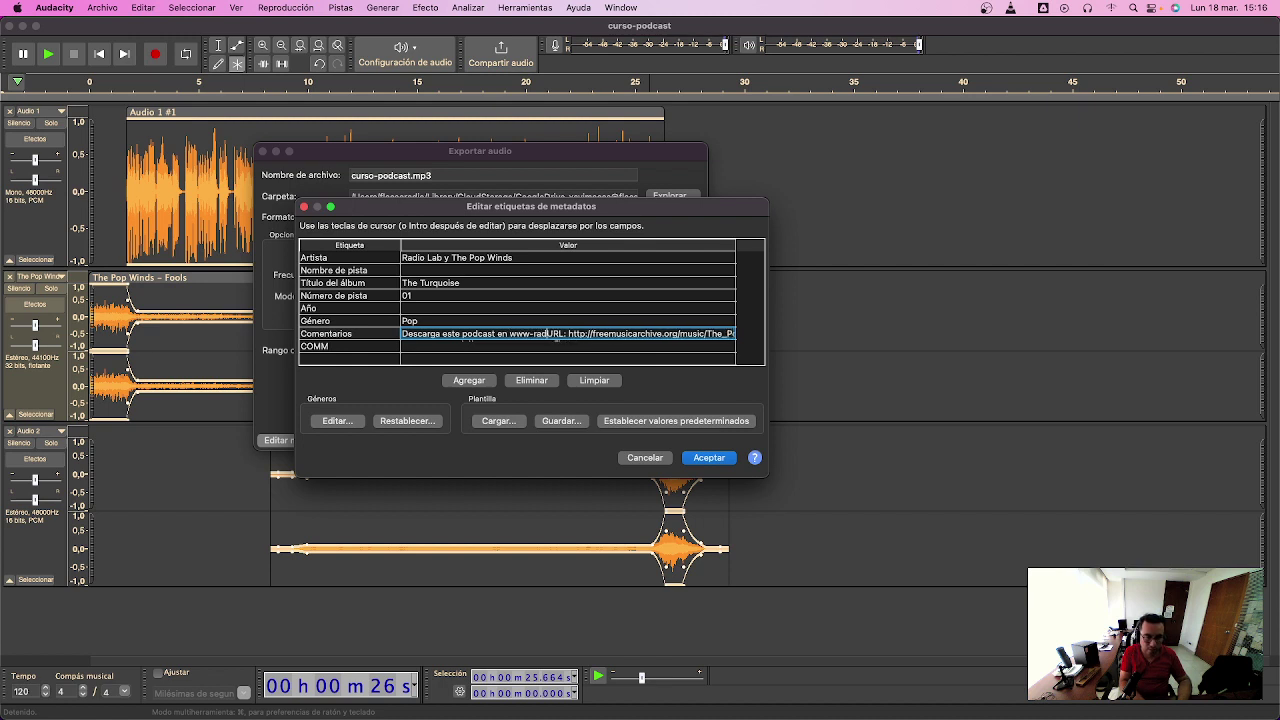
key("BackSpace")
type(".radio")
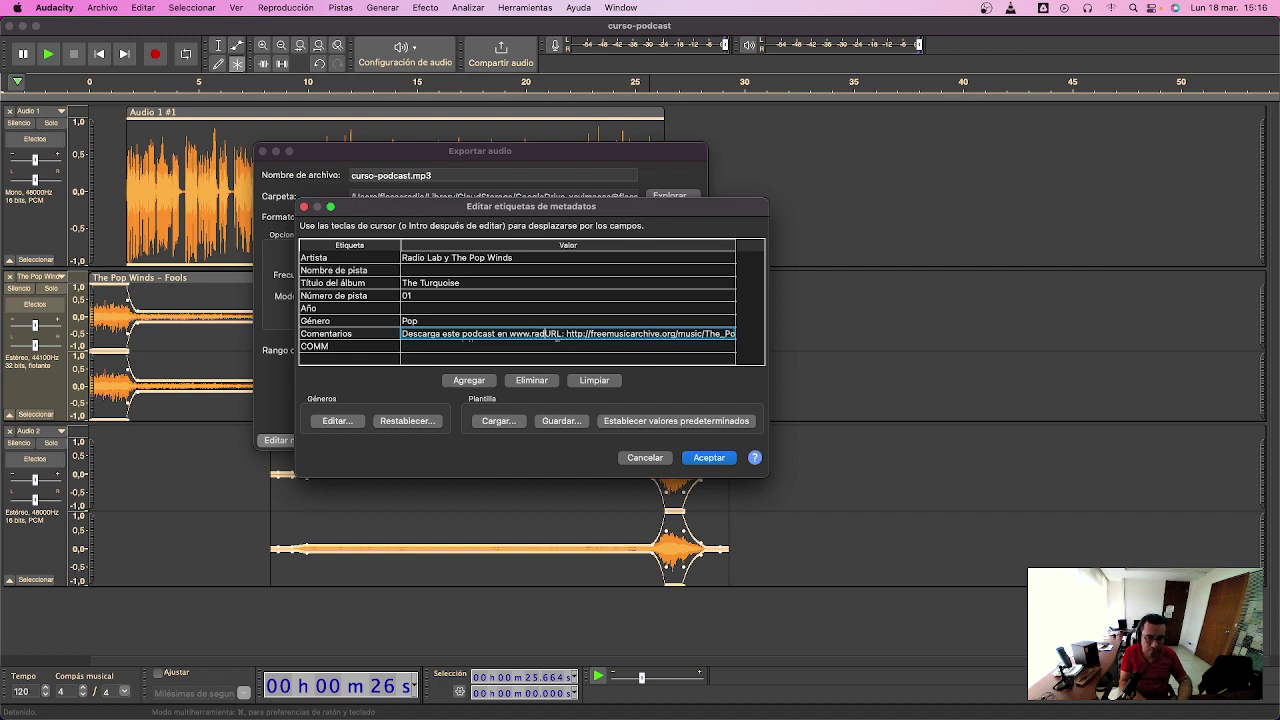
type("labec.com")
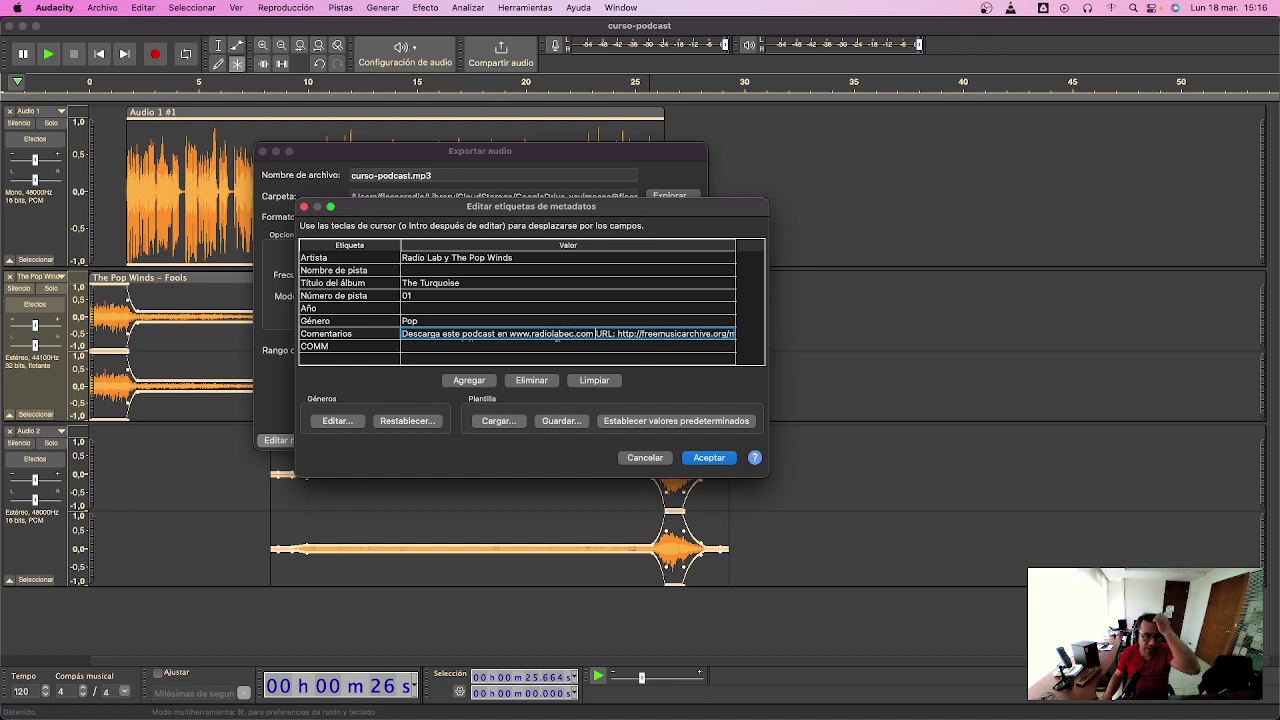
- Set the genre to Podcast and the year to 2024
left_click(463, 320)
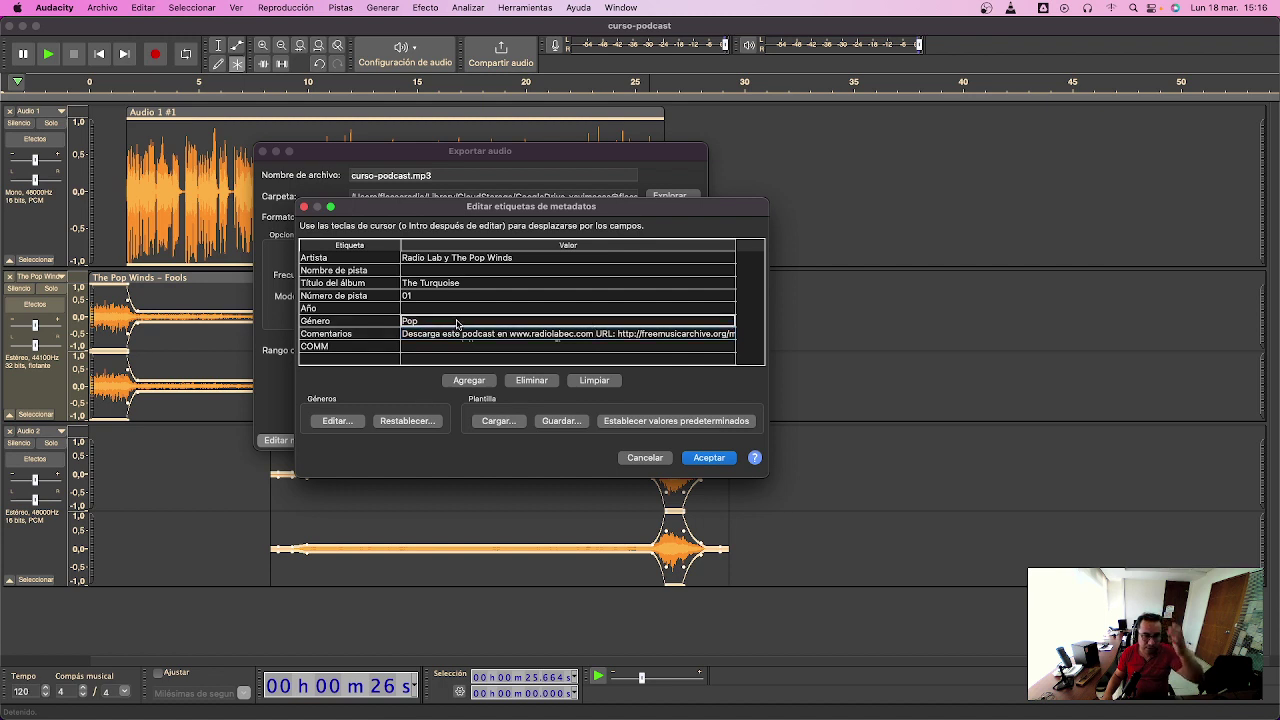
type("Podcast")
left_click(487, 308)
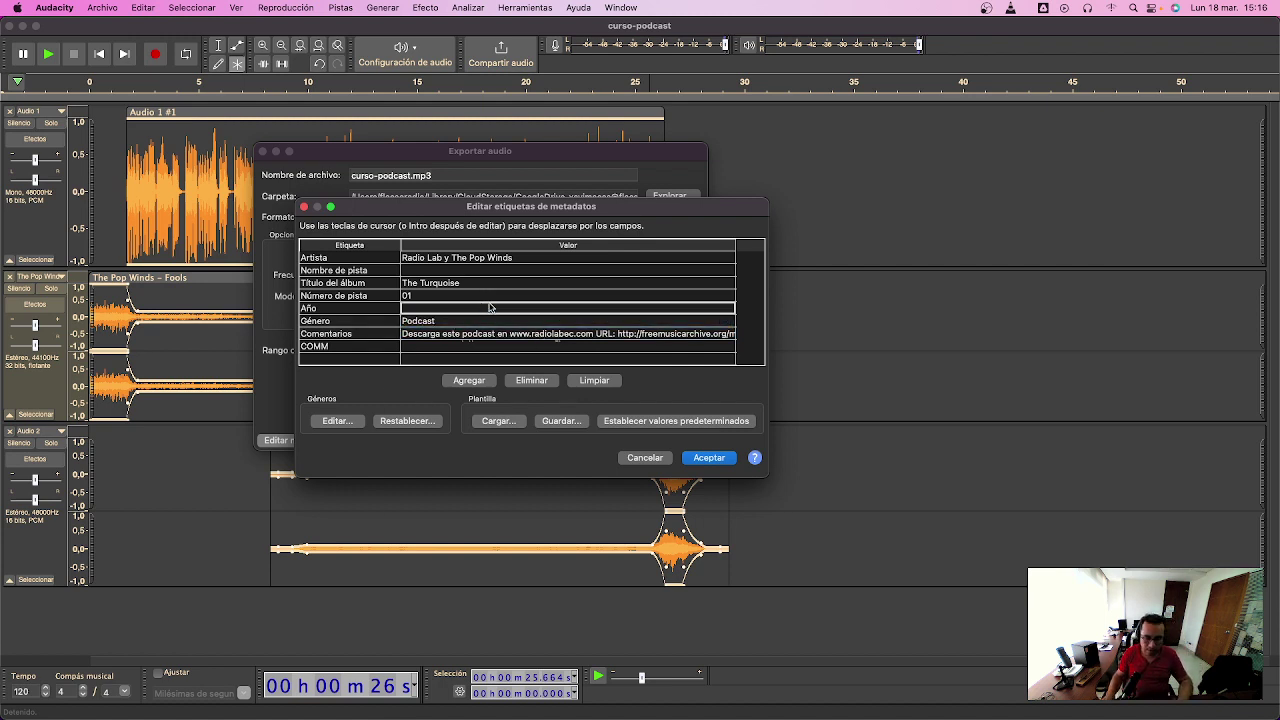
type("2024")
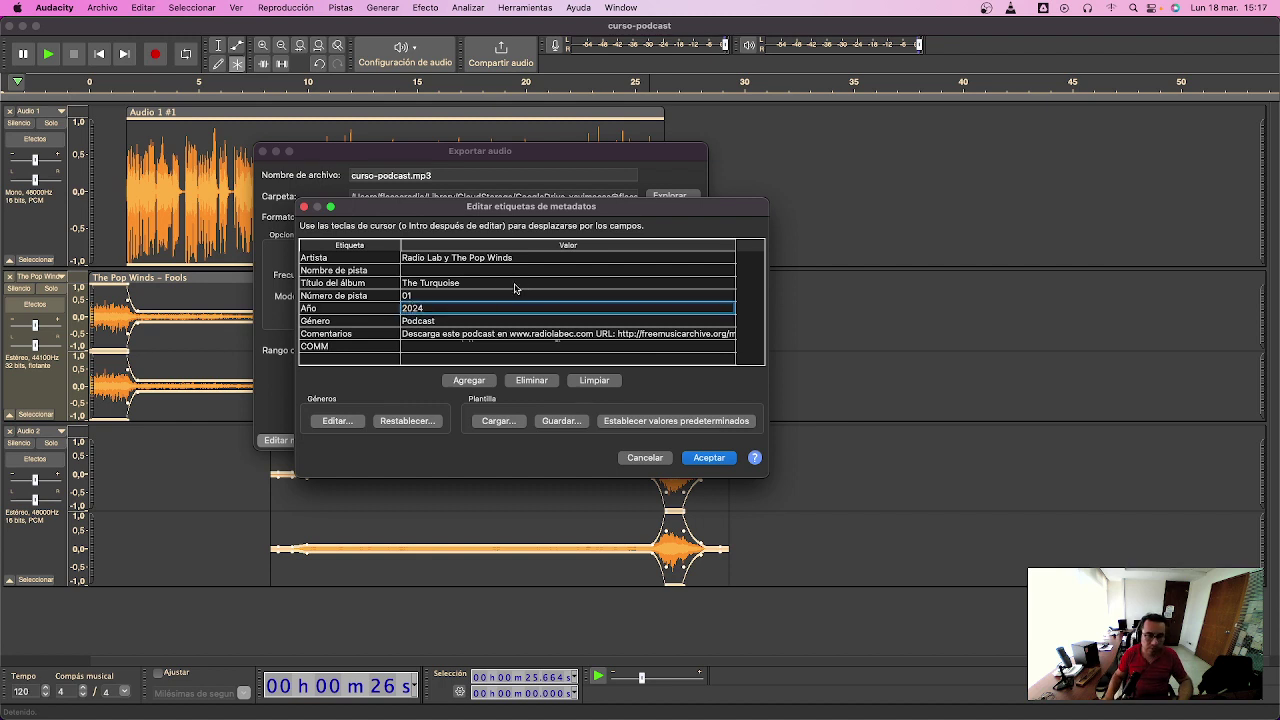
left_click(434, 358)
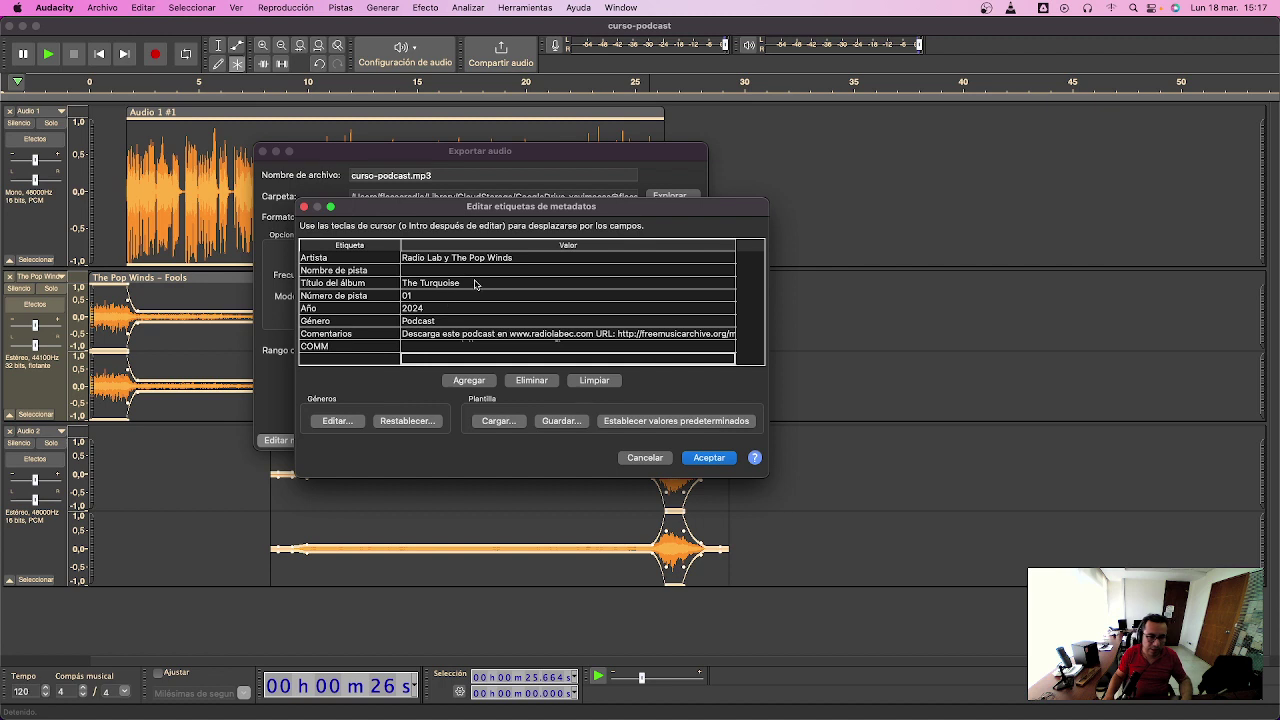
- Add a new tag row named 'Datos de la Música'
left_click(454, 358)
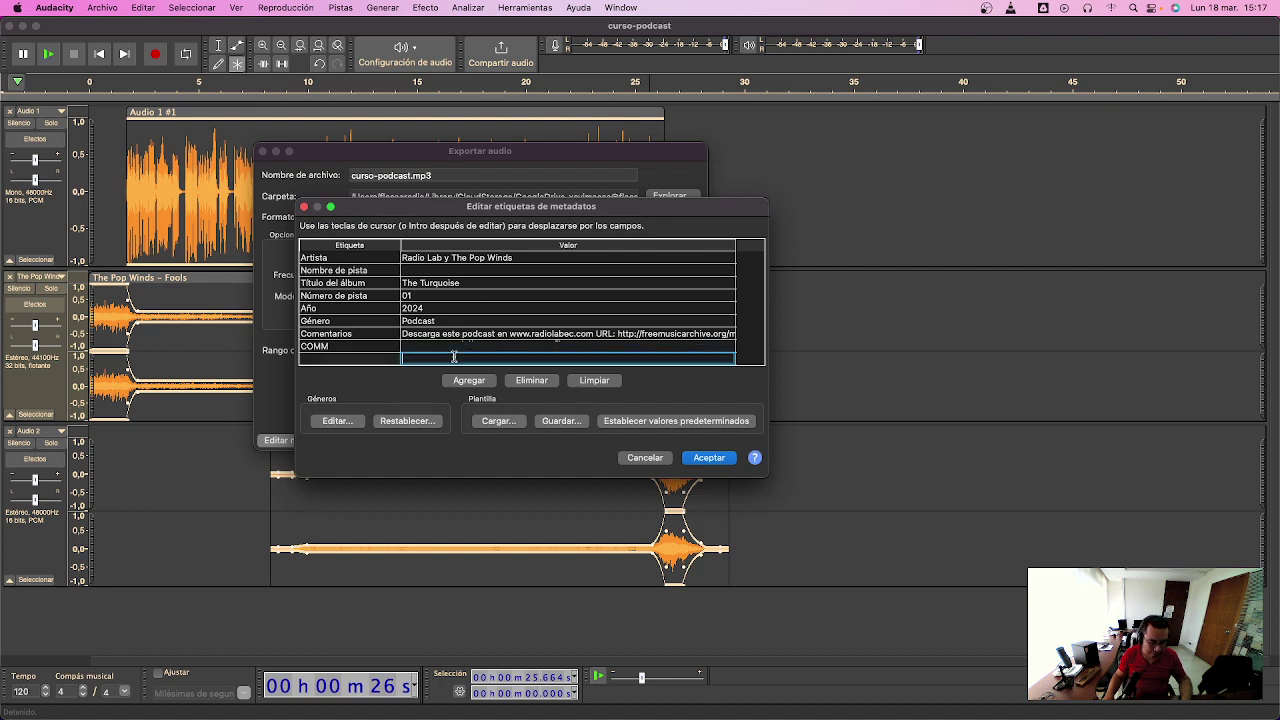
type(",")
left_click(353, 357)
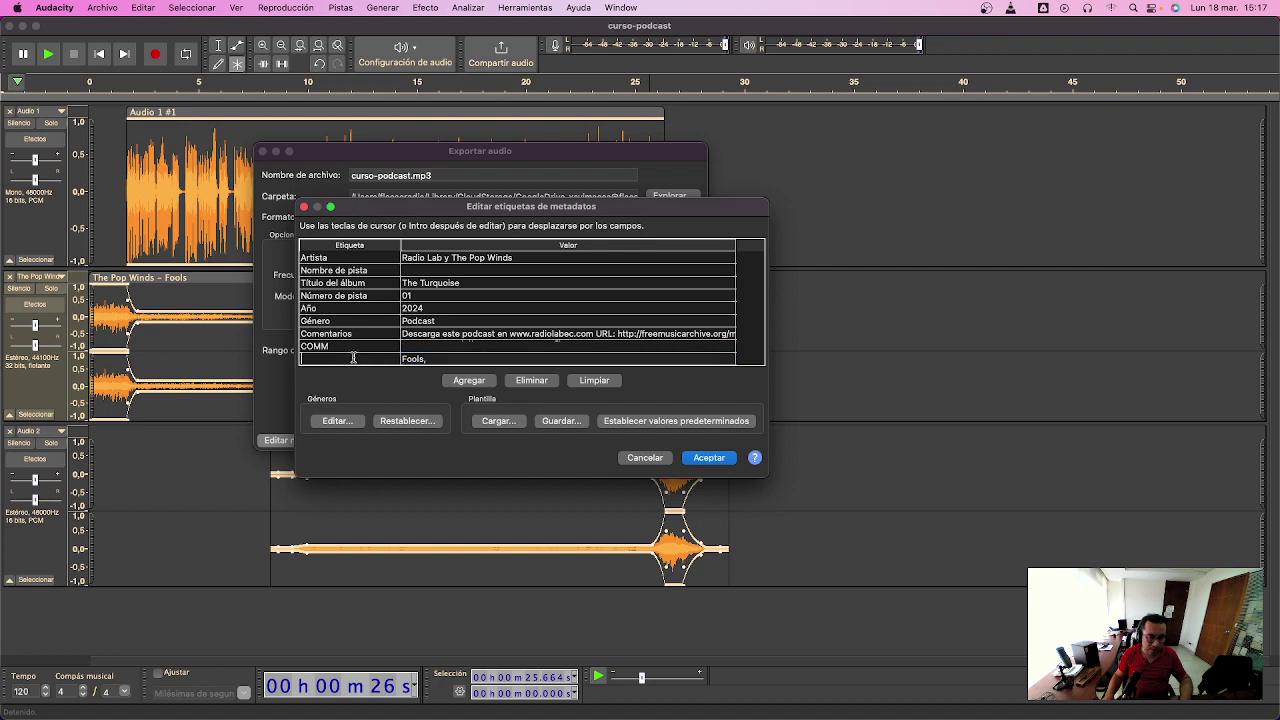
type("Datos de la M")
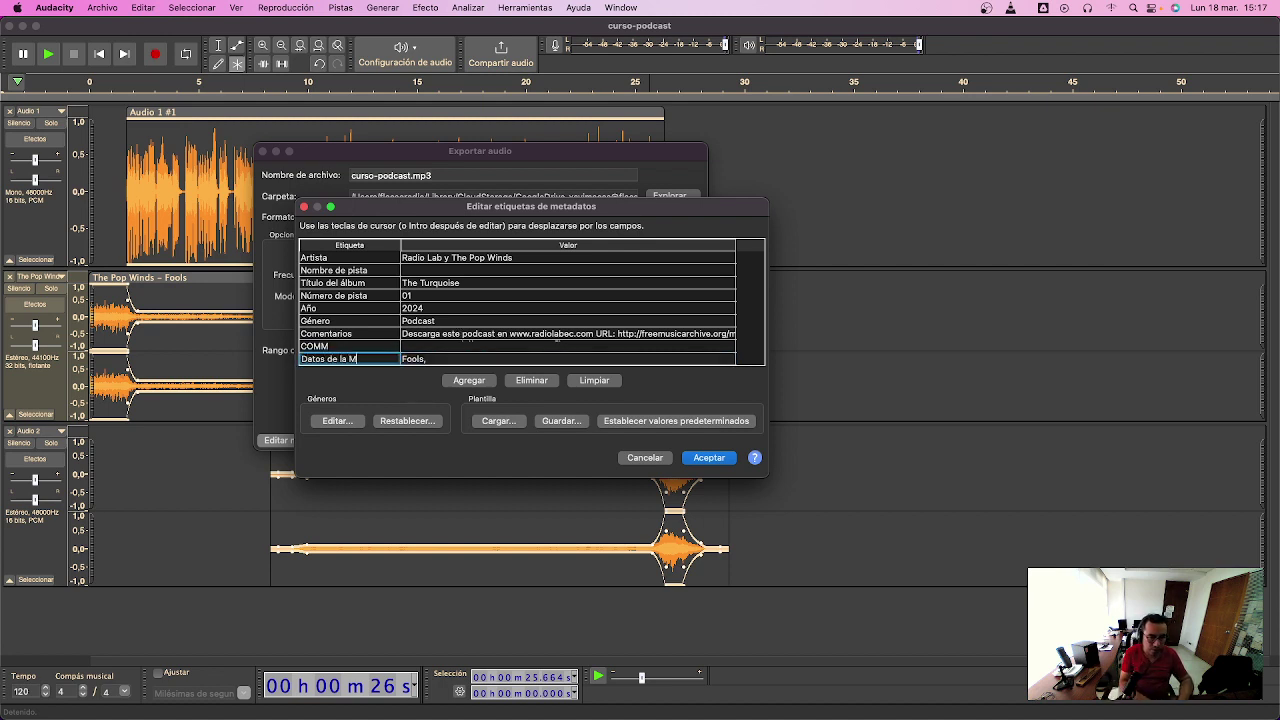
type("úsica")
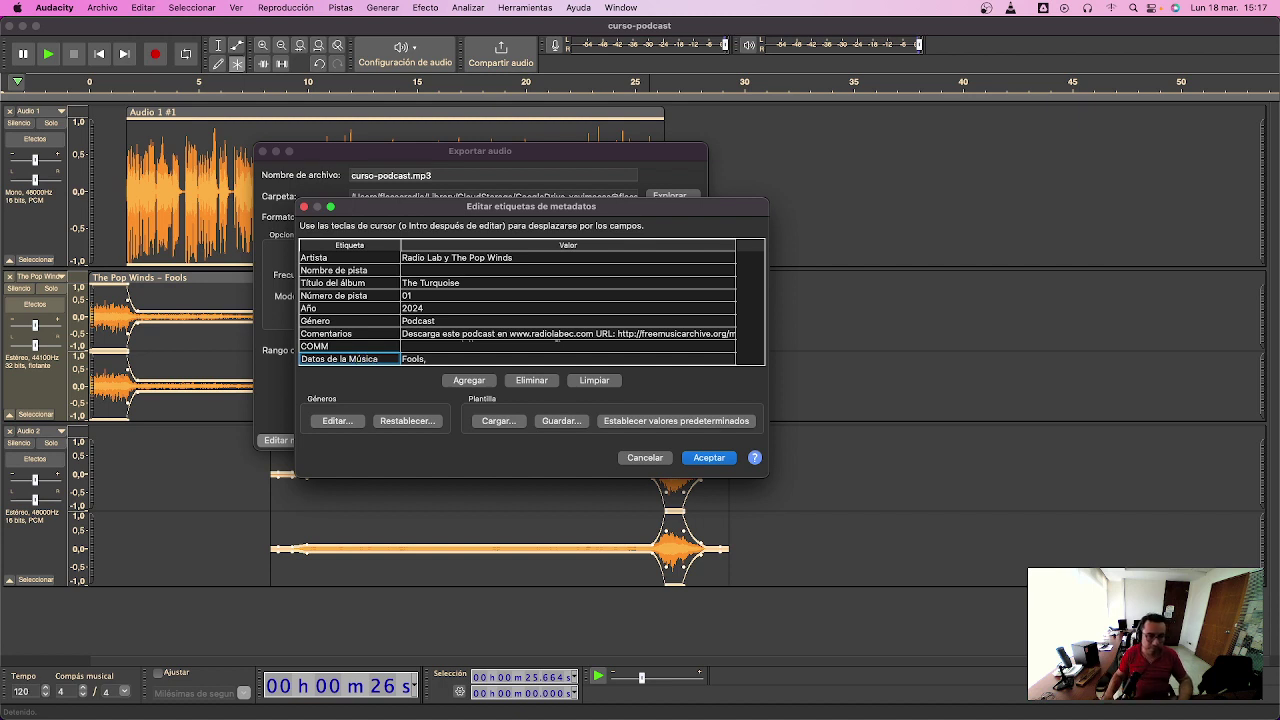
- Clear the album title, paste The Turquoise into the music credits, and begin the track name 'Podcast de Radiolab EC'
left_click(479, 284)
key("super+c")
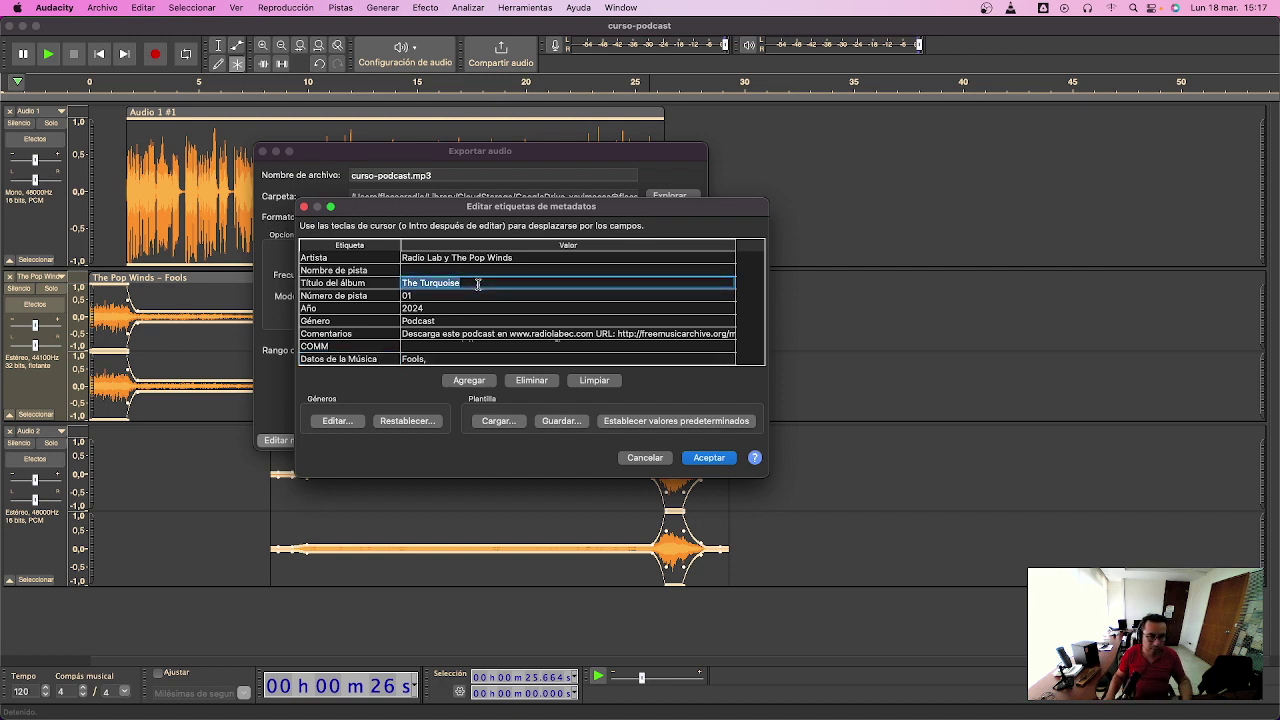
key("BackSpace")
left_click(463, 359)
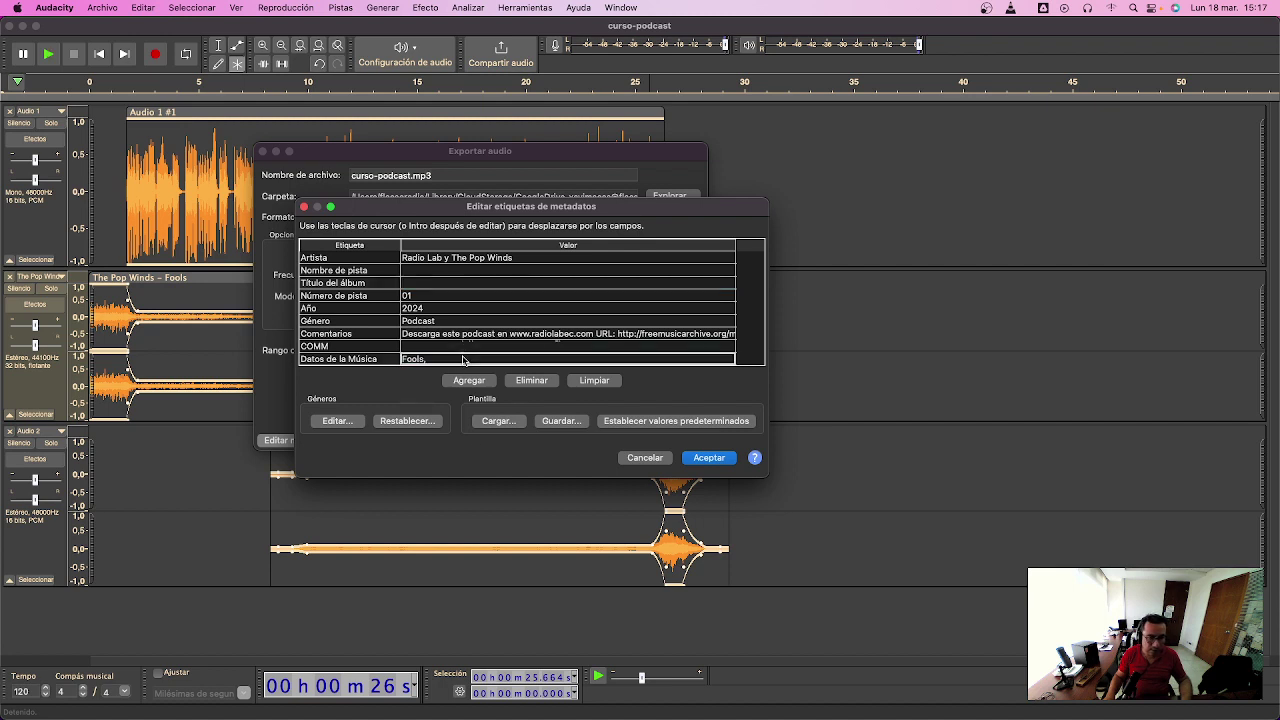
left_click(470, 358)
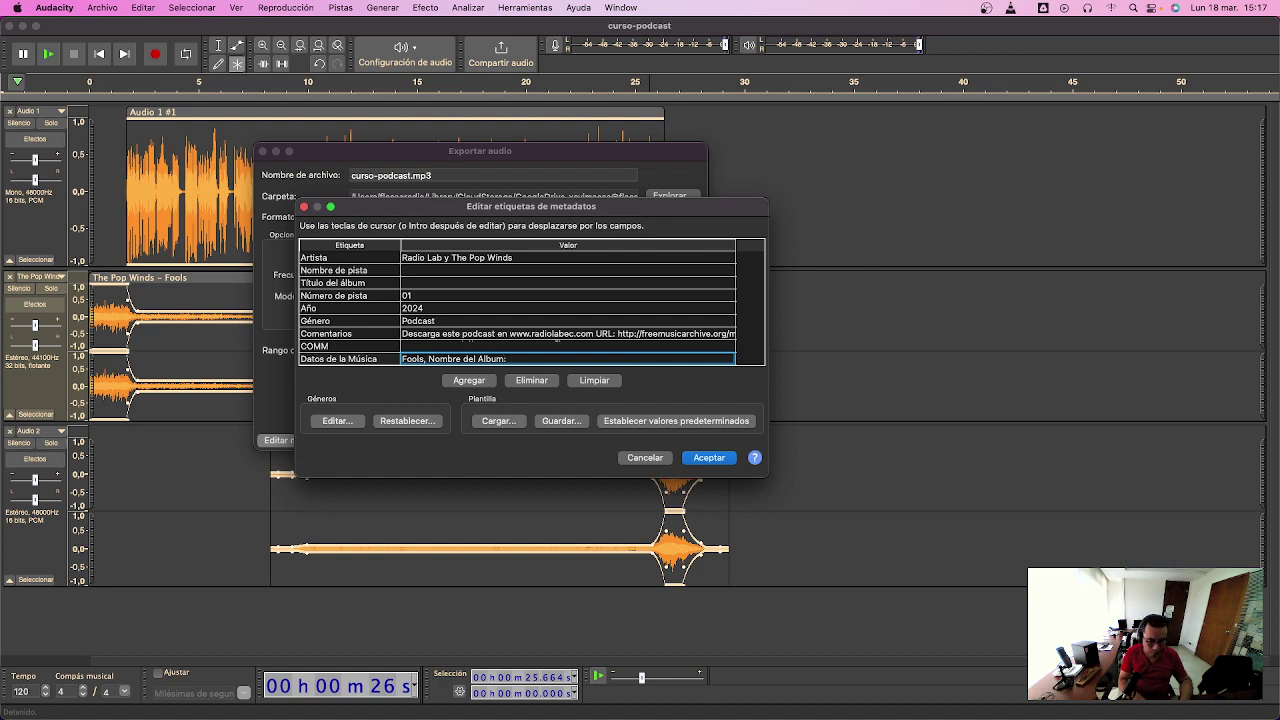
key("super+v")
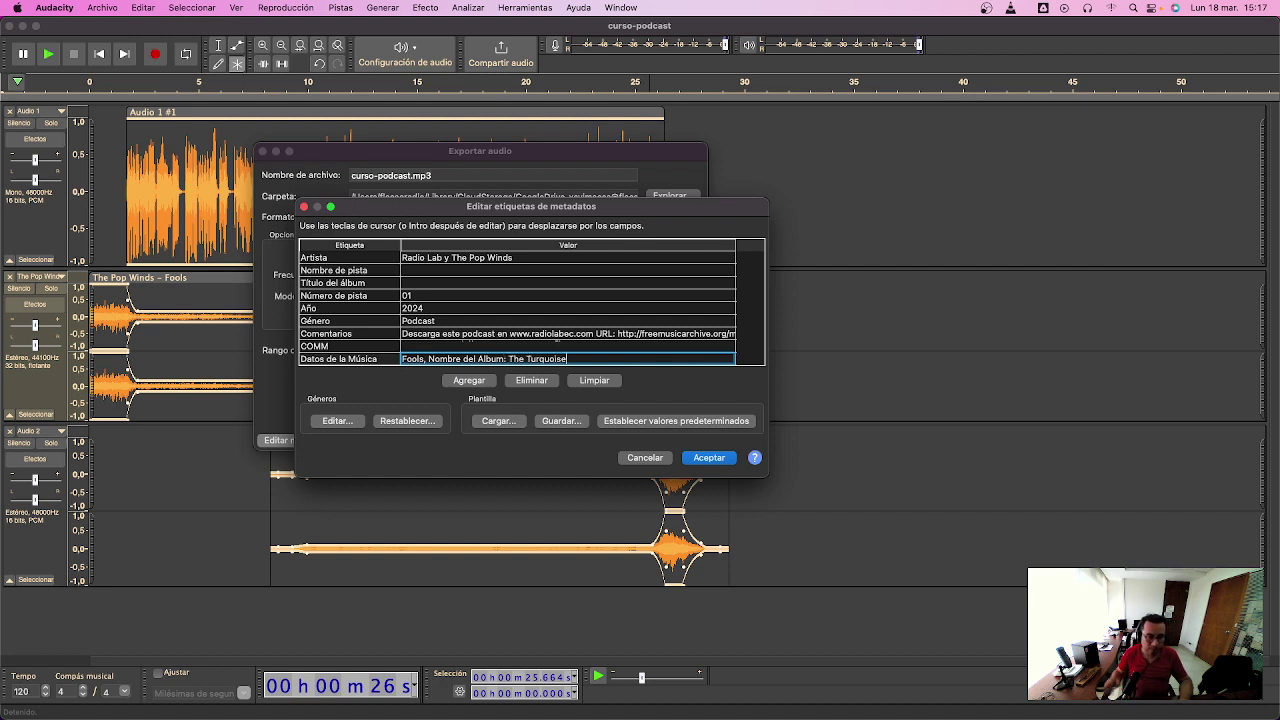
left_click(427, 271)
type("Podcast de Radiolab EC")
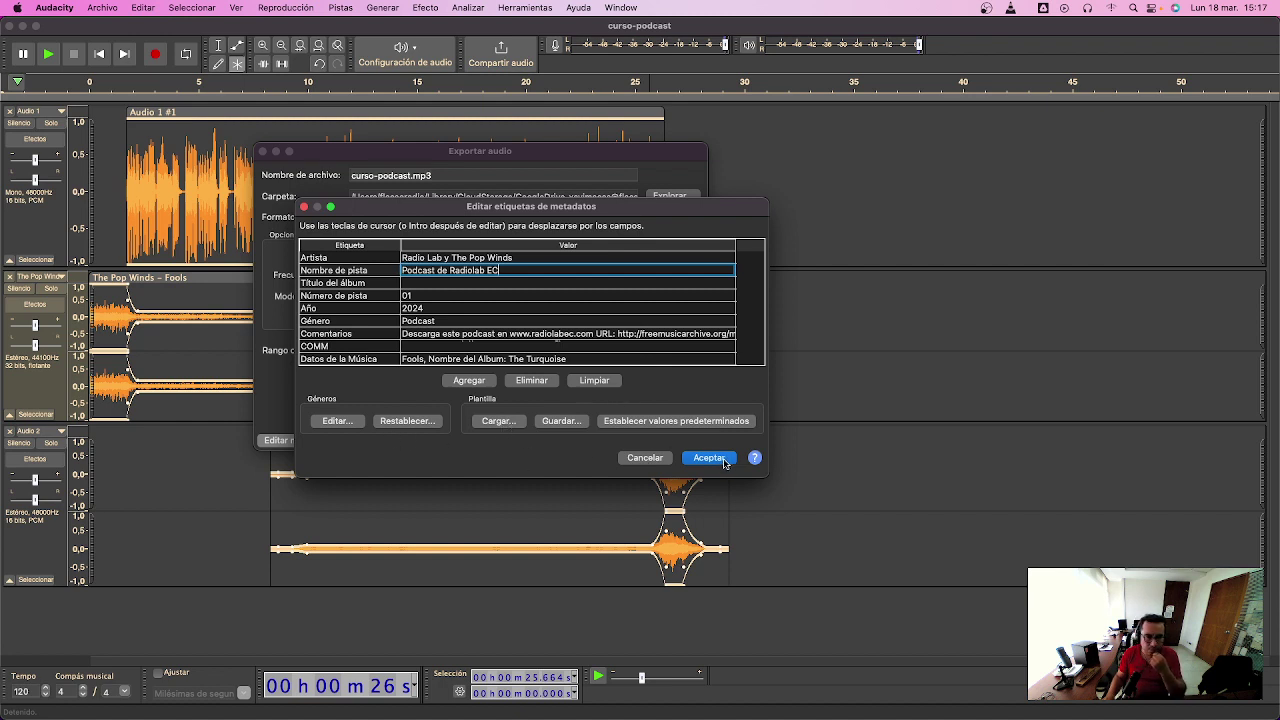
- Save the current tags as the template podcastradiolabec.xml
left_click(561, 421)
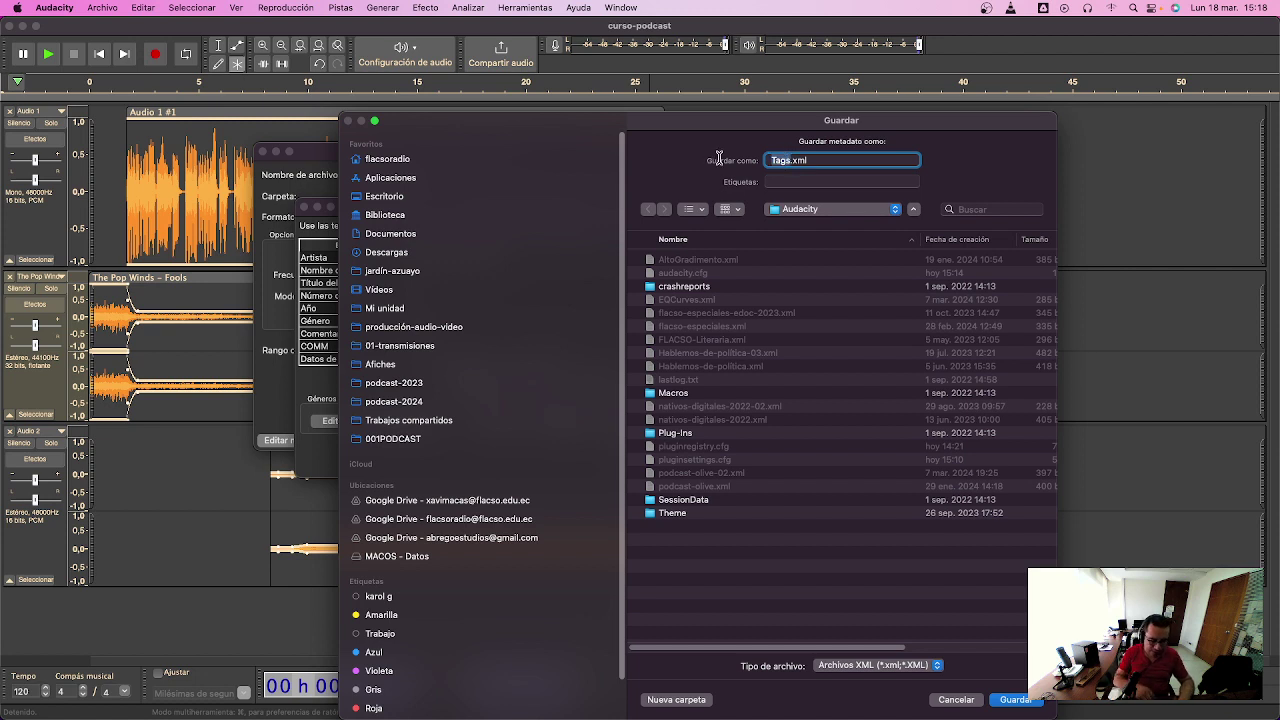
type("podc")
type("astradio")
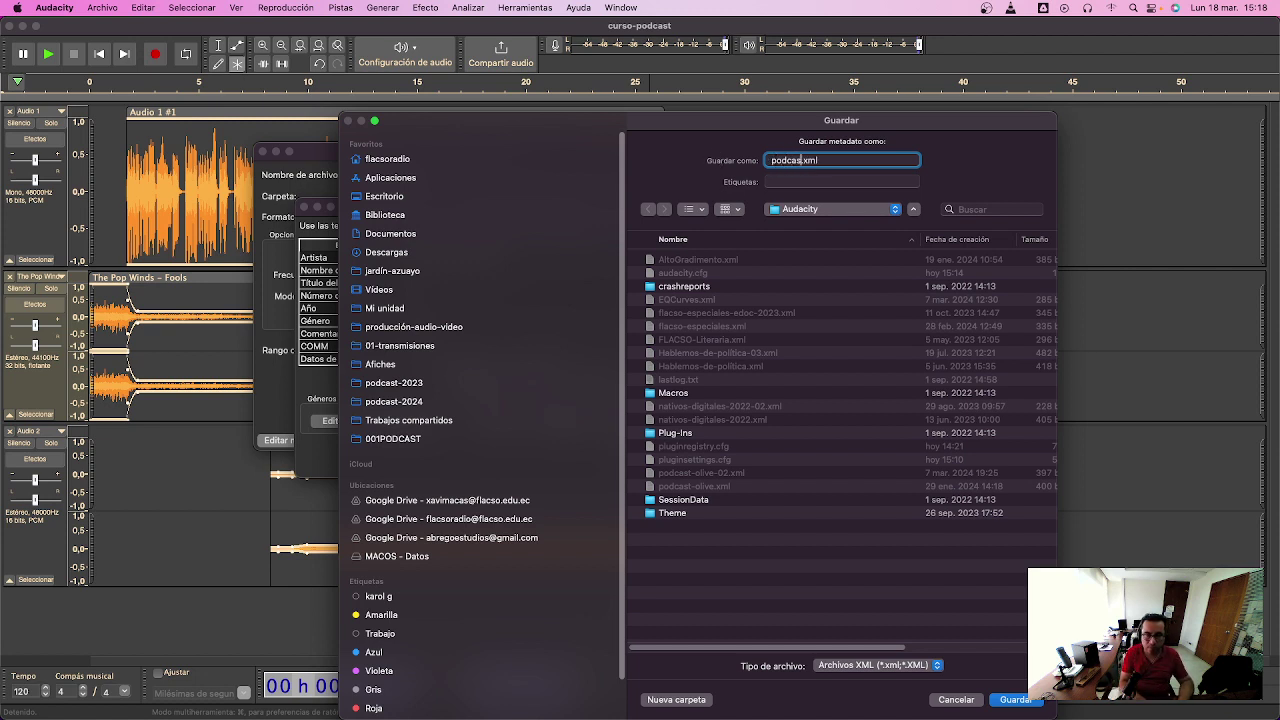
type("labec")
key("Return")
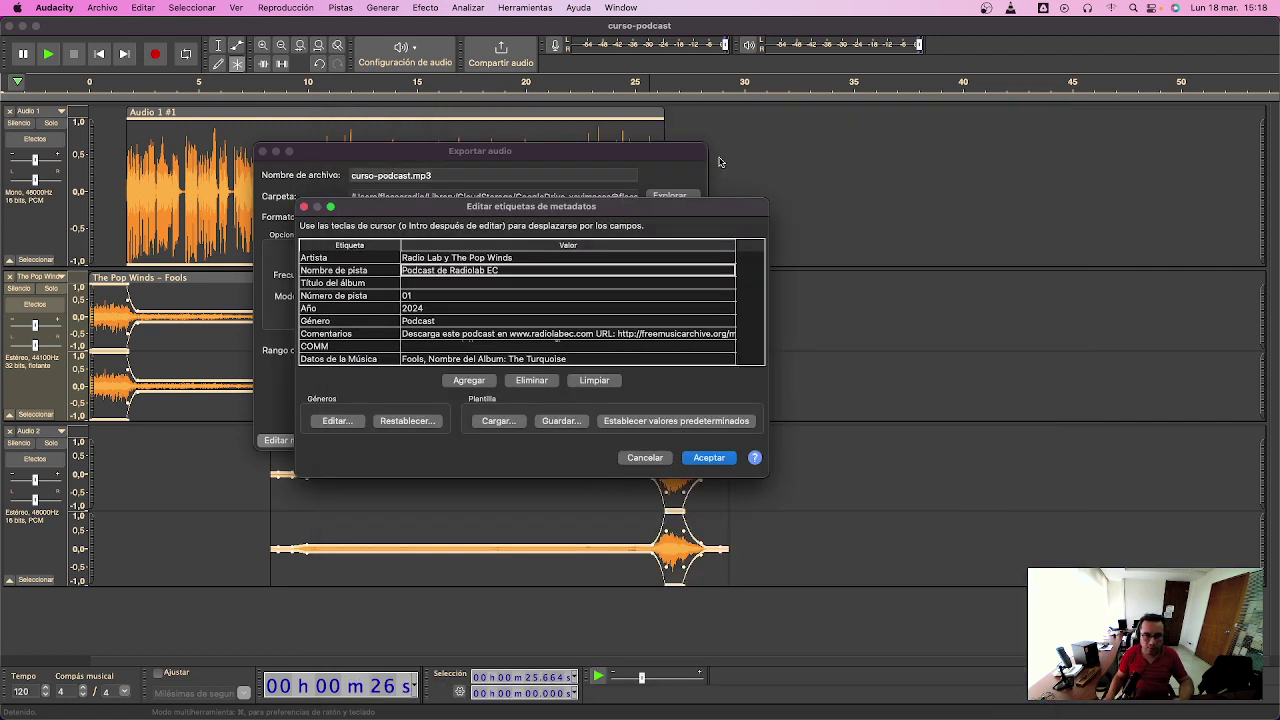
left_click(549, 426)
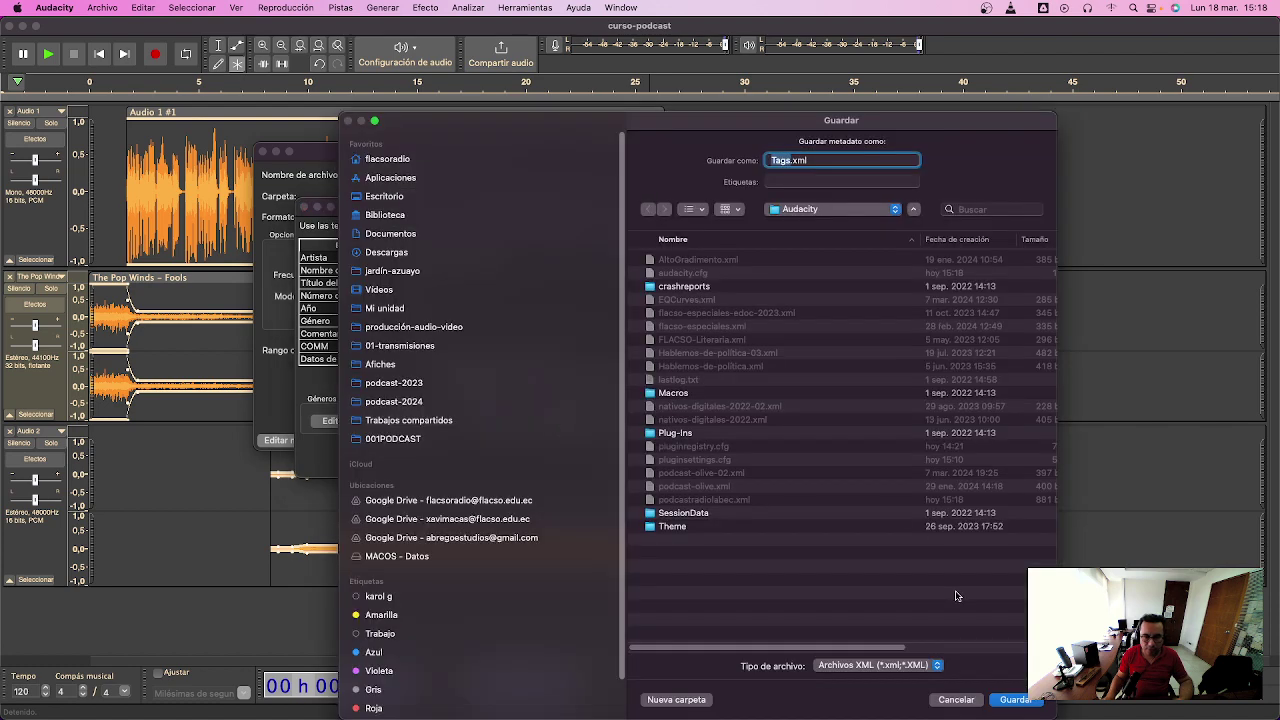
left_click(1012, 700)
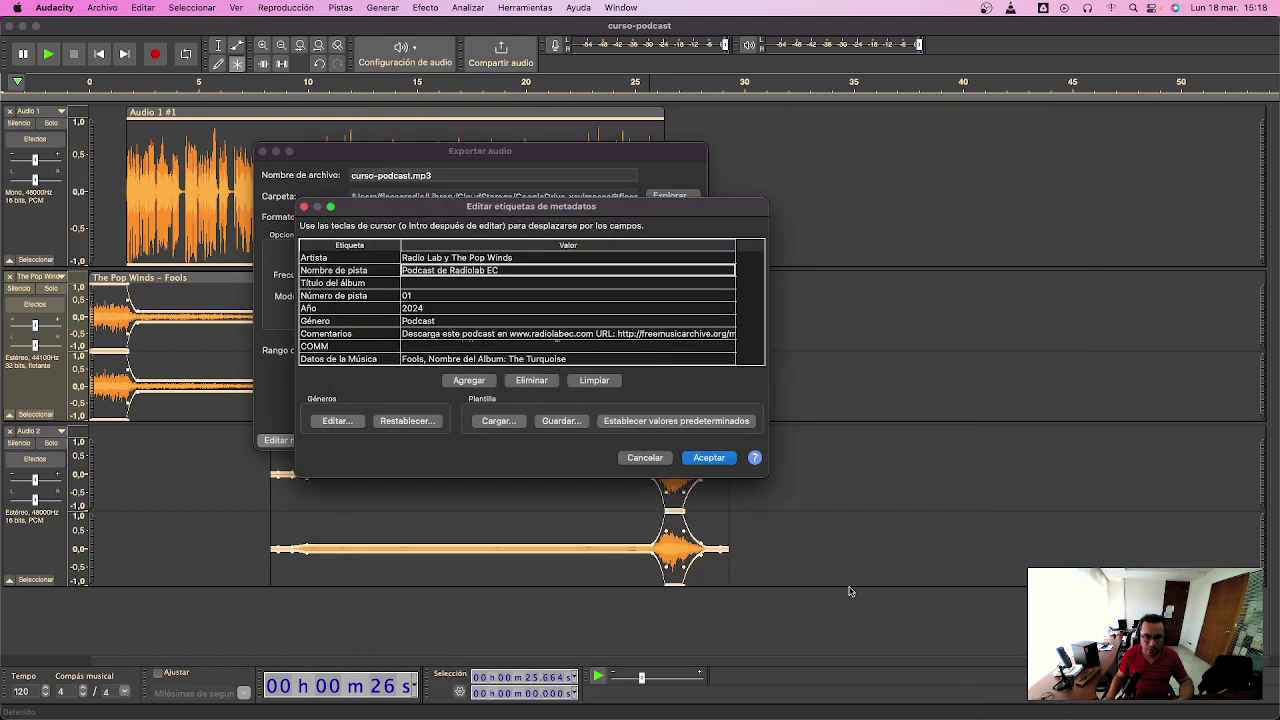
- Accept the edited metadata and browse for a different export folder
left_click(709, 458)
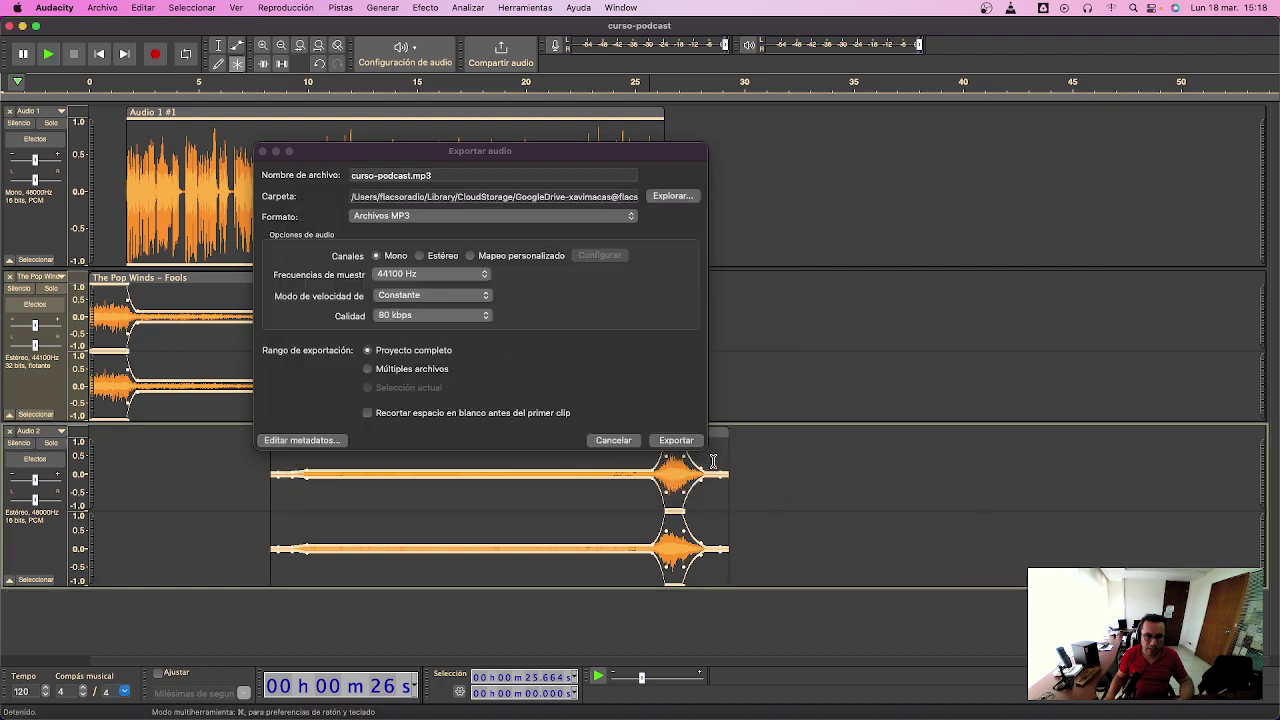
left_click(590, 196)
left_click(676, 198)
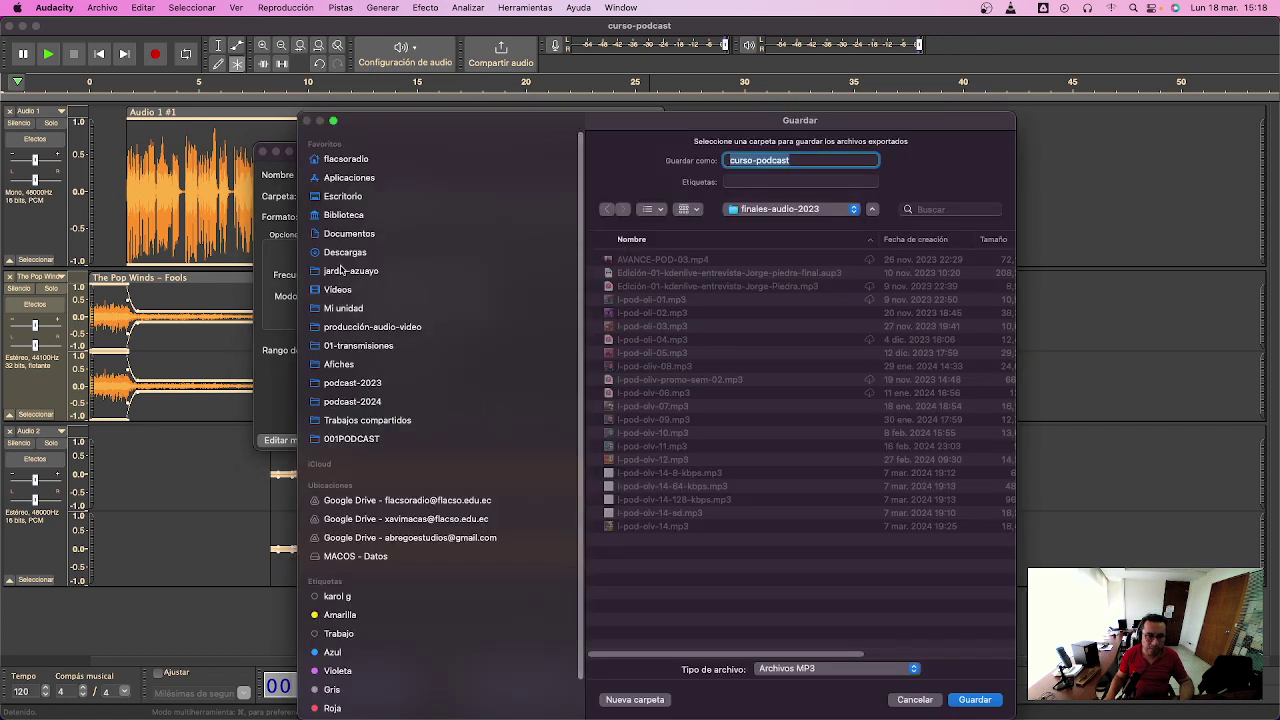
- Create a radiolab folder on the Desktop and export there as curso-podcast-presentación.mp3
left_click(343, 200)
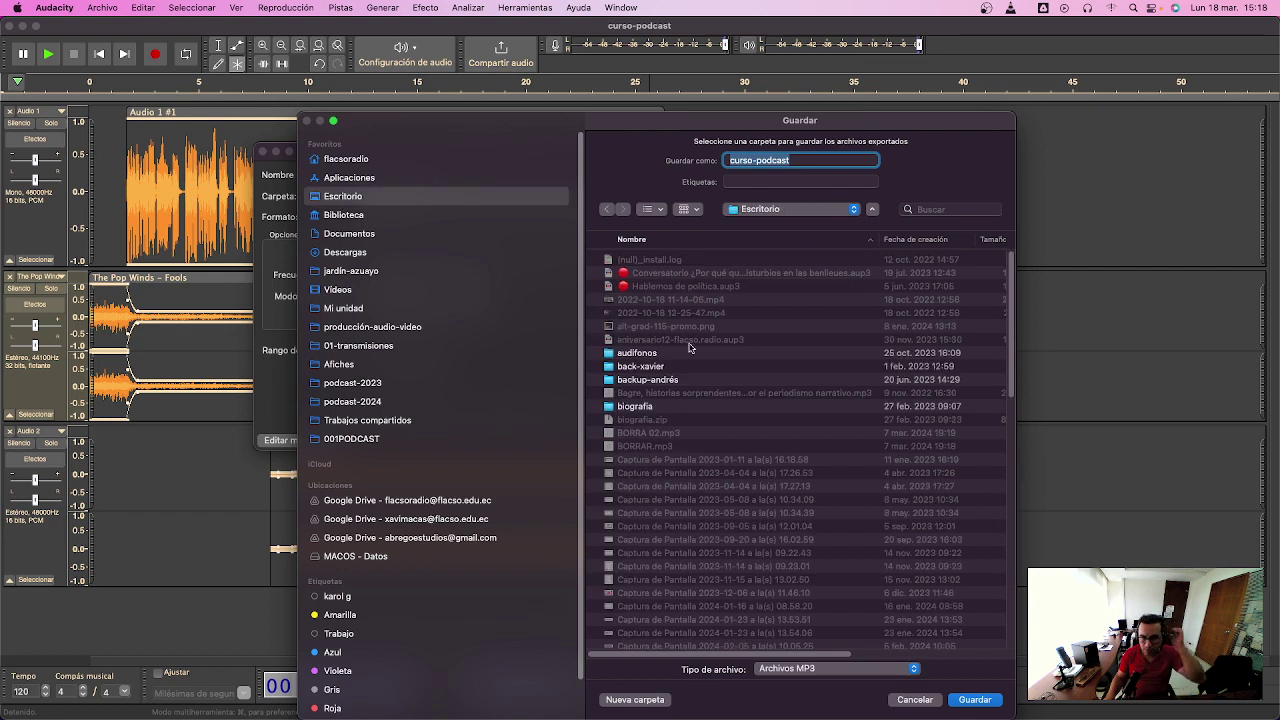
left_click(658, 702)
type("radioa")
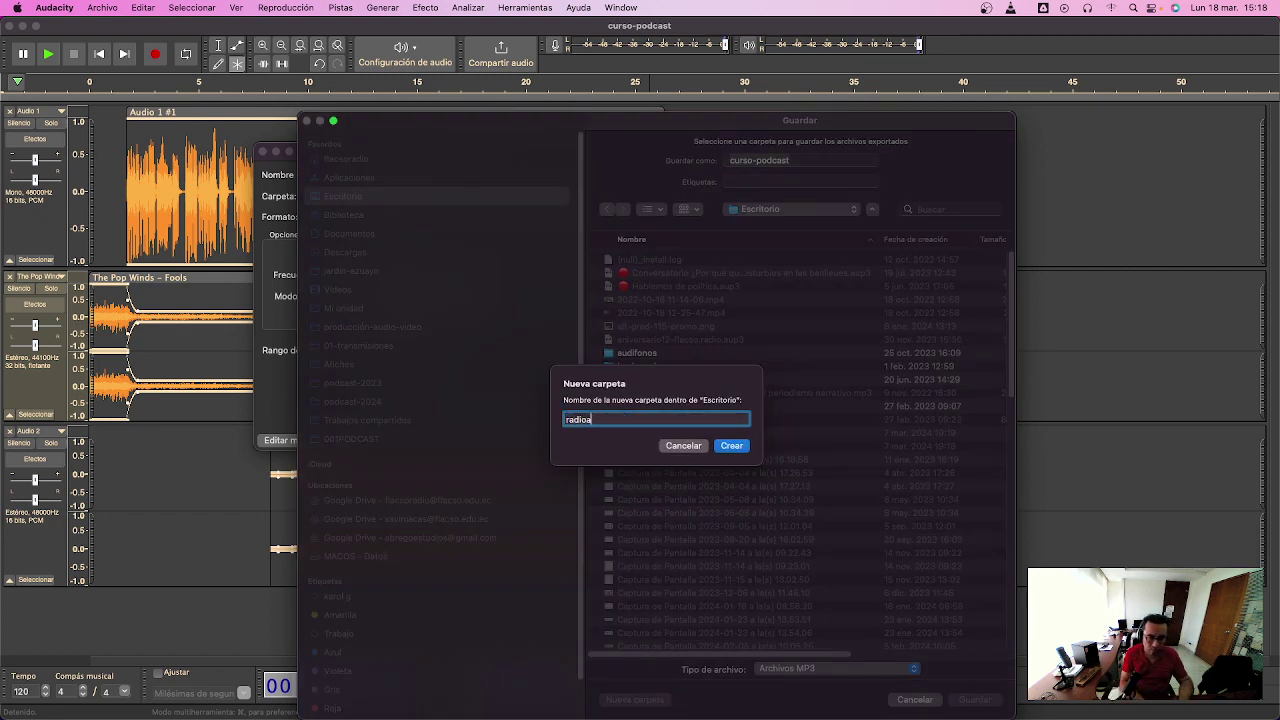
key("Return")
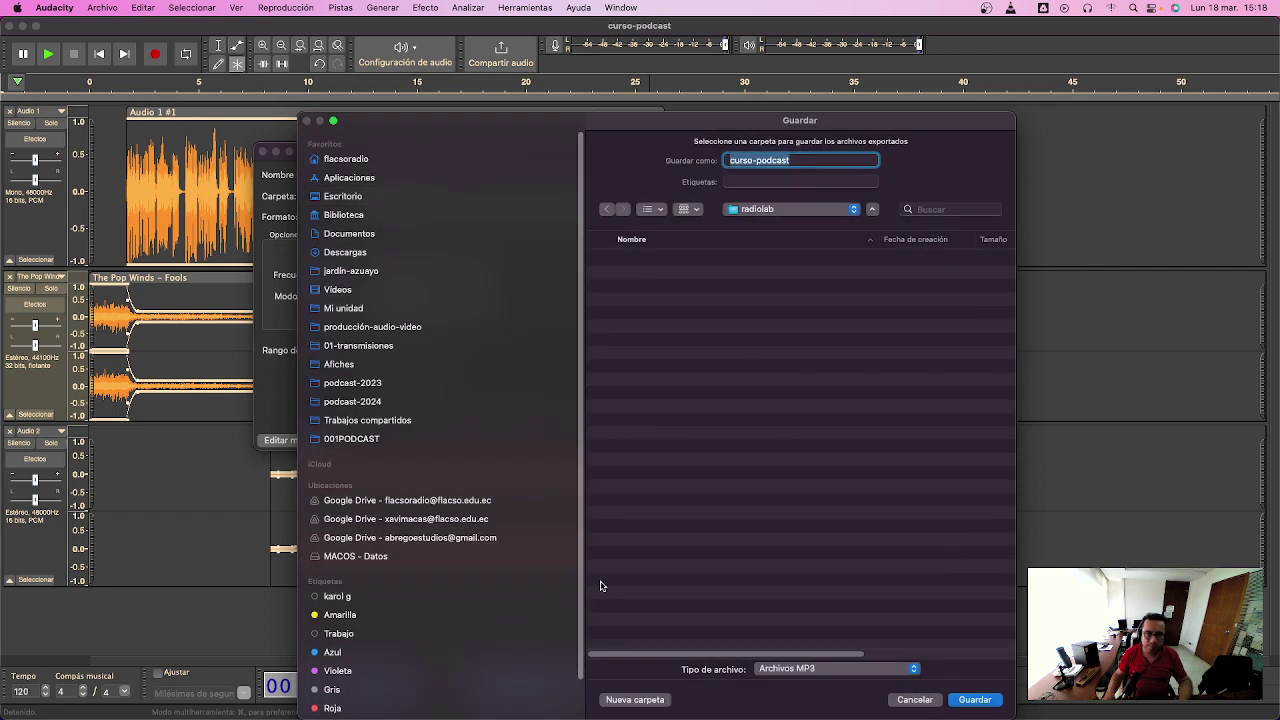
left_click(796, 161)
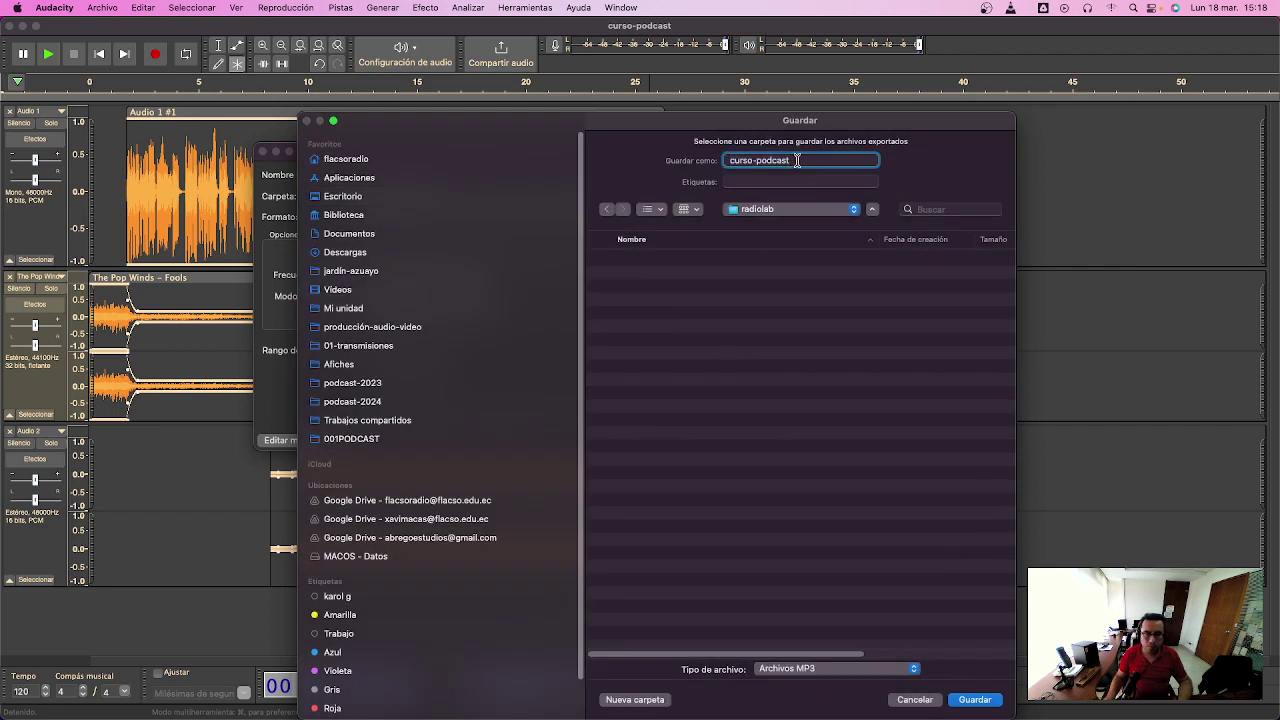
type("-pres")
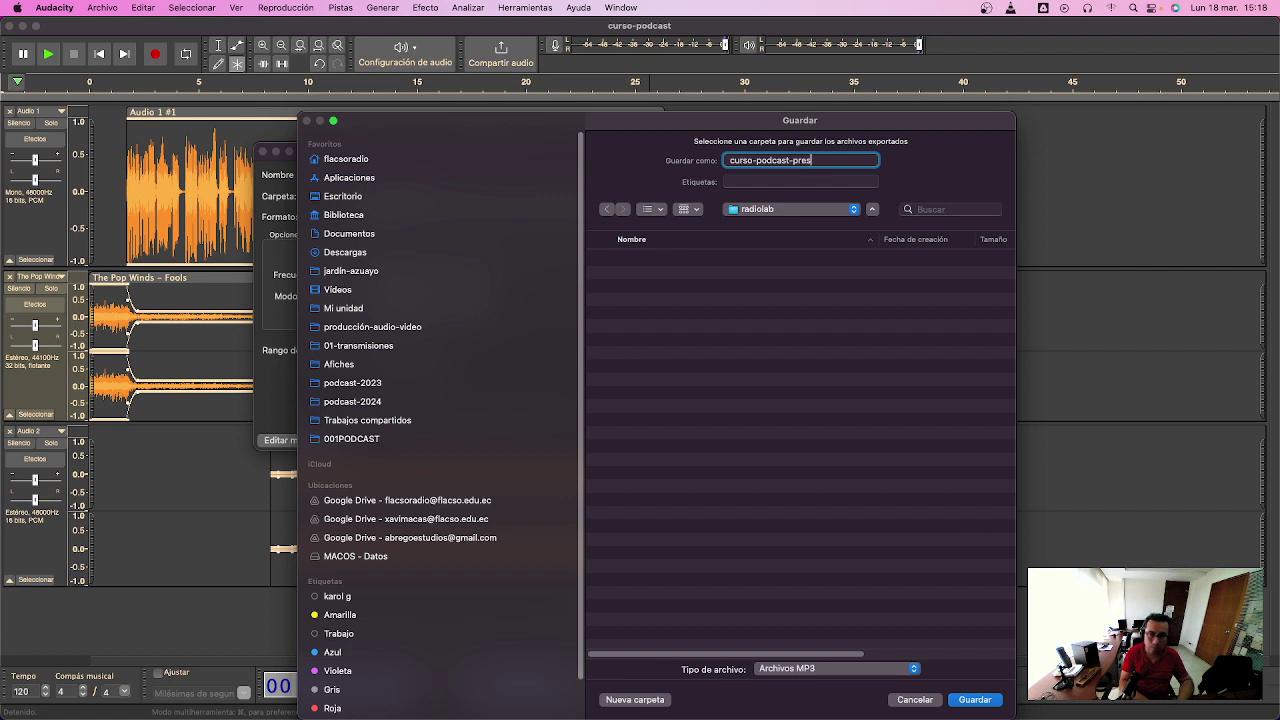
type("entación")
key("Return")
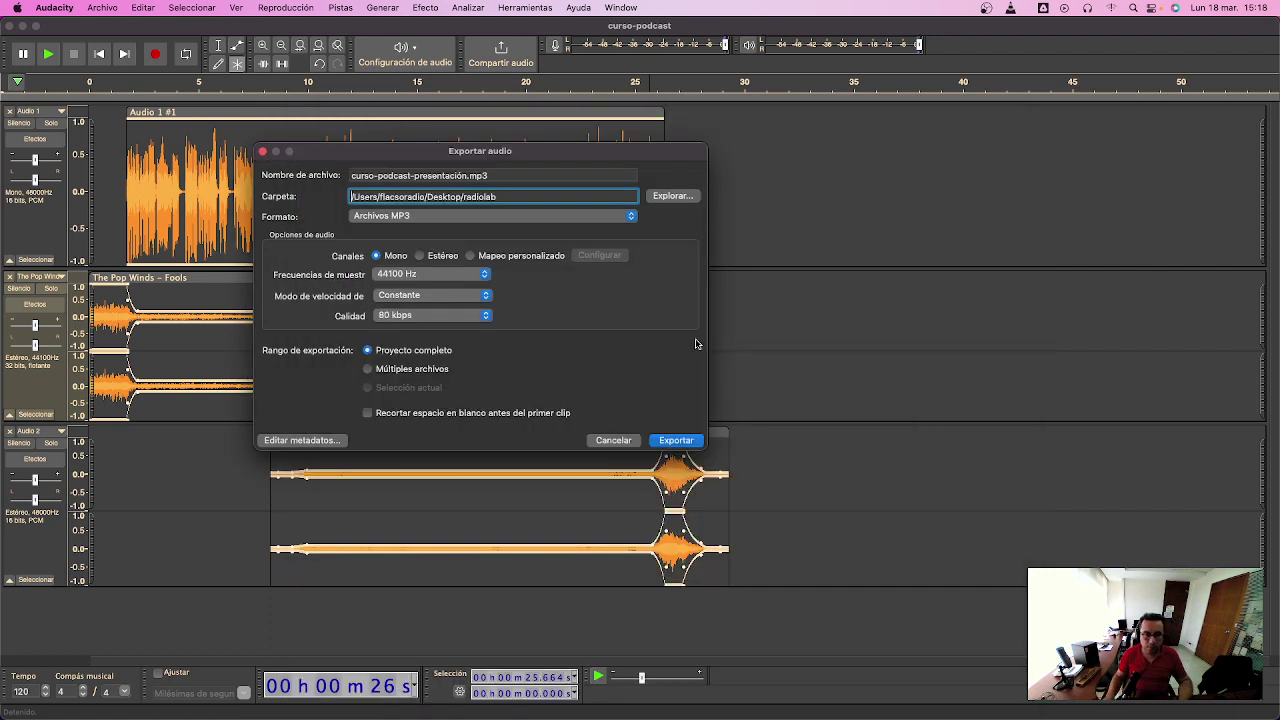
left_click(686, 443)
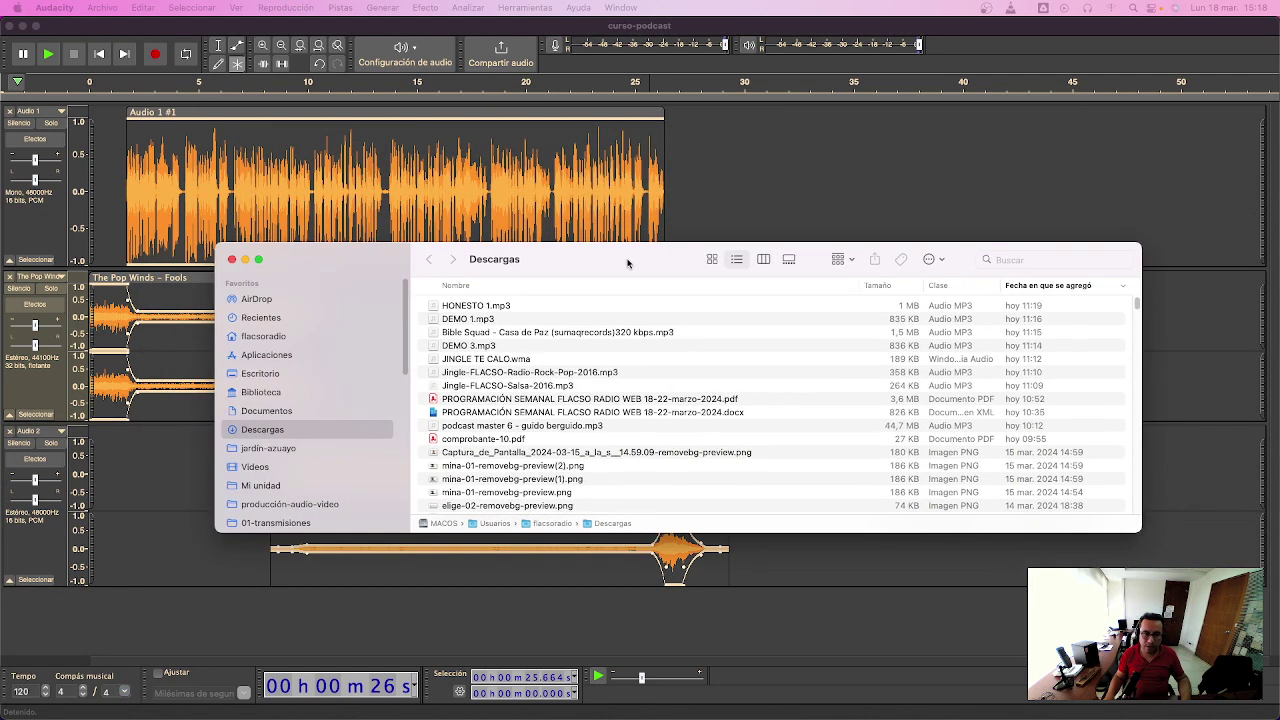
- Quick Look curso-podcast-presentación.mp3 in Desktop > radiolab to check its Podcast de Radiolab EC tags
left_click(265, 376)
double_click(498, 307)
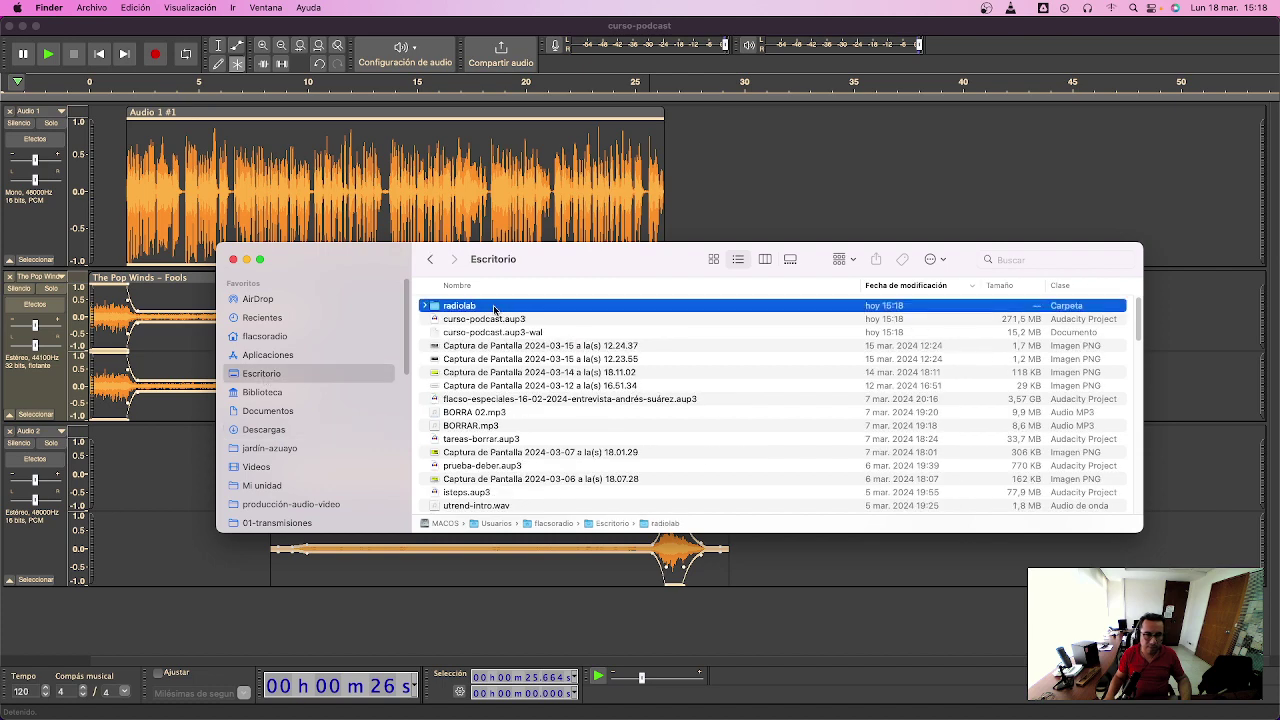
left_click(502, 307)
key("space")
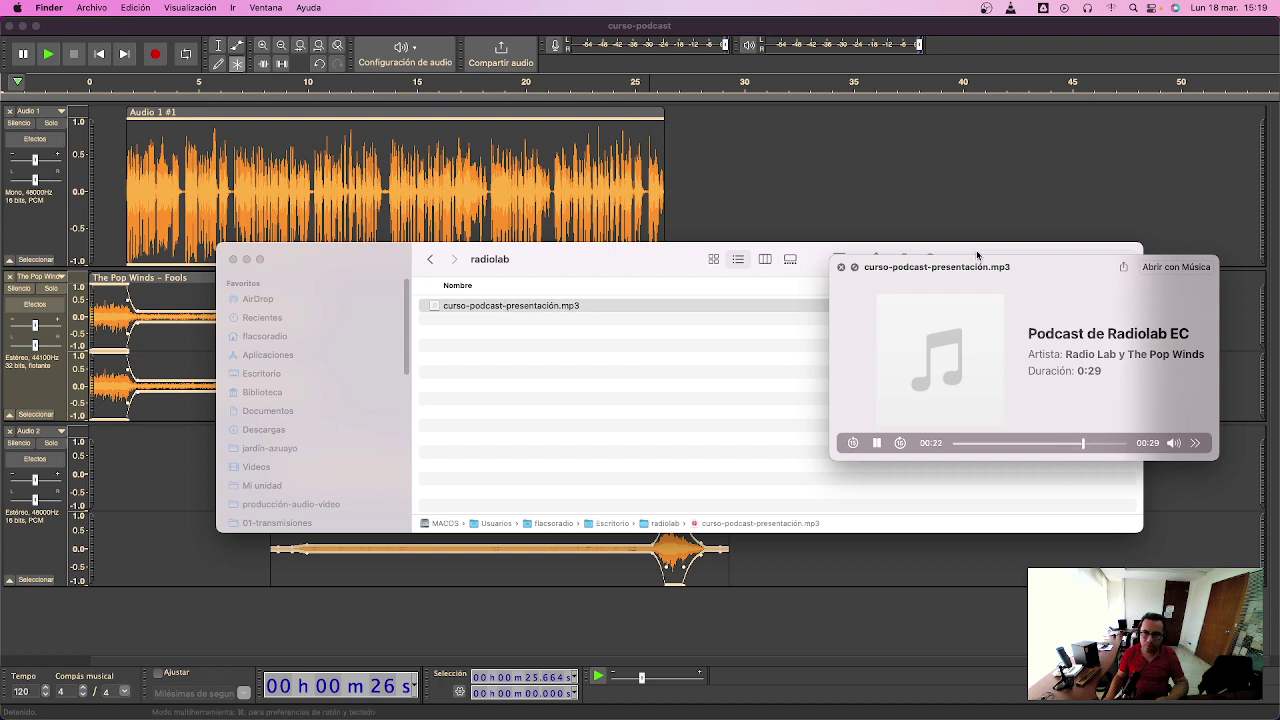
left_click_drag(1020, 269, 823, 264)
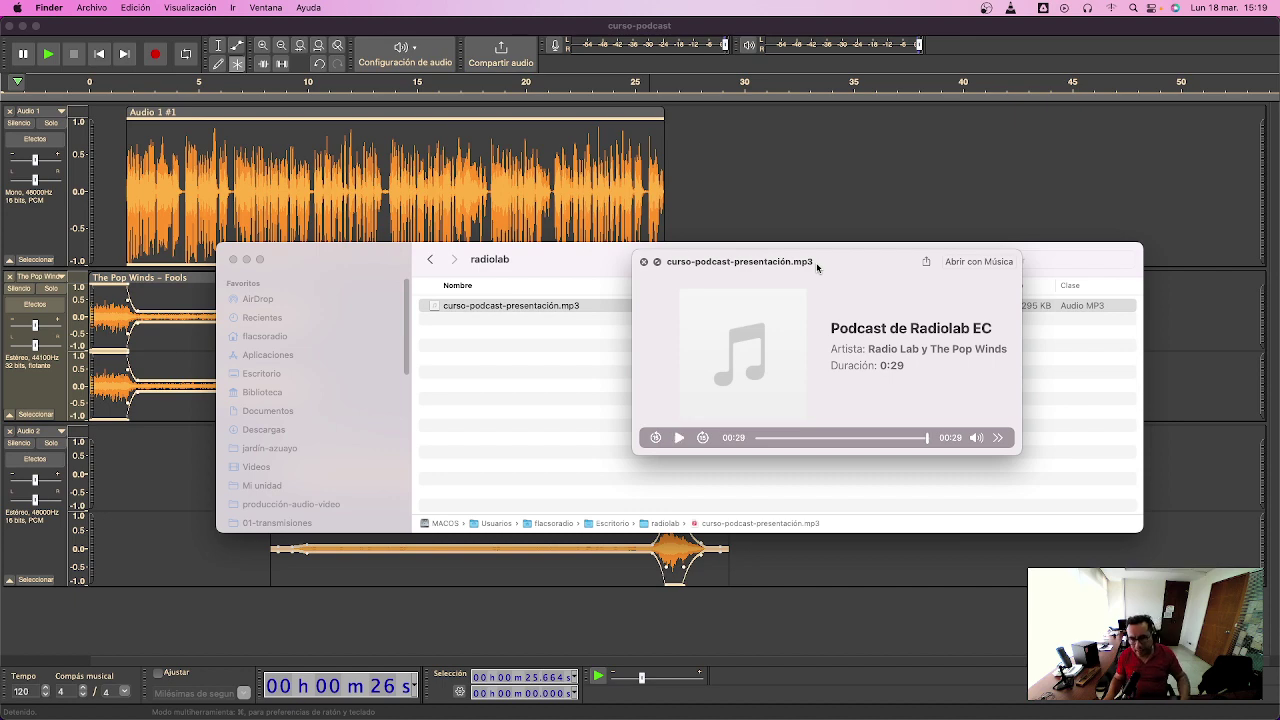
key("super+Tab")
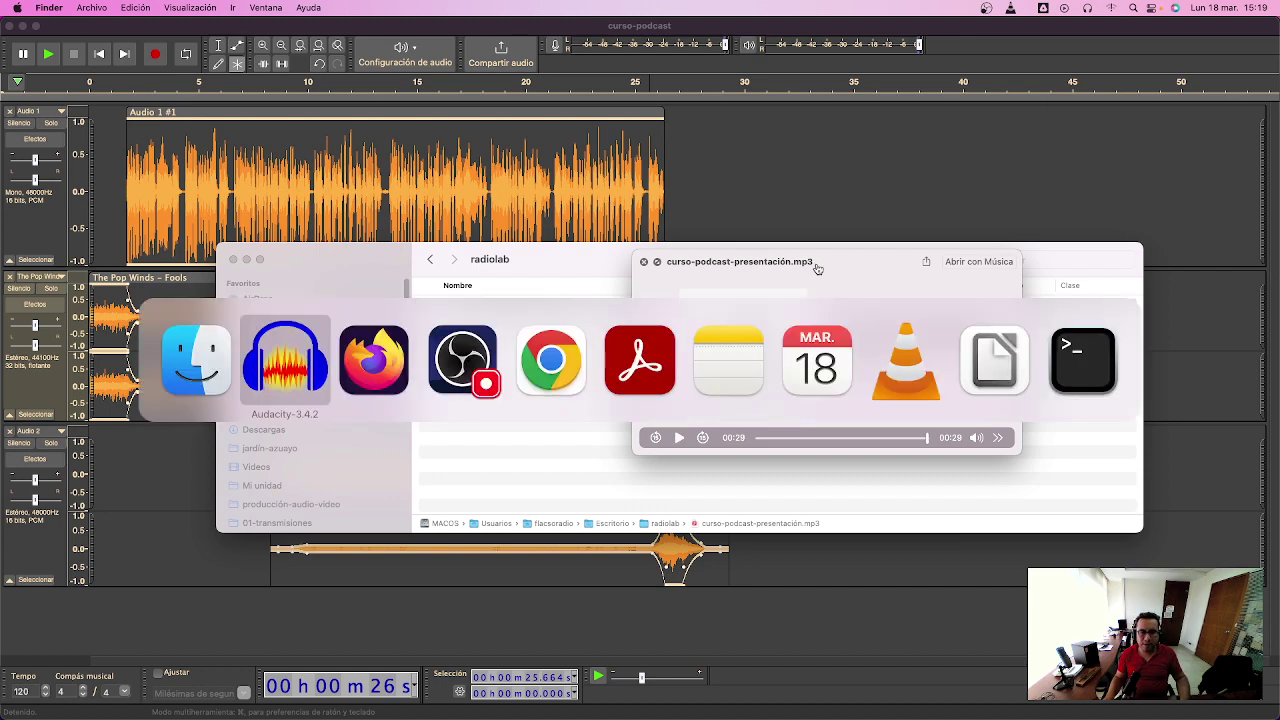
- In the browser, close the Welcome, music search and Creative Commons tabs and dismiss the sharing options
key("super+Tab")
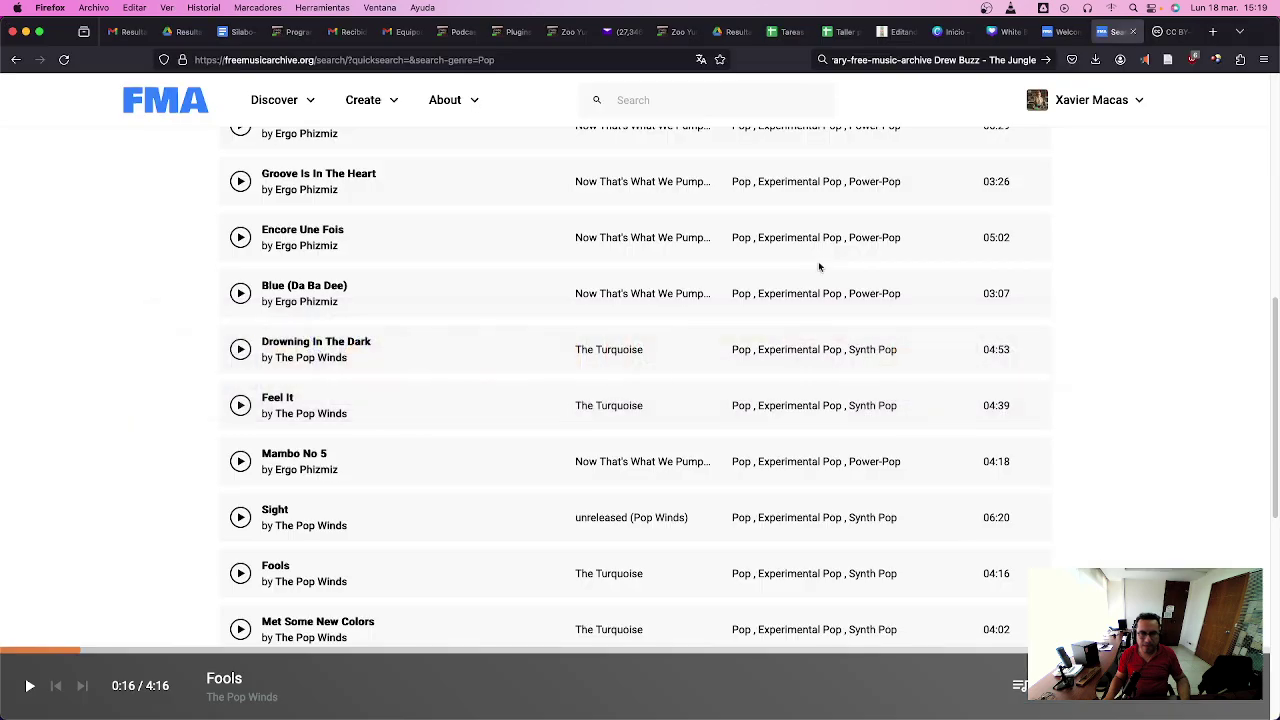
left_click(1070, 36)
left_click(1079, 33)
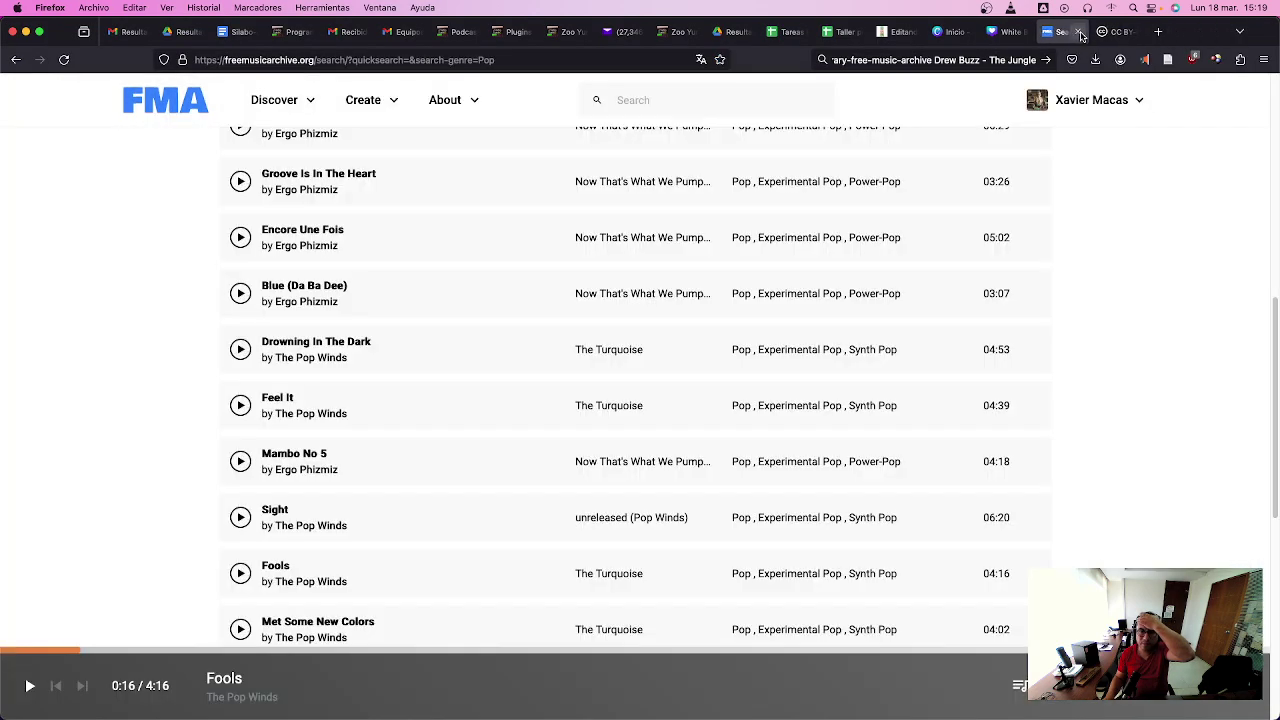
left_click(1077, 34)
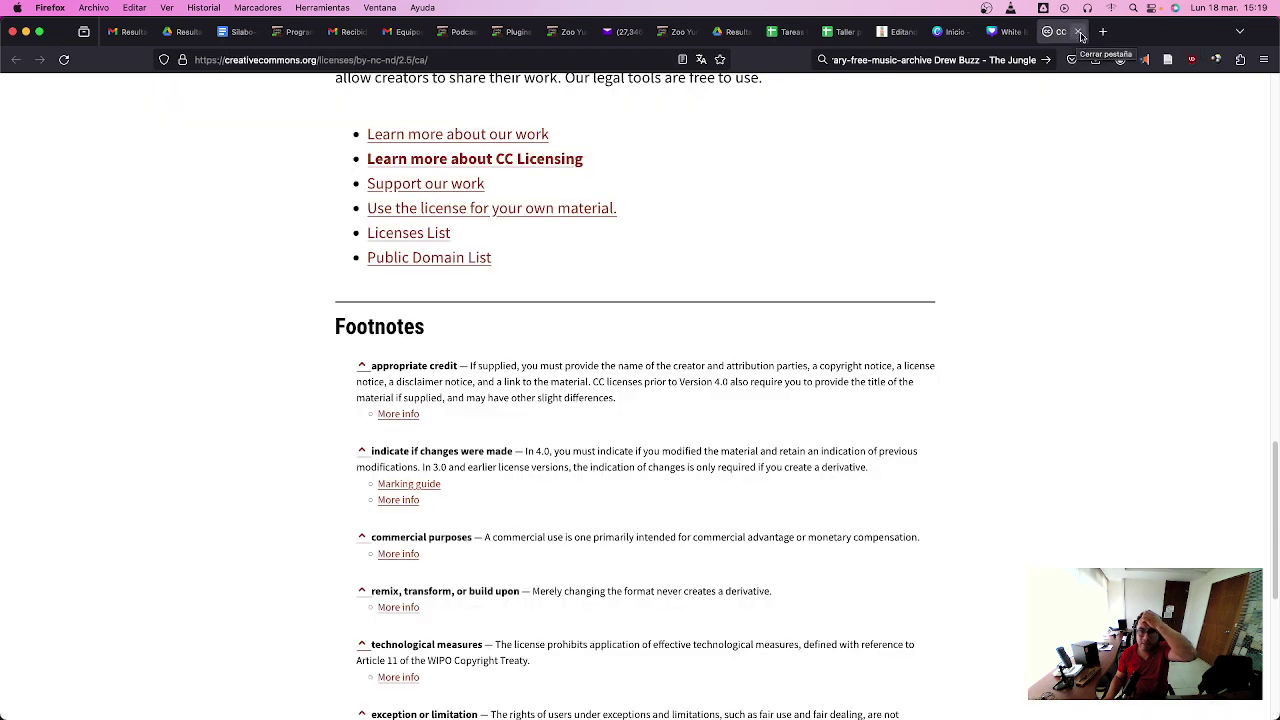
left_click(1080, 34)
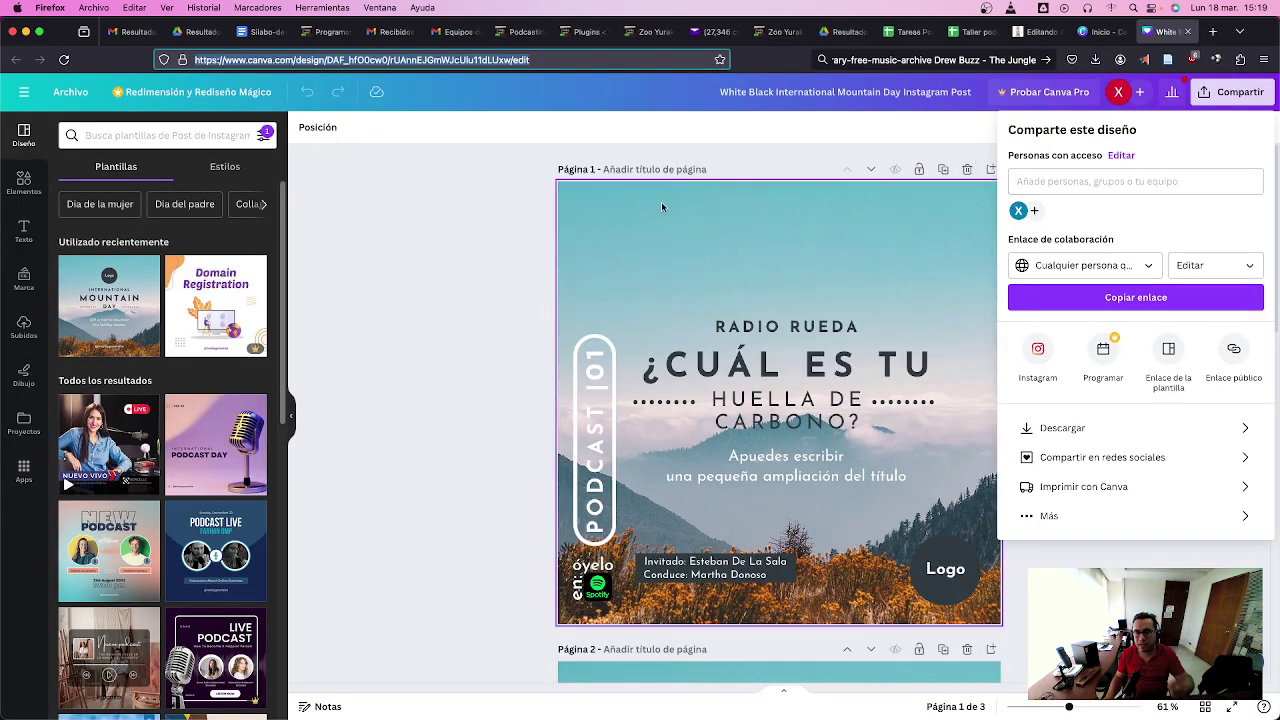
left_click(447, 243)
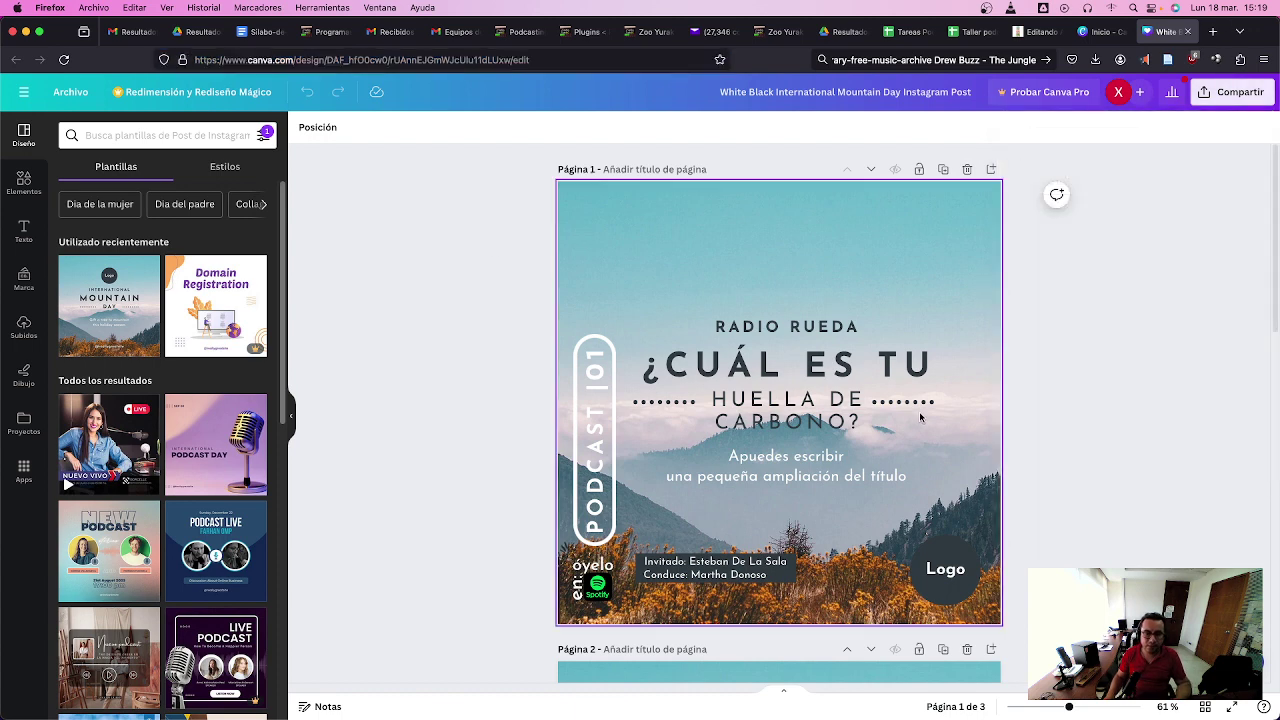
scroll(918, 402, "down", 3)
scroll(917, 396, "down", 5)
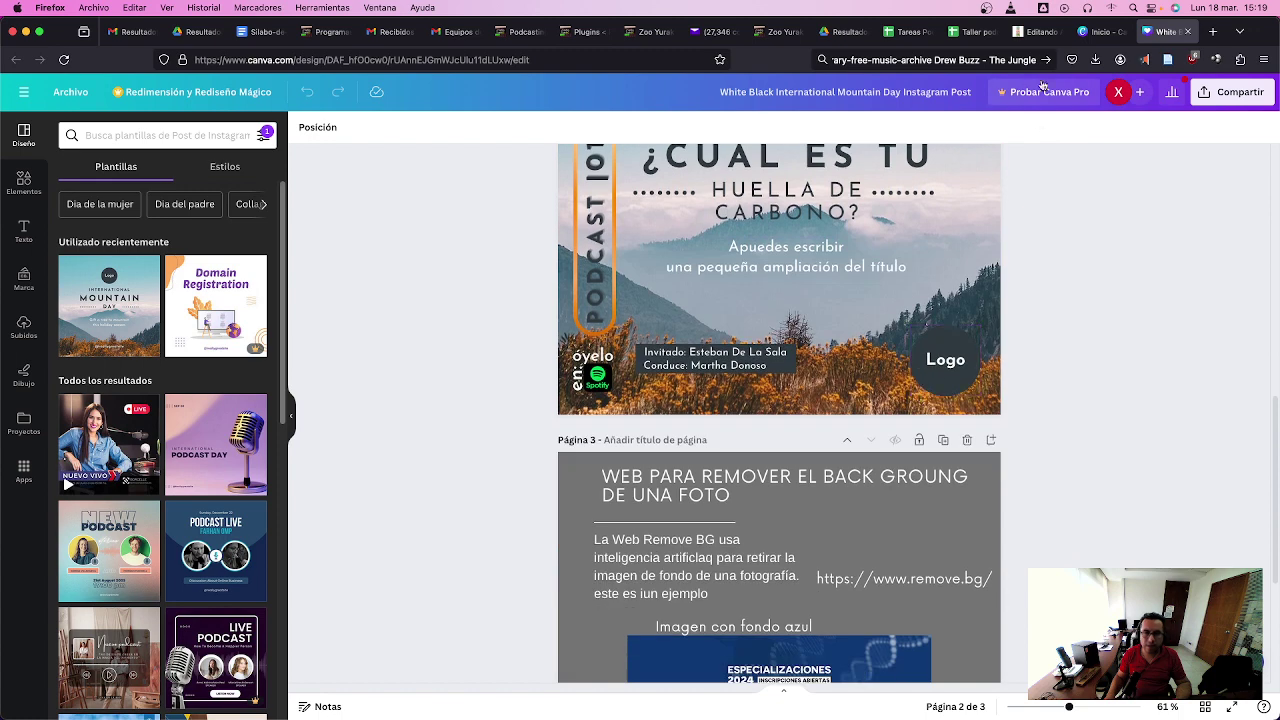
- From Canva home, open the podcast cover copy and close the original template design
left_click(1119, 30)
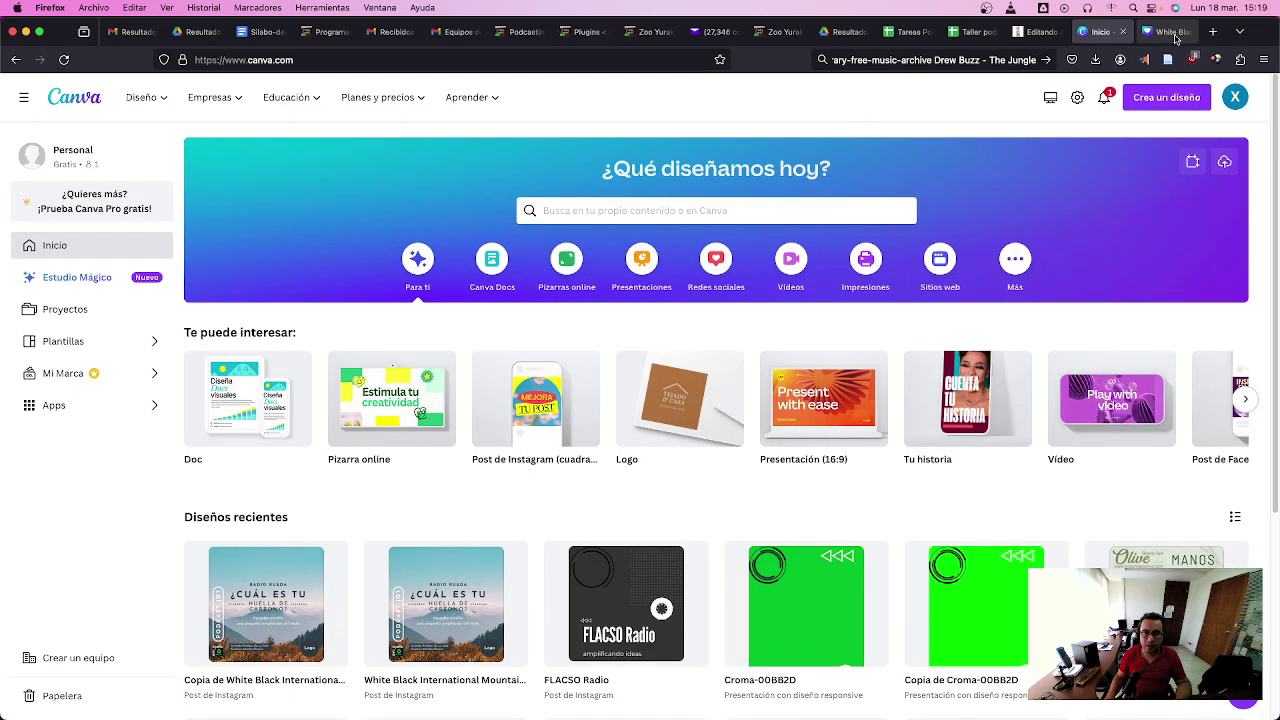
left_click(291, 592)
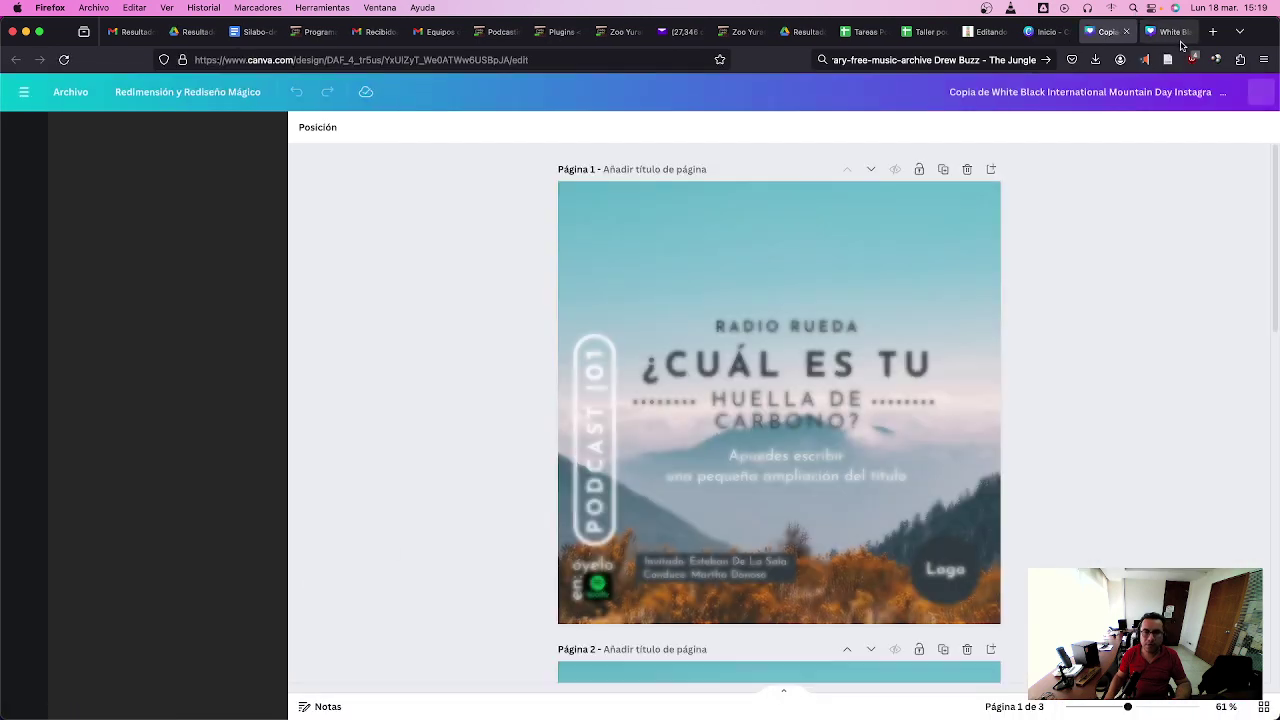
left_click(1175, 38)
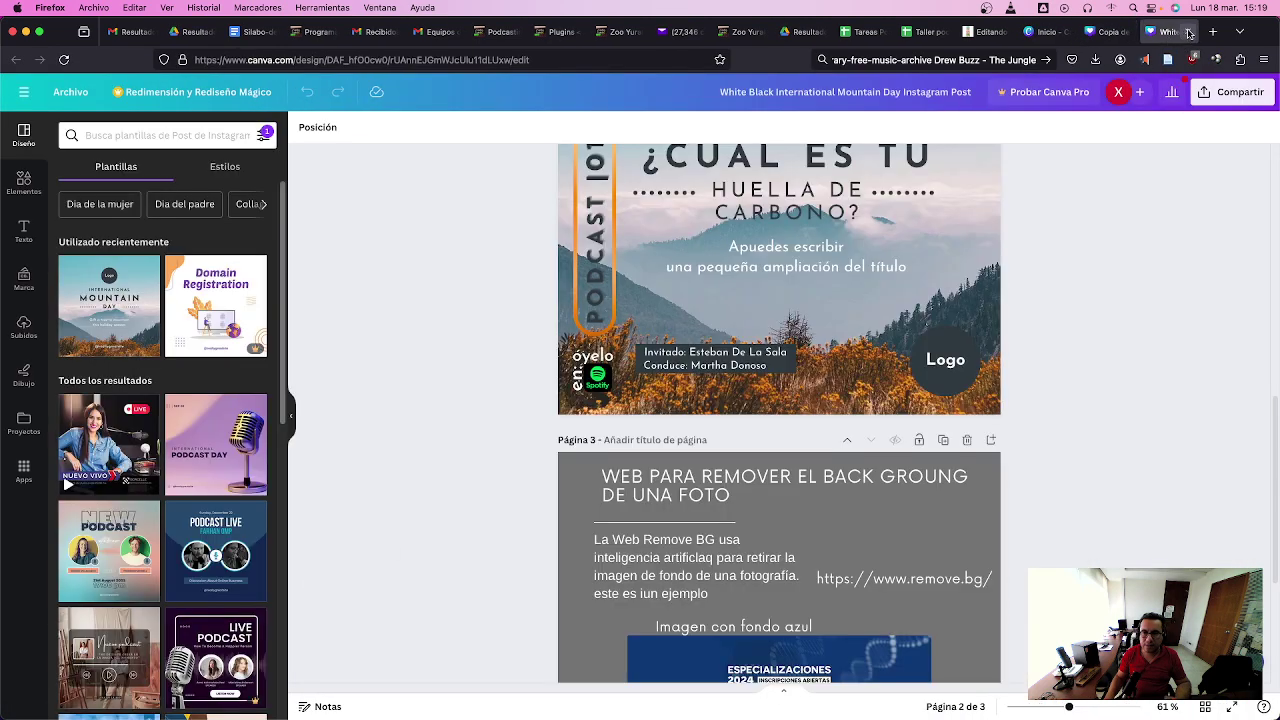
left_click(1187, 32)
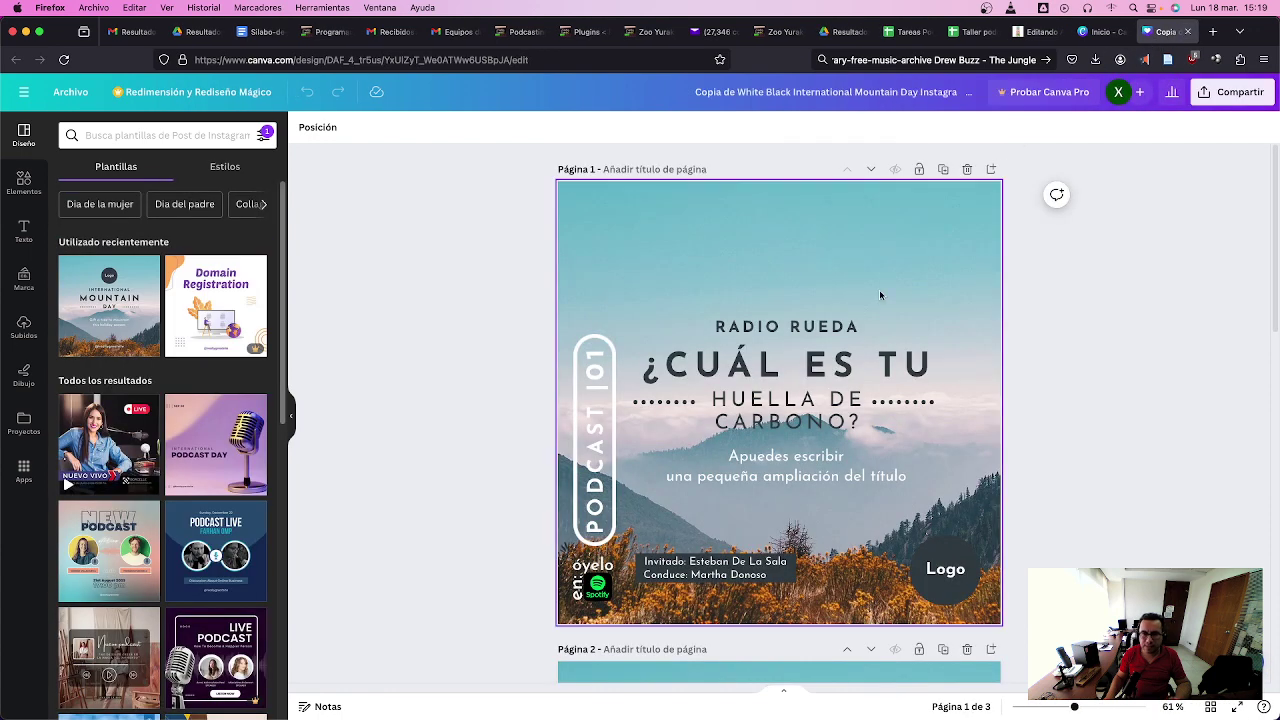
- Try retyping the RADIO RUEDA heading as EPISODO, then undo back to RADIO RUEDA
left_click(840, 331)
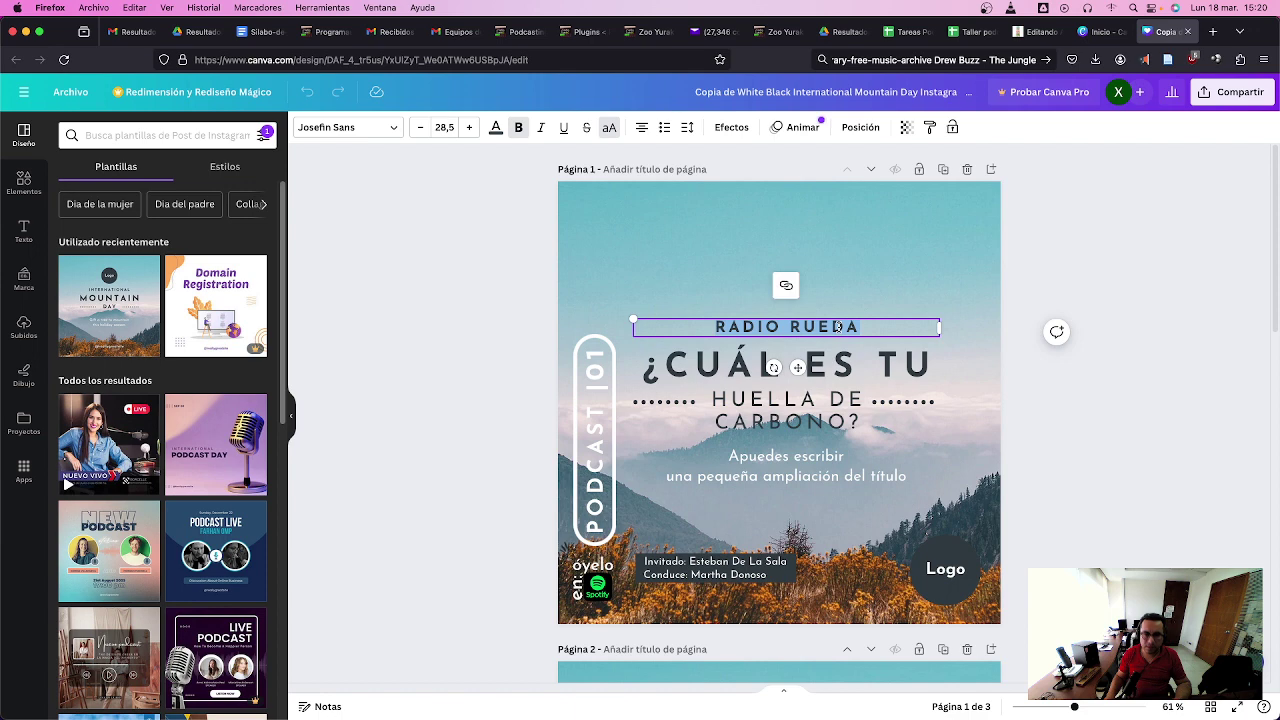
type("E")
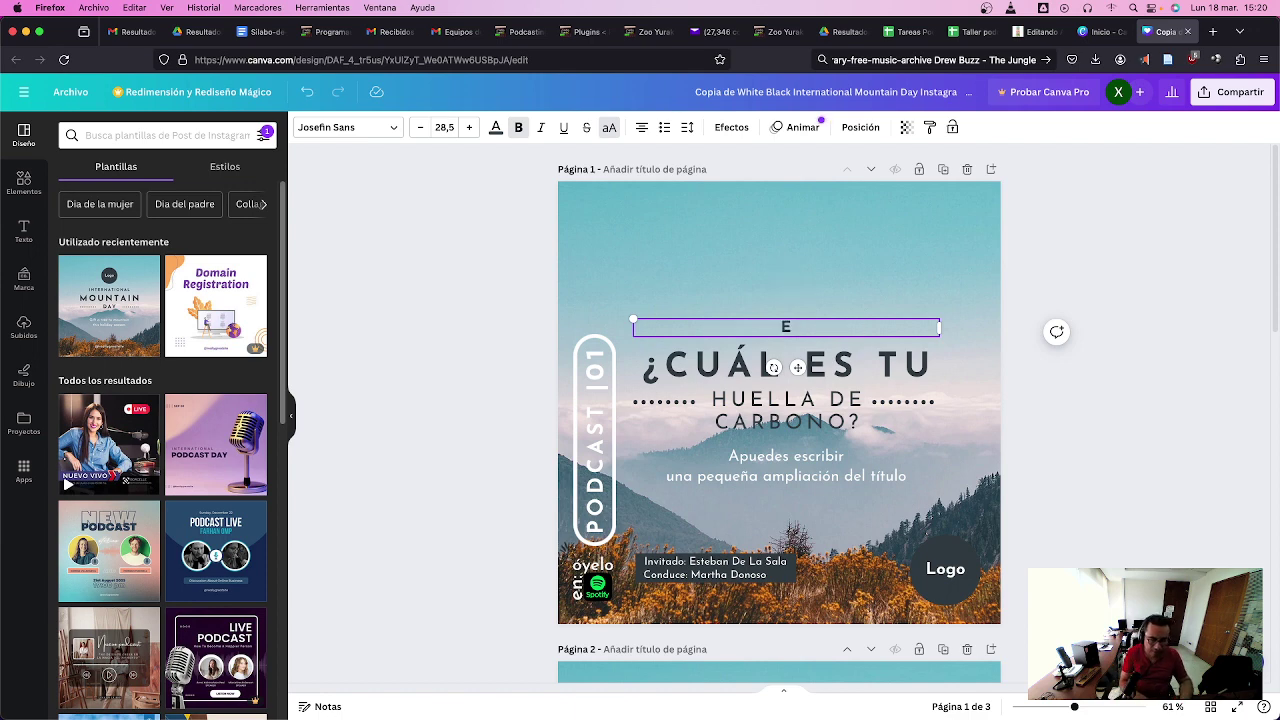
type("PISODOP")
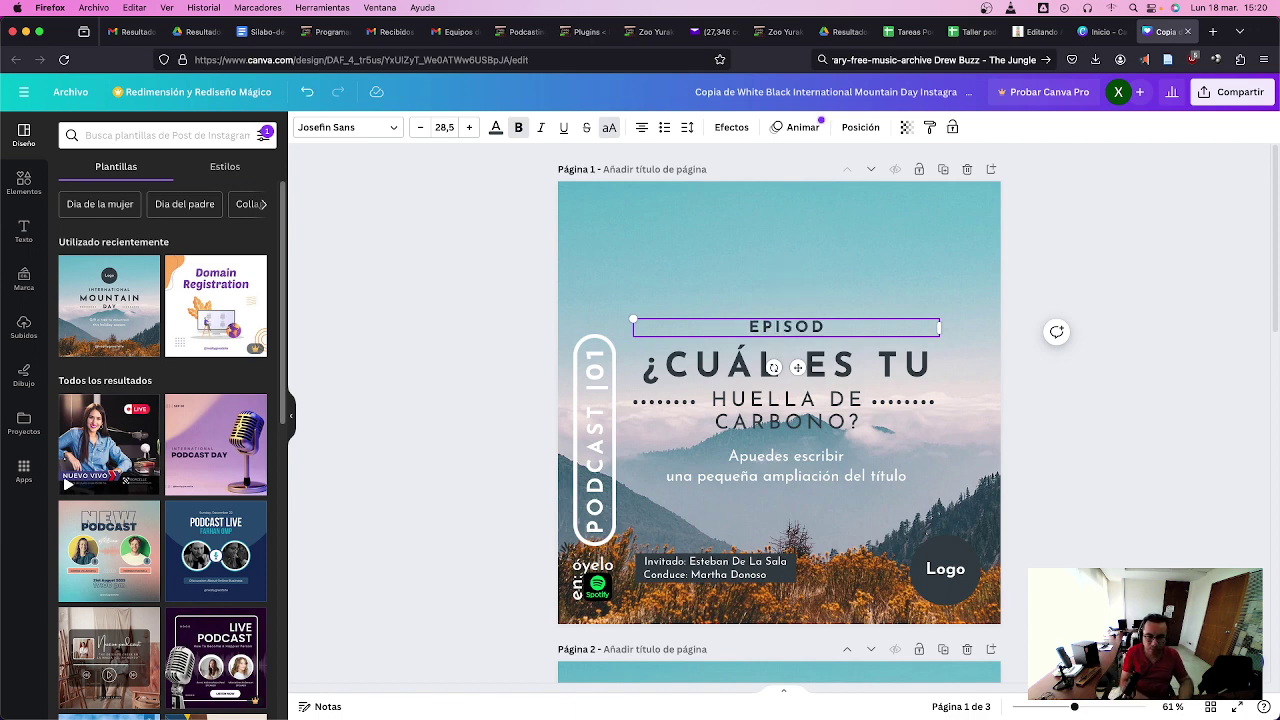
key("BackSpace")
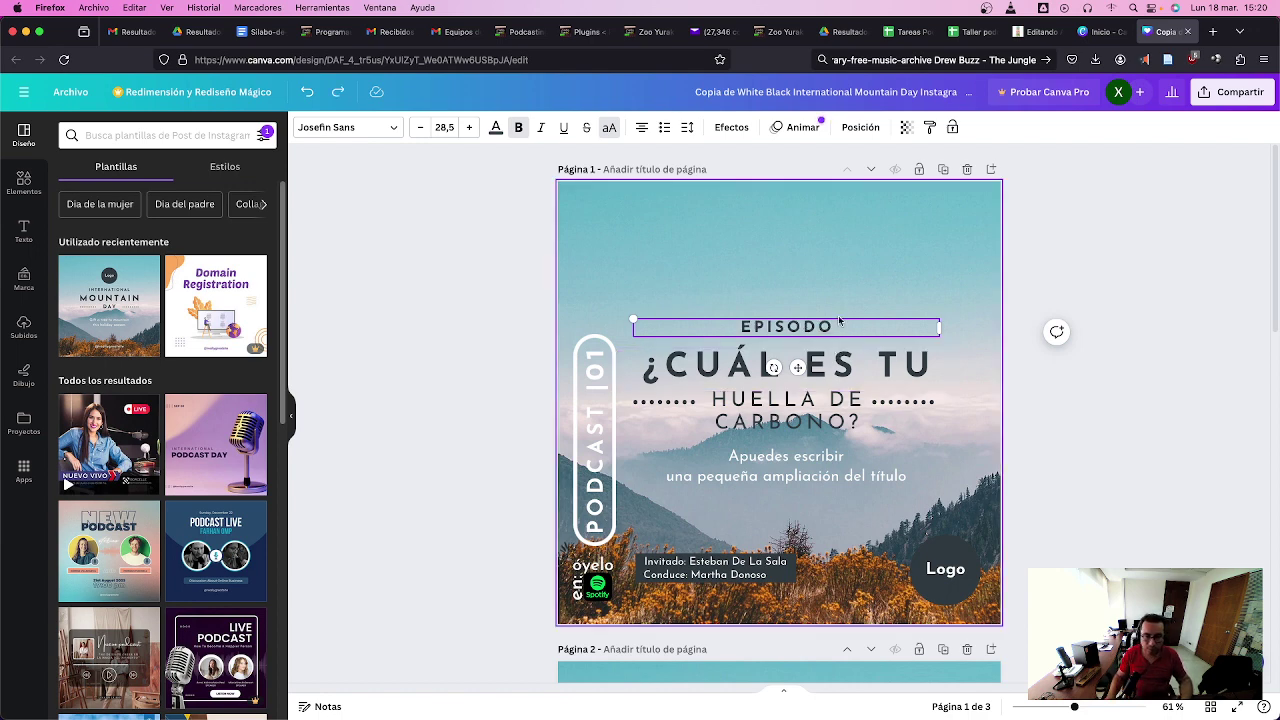
left_click(845, 290)
key("super+z")
key("super+z")
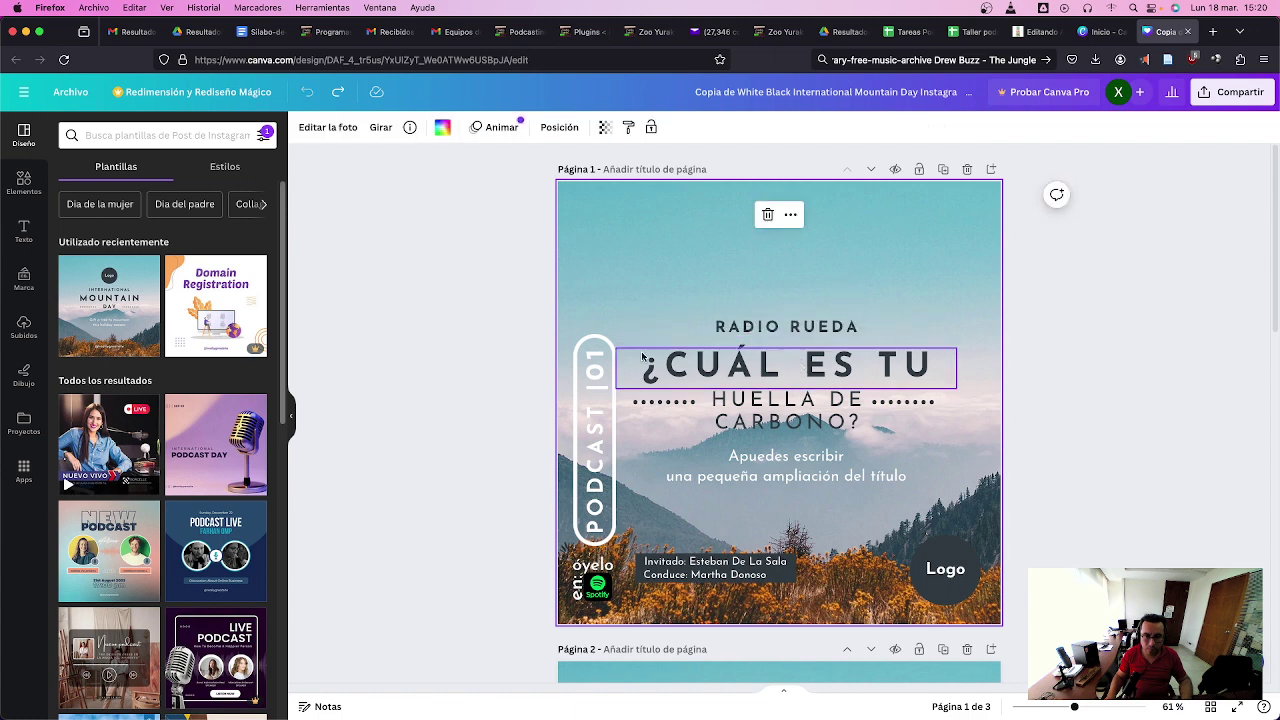
- Change the vertical PODCAST label's number 101 to 100 and reduce its font size to 36.2
left_click(609, 362)
left_click(600, 362)
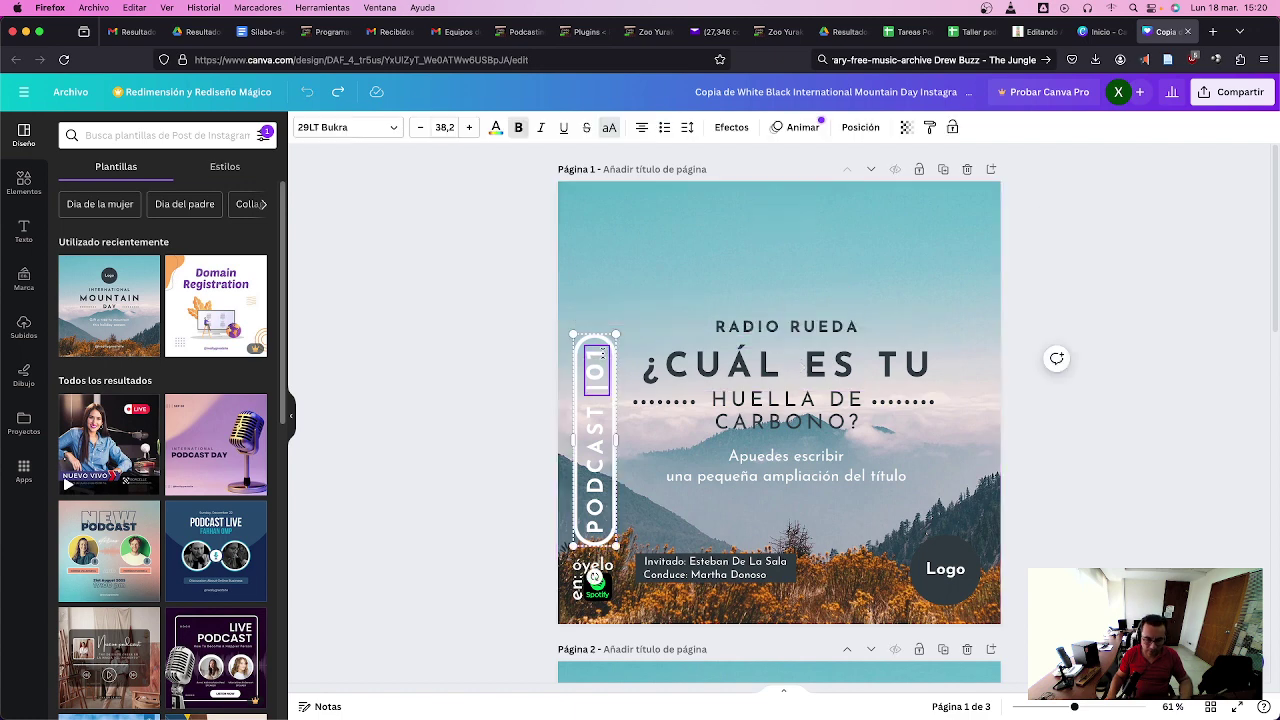
left_click_drag(674, 373, 666, 390)
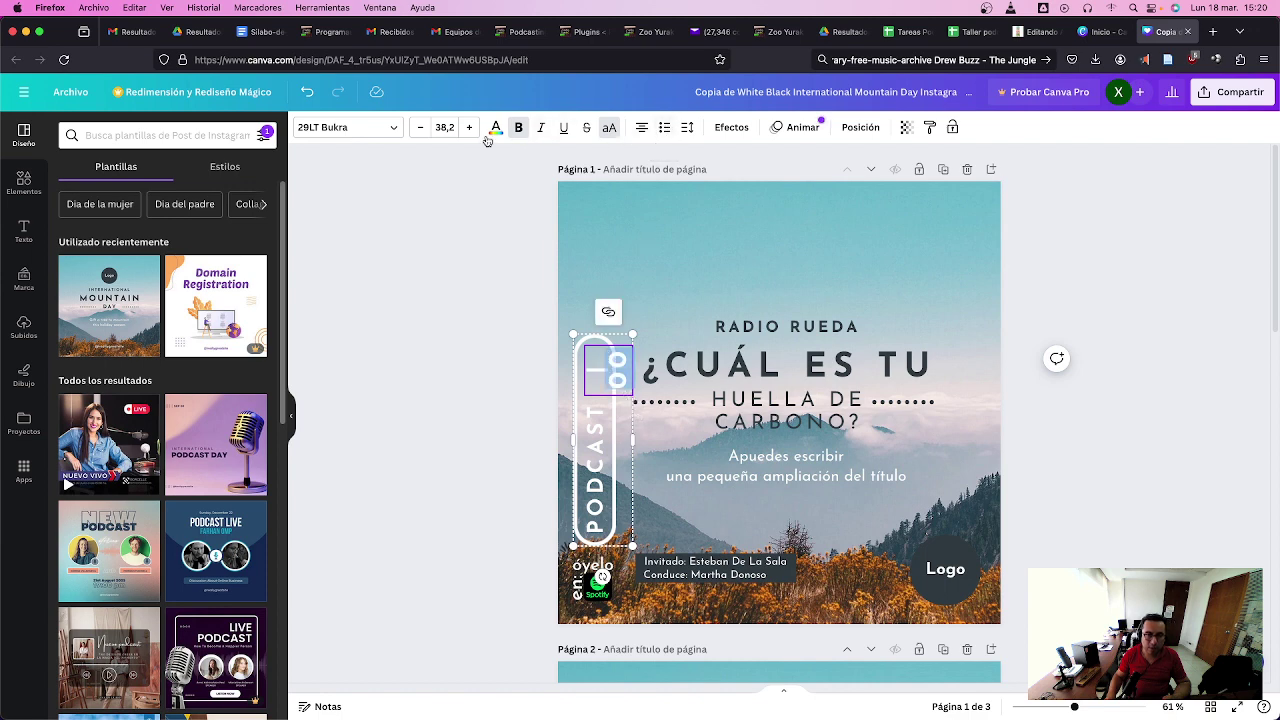
left_click(423, 133)
left_click(422, 133)
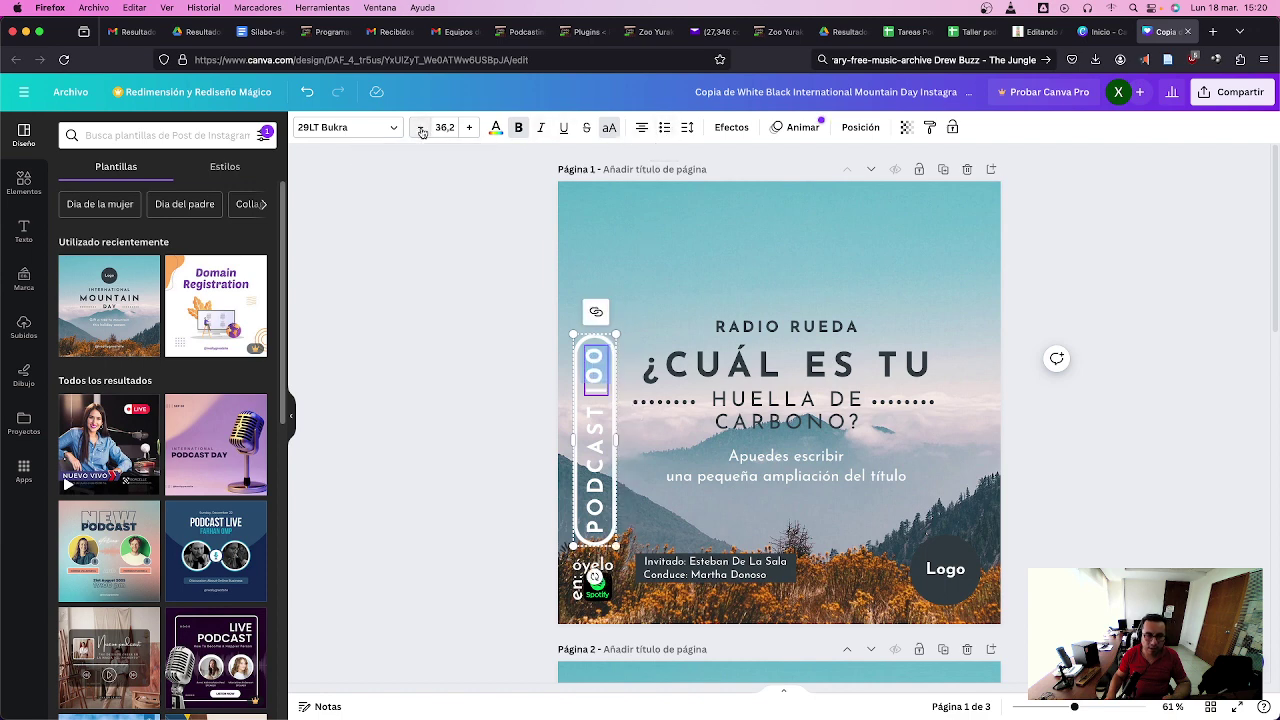
left_click(730, 267)
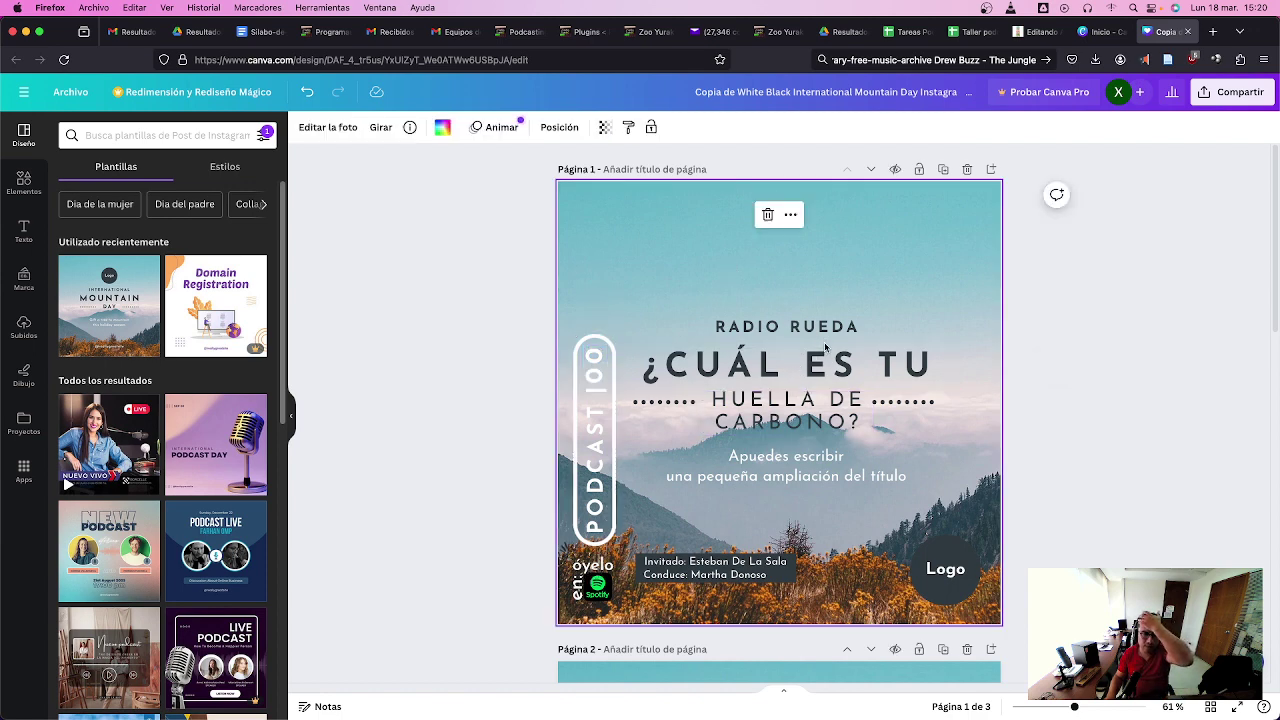
- Retype the ¿CUÁL ES TU title as LOS PODCAST
double_click(668, 366)
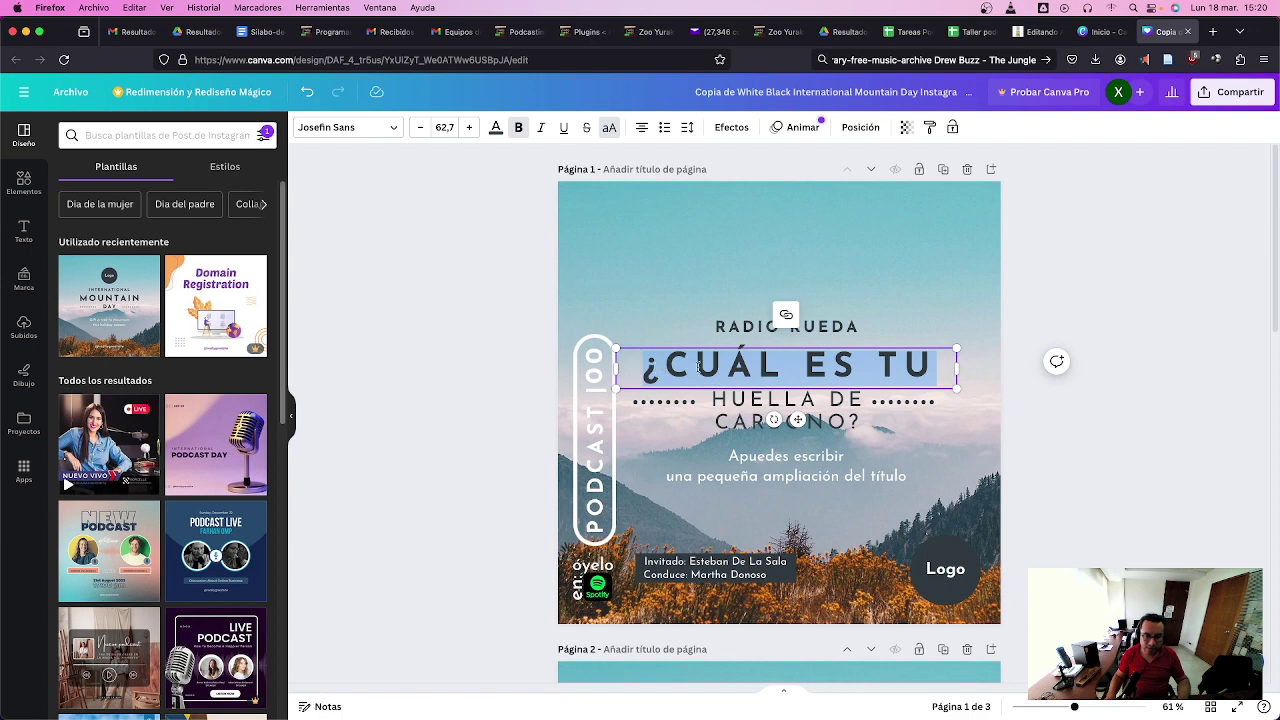
type("IN")
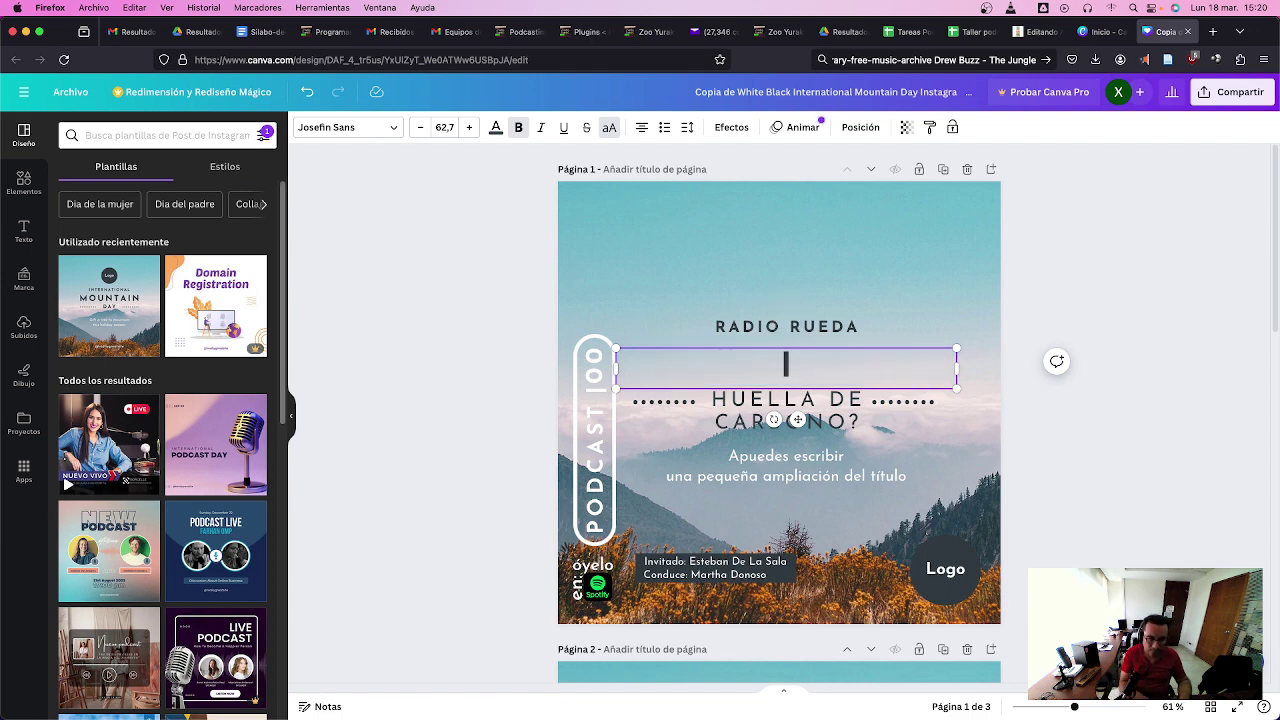
key("BackSpace")
type("OS DPO")
key("BackSpace")
key("BackSpace")
key("BackSpace")
type("PODCAST")
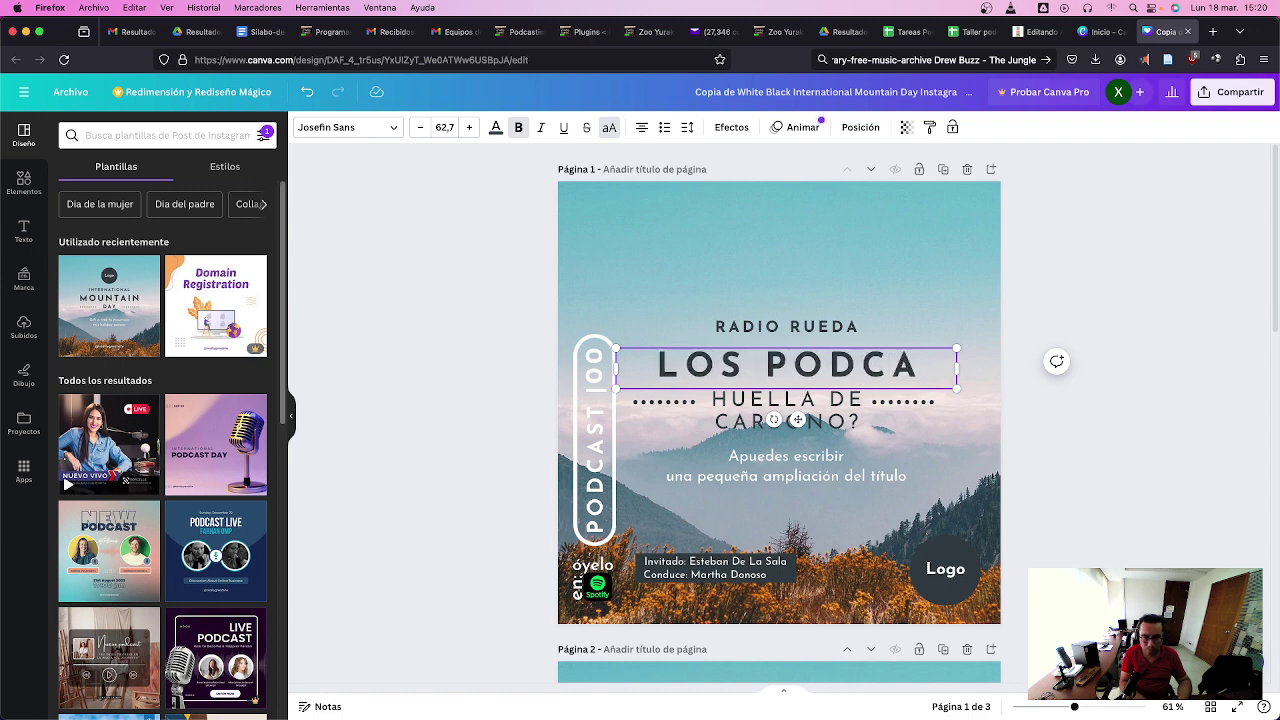
left_click(750, 406)
left_click(722, 398)
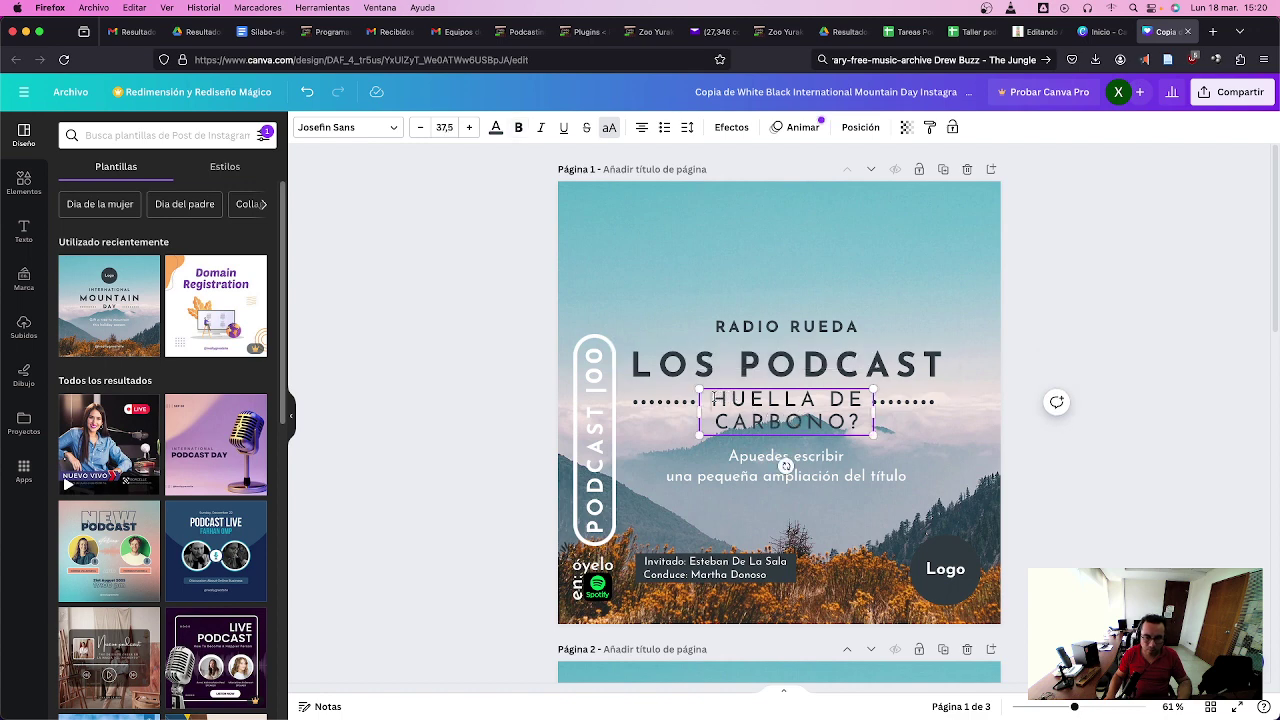
key("super+a")
type("DE RAD")
key("BackSpace")
key("BackSpace")
key("BackSpace")
type("WWW.RADI")
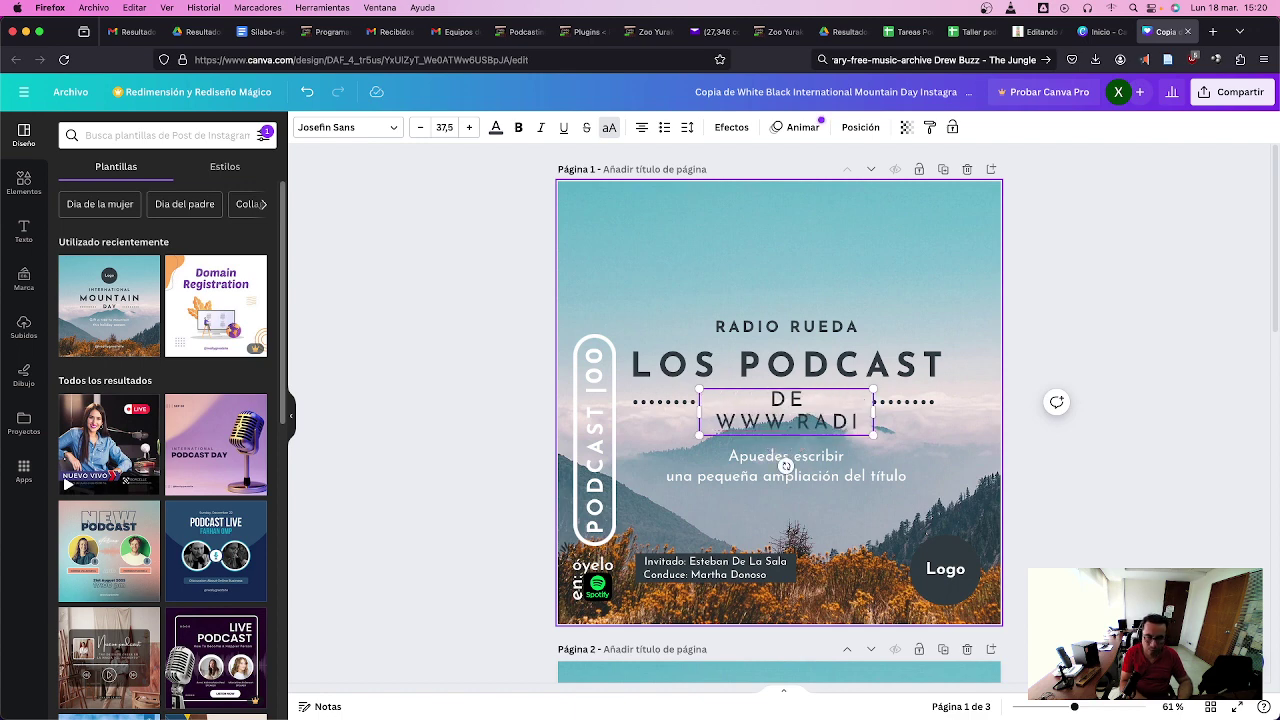
type("OLABEC.COM")
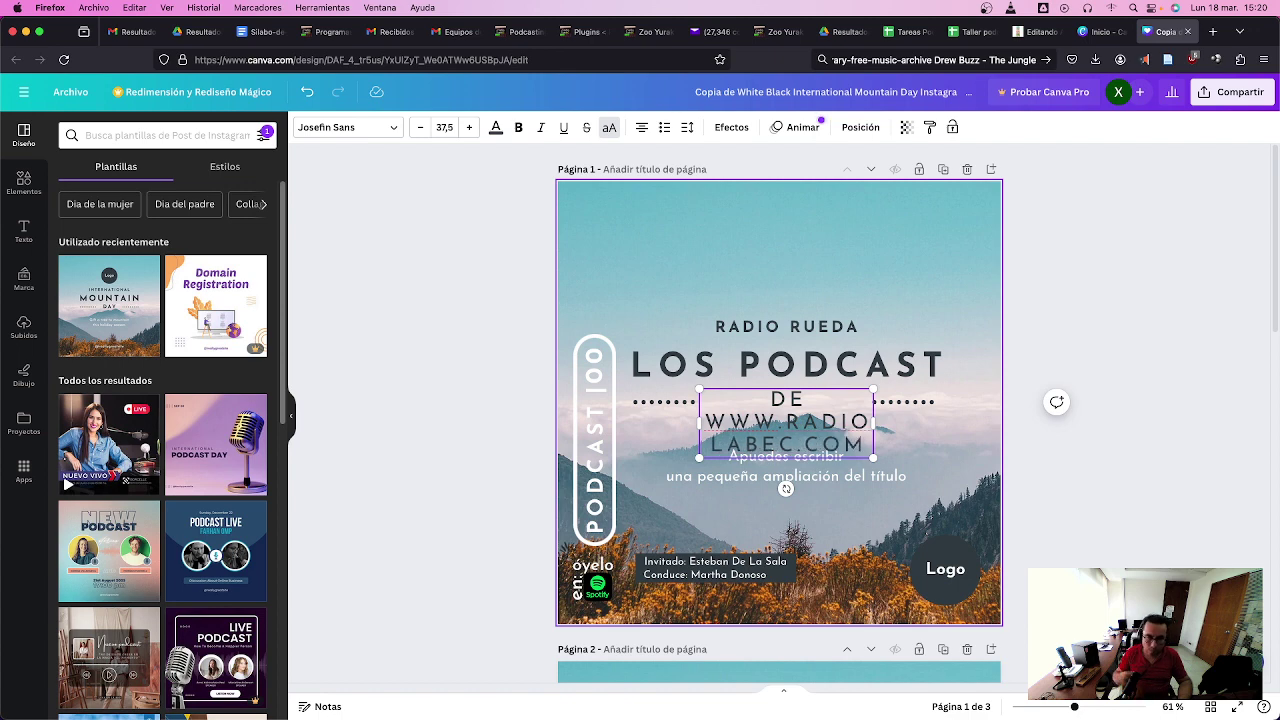
- Shrink the web address text to font size 19.5
left_click_drag(868, 444, 752, 146)
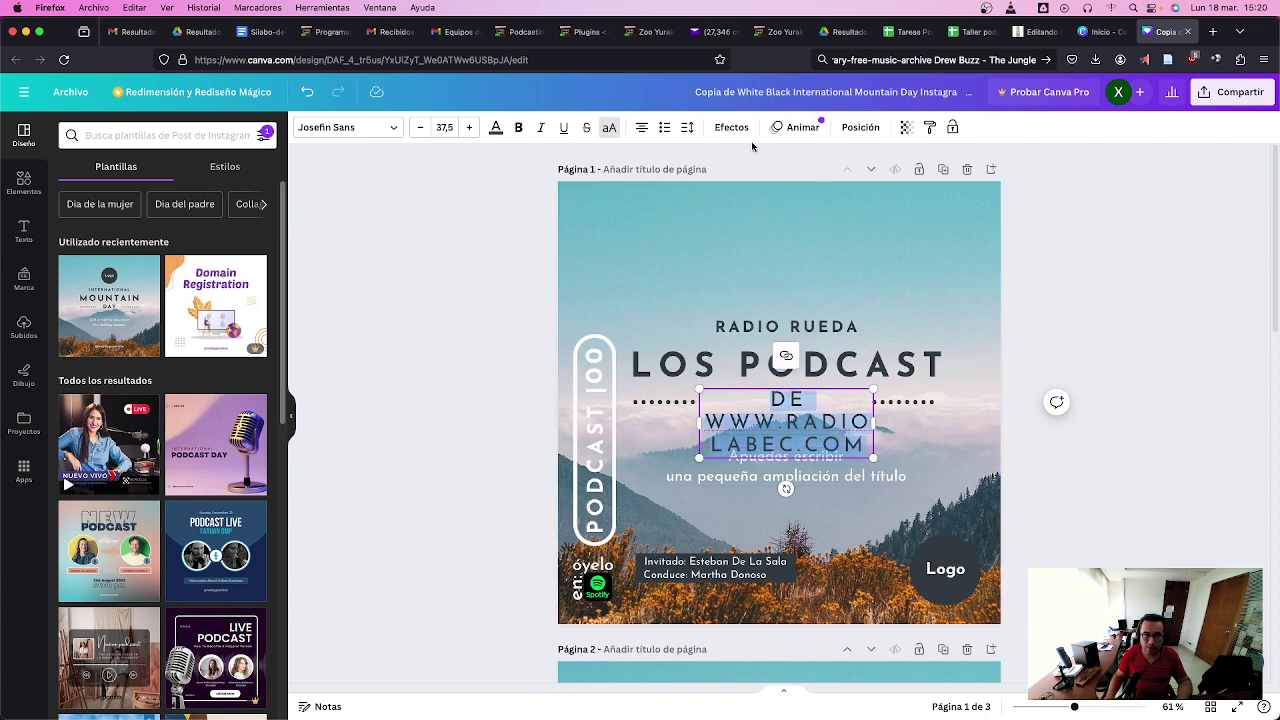
left_click(420, 128)
left_click(420, 128)
left_click(420, 128)
left_click(420, 128)
left_click(420, 128)
left_click(420, 128)
left_click(420, 128)
left_click(420, 128)
left_click(420, 128)
left_click(420, 128)
left_click(420, 128)
left_click(420, 128)
left_click(420, 128)
left_click(420, 128)
left_click(420, 128)
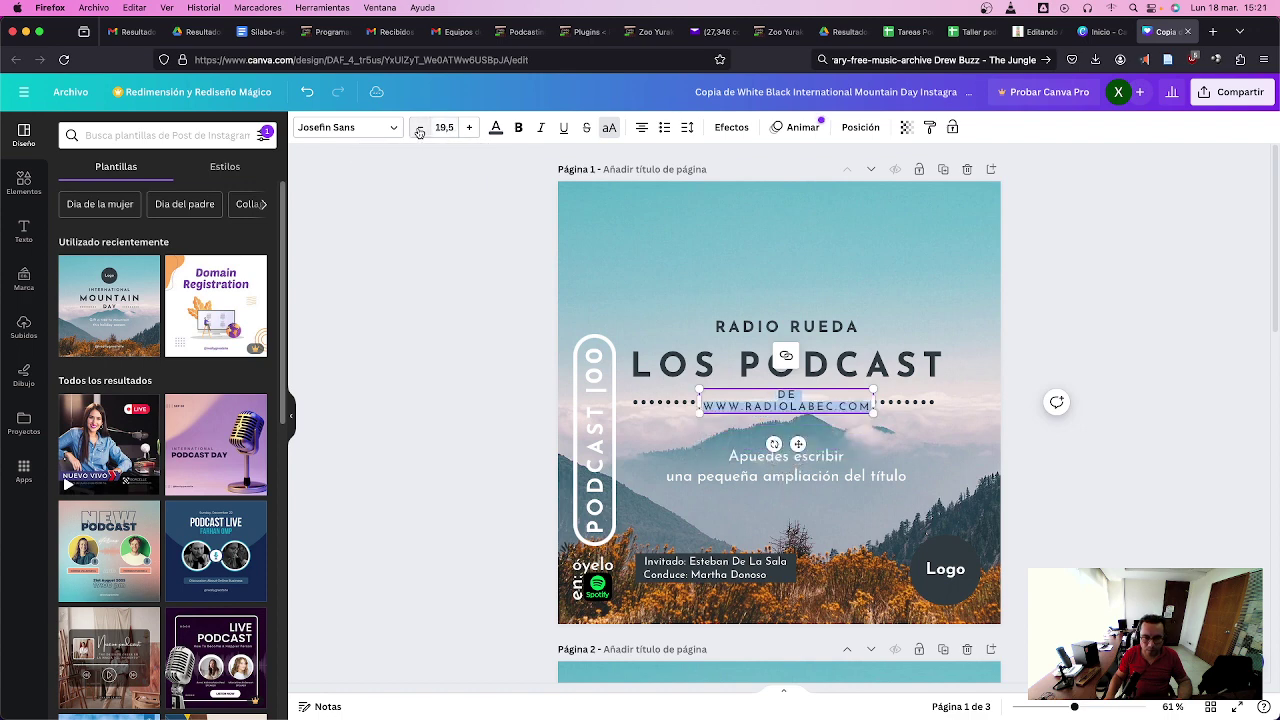
left_click(420, 128)
left_click(470, 128)
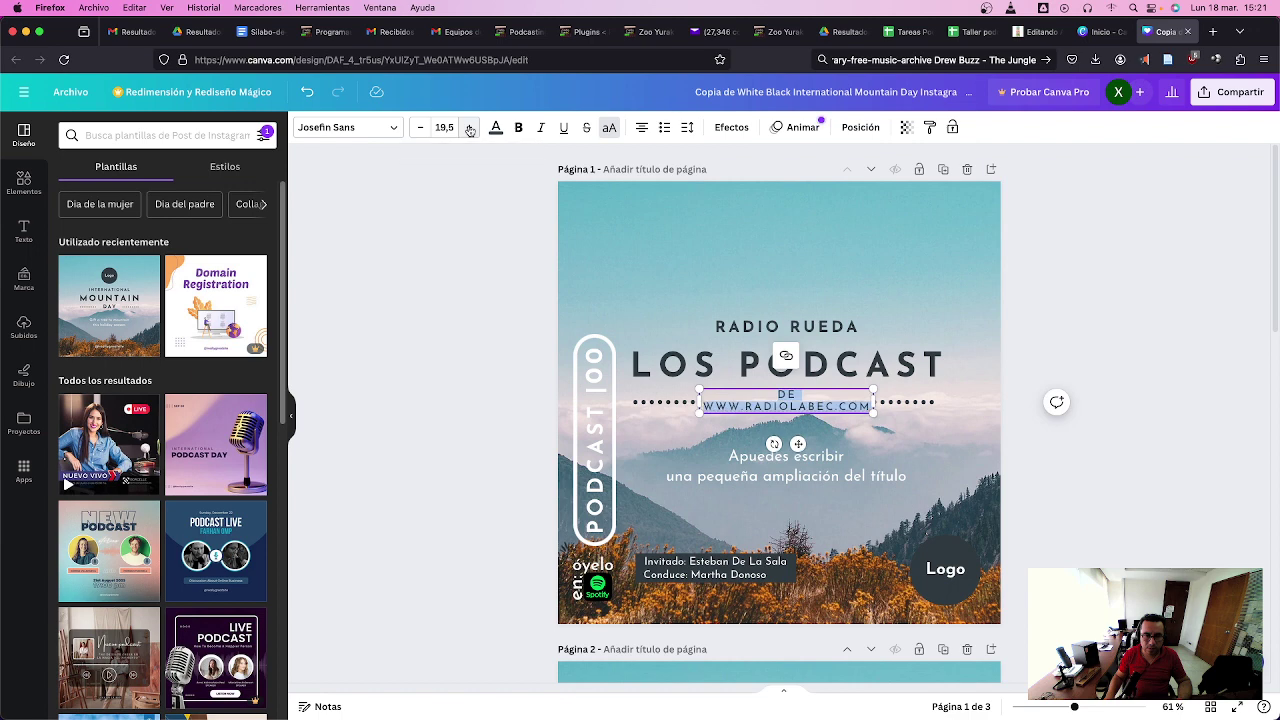
left_click(470, 128)
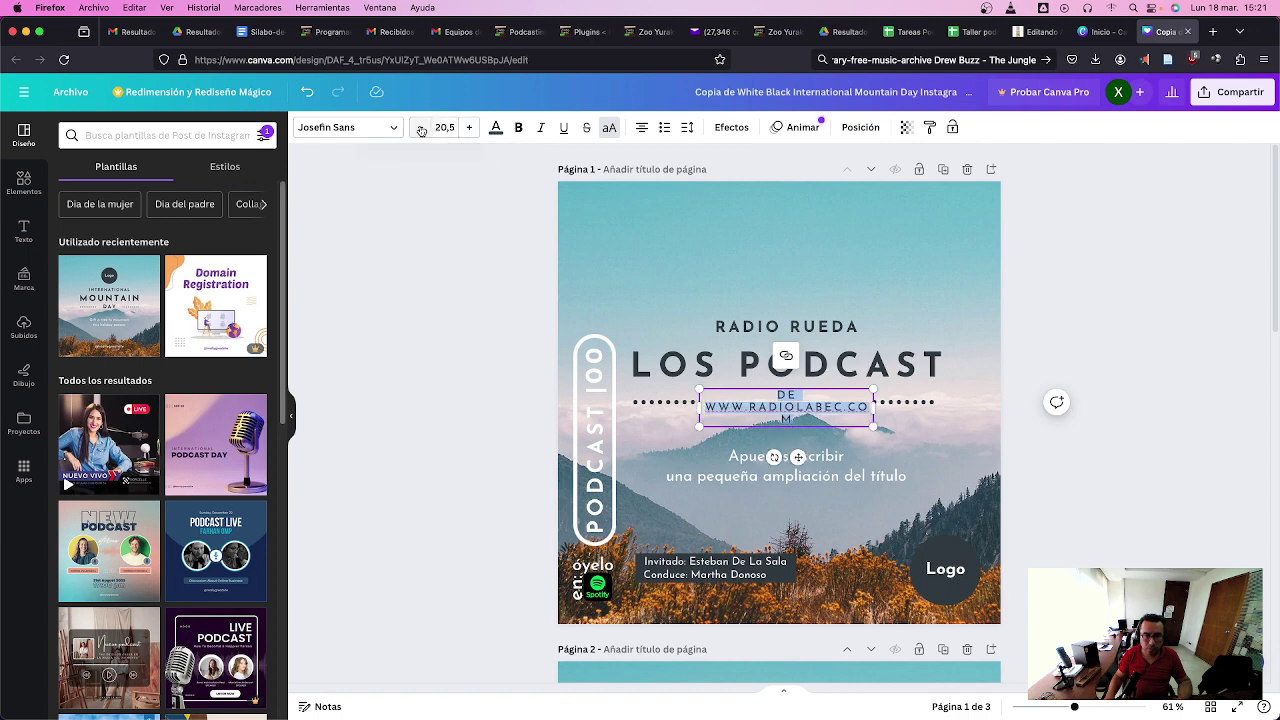
left_click(421, 128)
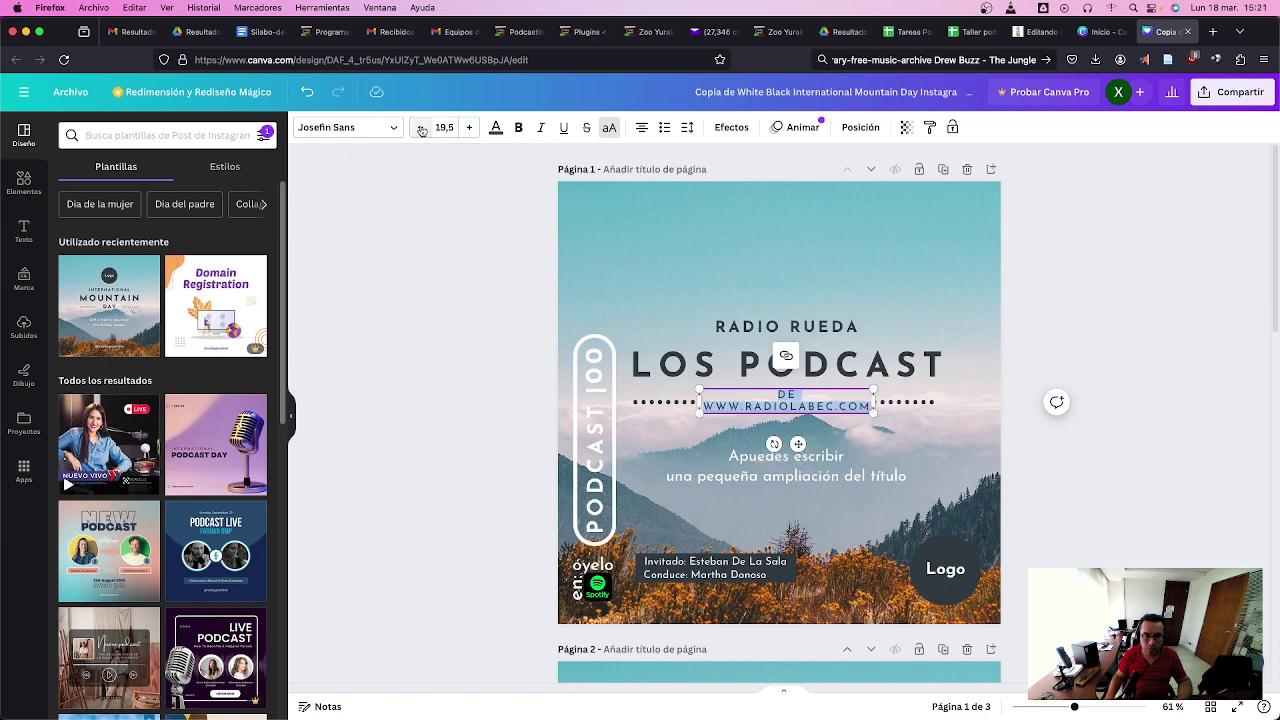
- Add a line break after DE, nudge the address upward, and clear the RADIO RUEDA heading
left_click(742, 463)
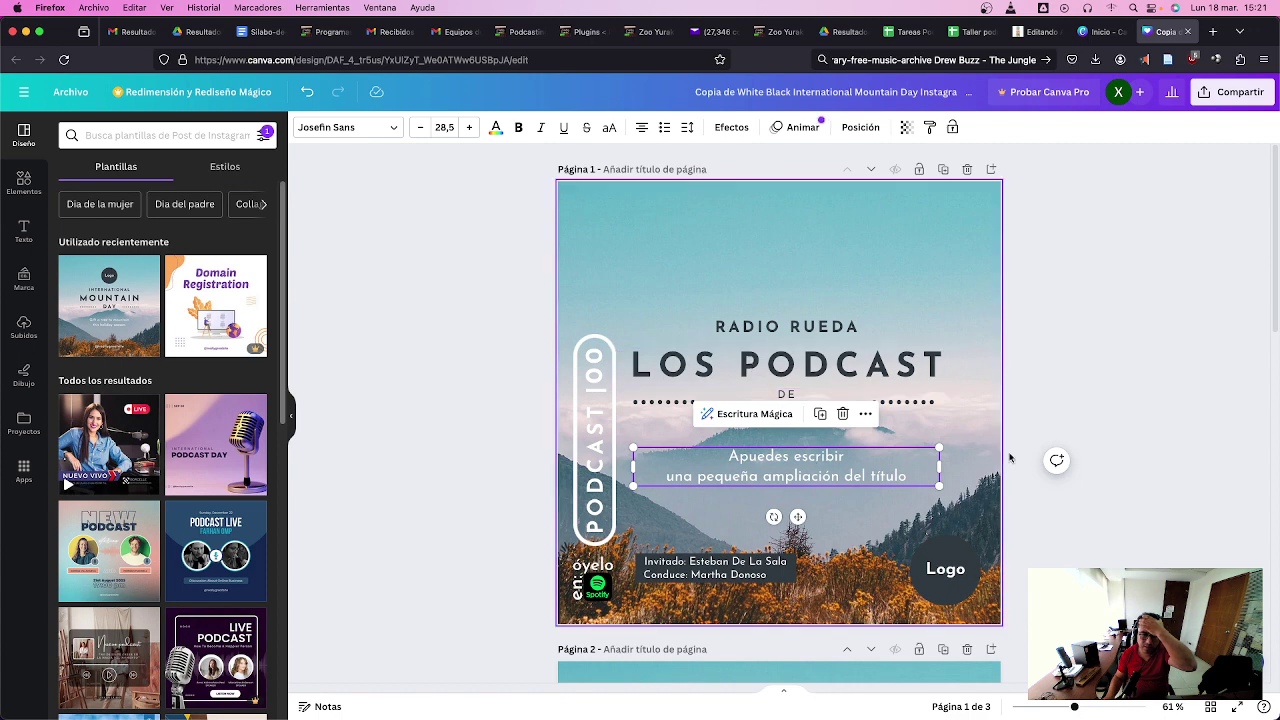
left_click(958, 367)
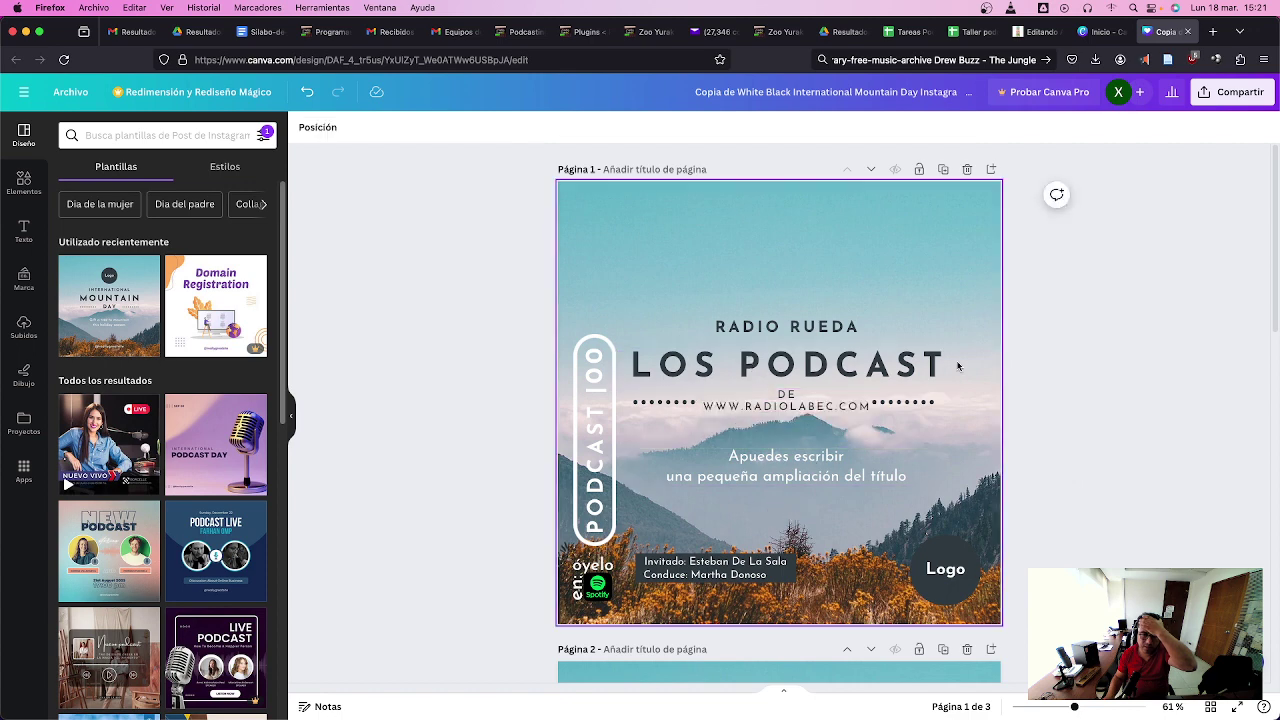
left_click(790, 396)
double_click(792, 396)
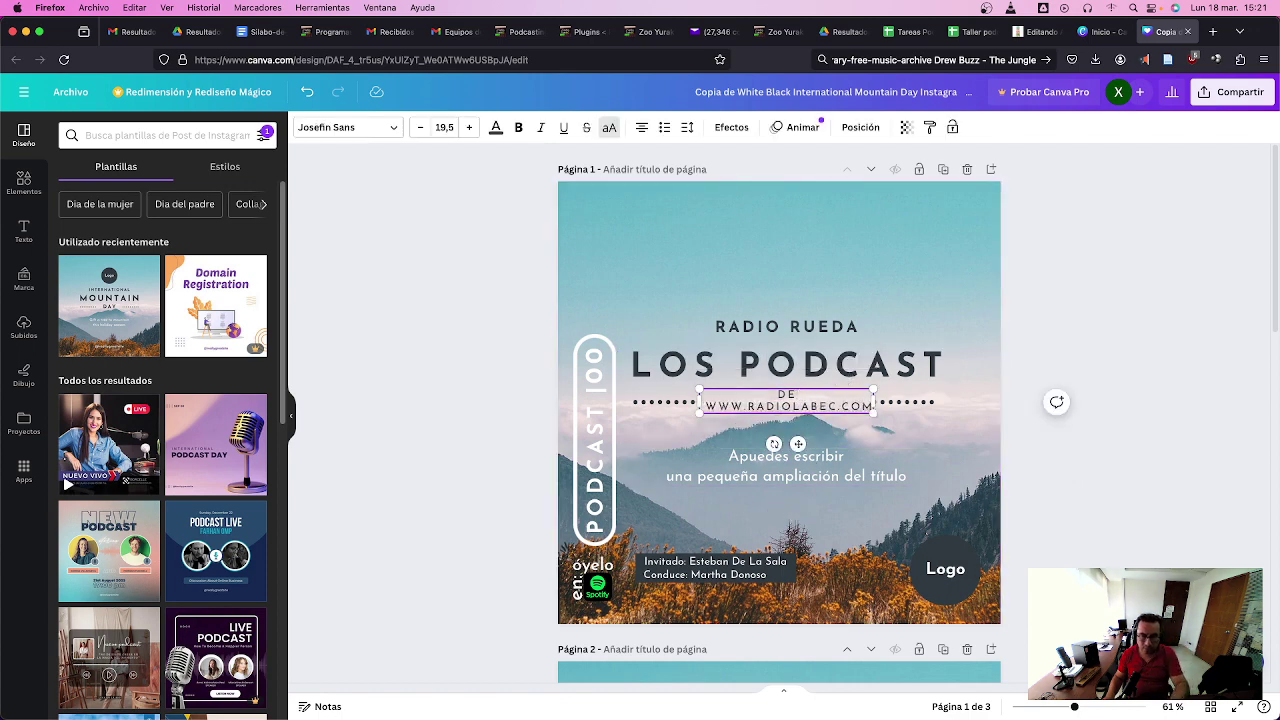
key("Return")
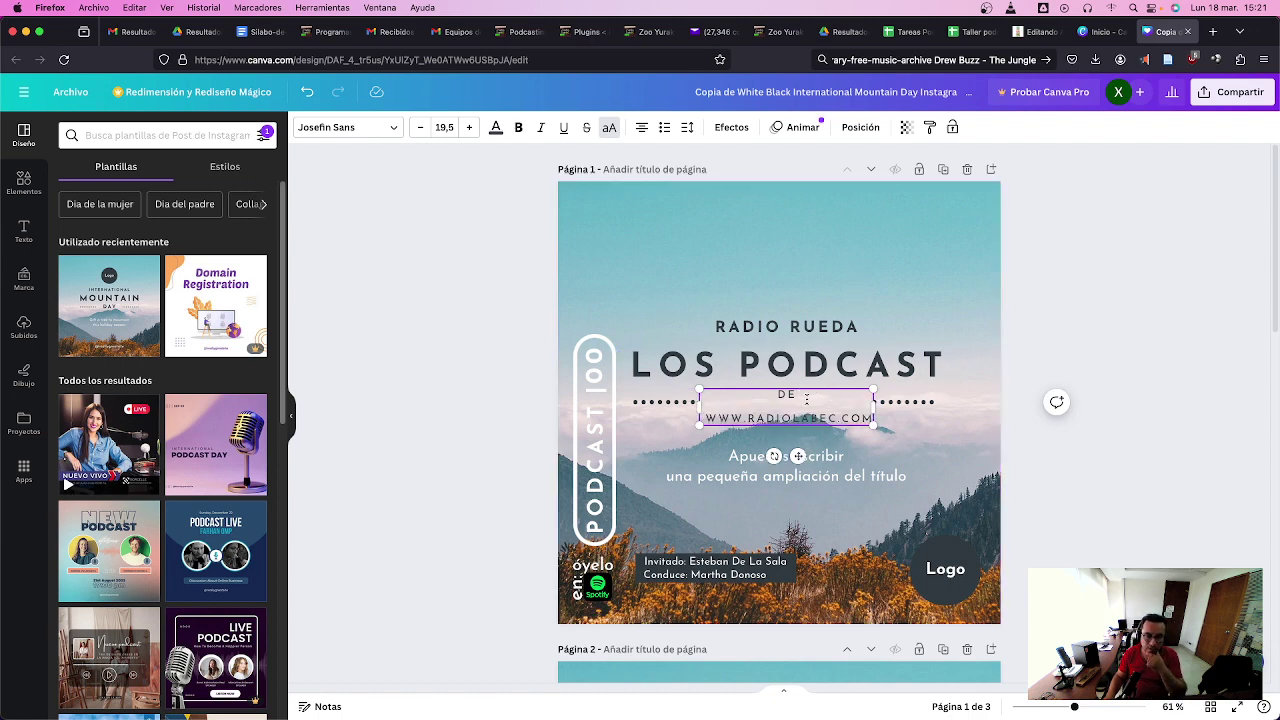
left_click(838, 275)
left_click_drag(794, 401, 793, 395)
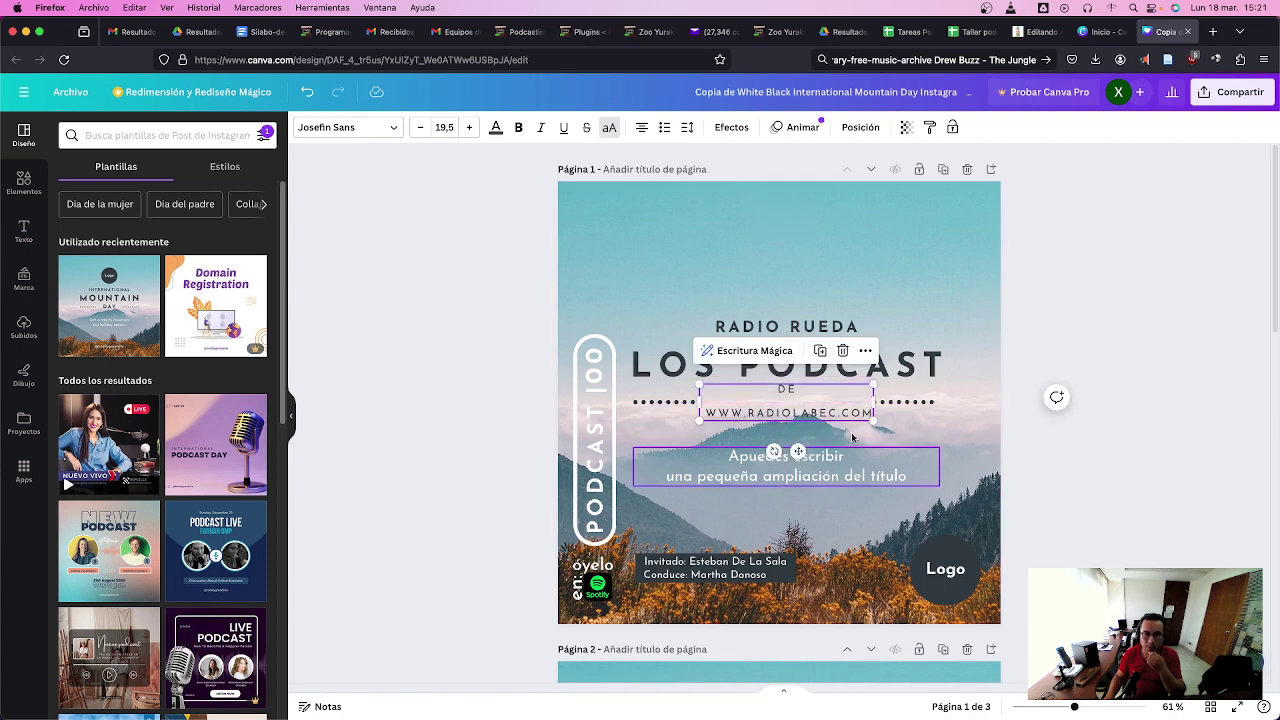
left_click(836, 327)
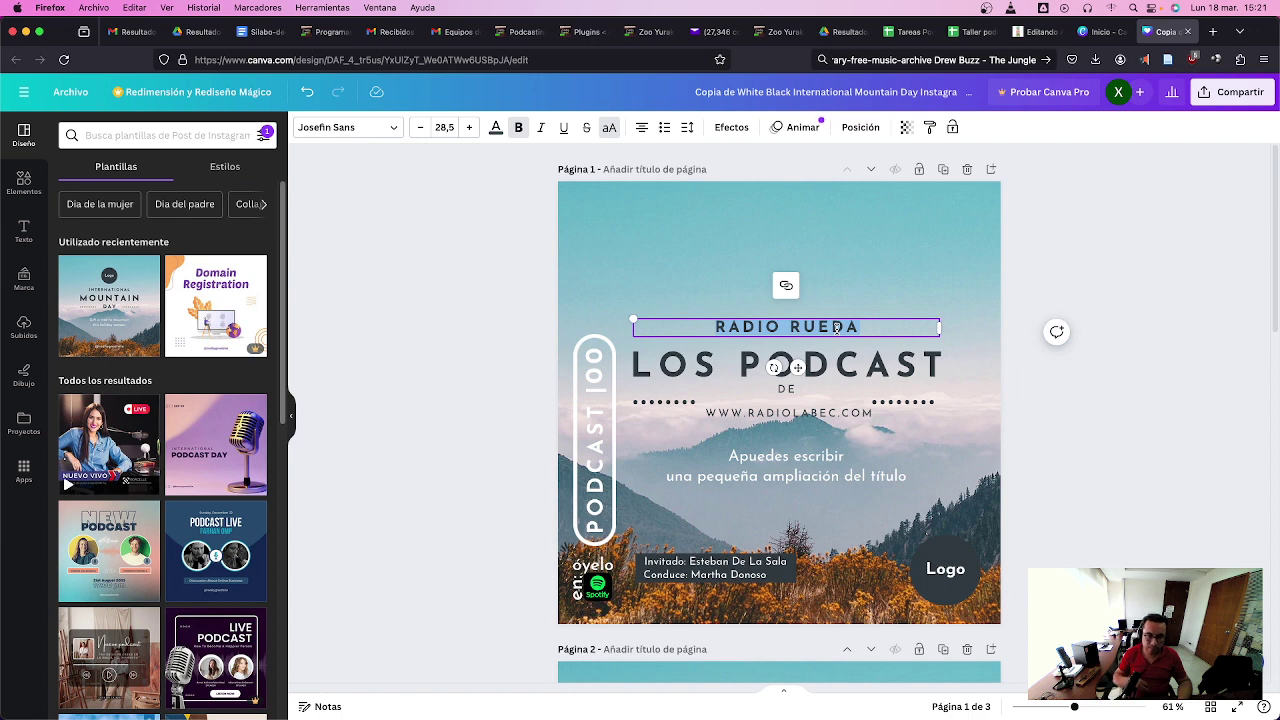
key("BackSpace")
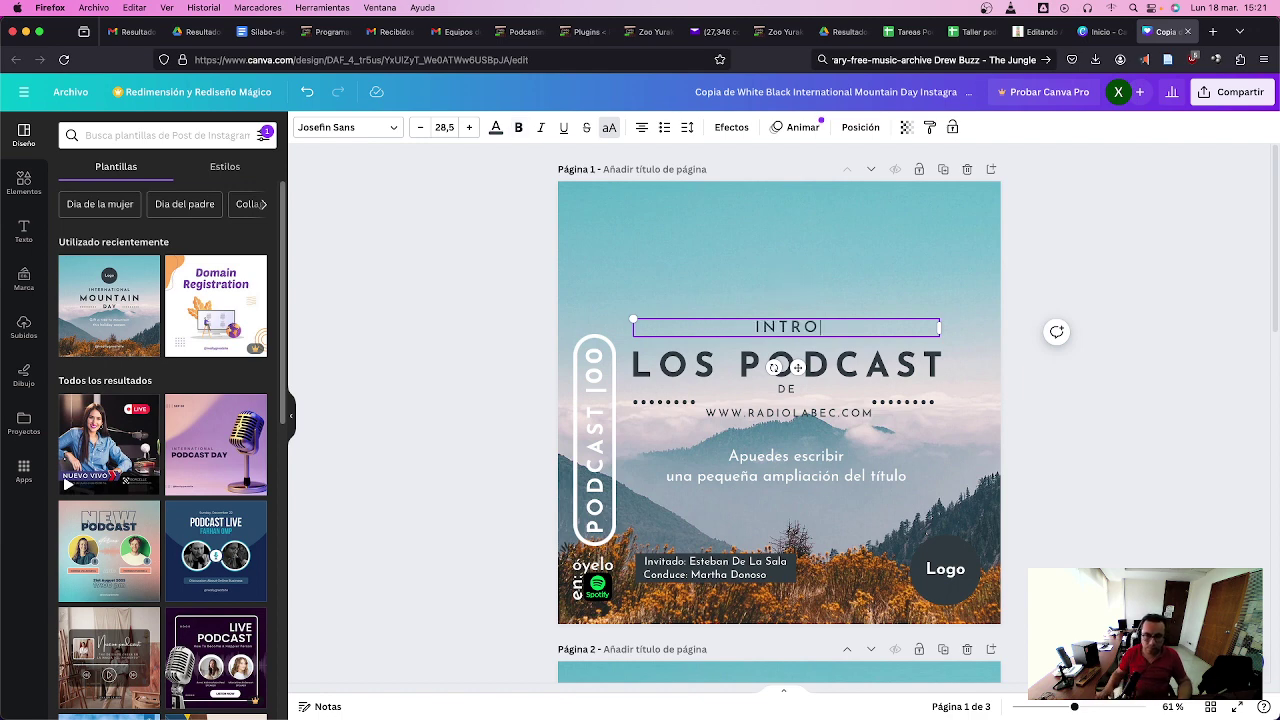
- Delete the Invitado guest line from the credits text box
left_click(708, 564)
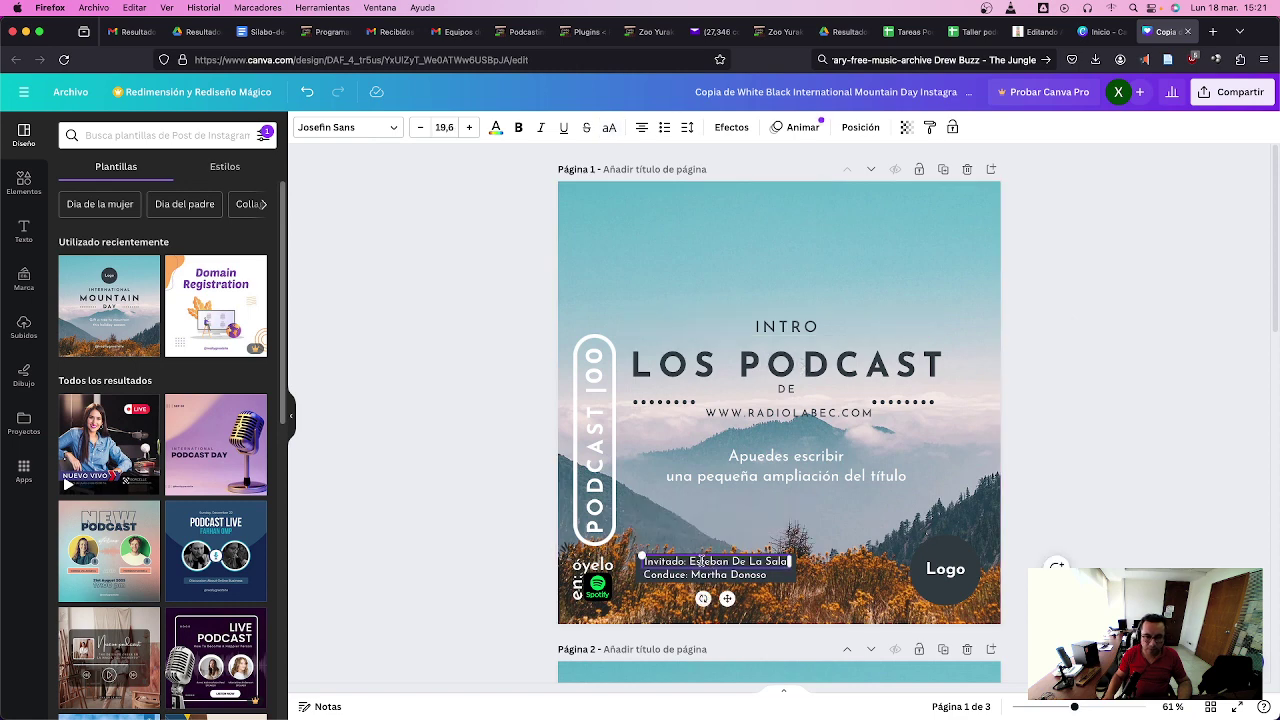
left_click(712, 511)
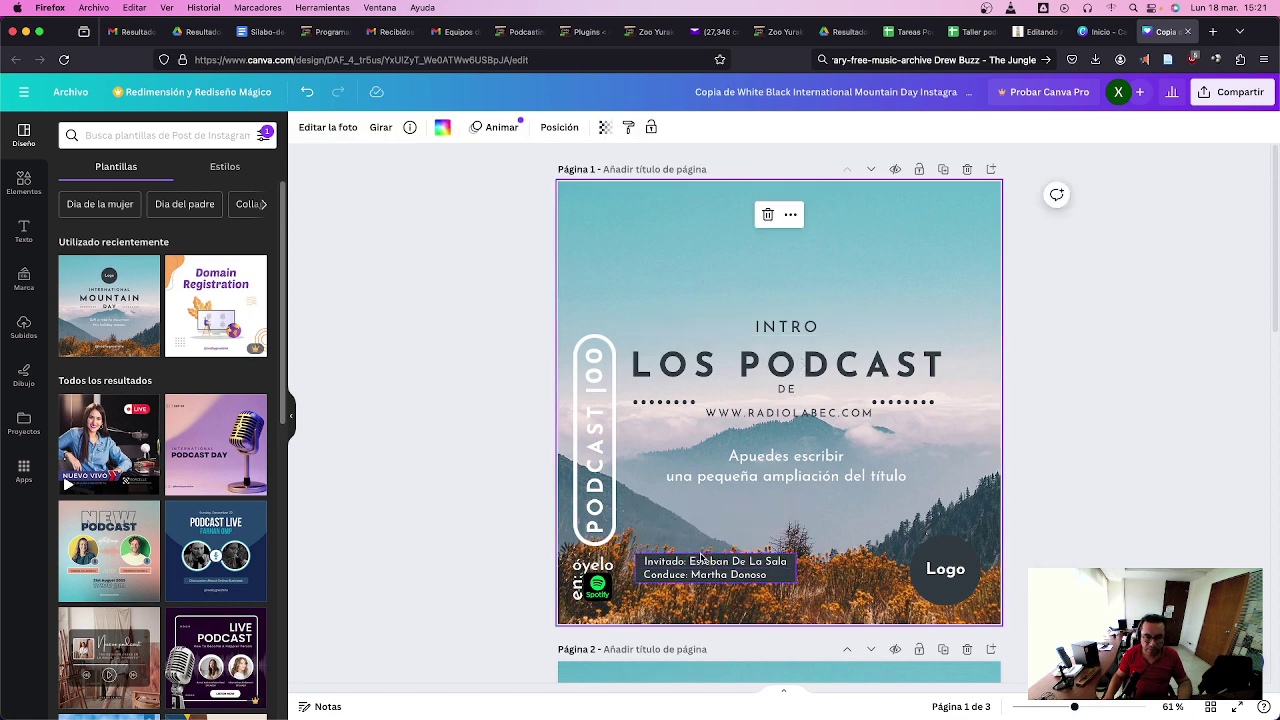
scroll(706, 560, "down", 1)
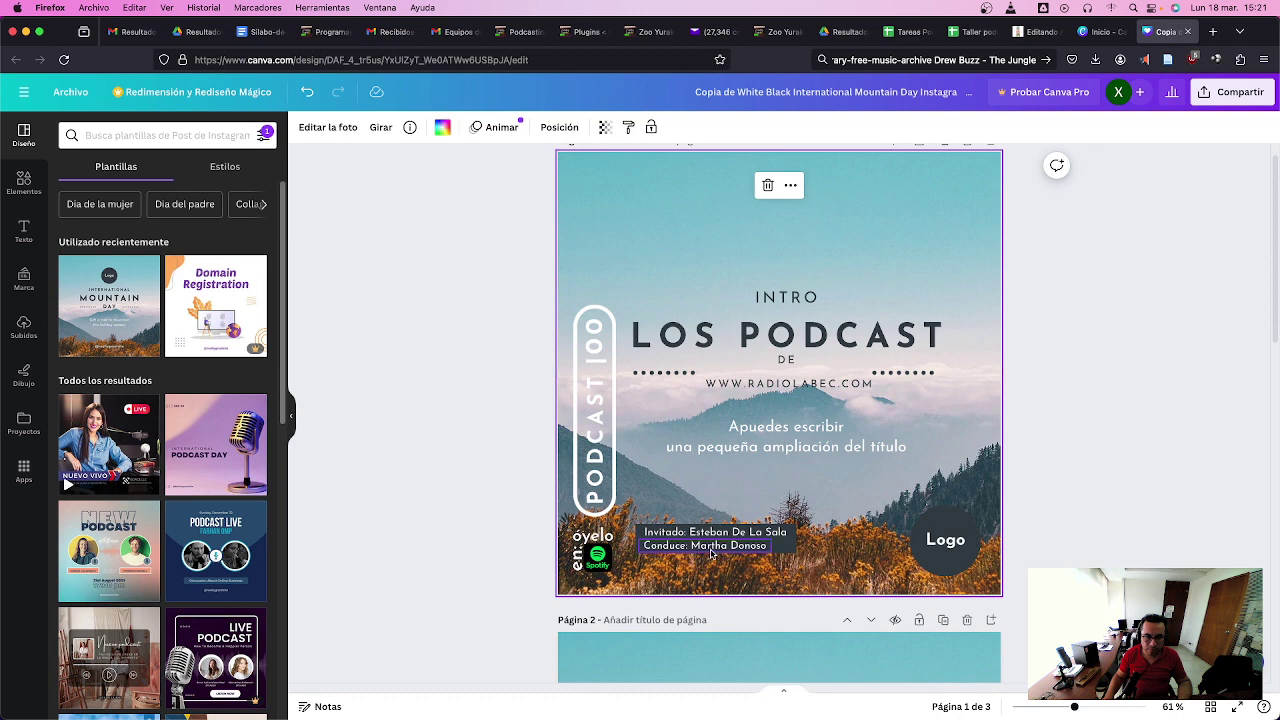
left_click(712, 555)
scroll(712, 555, "down", 2)
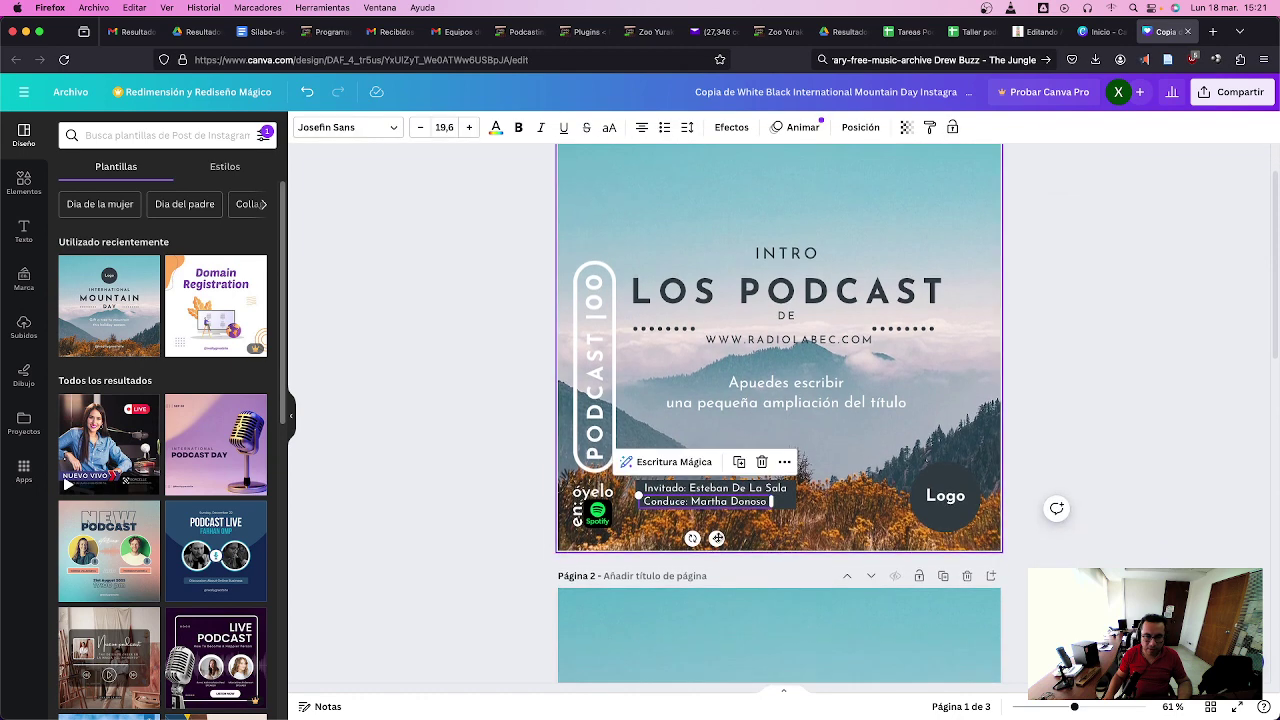
left_click(804, 260)
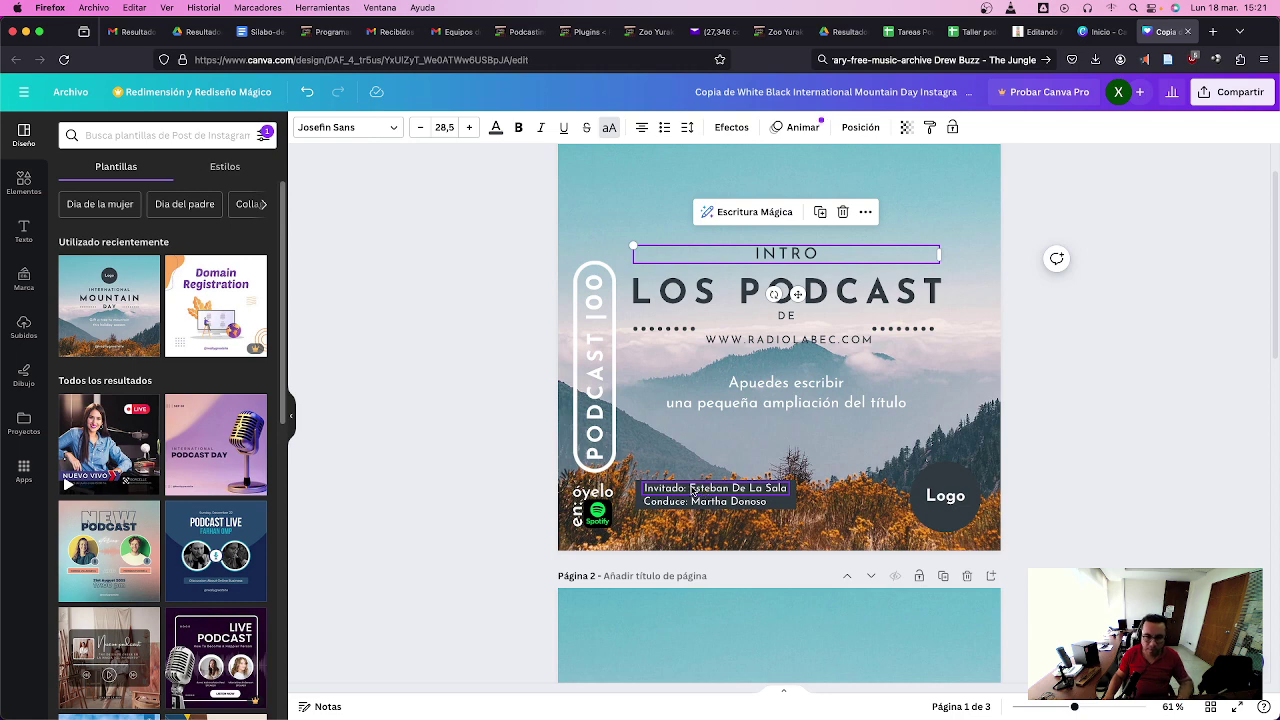
left_click(699, 490)
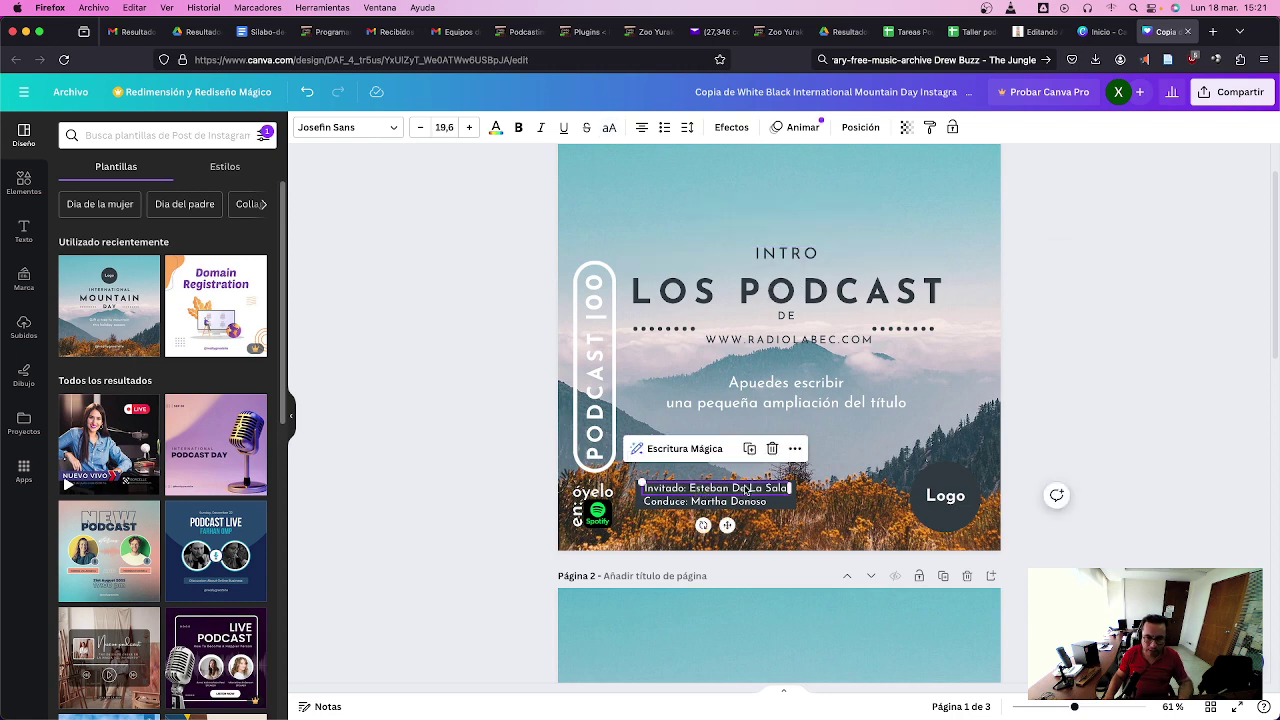
left_click(745, 489)
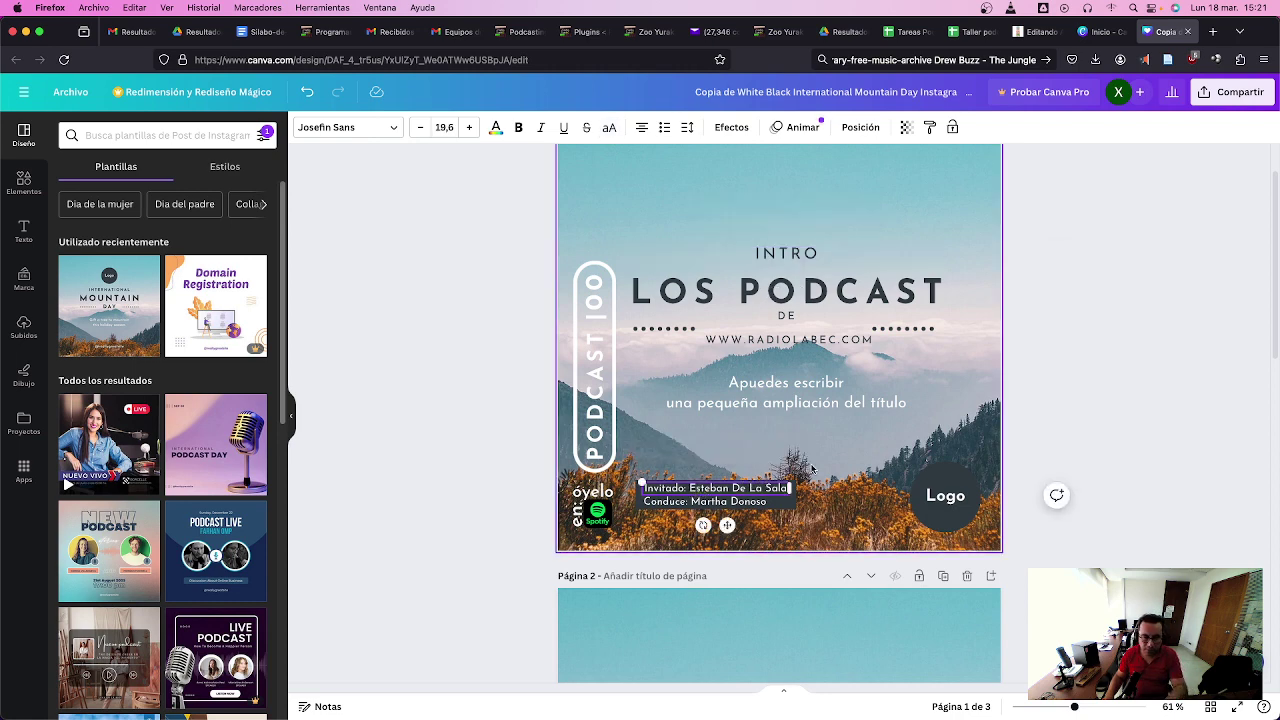
key("BackSpace")
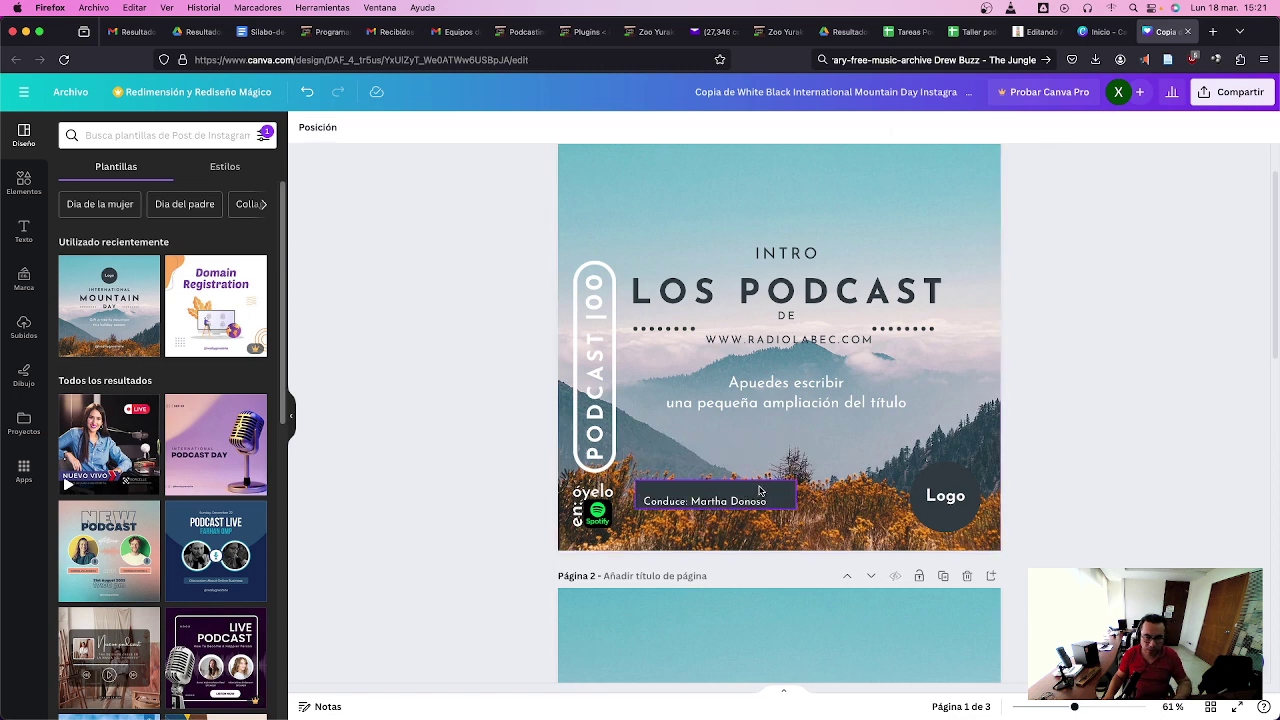
left_click_drag(723, 481, 775, 503)
- Type the new host's name on the Conduce line
left_click(692, 502)
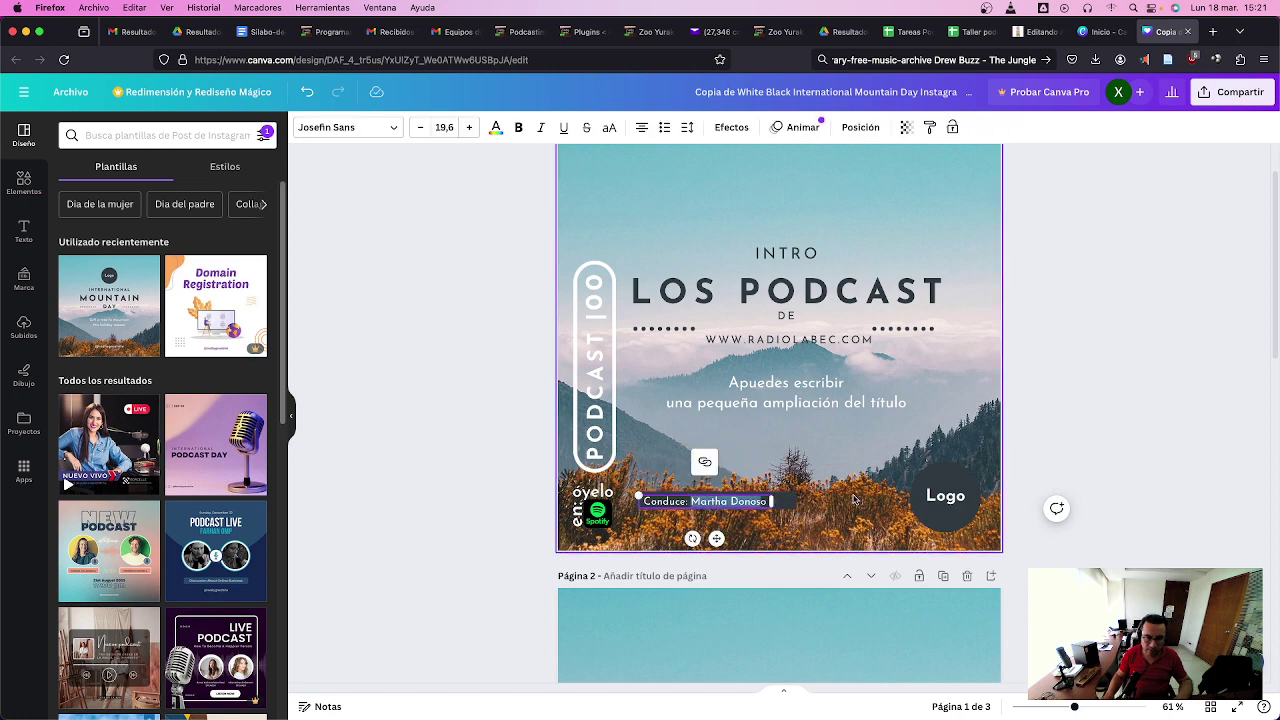
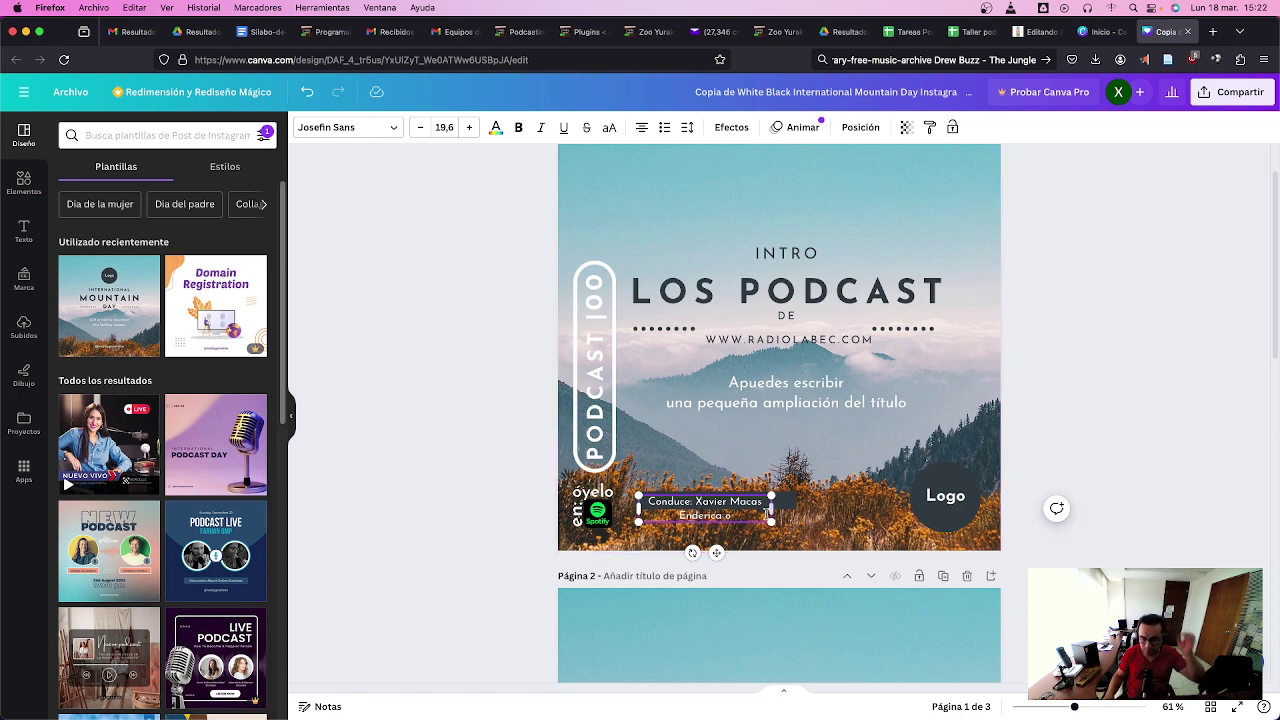
key("Delete")
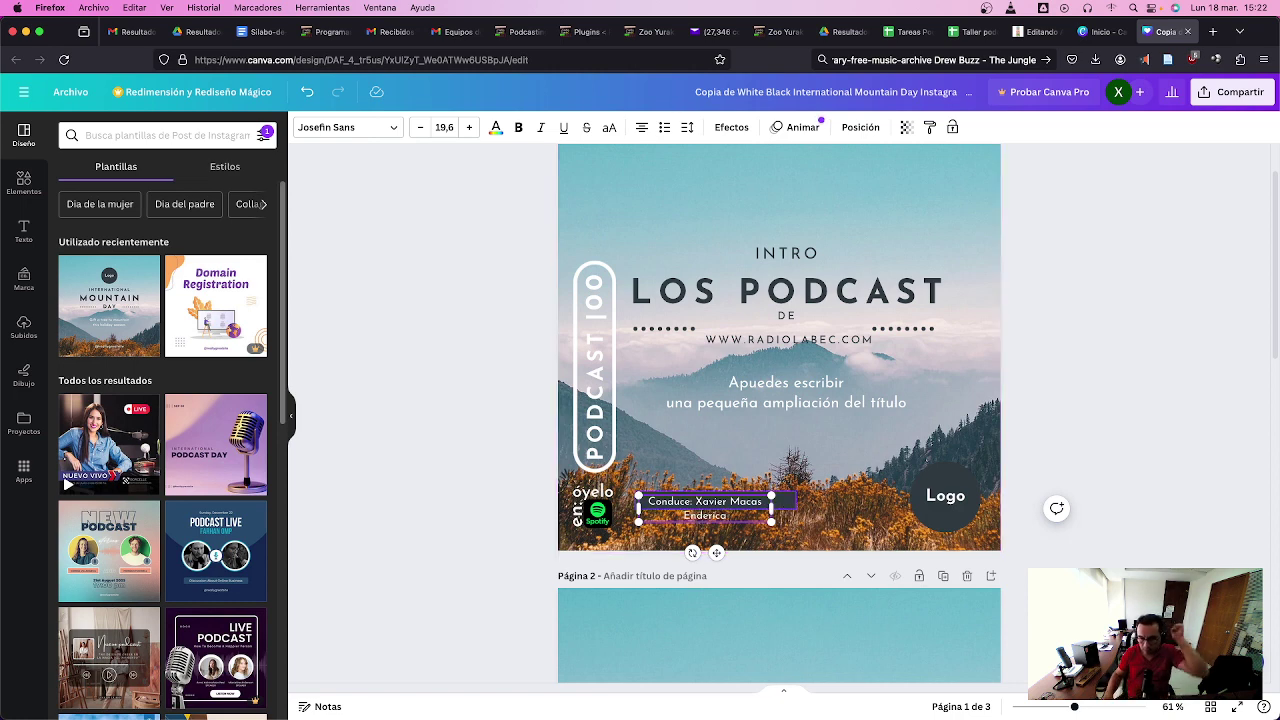
- Widen the credits box so the host credit fits on one line
left_click_drag(772, 510, 808, 503)
left_click(634, 510)
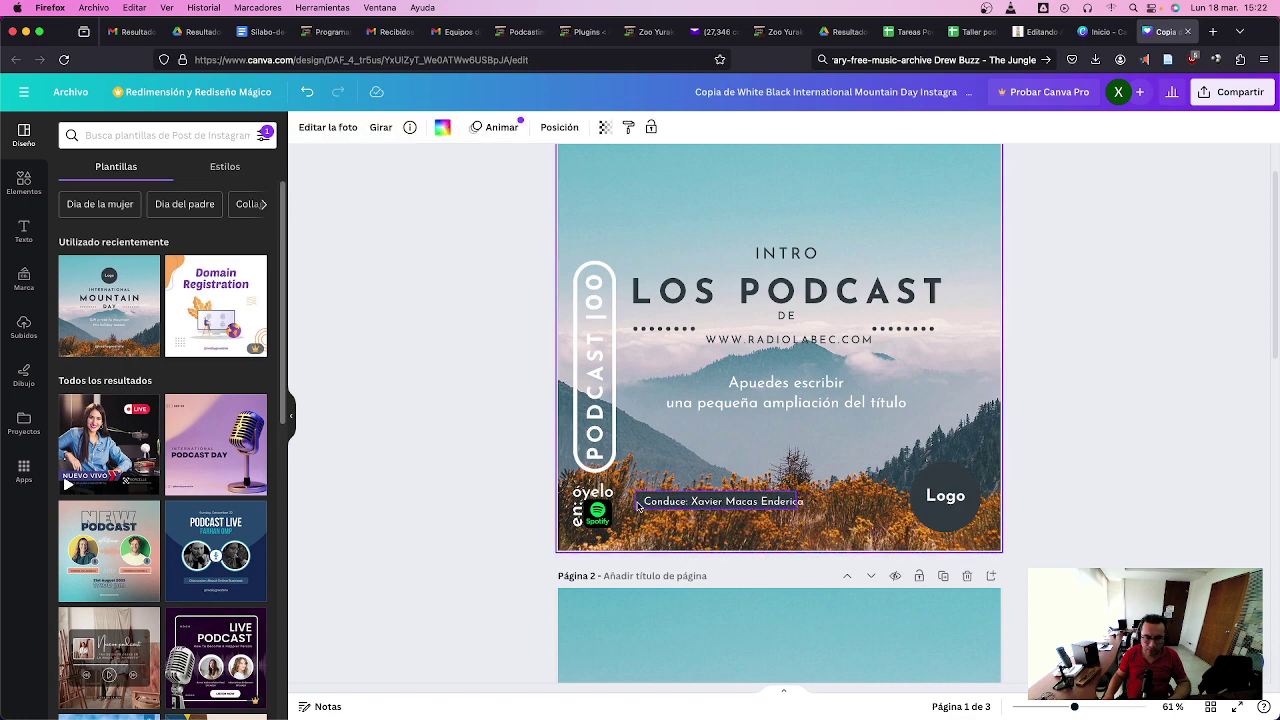
left_click(638, 506)
left_click_drag(799, 493, 812, 491)
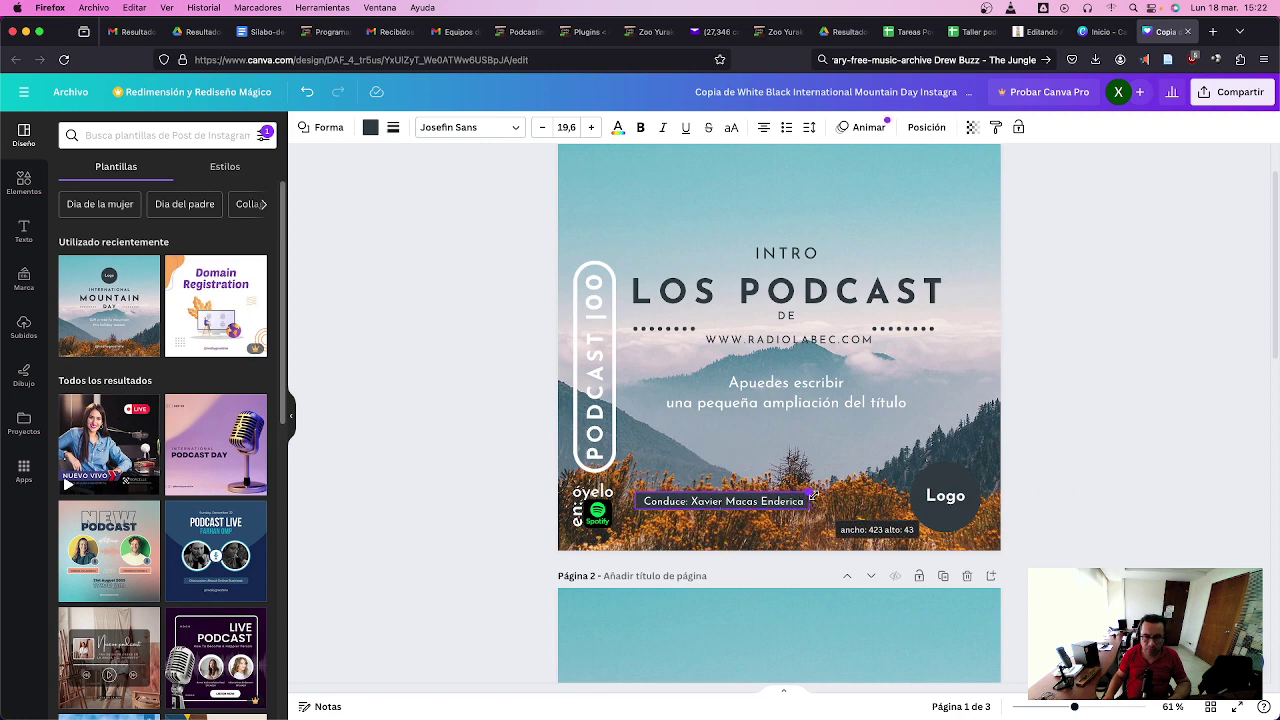
left_click_drag(813, 495, 813, 495)
- Replace the placeholder subtitle under the website address with 'Serie: Experiencias en PODCAST'
left_click(810, 385)
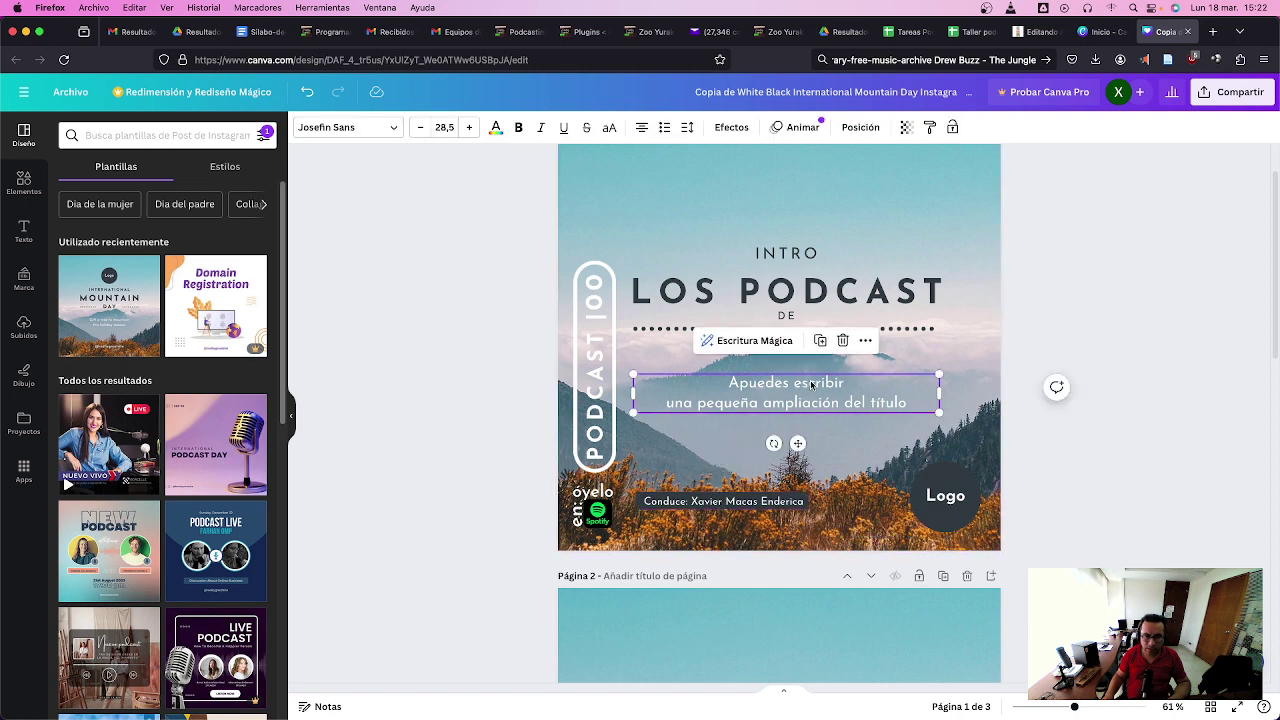
left_click(826, 383)
key("BackSpace")
left_click(865, 415)
left_click(872, 408)
key("Delete")
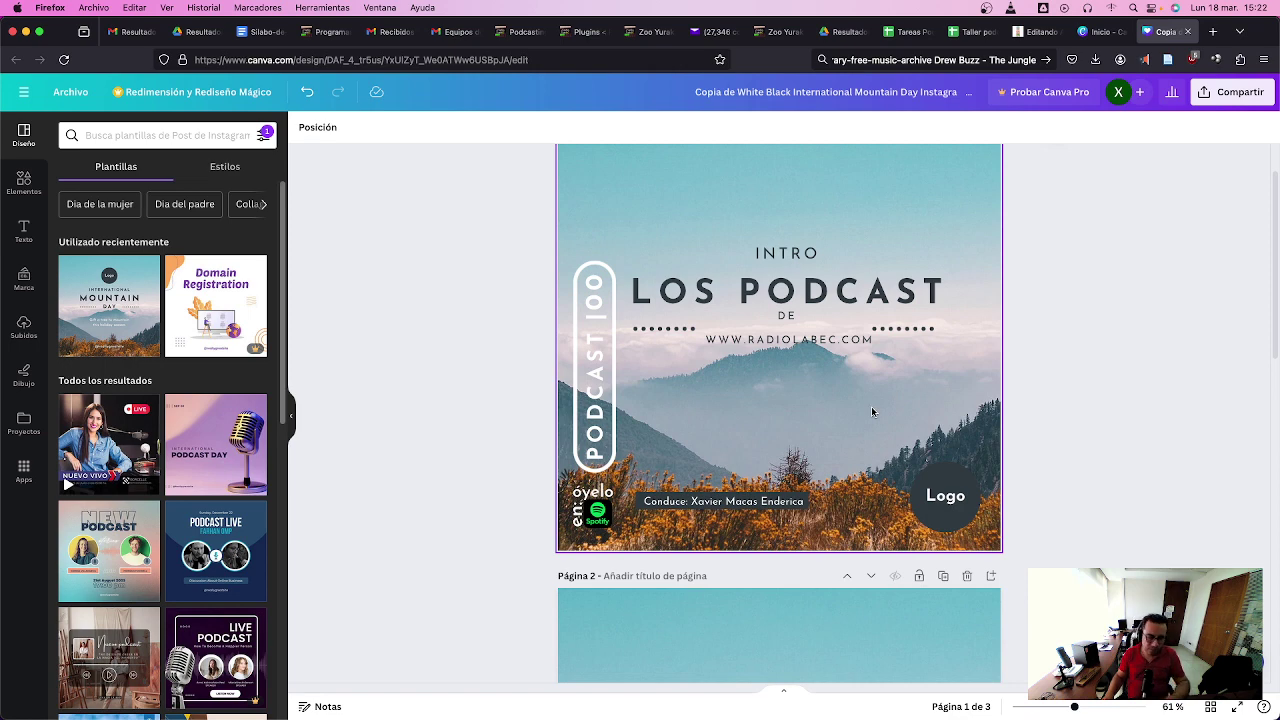
key("ctrl+z")
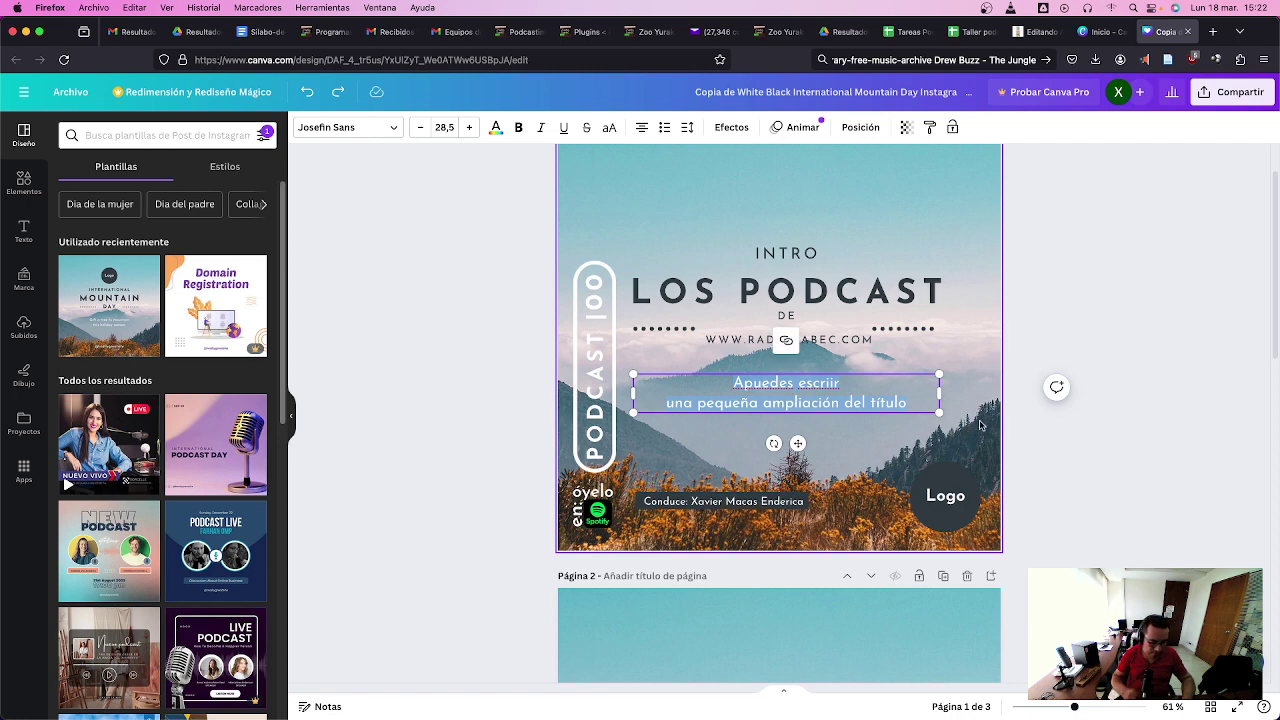
type("Serie")
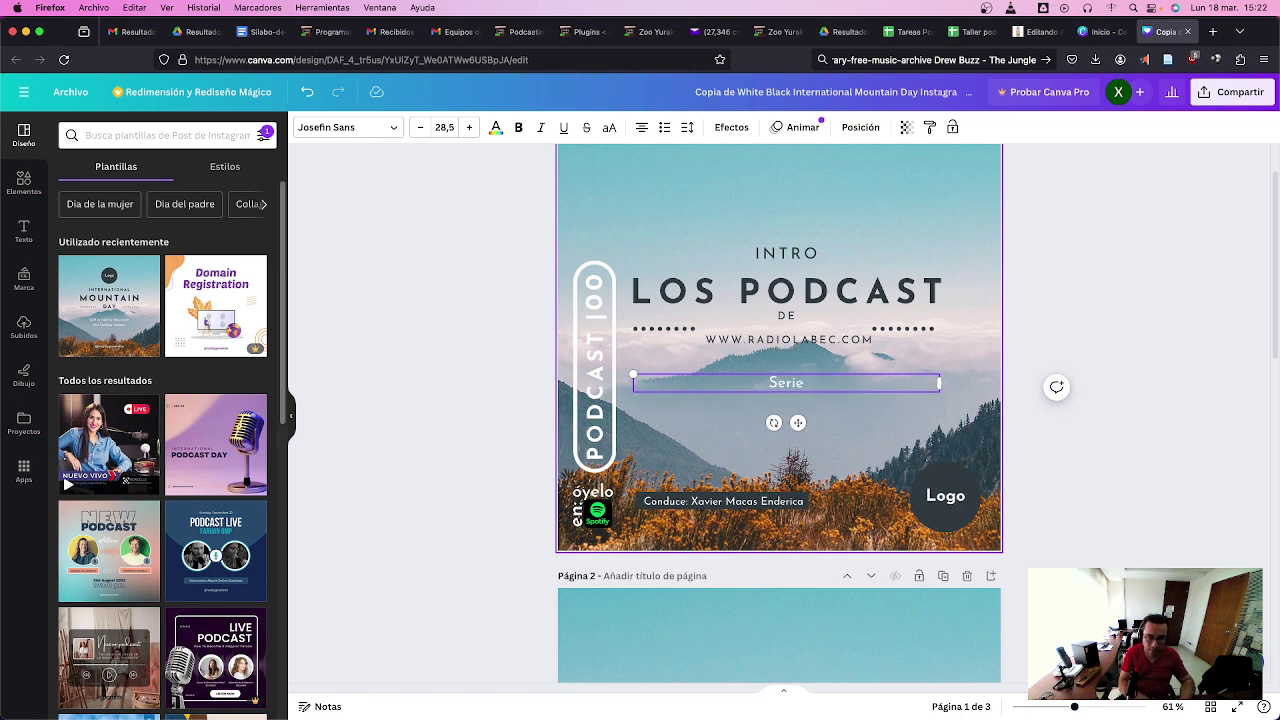
type(": Expe")
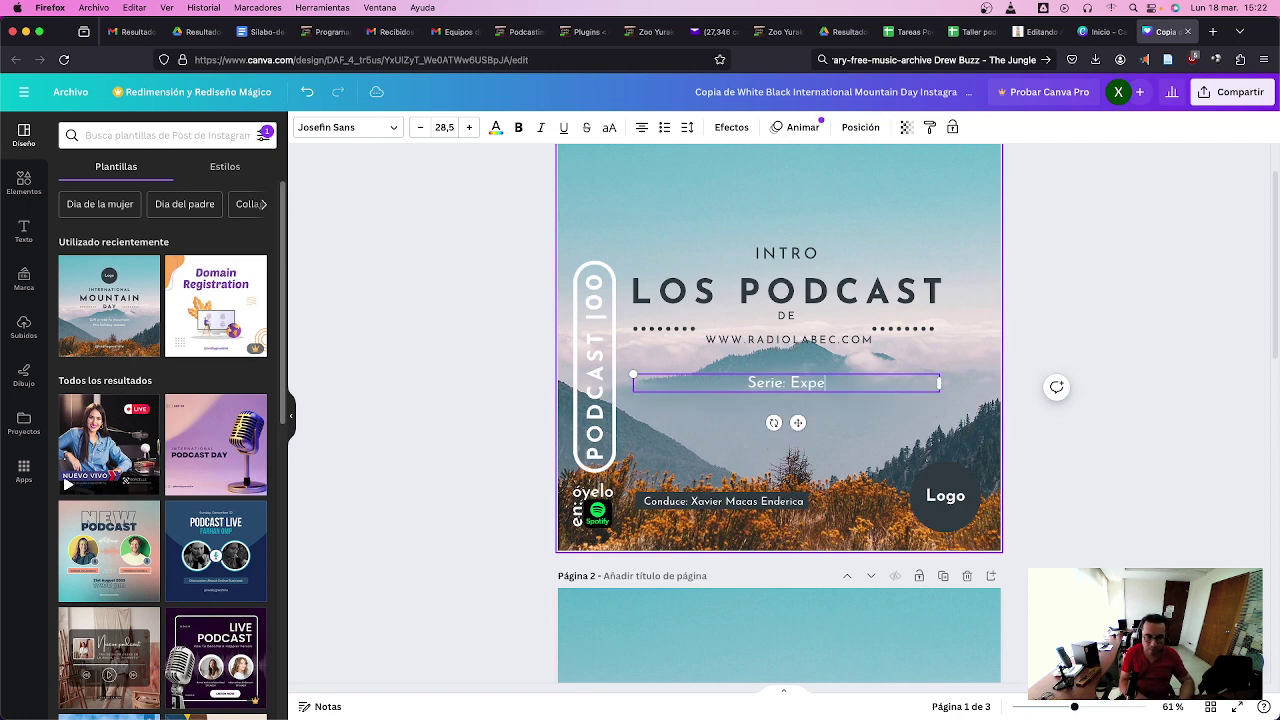
type("riencias en")
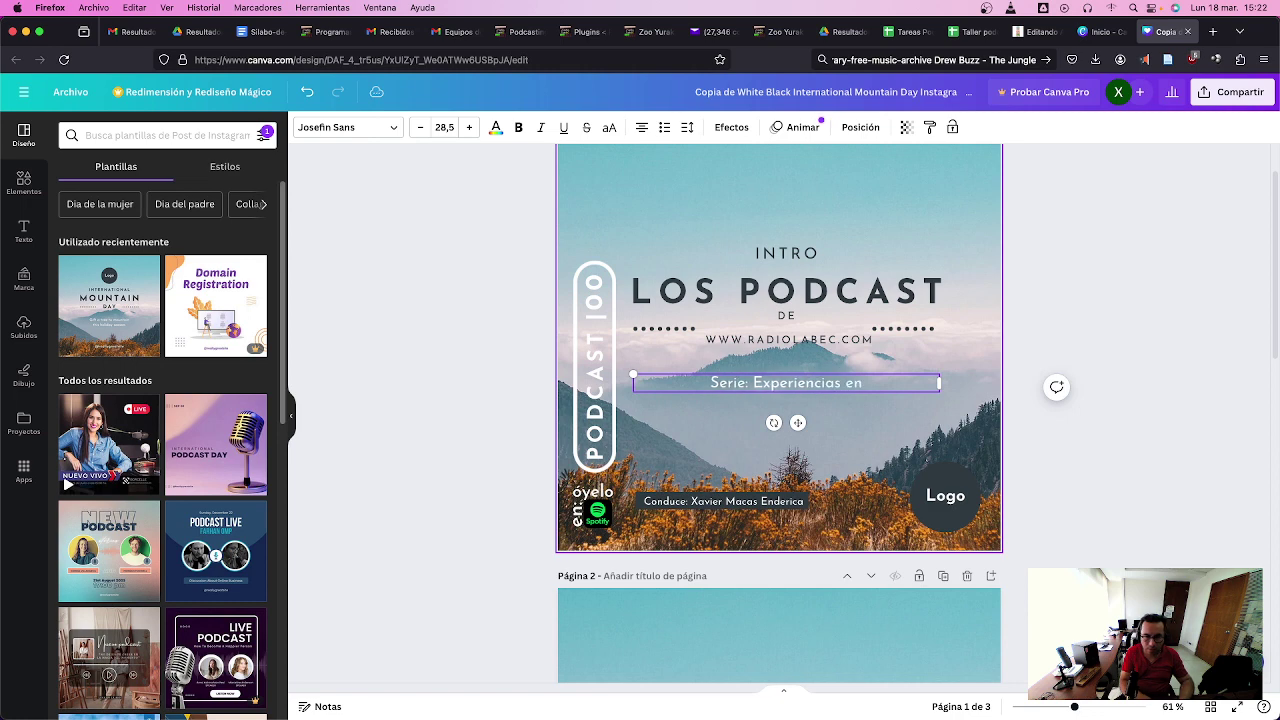
type(" PODCAST")
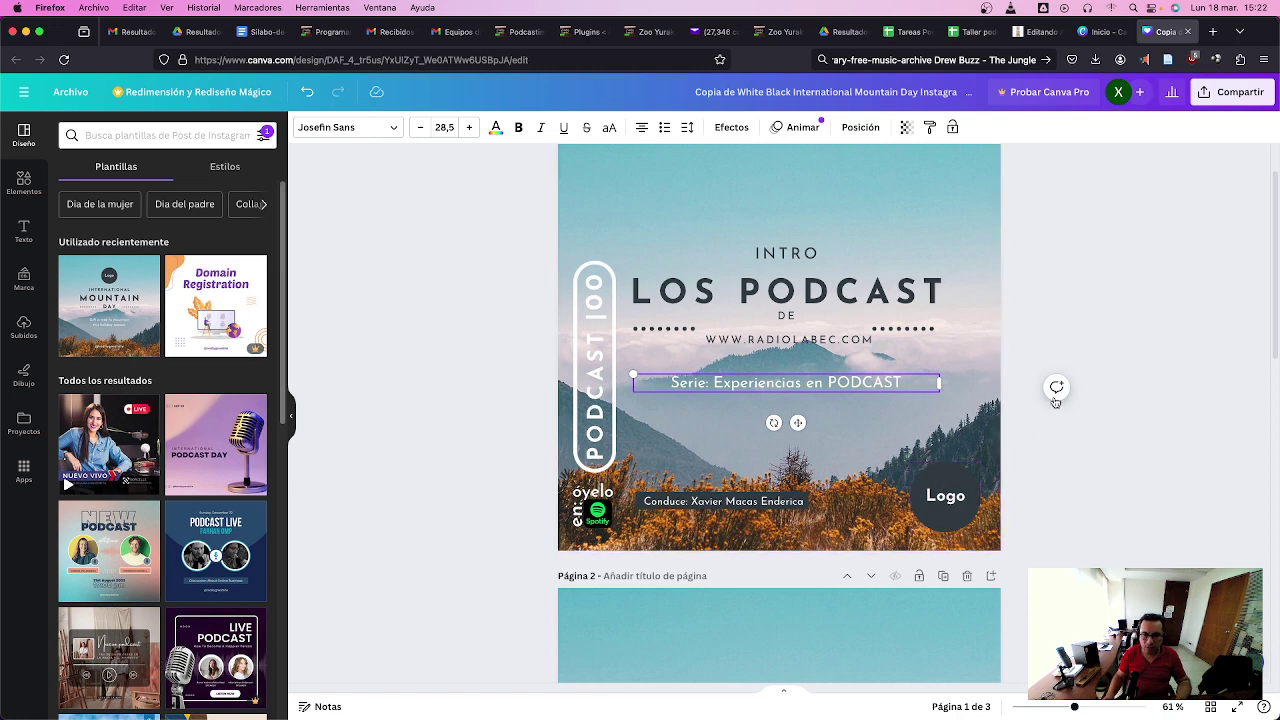
left_click(1048, 273)
- Drag logo-radiolab-enero-2024.png from Finder into Canva's Subidos uploads panel
key("super+Tab")
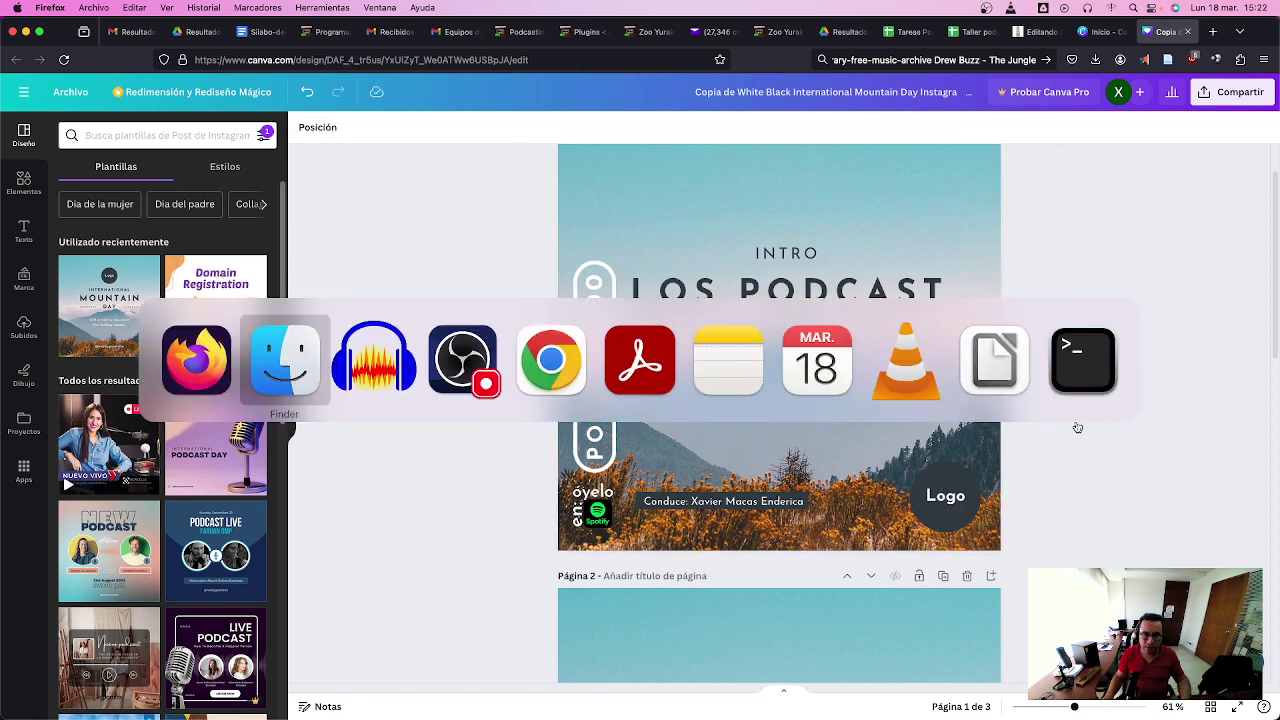
key("super+Tab")
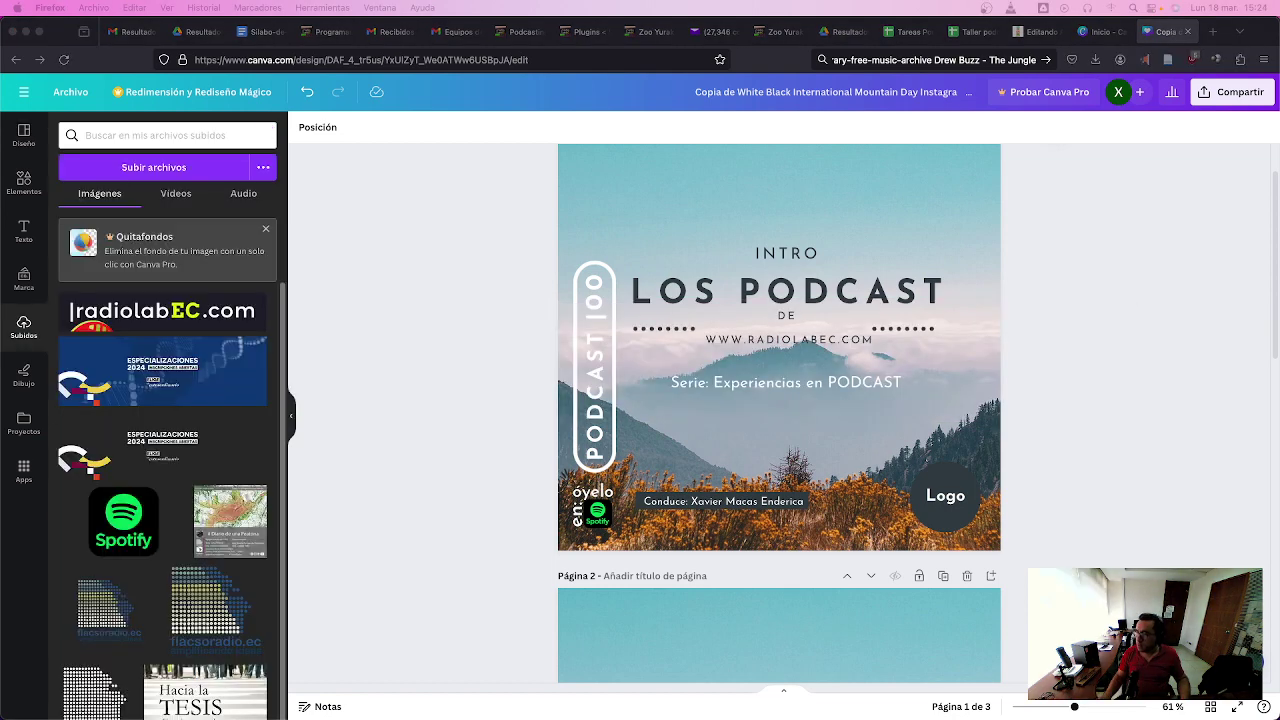
key("super+Tab")
key("super+Tab")
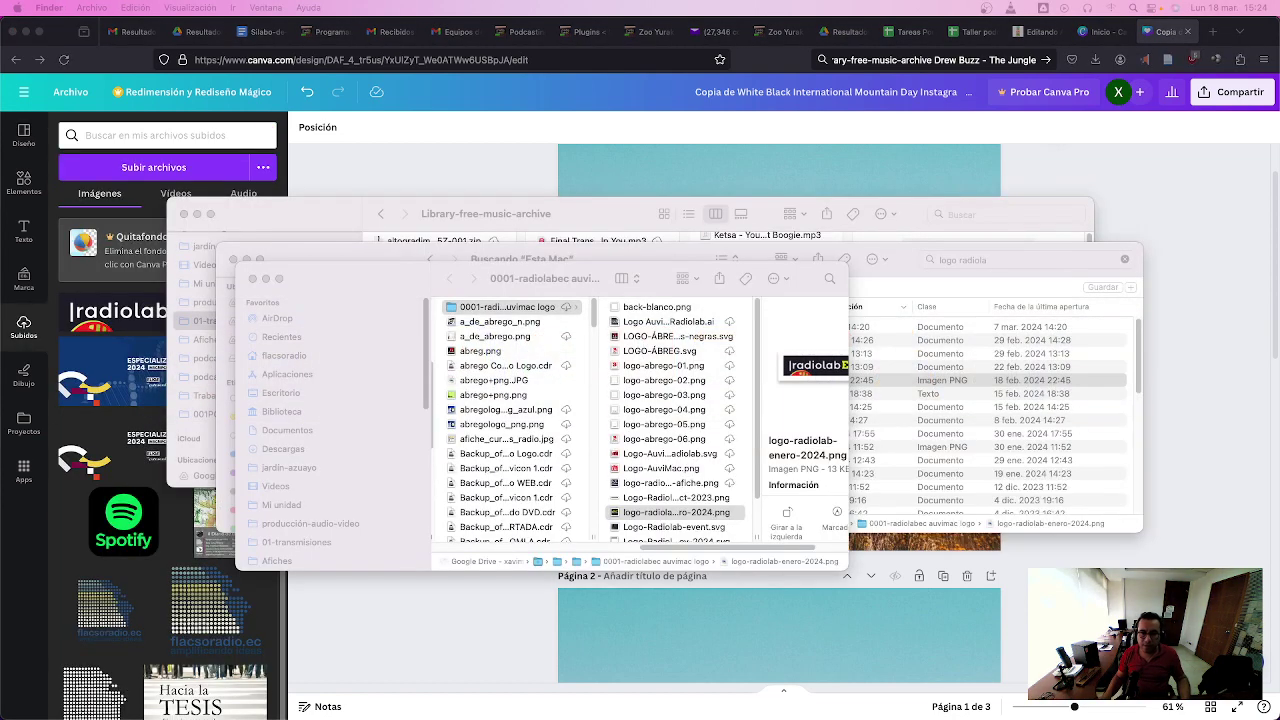
left_click_drag(706, 516, 155, 430)
left_click(1024, 552)
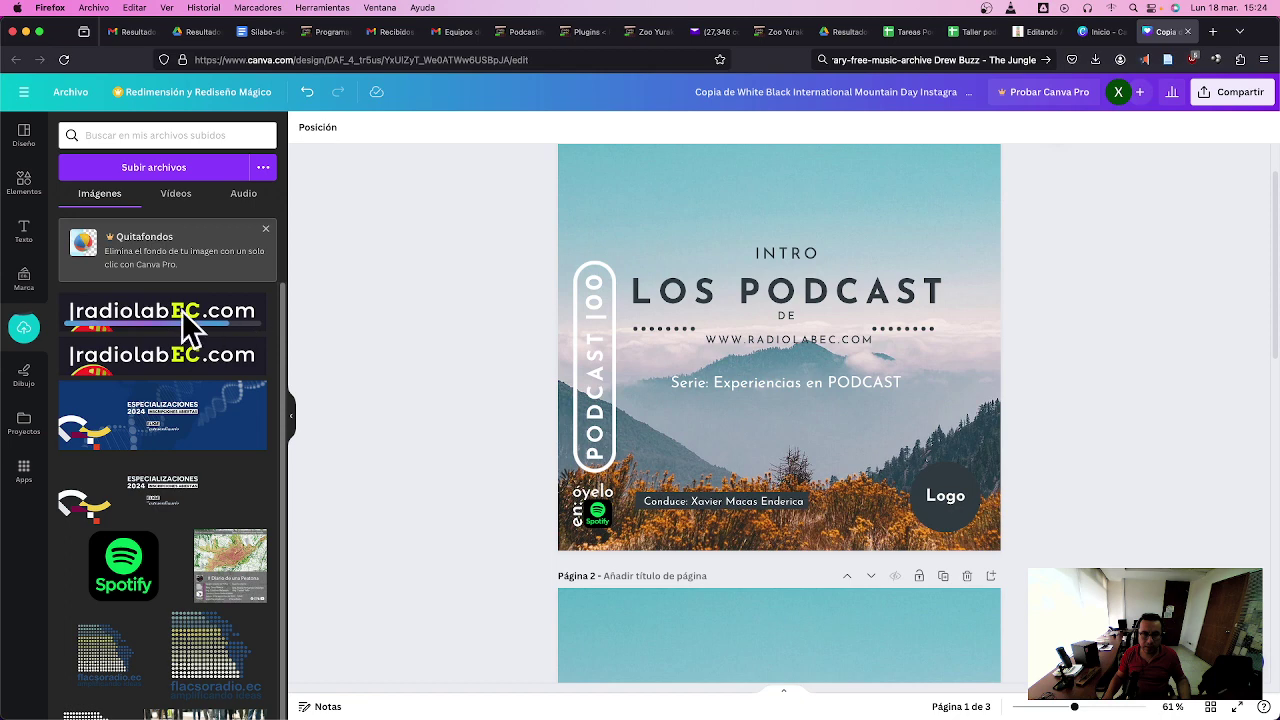
left_click(255, 307)
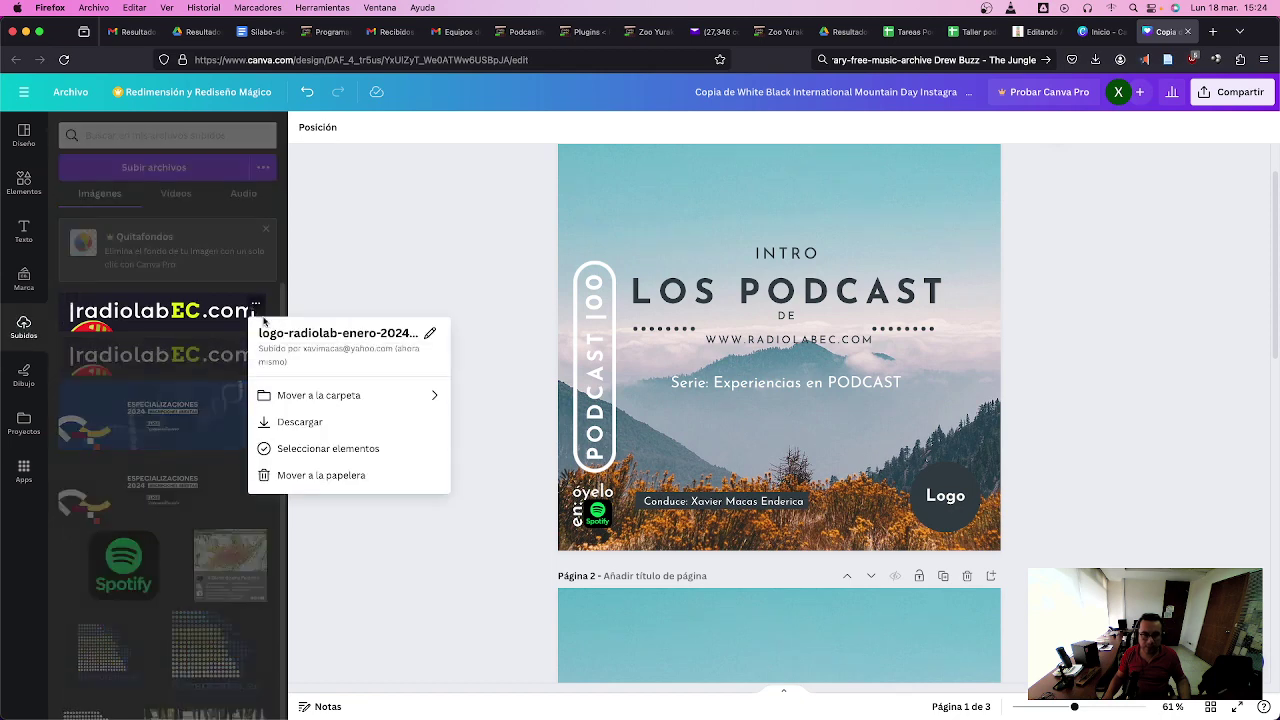
- Trash the duplicate logo upload, place the radiolabEC.com logo on the cover and clear the 'Logo' placeholder text
left_click(336, 476)
left_click_drag(160, 310, 900, 428)
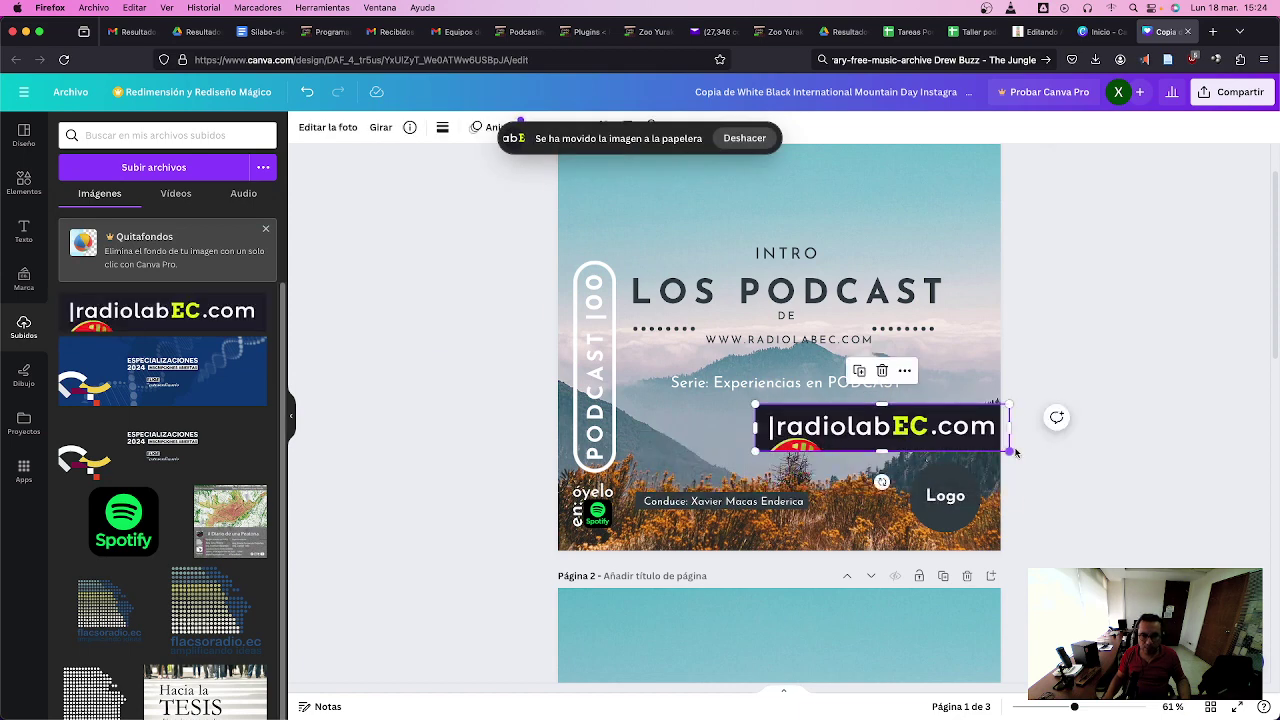
left_click(958, 497)
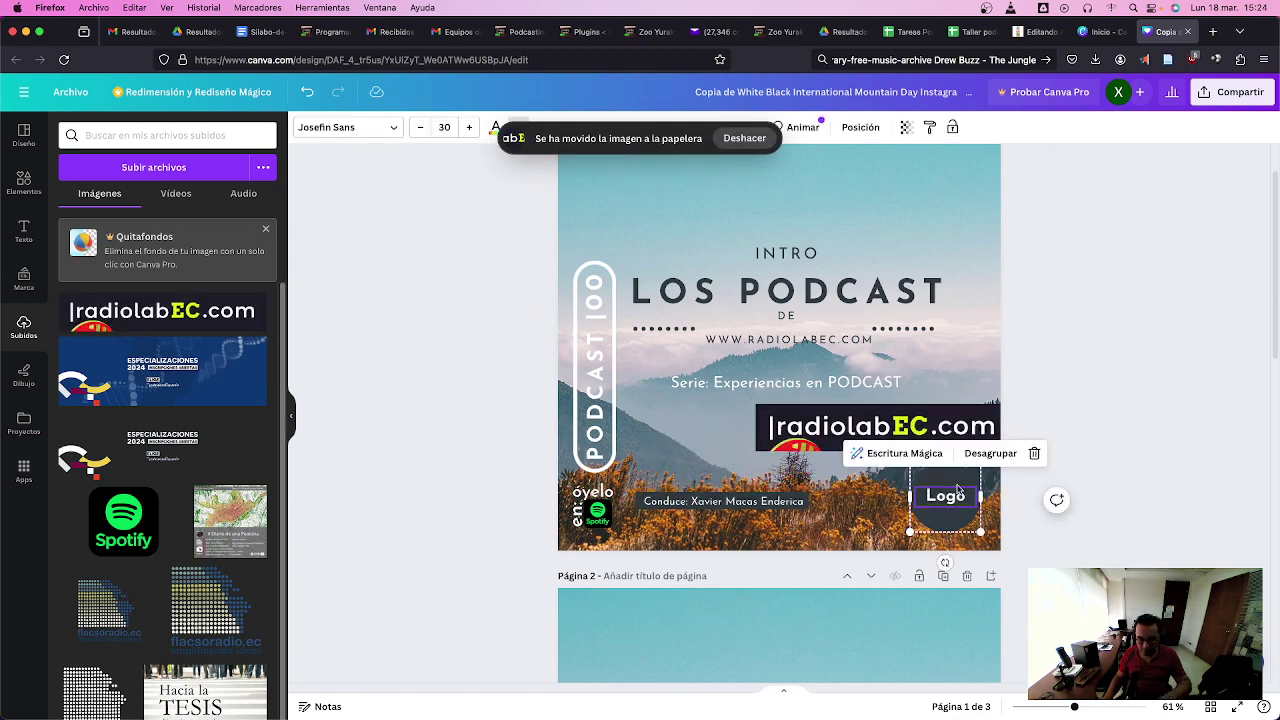
double_click(952, 492)
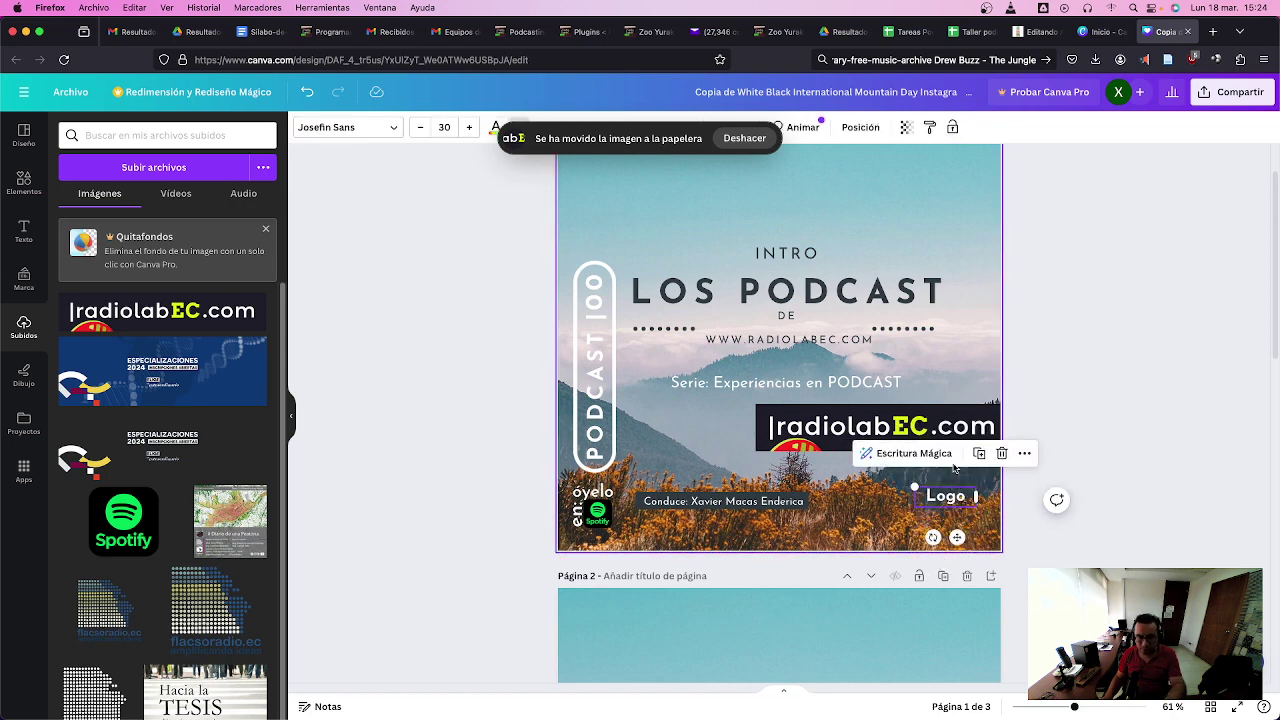
key("BackSpace")
left_click(982, 500)
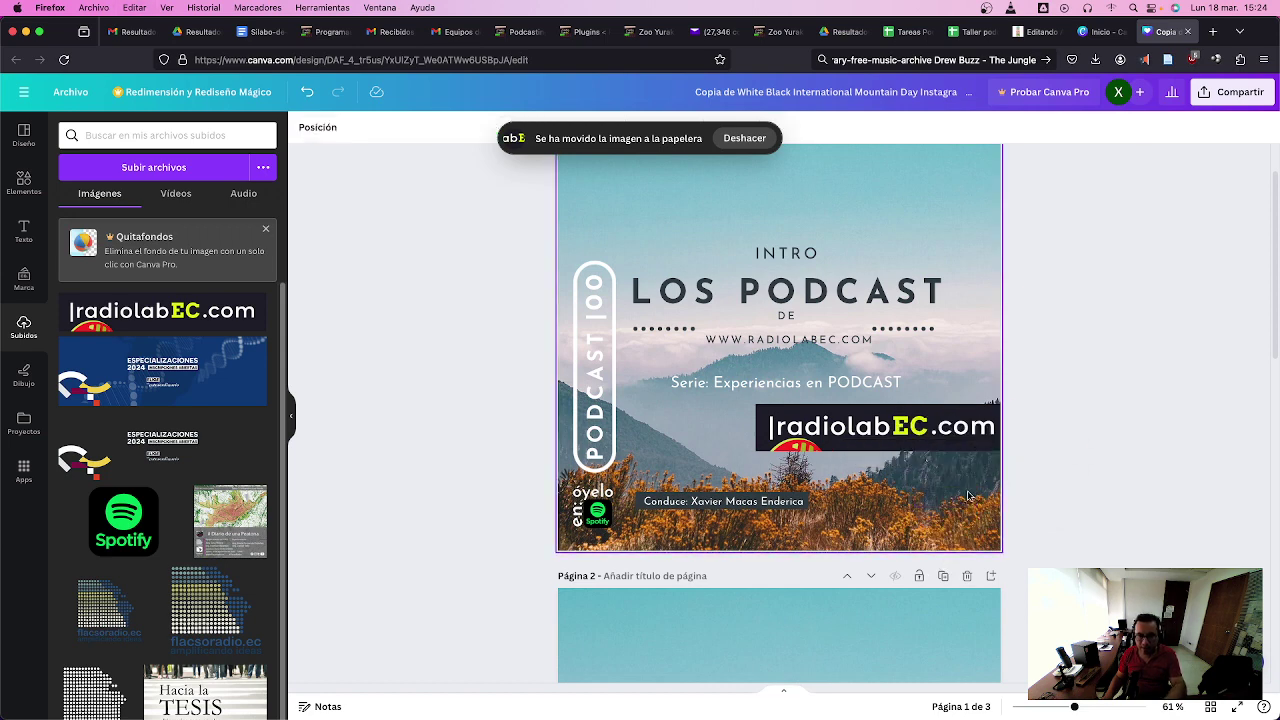
- Shrink the radiolabEC.com logo and nudge it into the bottom-right corner beside the Conduce credit
left_click_drag(1069, 520, 954, 495)
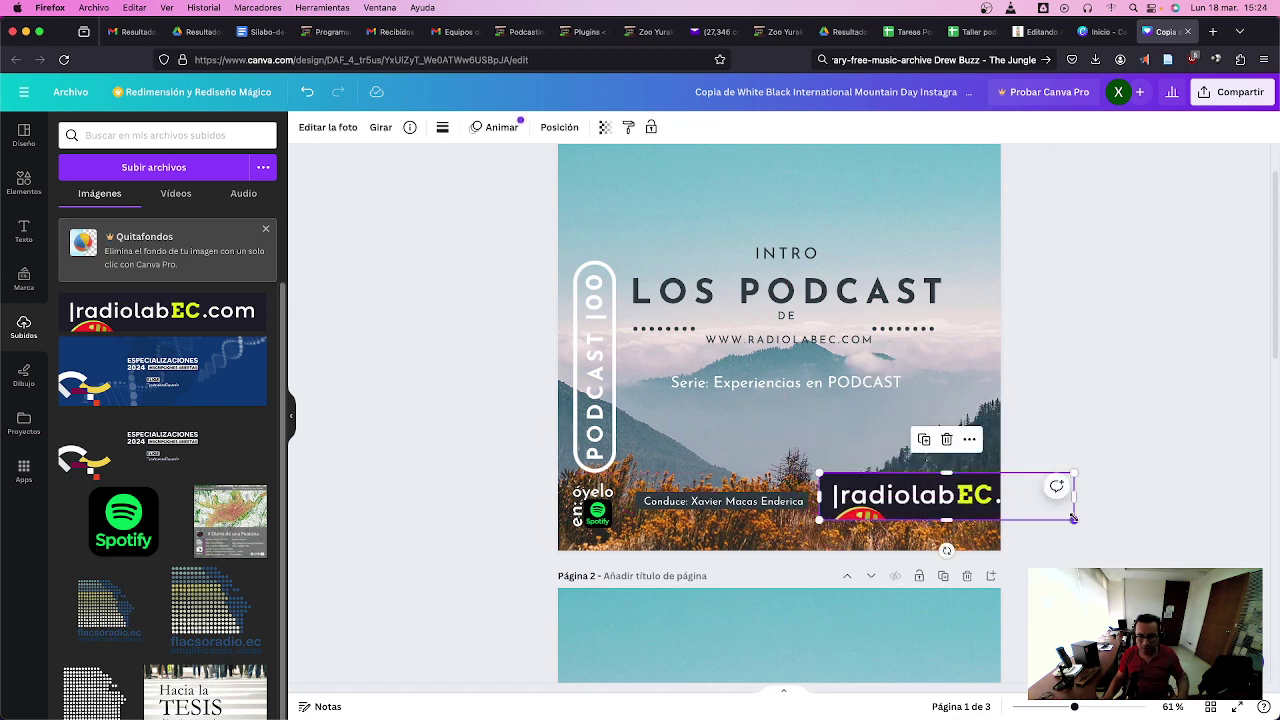
right_click(1074, 524)
left_click(1117, 519)
left_click_drag(1074, 520, 961, 505)
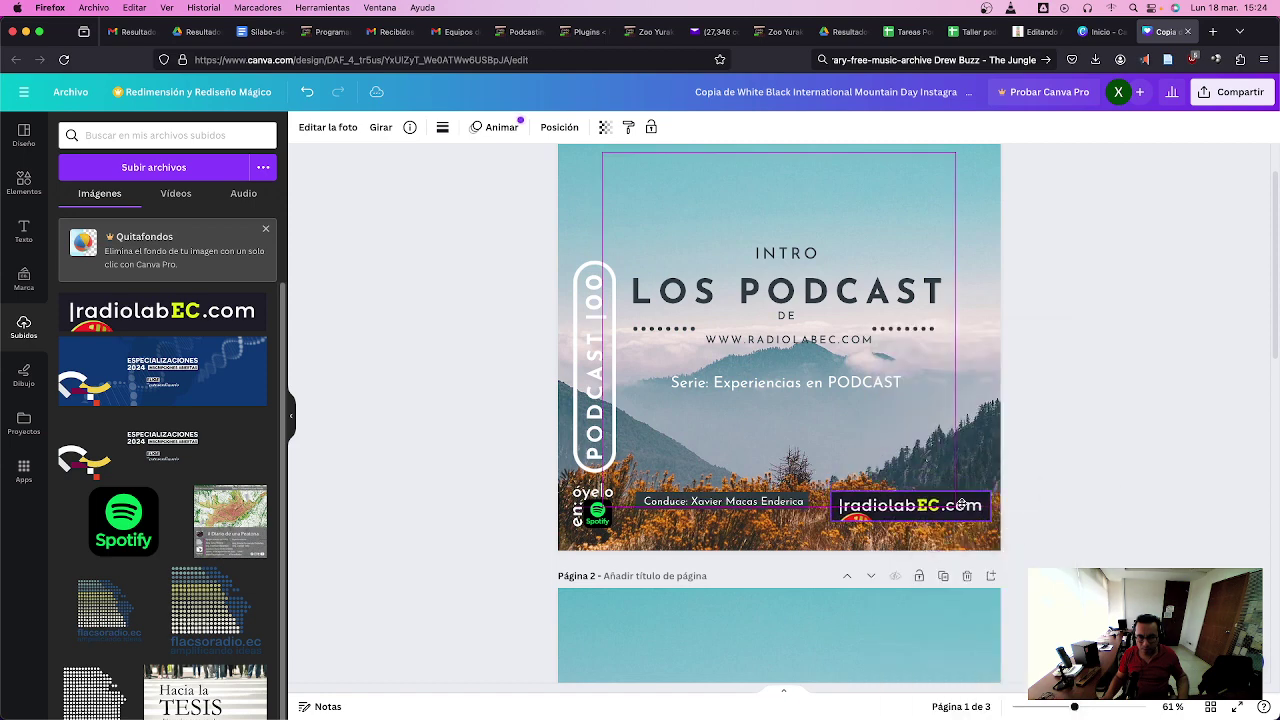
left_click_drag(961, 505, 961, 509)
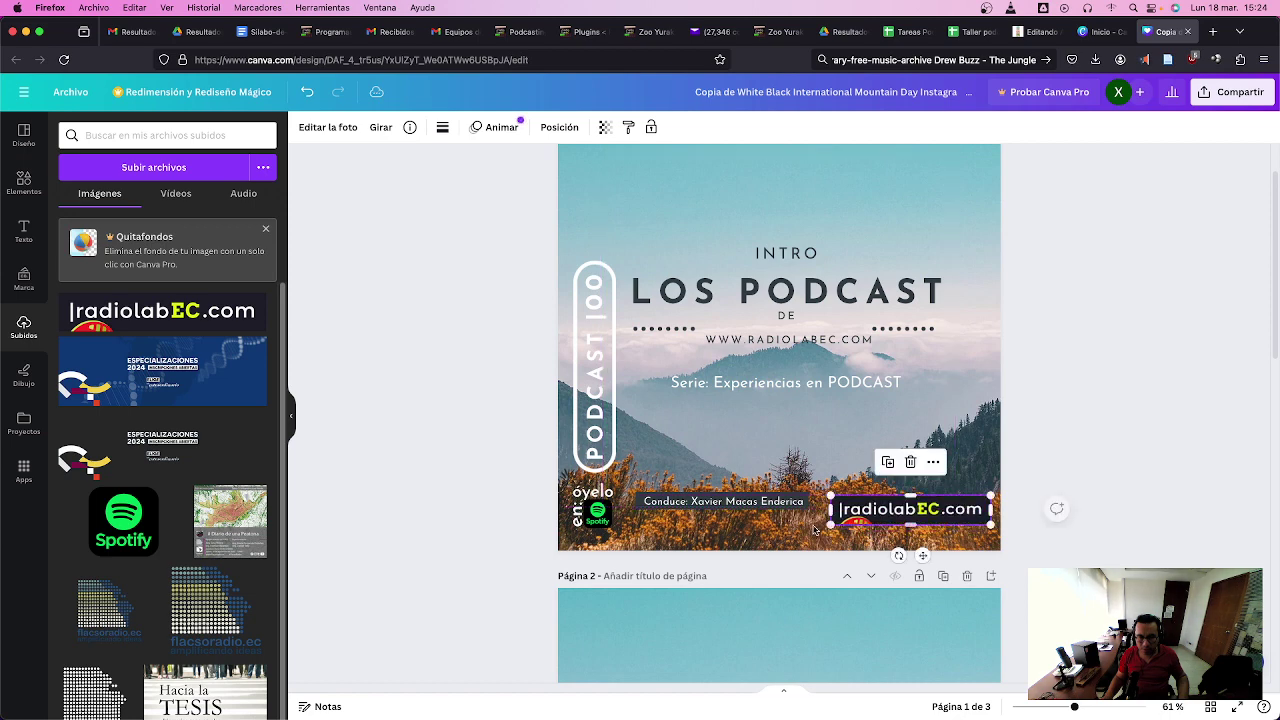
left_click(475, 459)
left_click(975, 512)
left_click_drag(975, 512, 967, 512)
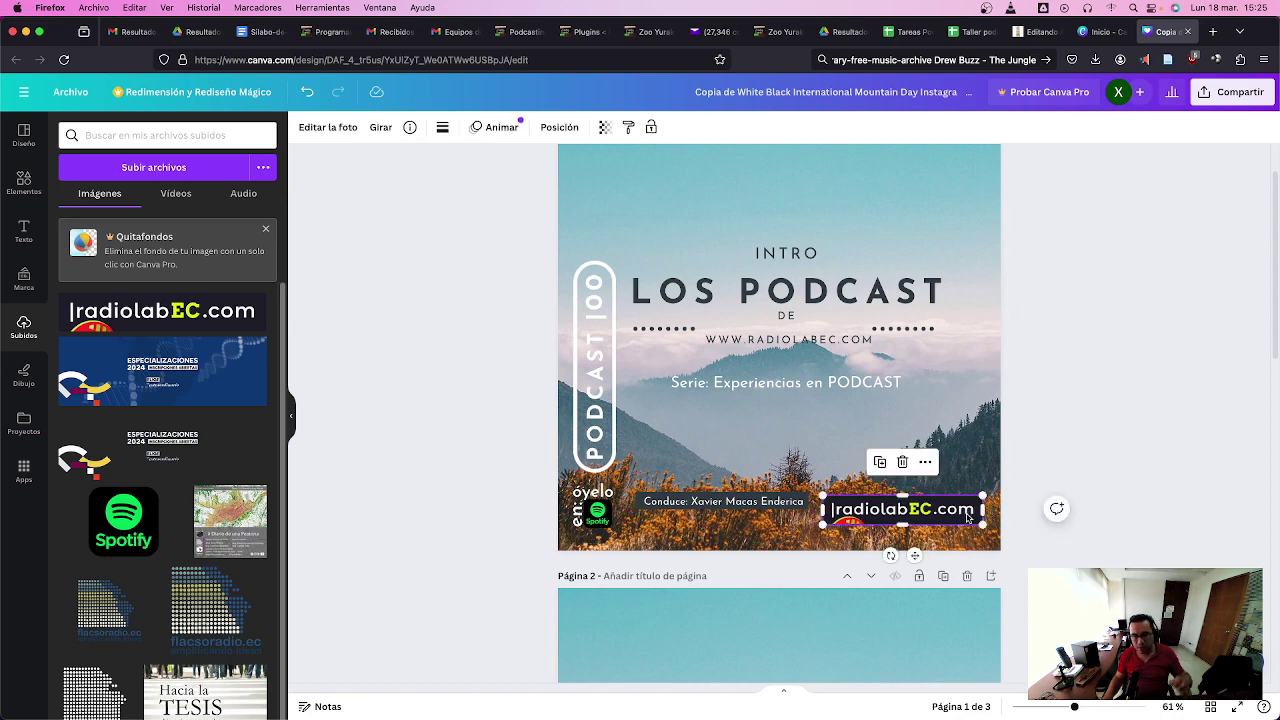
left_click(1144, 431)
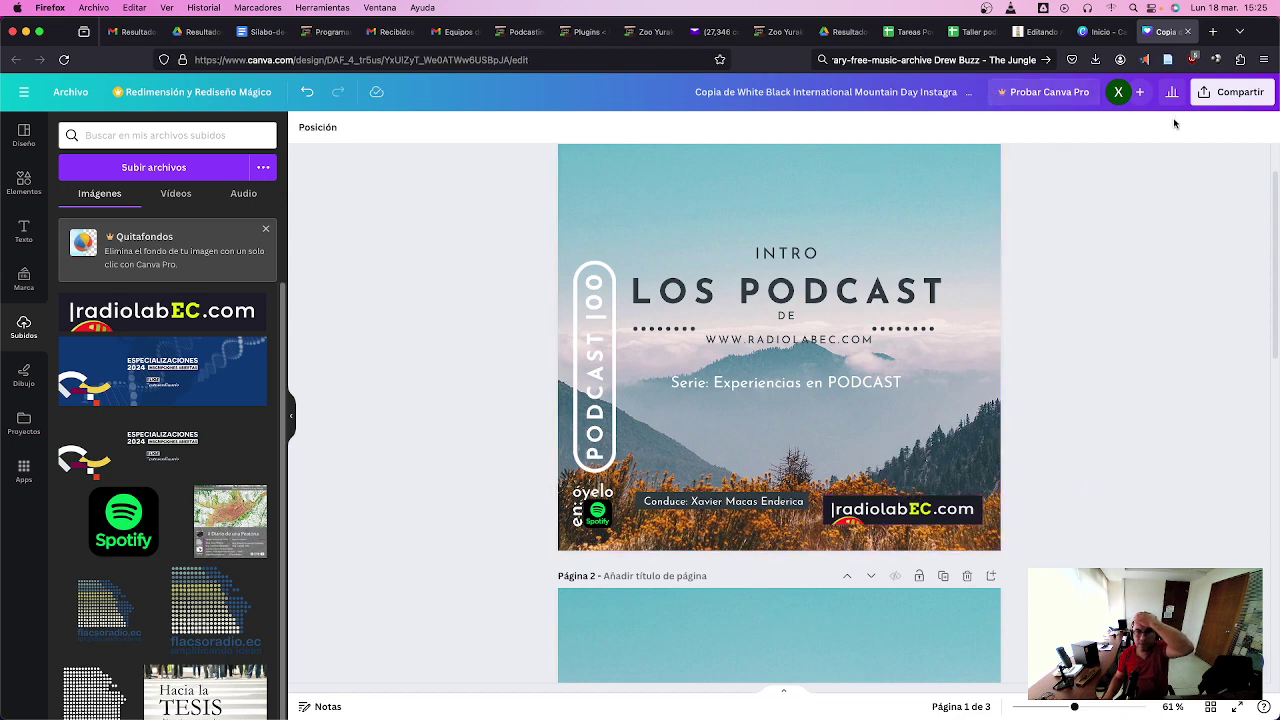
left_click(920, 206)
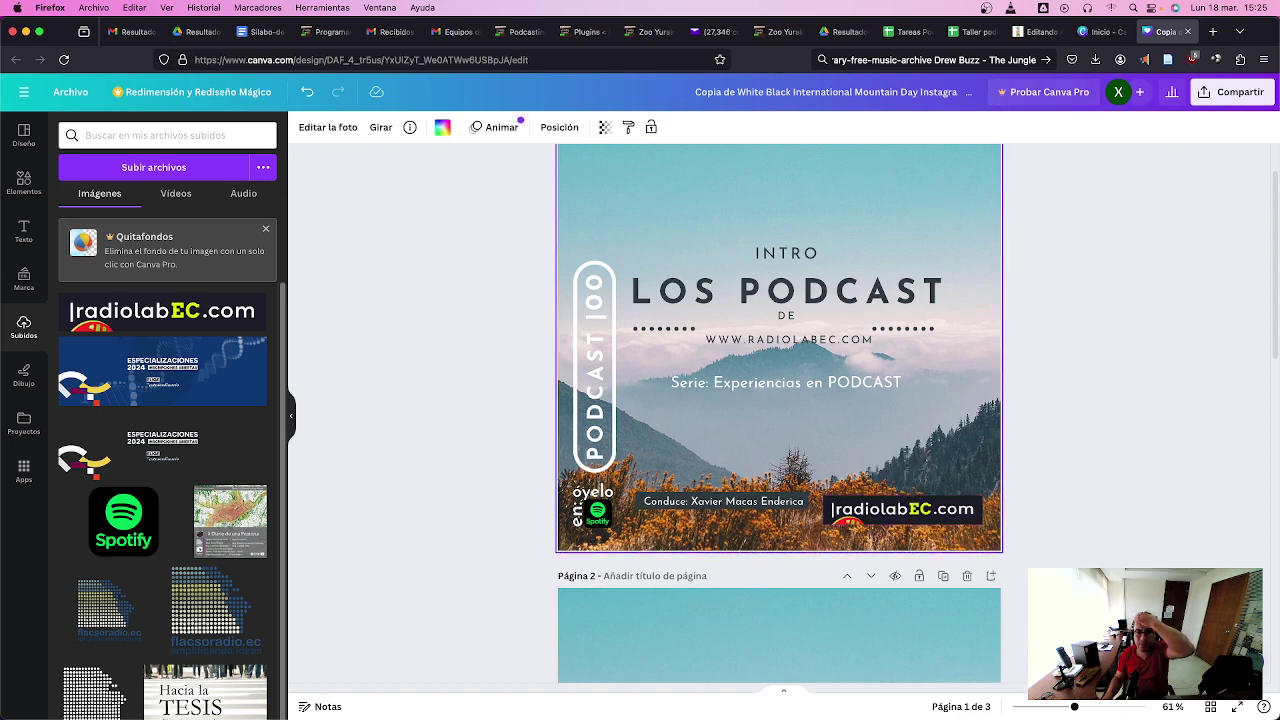
- Download pages 2 and 3 of the design as JPG, leaving page 1 unchecked
left_click(1236, 97)
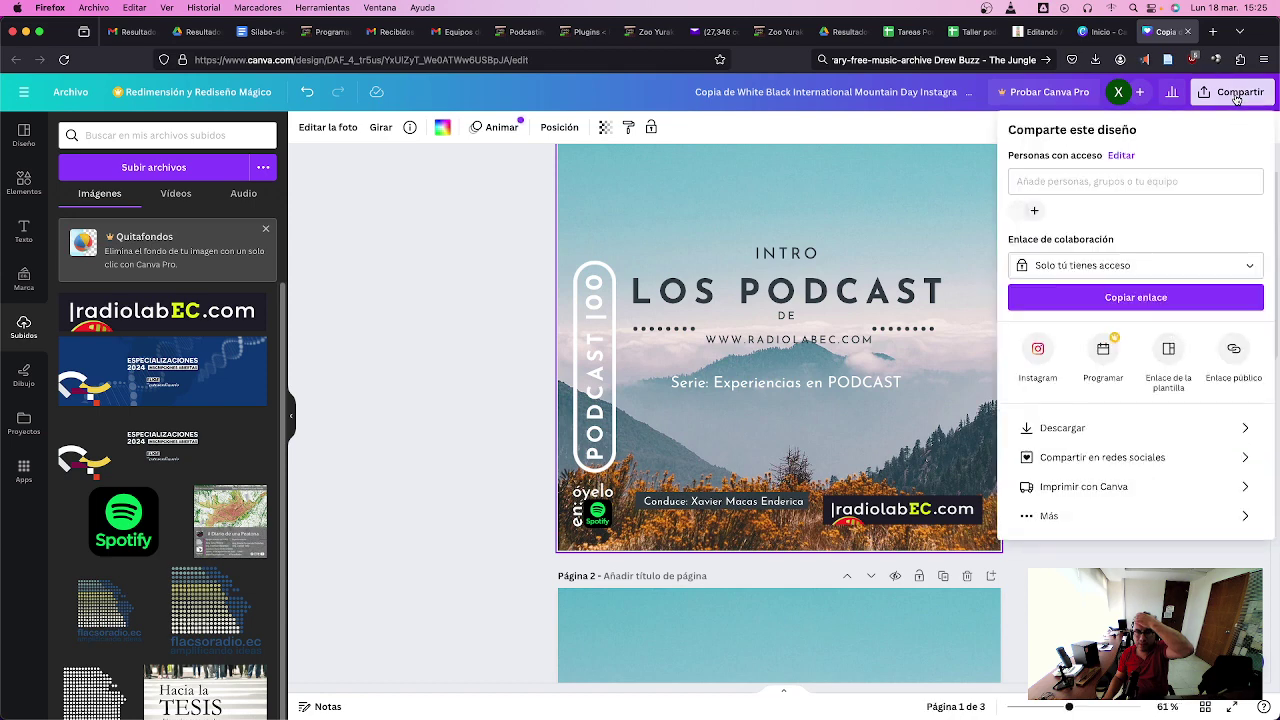
left_click(1160, 429)
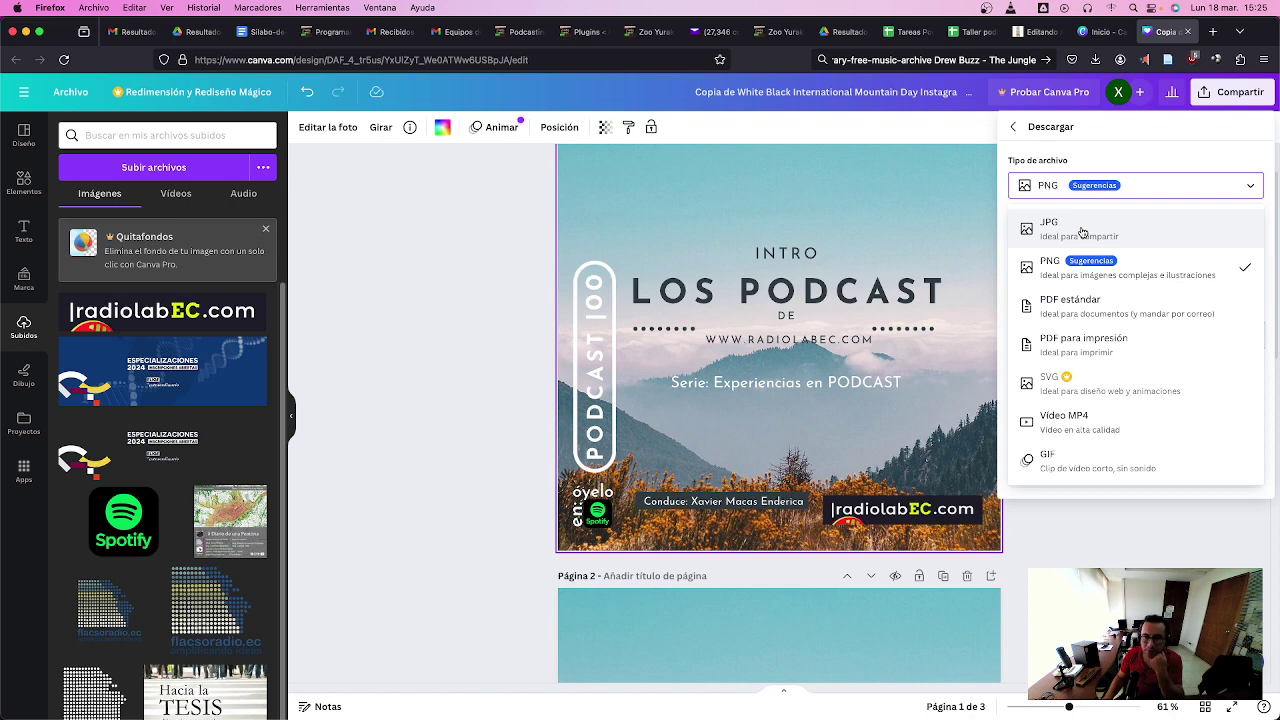
left_click(1082, 232)
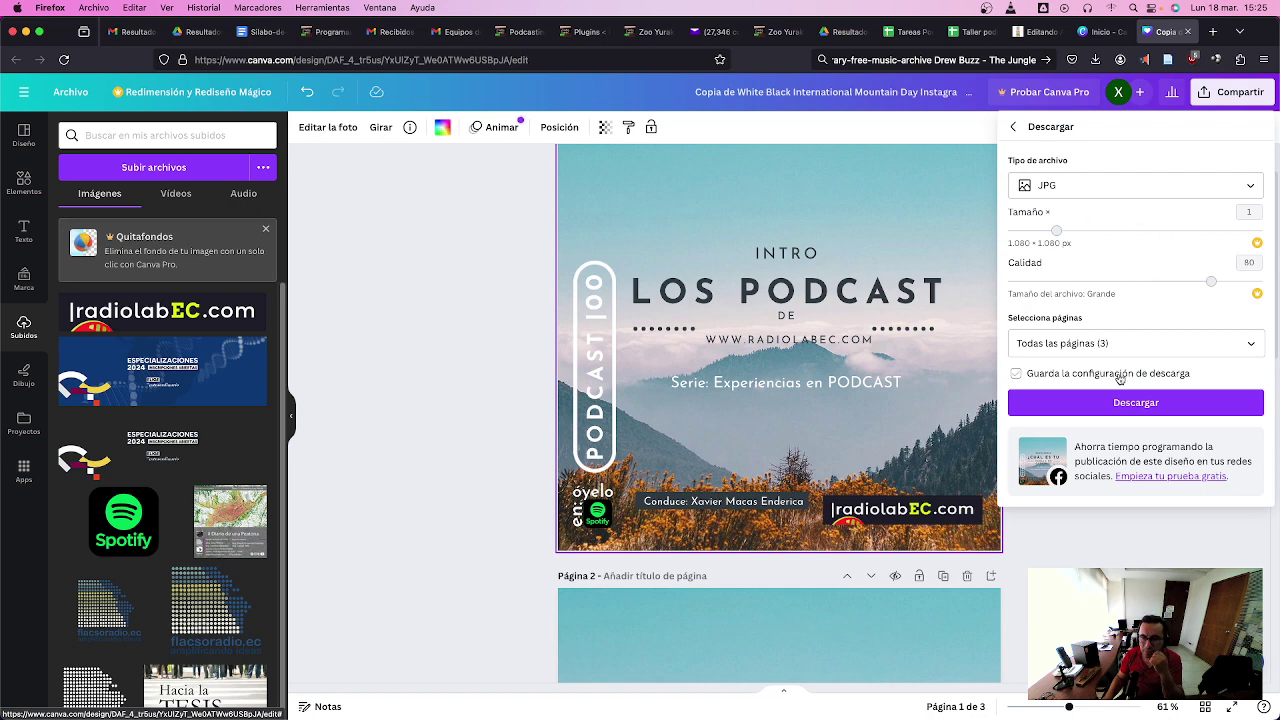
left_click(1137, 340)
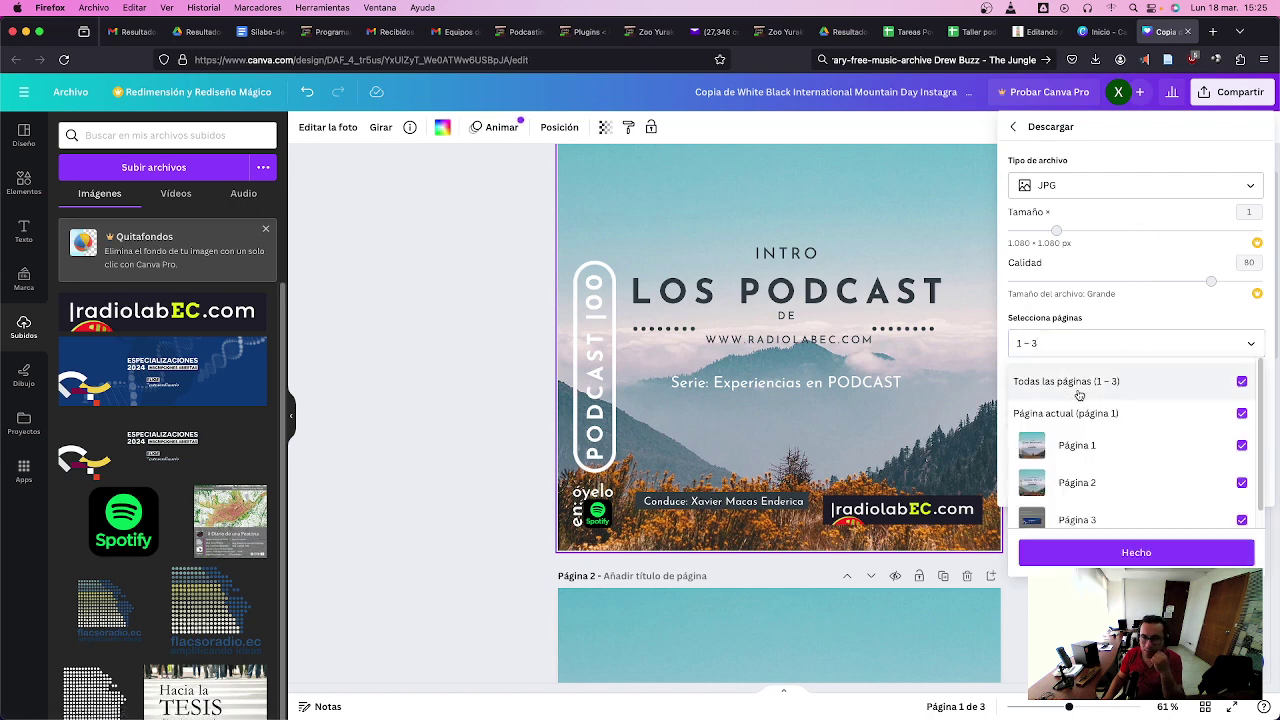
left_click(1098, 448)
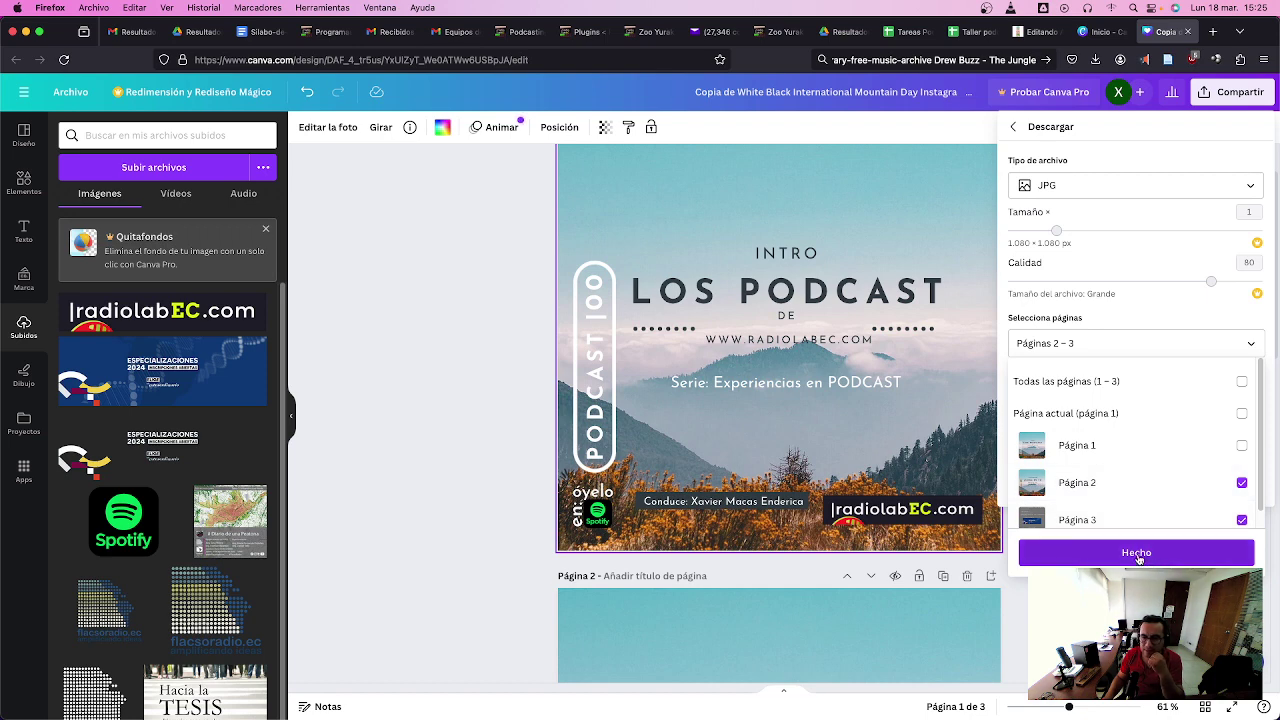
left_click(1137, 556)
left_click(1138, 408)
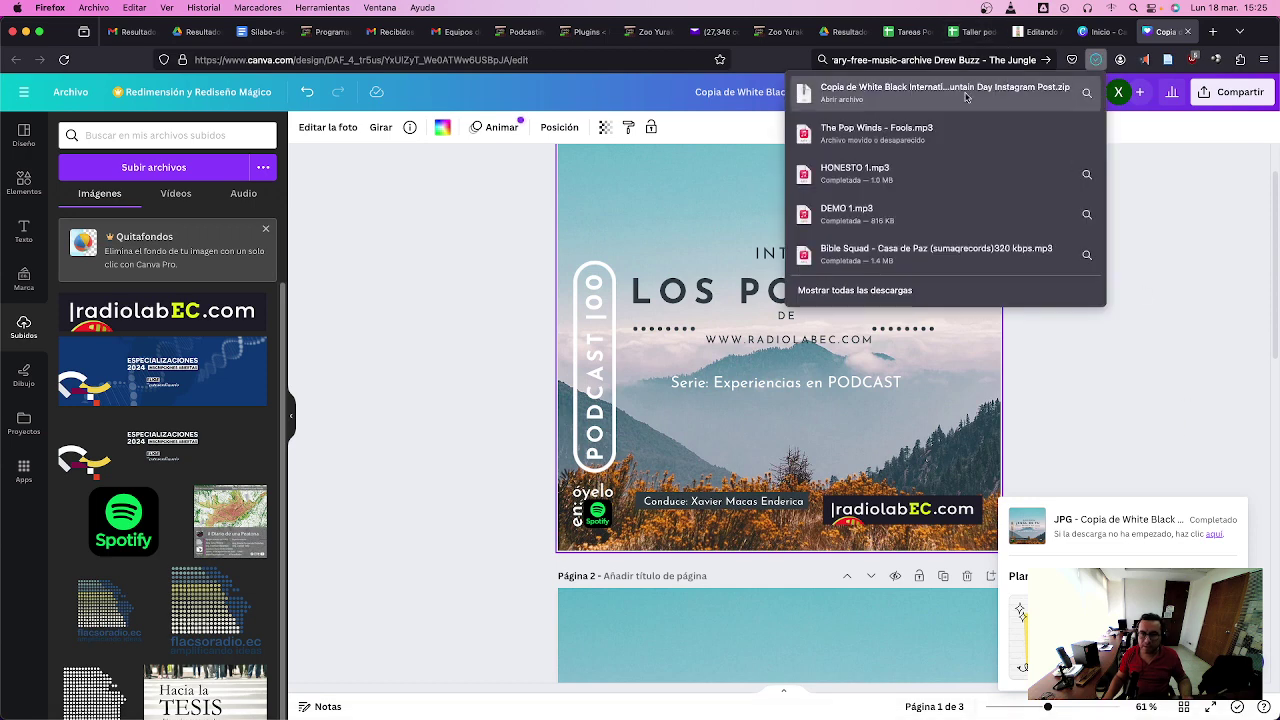
right_click(1015, 93)
- Unzip the downloaded file in Finder and preview 2.jpg and 3.jpg with Quick Look
left_click(1027, 122)
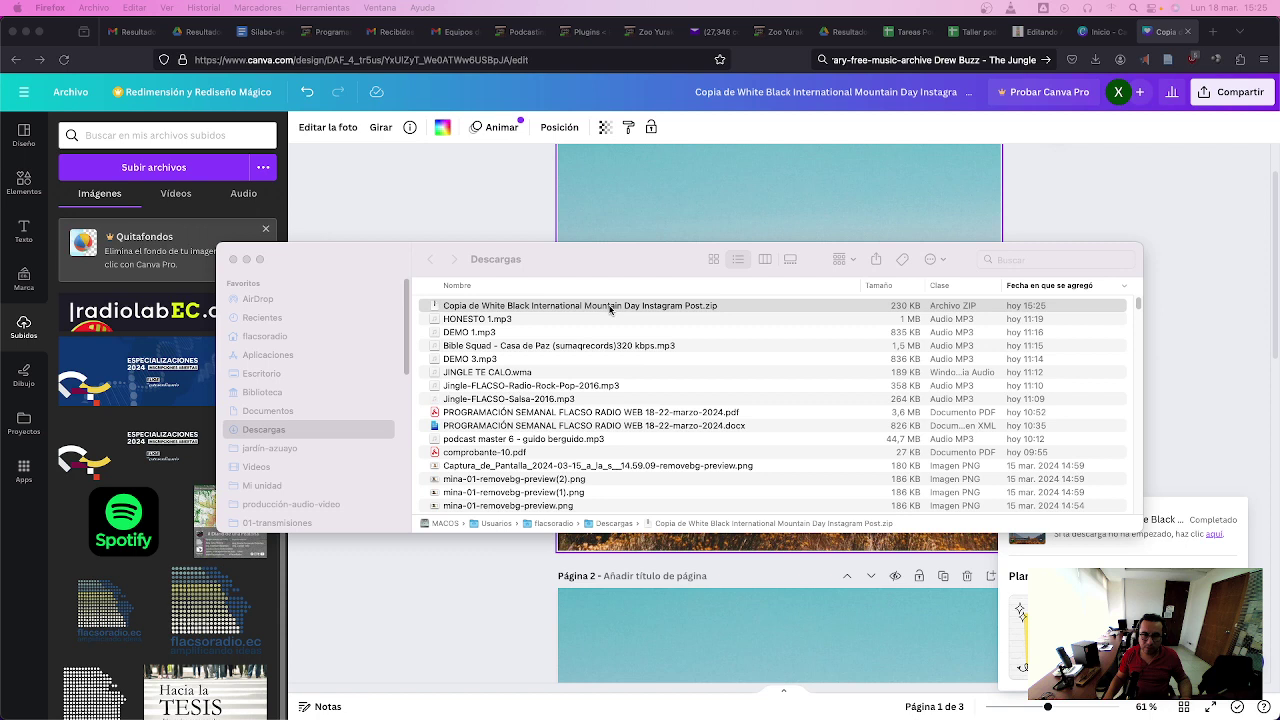
left_click(610, 306)
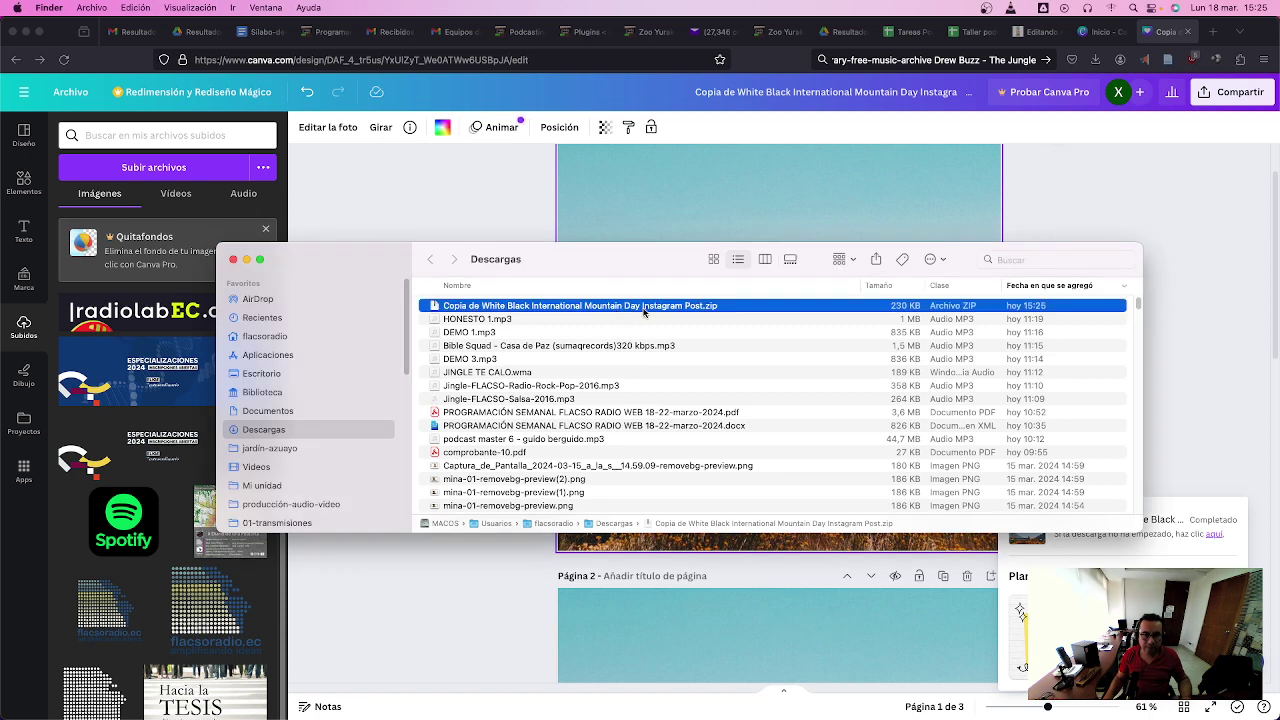
double_click(643, 306)
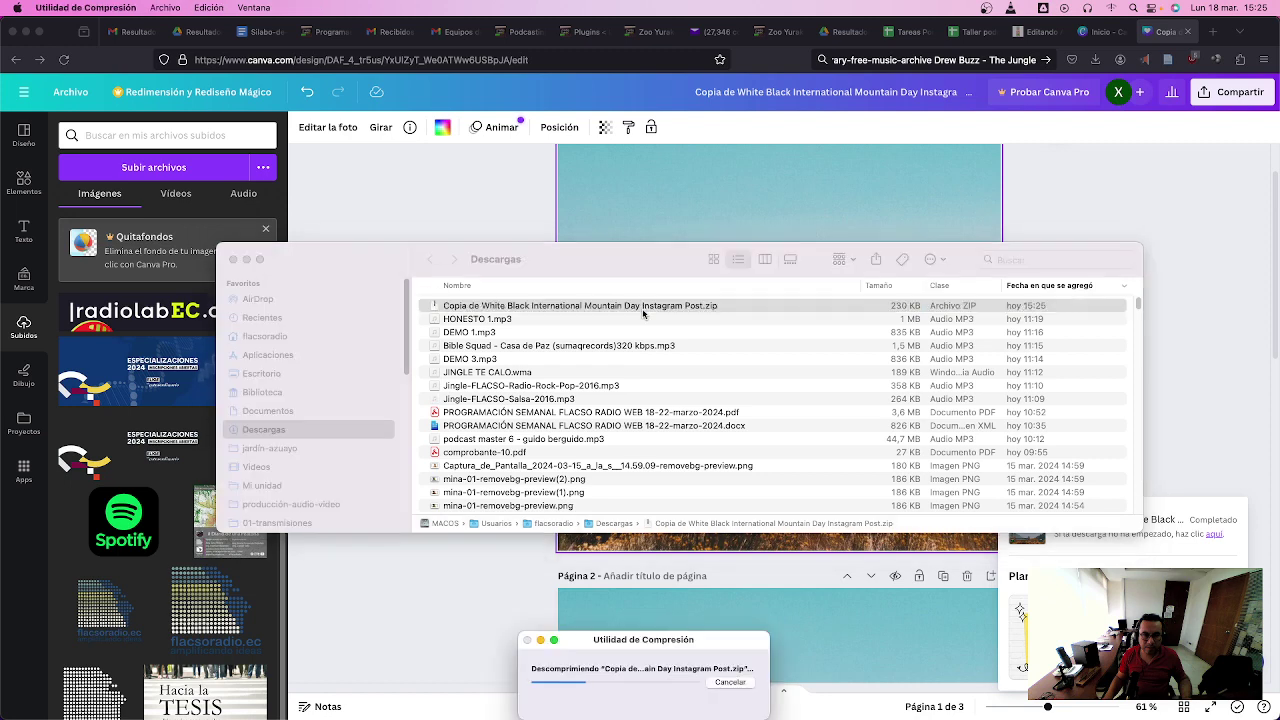
double_click(643, 308)
left_click(476, 306)
key("space")
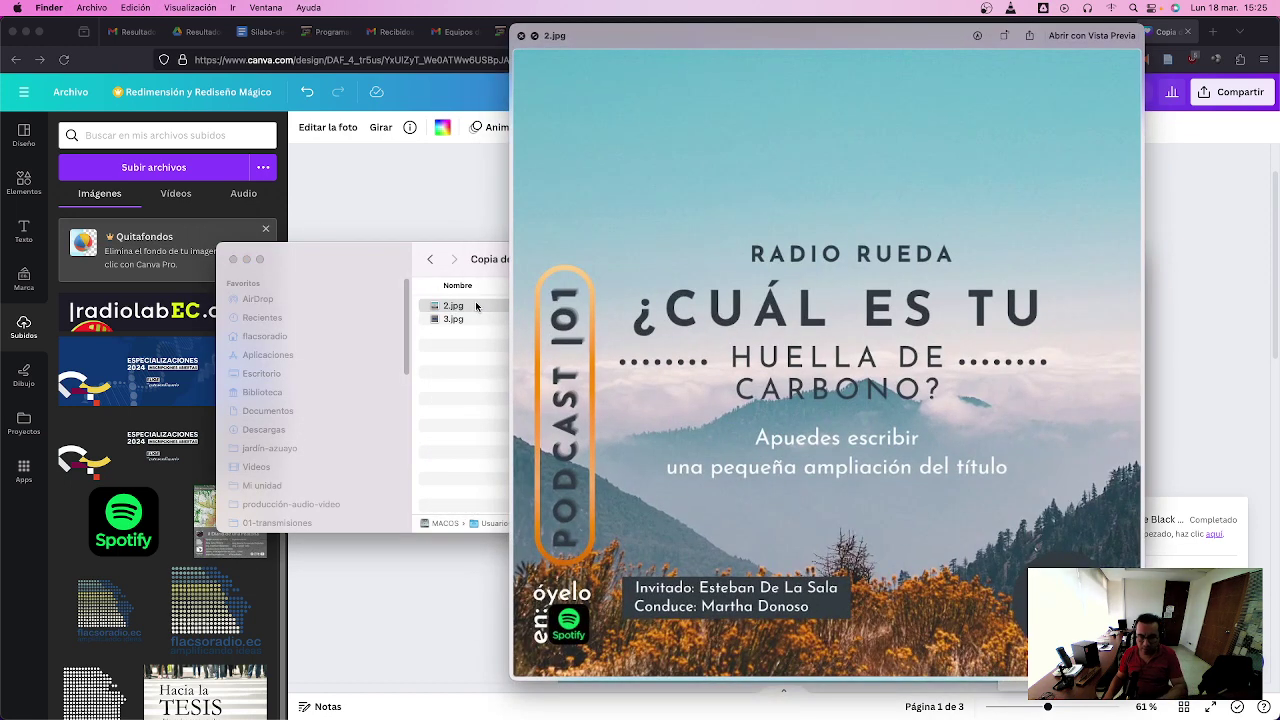
key("Down")
left_click(476, 306)
key("space")
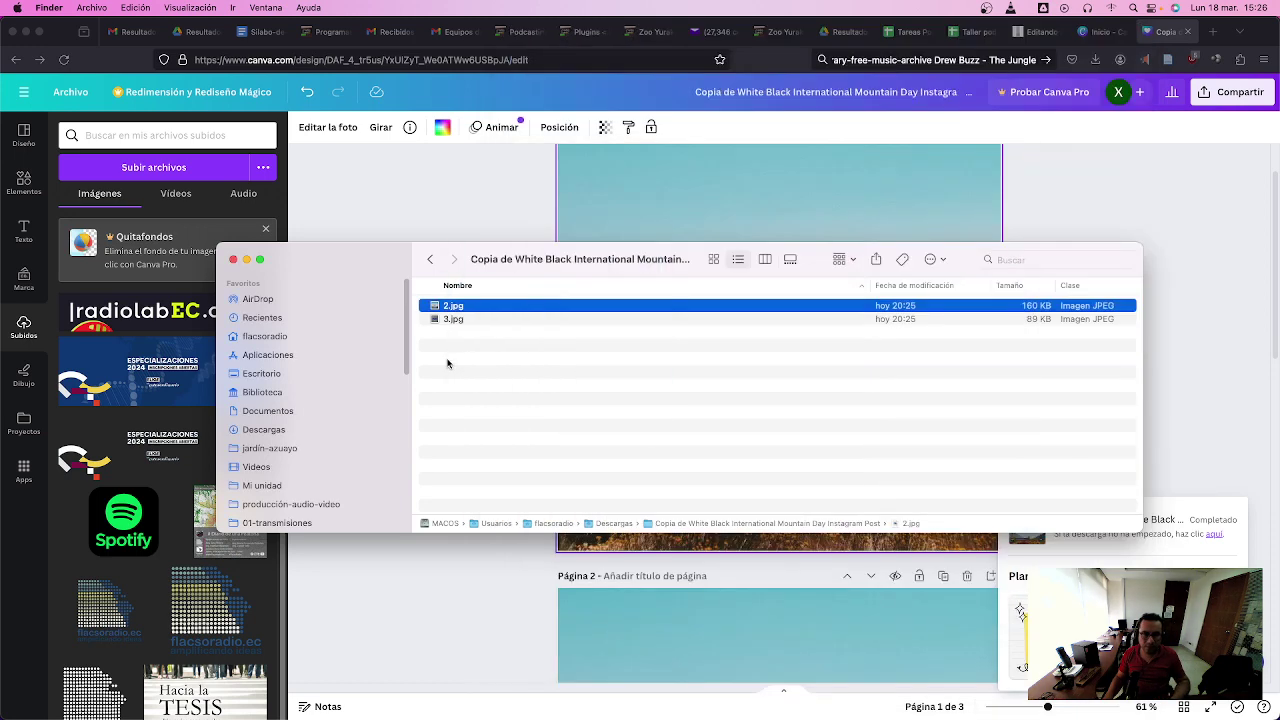
- Delete the zip and its extracted folder from Descargas and close Finder
left_click(430, 259)
left_click(492, 320)
left_click(510, 306, "shift")
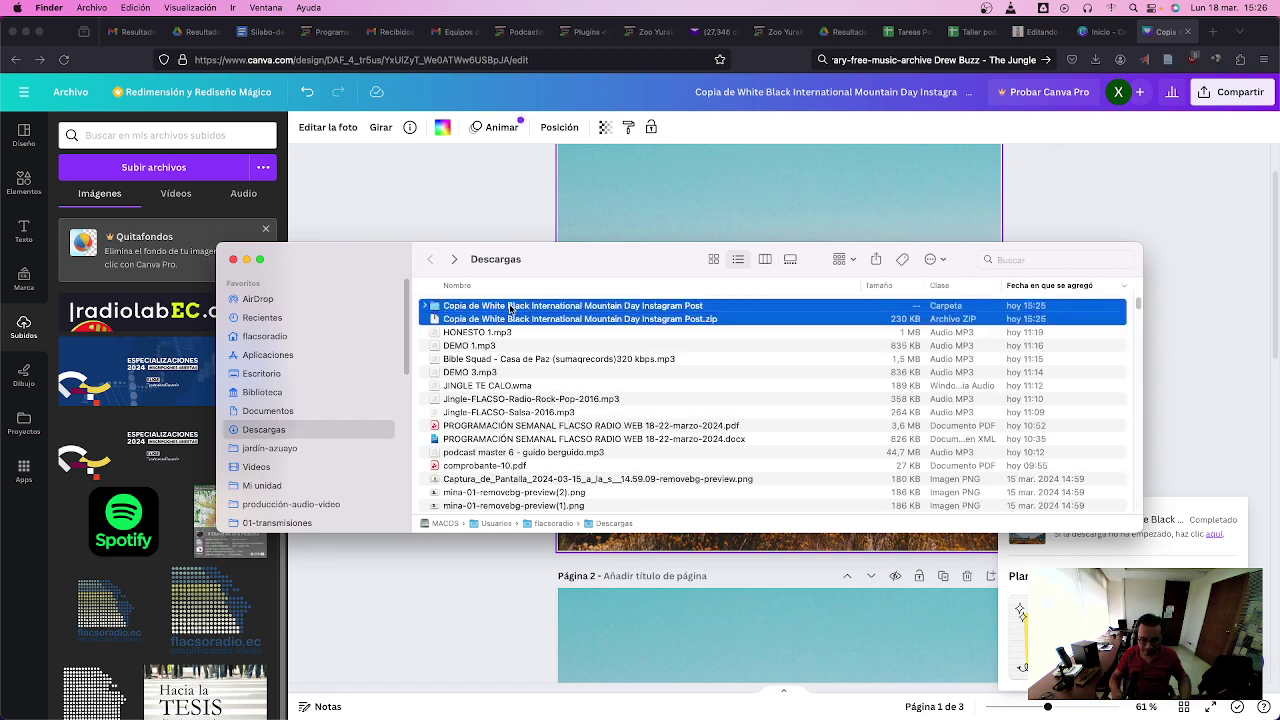
key("super+BackSpace")
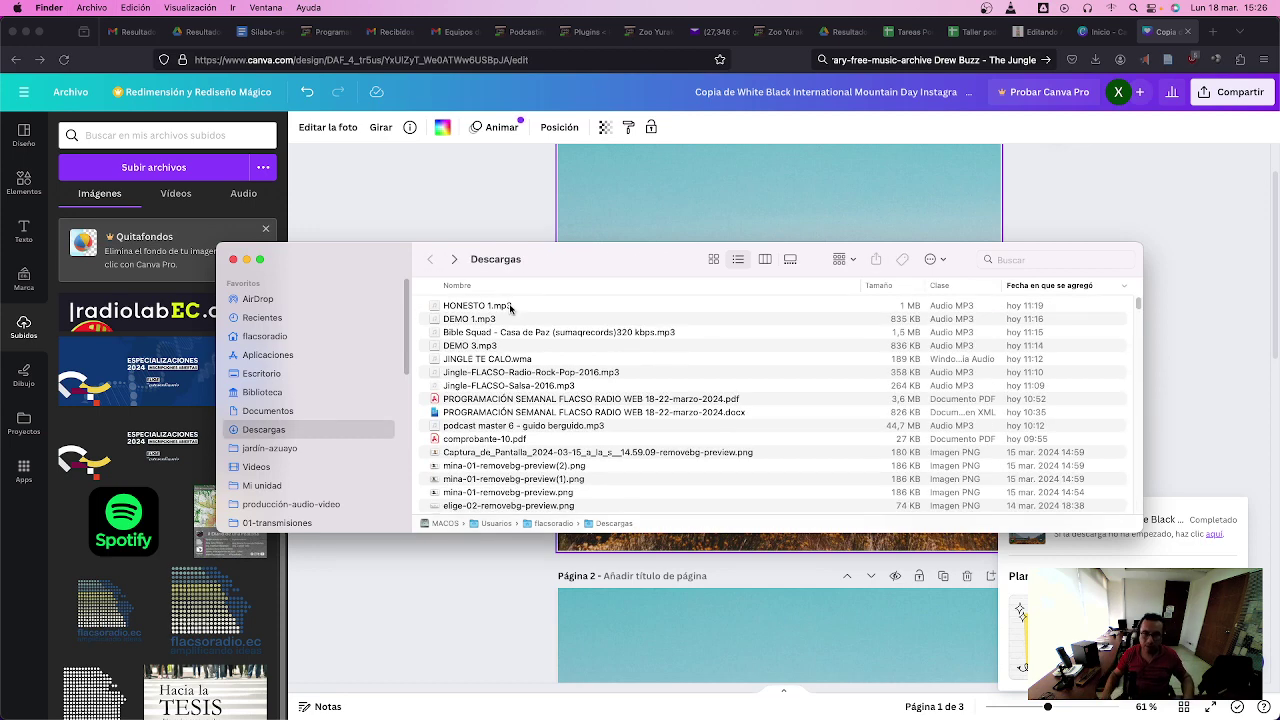
left_click(1243, 191)
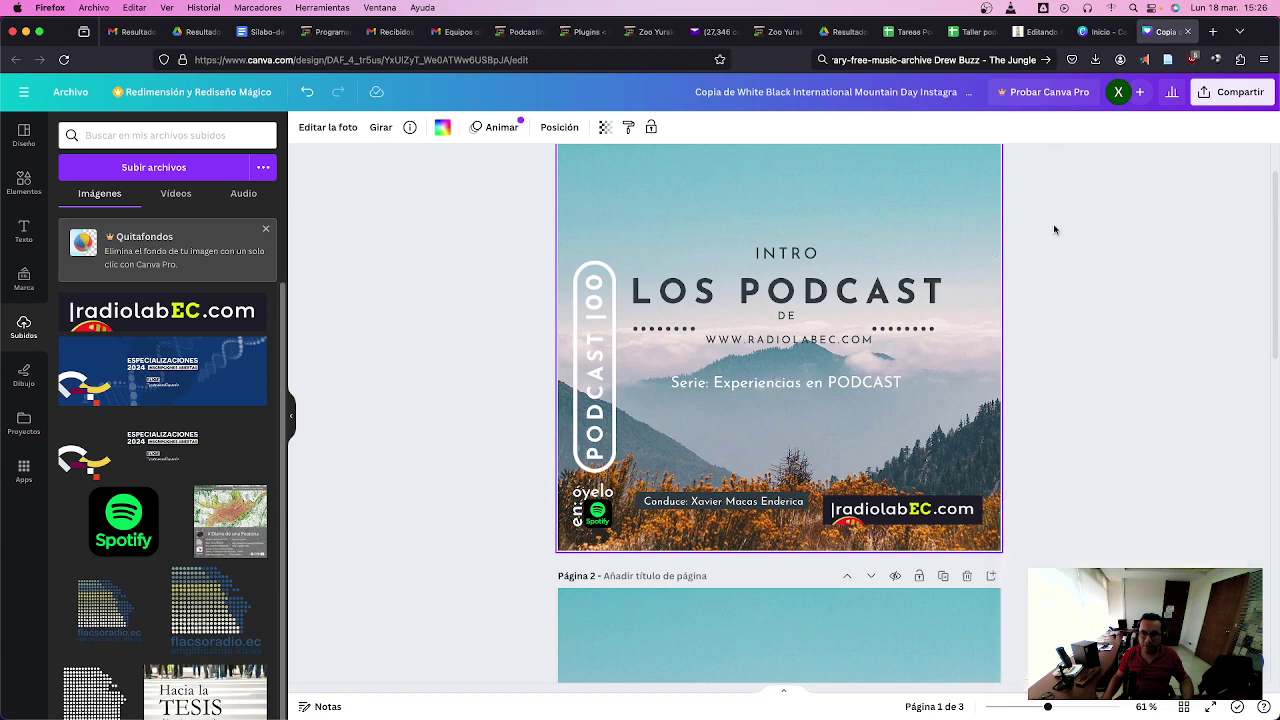
- In the Descargar options, limit the page selection to Página 1 only
left_click(1212, 98)
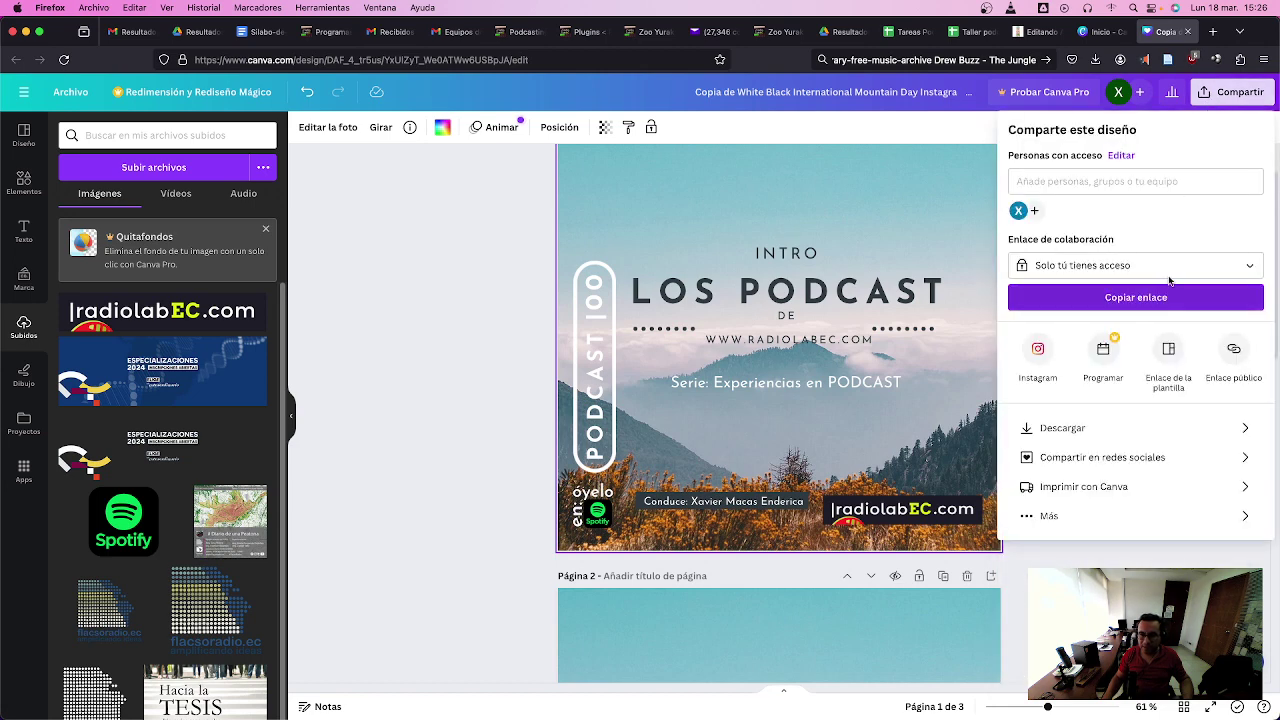
left_click(1241, 431)
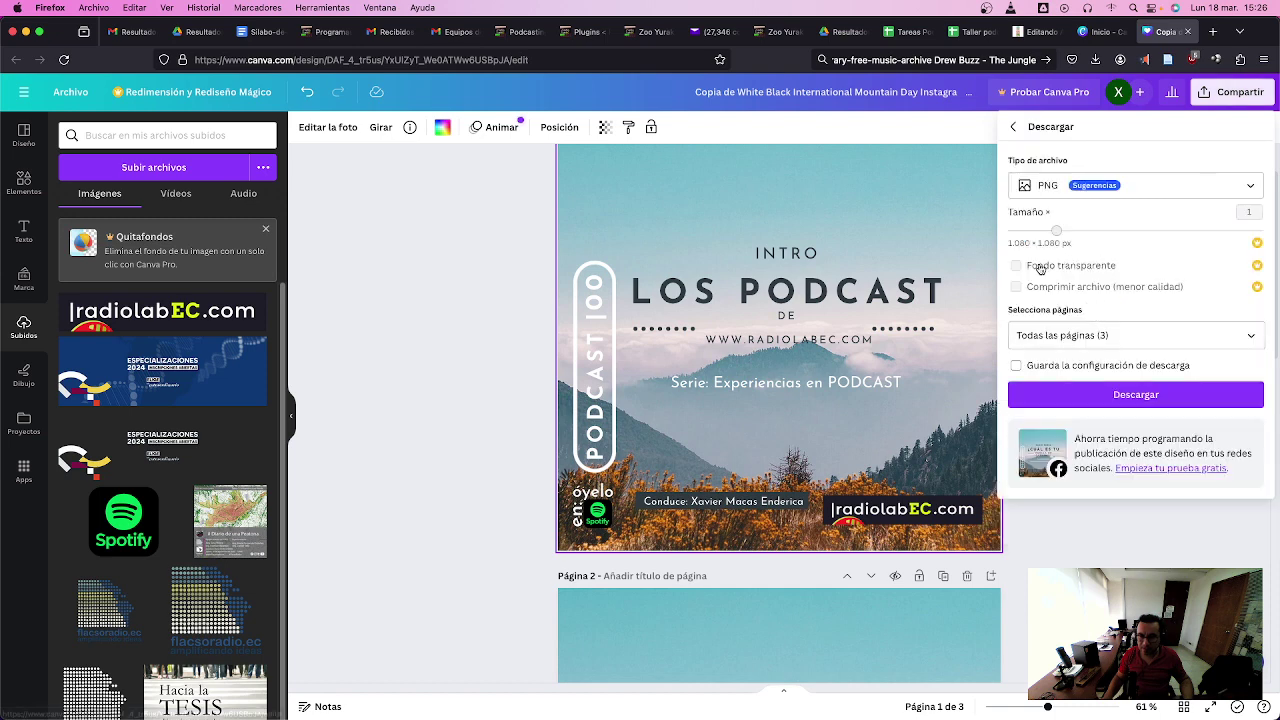
left_click(1063, 336)
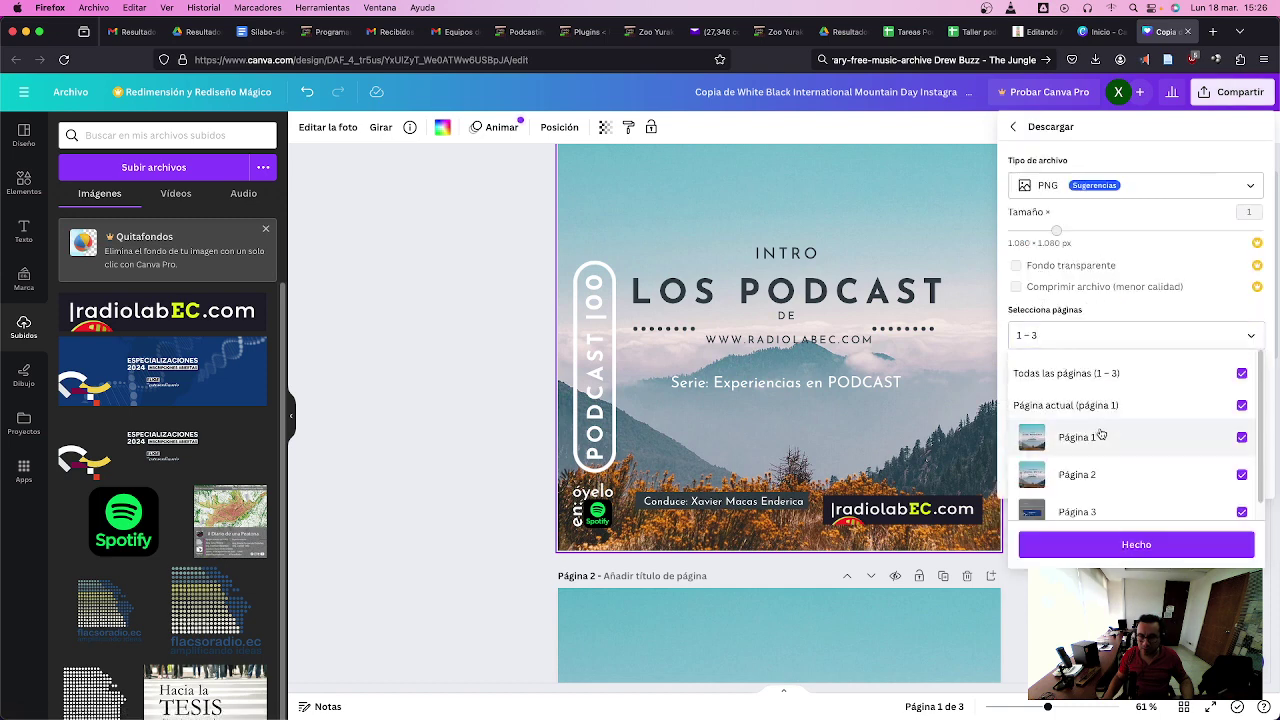
left_click(1109, 409)
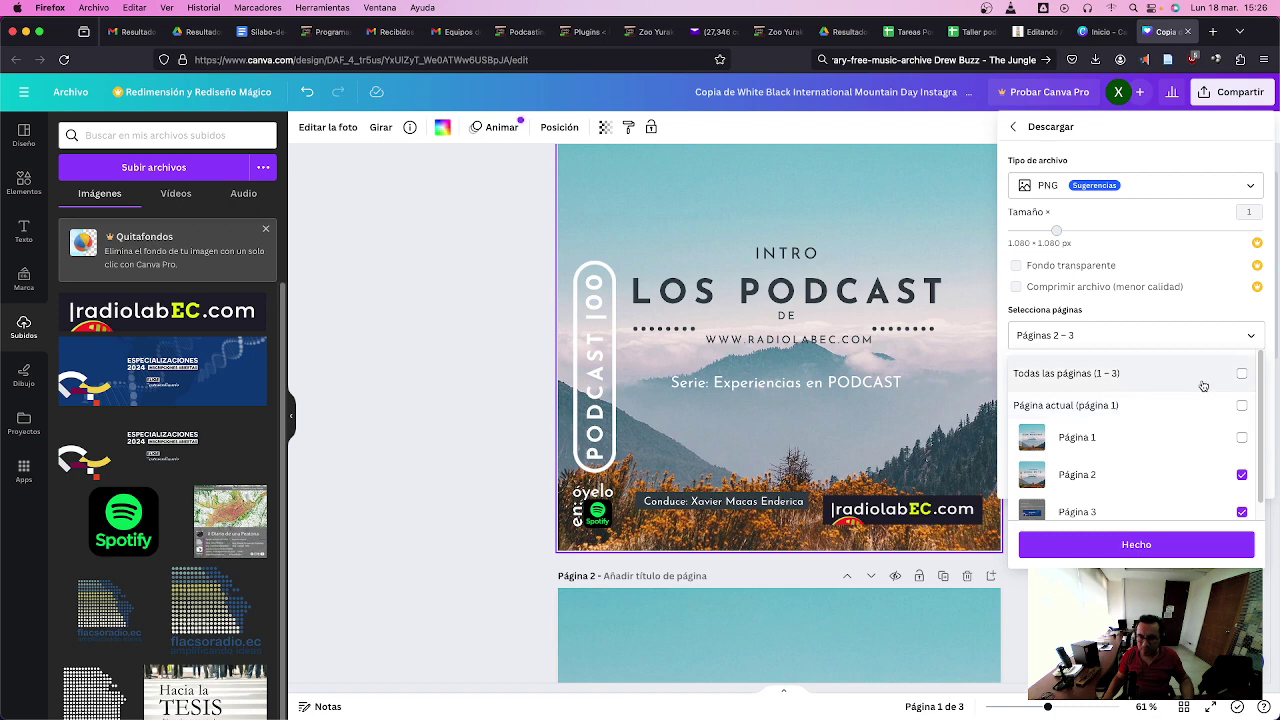
left_click(1127, 410)
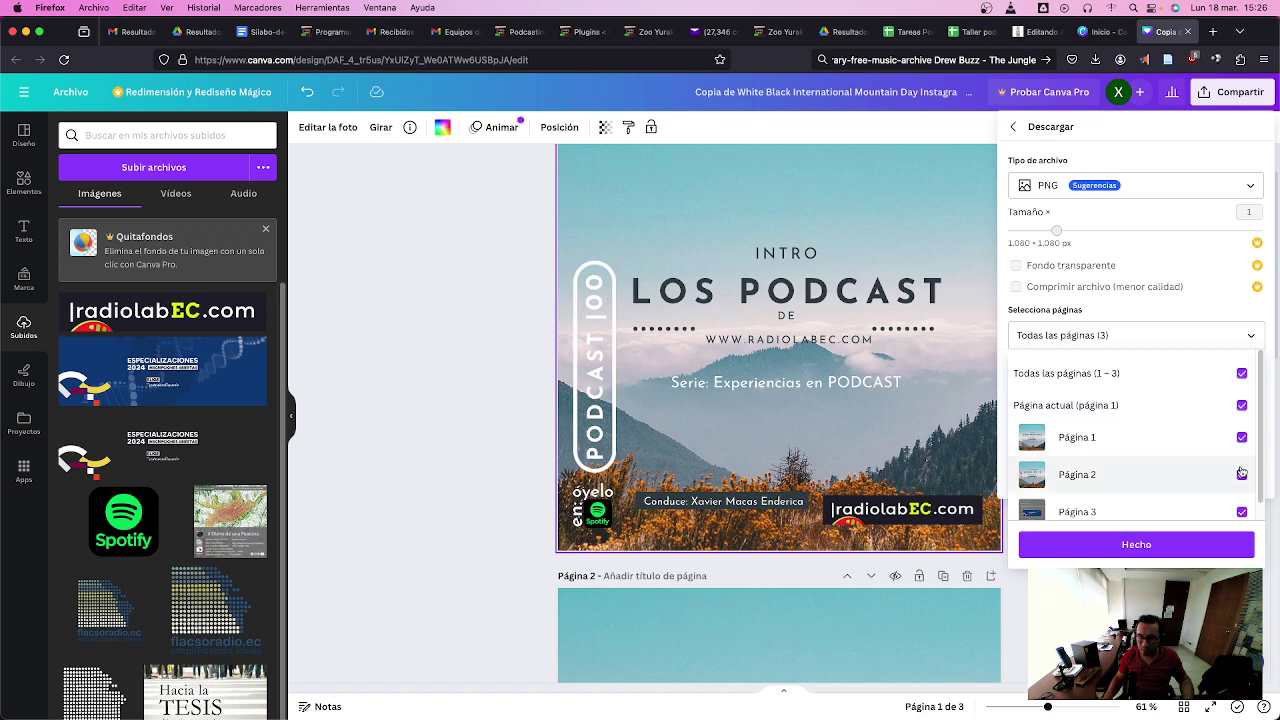
left_click(1243, 376)
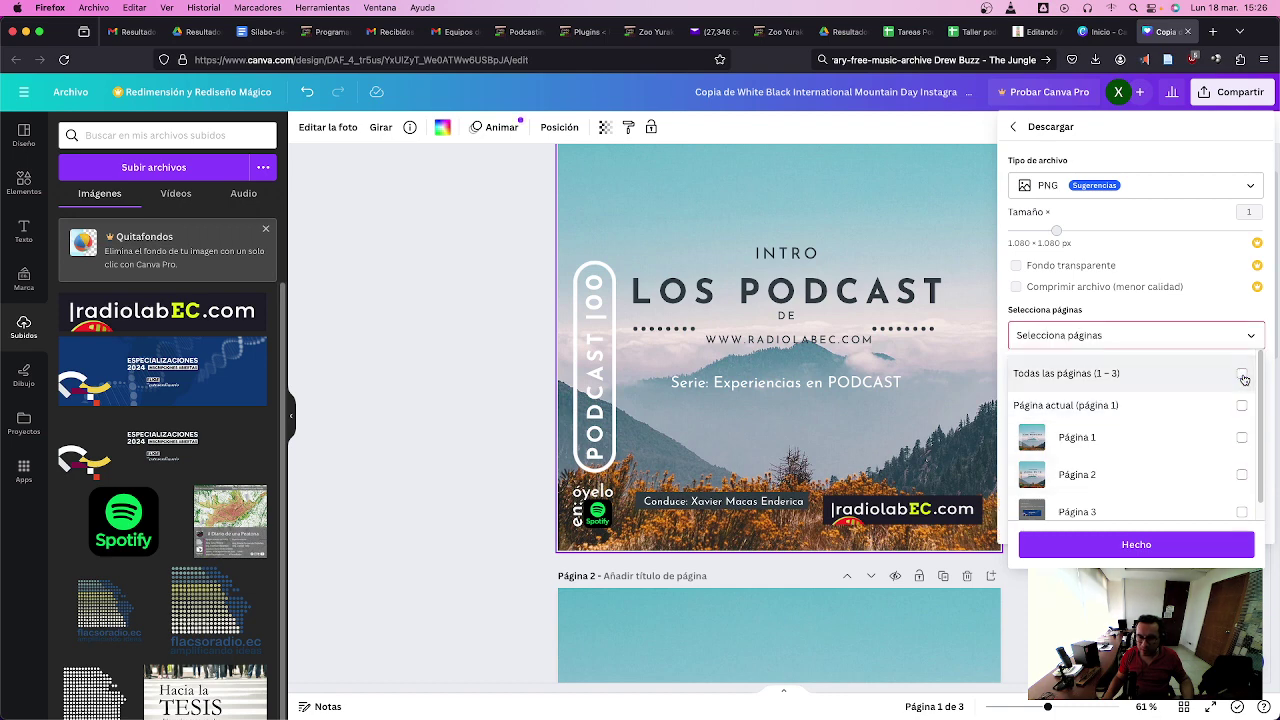
left_click(1243, 438)
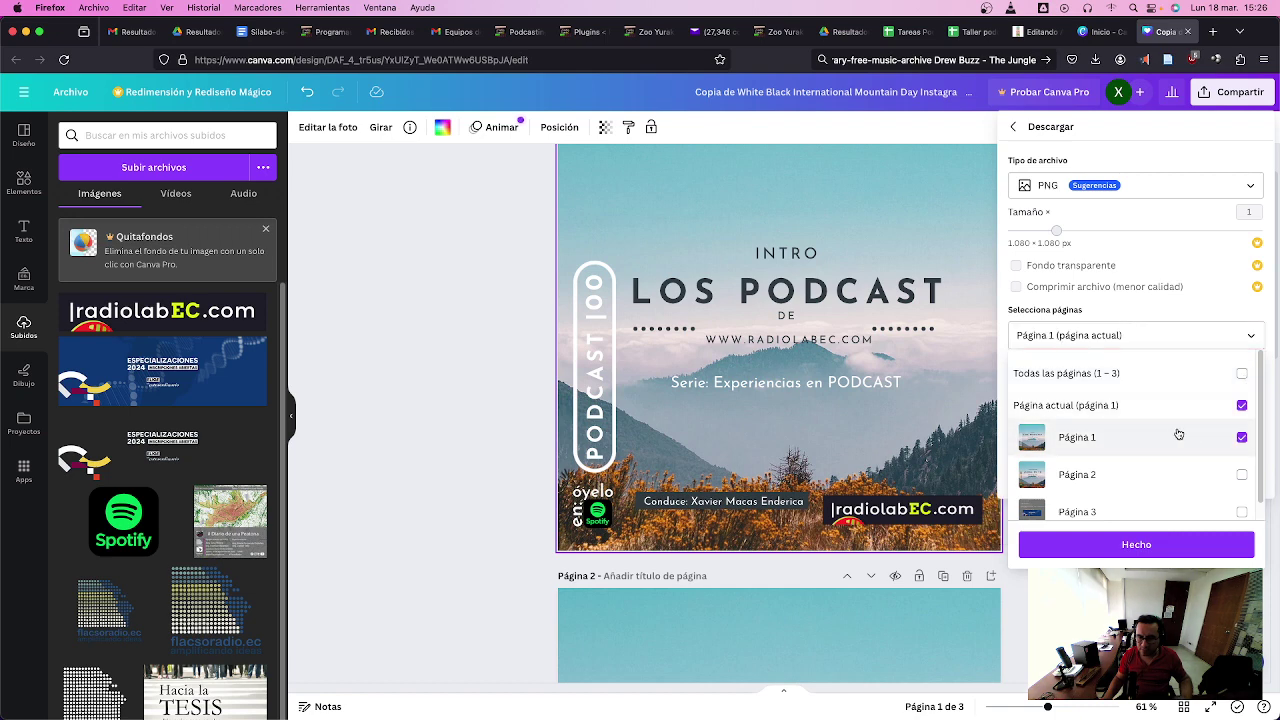
left_click(1189, 190)
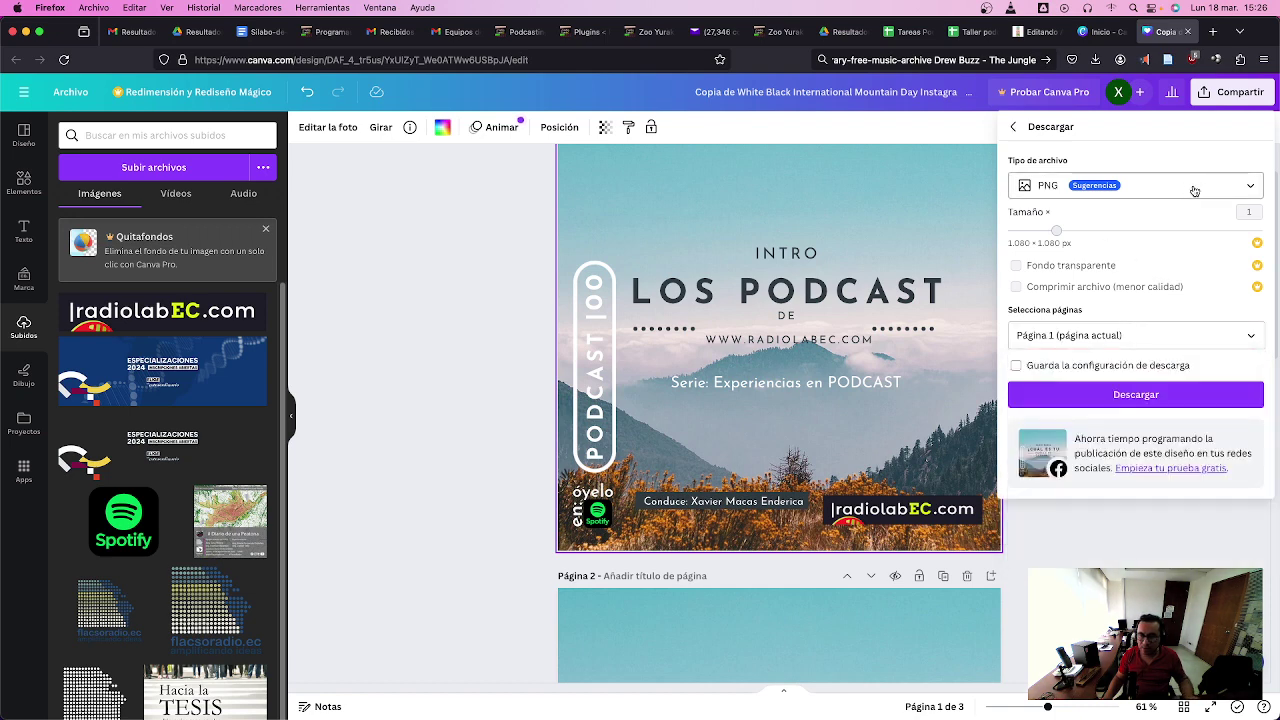
- Download page 1 as JPG with 'Guarda la configuración' unchecked
left_click(1245, 190)
left_click(1144, 220)
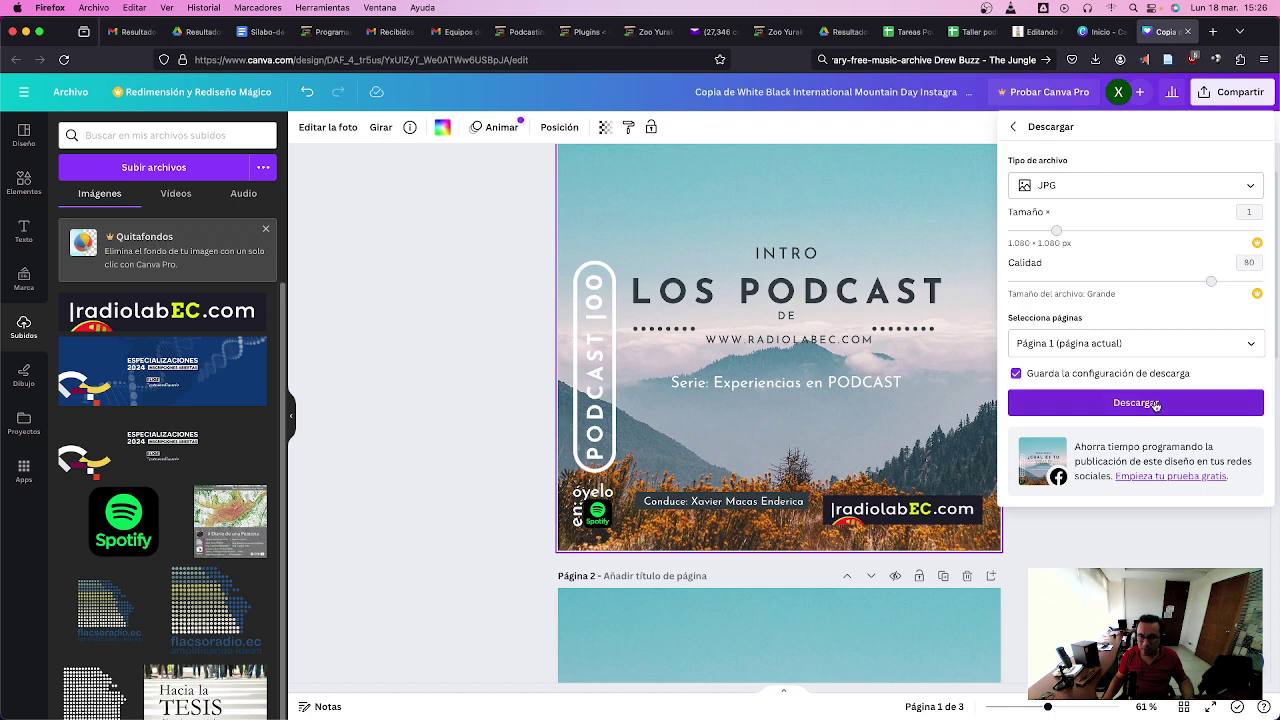
left_click(1045, 374)
left_click(1154, 410)
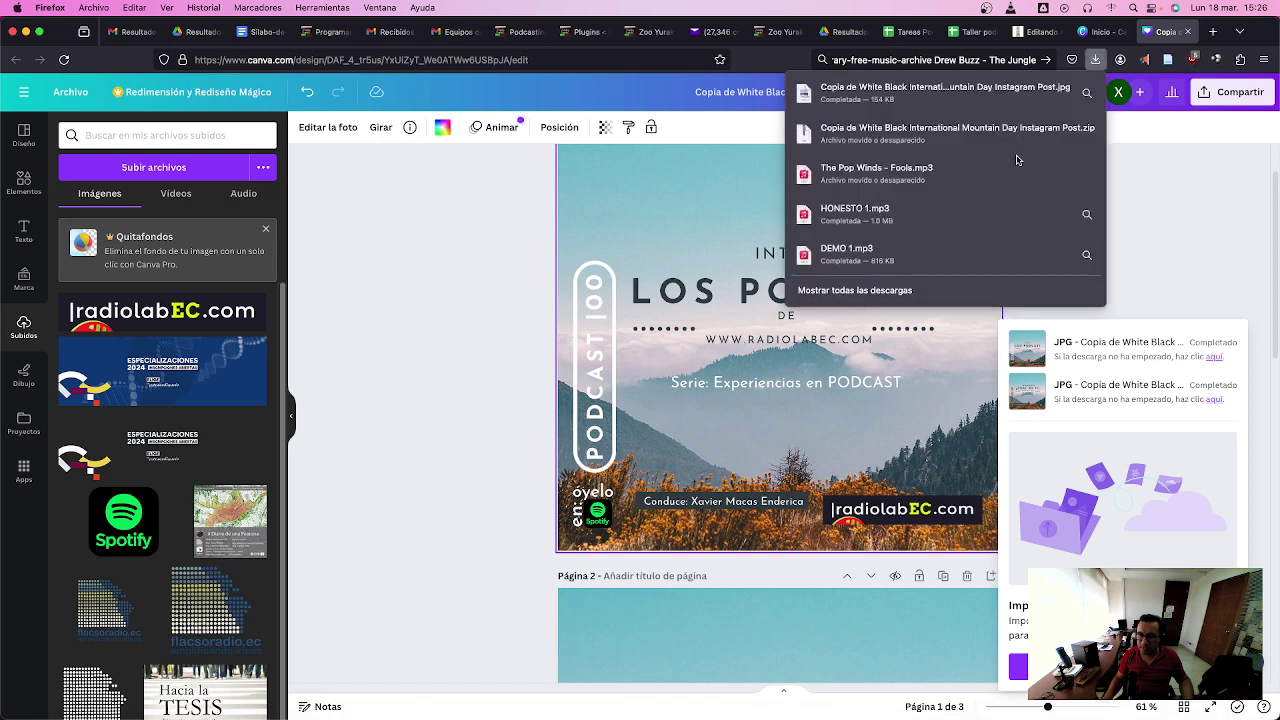
right_click(944, 91)
left_click(985, 120)
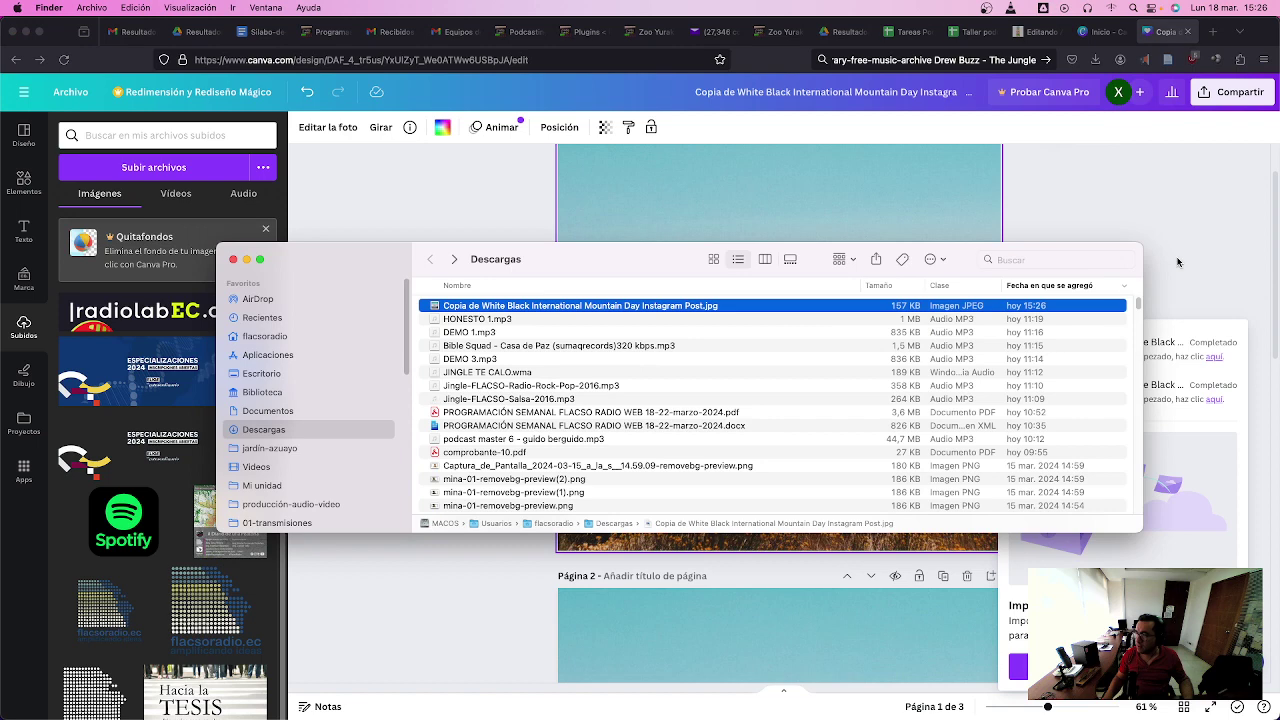
key("space")
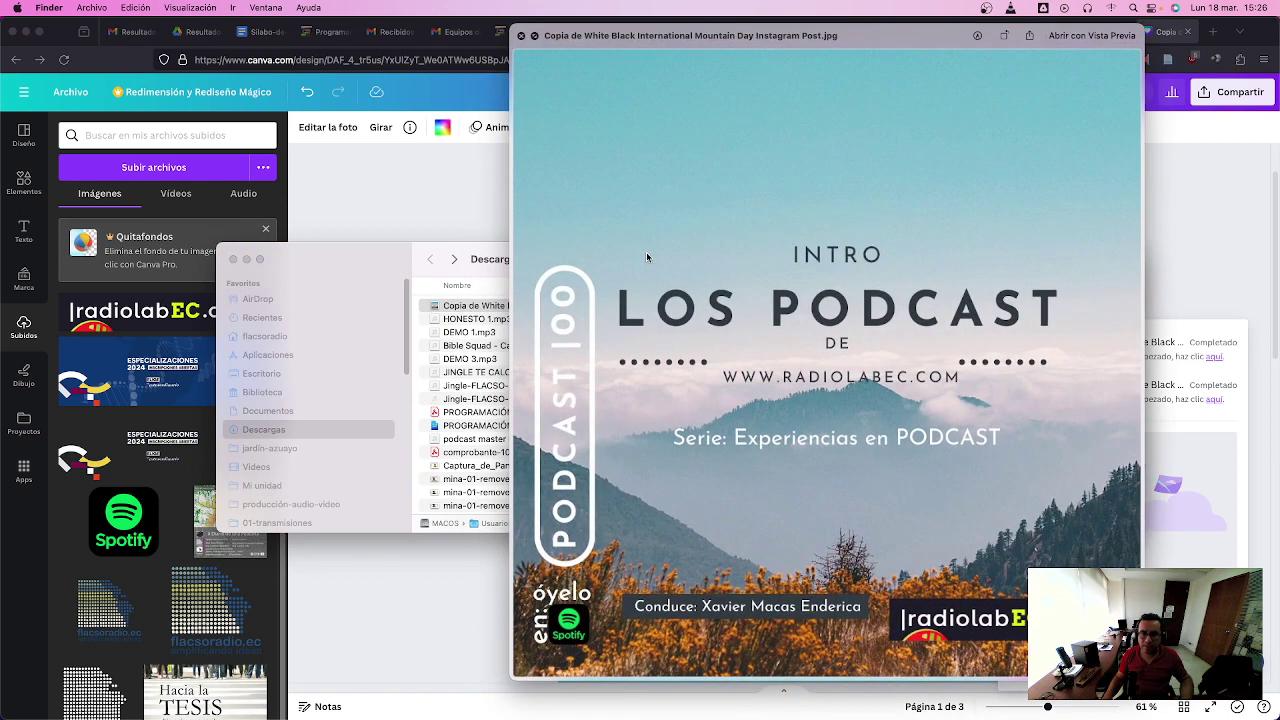
key("space")
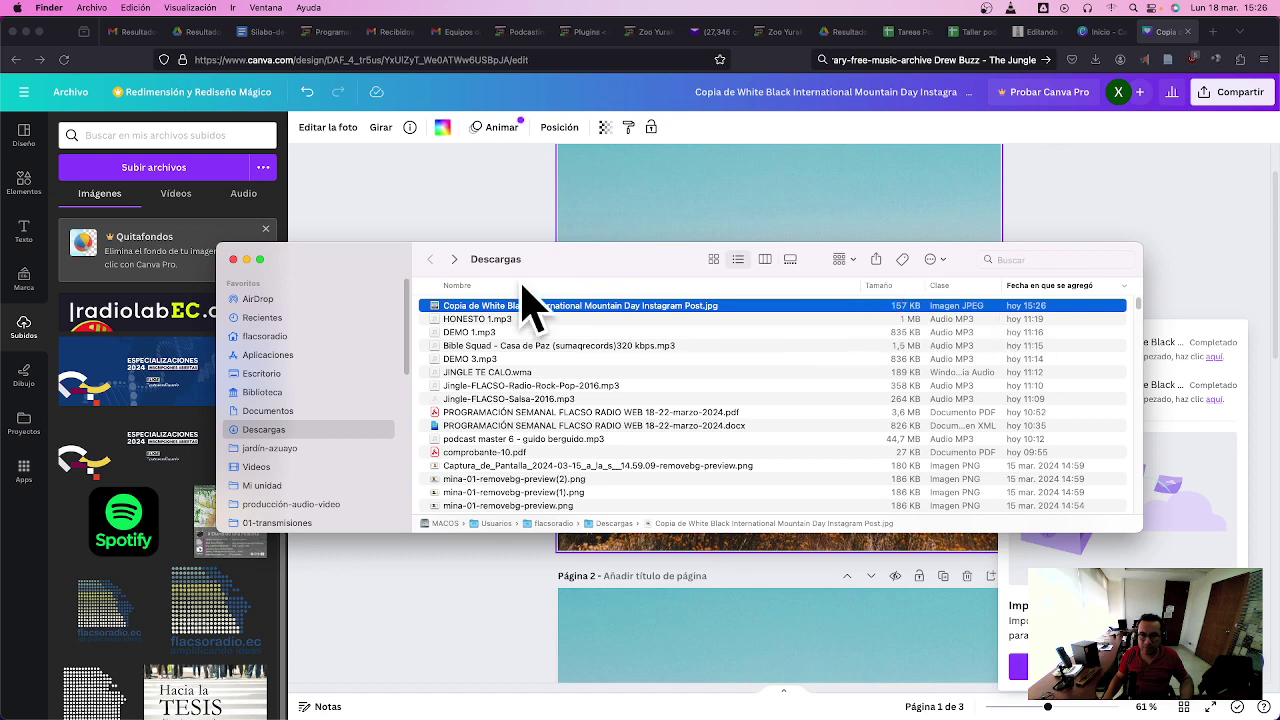
key("space")
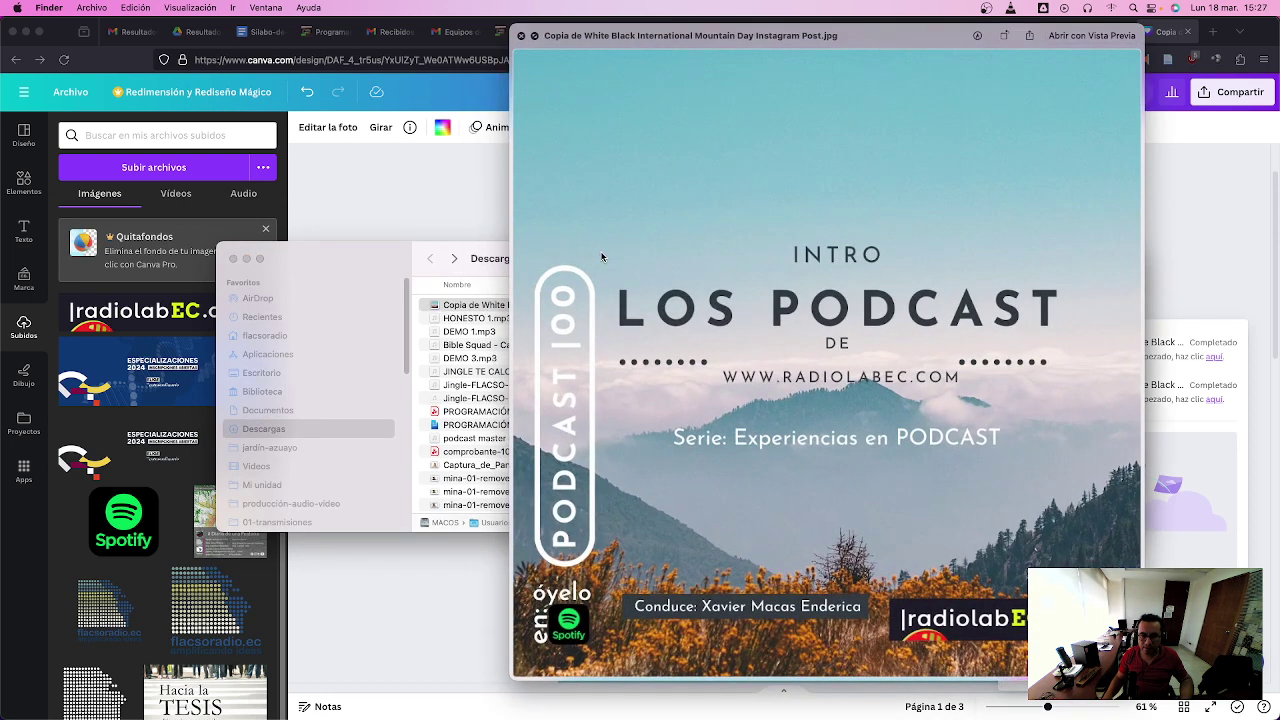
key("space")
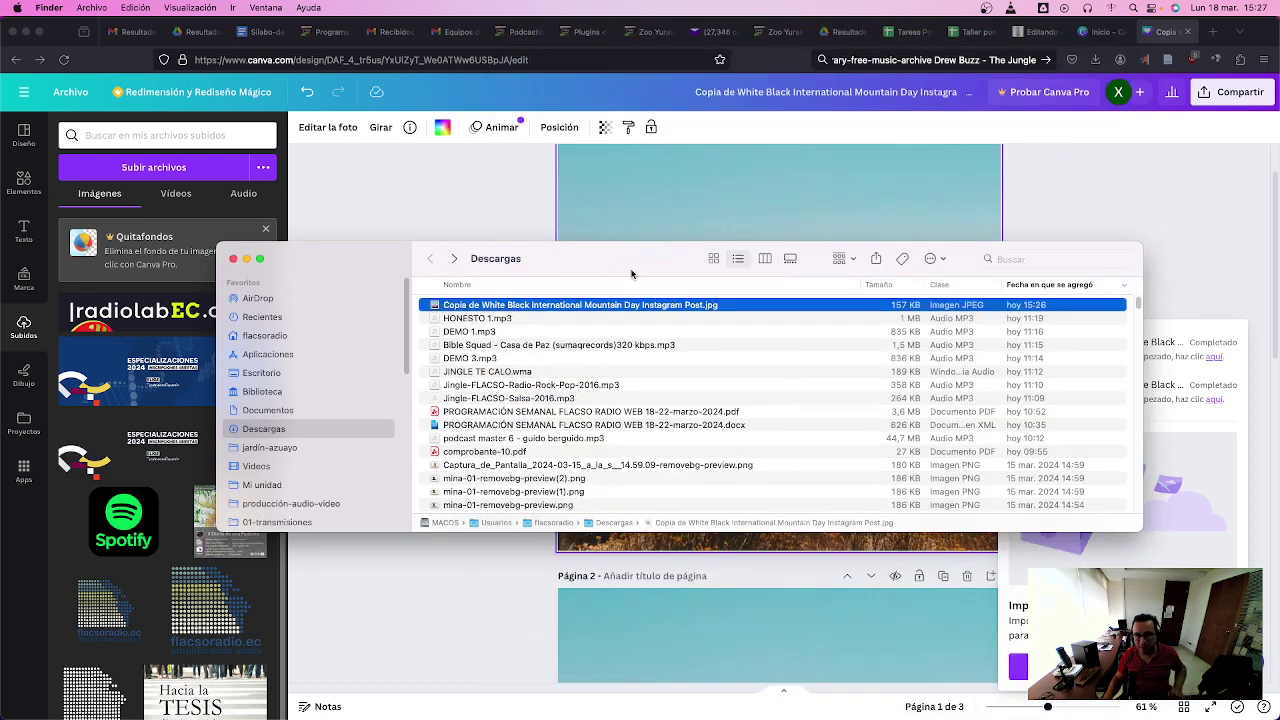
left_click(493, 194)
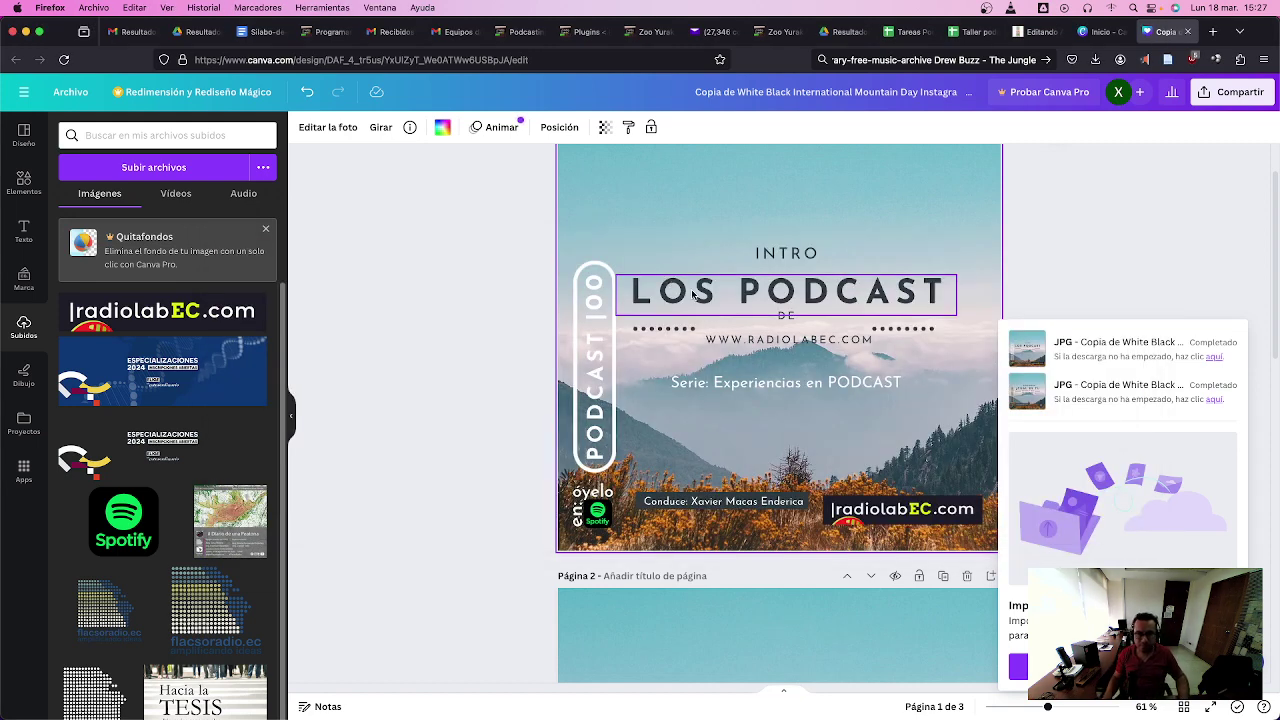
key("super+Tab")
key("space")
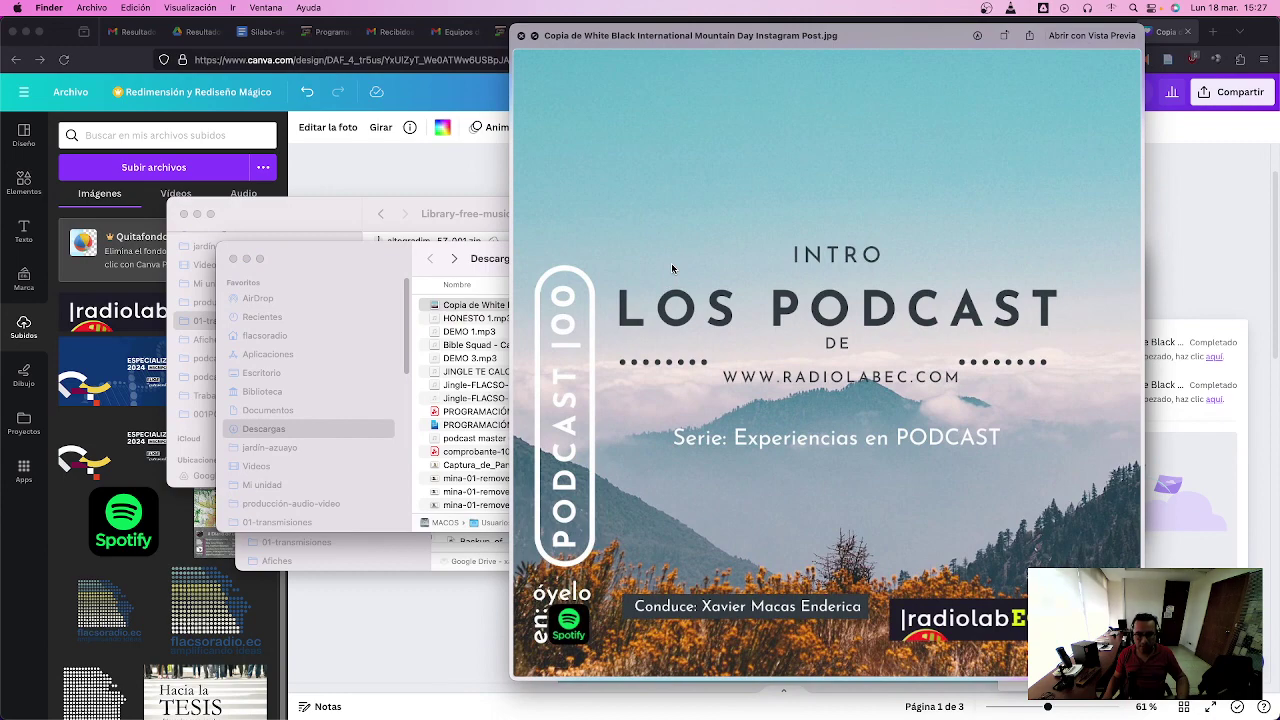
key("space")
- Rename the downloaded cover image to portada-podcast-00.jpg
key("super+Tab")
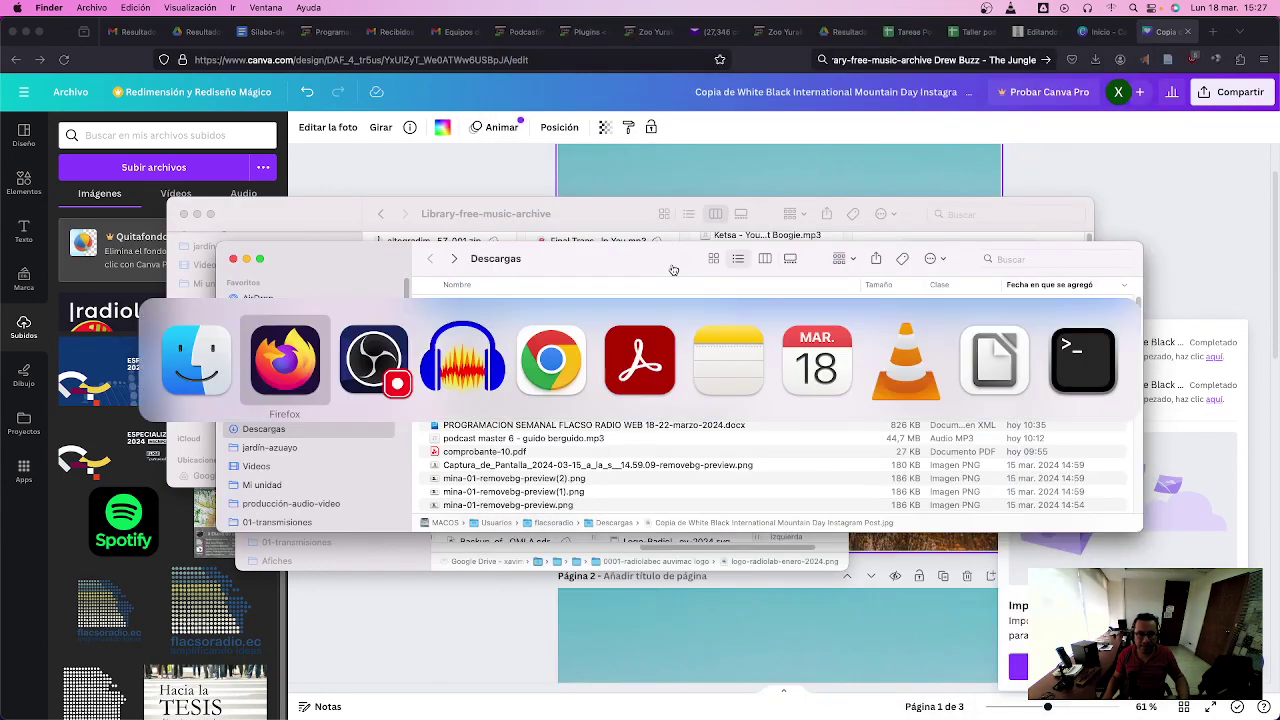
key("super+Tab")
key("super+Tab")
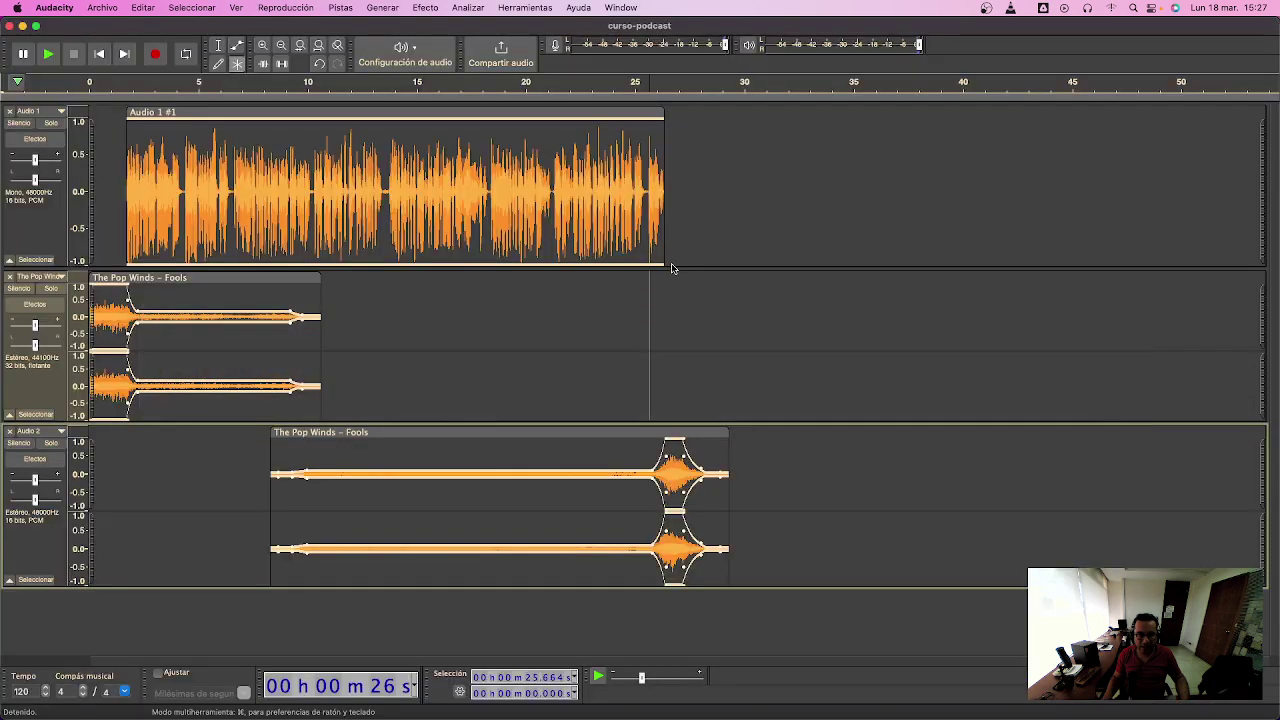
key("super+Tab")
key("super+Tab")
key("super+Tab")
key("super+Tab")
key("super+Tab")
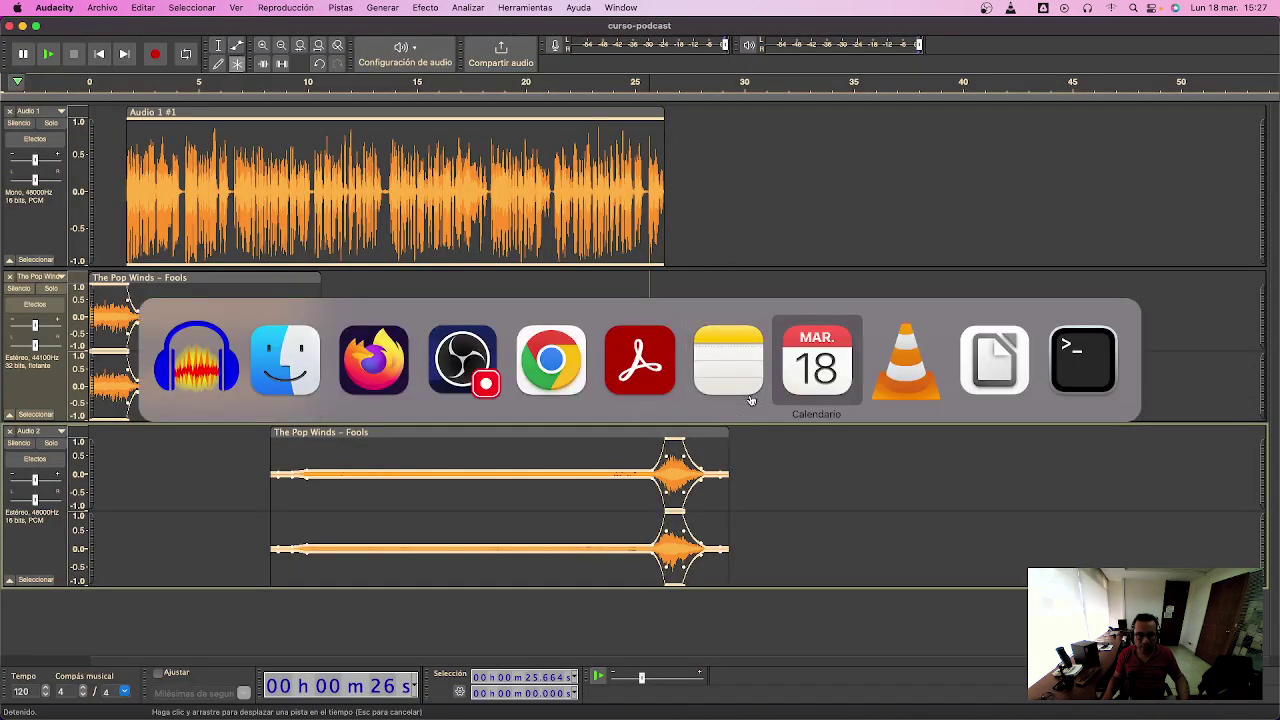
key("super+Tab")
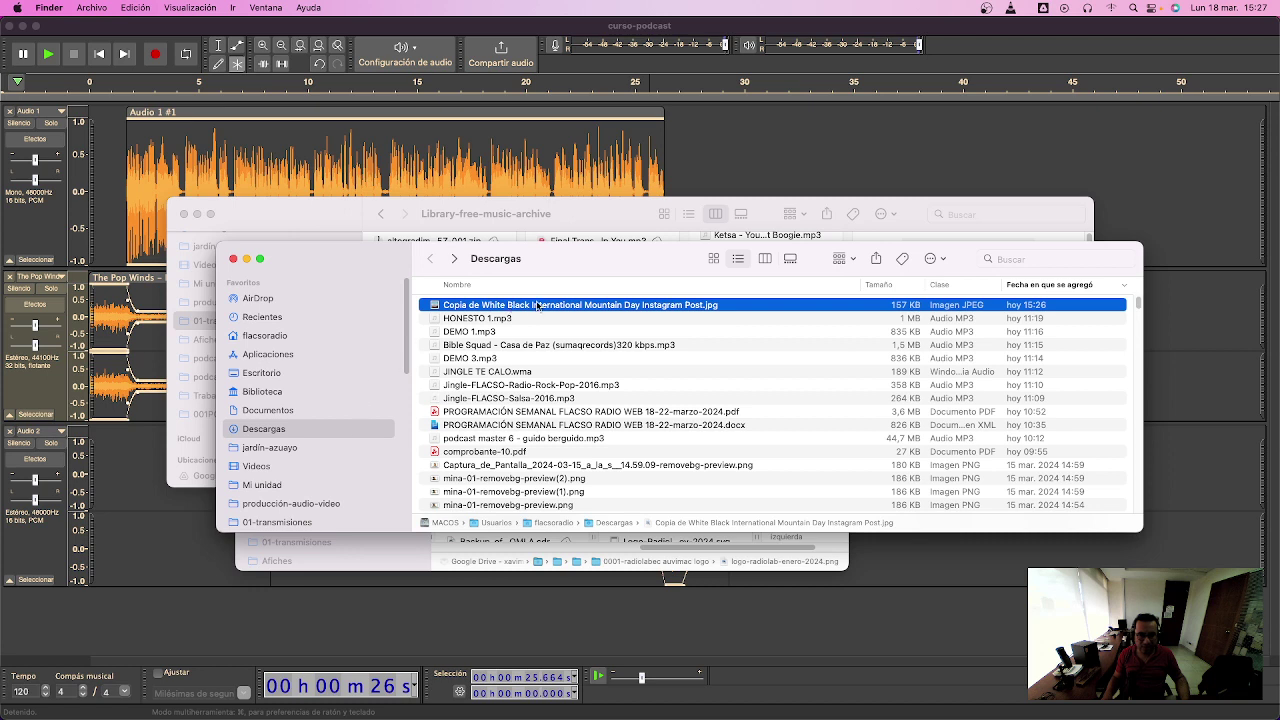
key("Return")
type("podta")
type("da-podcast")
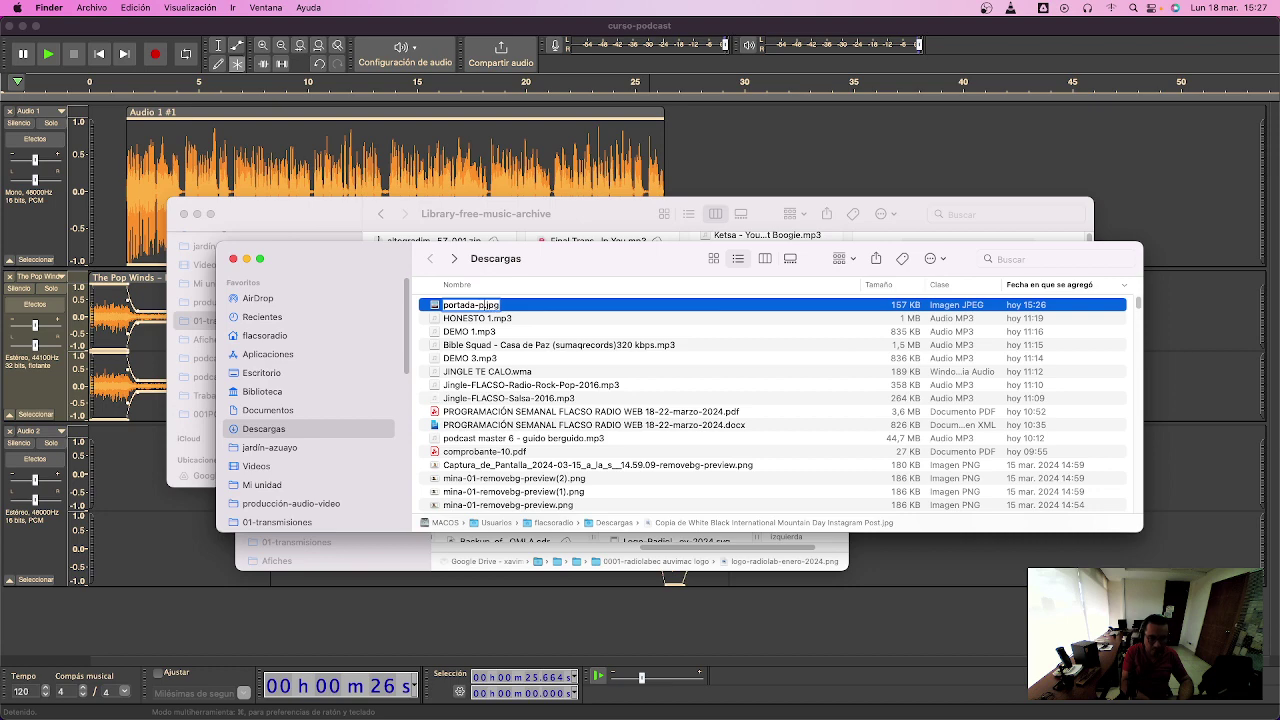
type("-00")
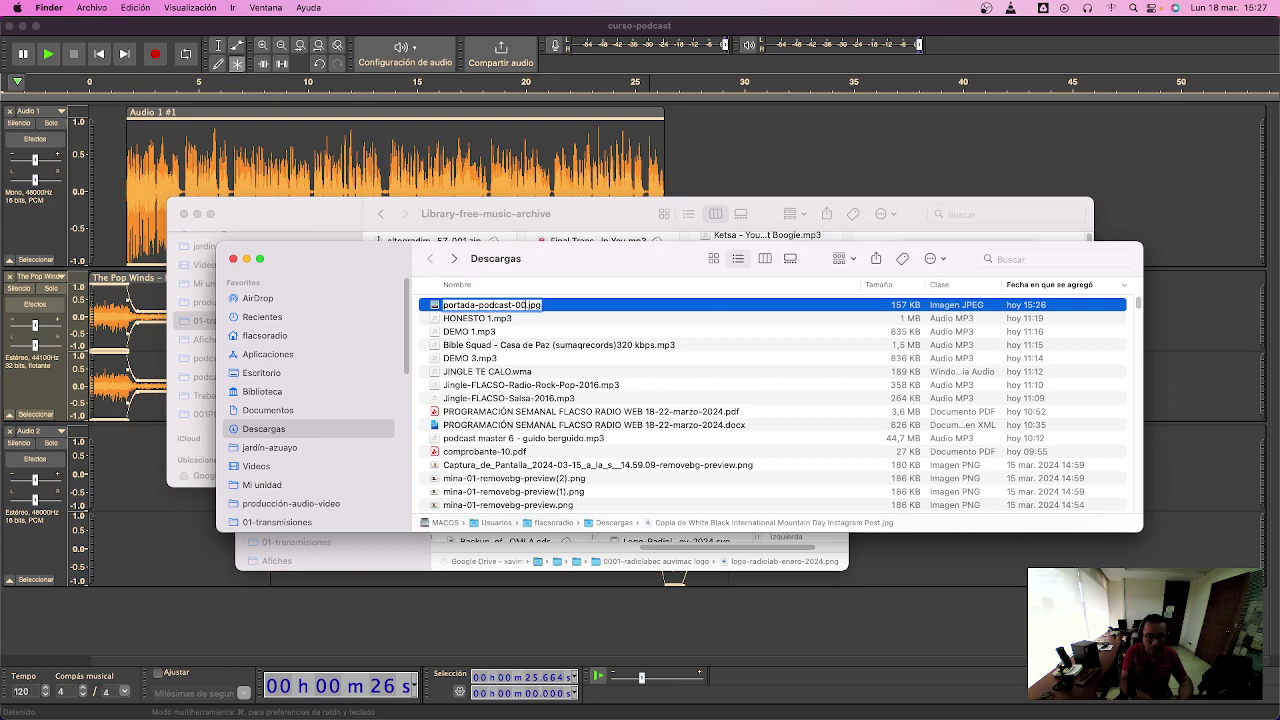
key("Return")
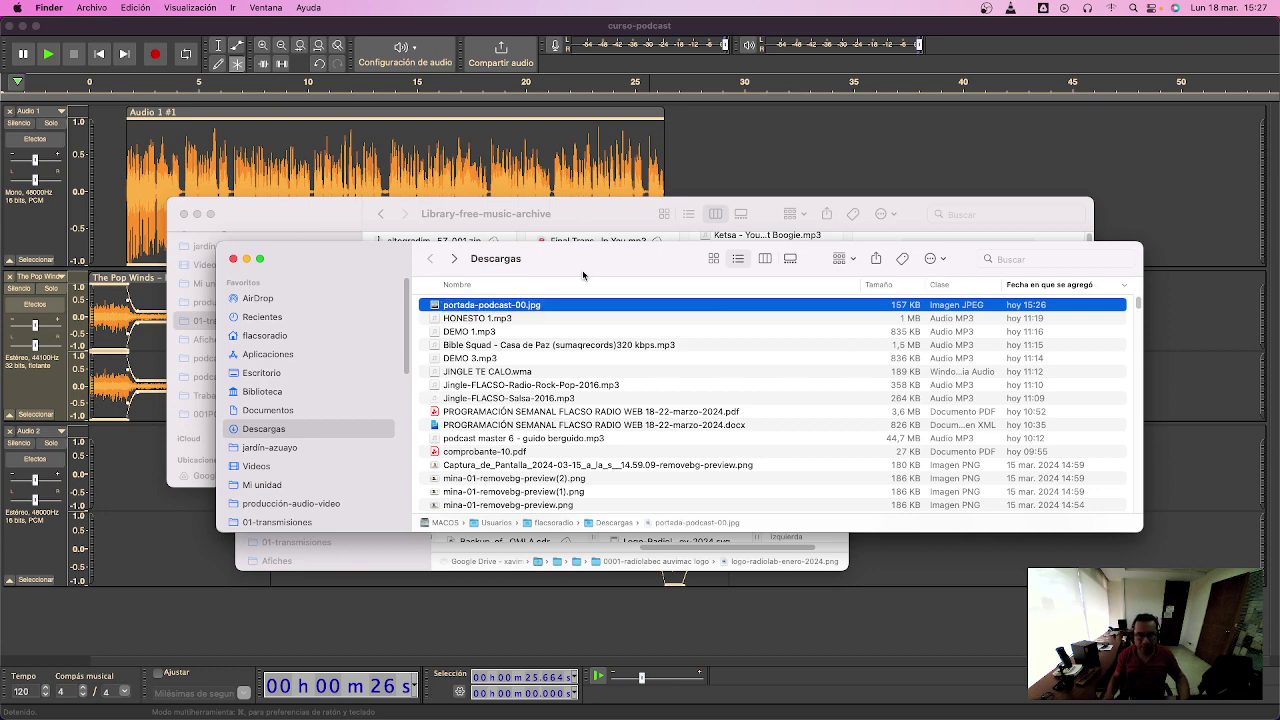
- Move portada-podcast-00.jpg from Descargas into the Desktop's radiolab folder
key("super+n")
left_click_drag(653, 257, 633, 210)
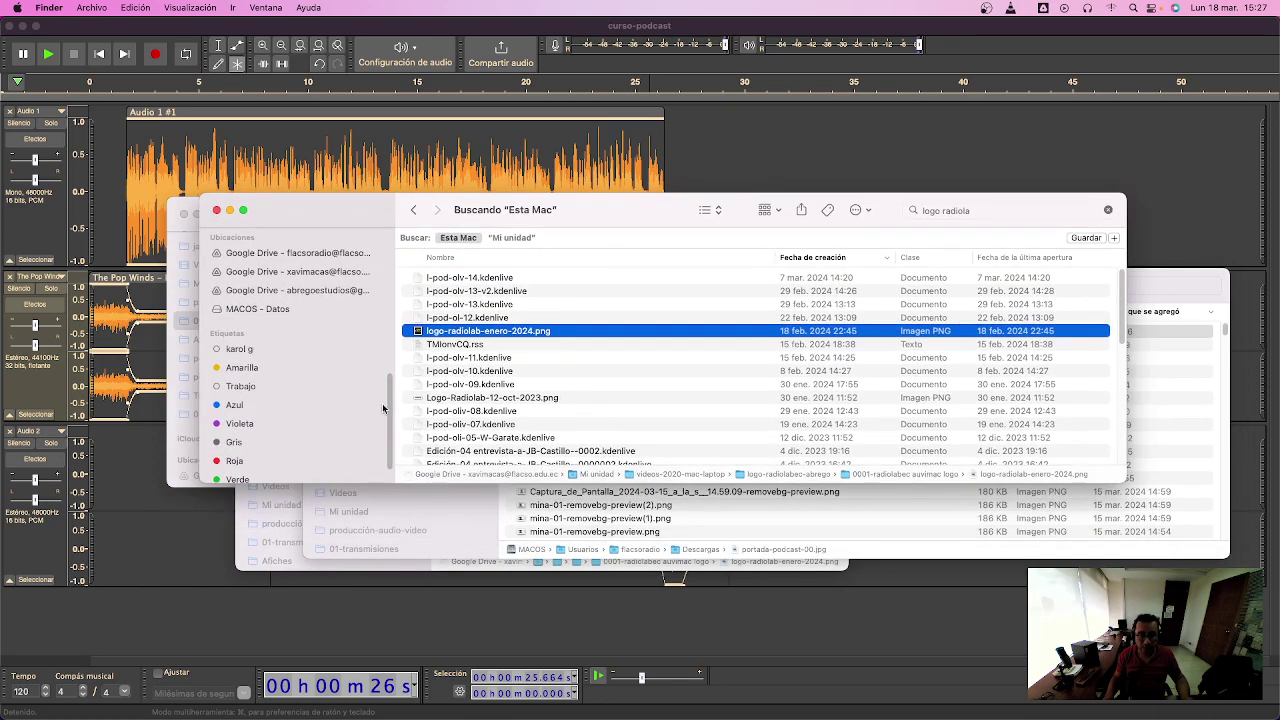
scroll(290, 340, "up", 10)
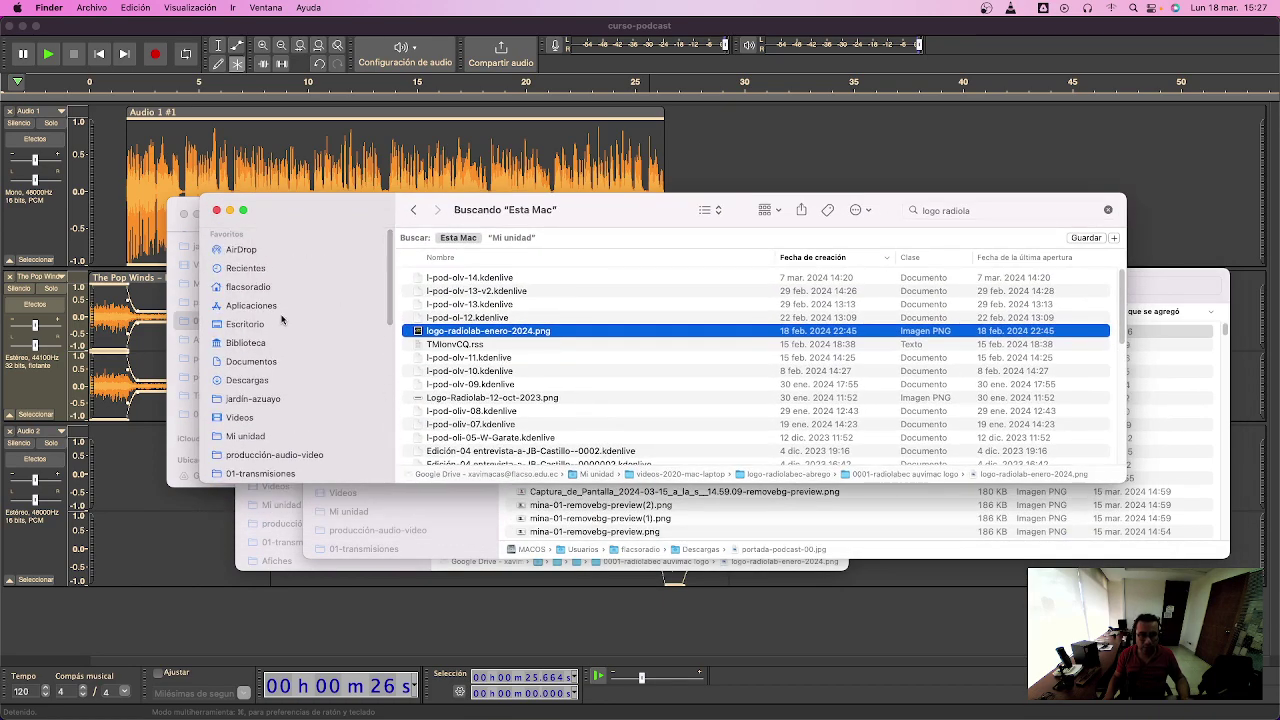
left_click(279, 325)
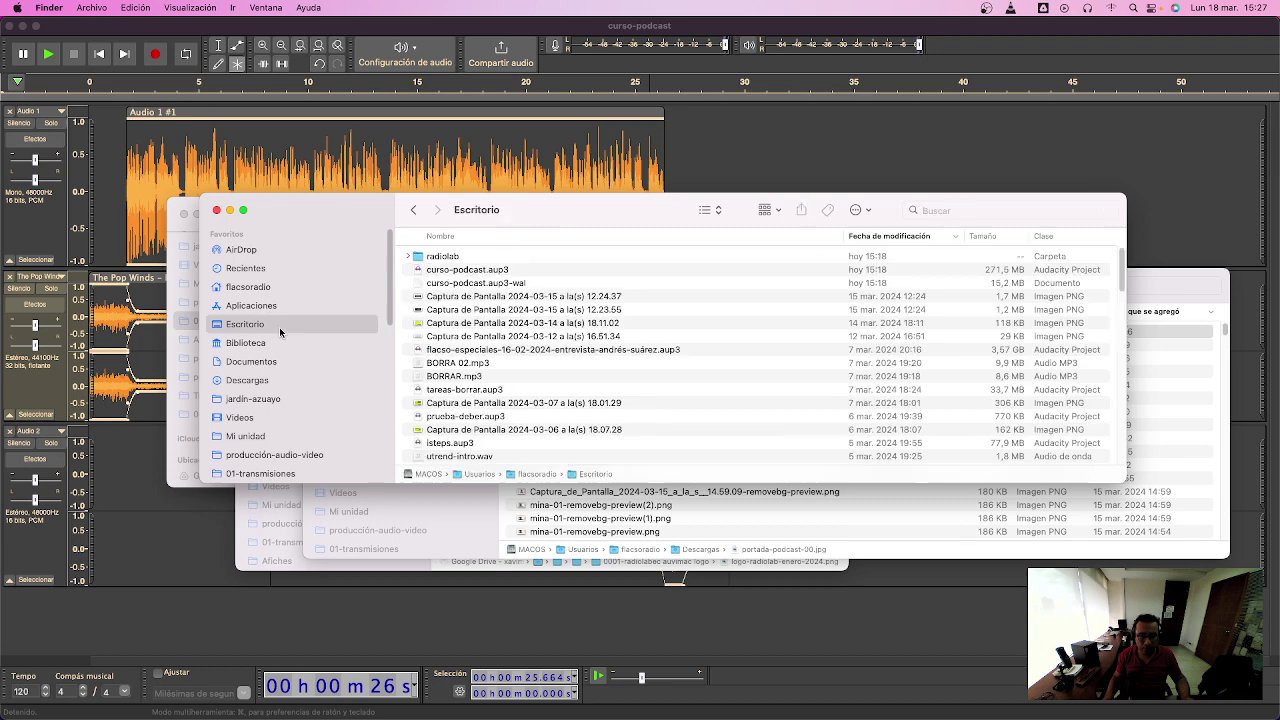
double_click(455, 259)
left_click_drag(603, 213, 624, 423)
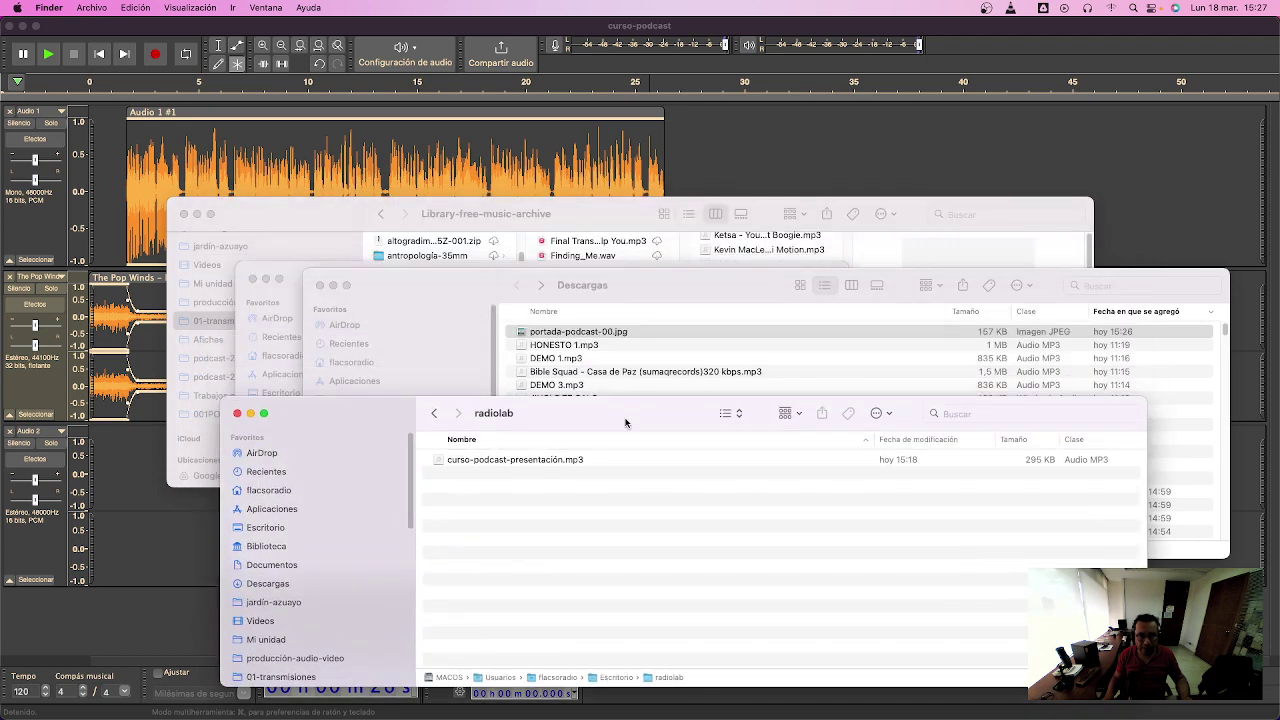
left_click_drag(612, 332, 648, 508)
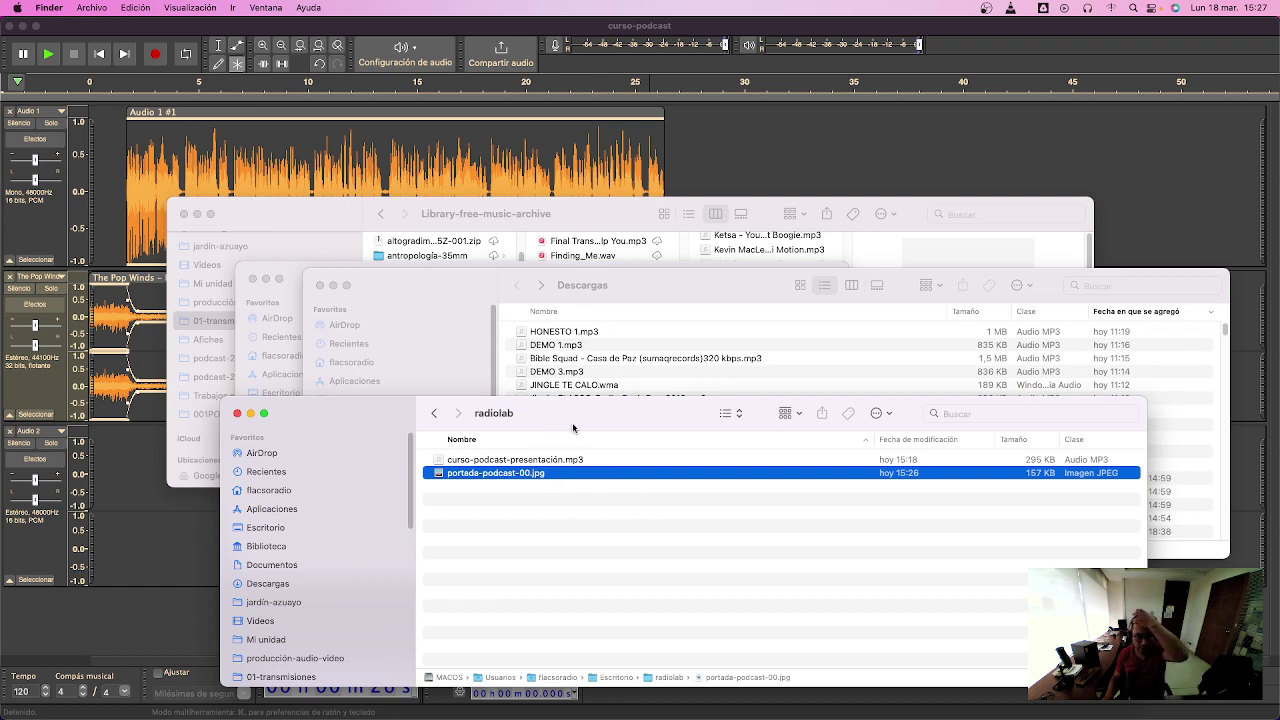
- Deselect the files in radiolab and bring Firefox with the Canva design back to the front
left_click(574, 560)
mouse_move(575, 716)
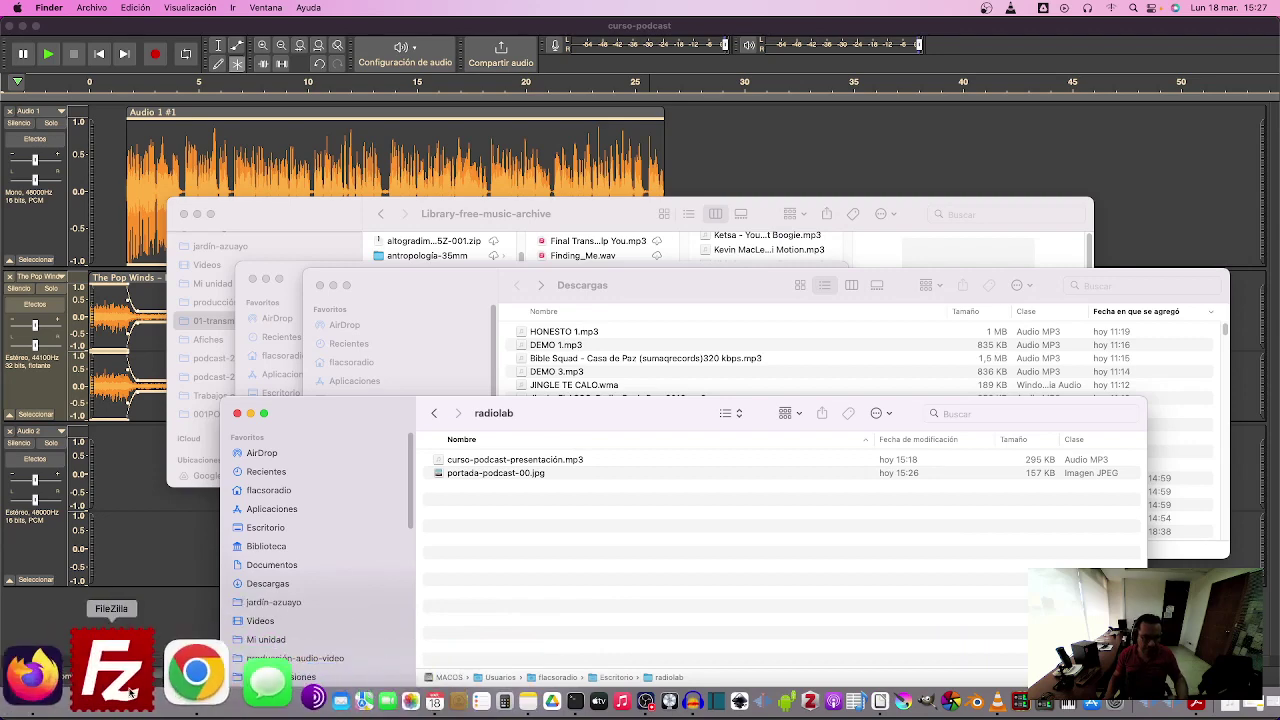
left_click(104, 688)
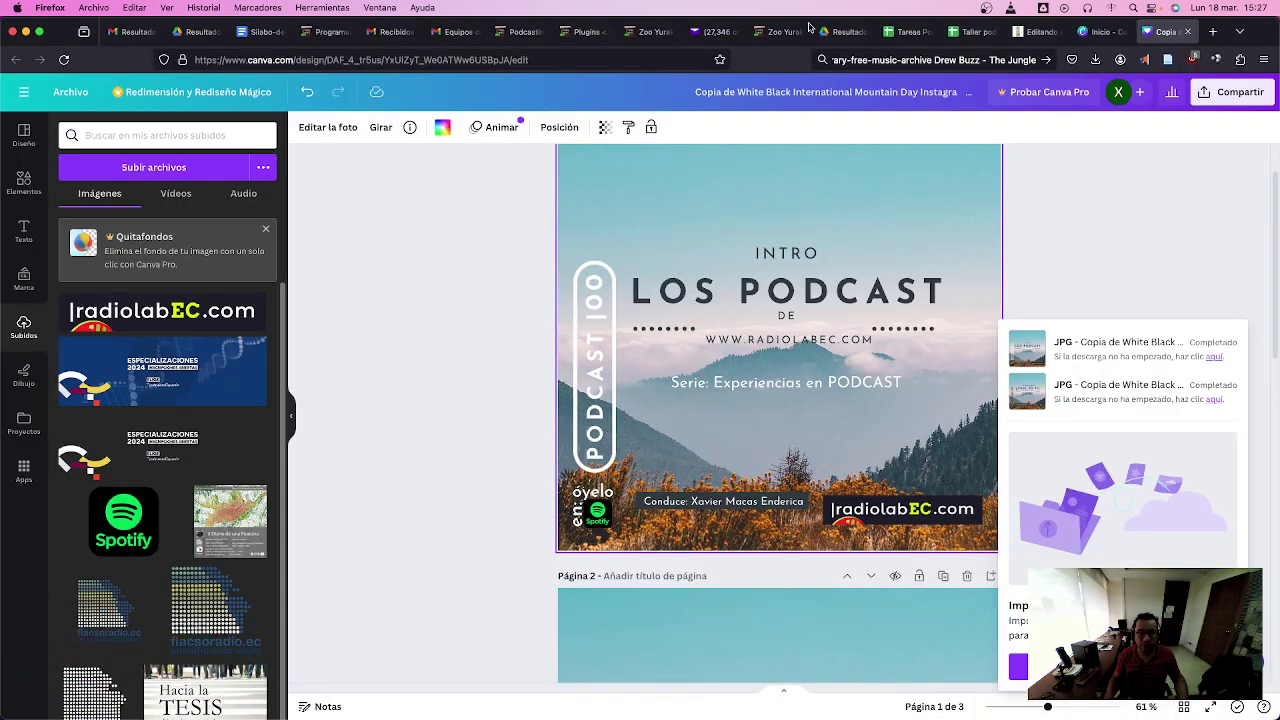
- From the site's Software category, open 'Programas para edición multimedia' and follow its mp3tag.de link
left_click(515, 35)
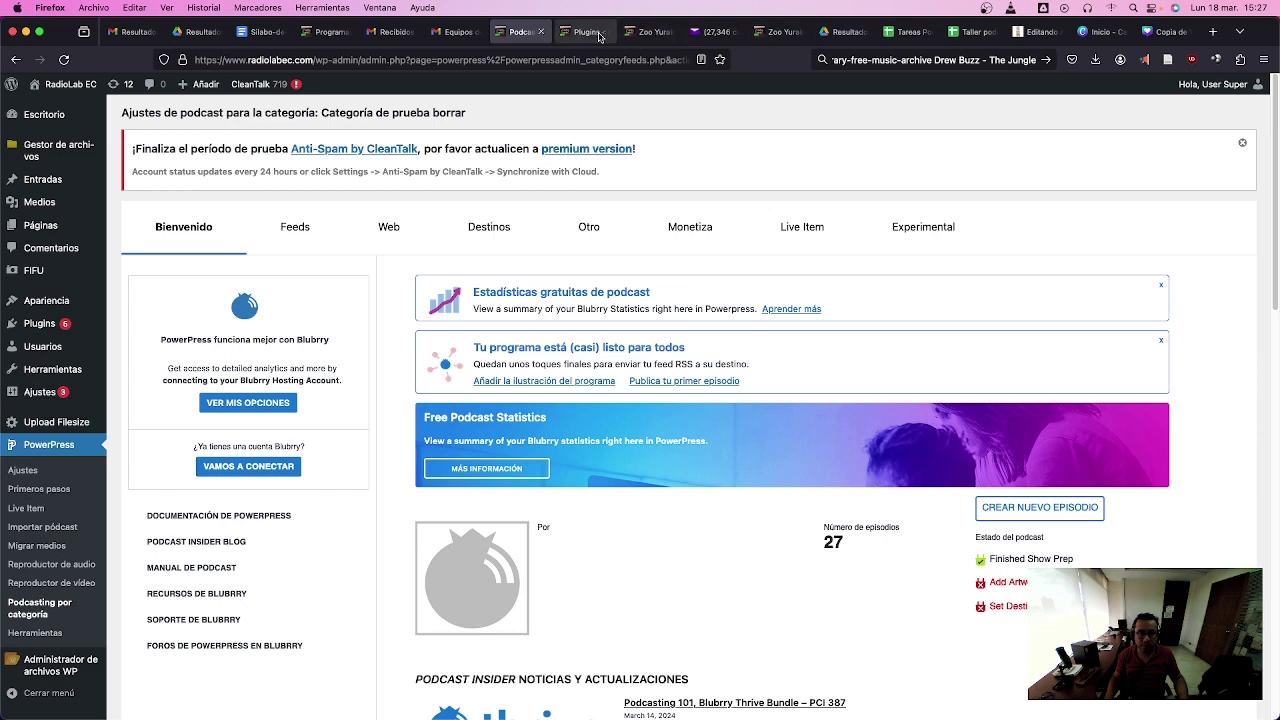
left_click(599, 37)
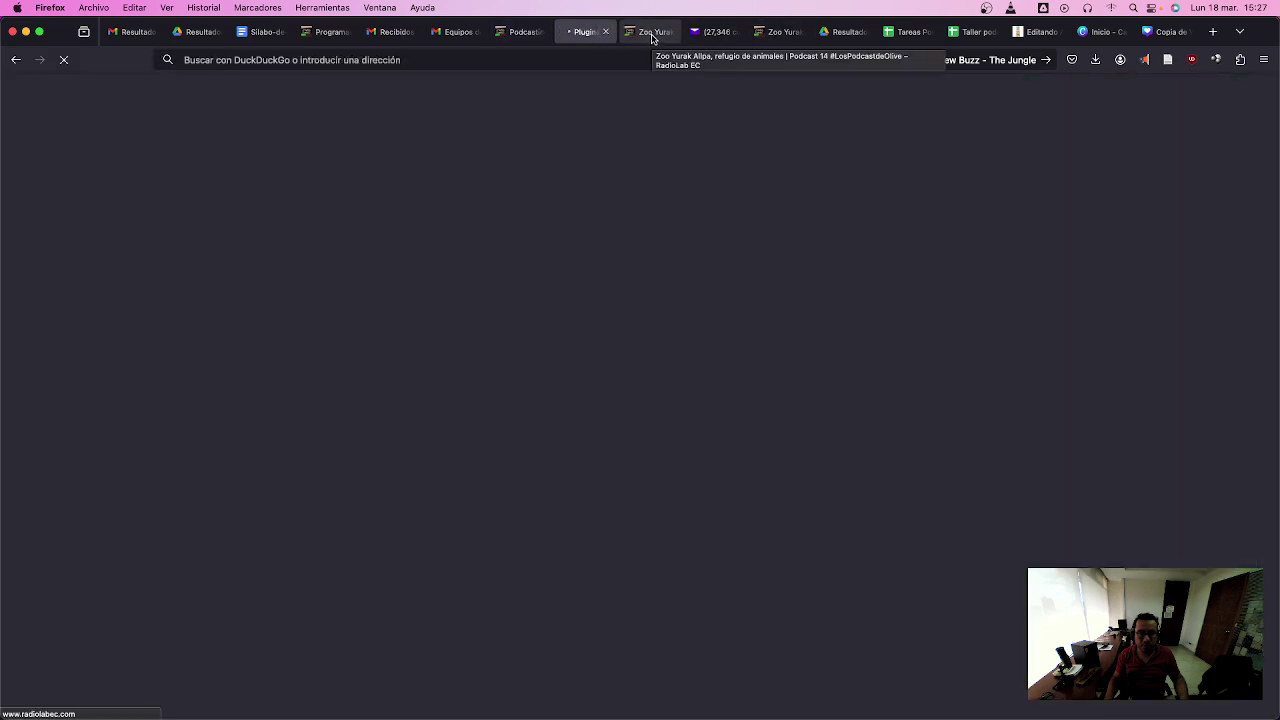
left_click(652, 35)
left_click(956, 132)
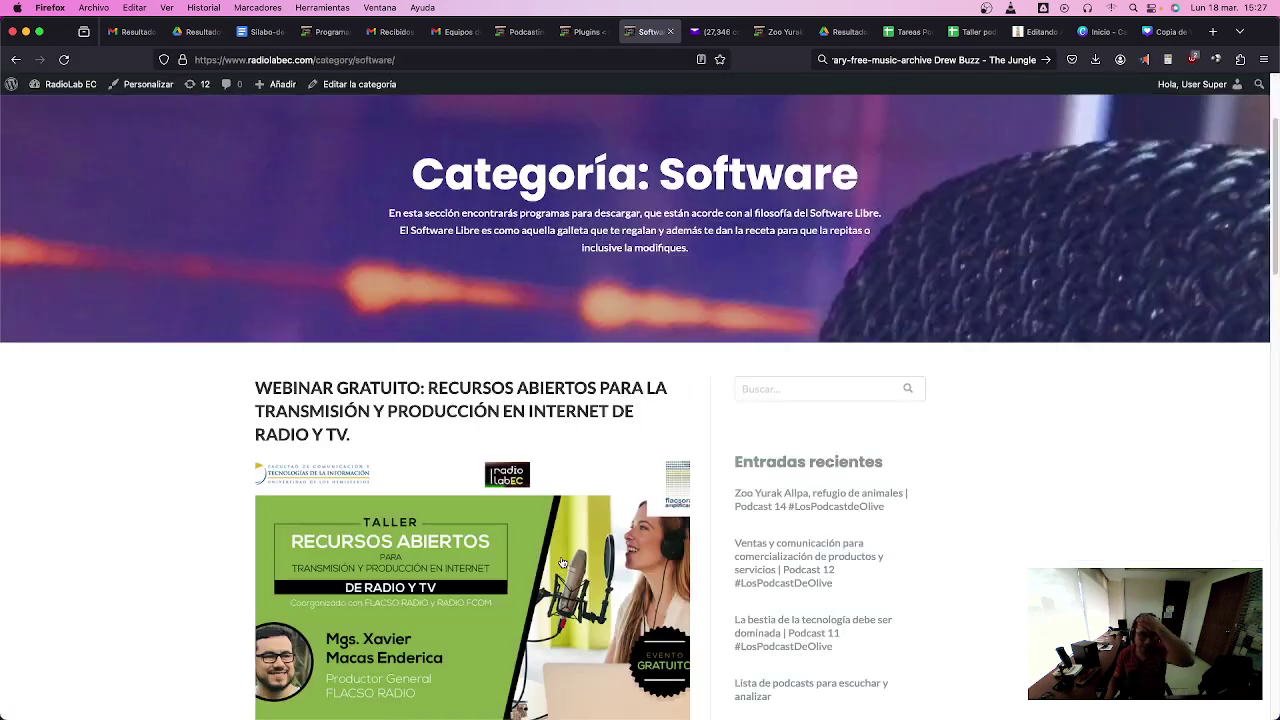
scroll(560, 562, "down", 5)
scroll(573, 567, "down", 10)
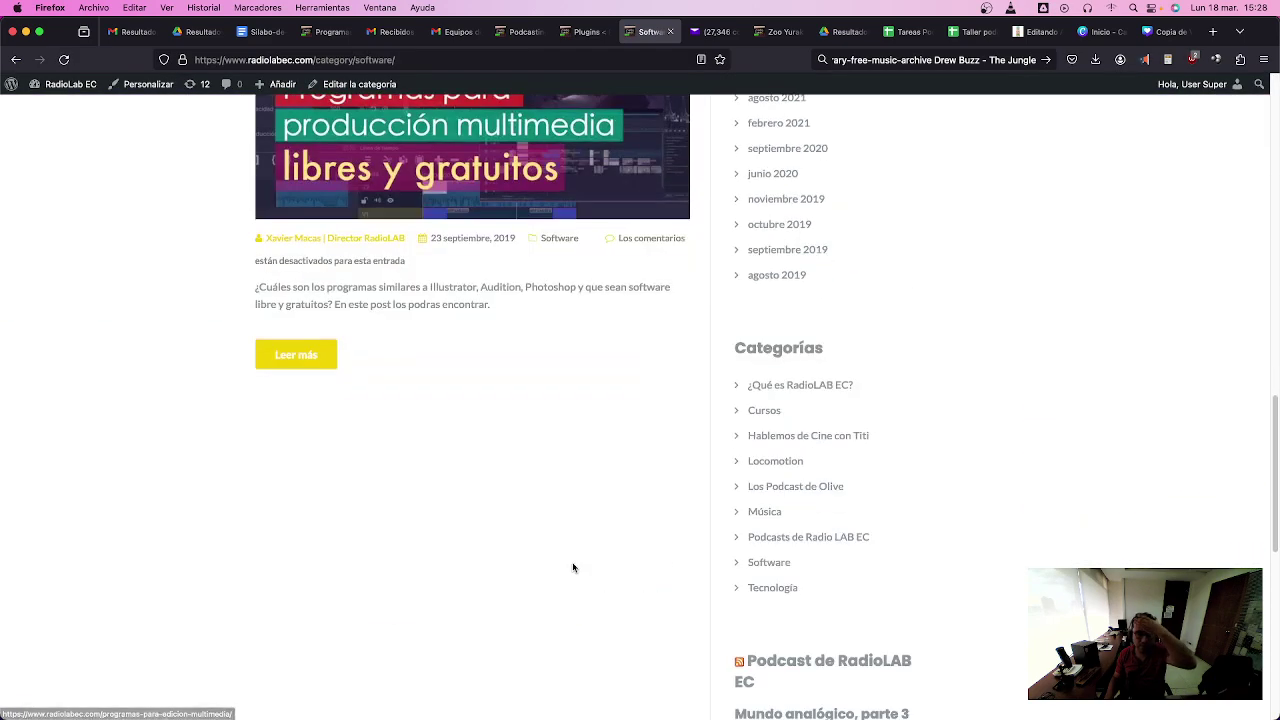
scroll(572, 566, "up", 10)
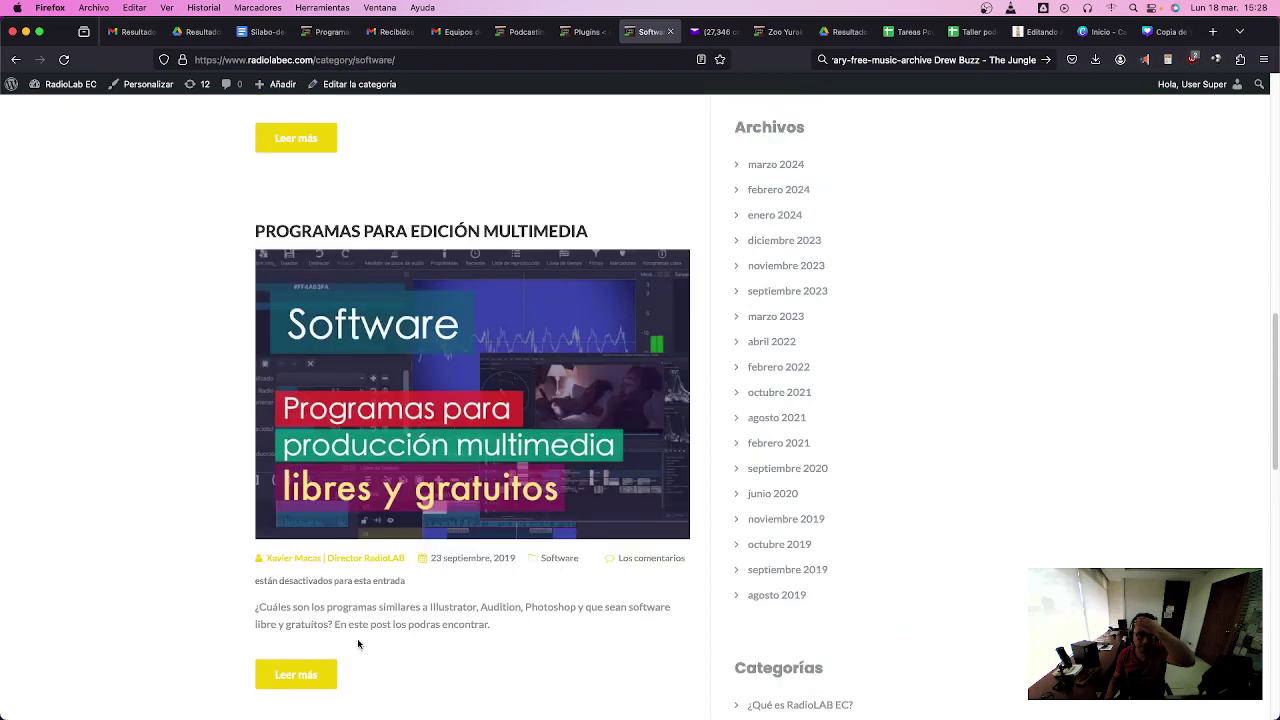
left_click(309, 676)
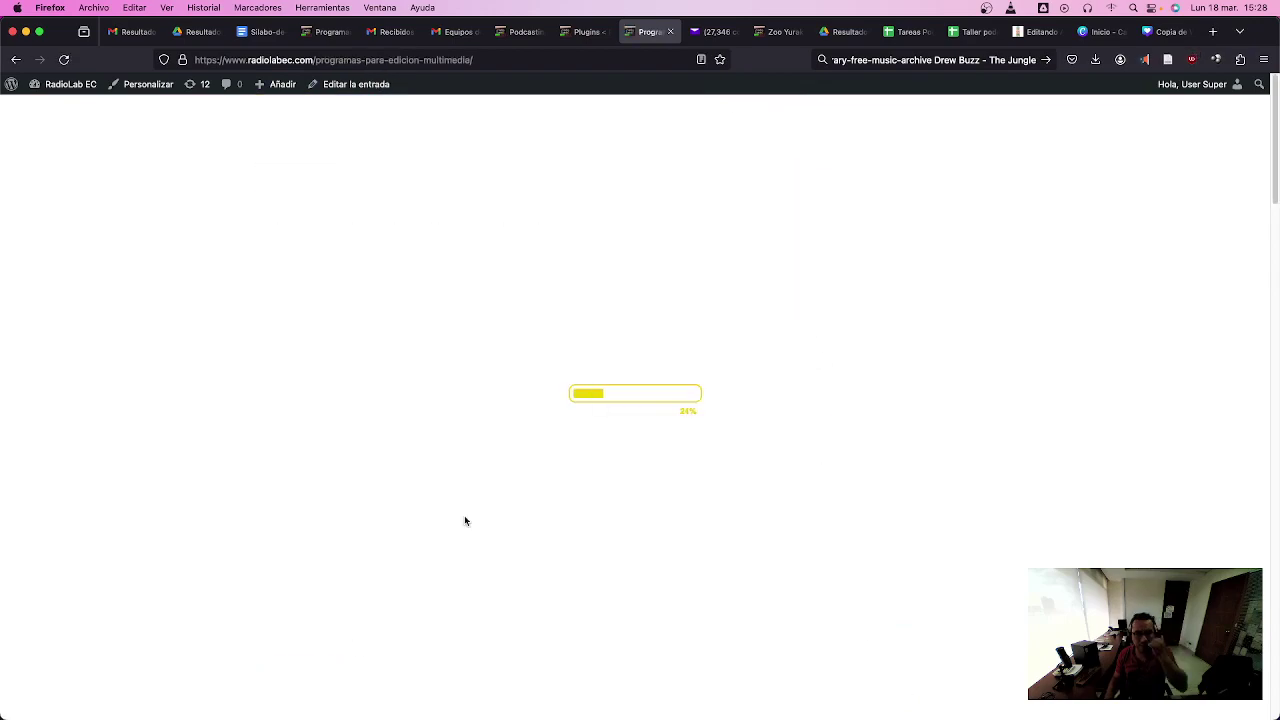
scroll(464, 520, "down", 15)
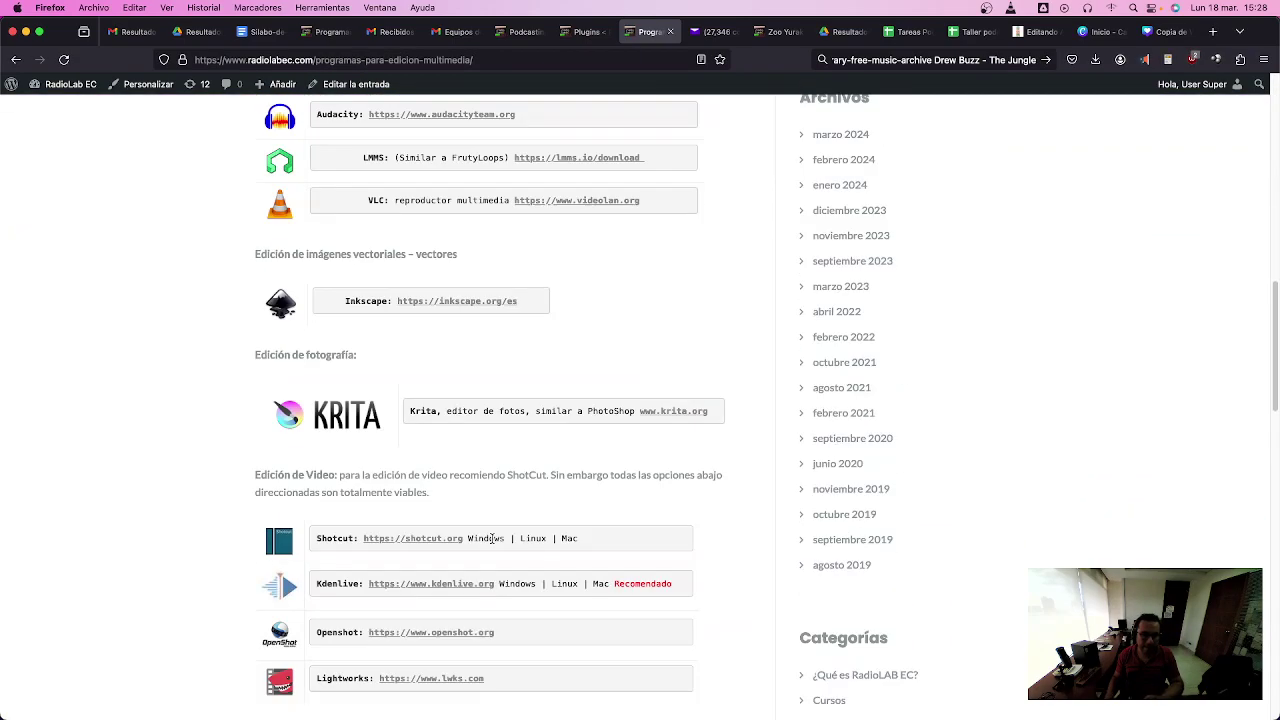
scroll(492, 544, "down", 3)
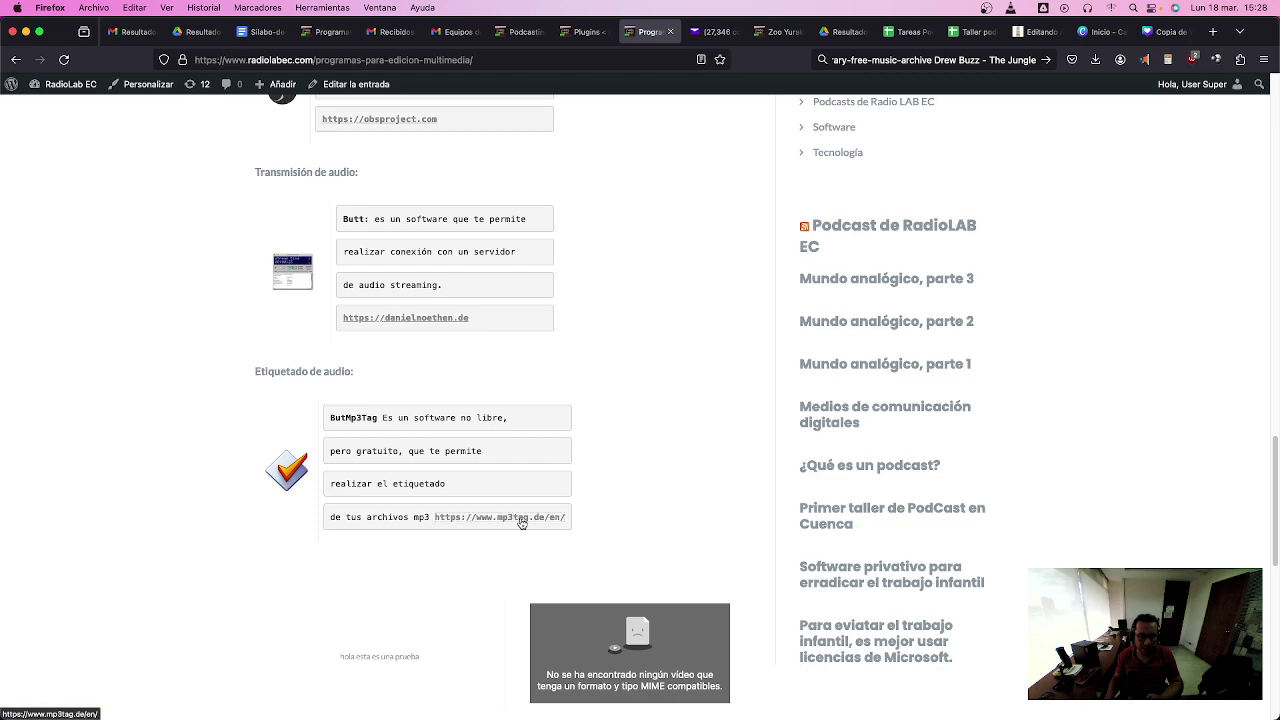
left_click(521, 523)
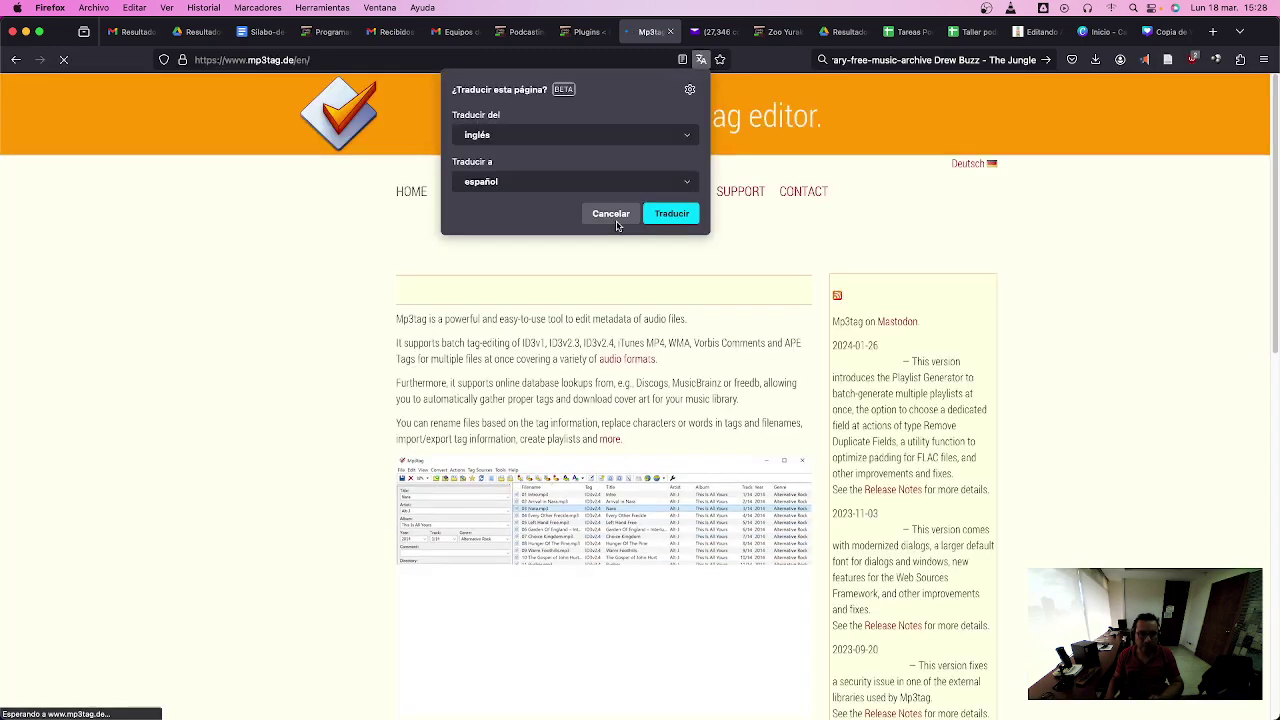
- Decline Firefox's translation offer and scroll mp3tag.de down to the Supported Audio Formats list
left_click(612, 216)
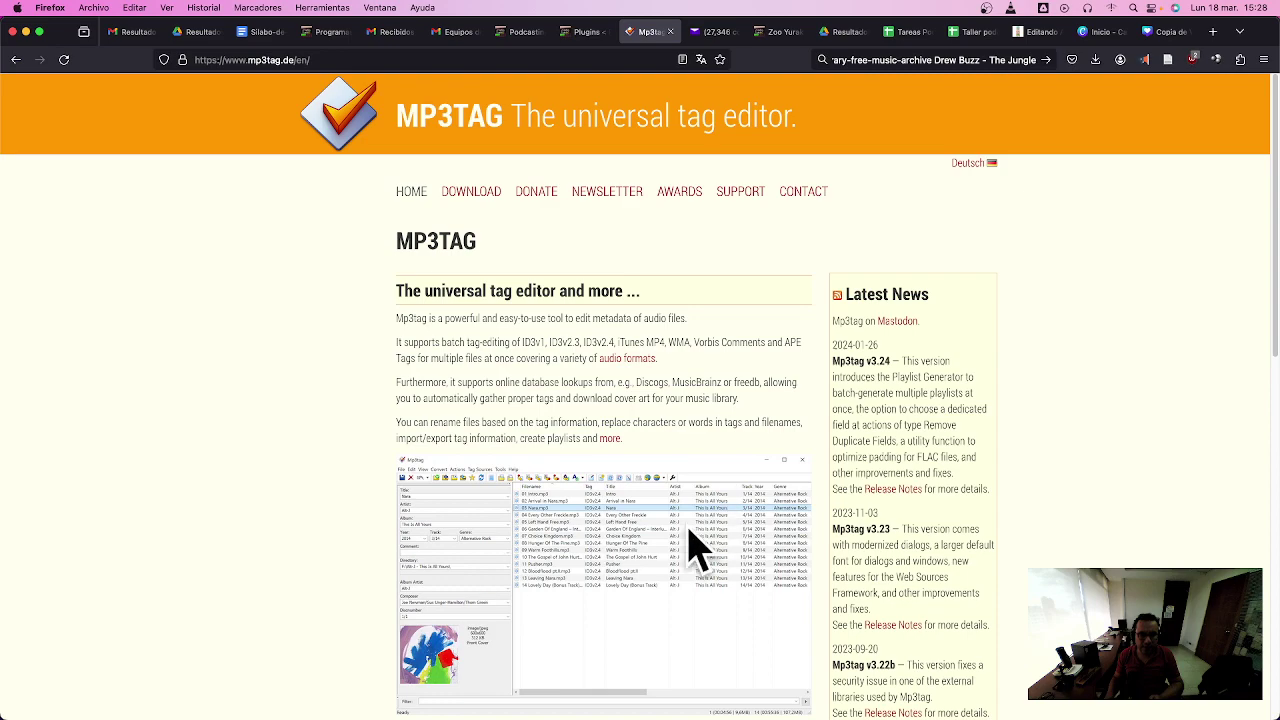
scroll(605, 540, "down", 3)
scroll(605, 540, "down", 8)
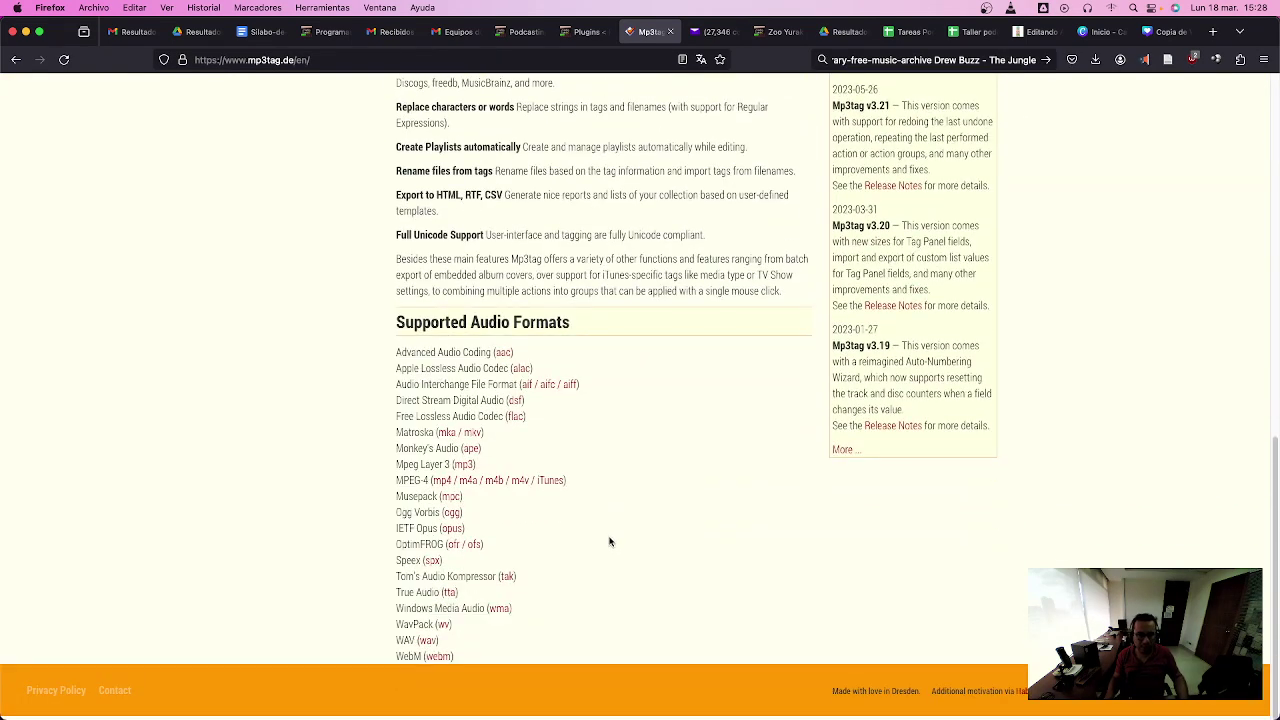
key("super+Tab")
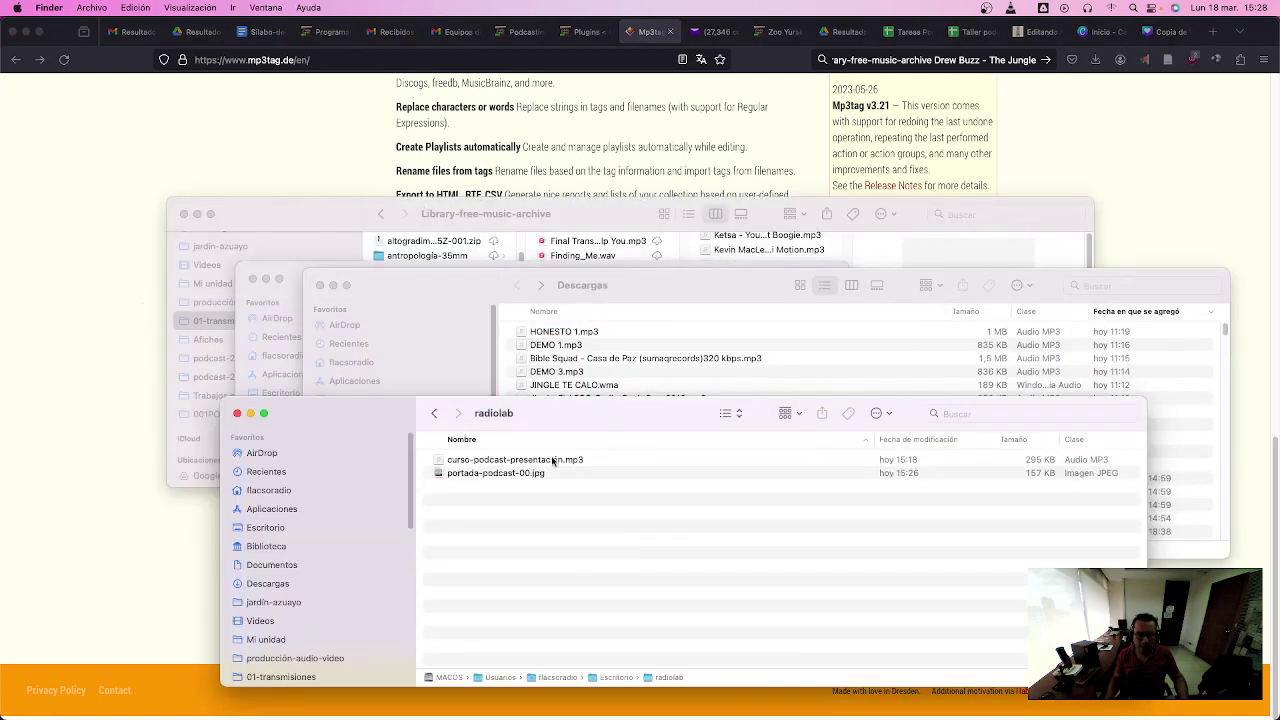
- Launch Tag Editor Free from the Dock and bring its window to the front
left_click(553, 460)
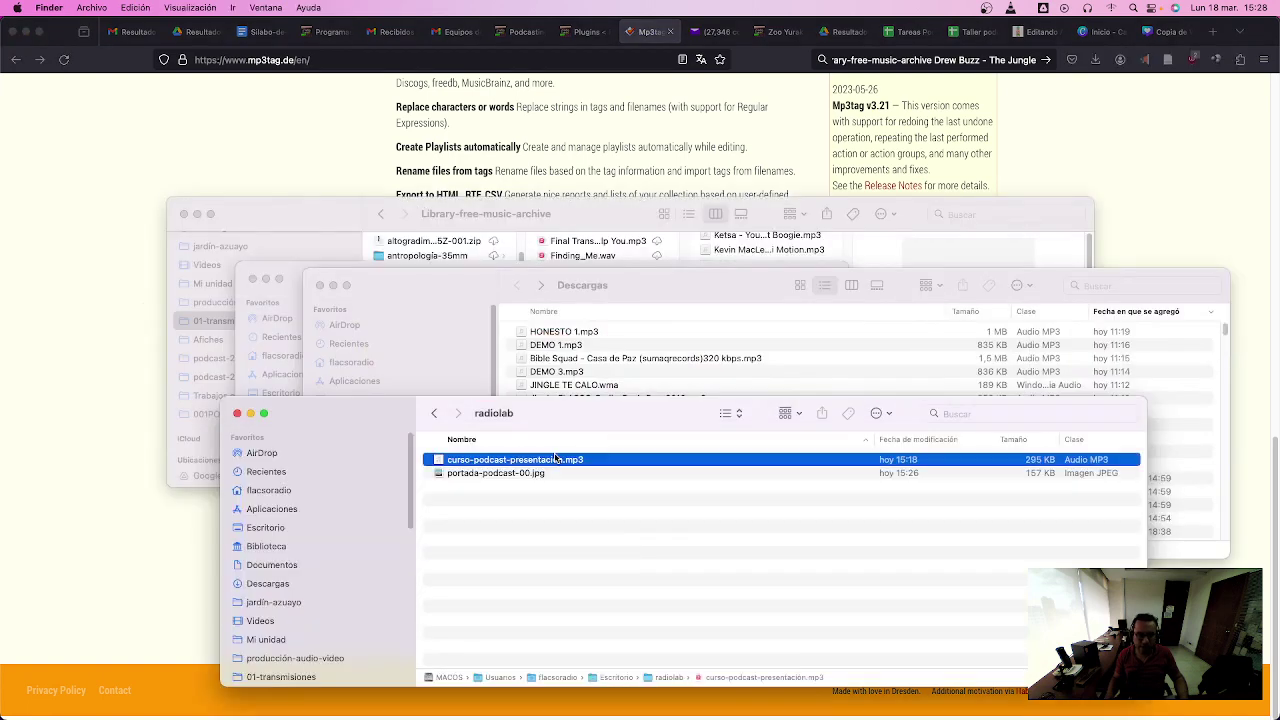
mouse_move(687, 718)
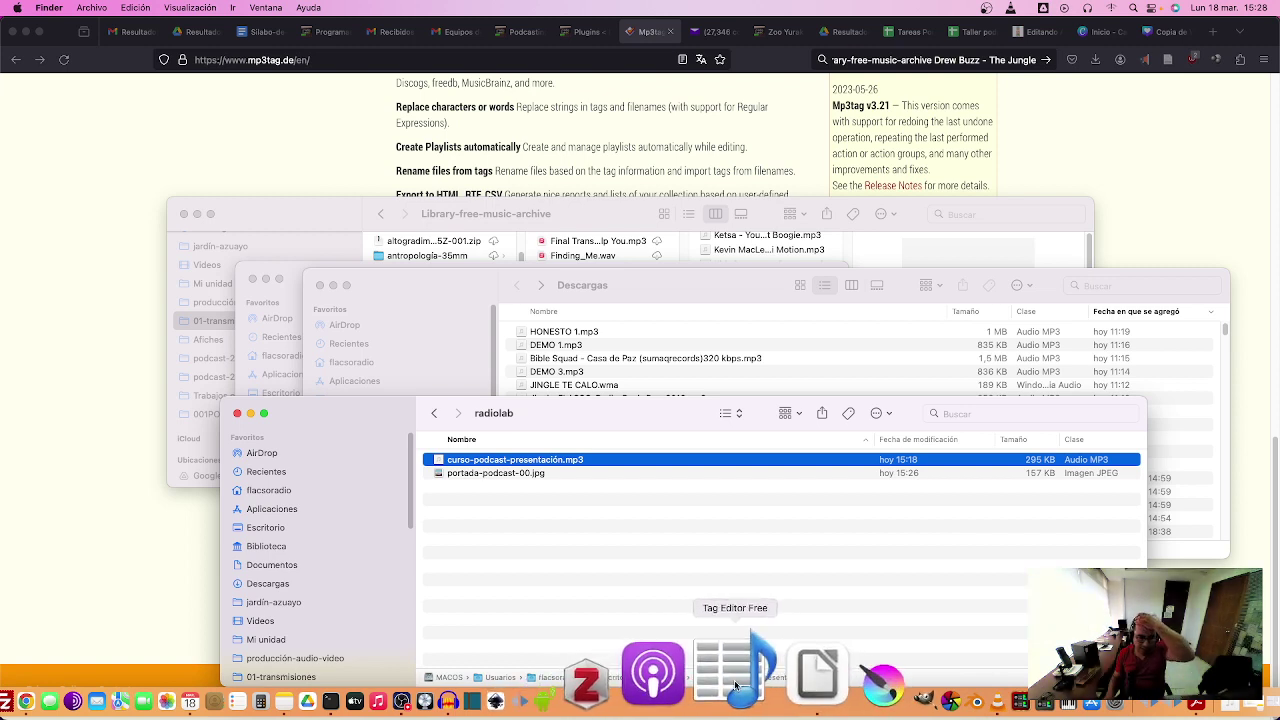
left_click(735, 685)
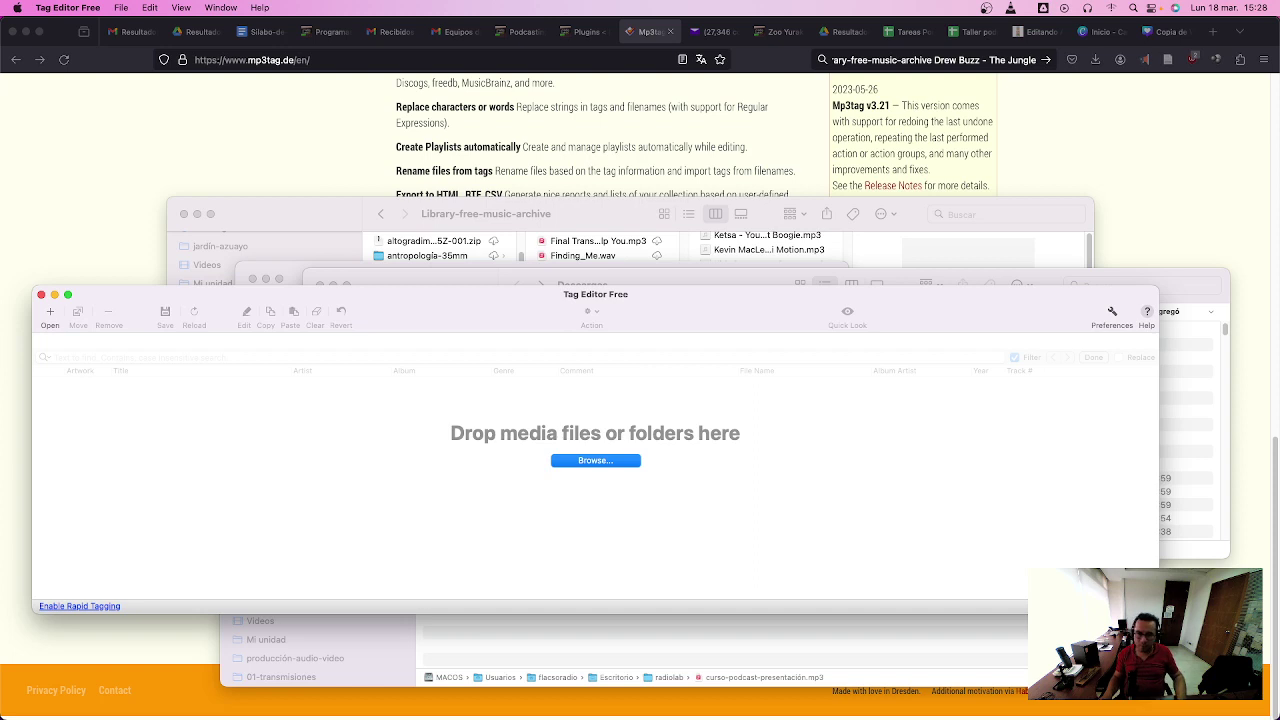
key("super+Tab")
key("super+Tab")
key("super+Tab")
key("super+Tab")
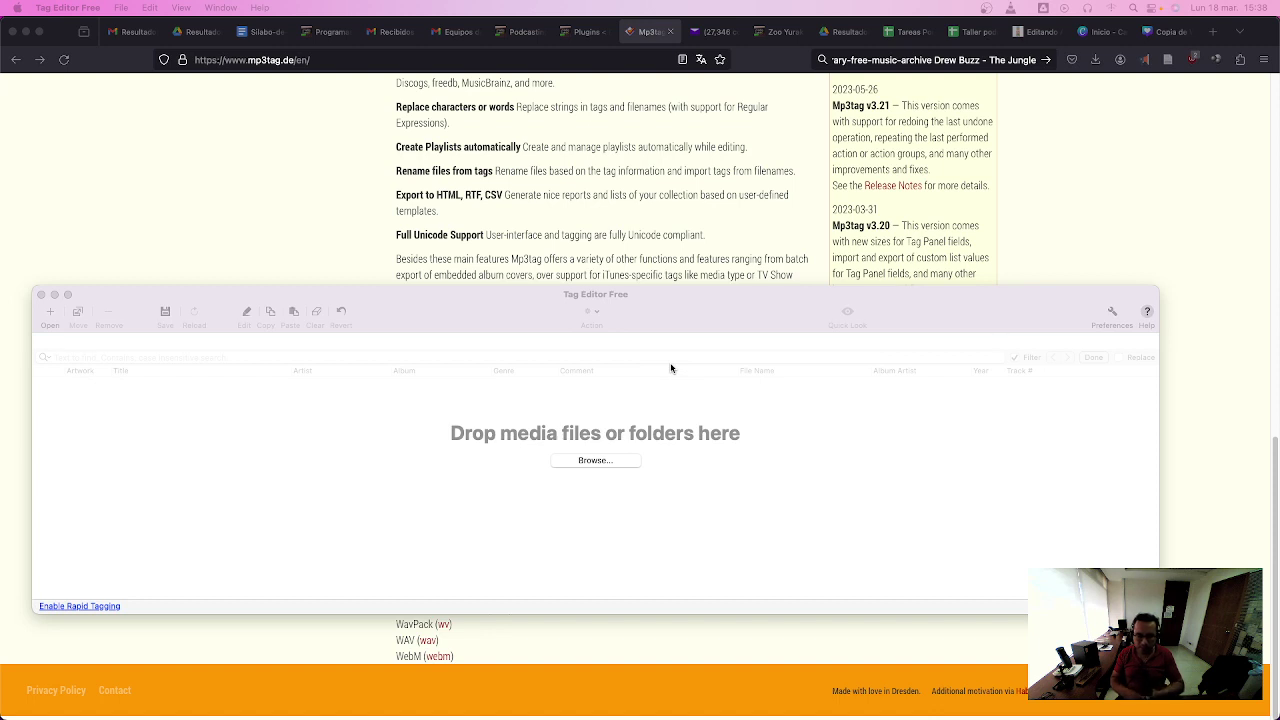
left_click(664, 306)
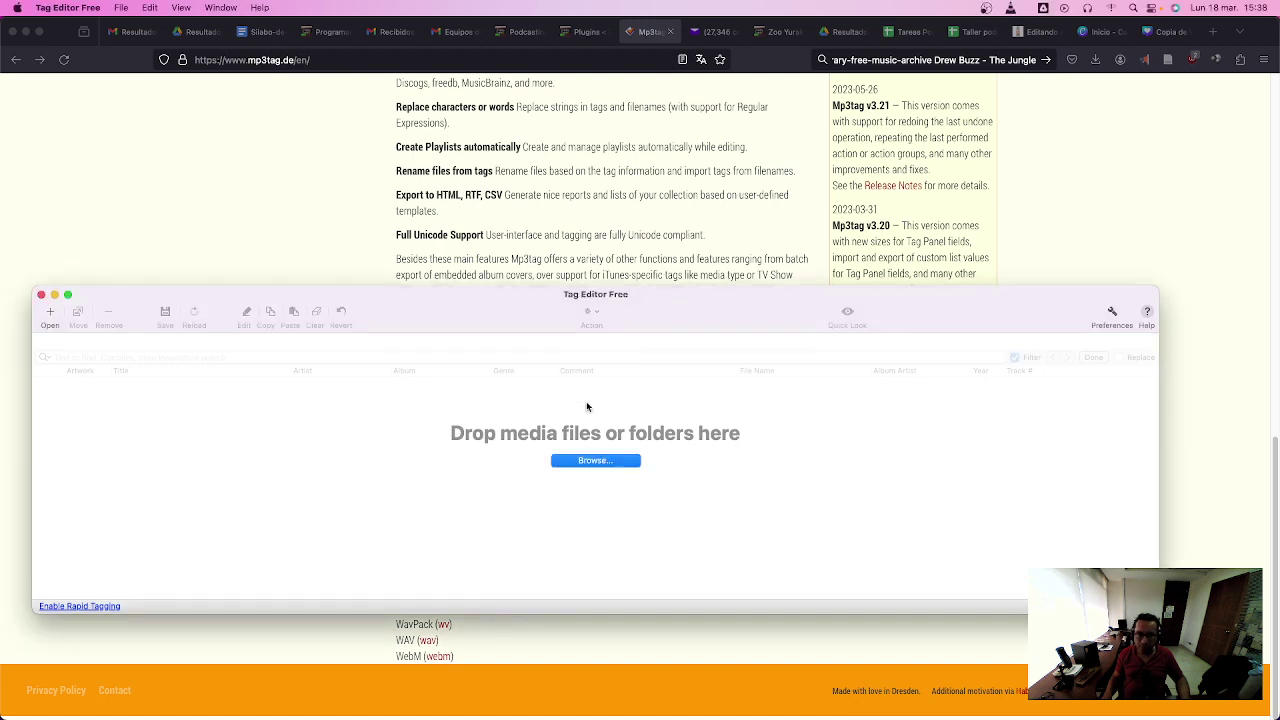
- Load curso-podcast-presentación.mp3 from Desktop > radiolab into Tag Editor Free
left_click(620, 466)
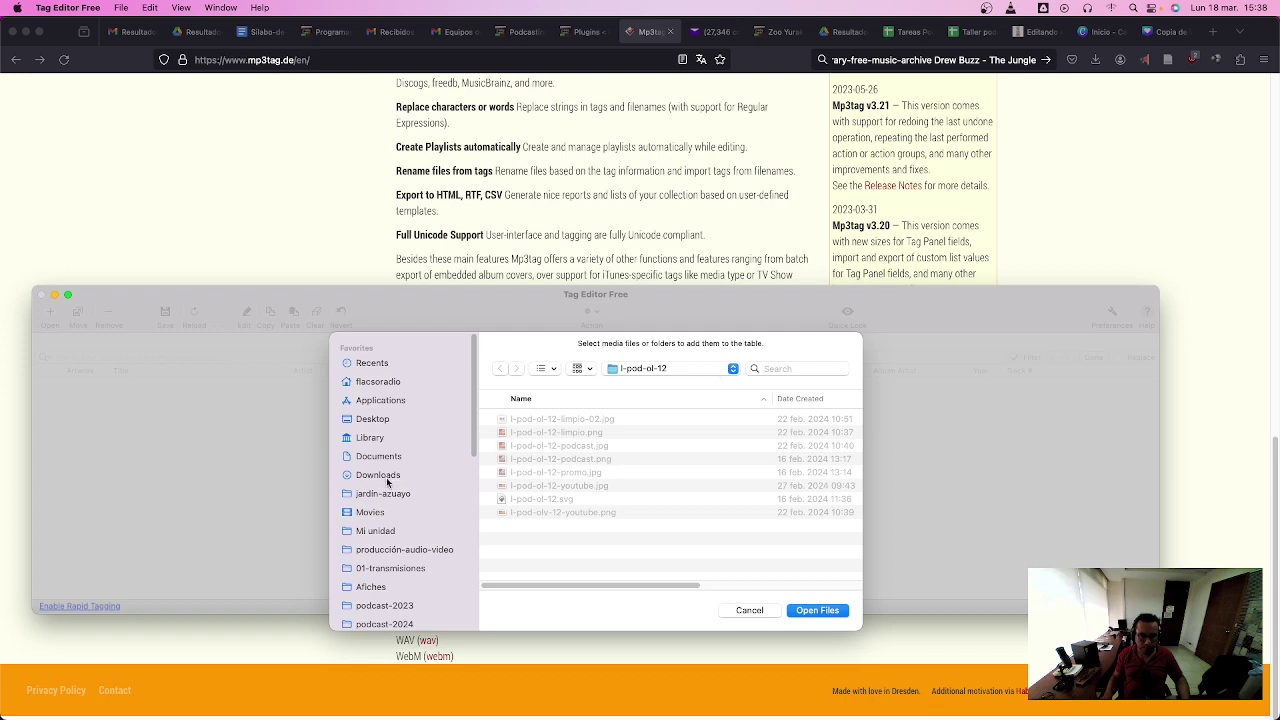
left_click(378, 420)
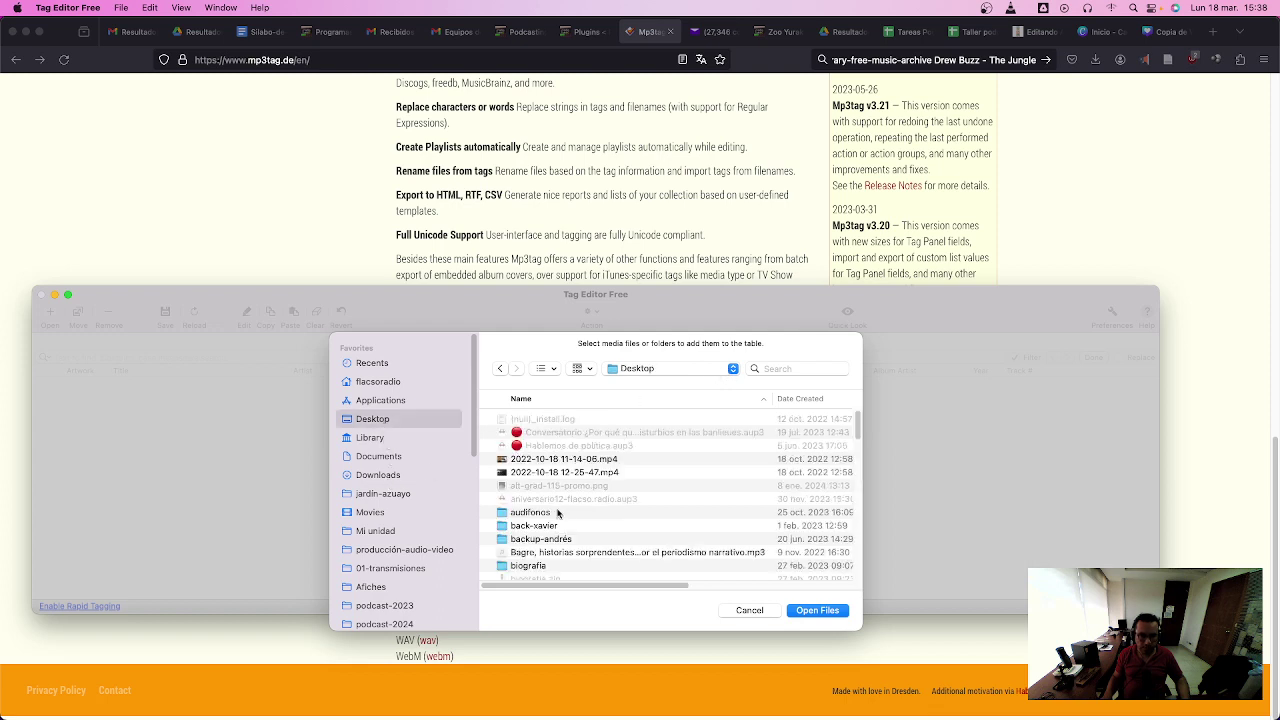
scroll(542, 518, "down", 10)
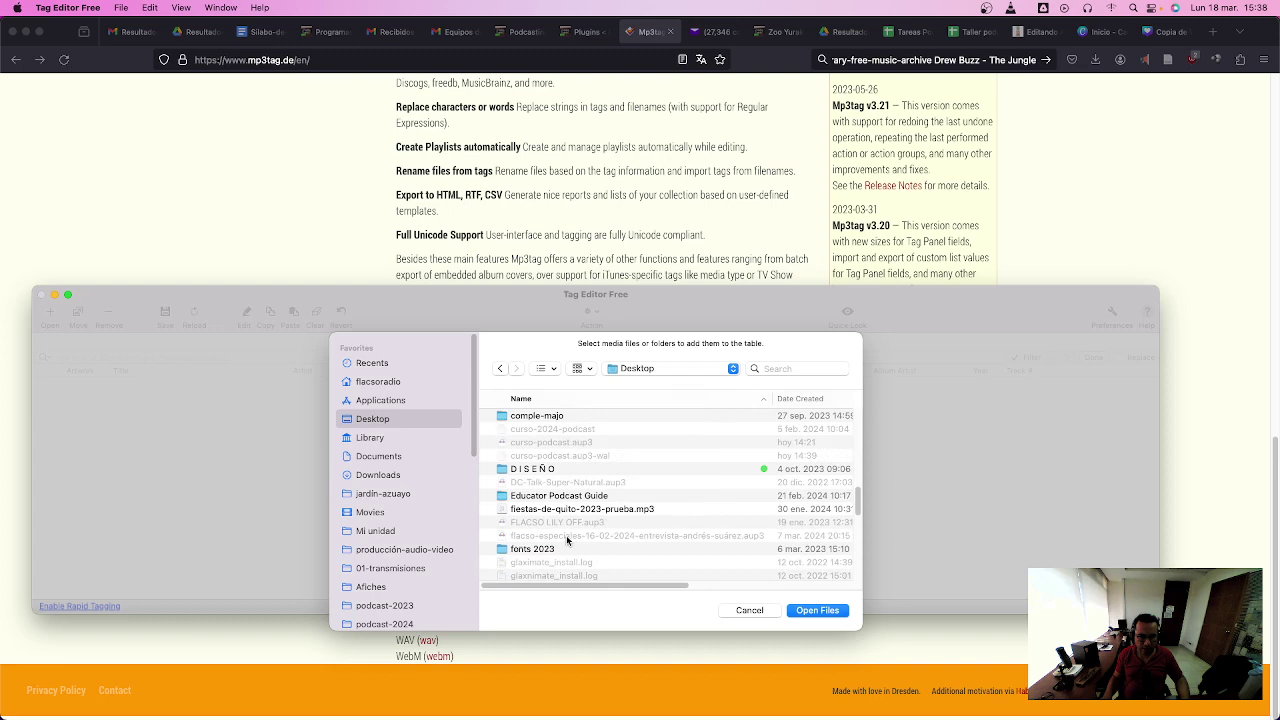
scroll(567, 542, "down", 3)
double_click(545, 454)
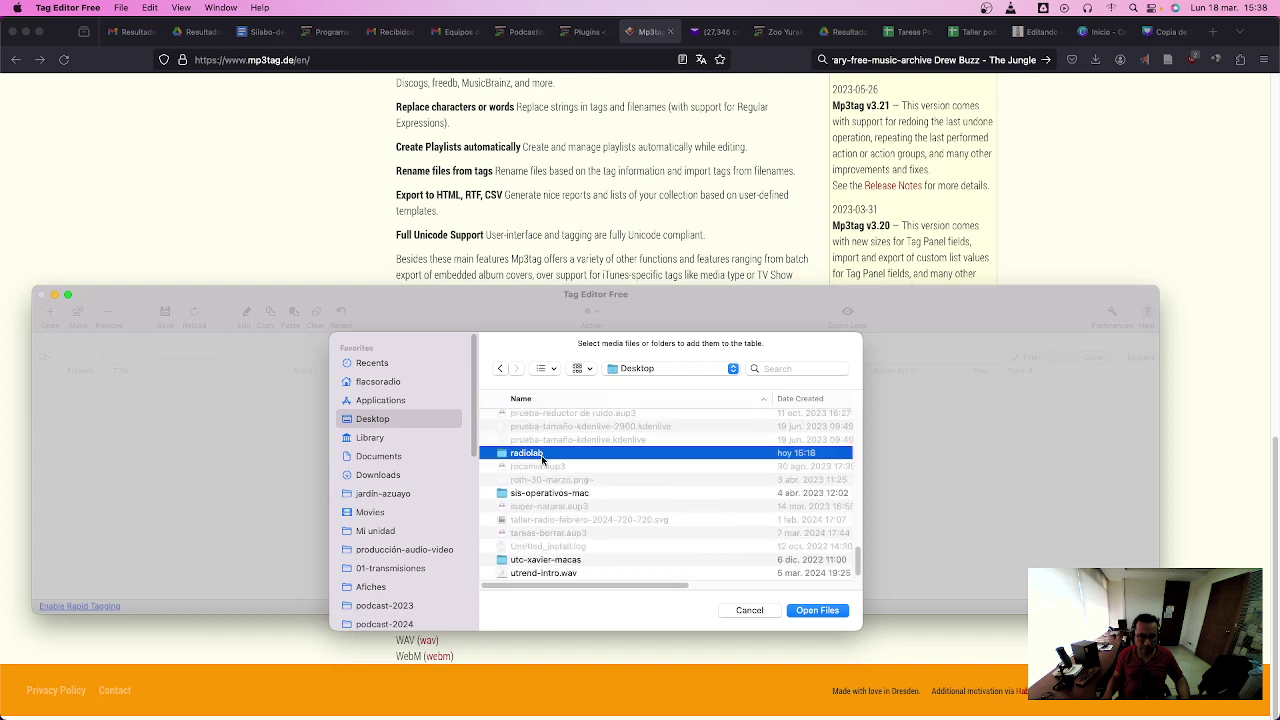
left_click(548, 420)
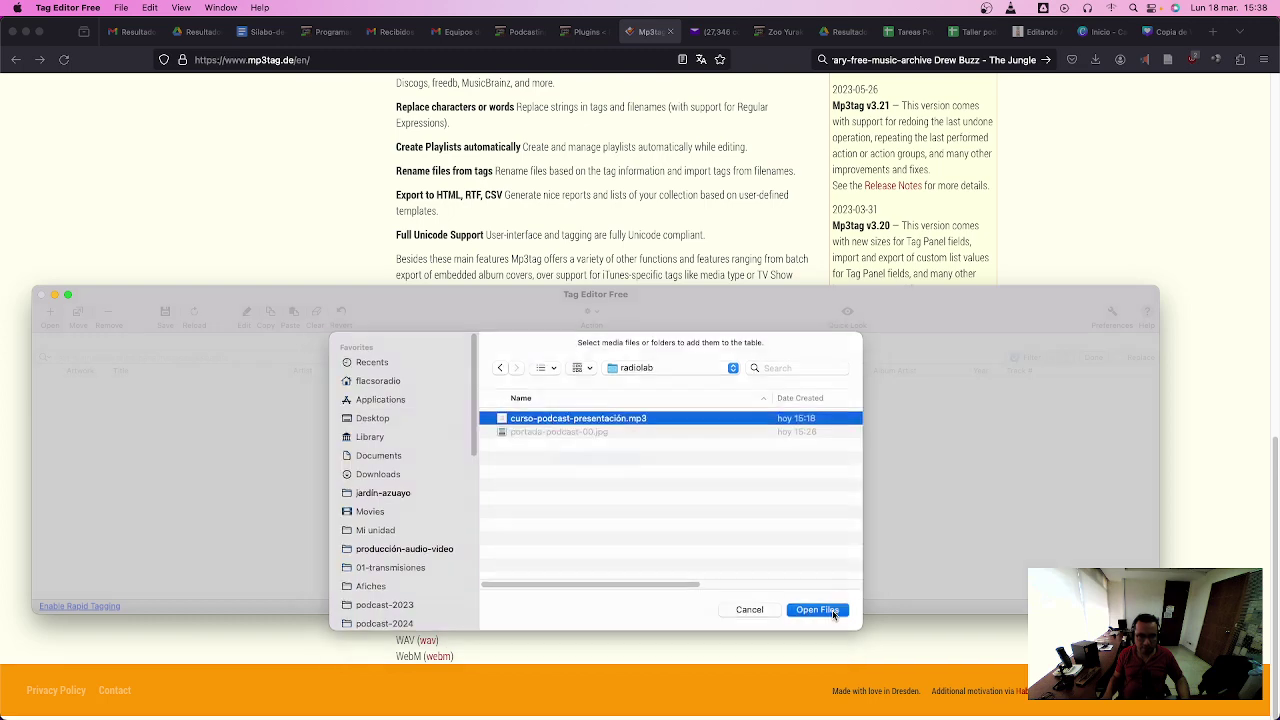
left_click(831, 610)
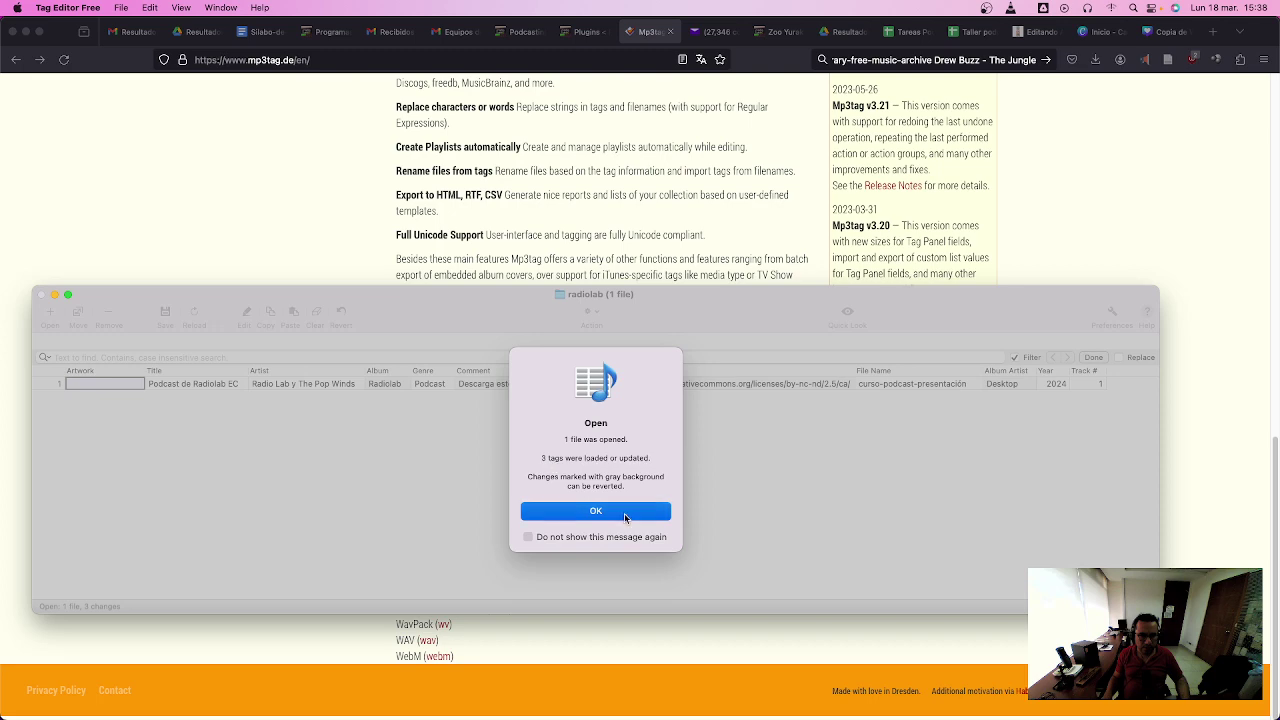
key("Return")
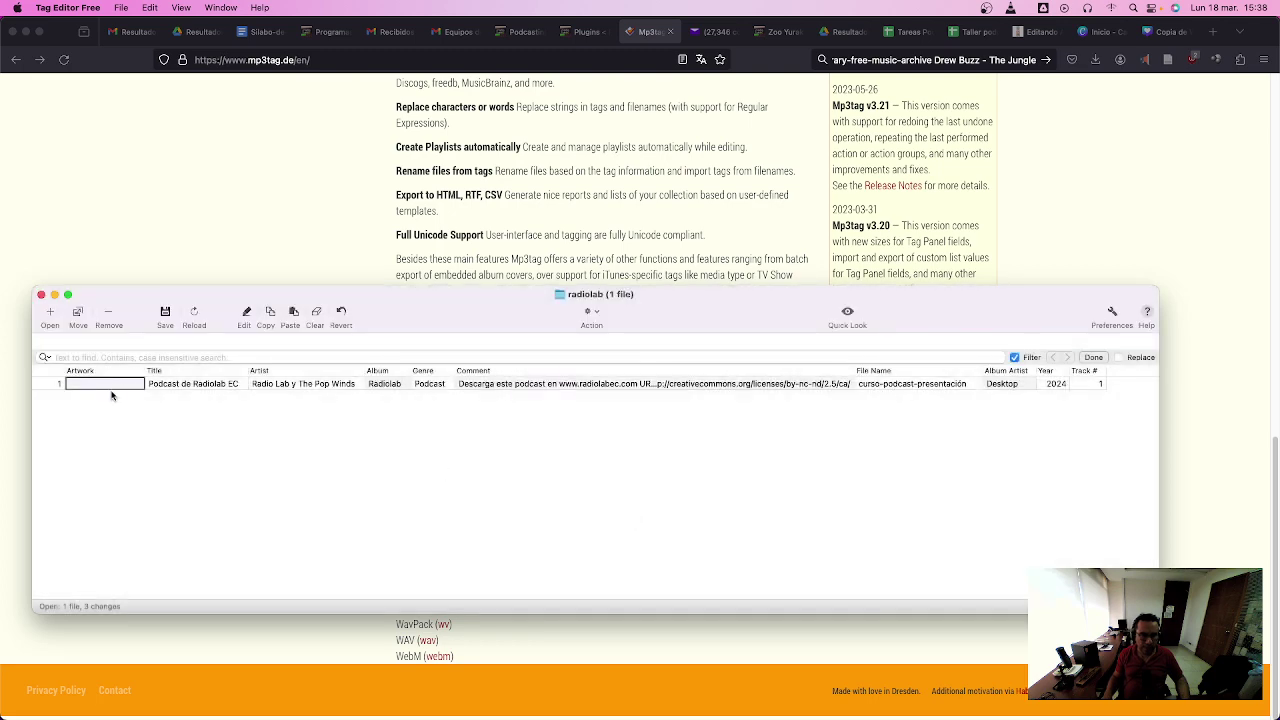
- Add portada-podcast-00.jpg as the MP3's artwork
double_click(115, 386)
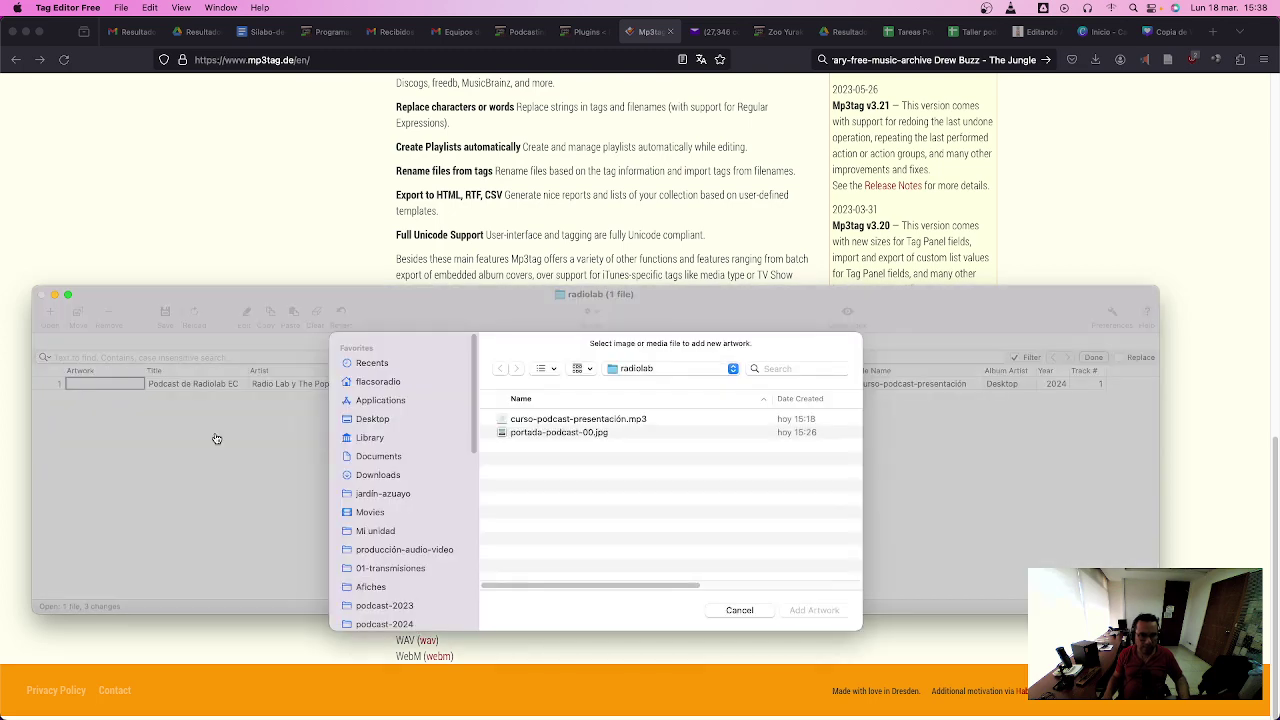
left_click(591, 436)
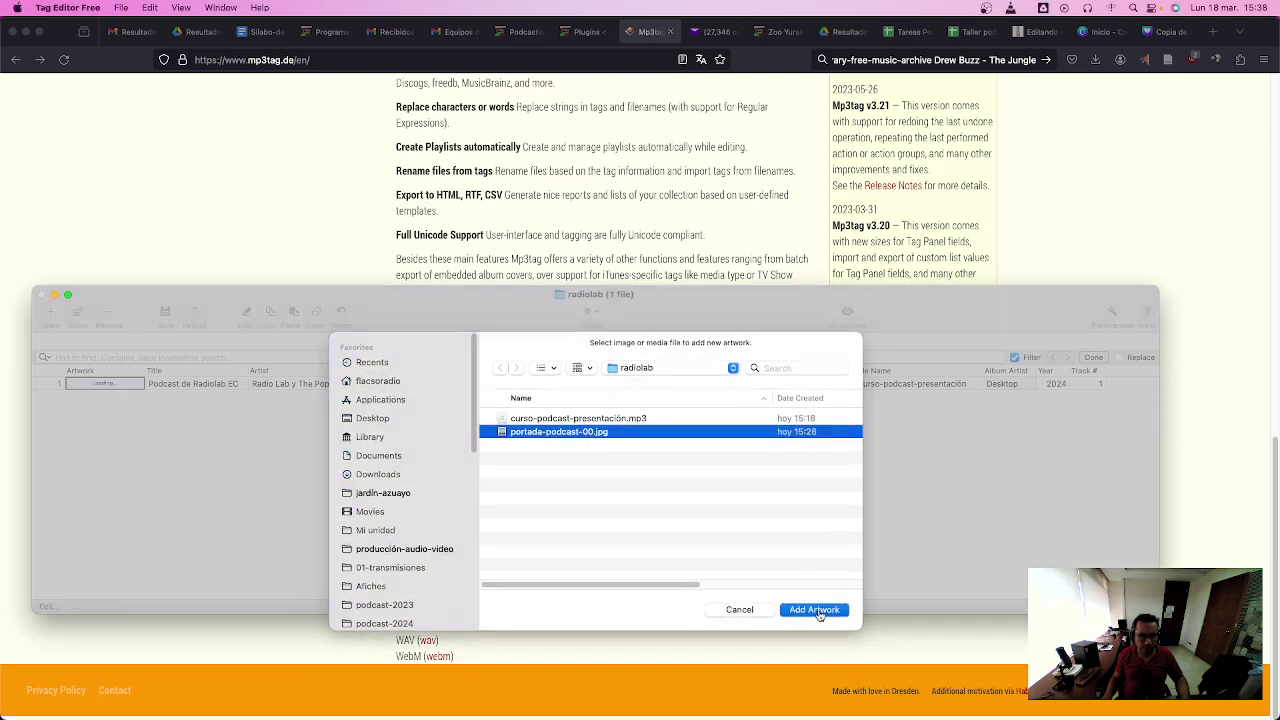
left_click(815, 610)
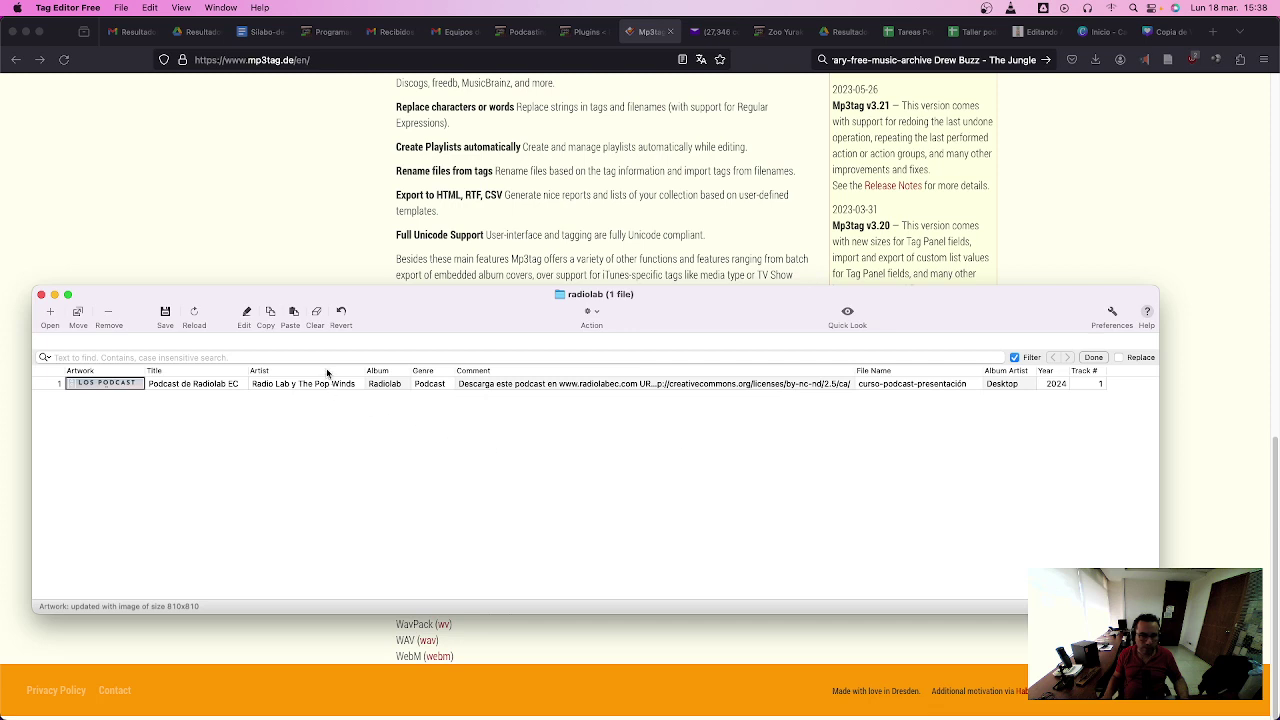
- Save the MP3's tags and close Tag Editor Free, confirming with Yes
left_click(165, 313)
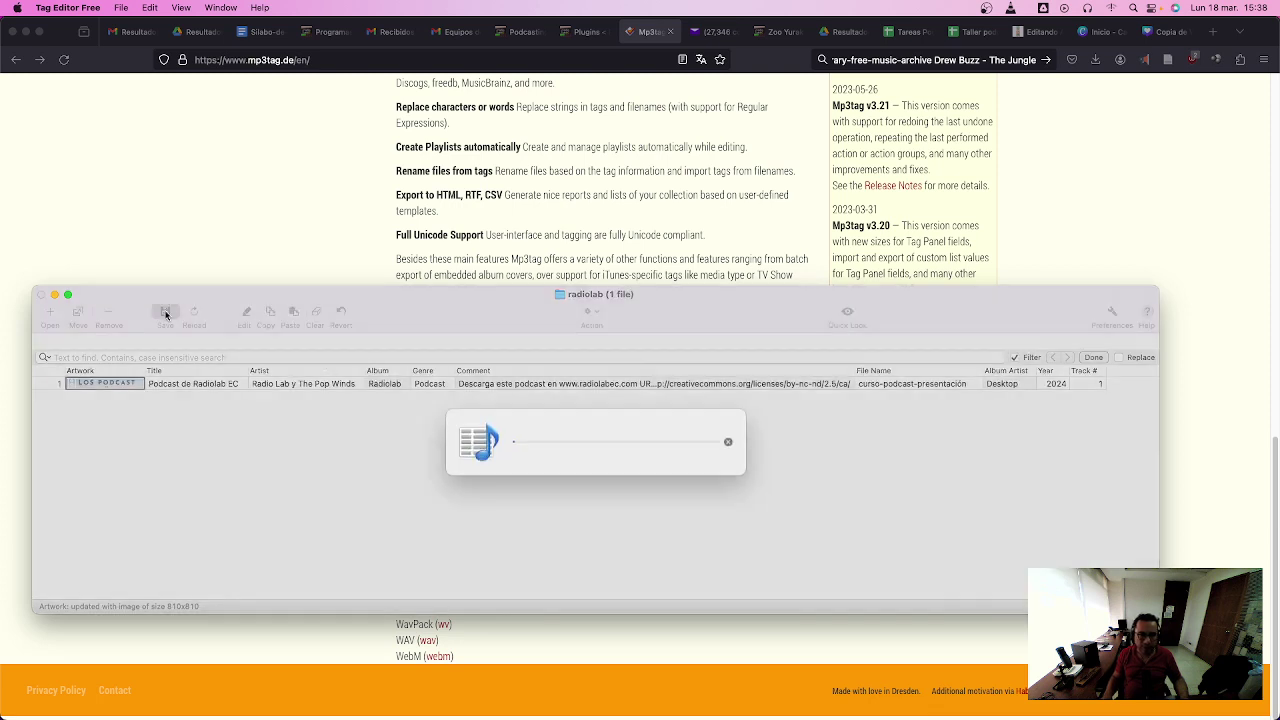
left_click(41, 295)
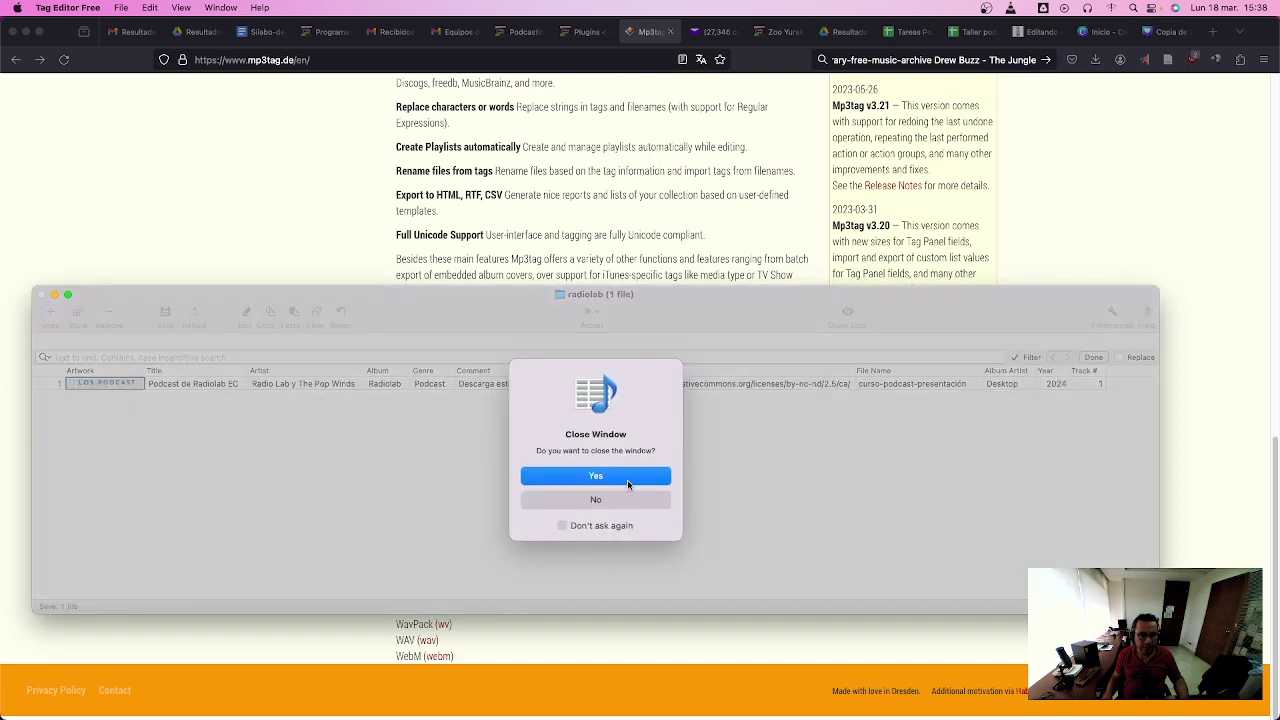
left_click(628, 481)
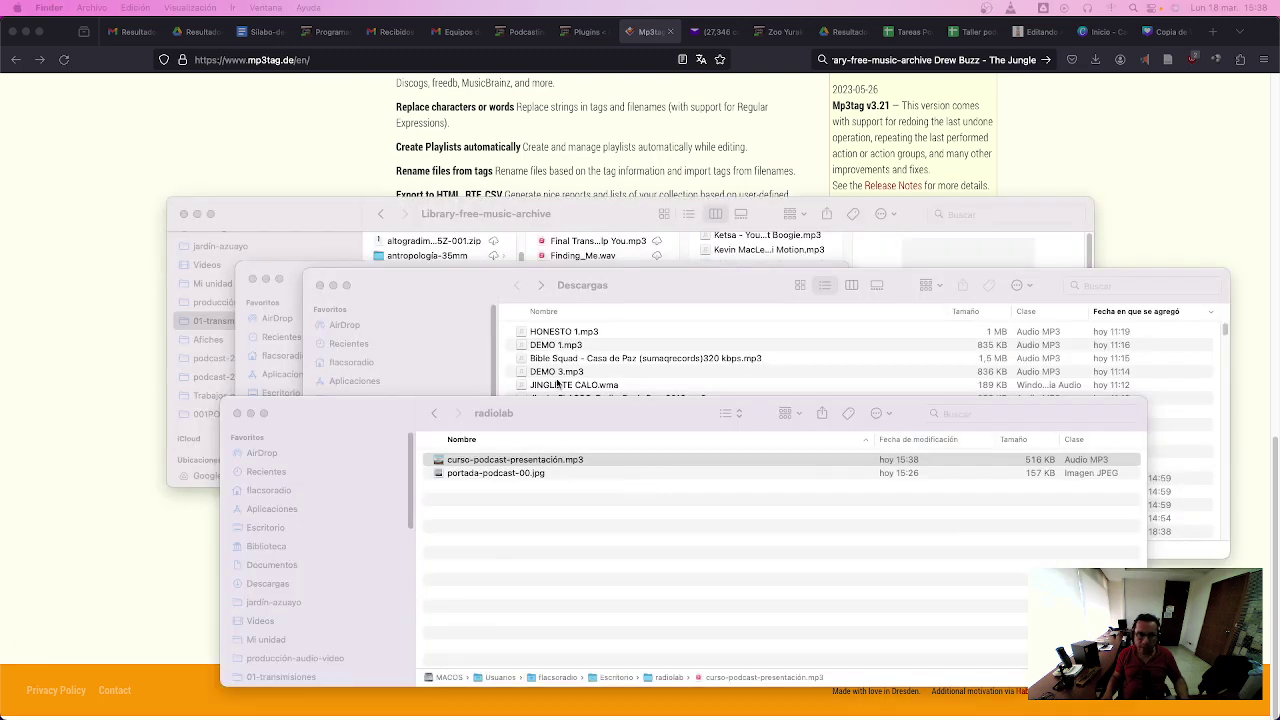
- Quick Look curso-podcast-presentación.mp3 to confirm its LOS PODCAST cover, then switch toward Audacity
left_click(652, 418)
key("space")
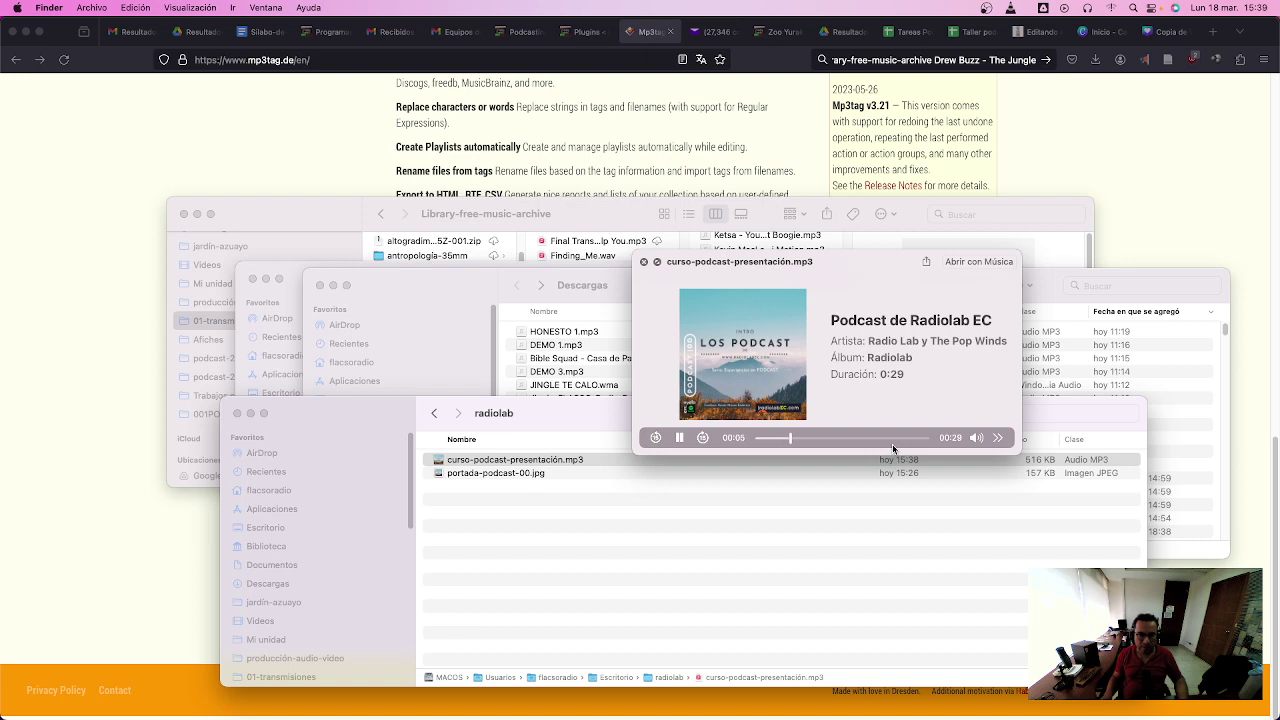
key("space")
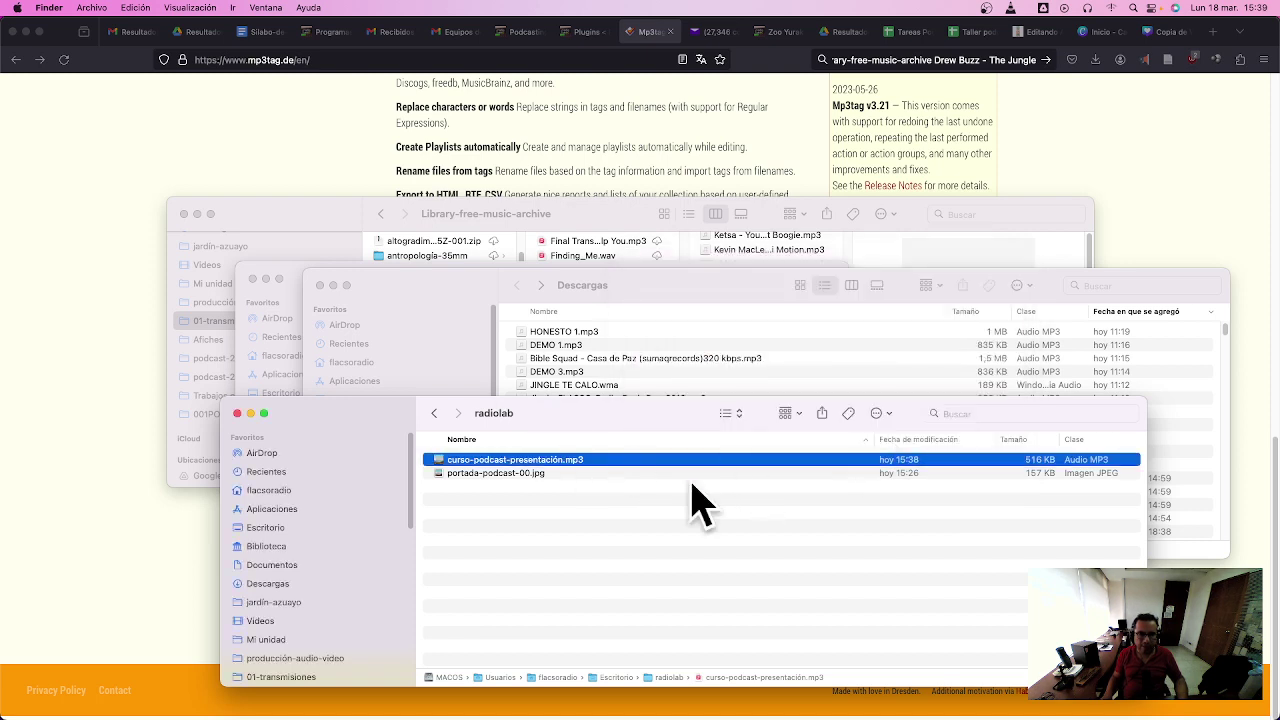
left_click(265, 126)
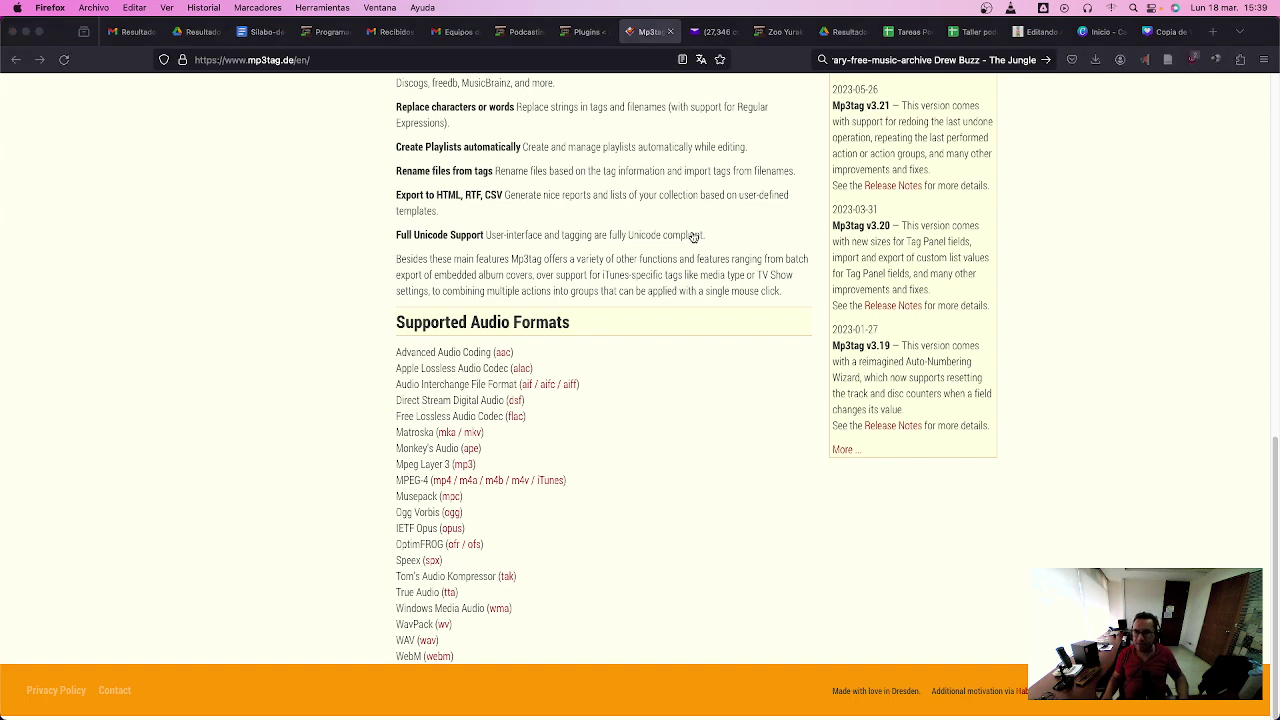
key("super+Tab")
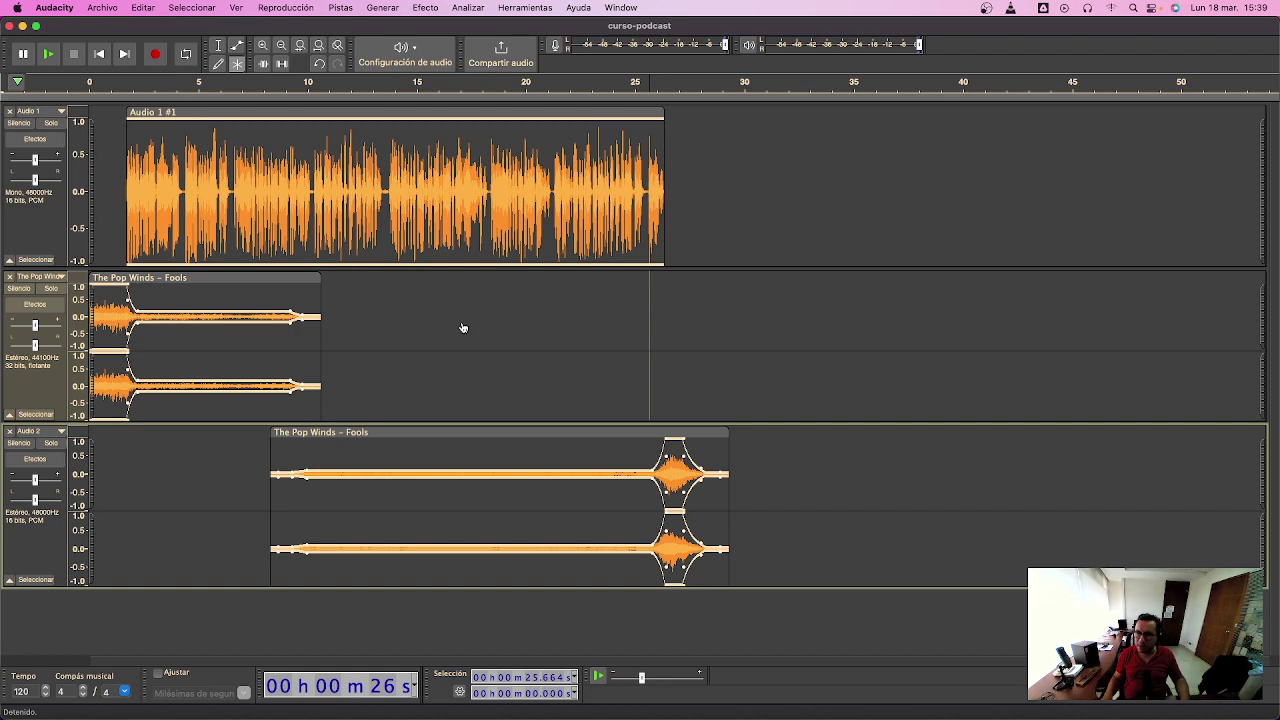
- Switch back to Finder's radiolab folder with the MP3 and cover JPG
key("super+Tab")
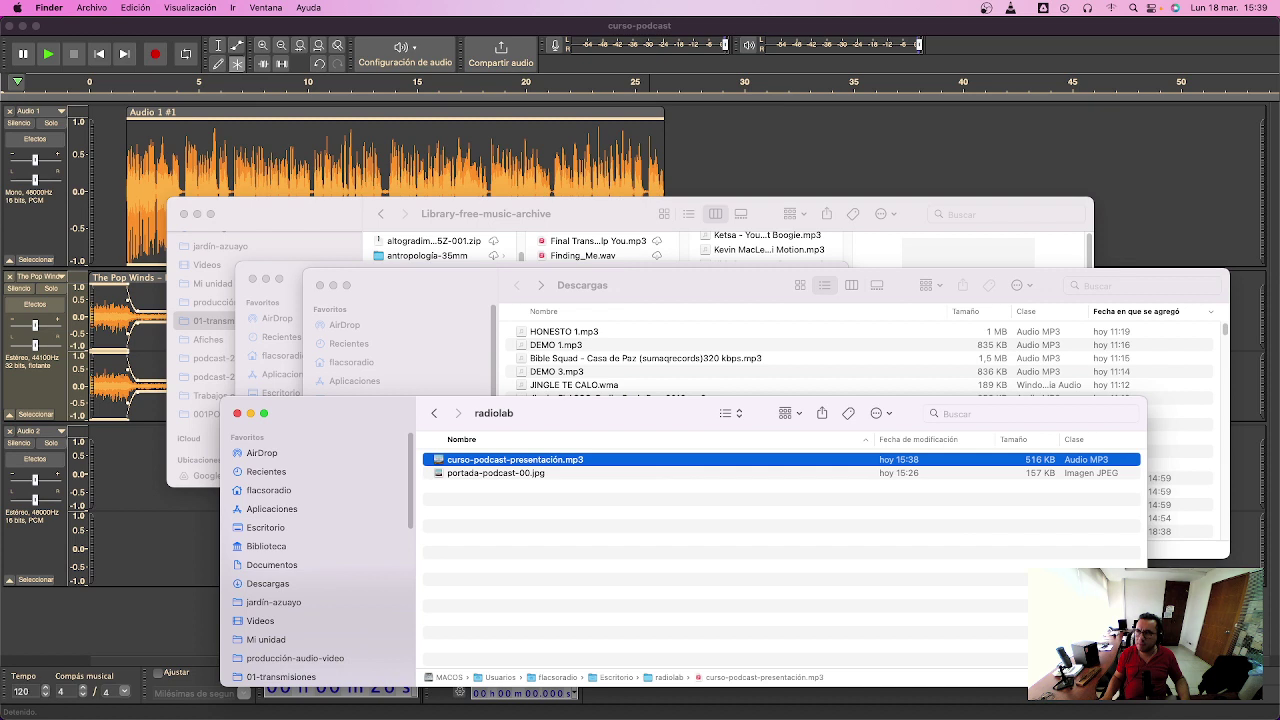
key("super+Tab")
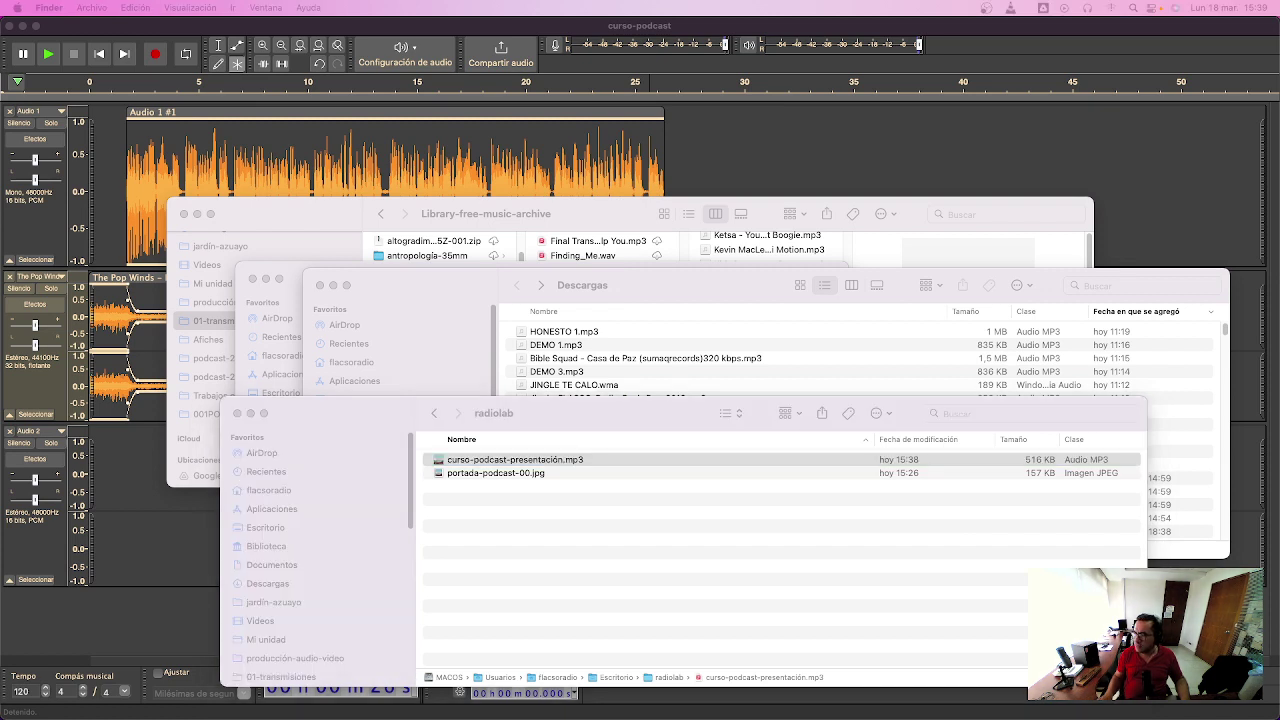